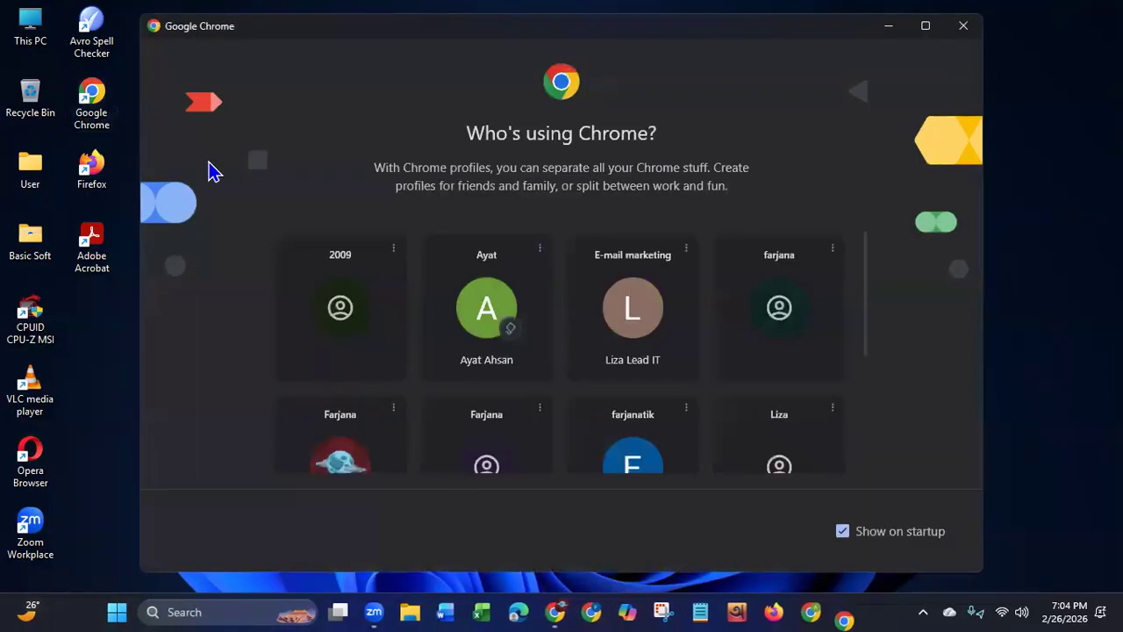
Step: Open a Chrome profile in a maximized window and load the Blogger dashboard at blogspot.com
{"action": "left_click", "coordinate": [356, 356]}
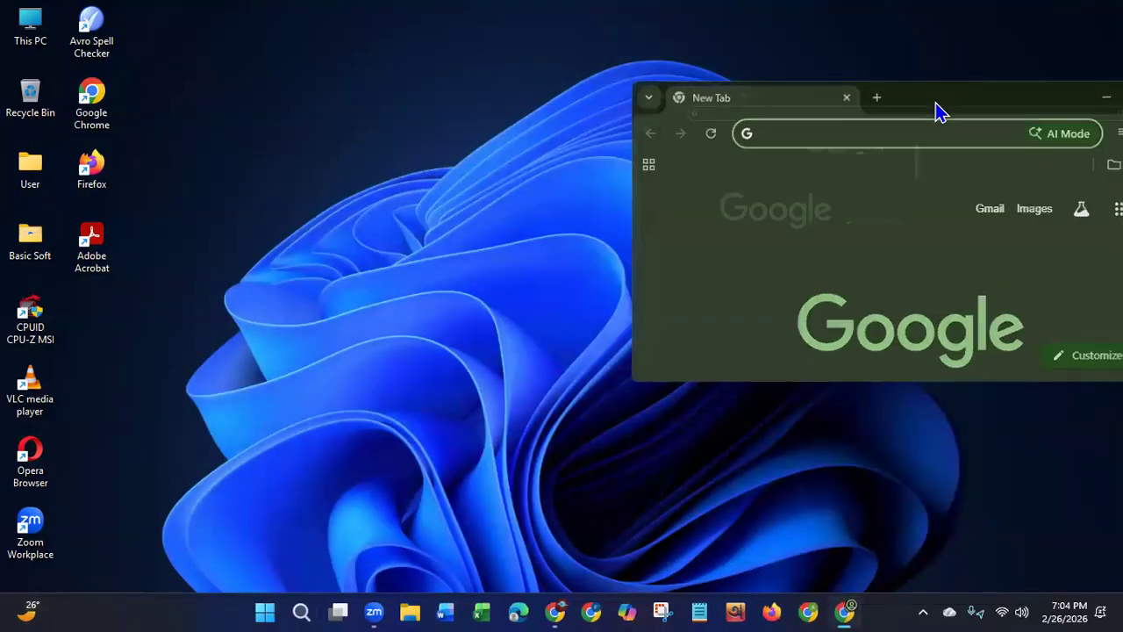
{"action": "double_click", "coordinate": [935, 102]}
{"action": "left_click", "coordinate": [1051, 84]}
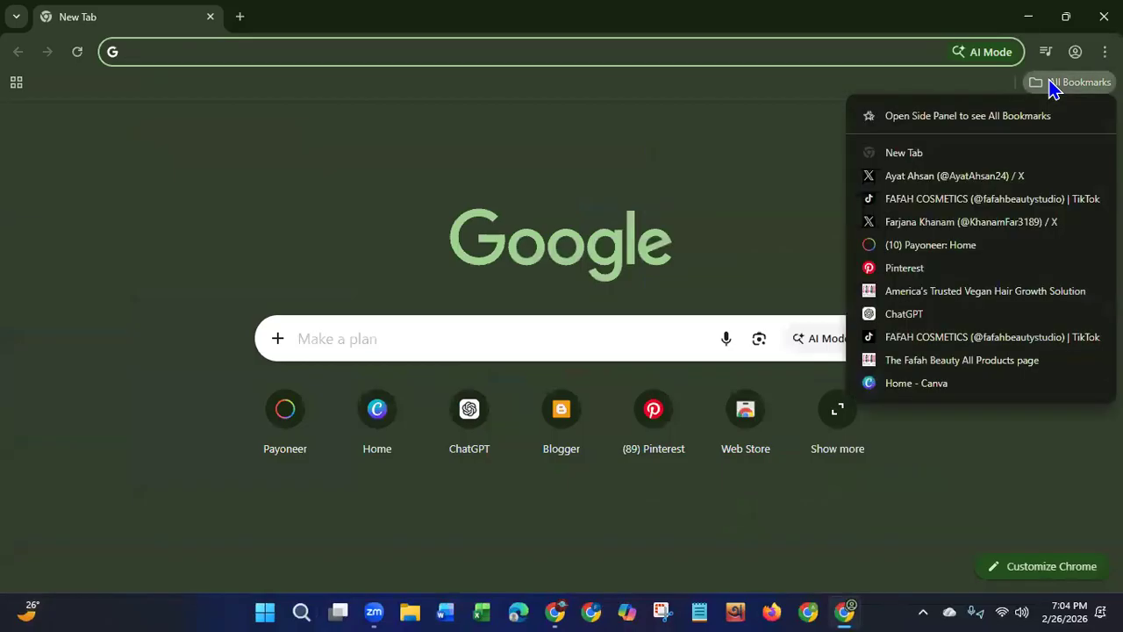
{"action": "left_click", "coordinate": [204, 52]}
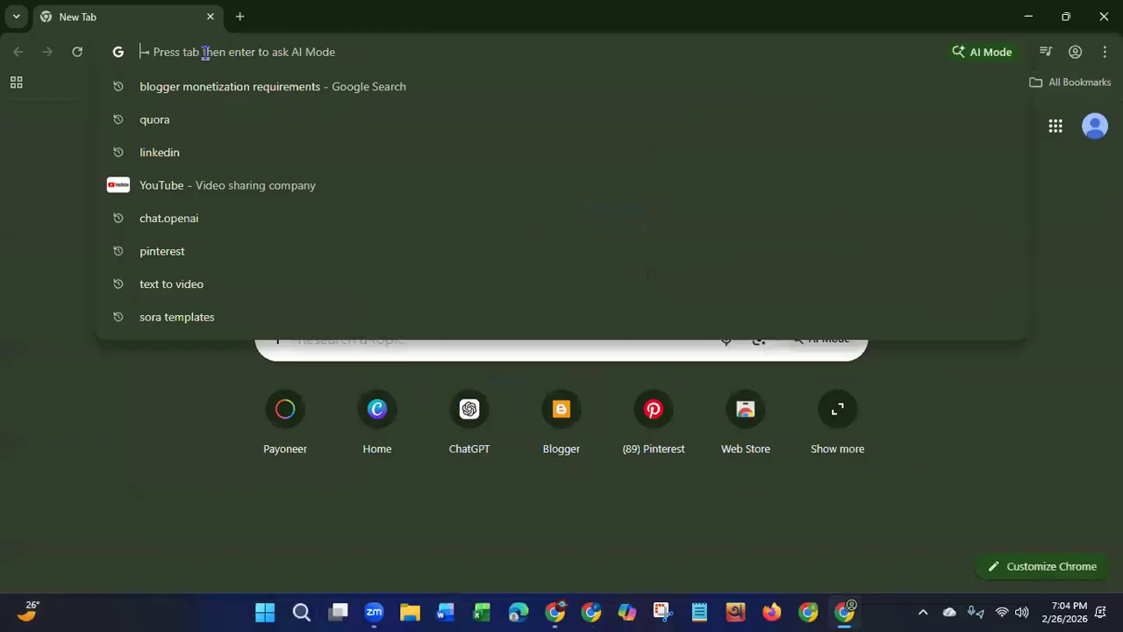
{"action": "type", "text": "blogspot.com"}
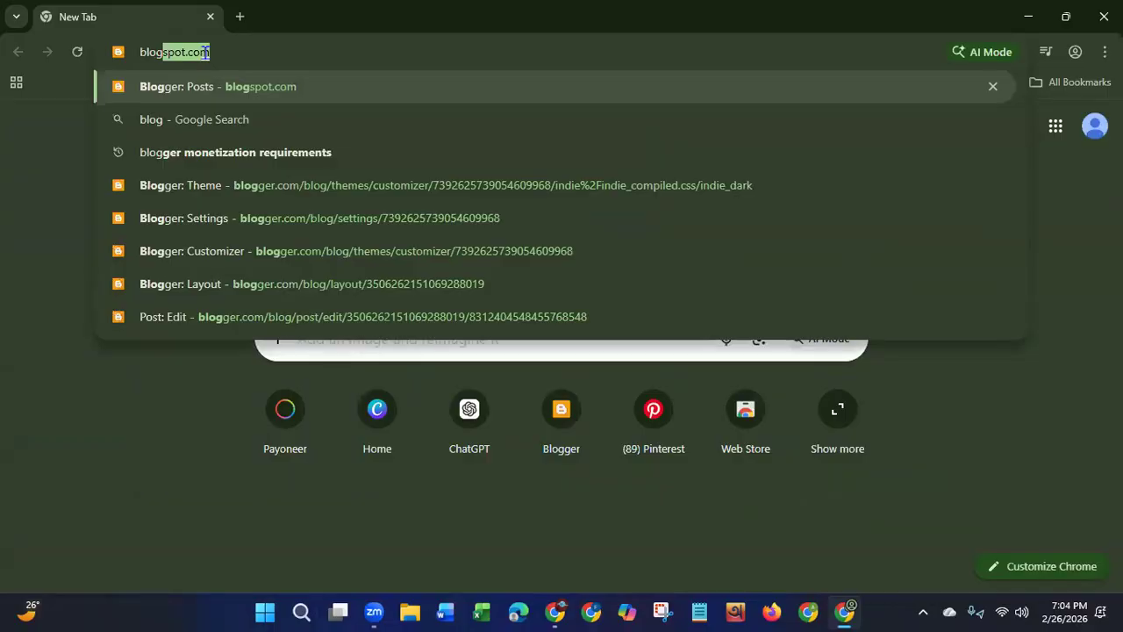
{"action": "key", "text": "Return"}
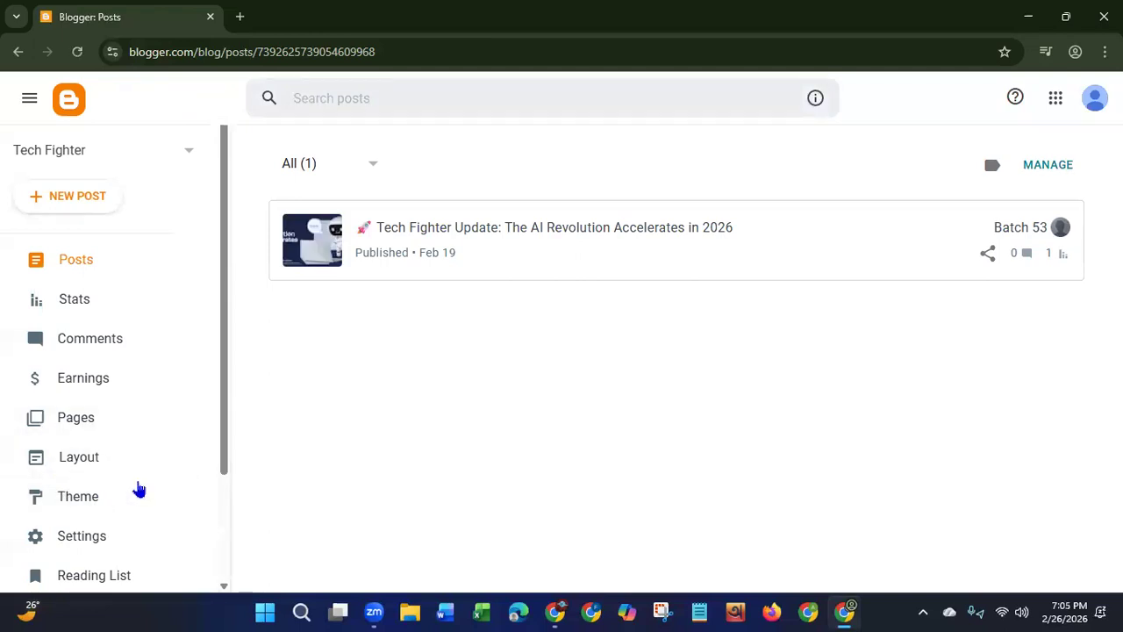
Step: Open the live Tech Fighter blog in its own tab and bring up the blog's Theme page in Blogger
{"action": "left_click_drag", "start_coordinate": [226, 396], "coordinate": [226, 521]}
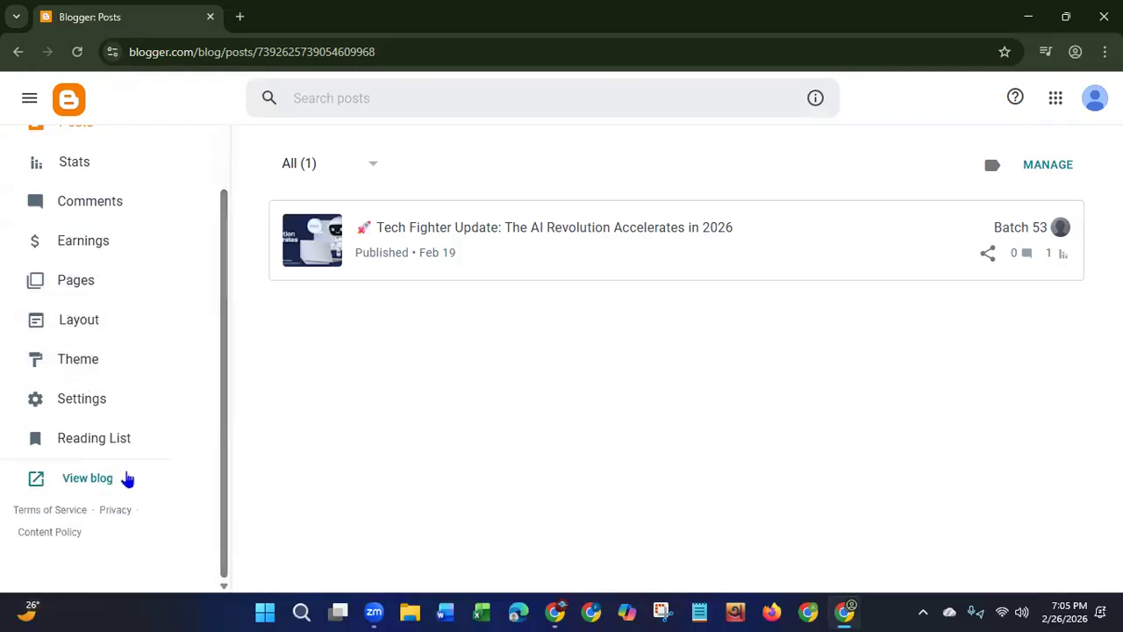
{"action": "left_click", "coordinate": [86, 481]}
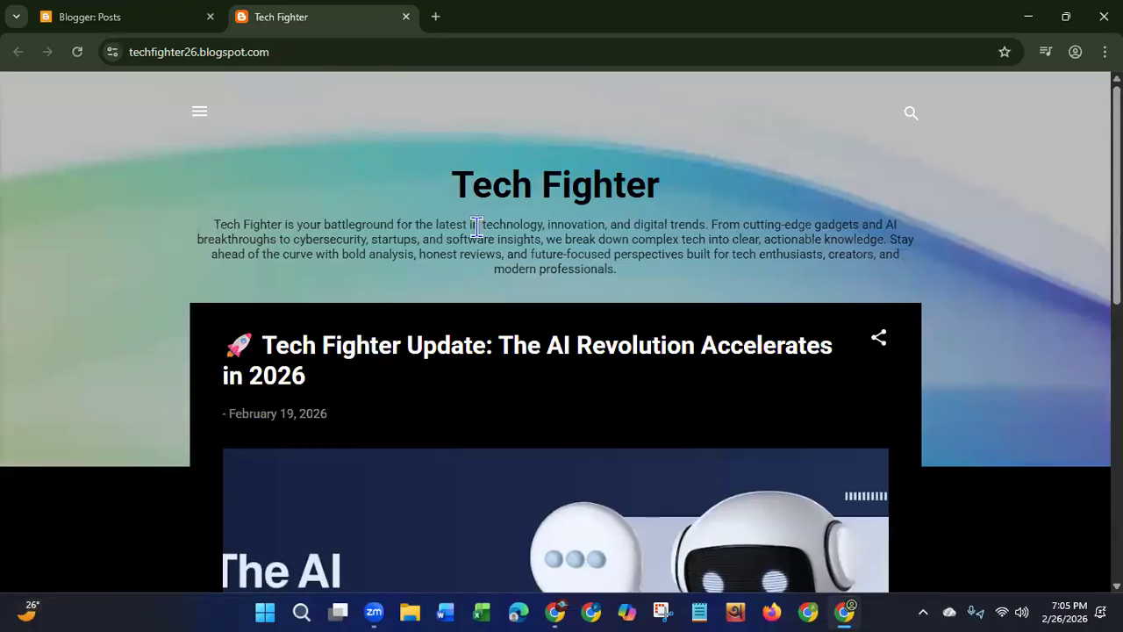
{"action": "left_click", "coordinate": [74, 25]}
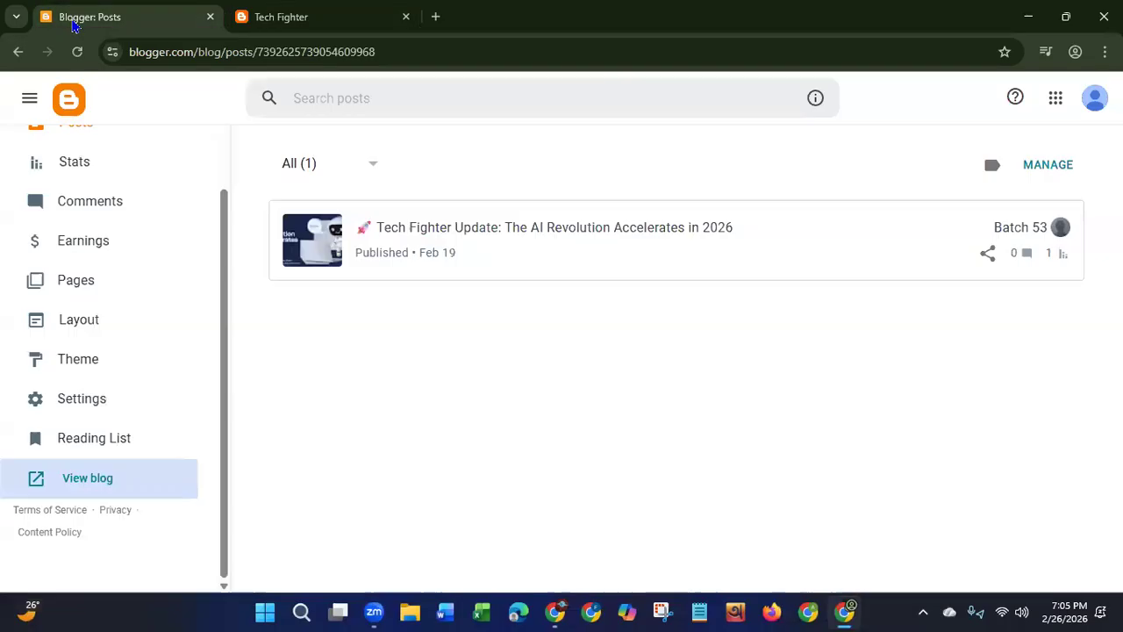
{"action": "left_click", "coordinate": [66, 363]}
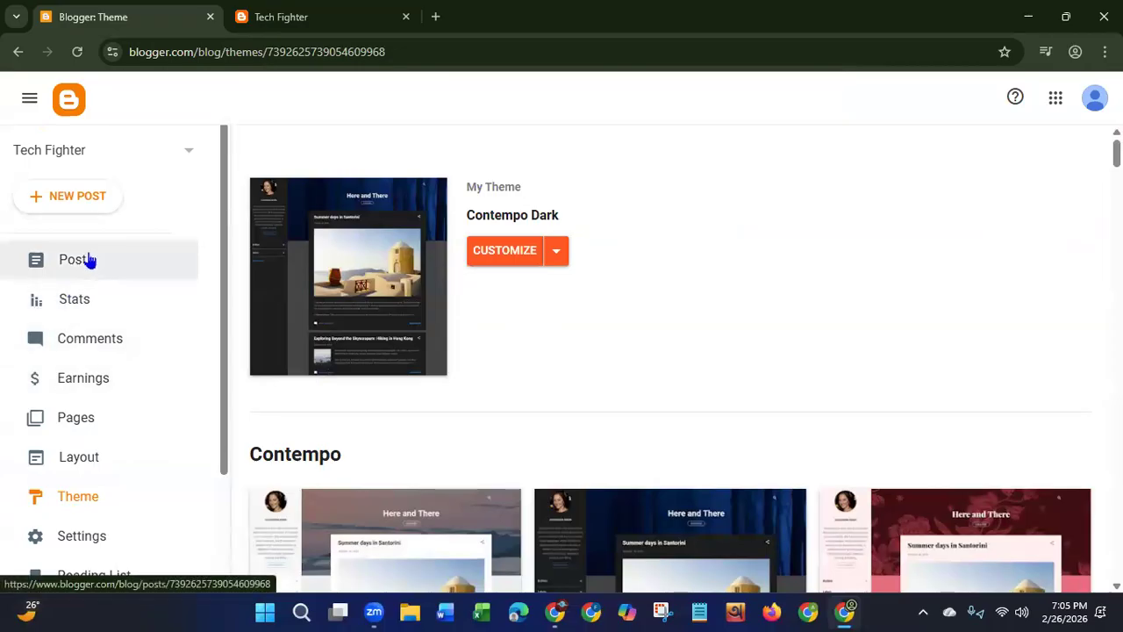
Step: Review the design of the live Tech Fighter blog from its header down to the footer
{"action": "left_click", "coordinate": [307, 25]}
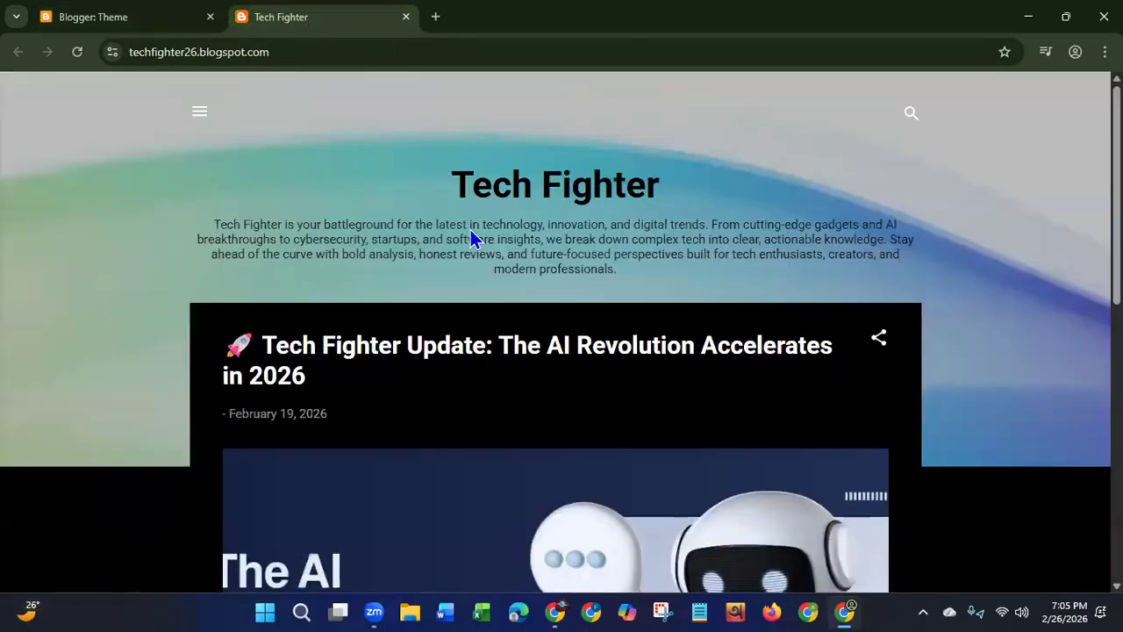
{"action": "scroll", "coordinate": [555, 381], "scroll_direction": "down", "scroll_amount": 3}
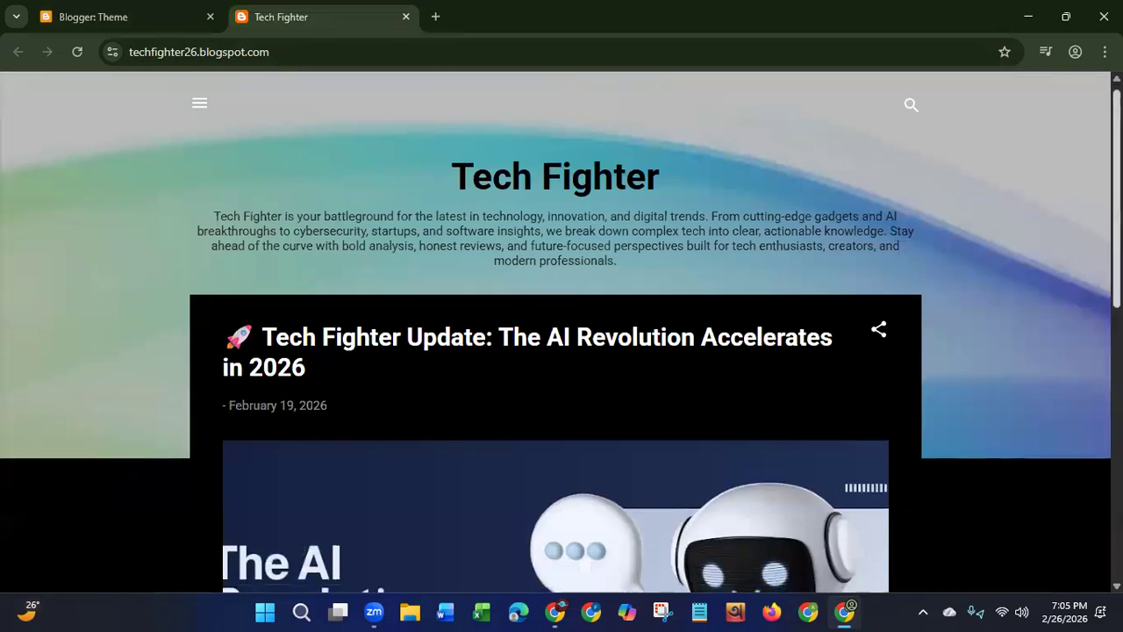
{"action": "scroll", "coordinate": [1089, 493], "scroll_direction": "down", "scroll_amount": 4}
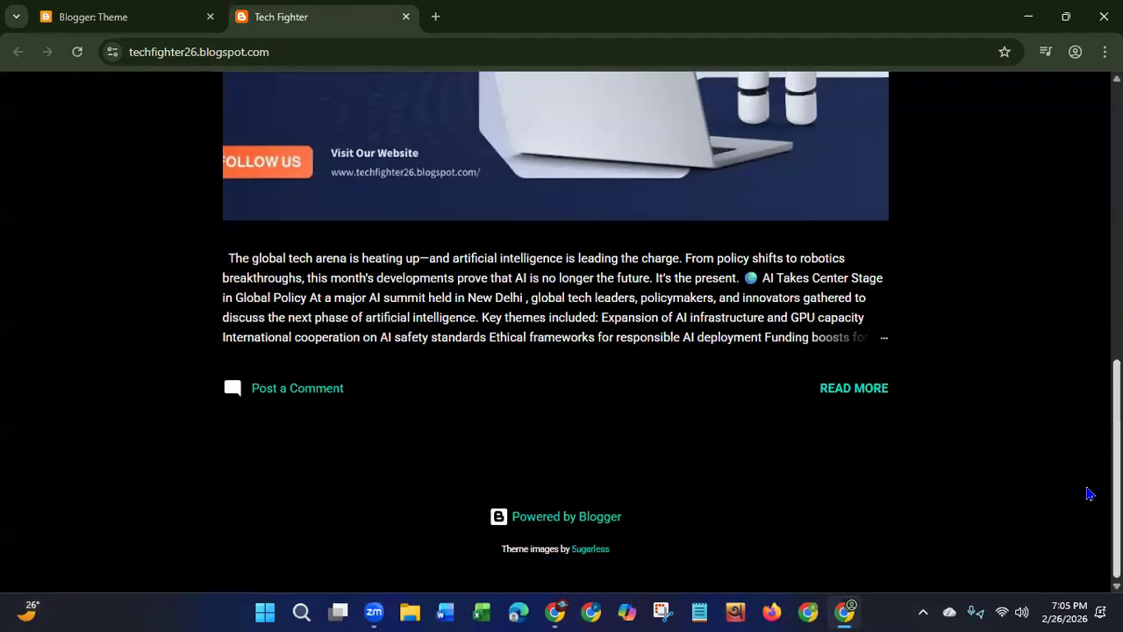
{"action": "scroll", "coordinate": [1088, 494], "scroll_direction": "up", "scroll_amount": 8}
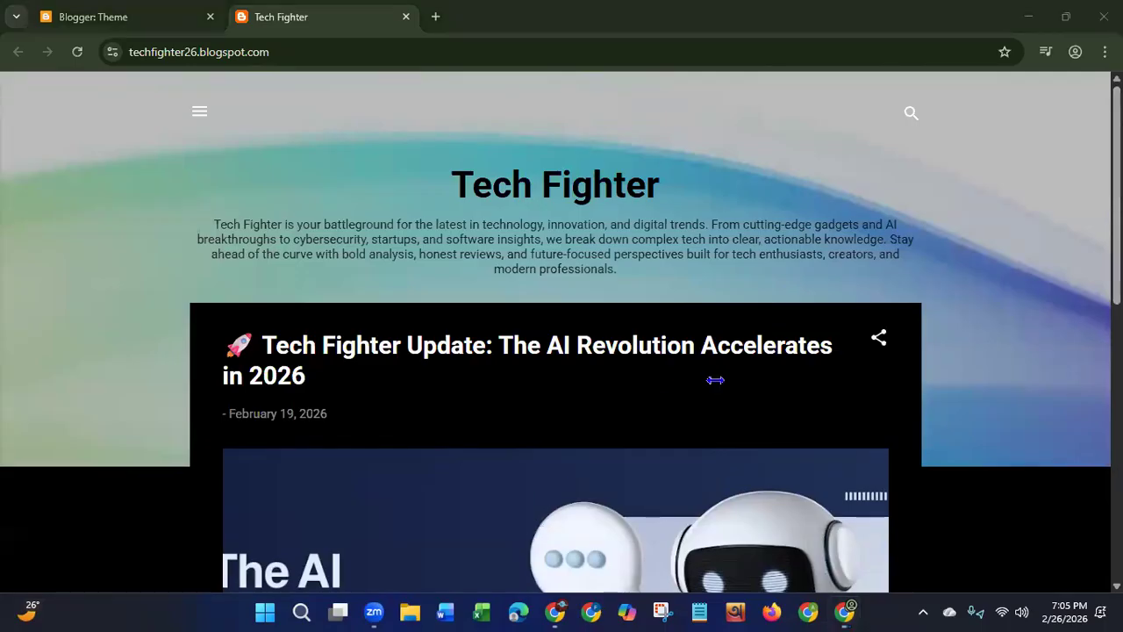
Step: Browse the built-in Contempo and Soho themes on Blogger's Theme page
{"action": "left_click", "coordinate": [69, 27]}
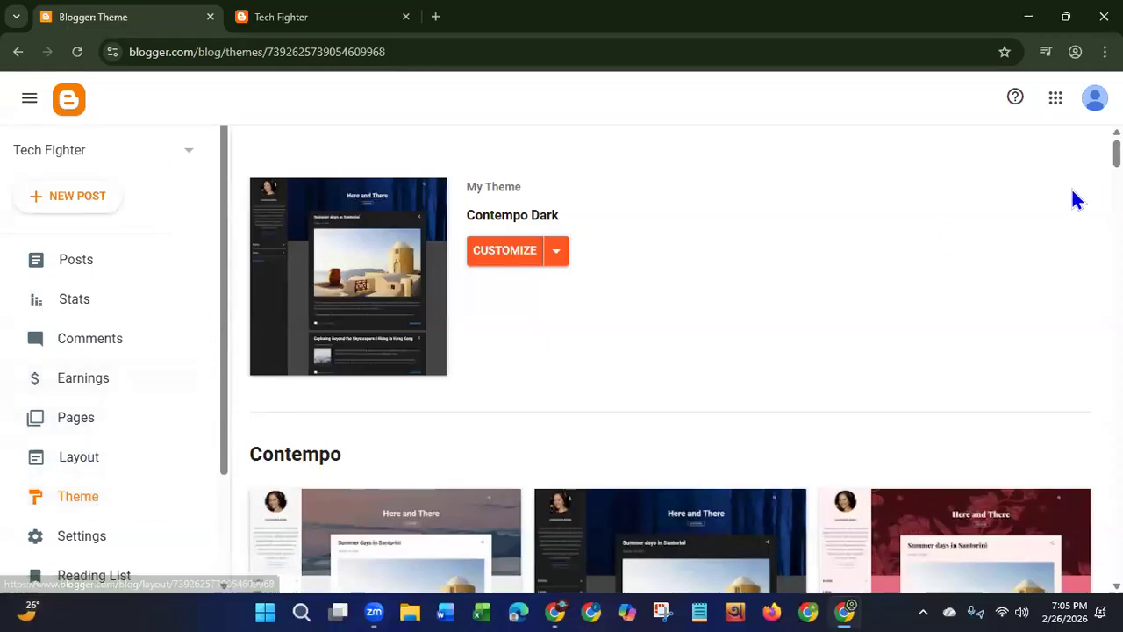
{"action": "scroll", "coordinate": [1097, 176], "scroll_direction": "down", "scroll_amount": 4}
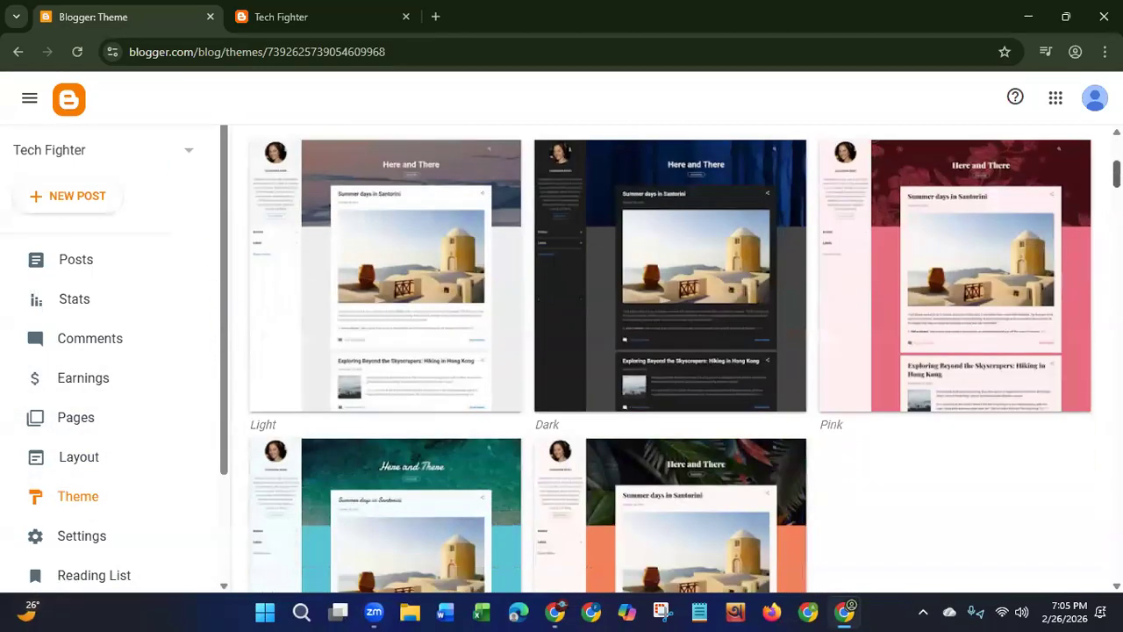
{"action": "scroll", "coordinate": [671, 359], "scroll_direction": "down", "scroll_amount": 4}
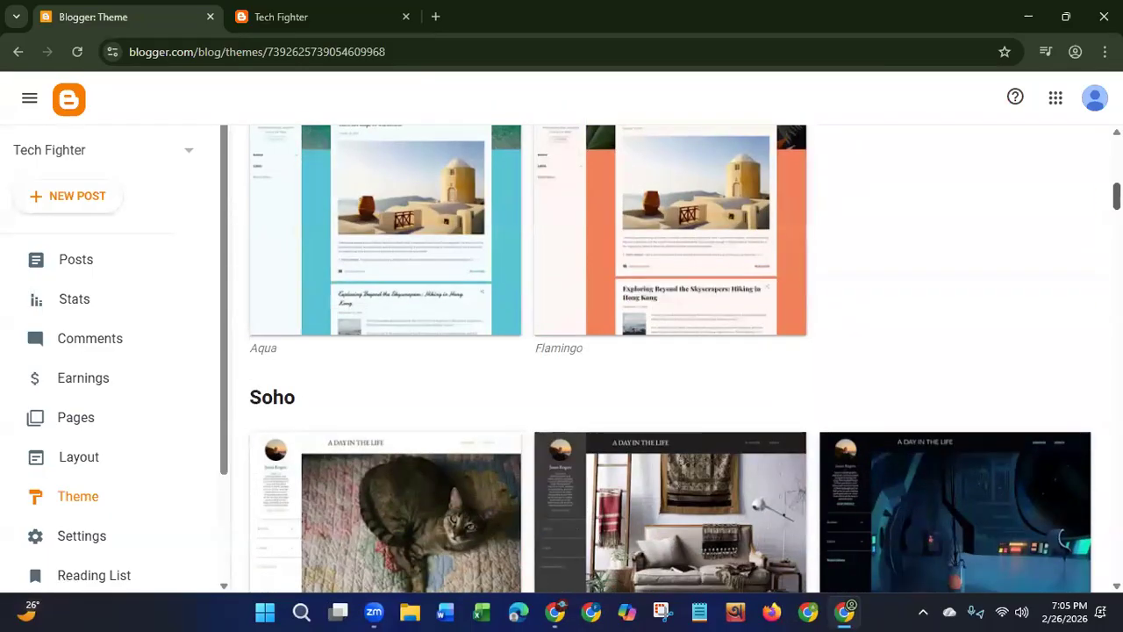
{"action": "left_click_drag", "start_coordinate": [1117, 195], "coordinate": [1116, 153]}
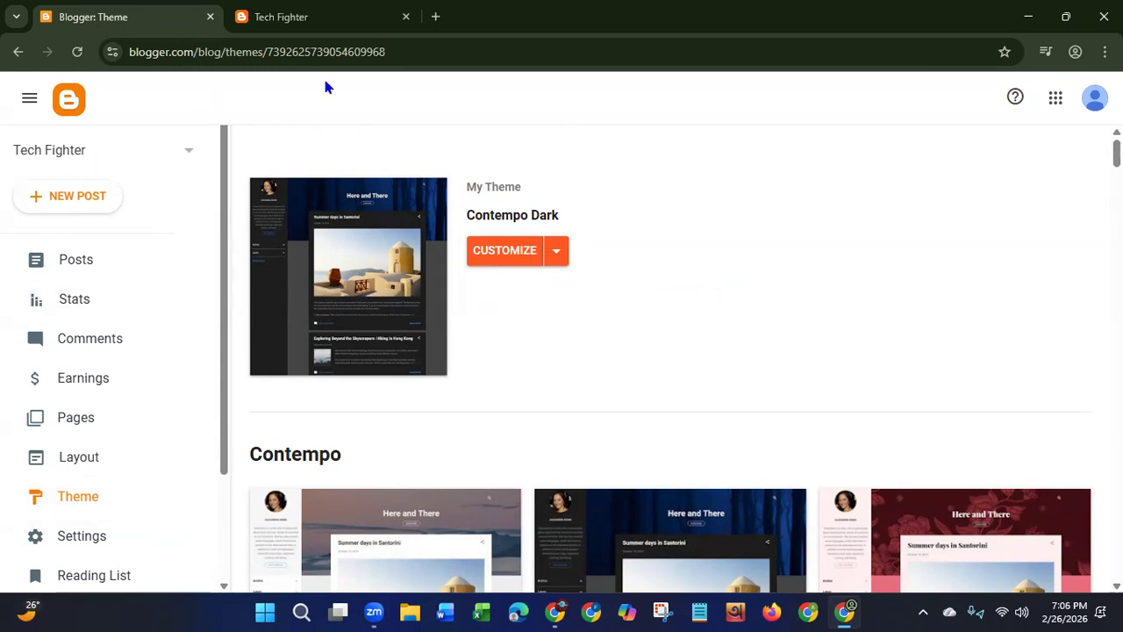
Step: Search Google for "sora templates" in a new tab and open the NeedMag Blogger Template result
{"action": "left_click", "coordinate": [436, 17]}
{"action": "left_click", "coordinate": [465, 50]}
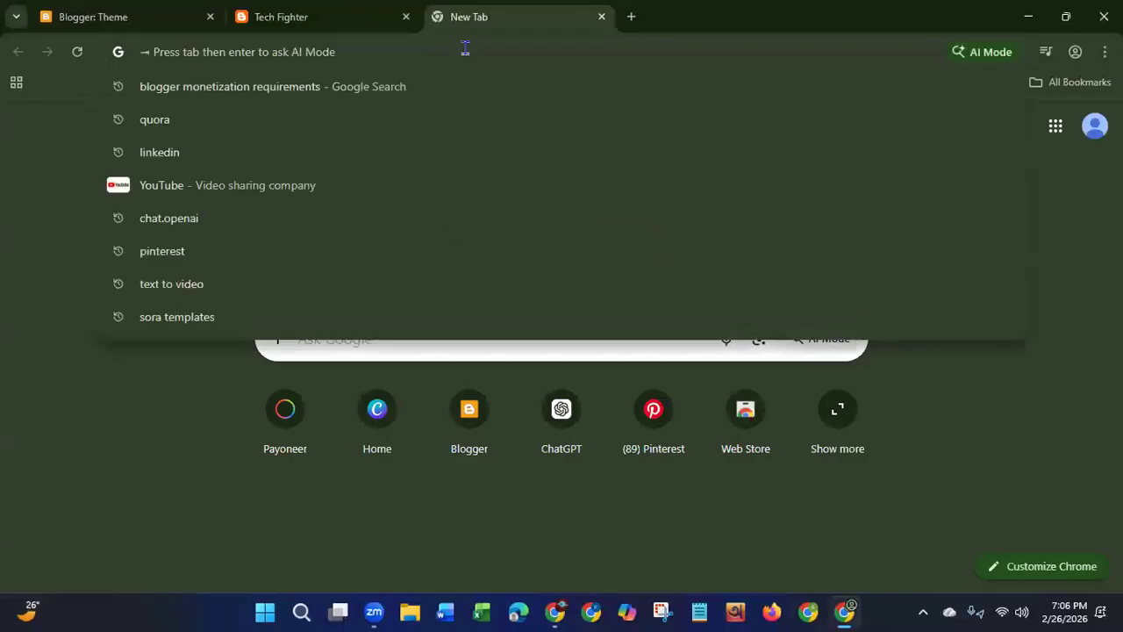
{"action": "type", "text": "sora templates"}
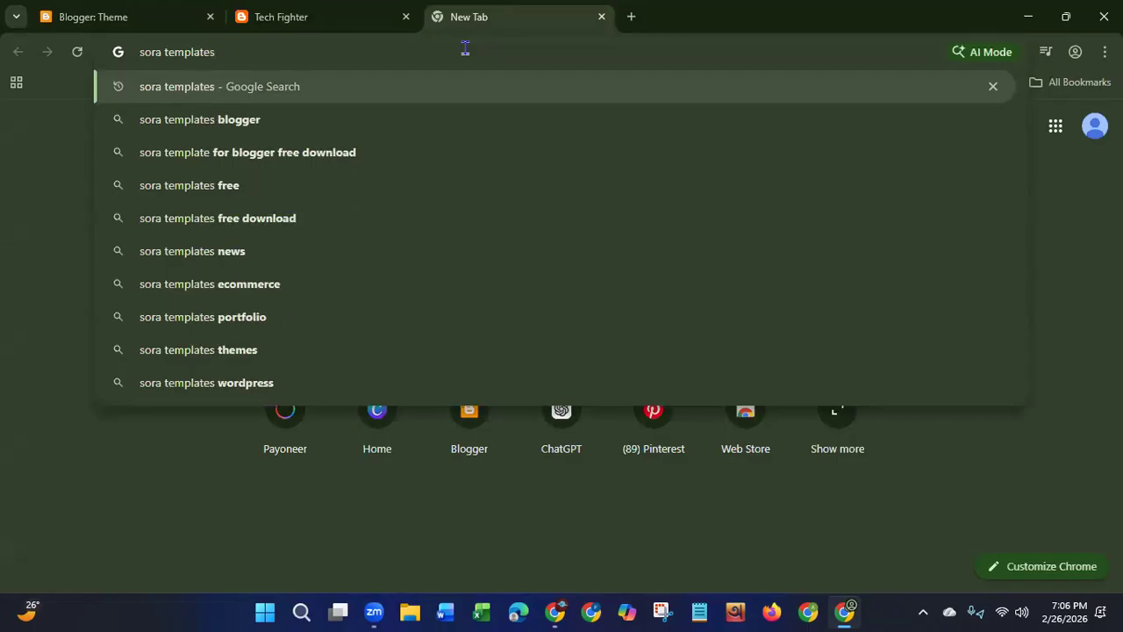
{"action": "key", "text": "Return"}
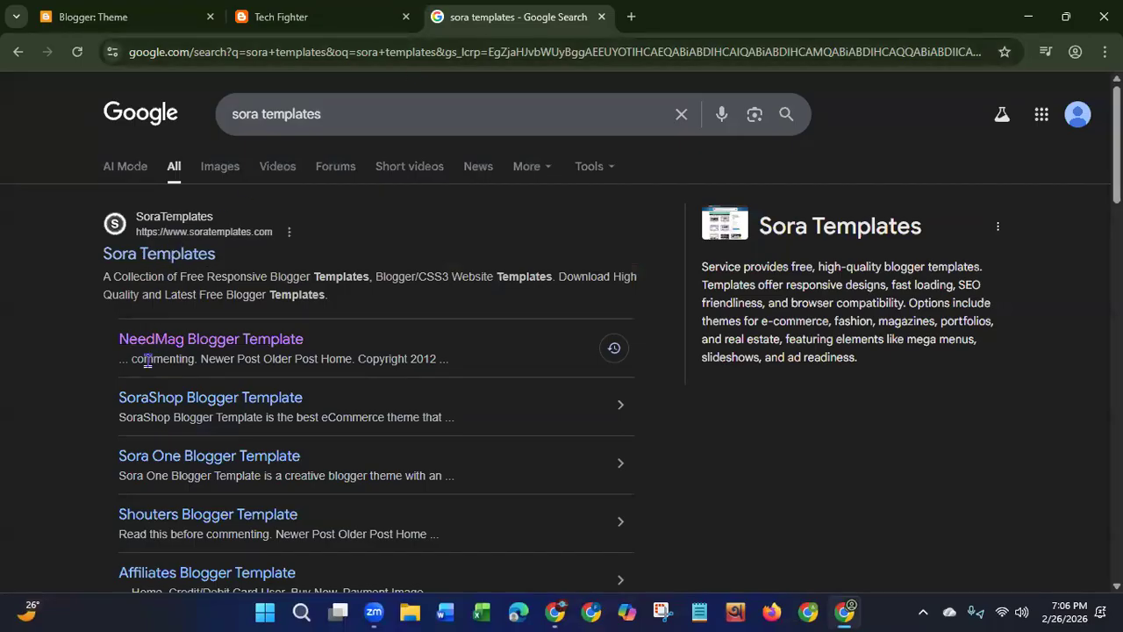
{"action": "left_click", "coordinate": [233, 349]}
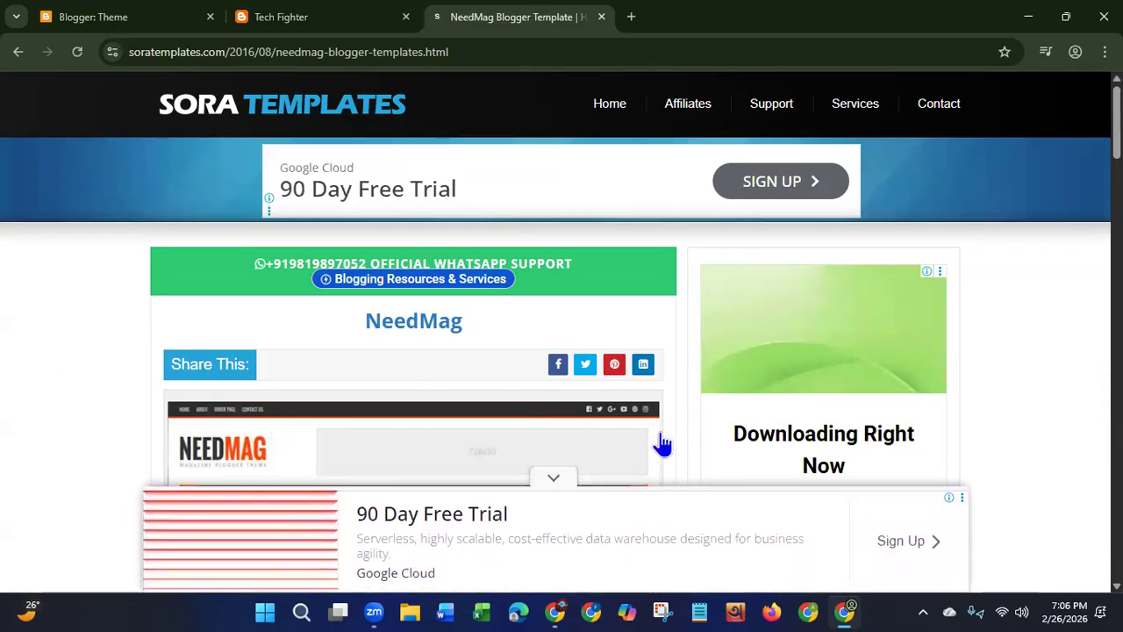
Step: Download the free version of the NeedMag template, dismissing the ad that interrupts the download
{"action": "scroll", "coordinate": [562, 279], "scroll_direction": "down", "scroll_amount": 3}
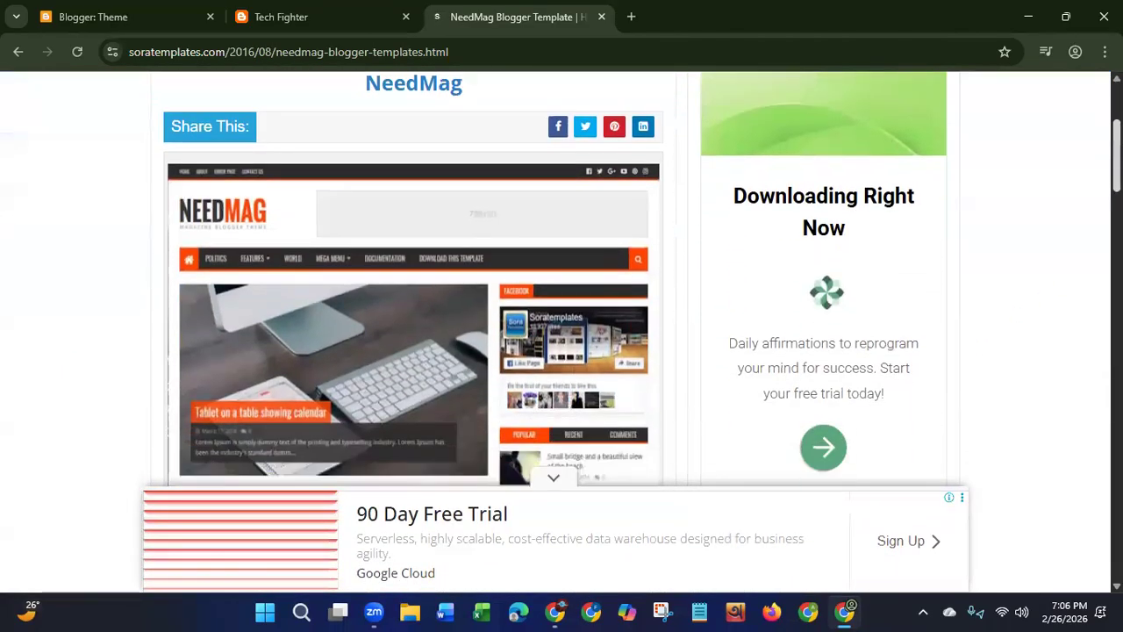
{"action": "scroll", "coordinate": [406, 266], "scroll_direction": "down", "scroll_amount": 1}
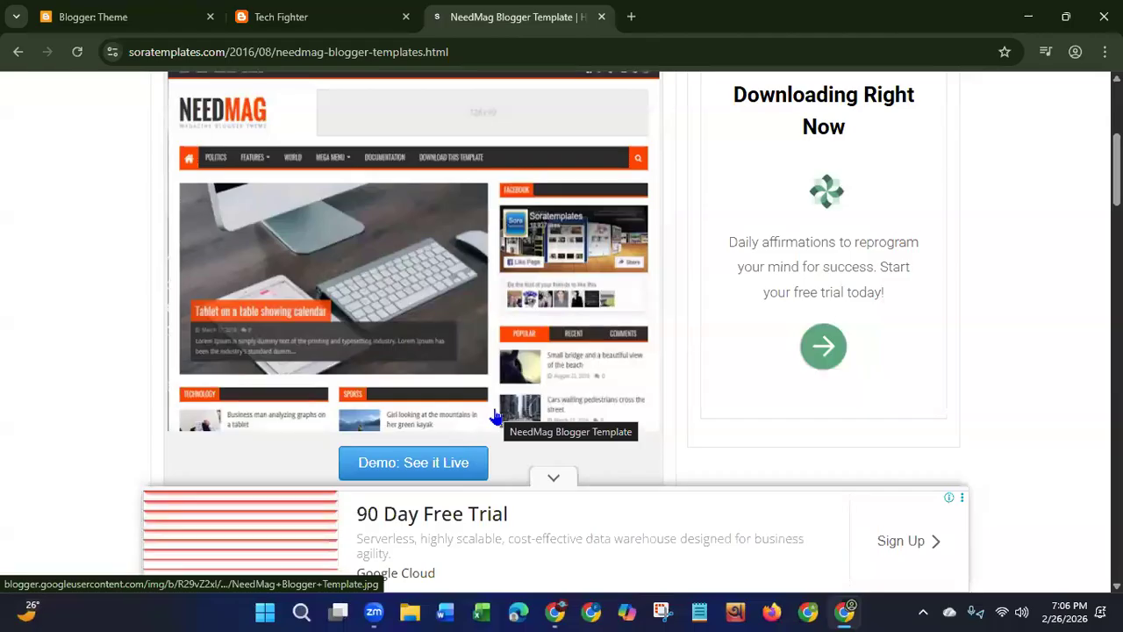
{"action": "scroll", "coordinate": [496, 416], "scroll_direction": "down", "scroll_amount": 3}
{"action": "scroll", "coordinate": [585, 109], "scroll_direction": "down", "scroll_amount": 1}
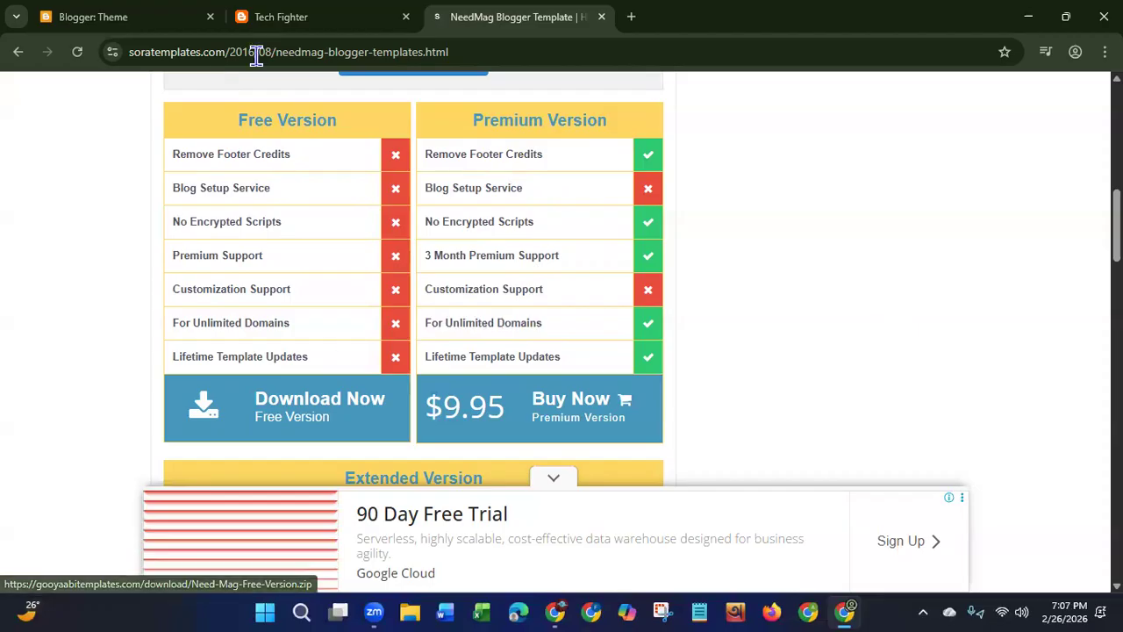
{"action": "left_click", "coordinate": [272, 422]}
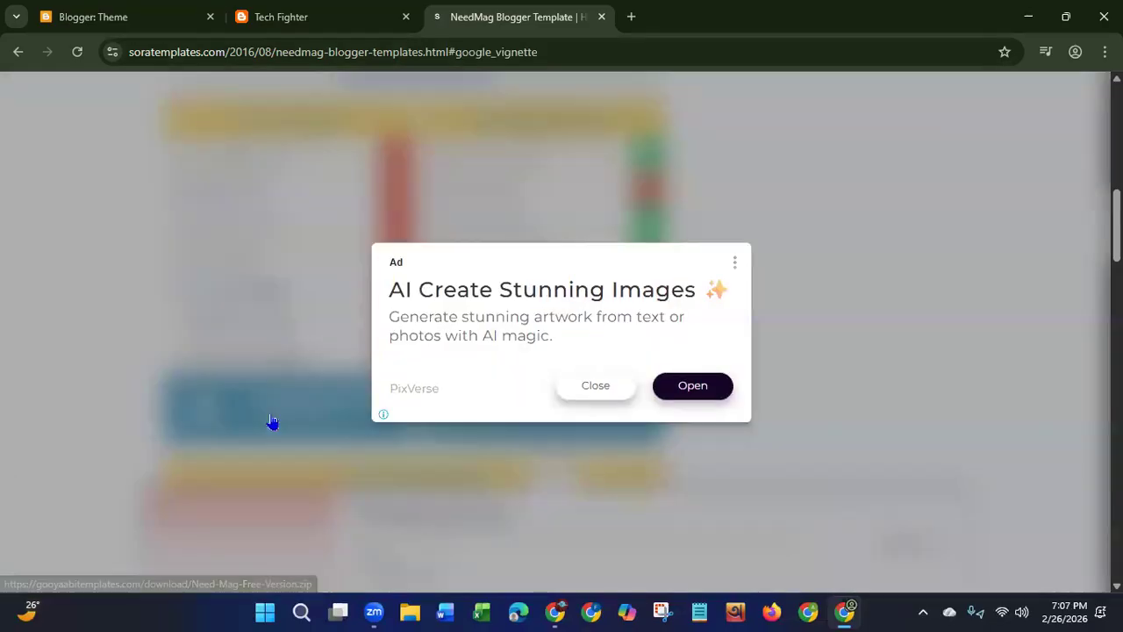
{"action": "left_click", "coordinate": [605, 391]}
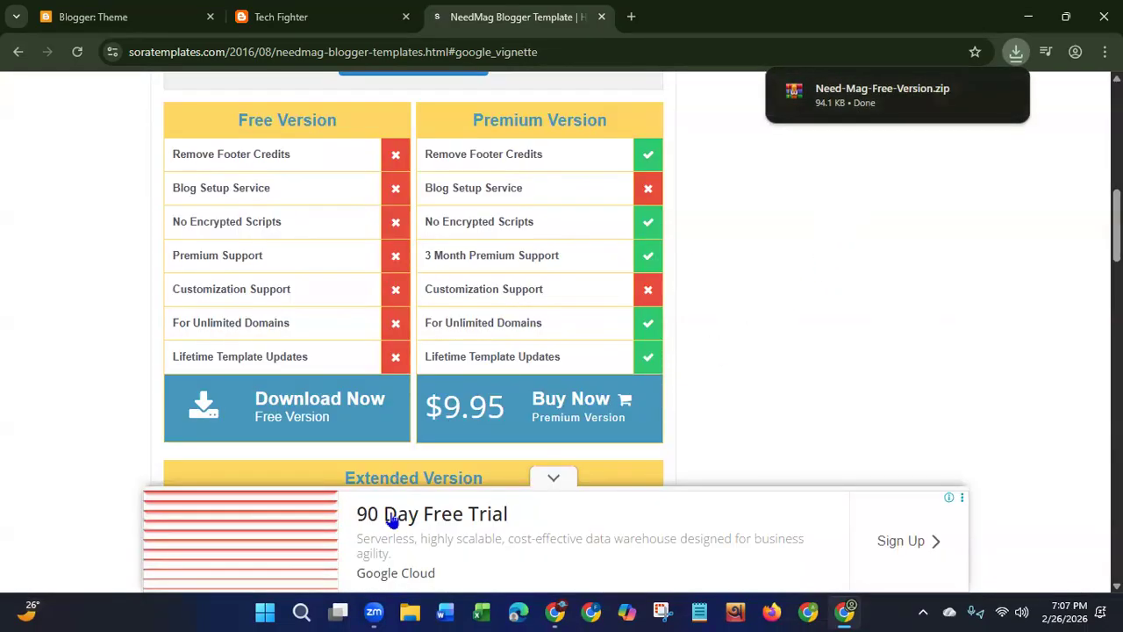
Step: Switch to File Explorer and extract the Need-Mag-Free-Version archive into its own folder in Downloads
{"action": "left_click", "coordinate": [410, 611]}
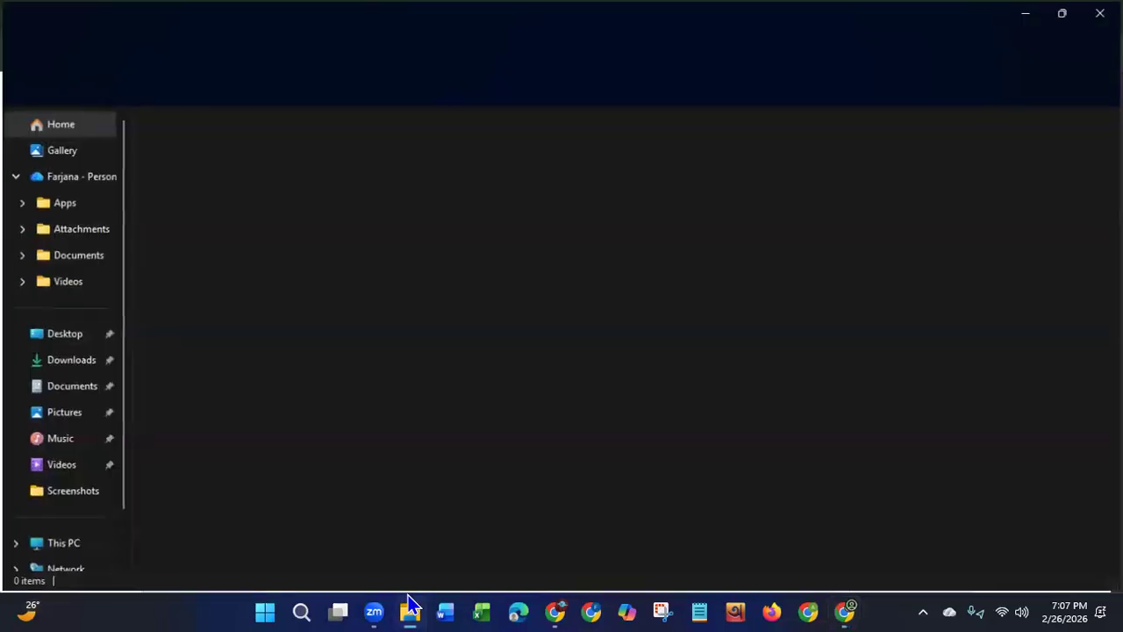
{"action": "left_click", "coordinate": [51, 363]}
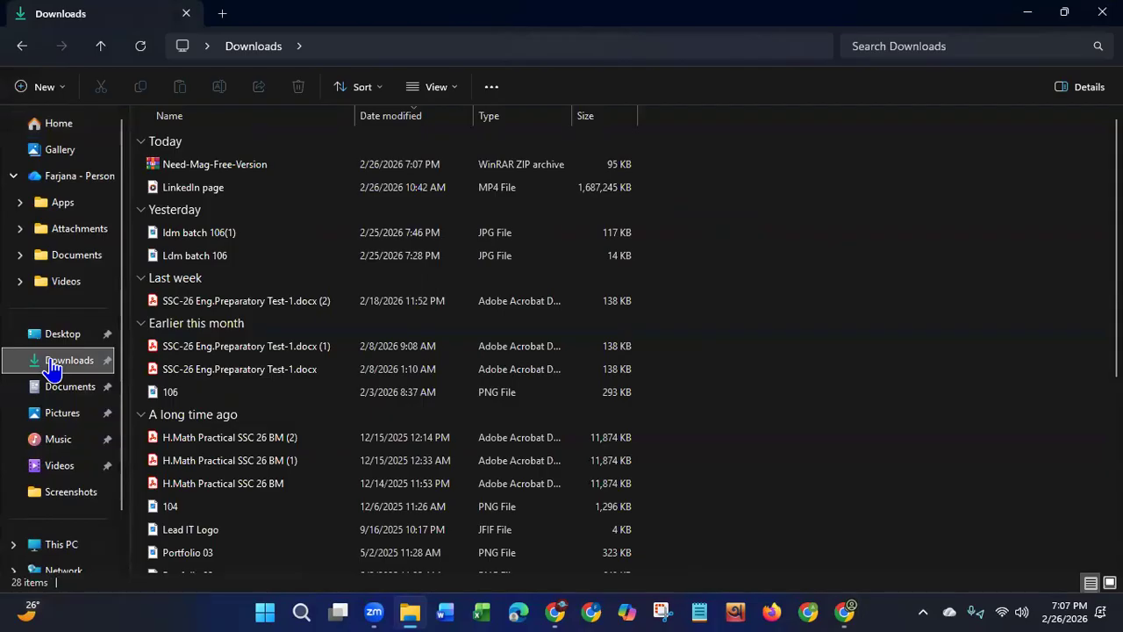
{"action": "left_click", "coordinate": [217, 164]}
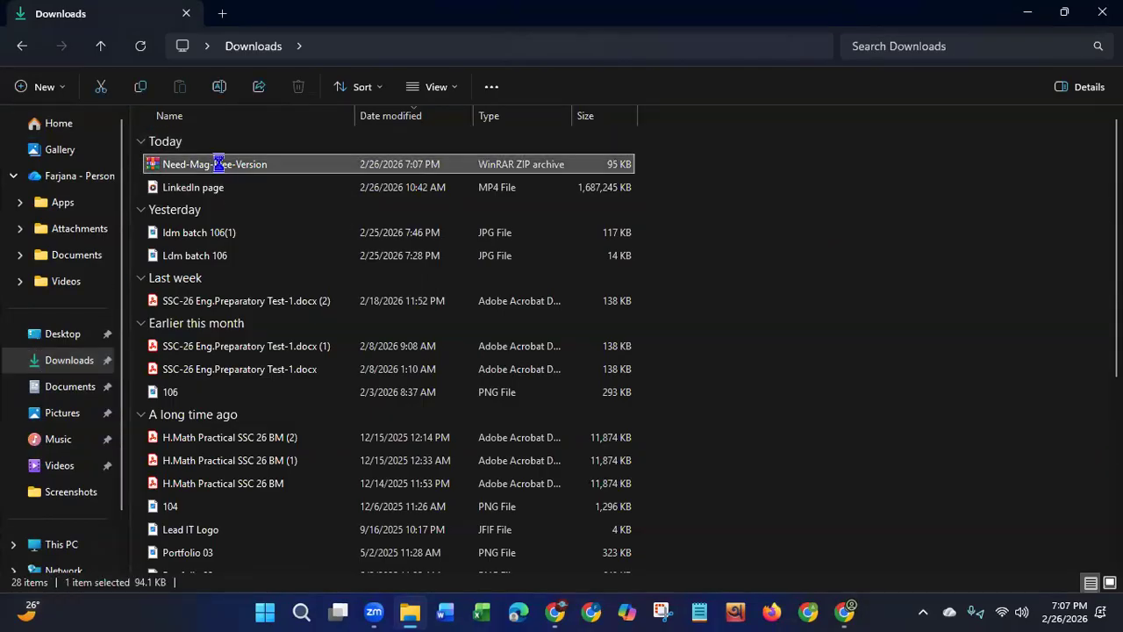
{"action": "right_click", "coordinate": [219, 167]}
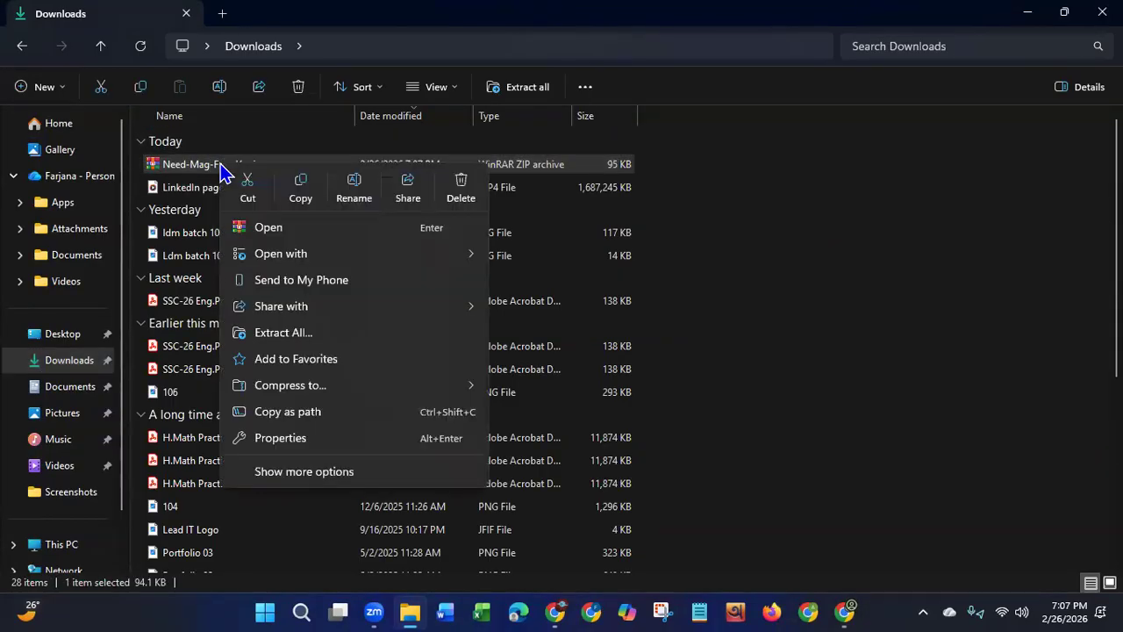
{"action": "left_click", "coordinate": [272, 332]}
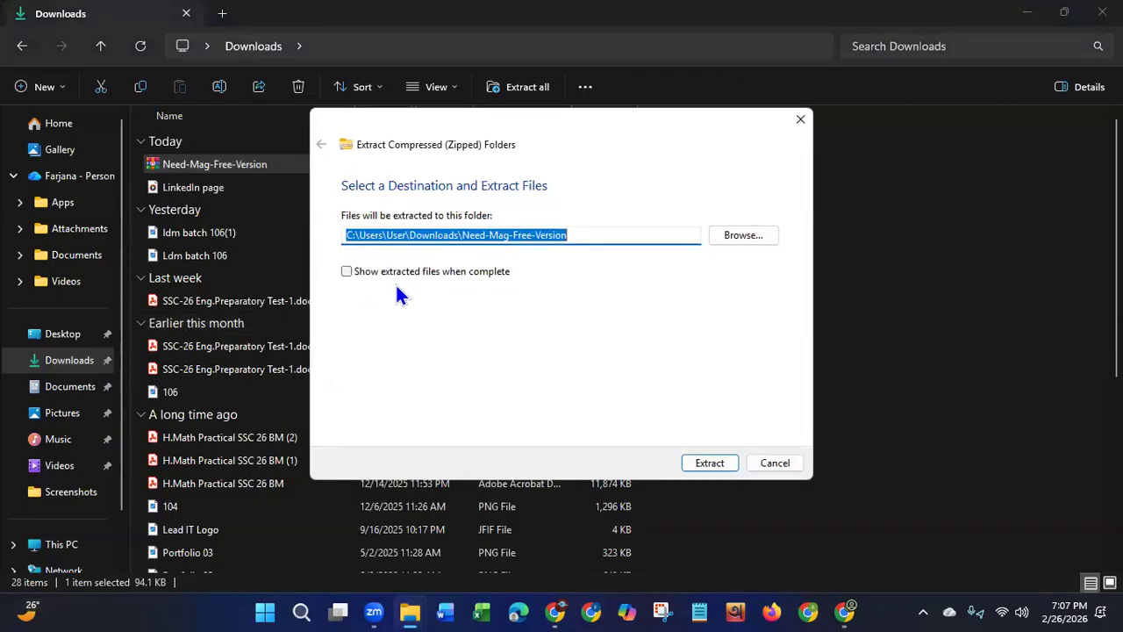
{"action": "left_click", "coordinate": [703, 464]}
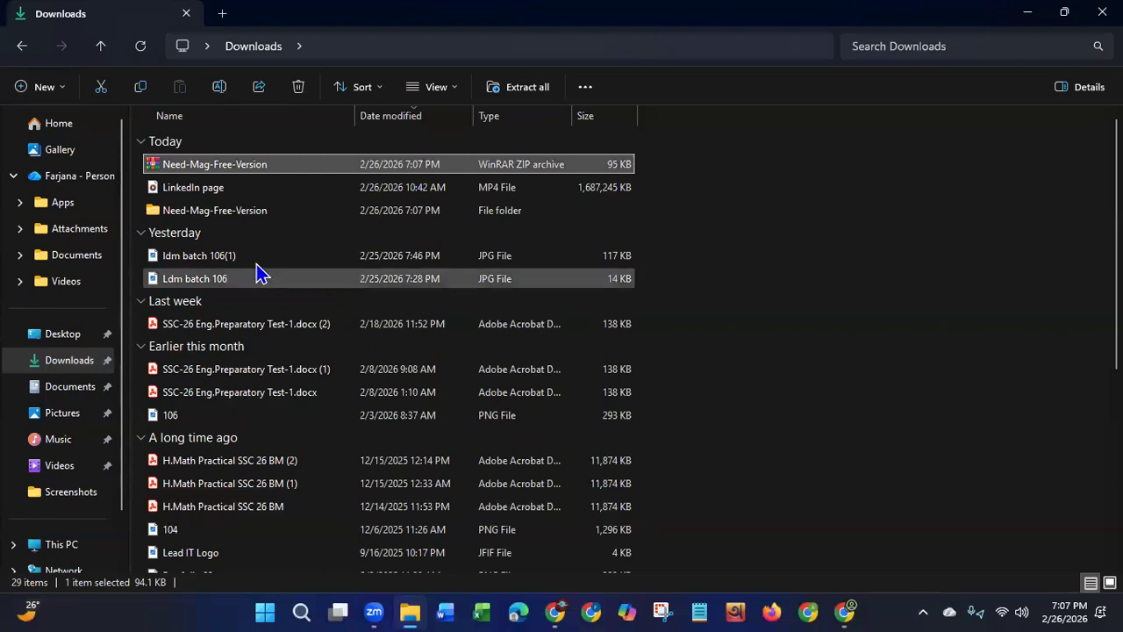
Step: Check the files in the extracted Need-Mag-Free-Version folder, and close File Explorer and the NeedMag page to return to Blogger's Theme page
{"action": "double_click", "coordinate": [235, 211]}
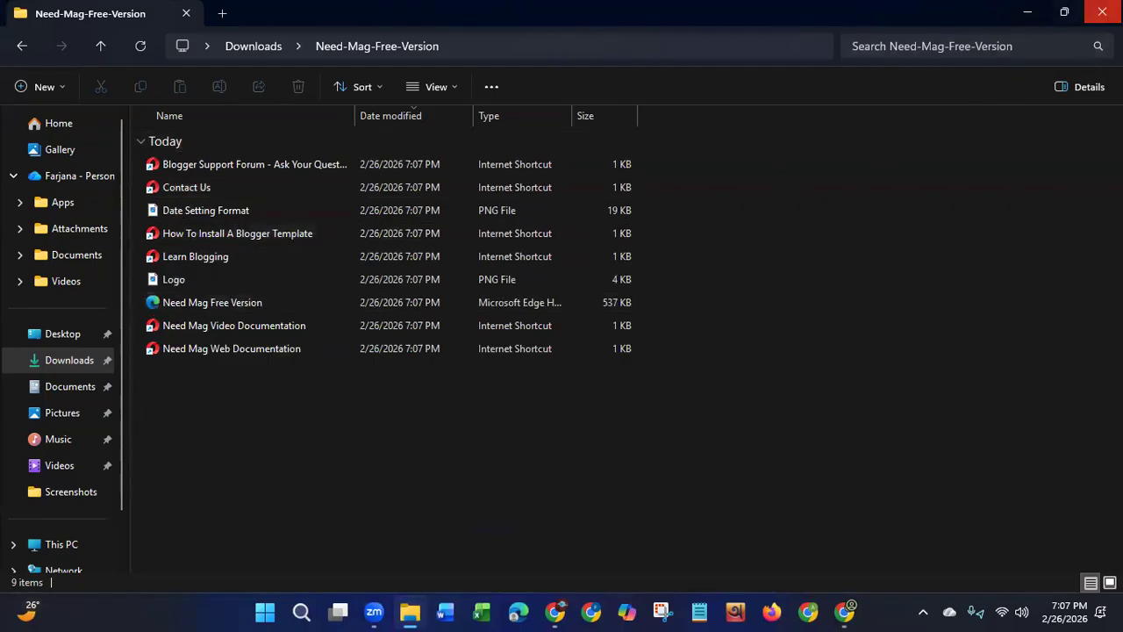
{"action": "left_click", "coordinate": [1102, 12]}
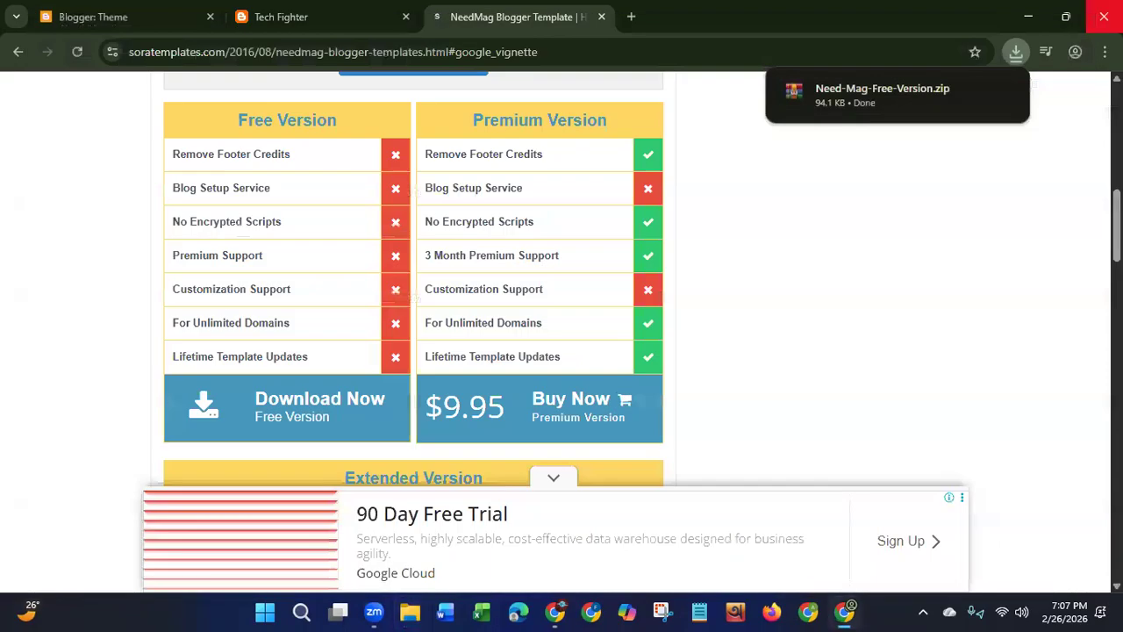
{"action": "left_click", "coordinate": [601, 17]}
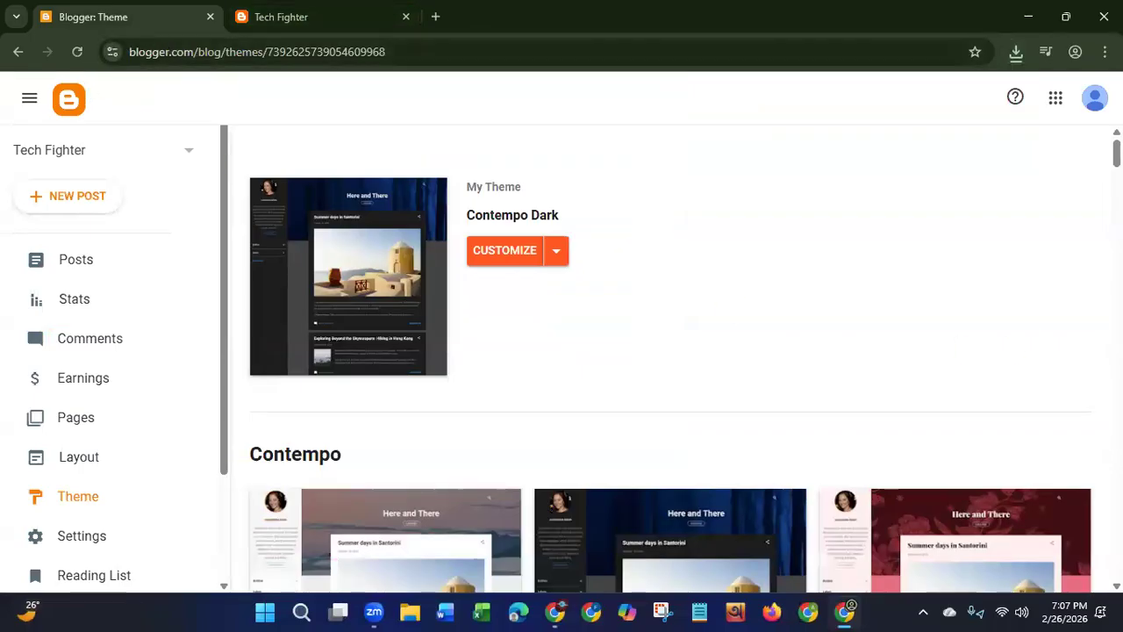
Step: Restore the blog's theme by uploading the Need Mag Free Version file from the Need-Mag-Free-Version folder in Downloads
{"action": "left_click", "coordinate": [558, 255]}
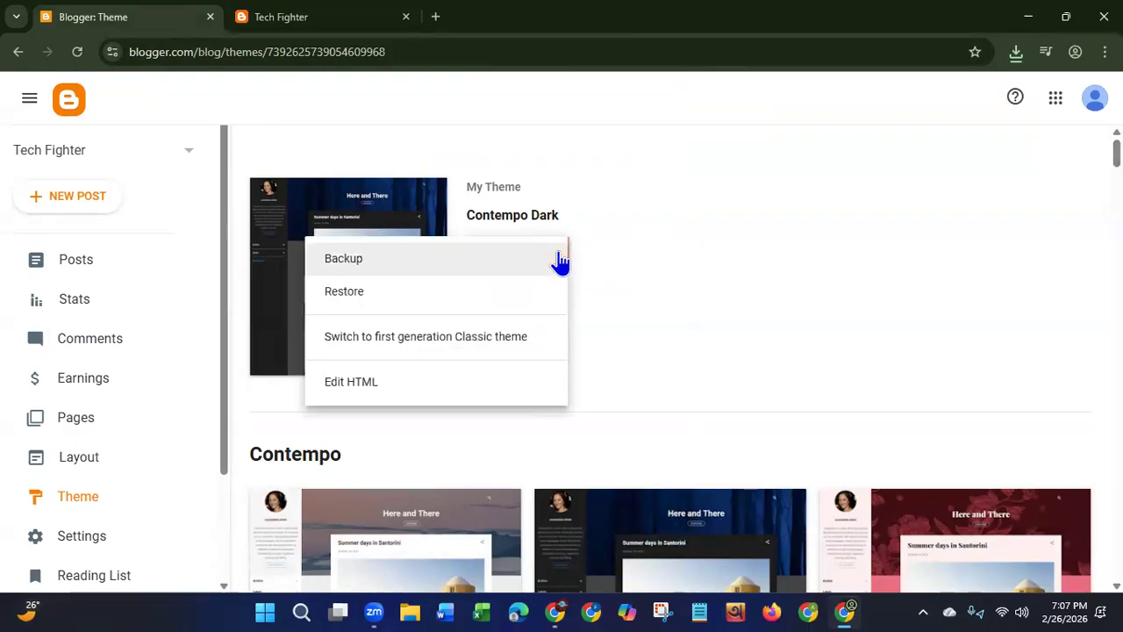
{"action": "left_click", "coordinate": [350, 300]}
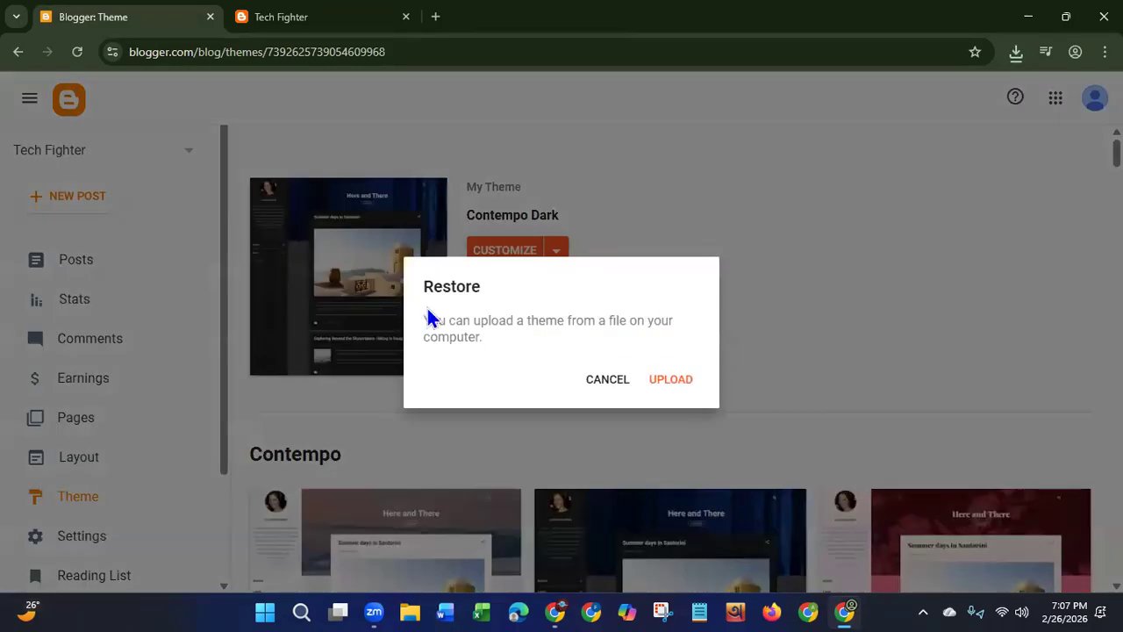
{"action": "left_click", "coordinate": [668, 379]}
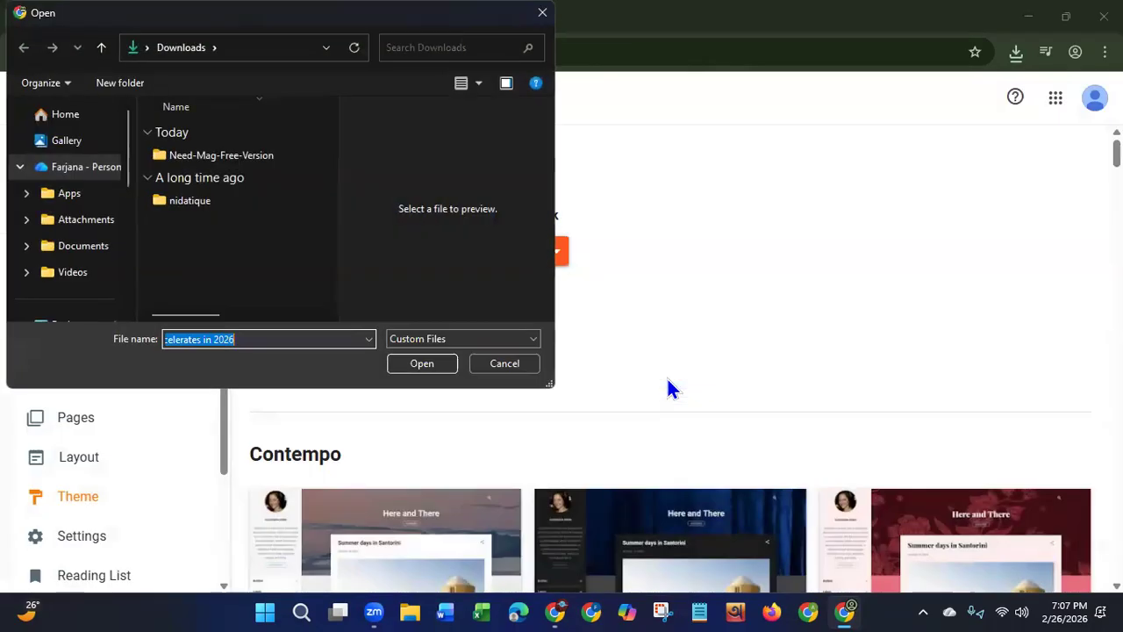
{"action": "double_click", "coordinate": [192, 155]}
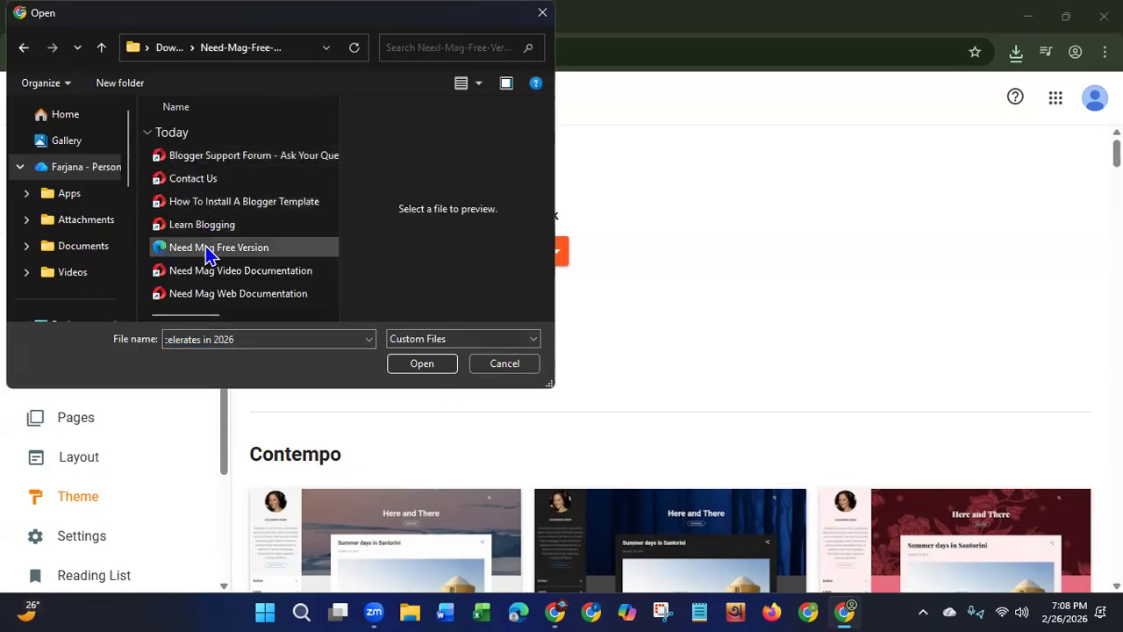
{"action": "left_click", "coordinate": [209, 253]}
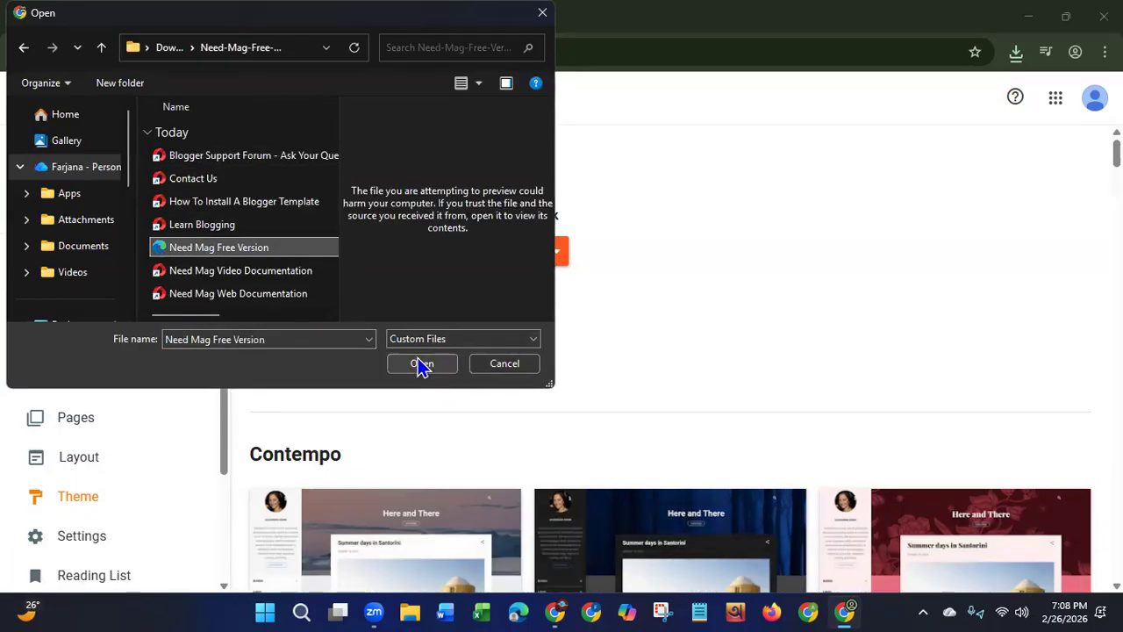
{"action": "left_click", "coordinate": [421, 364]}
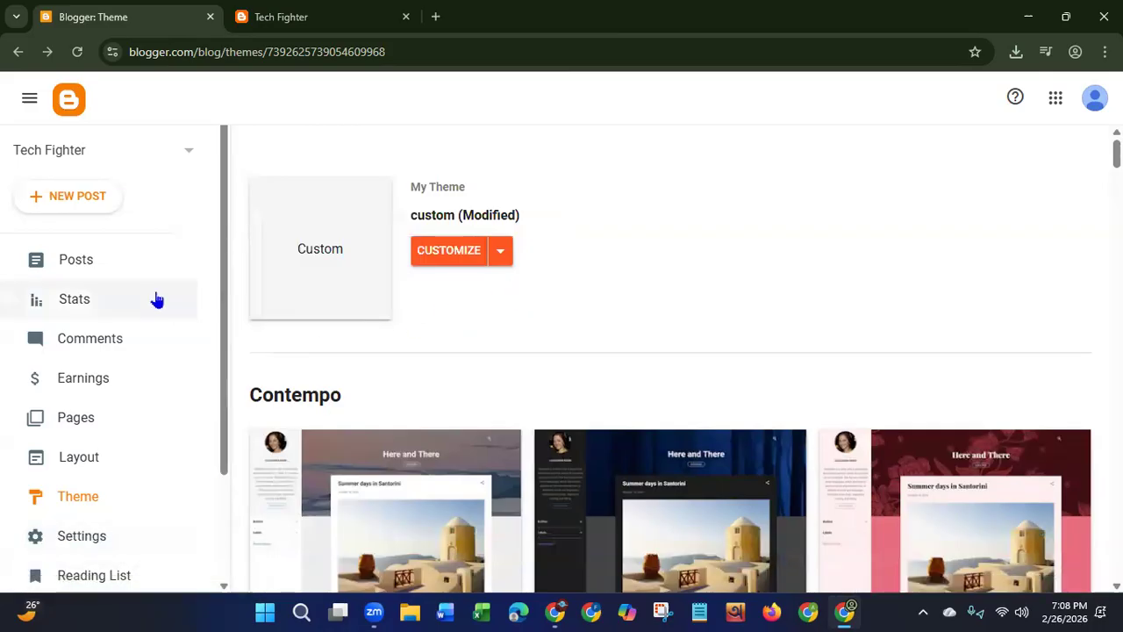
Step: Reload the live Tech Fighter blog to check the uploaded theme, and return to Blogger's Theme page
{"action": "left_click", "coordinate": [307, 29]}
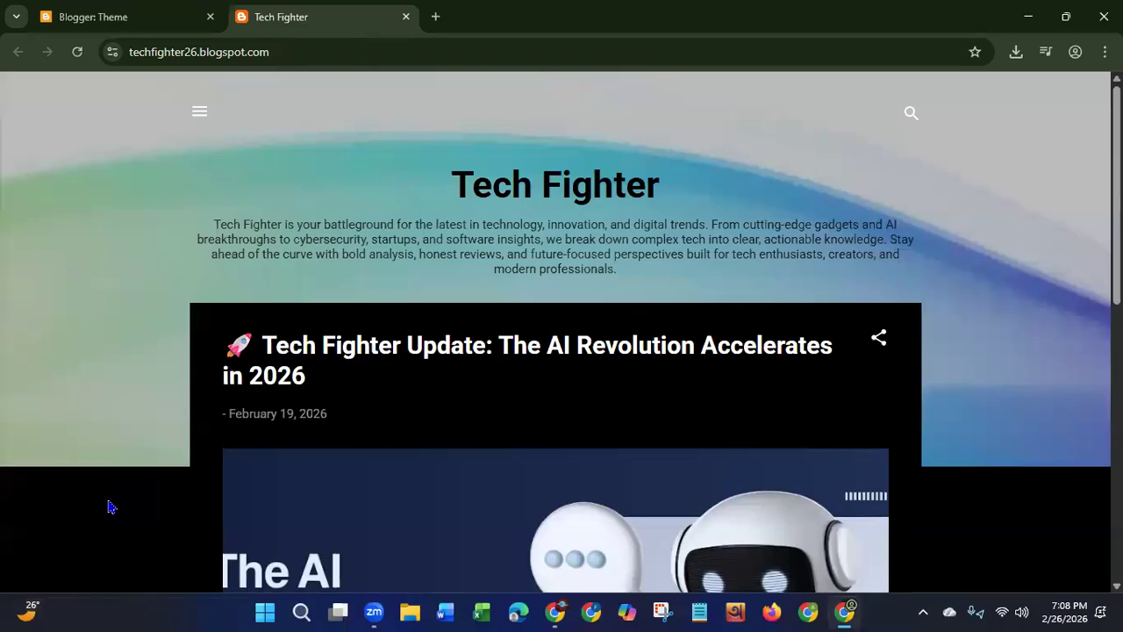
{"action": "left_click", "coordinate": [76, 54]}
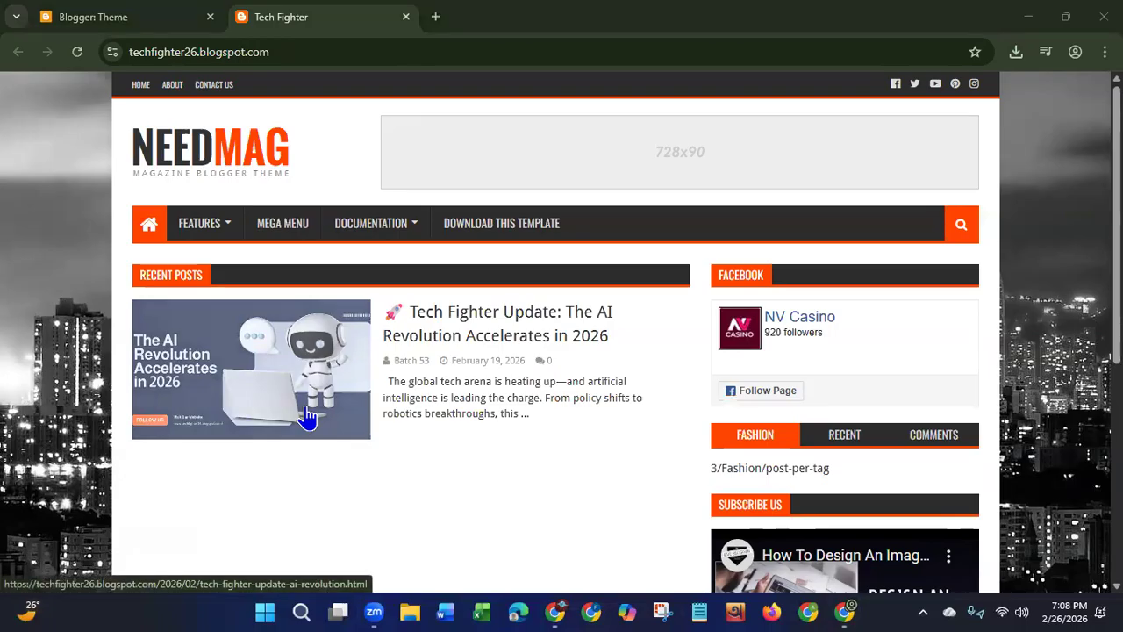
{"action": "left_click", "coordinate": [112, 20]}
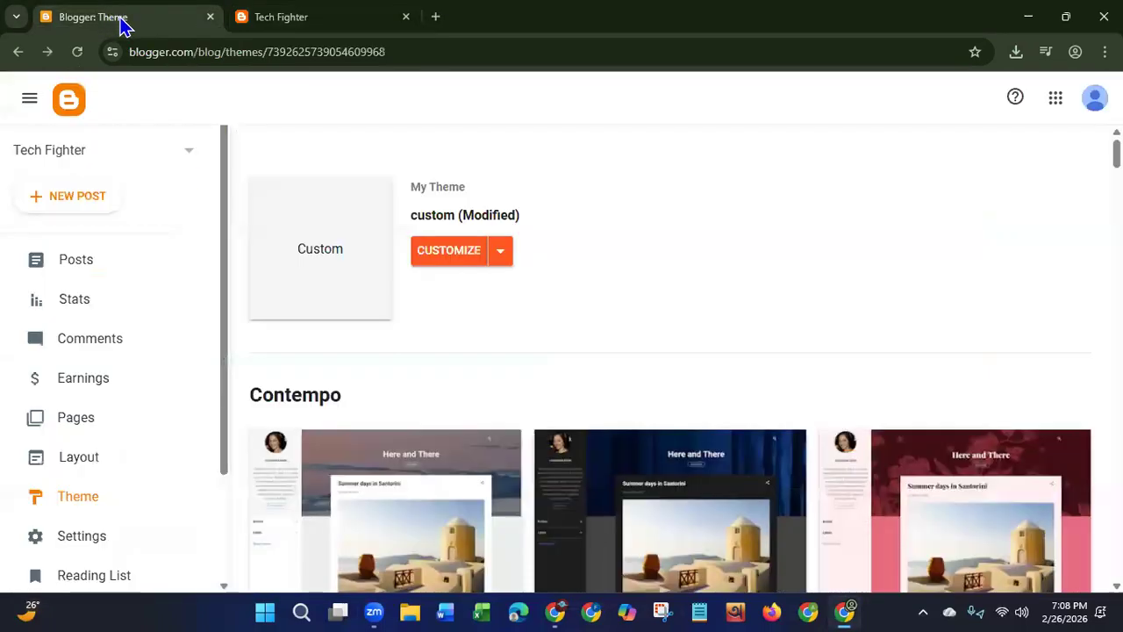
Step: Open the customizer for the uploaded theme and look over its Background, Adjust widths, Layout and Advanced settings
{"action": "left_click", "coordinate": [449, 259]}
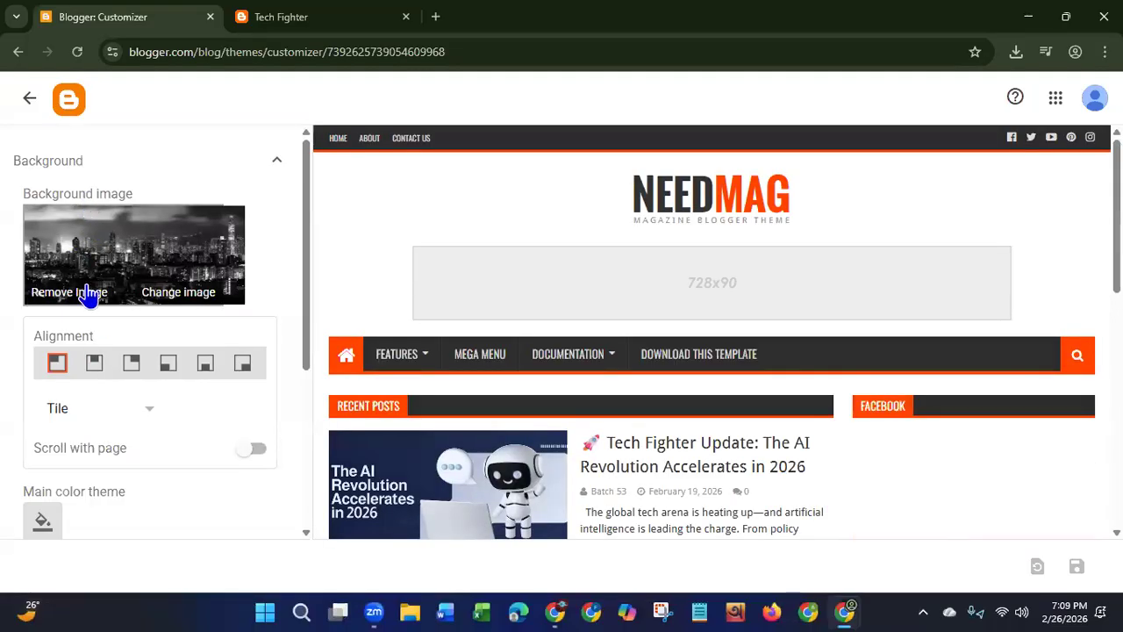
{"action": "scroll", "coordinate": [306, 274], "scroll_direction": "down", "scroll_amount": 1}
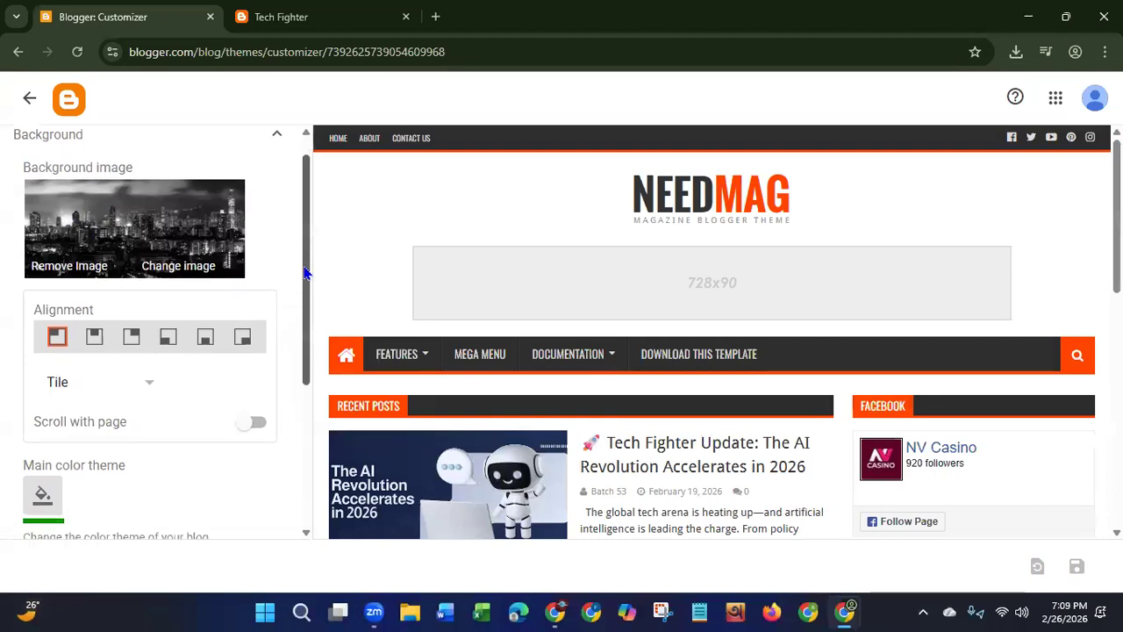
{"action": "scroll", "coordinate": [305, 274], "scroll_direction": "down", "scroll_amount": 3}
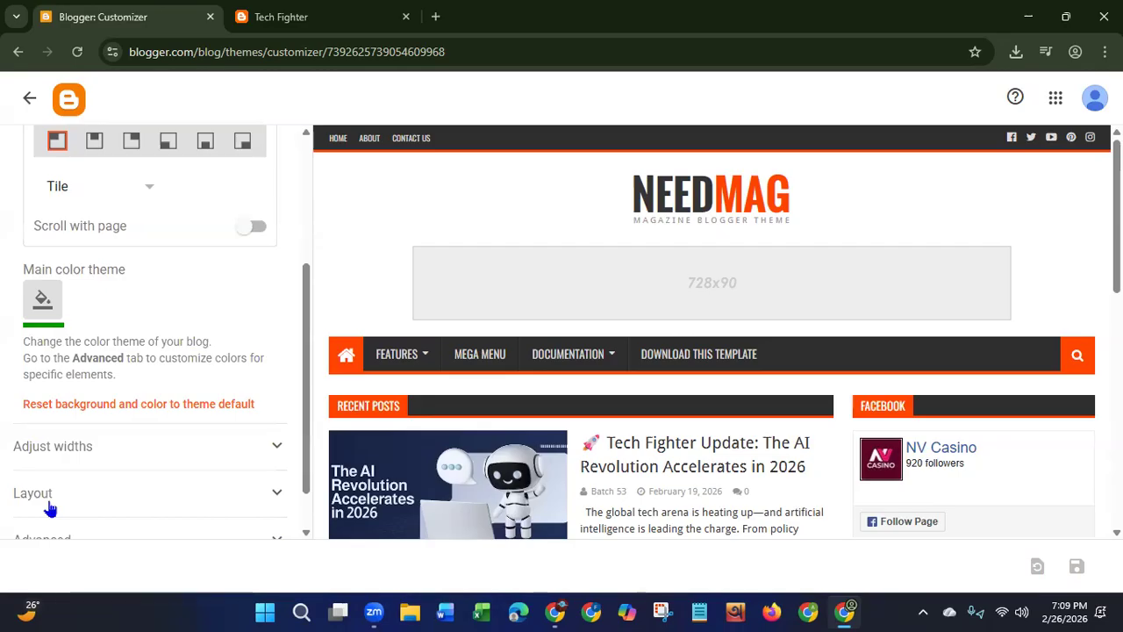
{"action": "scroll", "coordinate": [310, 491], "scroll_direction": "down", "scroll_amount": 2}
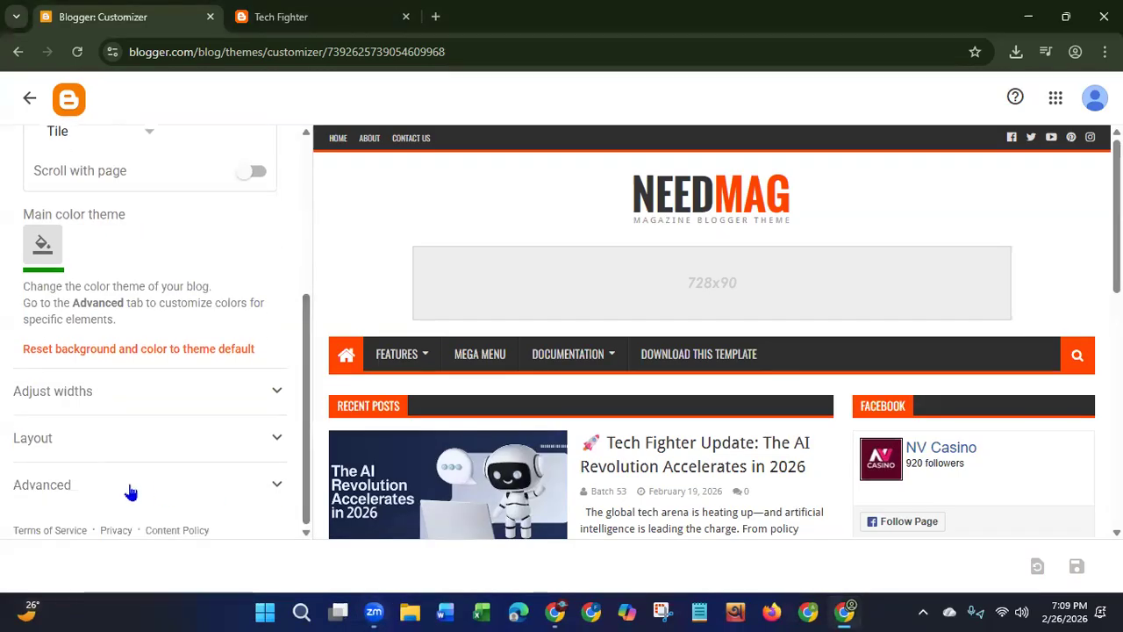
{"action": "left_click_drag", "start_coordinate": [308, 378], "coordinate": [319, 189]}
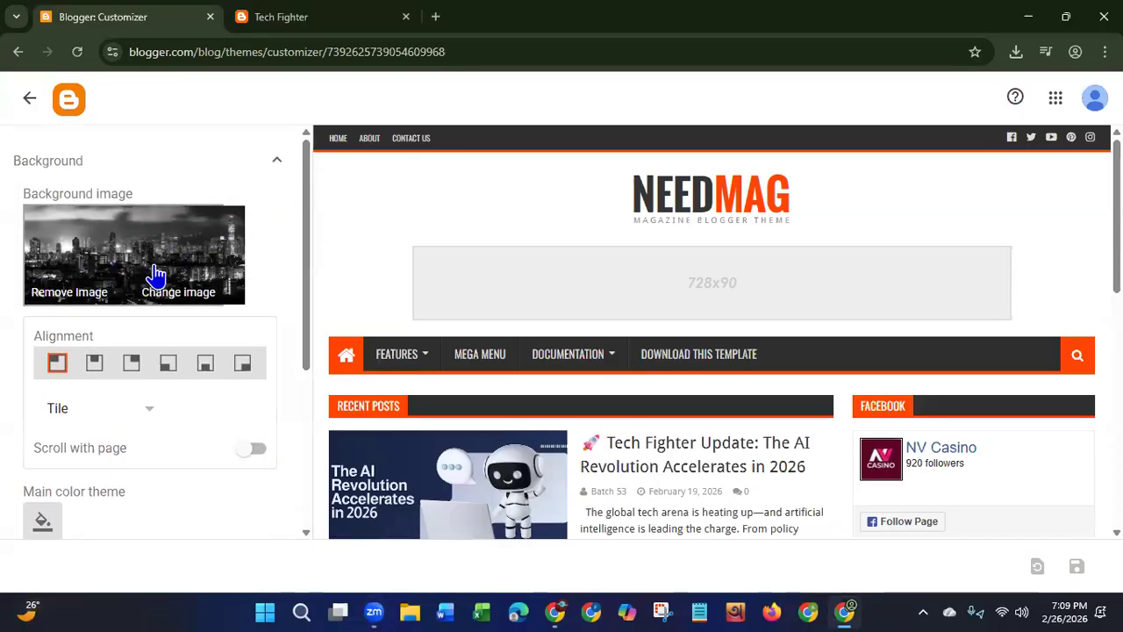
Step: Start changing the background image and browse the Abstract, The Arts, Business, Technology and Science categories for a suitable picture
{"action": "left_click", "coordinate": [188, 301]}
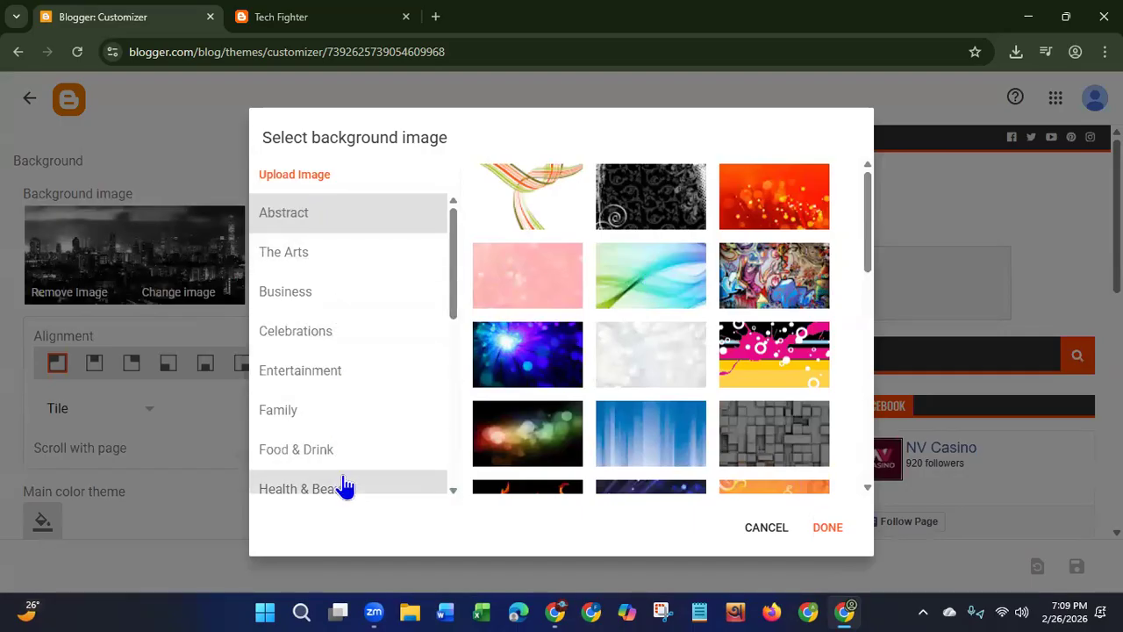
{"action": "left_click_drag", "start_coordinate": [865, 237], "coordinate": [843, 472]}
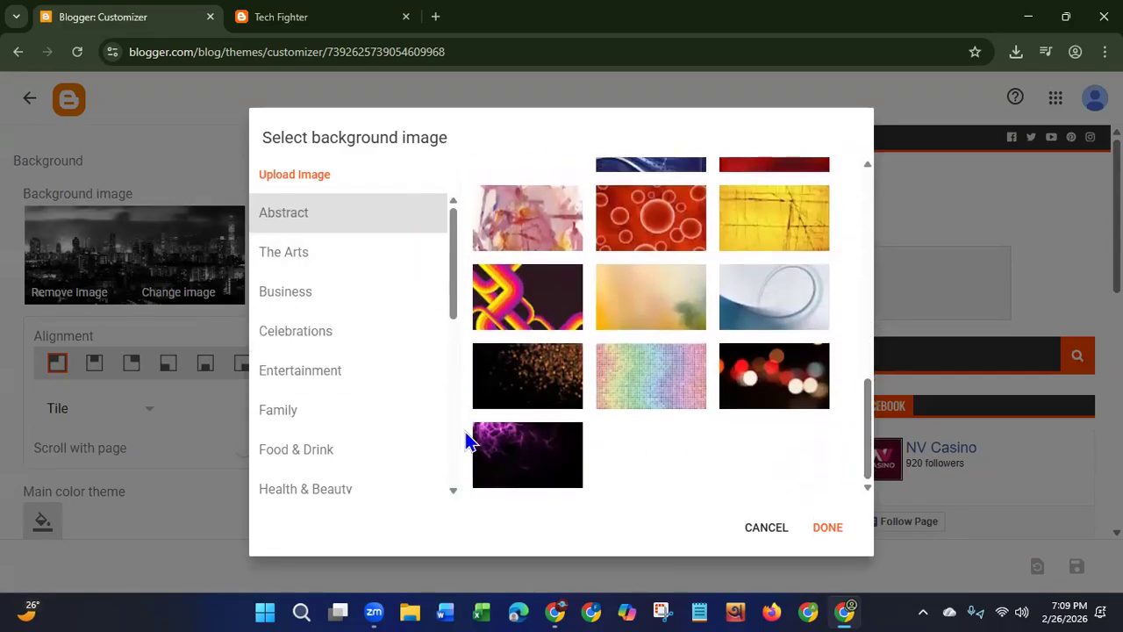
{"action": "left_click", "coordinate": [270, 263]}
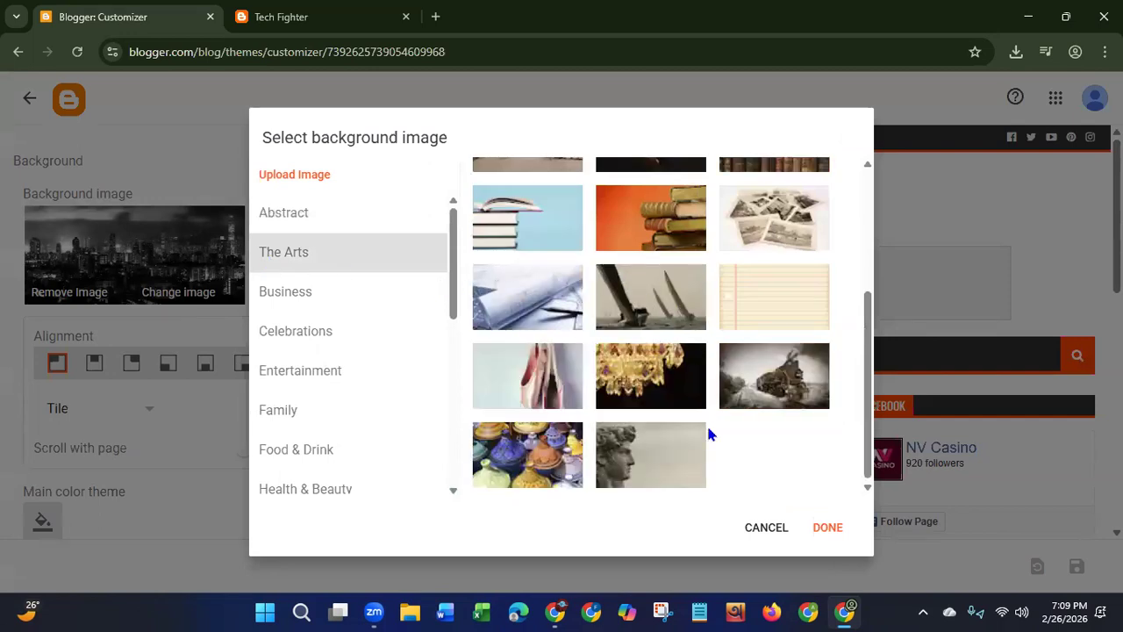
{"action": "left_click", "coordinate": [313, 314]}
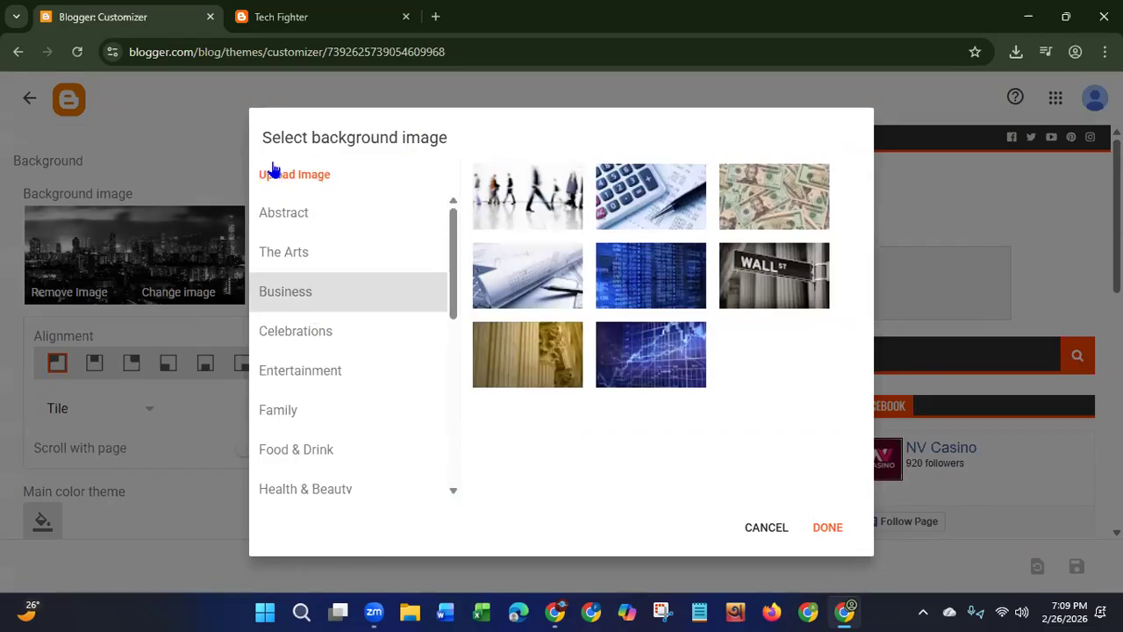
{"action": "left_click_drag", "start_coordinate": [455, 256], "coordinate": [430, 431]}
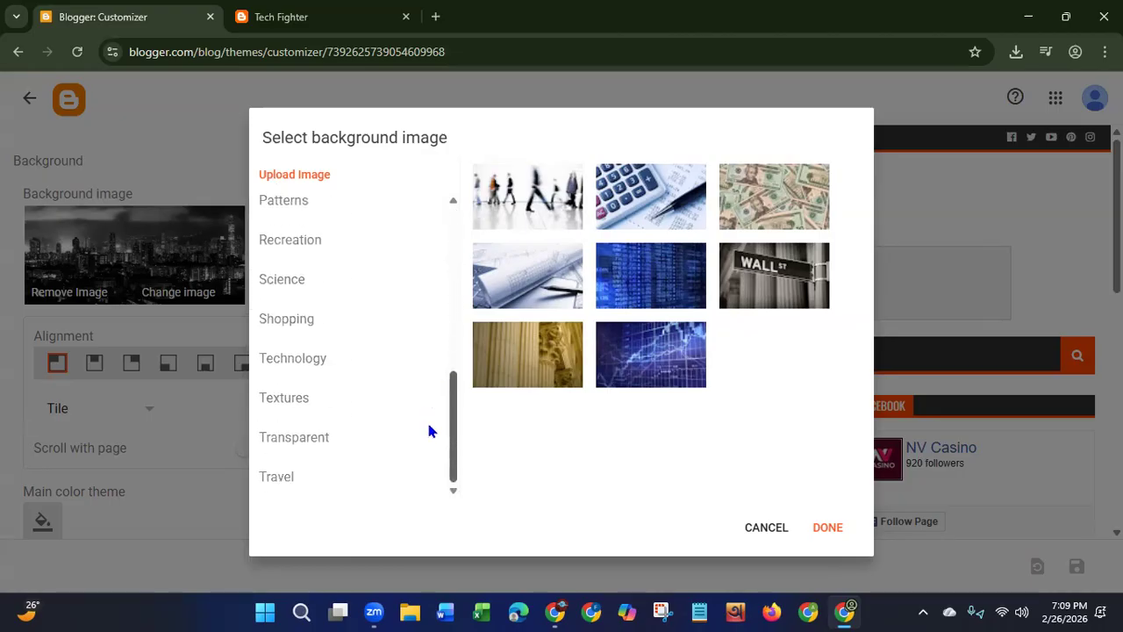
{"action": "left_click", "coordinate": [293, 369]}
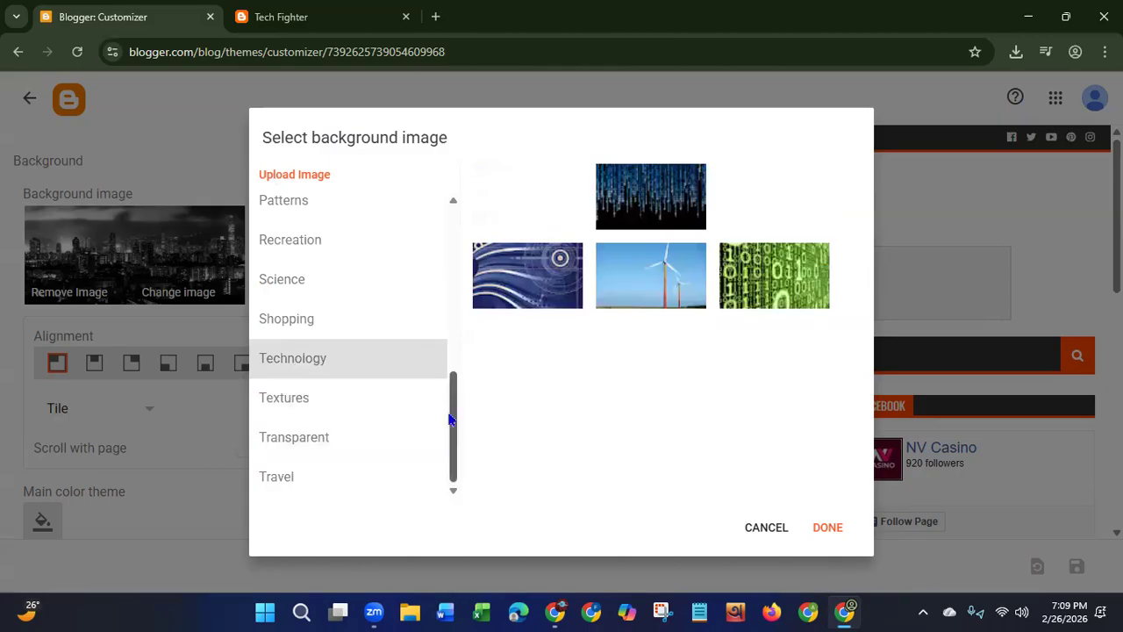
{"action": "left_click", "coordinate": [281, 282]}
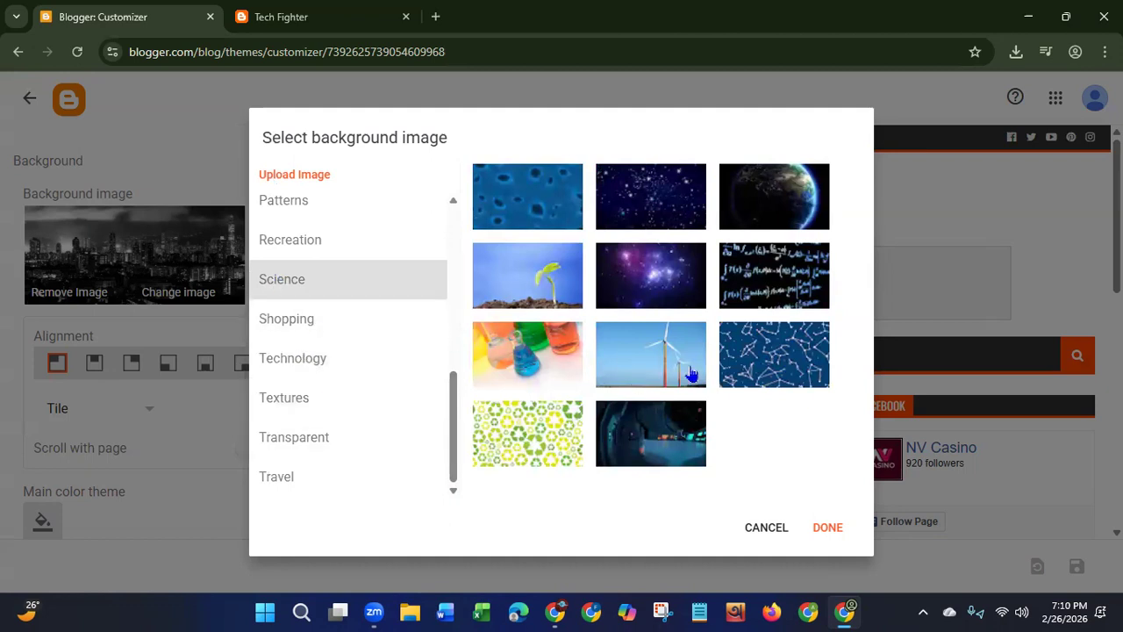
{"action": "left_click_drag", "start_coordinate": [453, 400], "coordinate": [412, 157]}
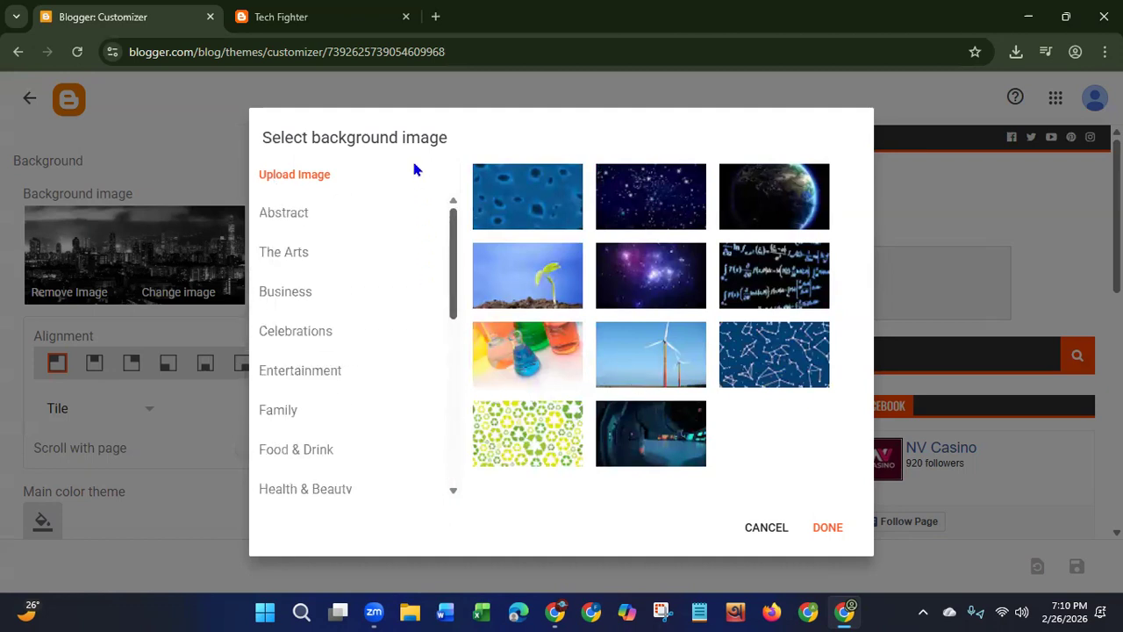
Step: Set the background to the Abstract image of colored light streaks on black
{"action": "left_click", "coordinate": [294, 223]}
{"action": "left_click_drag", "start_coordinate": [863, 211], "coordinate": [863, 325]}
{"action": "scroll", "coordinate": [862, 326], "scroll_direction": "up", "scroll_amount": 3}
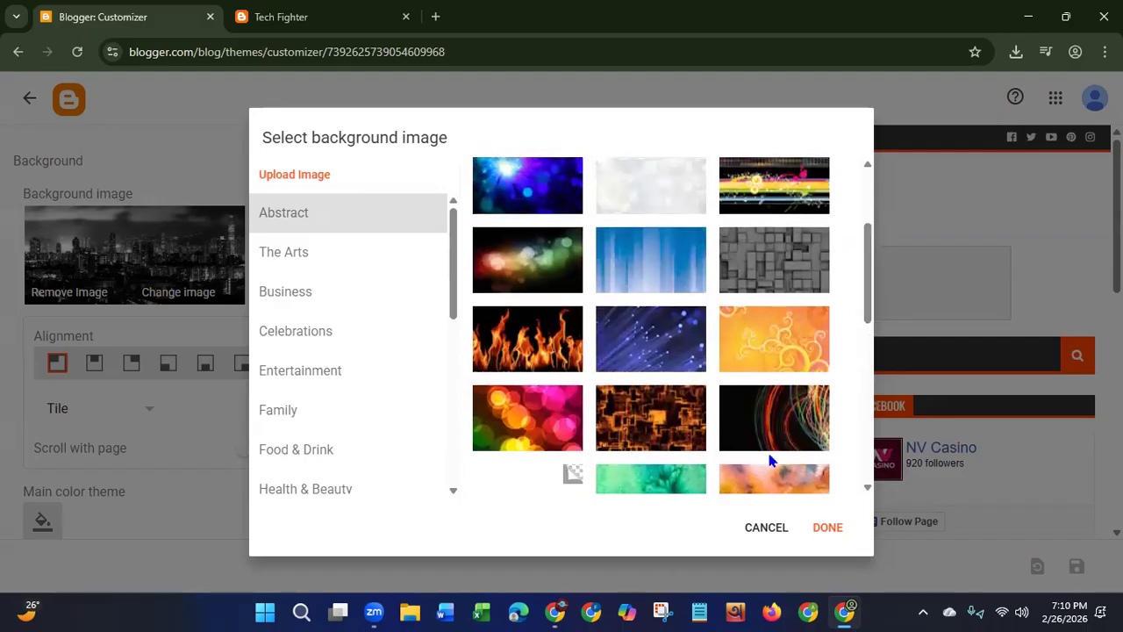
{"action": "left_click", "coordinate": [765, 421]}
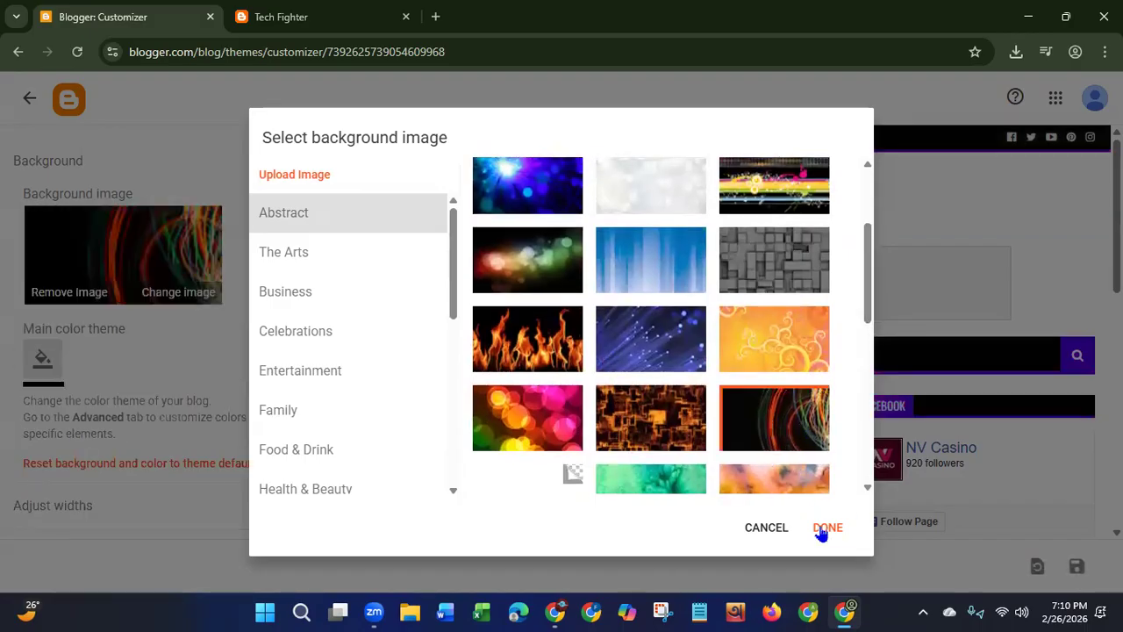
{"action": "left_click", "coordinate": [825, 528]}
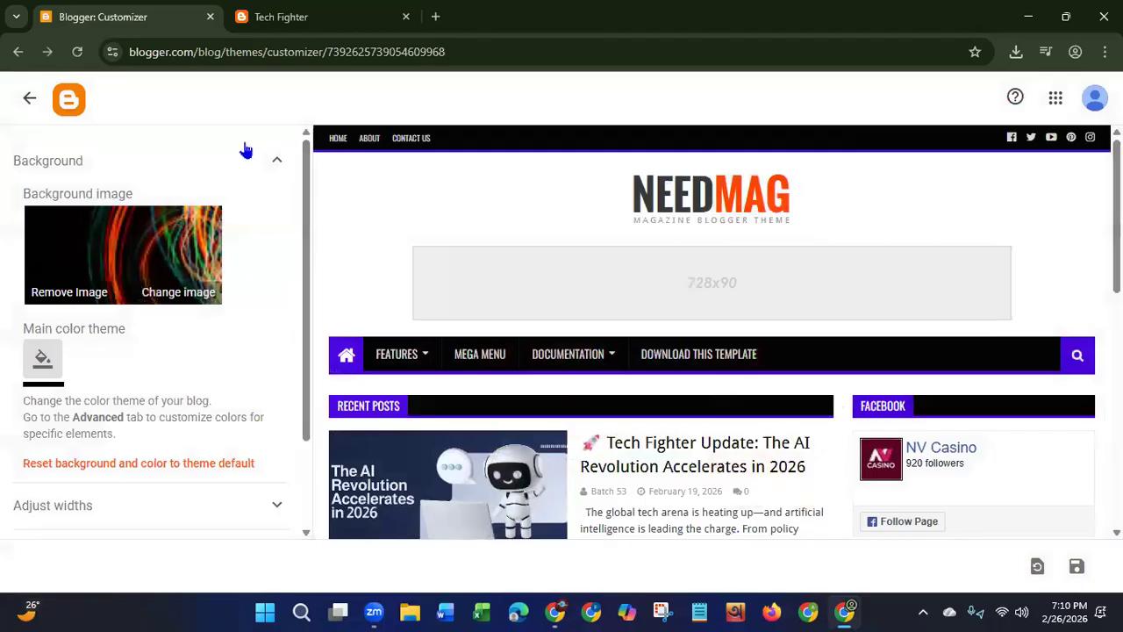
Step: Reload the live blog to check whether the unsaved background change shows, and return to the customizer
{"action": "left_click", "coordinate": [263, 18]}
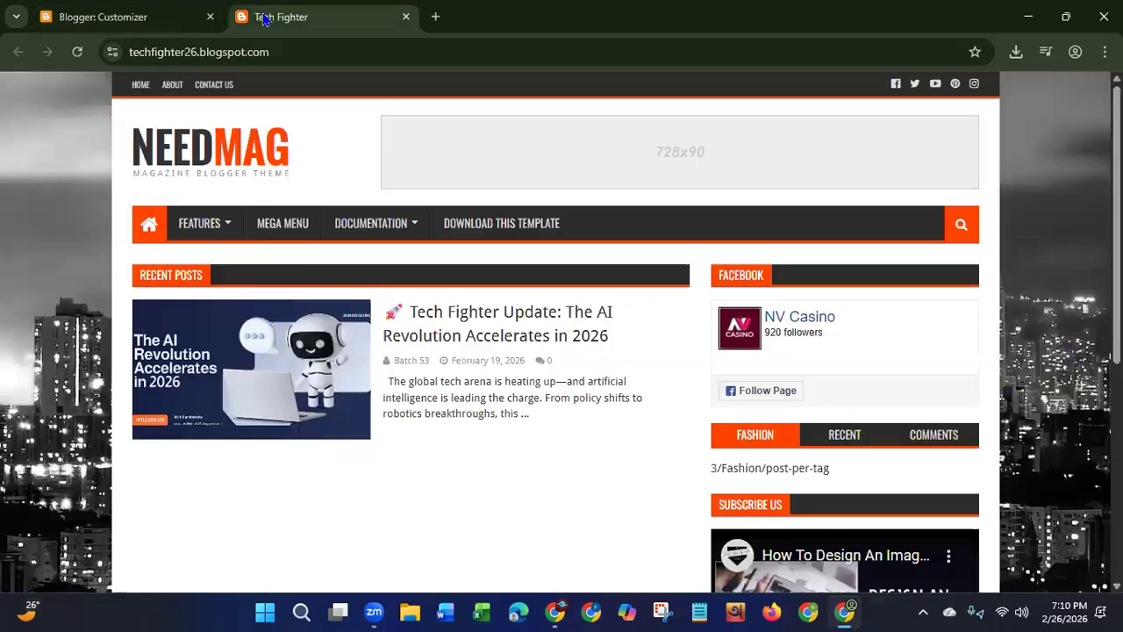
{"action": "left_click", "coordinate": [79, 54]}
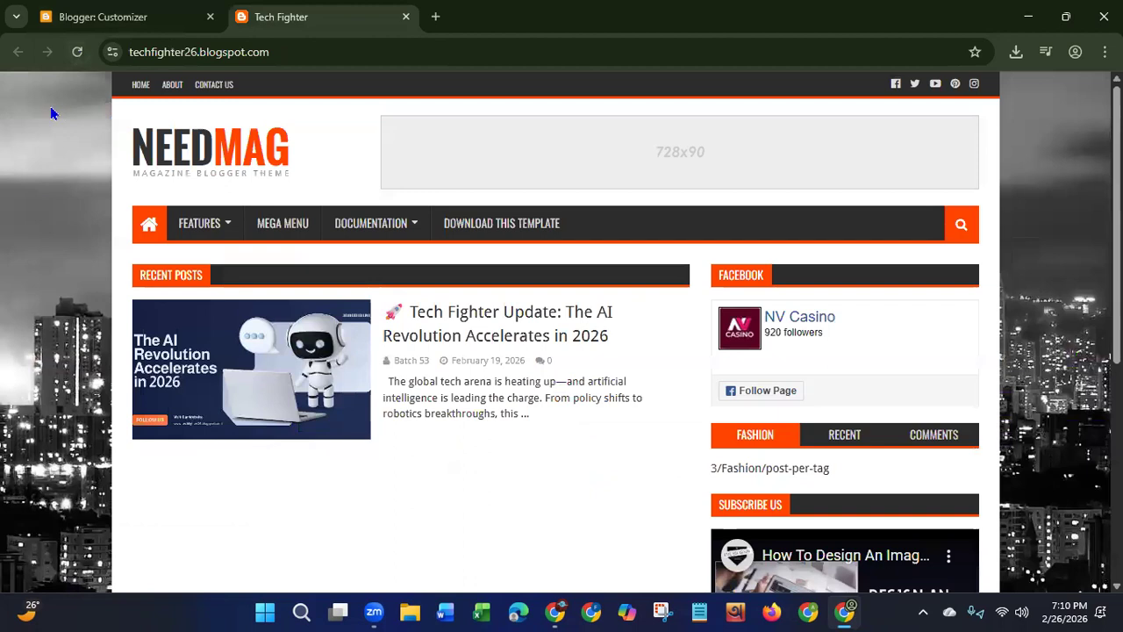
{"action": "left_click", "coordinate": [57, 23]}
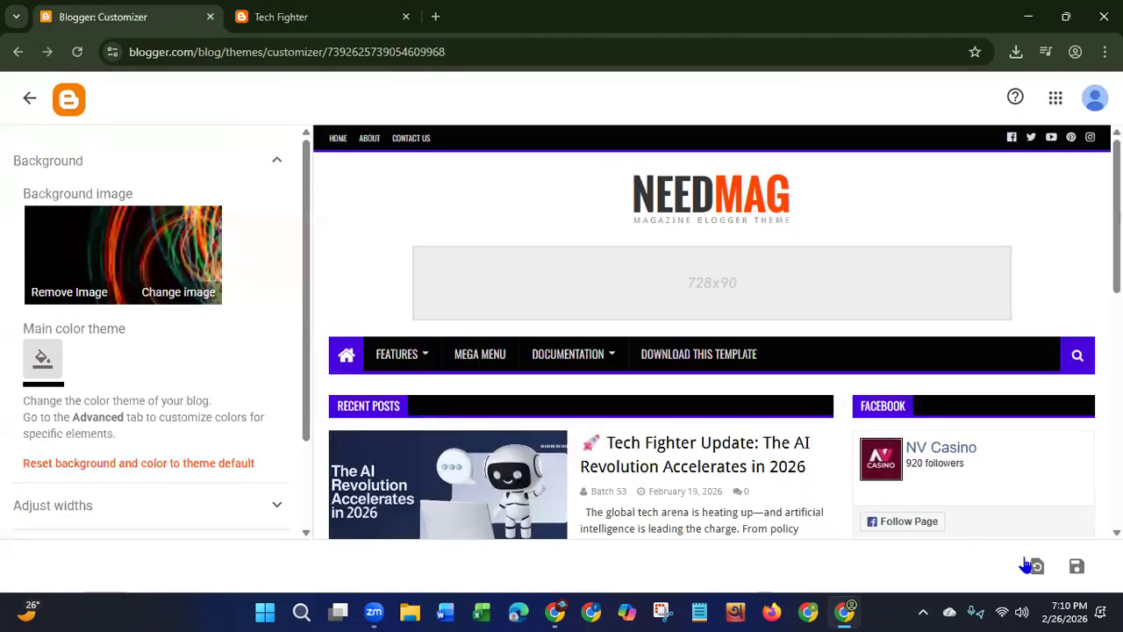
Step: Save the customizer settings to the blog and reload the live site to check the new background
{"action": "left_click", "coordinate": [1077, 568]}
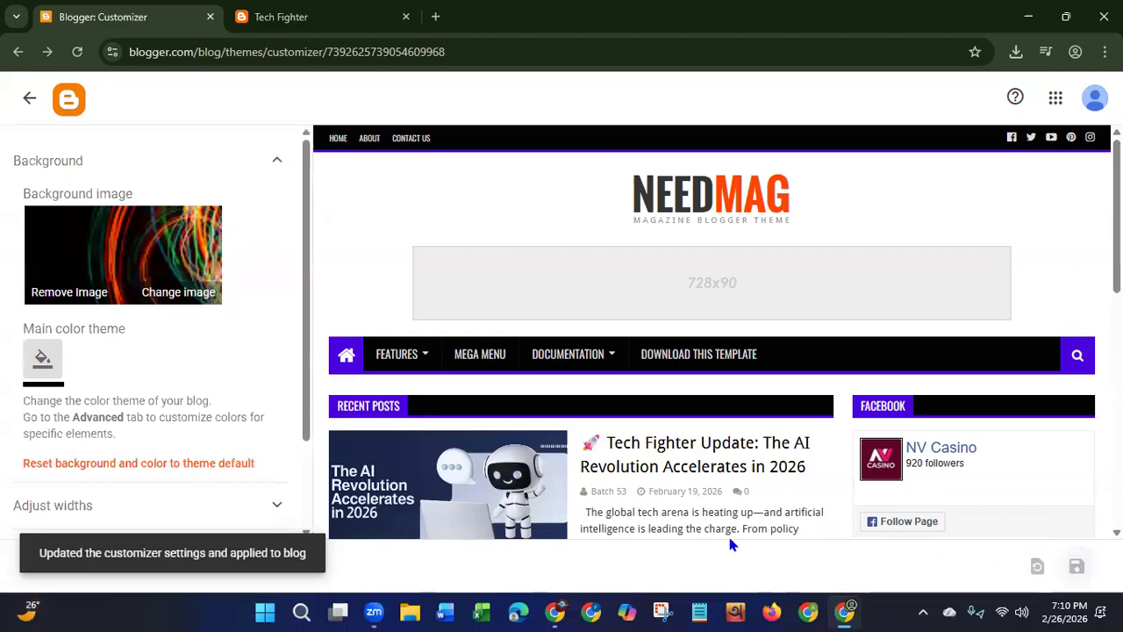
{"action": "left_click", "coordinate": [252, 25]}
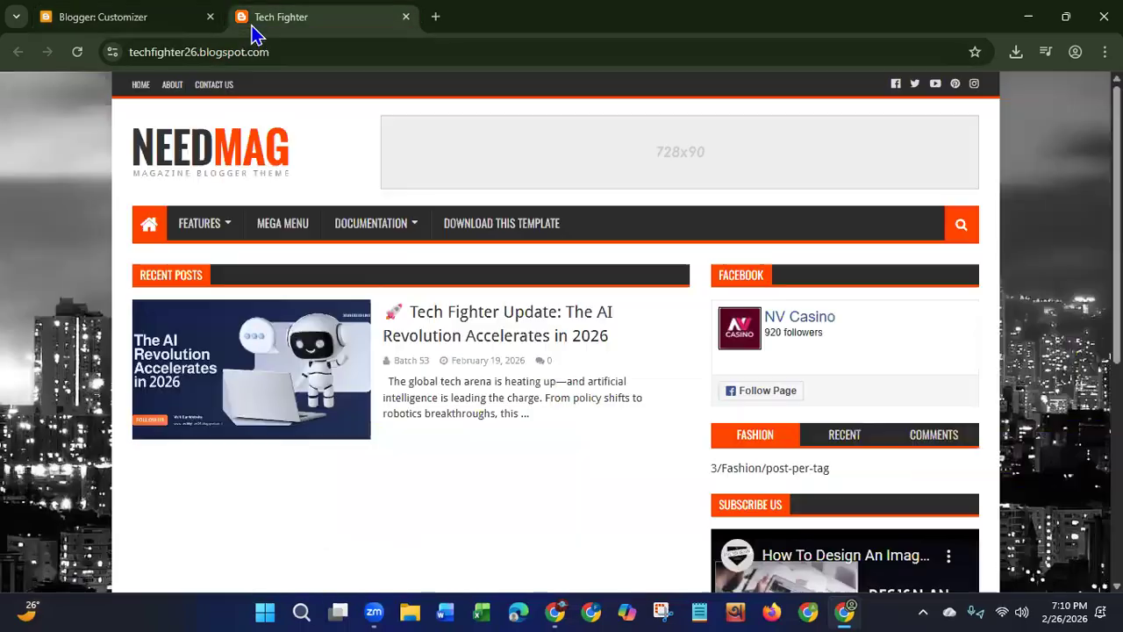
{"action": "left_click", "coordinate": [77, 55]}
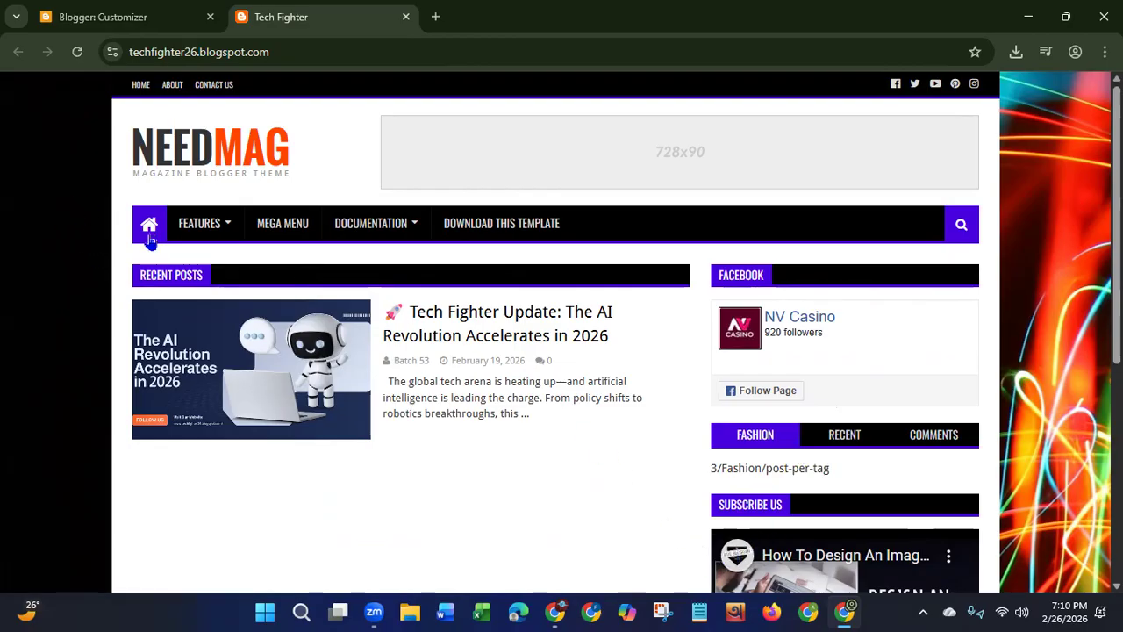
Step: Return to the customizer and set the main color theme to black
{"action": "left_click", "coordinate": [91, 19]}
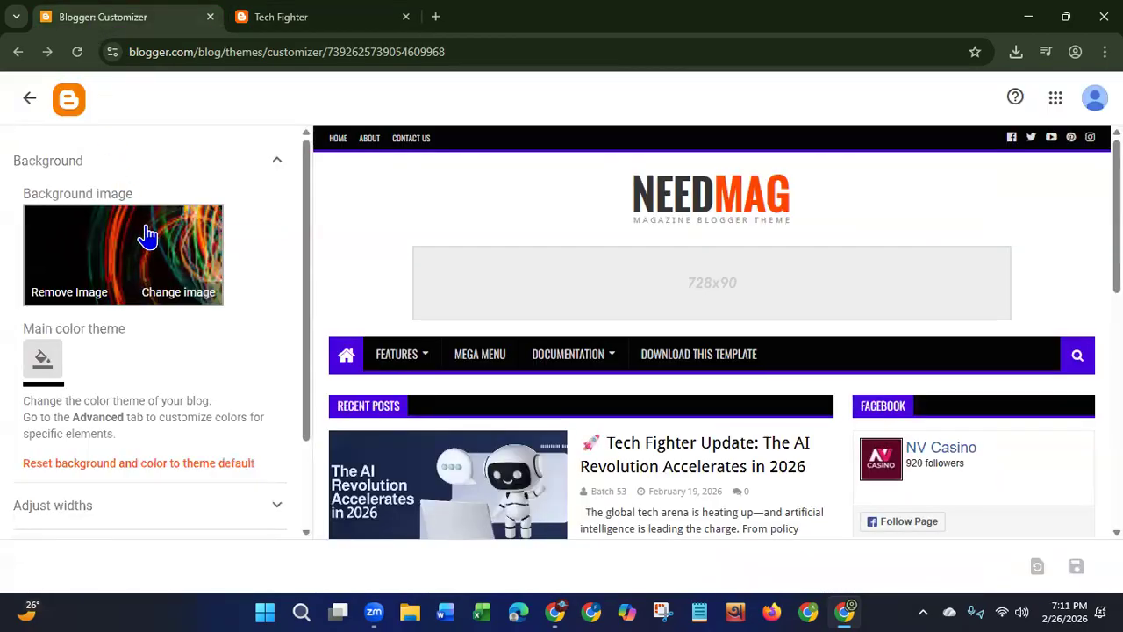
{"action": "left_click", "coordinate": [44, 361]}
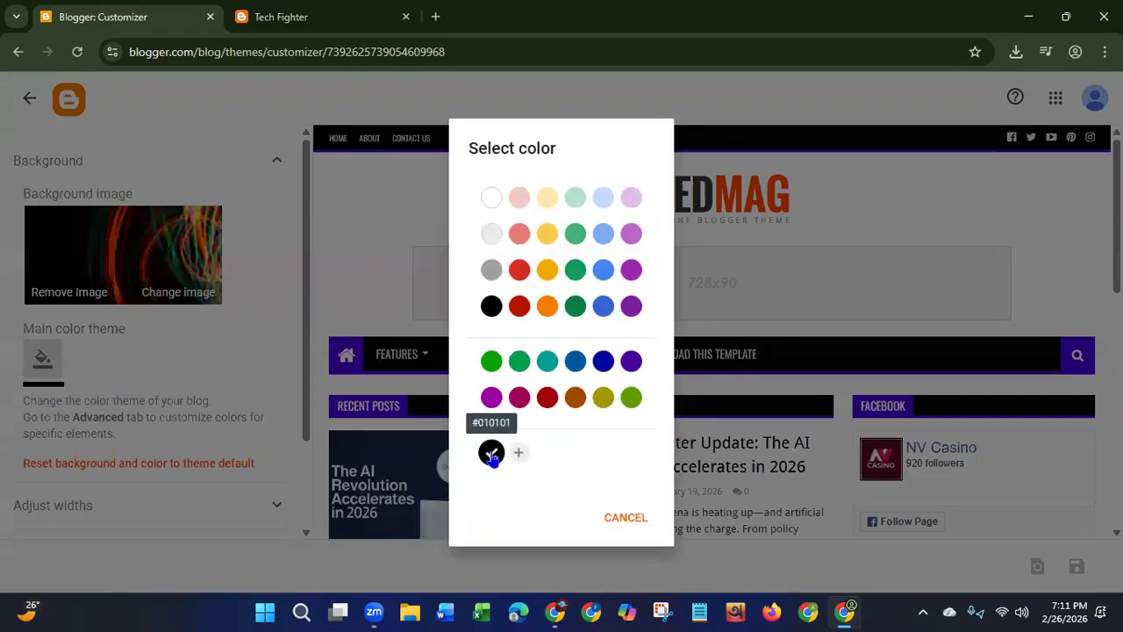
{"action": "left_click", "coordinate": [494, 308]}
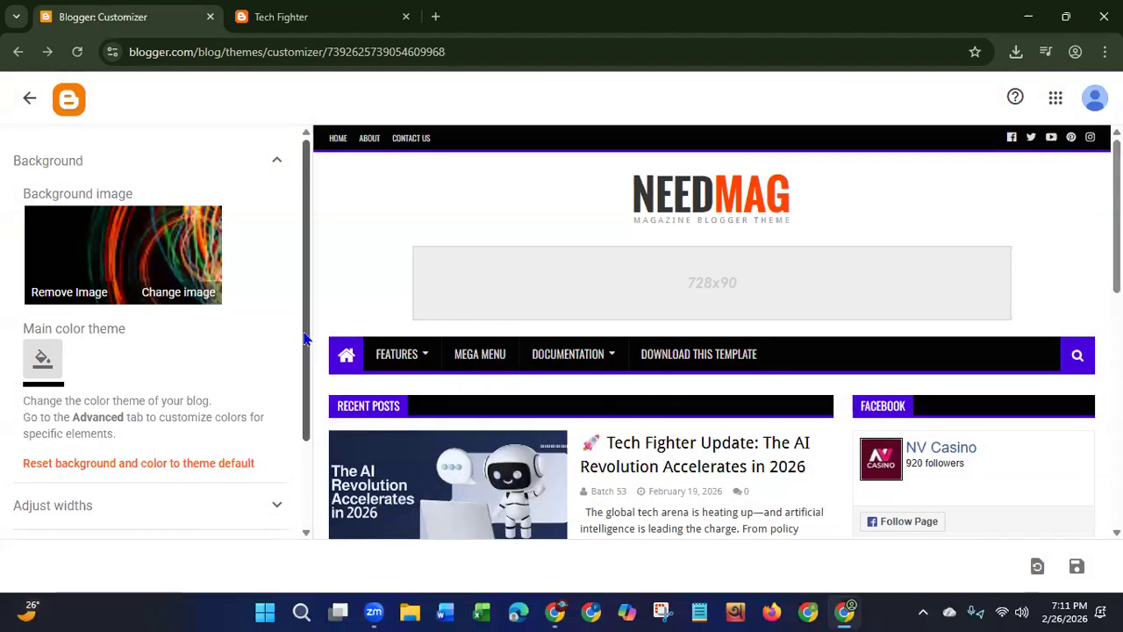
Step: In the Advanced main settings, try orange and settle on dark red for the Main Theme Color, and save the customizer settings
{"action": "scroll", "coordinate": [302, 395], "scroll_direction": "down", "scroll_amount": 3}
{"action": "scroll", "coordinate": [96, 485], "scroll_direction": "up", "scroll_amount": 3}
{"action": "left_click", "coordinate": [95, 480]}
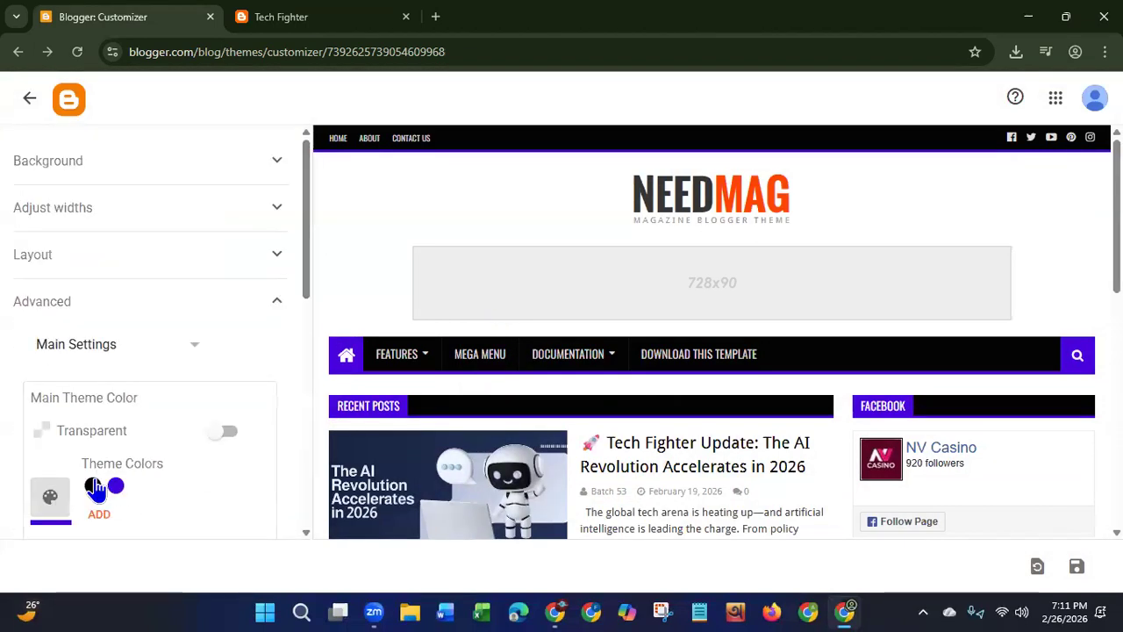
{"action": "left_click_drag", "start_coordinate": [309, 249], "coordinate": [309, 311]}
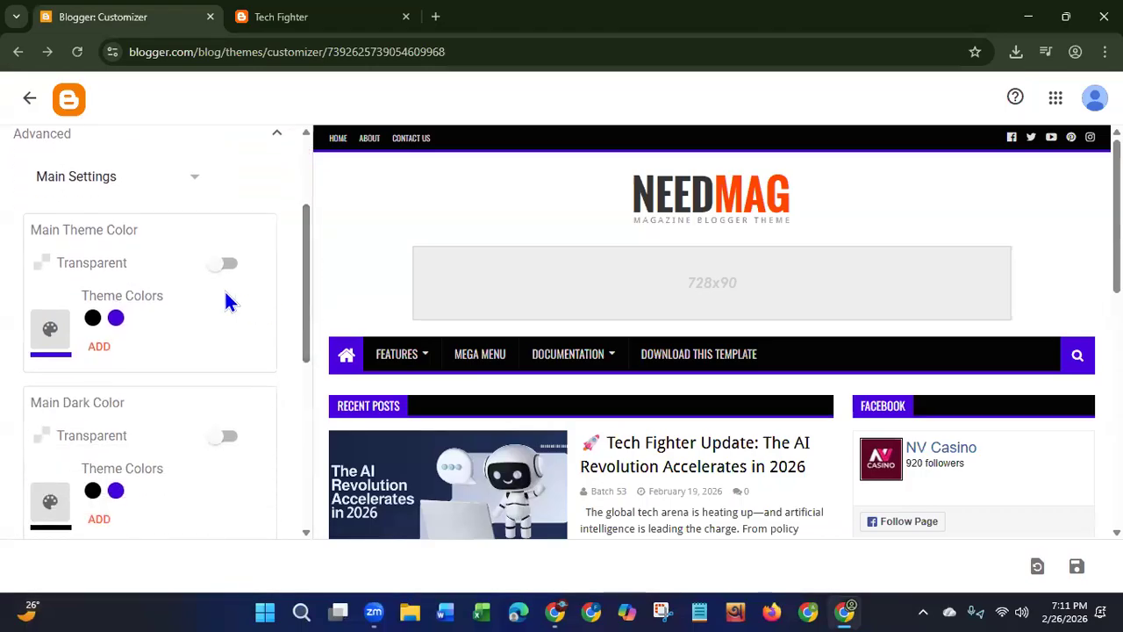
{"action": "left_click", "coordinate": [51, 332]}
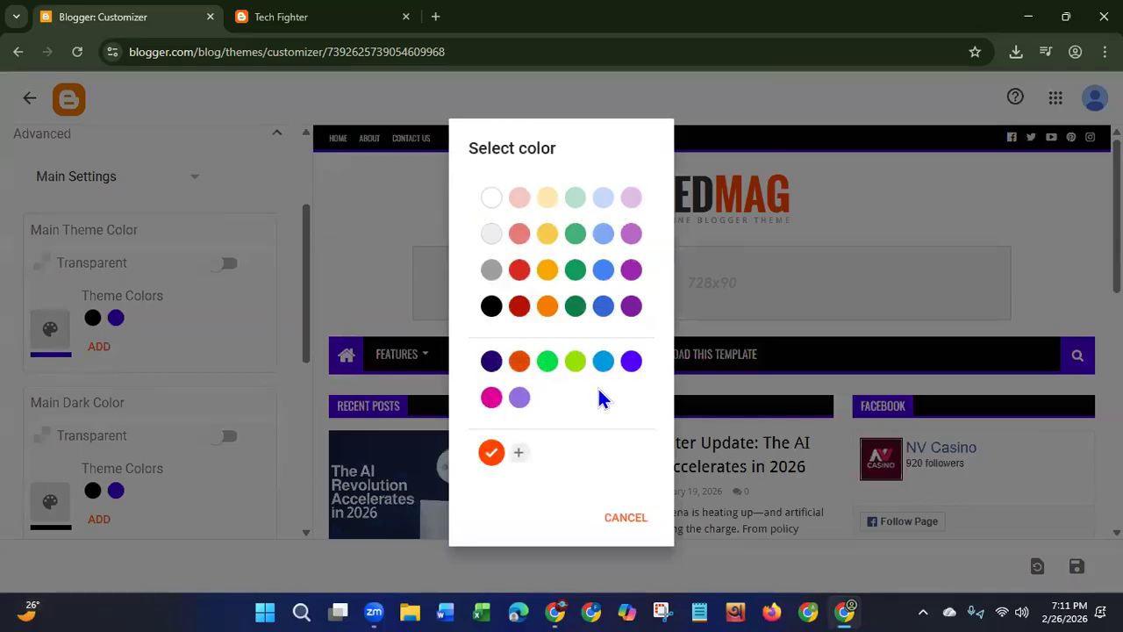
{"action": "left_click", "coordinate": [518, 360]}
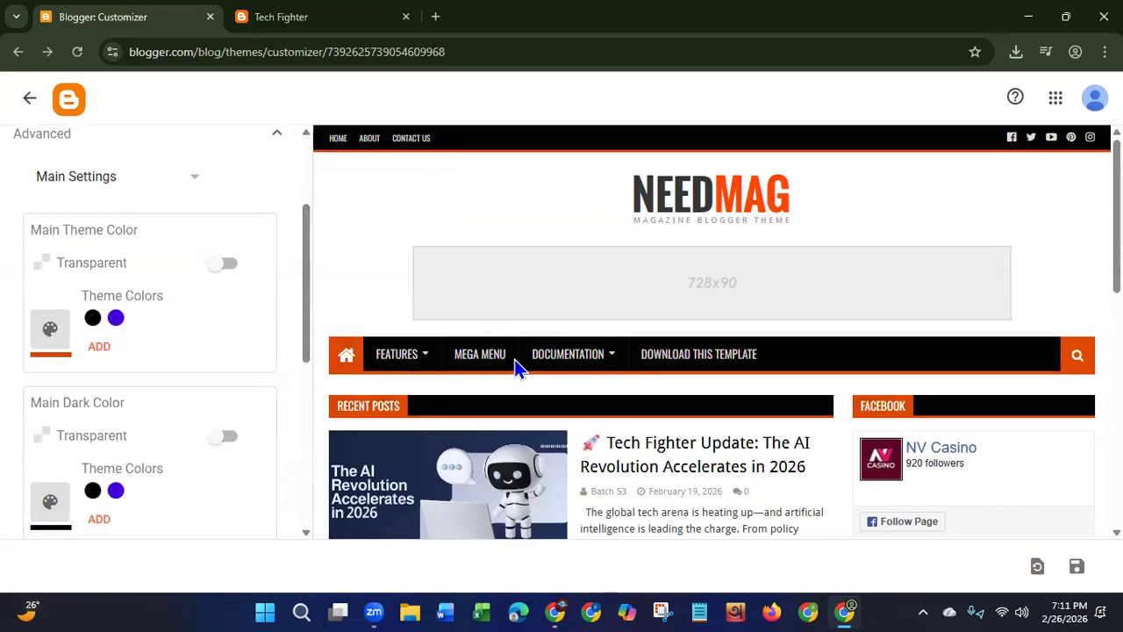
{"action": "left_click", "coordinate": [50, 347]}
{"action": "left_click", "coordinate": [517, 307]}
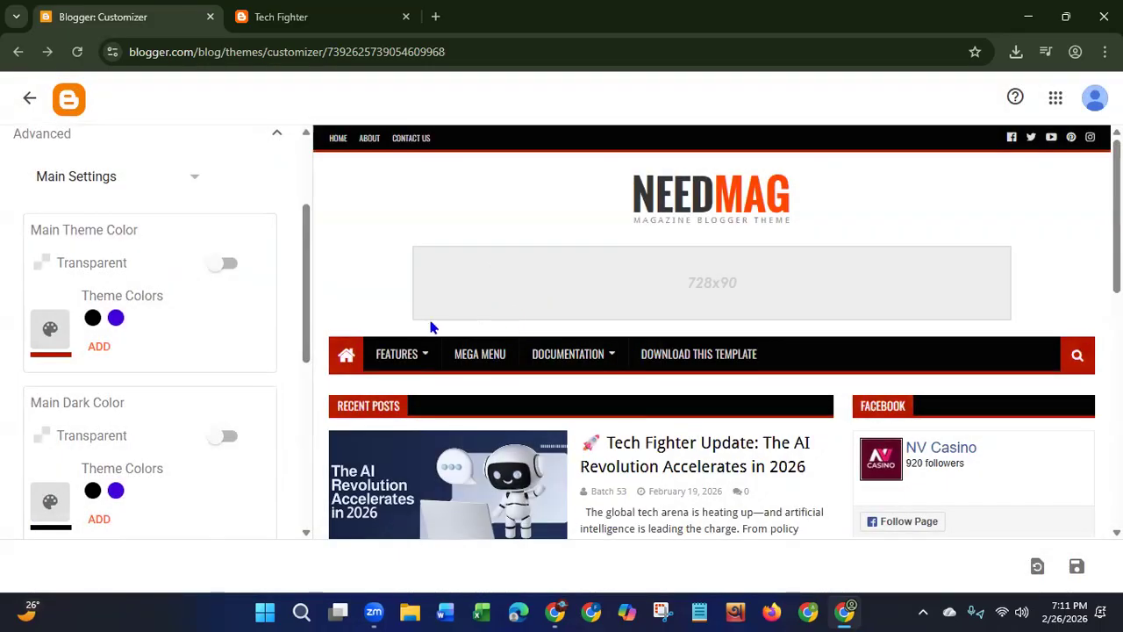
{"action": "left_click", "coordinate": [1076, 567]}
Step: Set both the Main Dark Color and the Borders and Buttons Color to black
{"action": "scroll", "coordinate": [238, 369], "scroll_direction": "down", "scroll_amount": 2}
{"action": "left_click", "coordinate": [50, 379]}
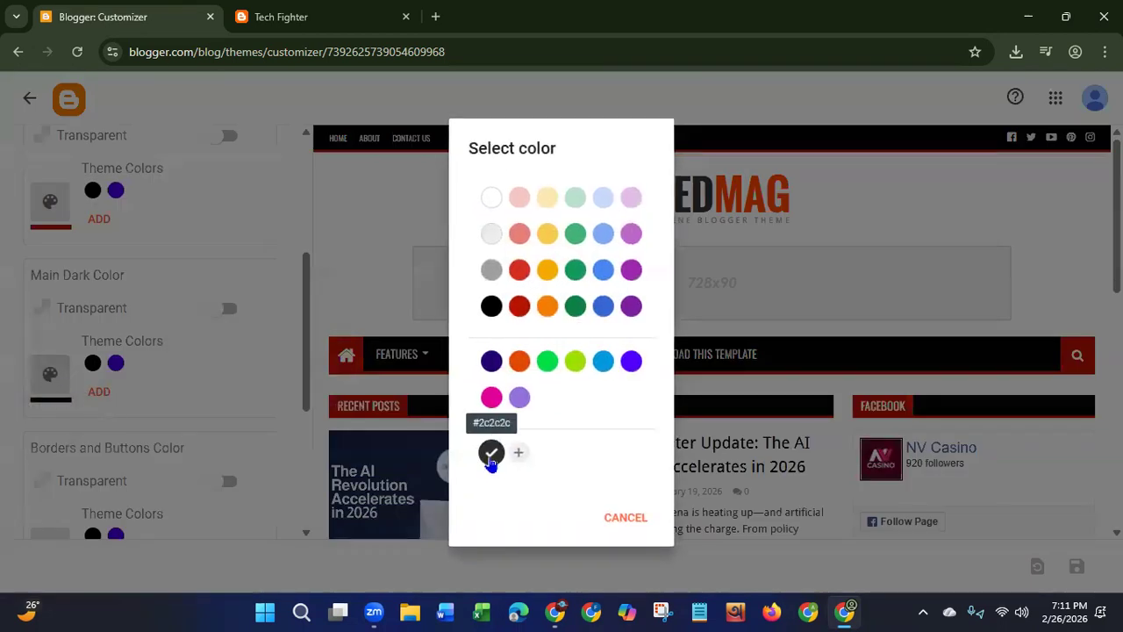
{"action": "left_click", "coordinate": [491, 305]}
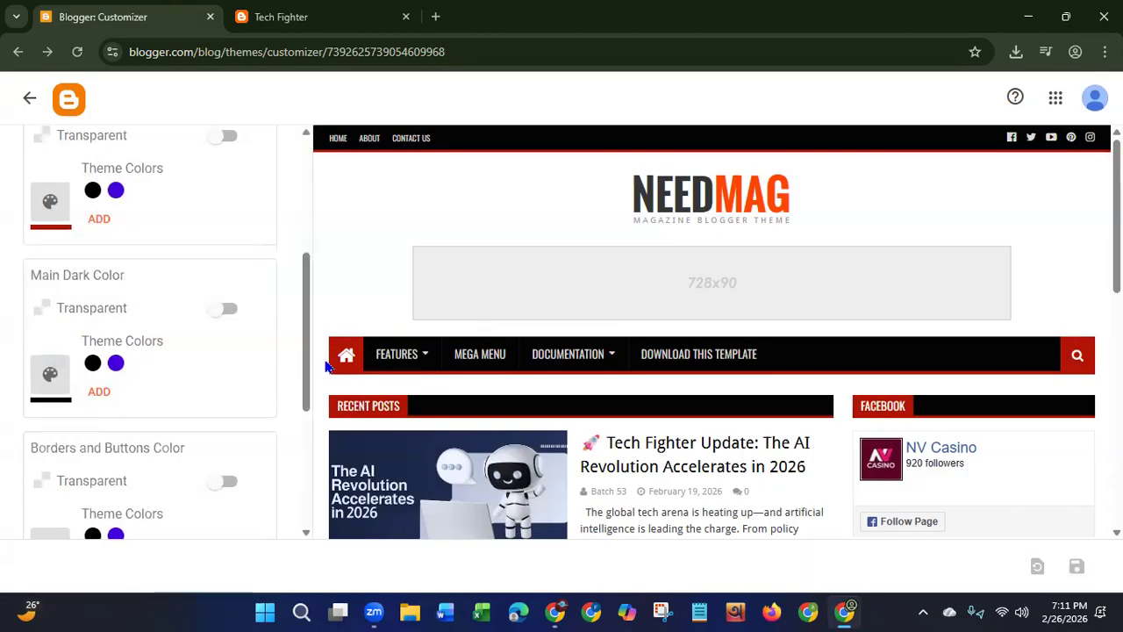
{"action": "scroll", "coordinate": [175, 351], "scroll_direction": "down", "scroll_amount": 3}
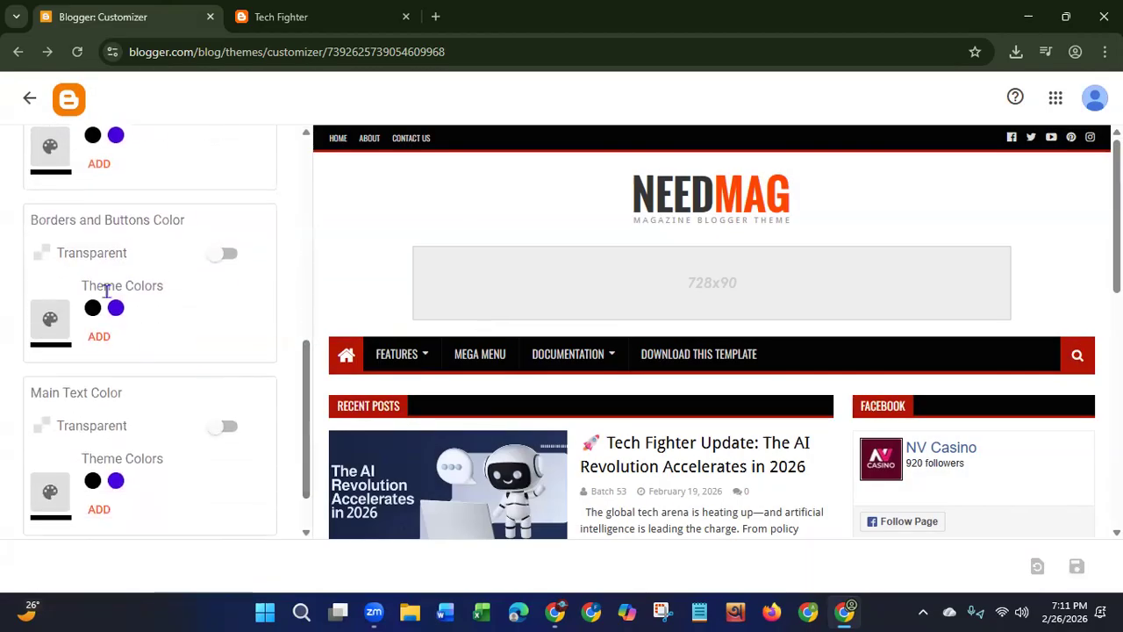
{"action": "left_click", "coordinate": [58, 330]}
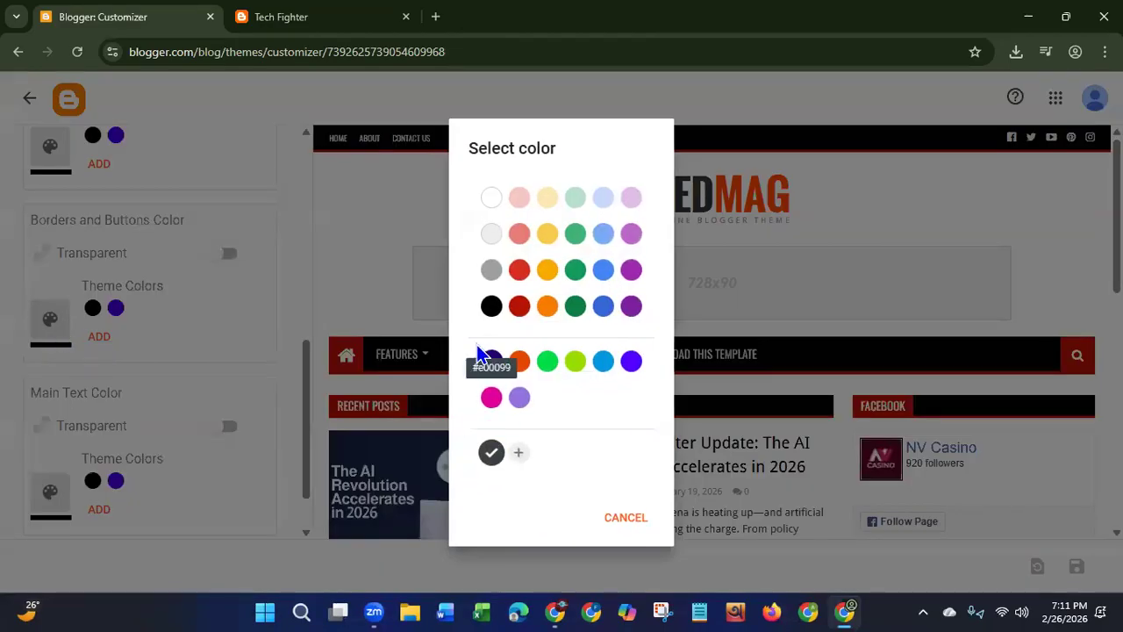
{"action": "left_click", "coordinate": [489, 307]}
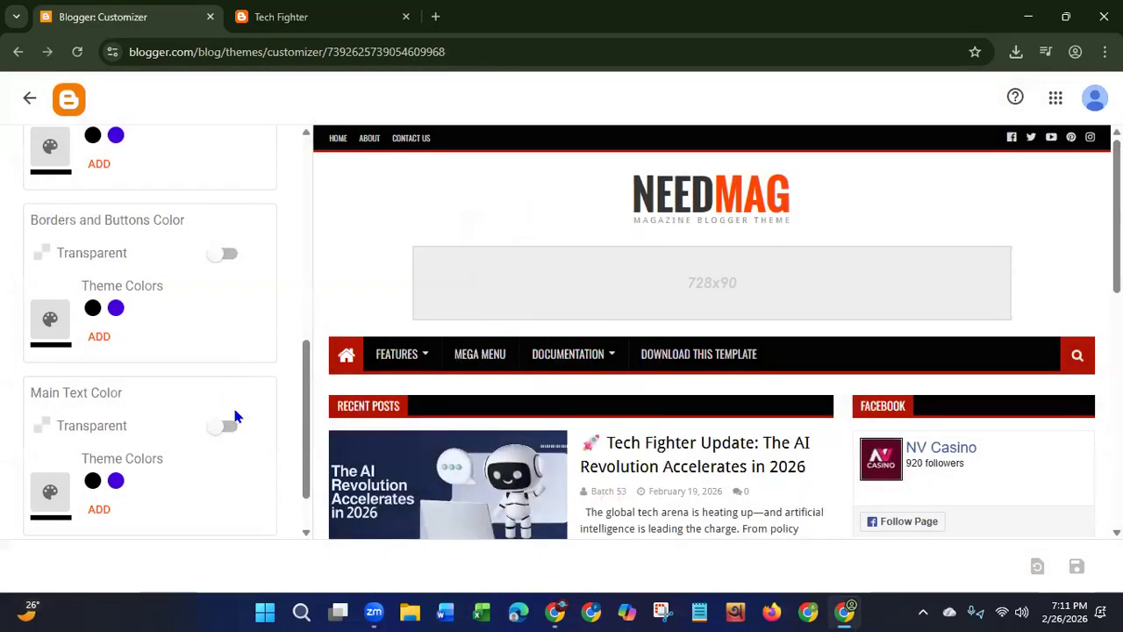
Step: Set the Main Text Color to dark red and save the customizer settings to the blog
{"action": "scroll", "coordinate": [309, 439], "scroll_direction": "down", "scroll_amount": 1}
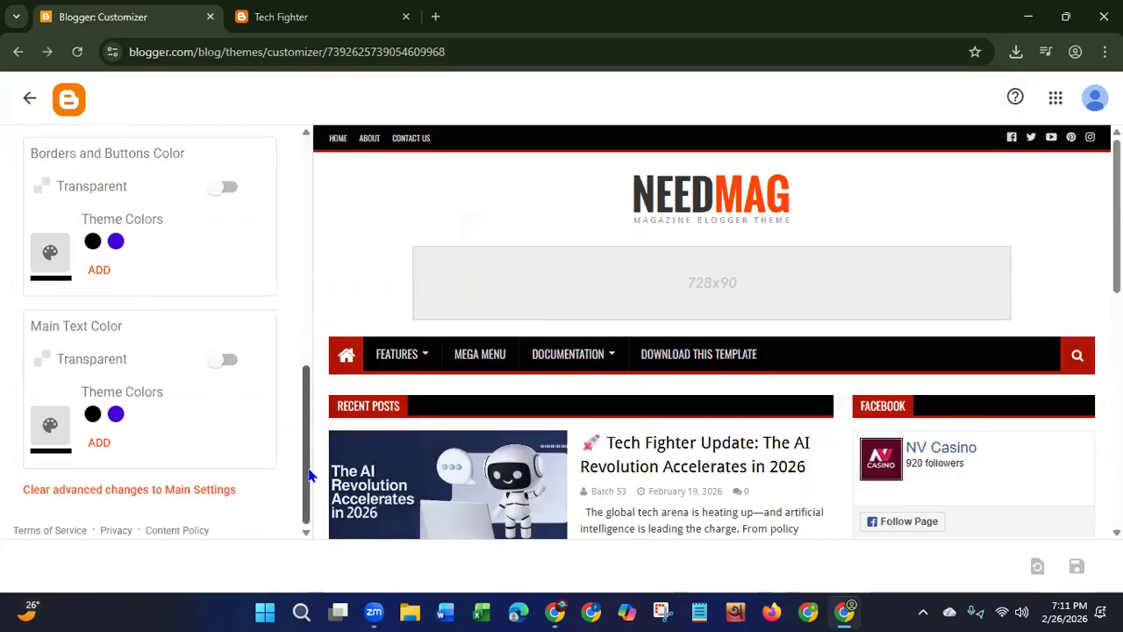
{"action": "left_click", "coordinate": [50, 427]}
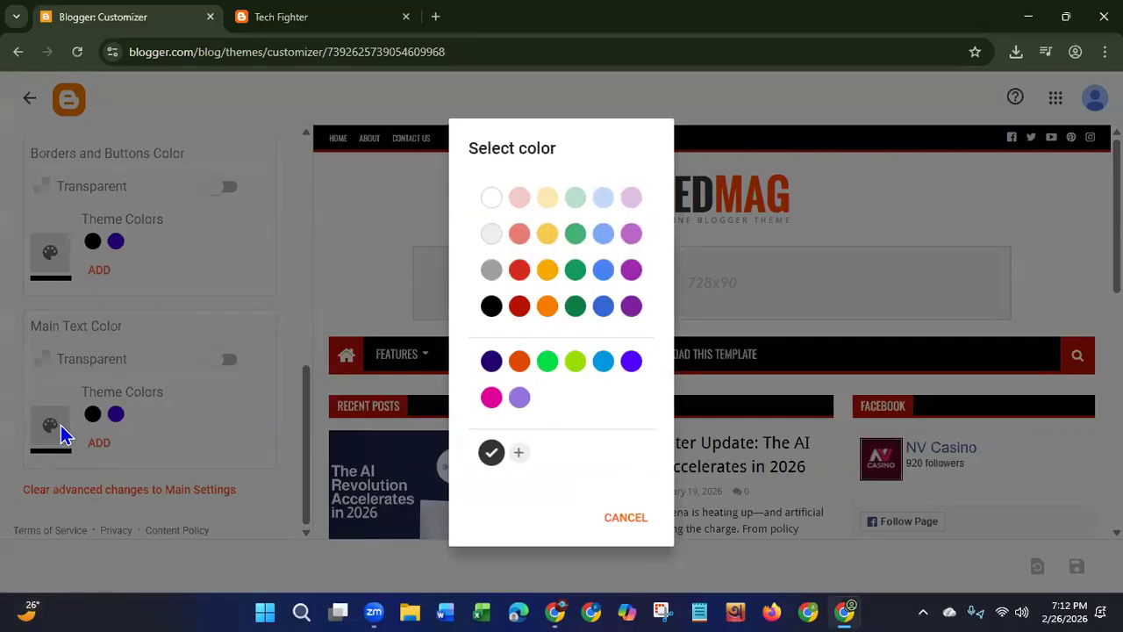
{"action": "left_click", "coordinate": [519, 307]}
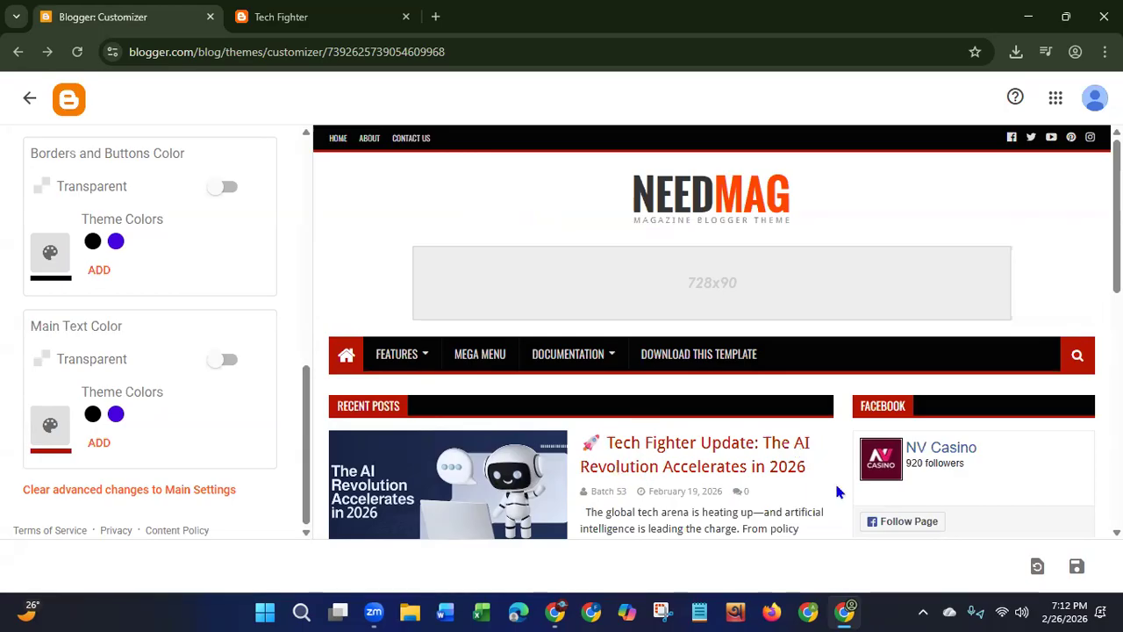
{"action": "left_click", "coordinate": [1075, 567]}
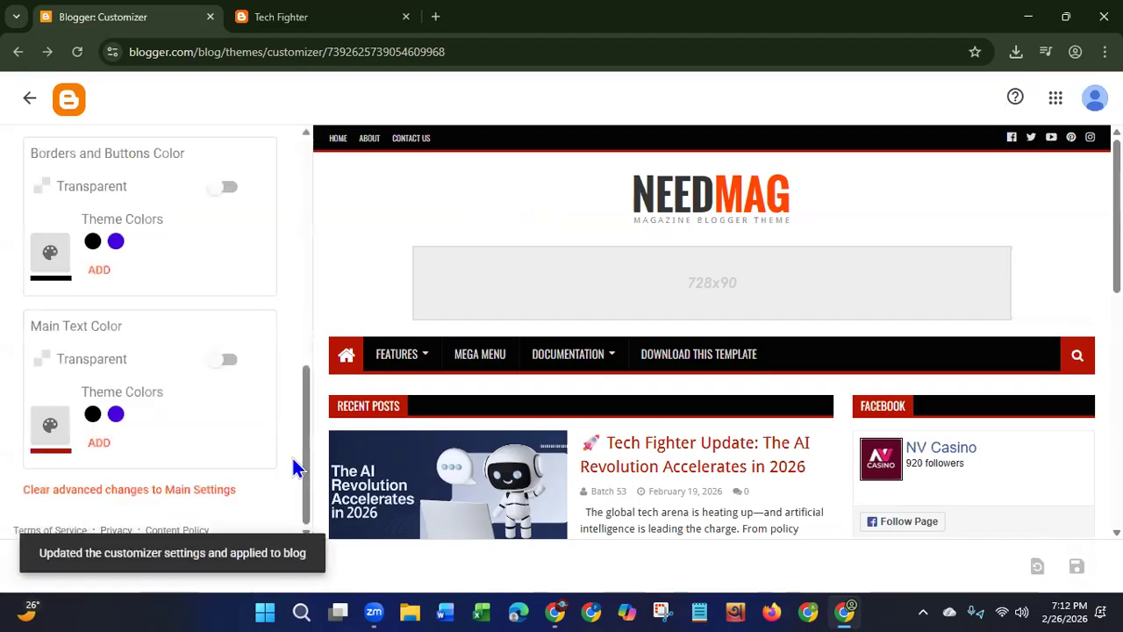
Step: Leave the theme customizer and reload the live Tech Fighter blog to check the new colors
{"action": "left_click_drag", "start_coordinate": [307, 449], "coordinate": [303, 210]}
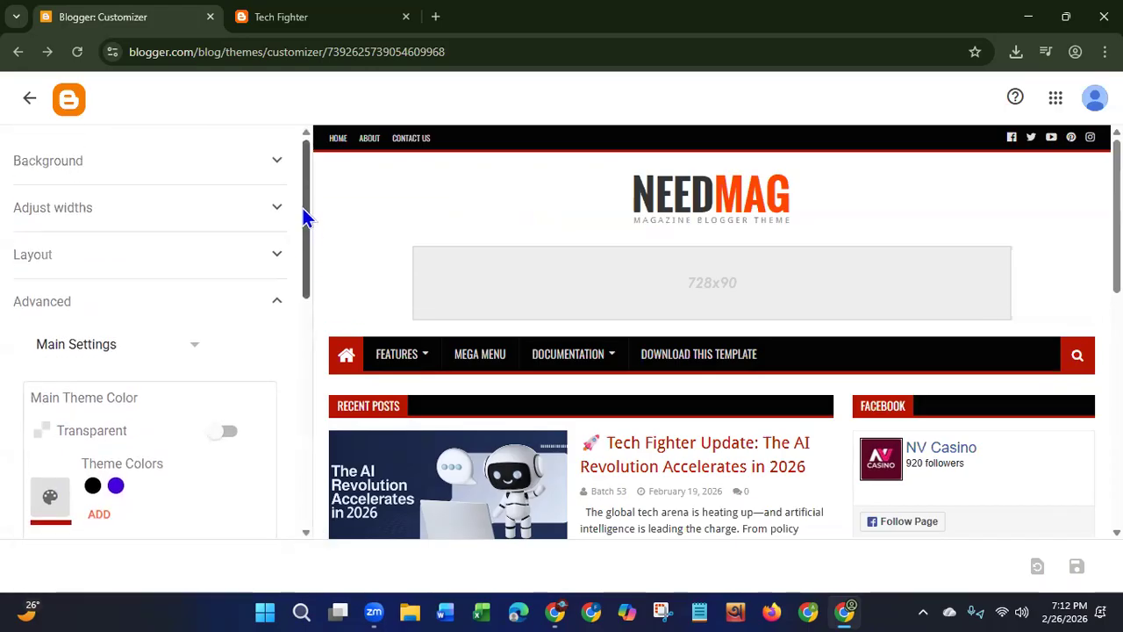
{"action": "left_click", "coordinate": [195, 348]}
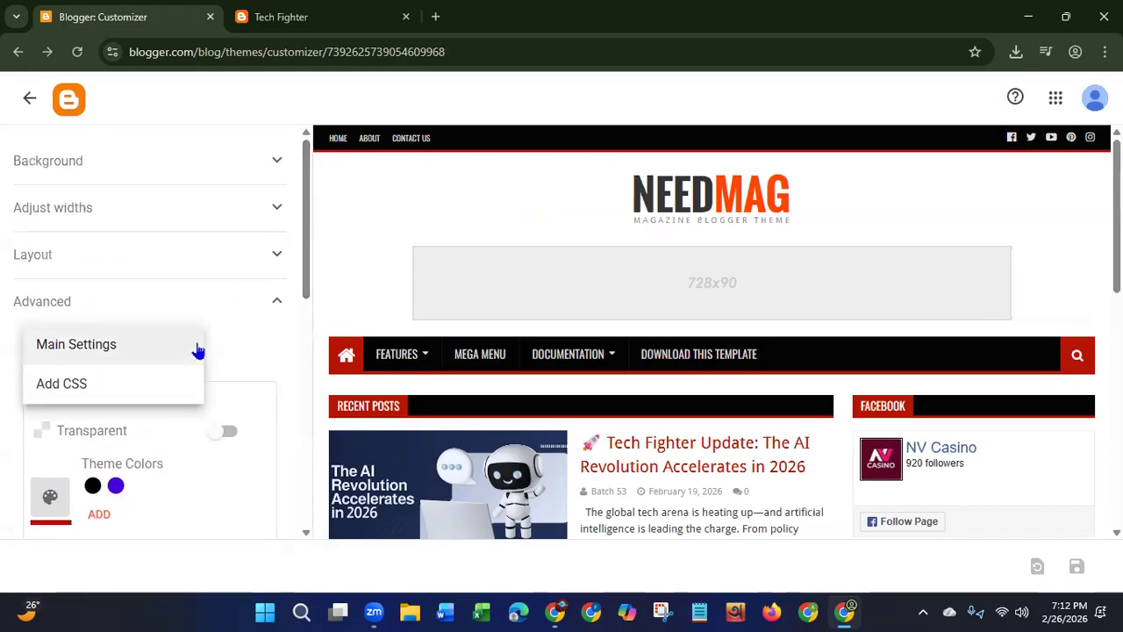
{"action": "left_click", "coordinate": [276, 309]}
{"action": "left_click", "coordinate": [276, 307]}
{"action": "left_click", "coordinate": [28, 99]}
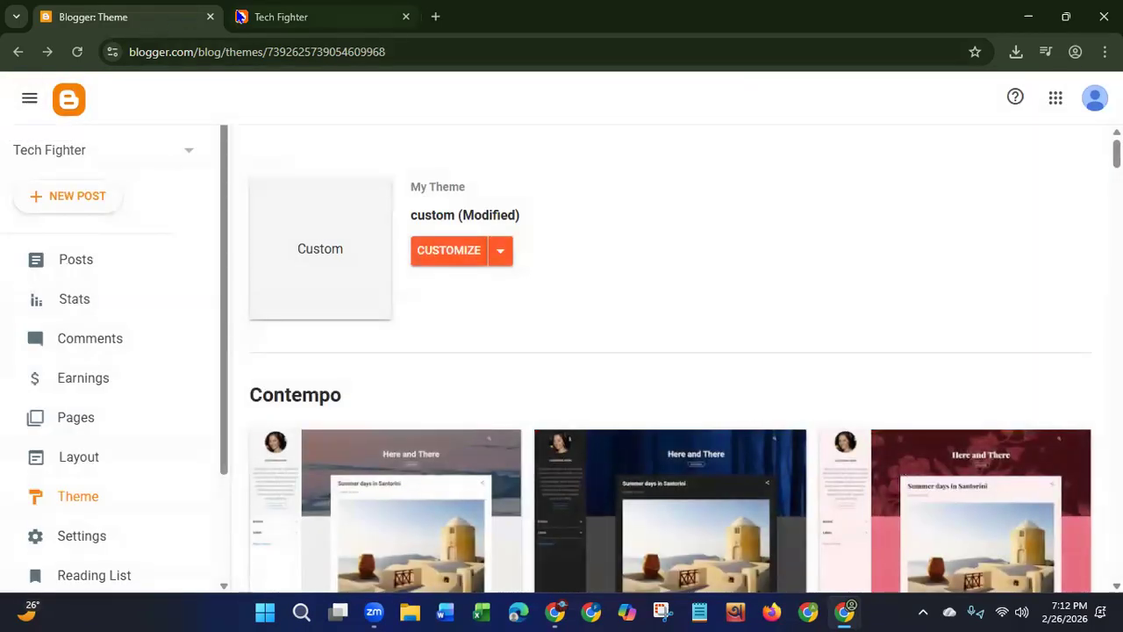
{"action": "left_click", "coordinate": [249, 25]}
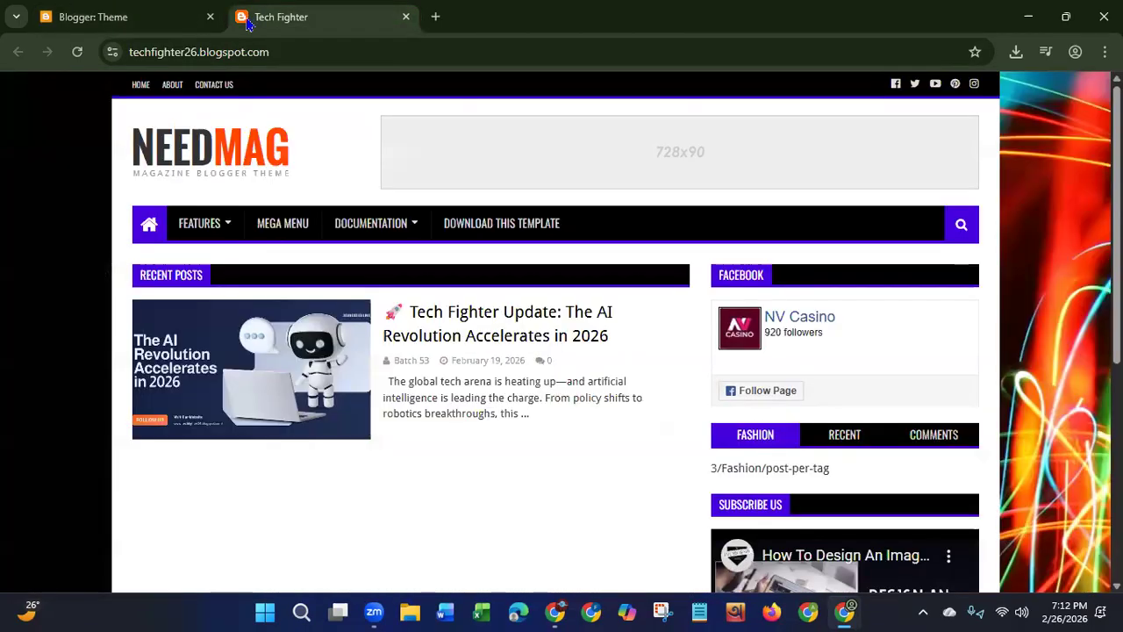
{"action": "left_click", "coordinate": [77, 53]}
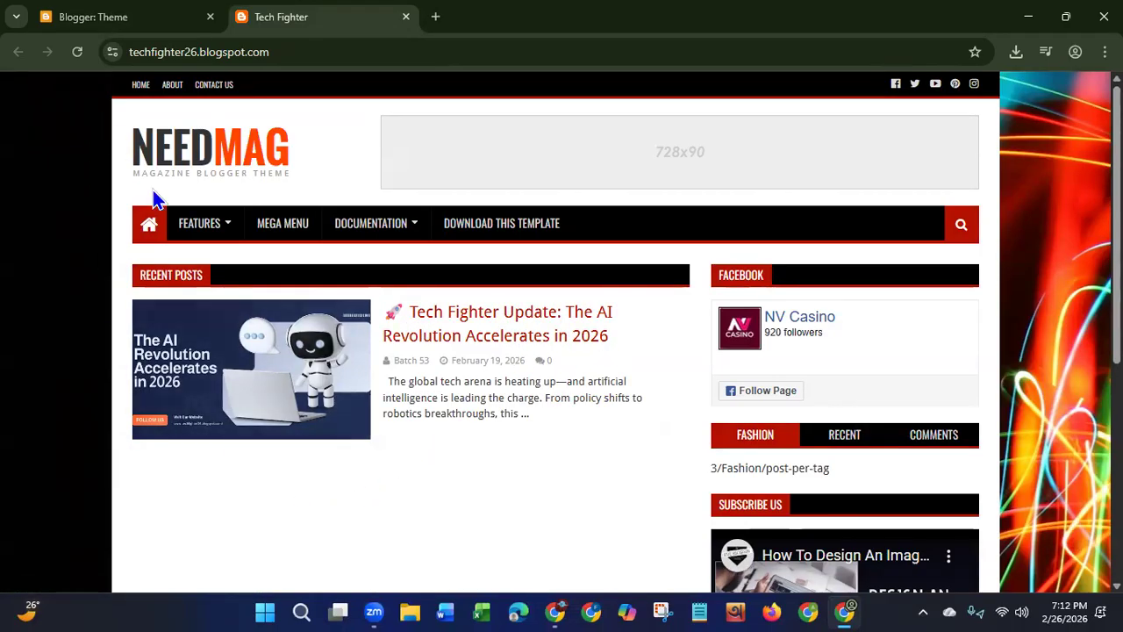
Step: Open the blog's Layout page and look through the Theme Options, Top Navigation, Logo and ads gadget sections
{"action": "left_click", "coordinate": [77, 29]}
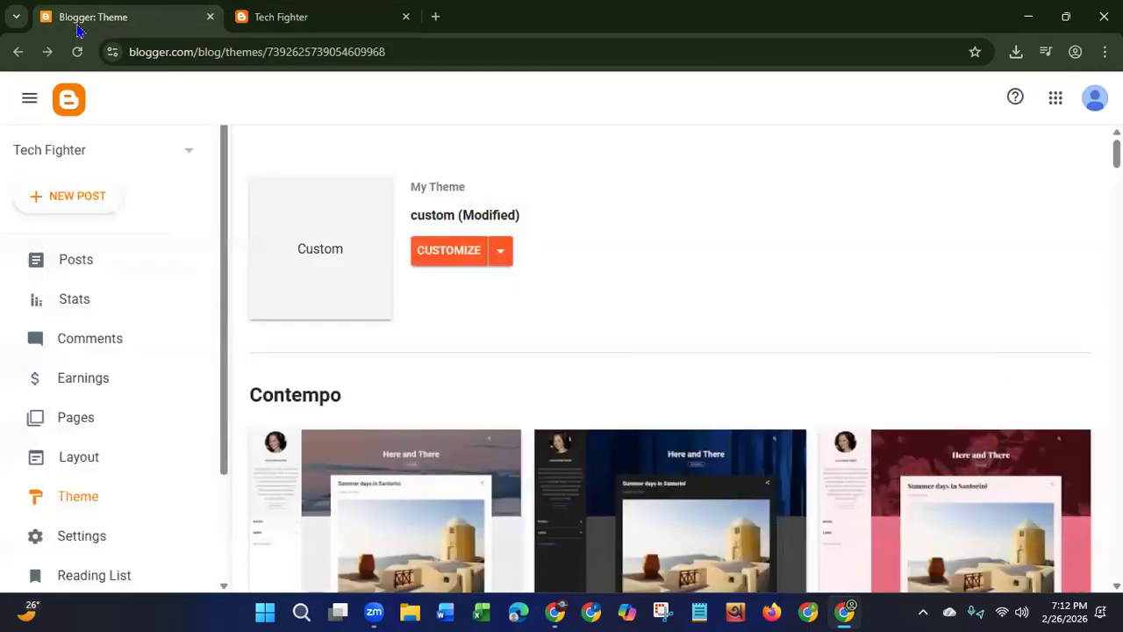
{"action": "left_click", "coordinate": [77, 461]}
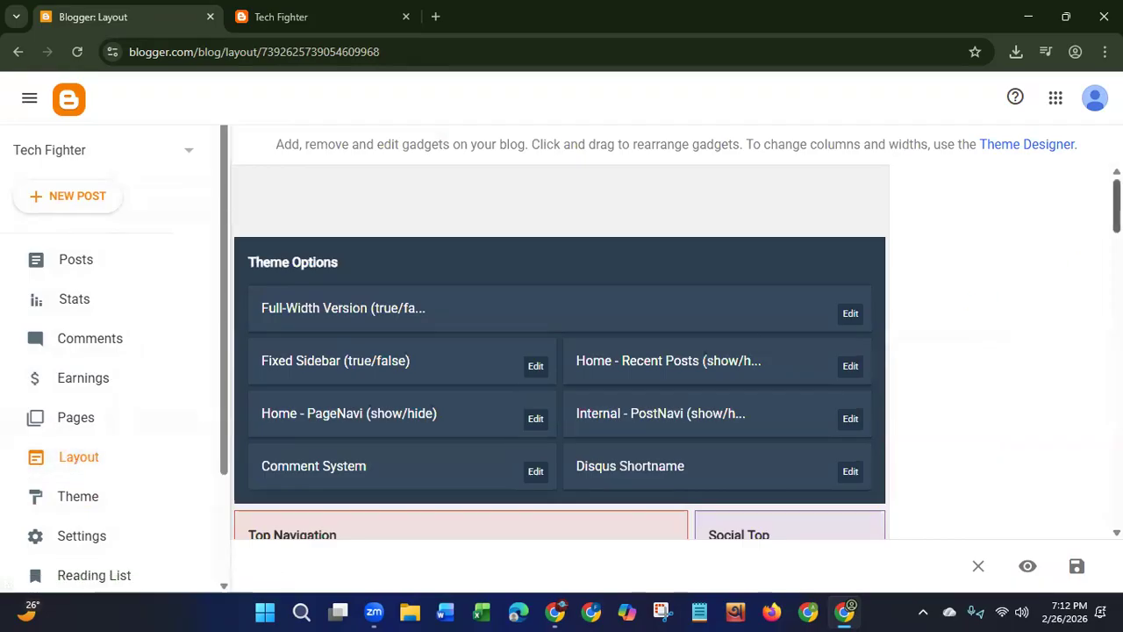
{"action": "scroll", "coordinate": [562, 351], "scroll_direction": "down", "scroll_amount": 1}
{"action": "scroll", "coordinate": [562, 351], "scroll_direction": "down", "scroll_amount": 1}
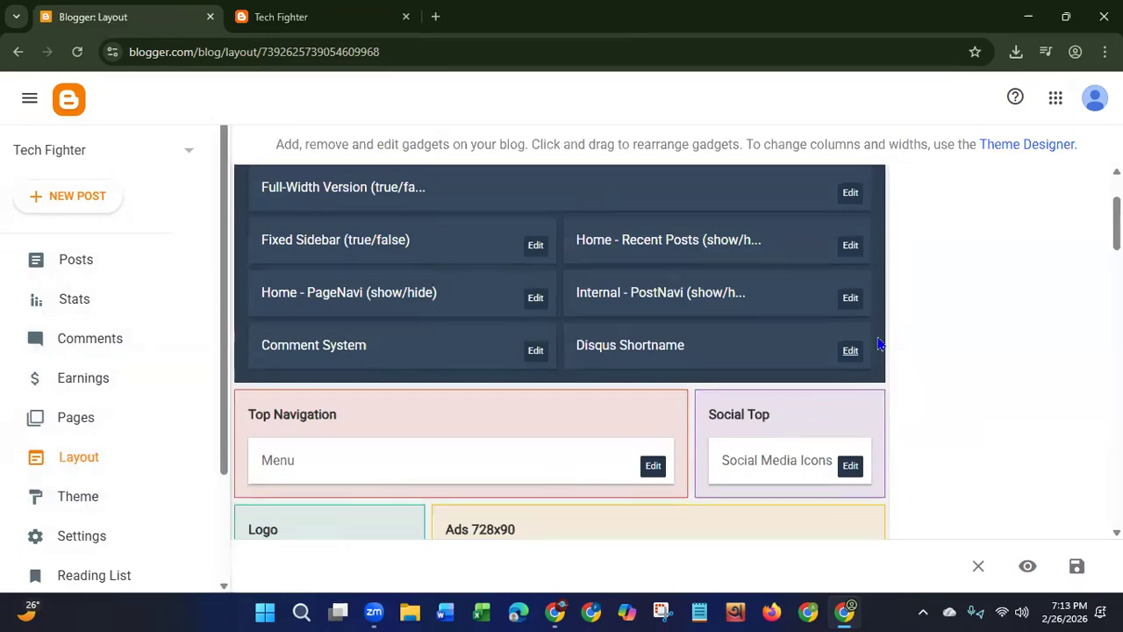
{"action": "scroll", "coordinate": [1088, 226], "scroll_direction": "up", "scroll_amount": 2}
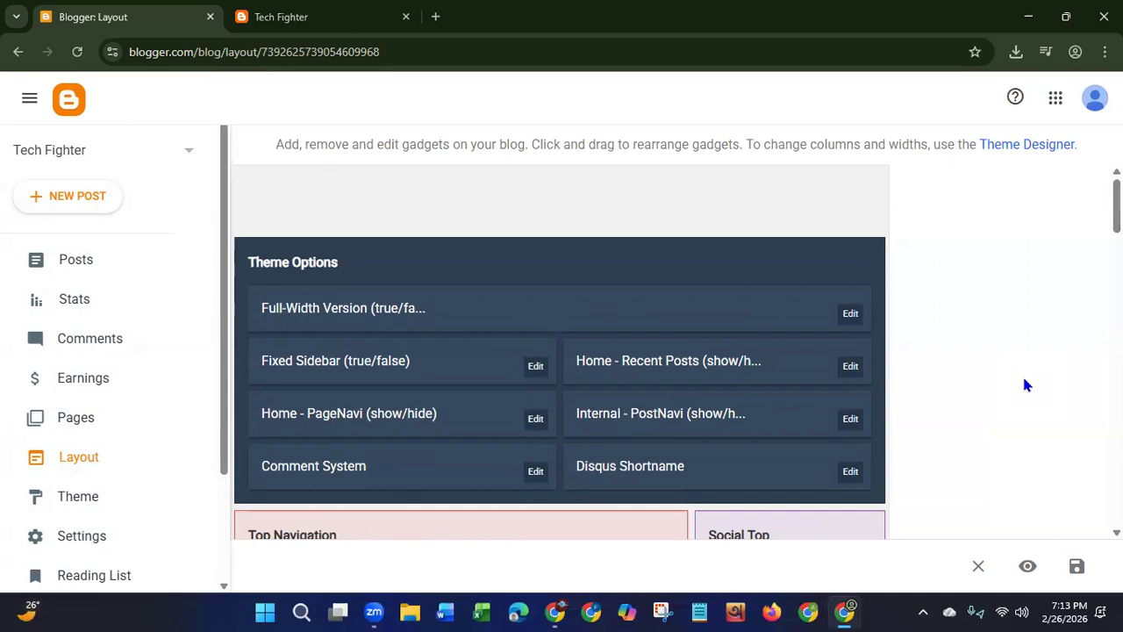
{"action": "scroll", "coordinate": [560, 351], "scroll_direction": "down", "scroll_amount": 3}
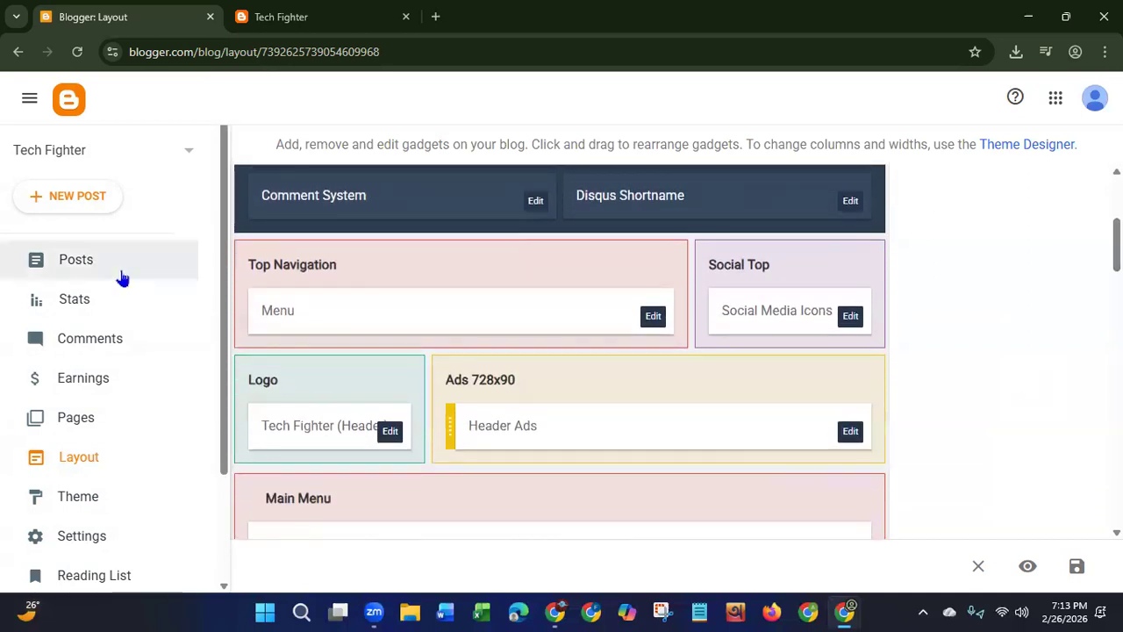
Step: Examine the Top Navigation Menu's link list, compare it with the live blog, and close it without saving
{"action": "left_click", "coordinate": [653, 318]}
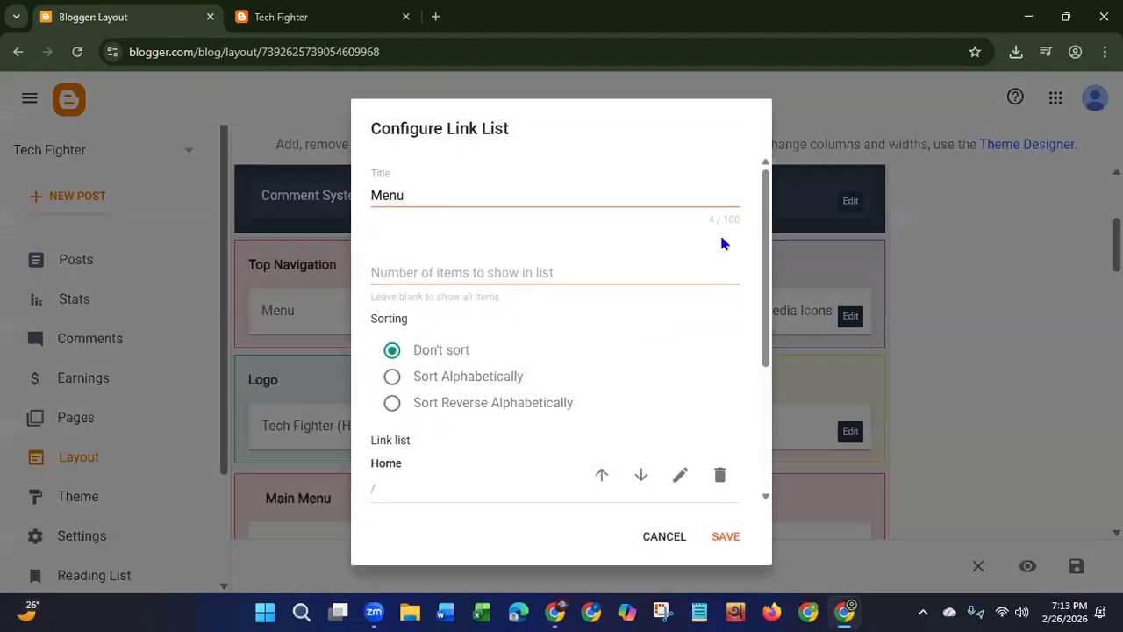
{"action": "left_click_drag", "start_coordinate": [768, 251], "coordinate": [750, 399]}
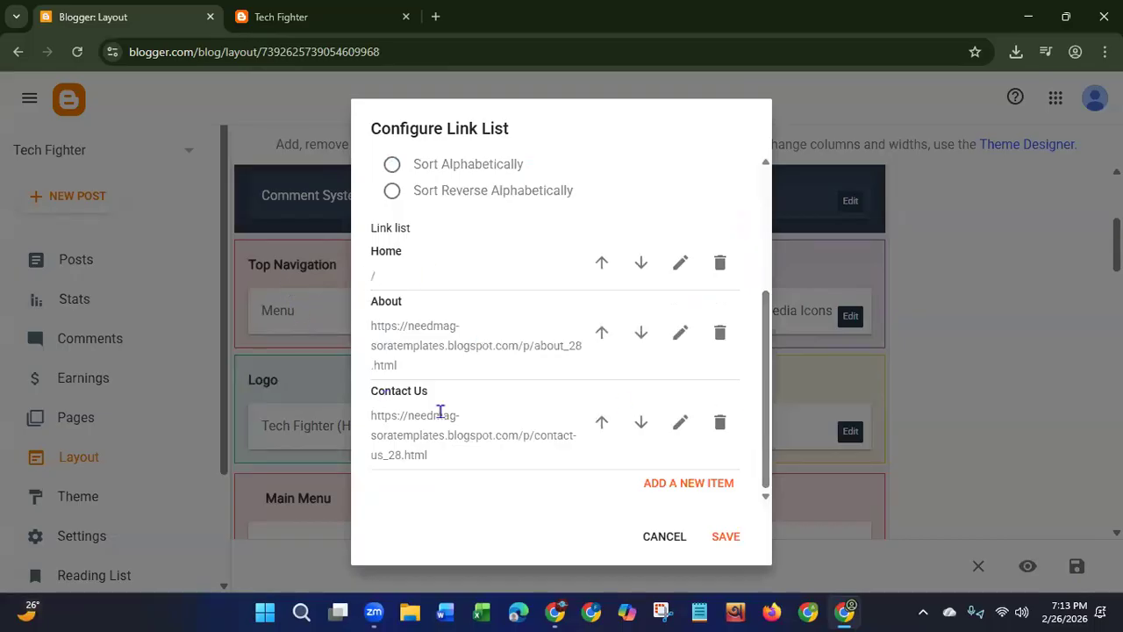
{"action": "left_click", "coordinate": [243, 17]}
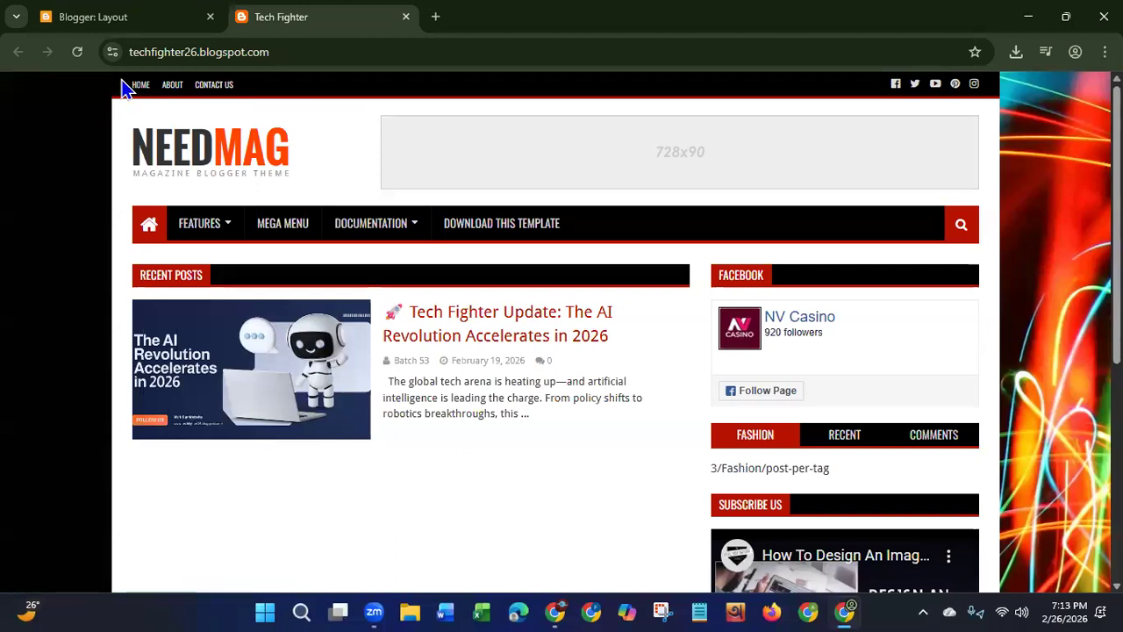
{"action": "left_click", "coordinate": [123, 32]}
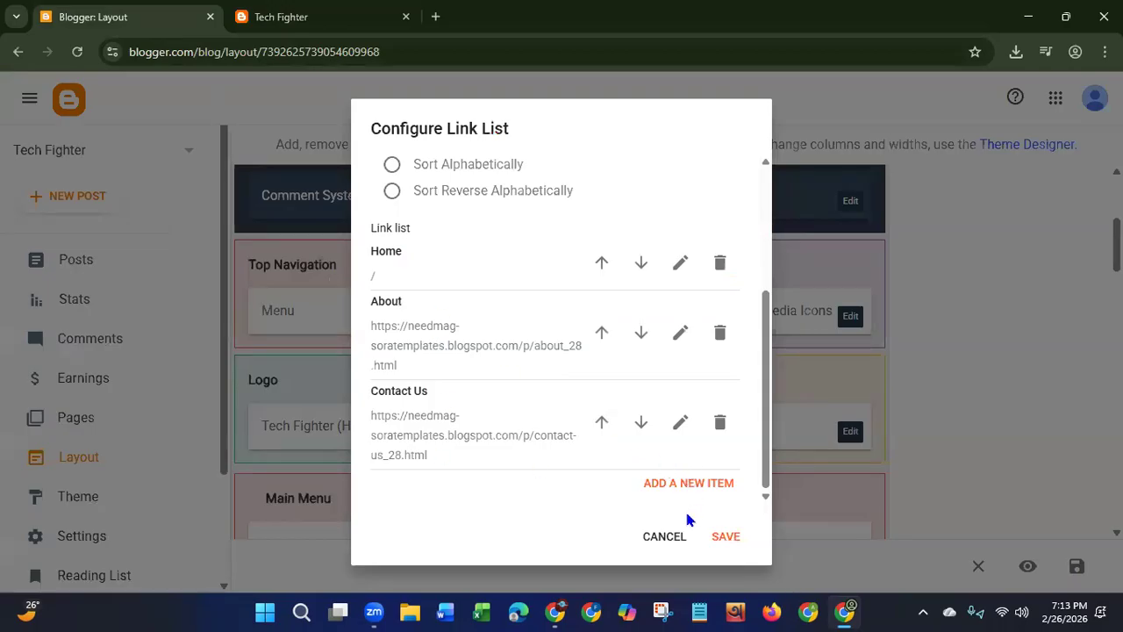
{"action": "left_click", "coordinate": [664, 536]}
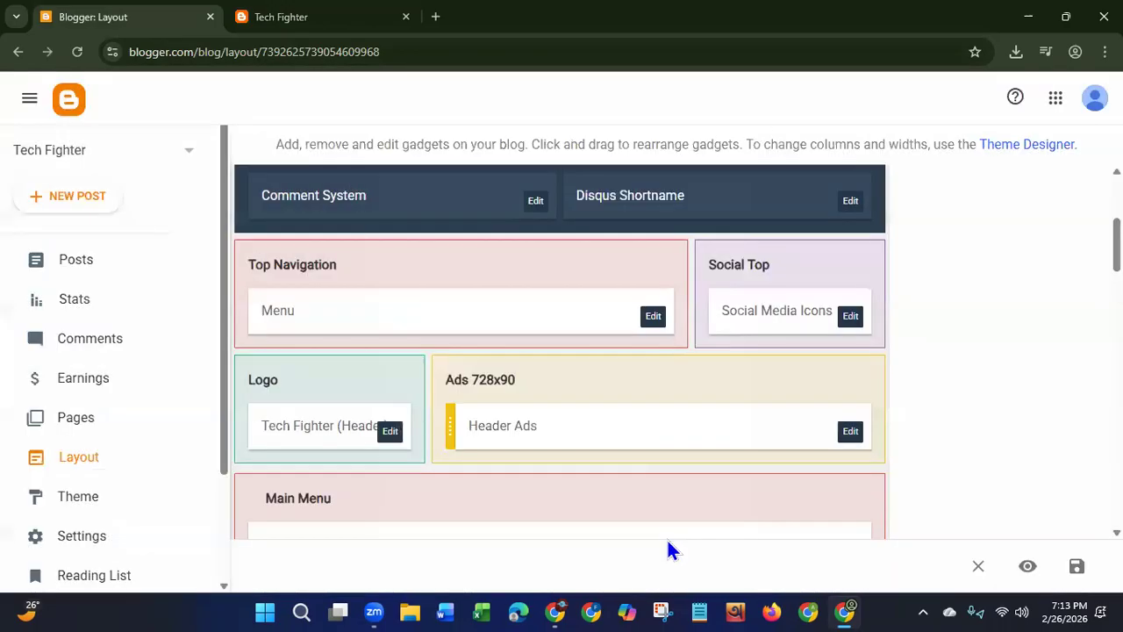
Step: Create a new blog page and title it "About Us", checking the live blog's top navigation for the pages needed
{"action": "left_click", "coordinate": [67, 427]}
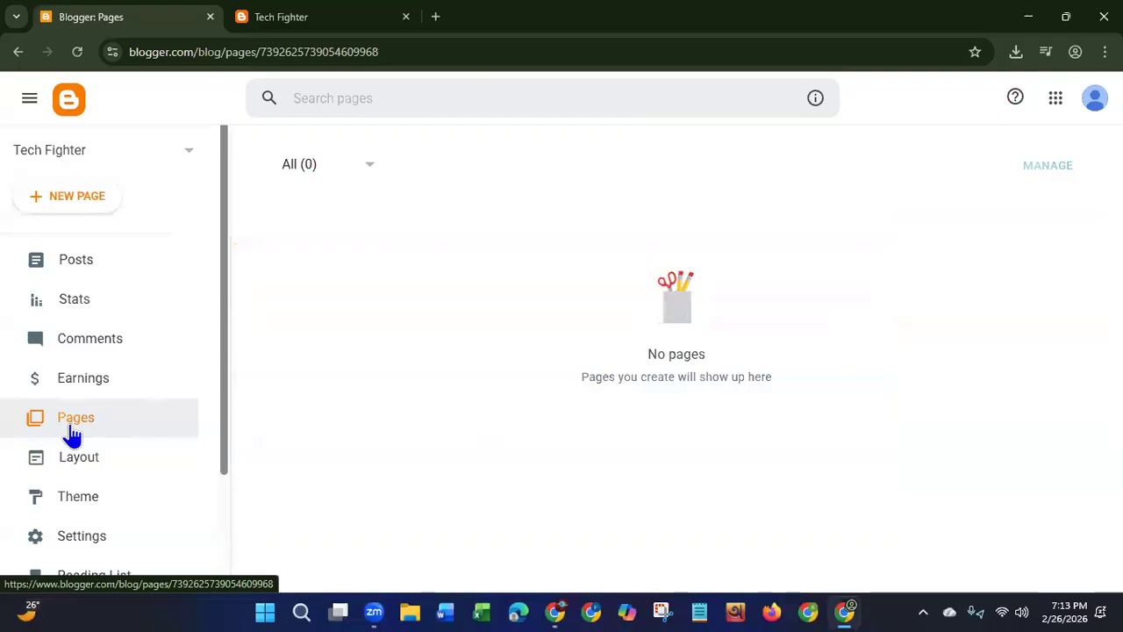
{"action": "left_click", "coordinate": [76, 202]}
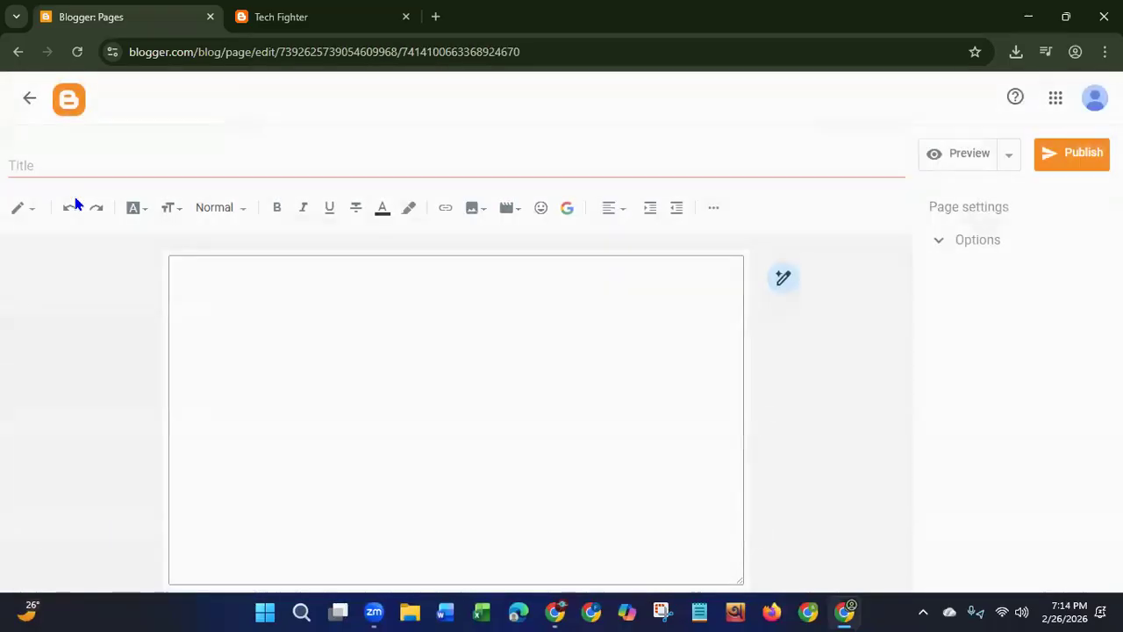
{"action": "left_click", "coordinate": [184, 159]}
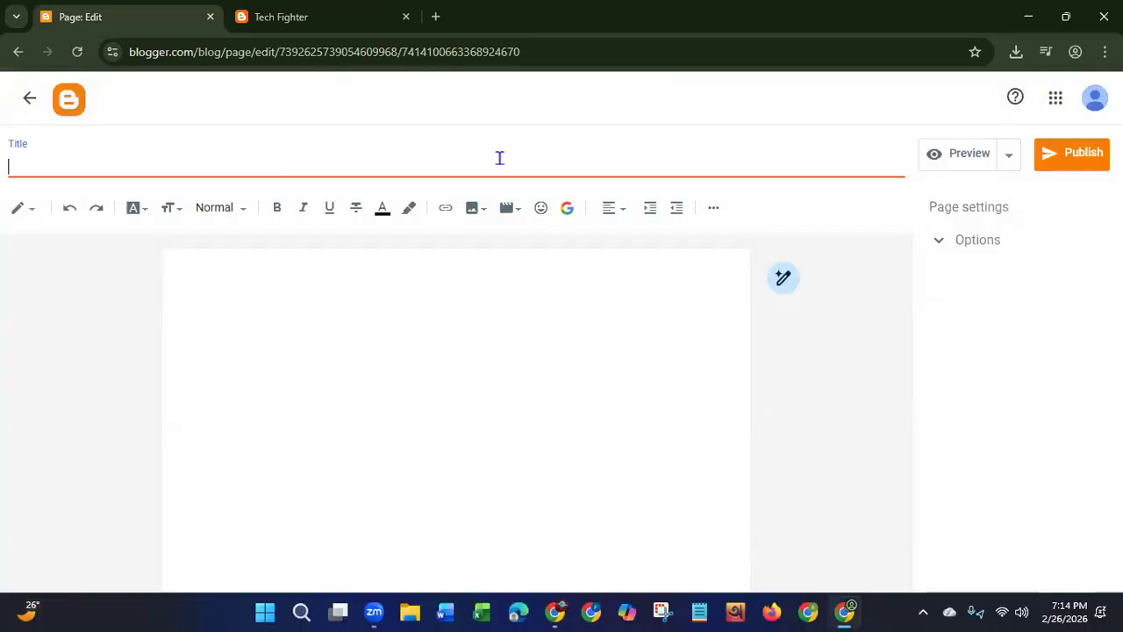
{"action": "left_click", "coordinate": [263, 19]}
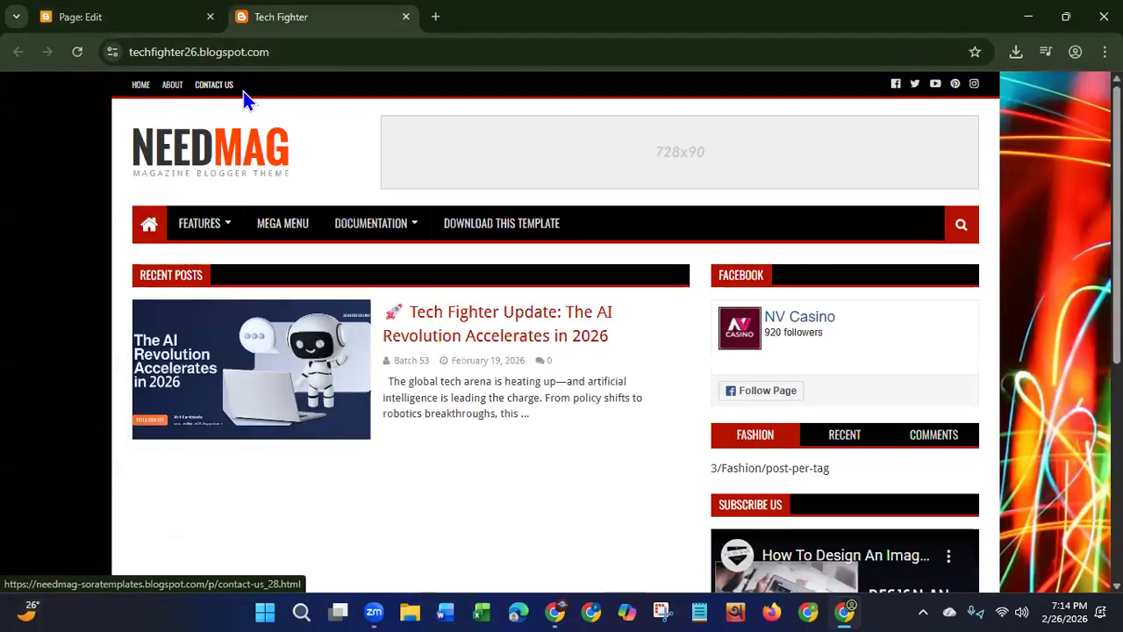
{"action": "left_click", "coordinate": [103, 19]}
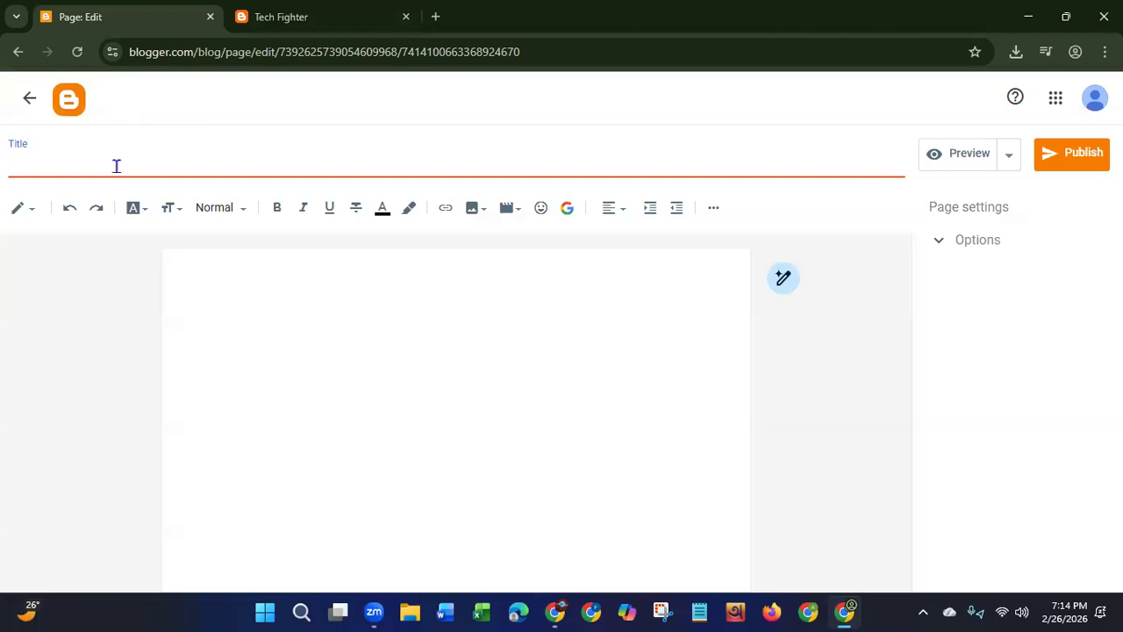
{"action": "type", "text": "About Us"}
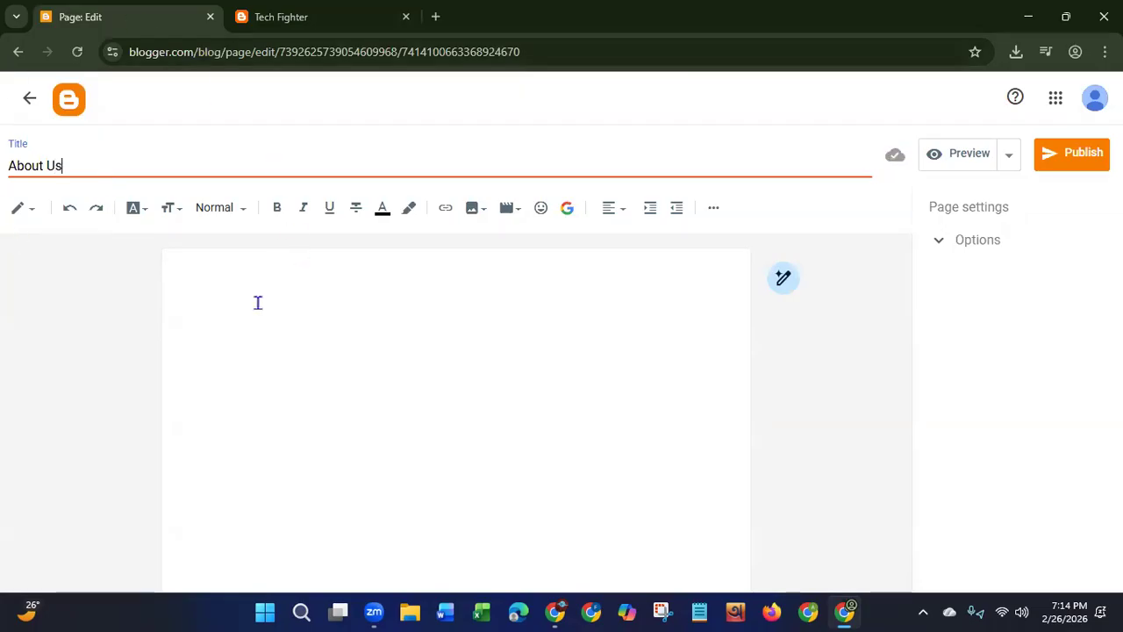
Step: Enter "Tech Fighter" as the opening text in the About Us page's body
{"action": "left_click", "coordinate": [184, 277]}
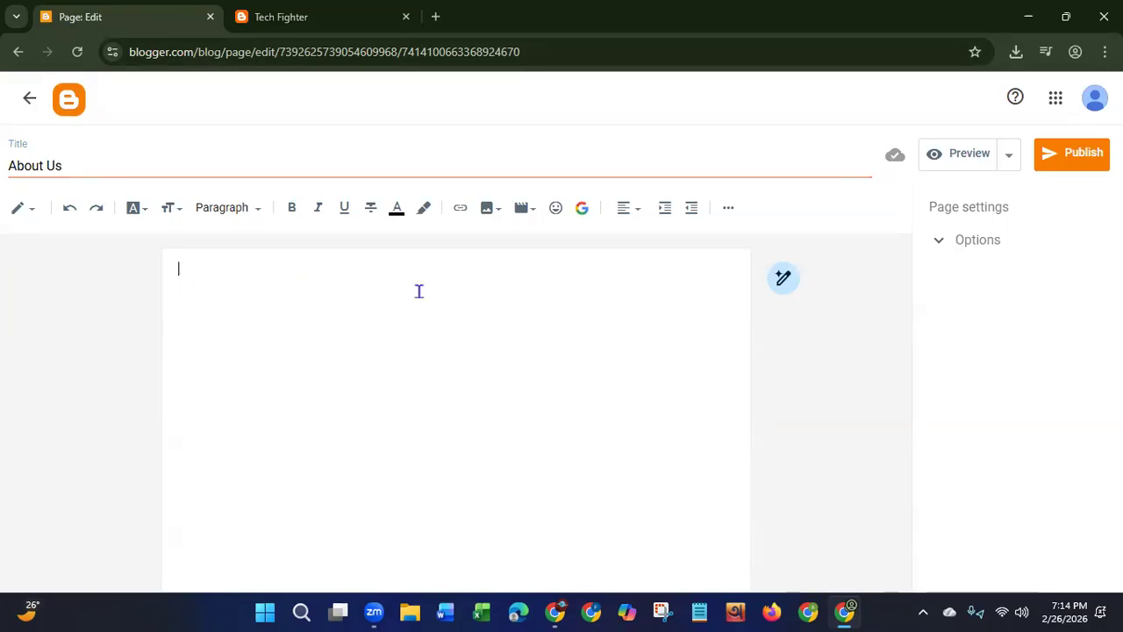
{"action": "type", "text": "Tech Fighter"}
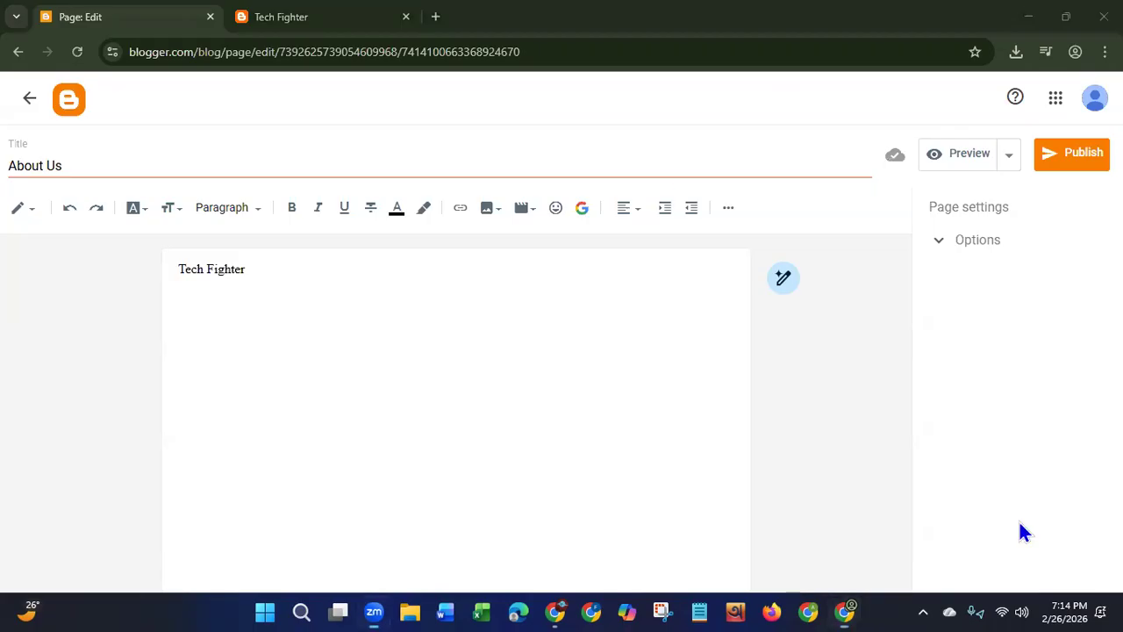
Step: Open ChatGPT in a new browser tab and dismiss its login prompt, staying logged out
{"action": "left_click", "coordinate": [435, 18]}
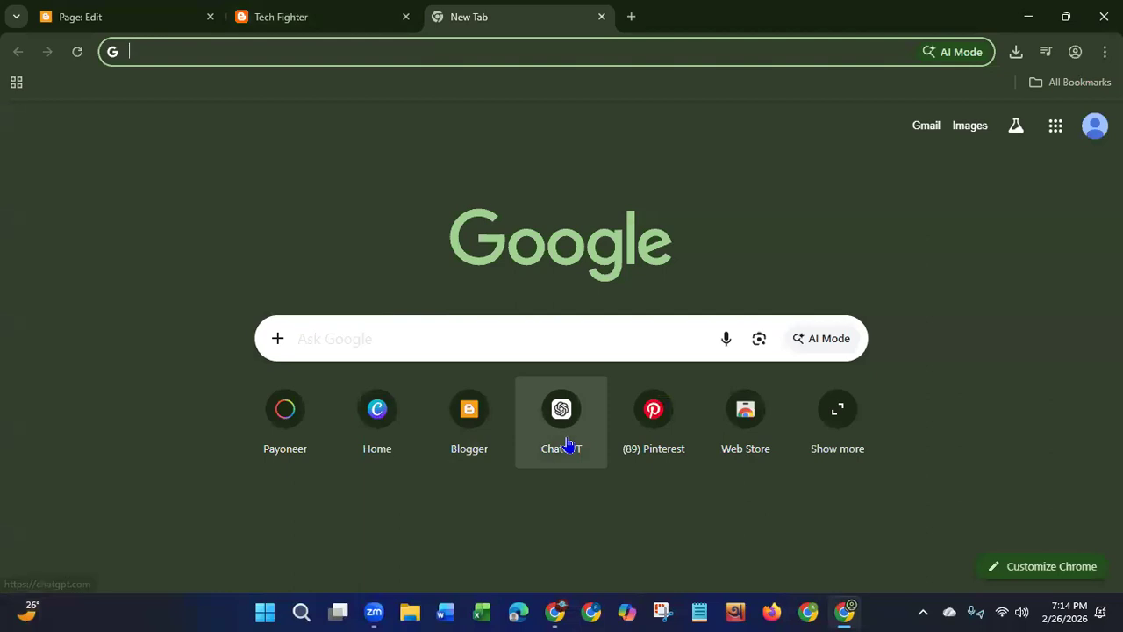
{"action": "left_click", "coordinate": [561, 450]}
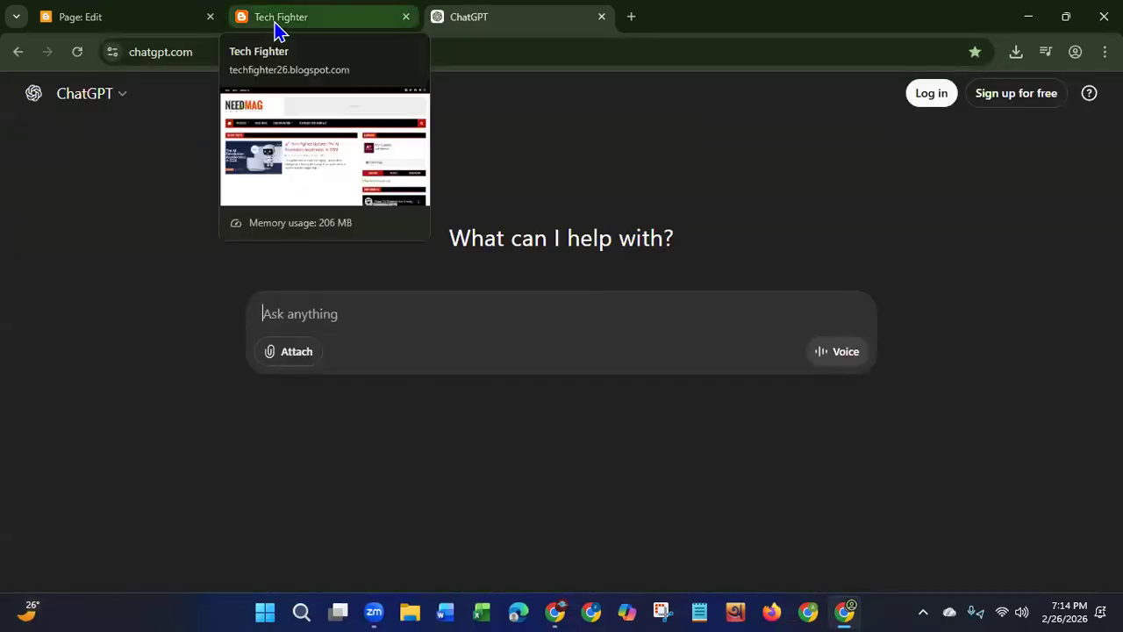
{"action": "left_click", "coordinate": [273, 24]}
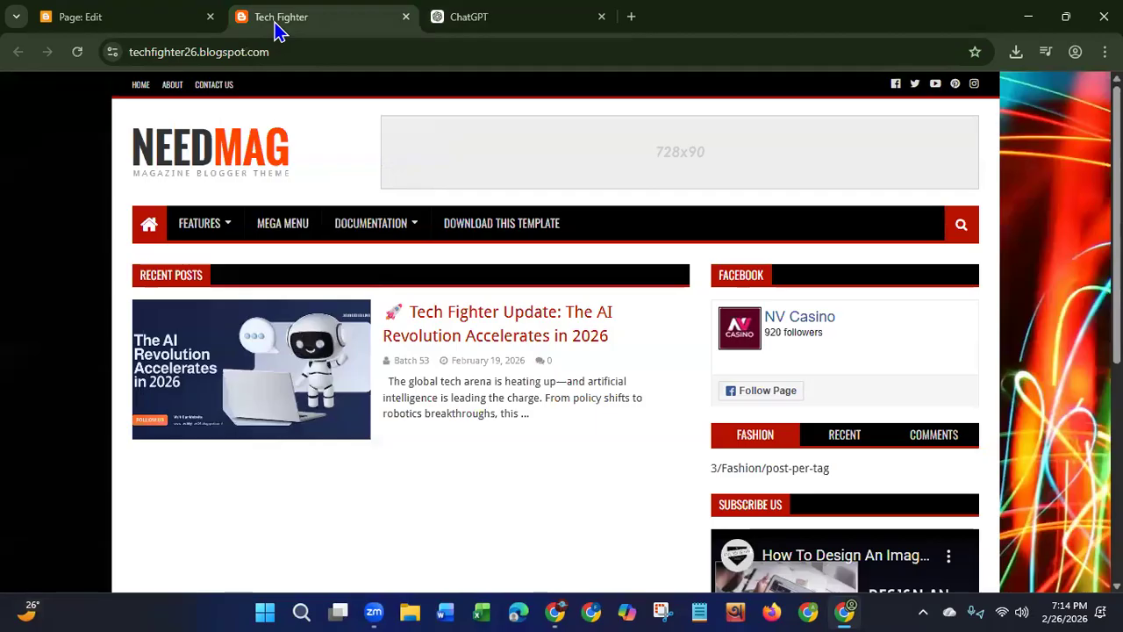
{"action": "left_click", "coordinate": [508, 26]}
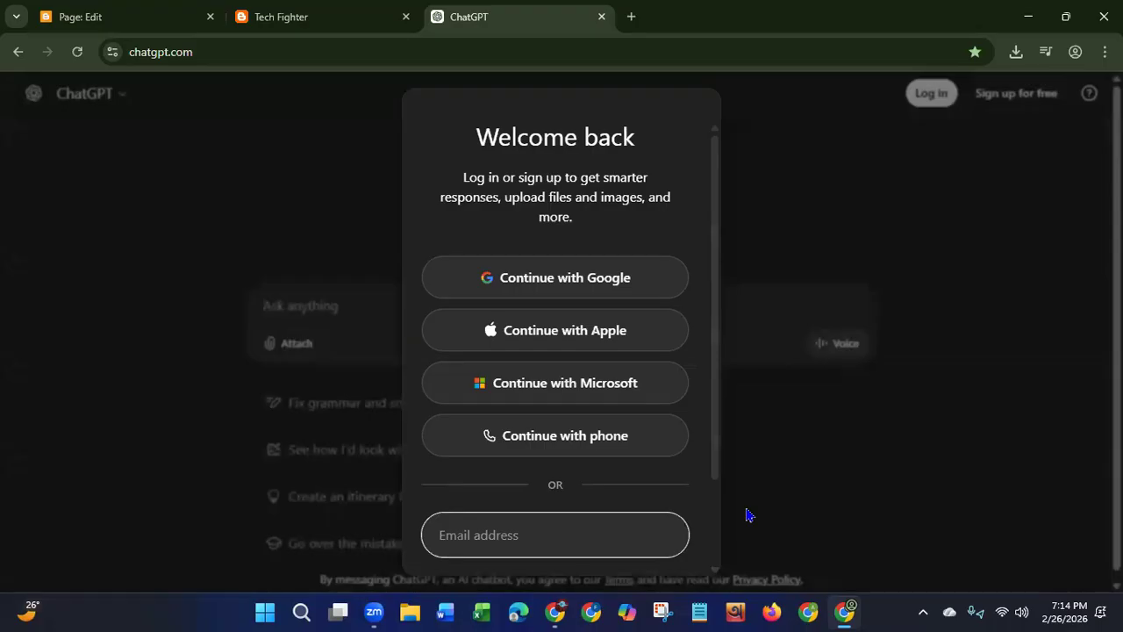
{"action": "left_click_drag", "start_coordinate": [716, 463], "coordinate": [702, 540]}
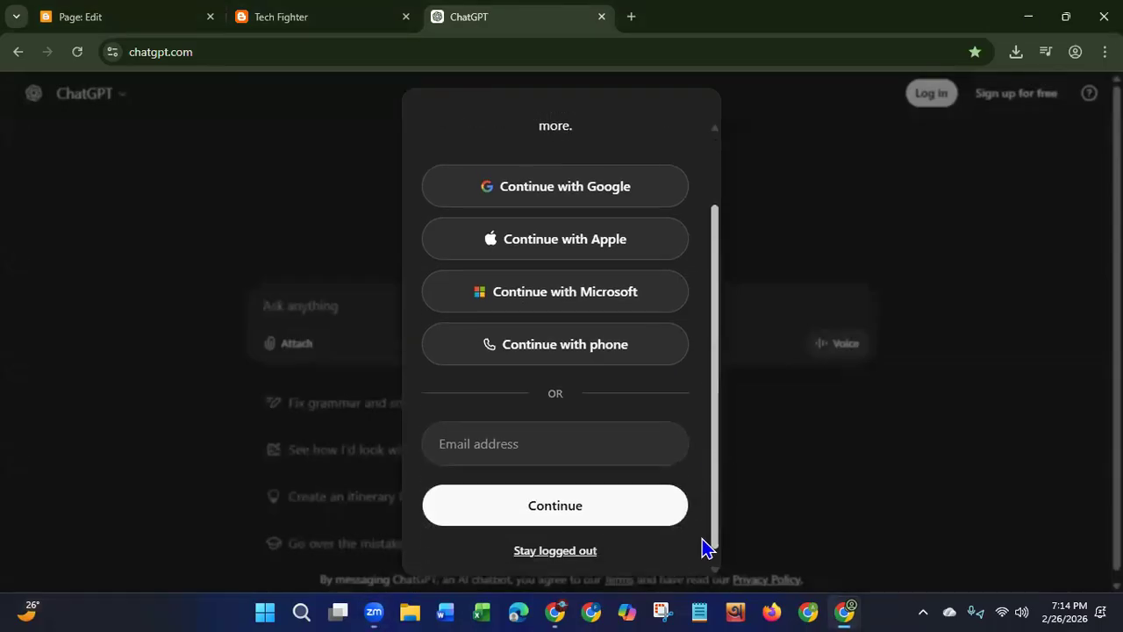
{"action": "left_click", "coordinate": [536, 536]}
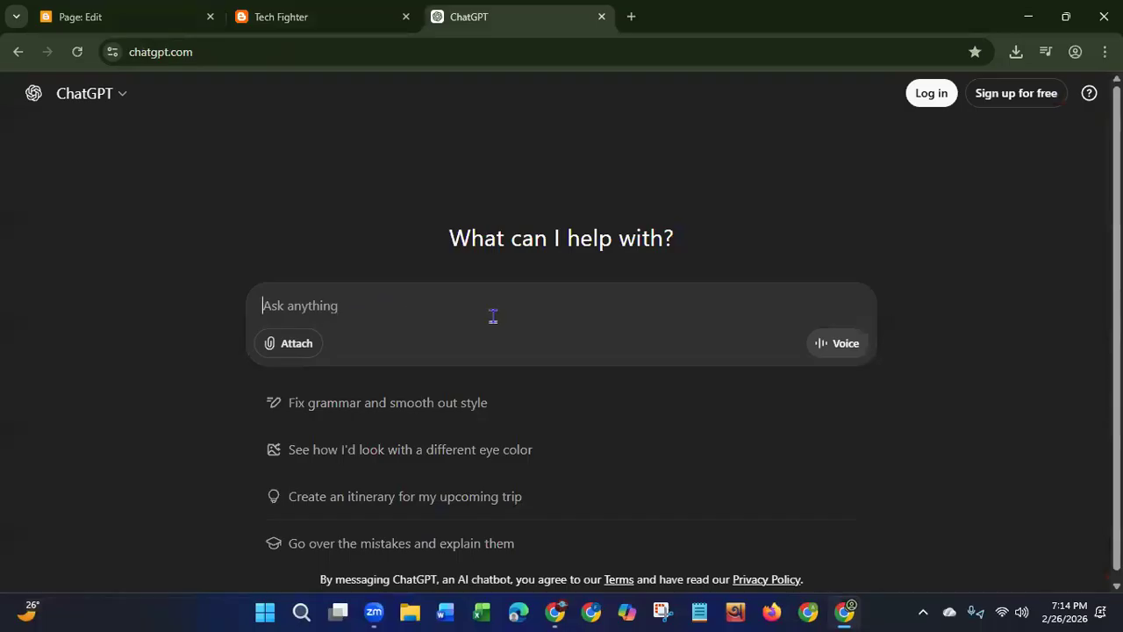
Step: Send ChatGPT the prompt "Write about a blogsite named Tech Fighter. This is about technology"
{"action": "type", "text": "W"}
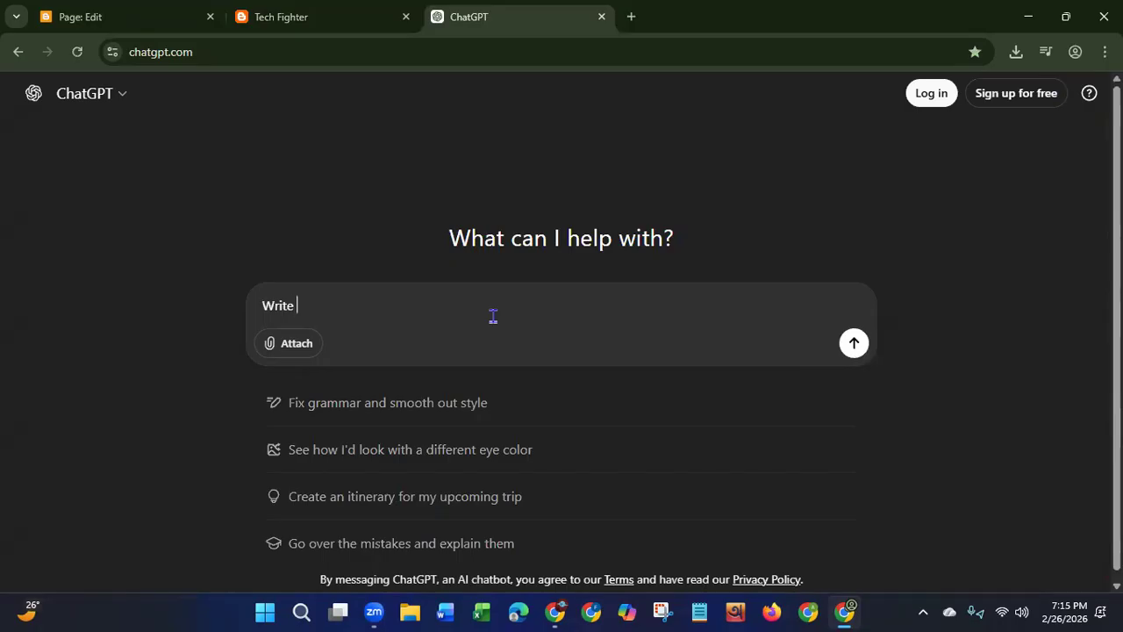
{"action": "type", "text": "rite about a blo"}
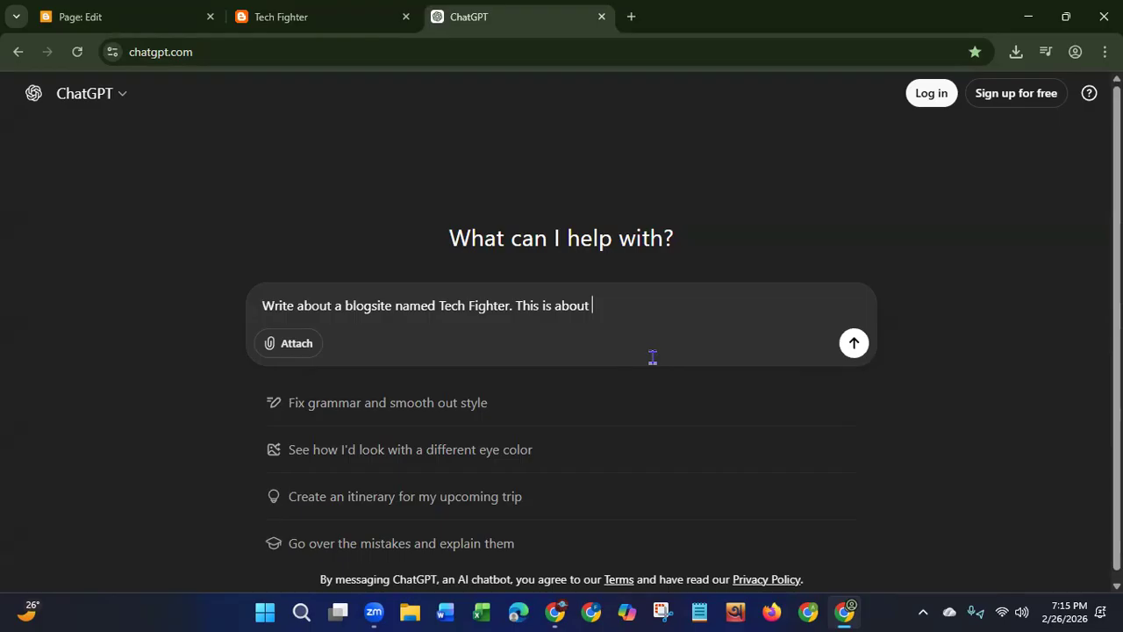
{"action": "type", "text": "echnology"}
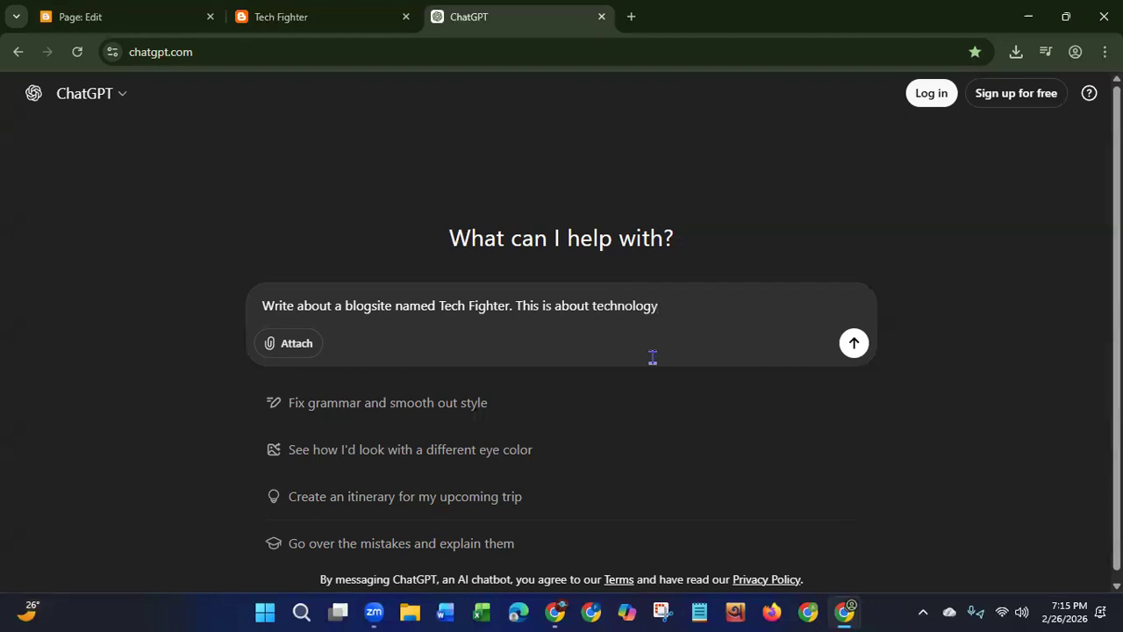
{"action": "left_click", "coordinate": [852, 343]}
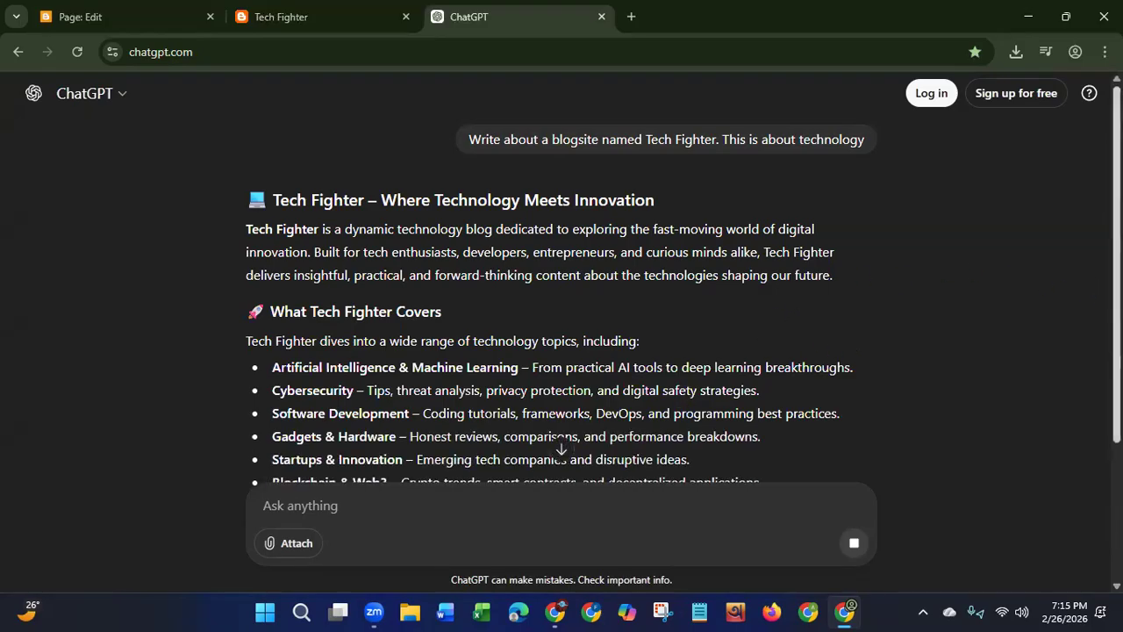
Step: Review ChatGPT's whole answer about Tech Fighter and copy it
{"action": "left_click", "coordinate": [561, 449]}
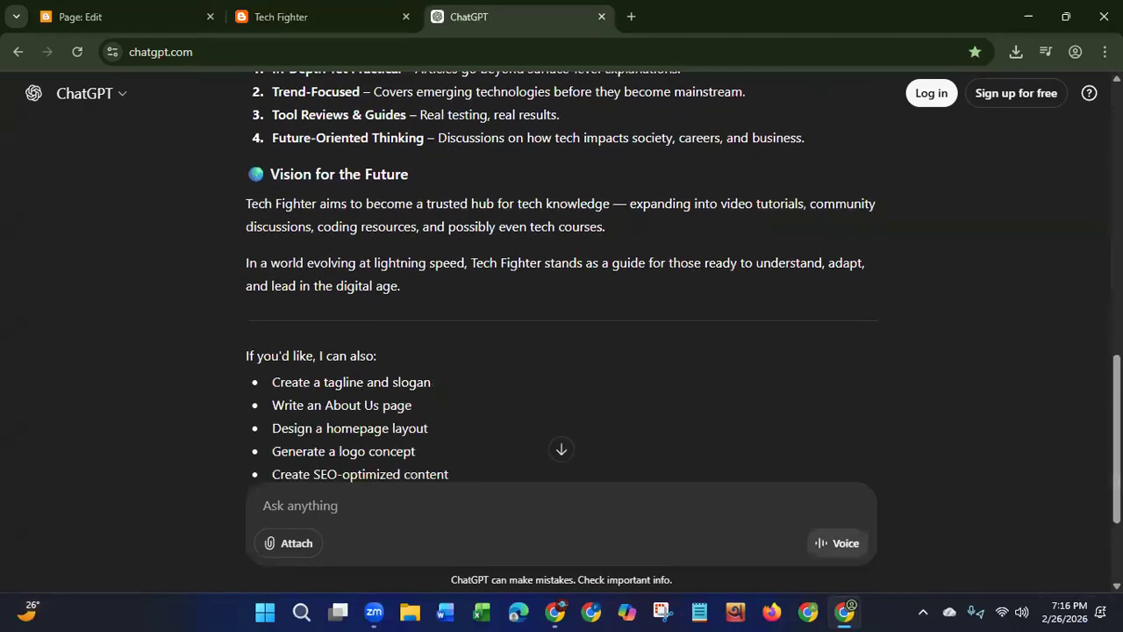
{"action": "scroll", "coordinate": [562, 289], "scroll_direction": "down", "scroll_amount": 2}
{"action": "scroll", "coordinate": [562, 289], "scroll_direction": "up", "scroll_amount": 3}
{"action": "scroll", "coordinate": [562, 290], "scroll_direction": "up", "scroll_amount": 2}
{"action": "scroll", "coordinate": [561, 289], "scroll_direction": "down", "scroll_amount": 4}
{"action": "left_click", "coordinate": [253, 392]}
Step: Replace the About Us page's body text with the copied answer and delete its closing "If you'd like, I can also" suggestions
{"action": "left_click", "coordinate": [118, 23]}
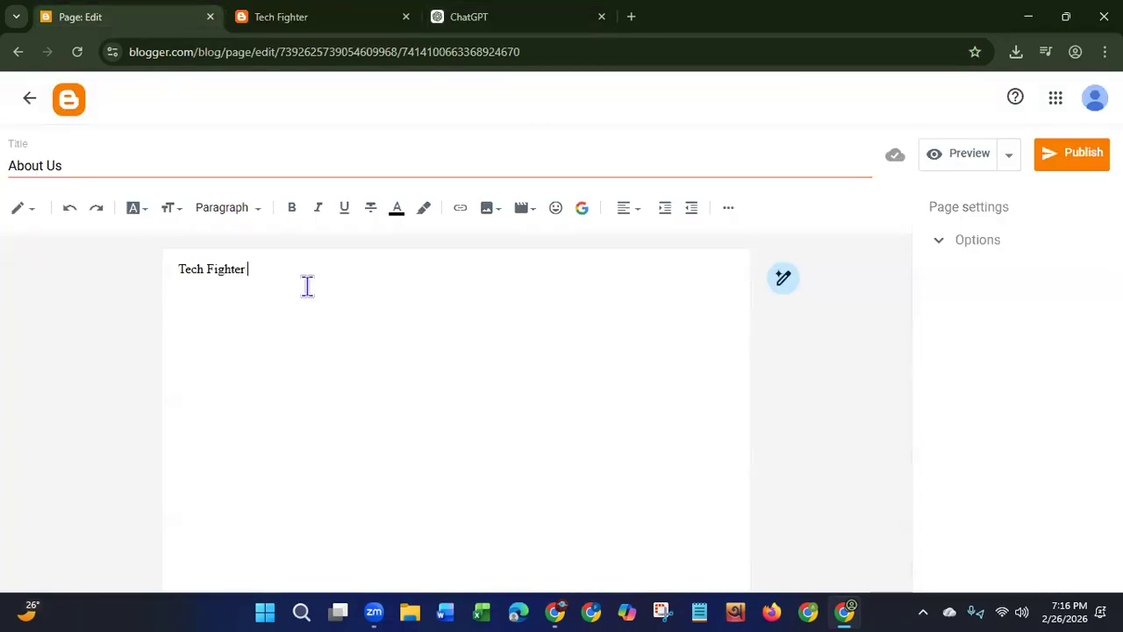
{"action": "left_click_drag", "start_coordinate": [291, 284], "coordinate": [163, 275]}
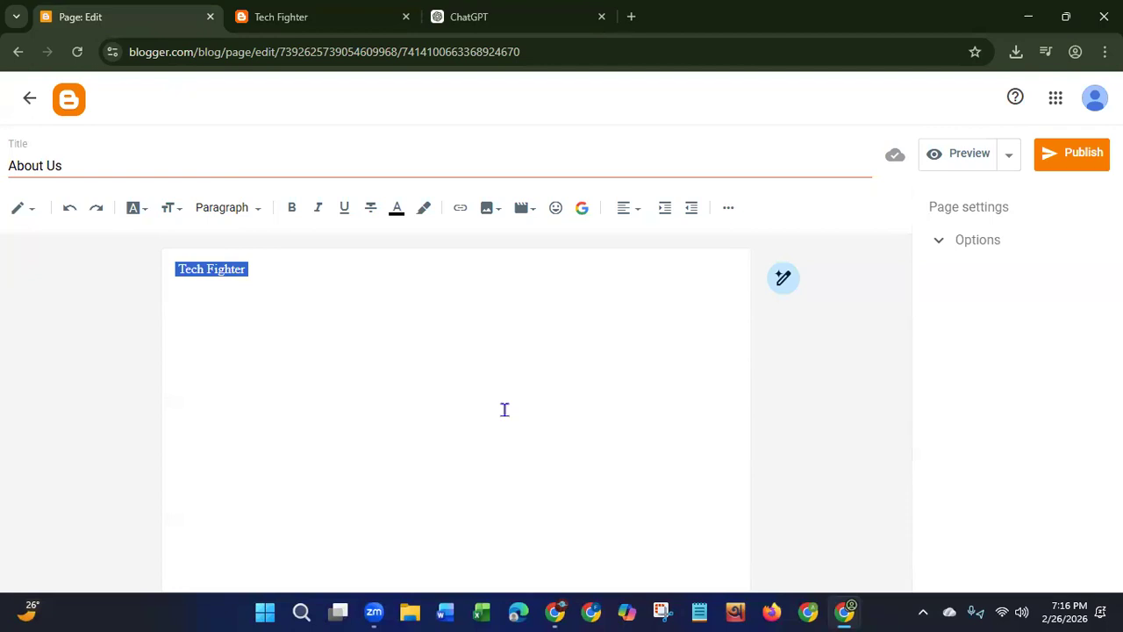
{"action": "key", "text": "BackSpace"}
{"action": "key", "text": "ctrl+v"}
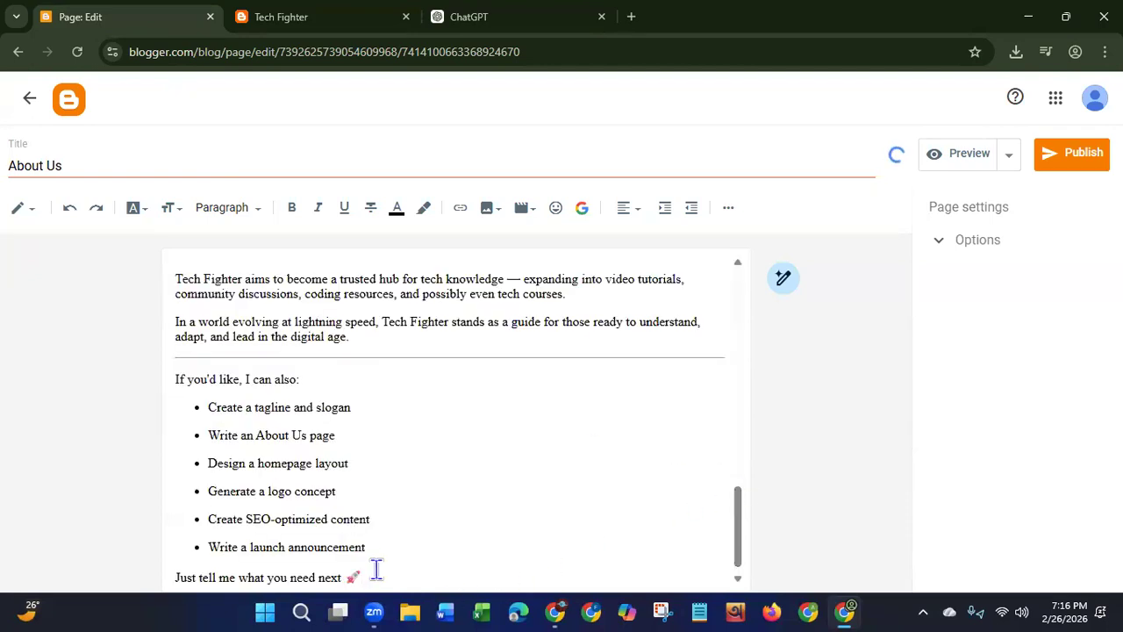
{"action": "left_click_drag", "start_coordinate": [363, 578], "coordinate": [172, 375]}
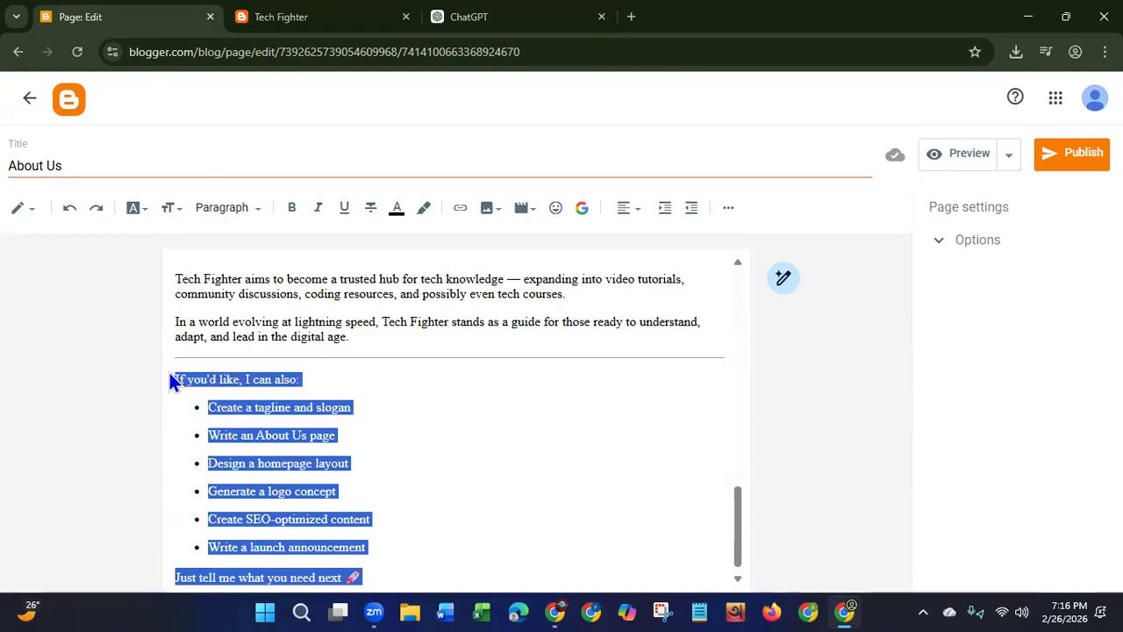
{"action": "key", "text": "BackSpace"}
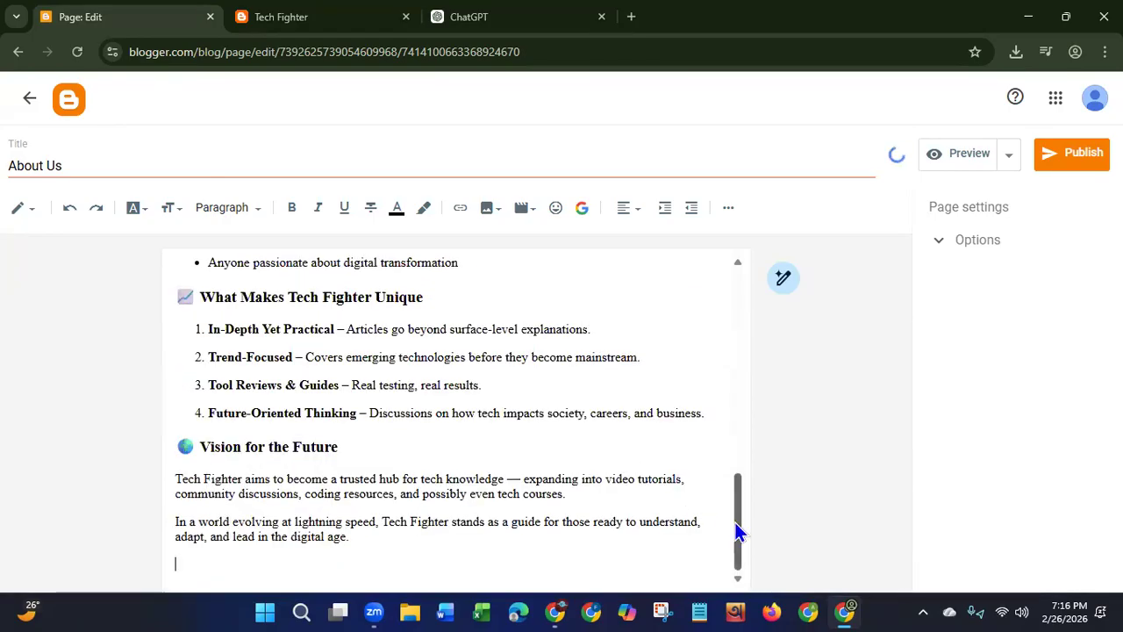
Step: Color the heading "Tech Fighter – Where Technology Meets Innovation" bright green
{"action": "left_click_drag", "start_coordinate": [737, 532], "coordinate": [260, 221]}
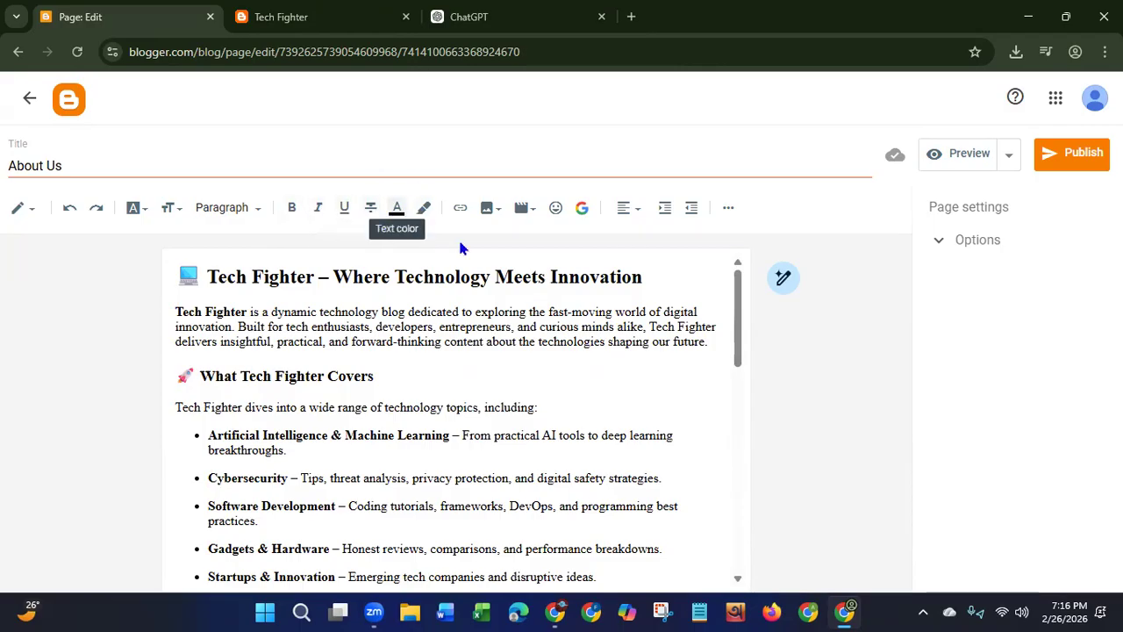
{"action": "left_click_drag", "start_coordinate": [646, 278], "coordinate": [201, 281]}
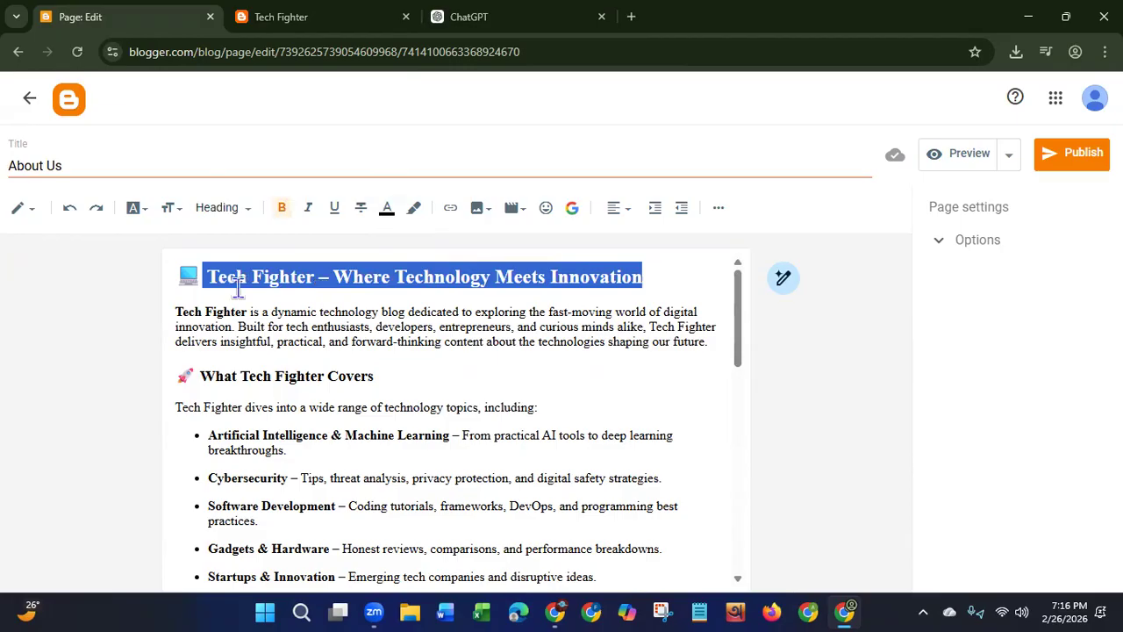
{"action": "left_click", "coordinate": [386, 216]}
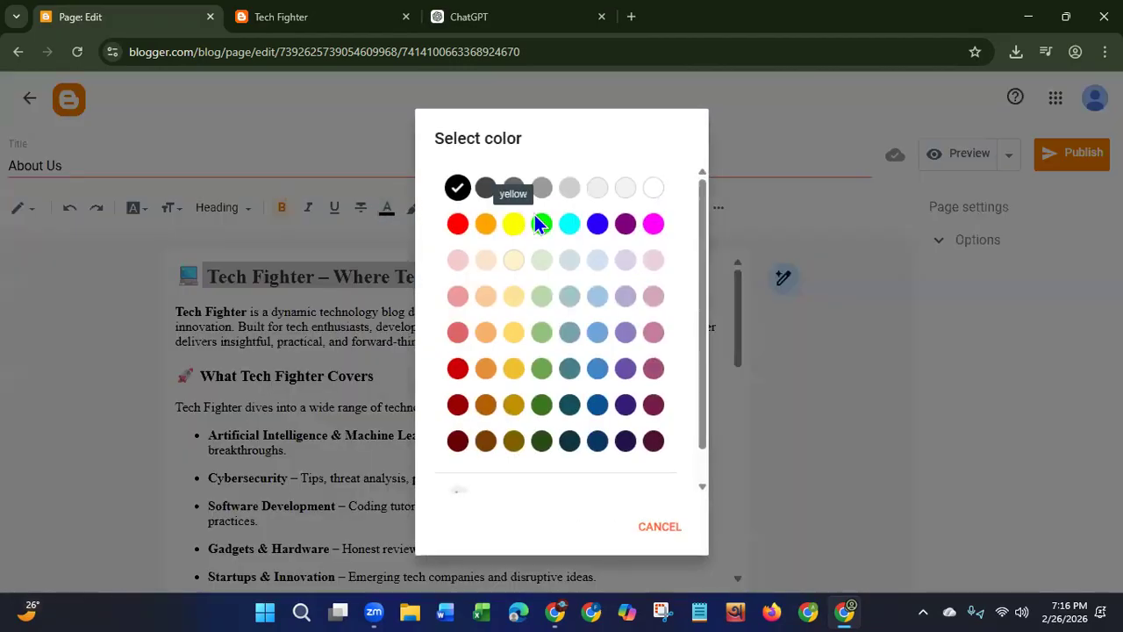
{"action": "left_click", "coordinate": [543, 224]}
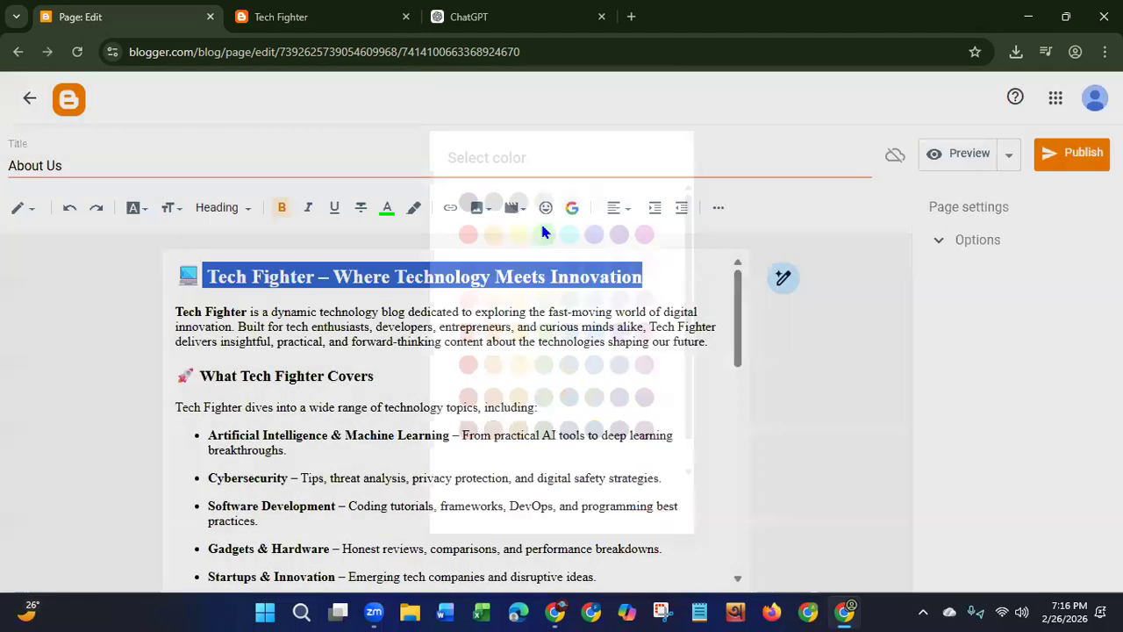
{"action": "left_click", "coordinate": [505, 339]}
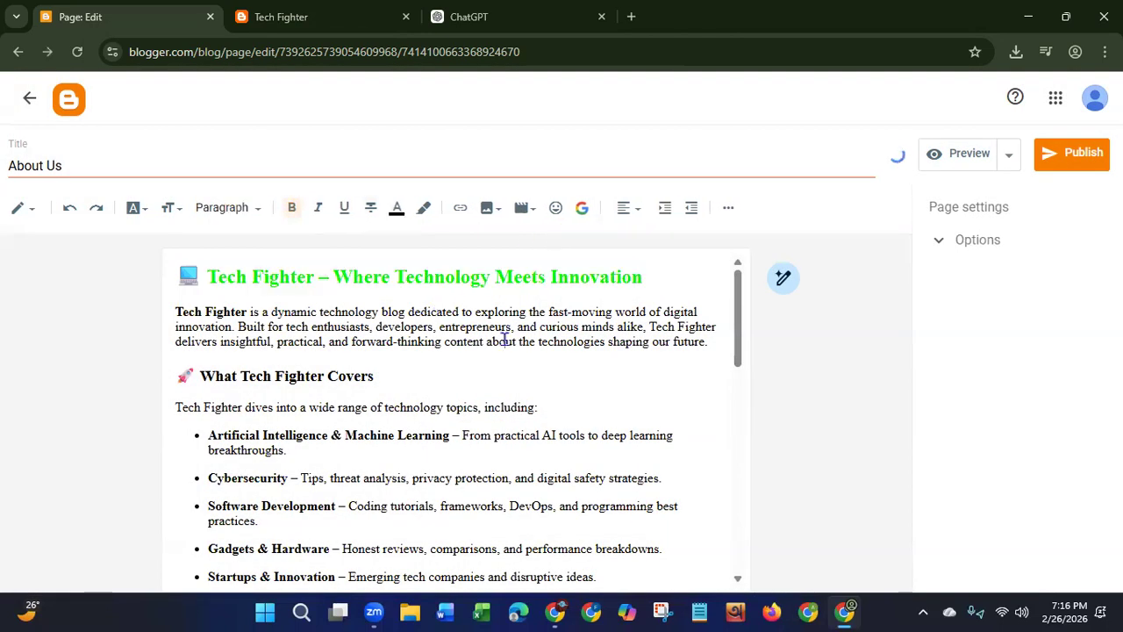
Step: Set the text color of the heading "Tech Fighter – Where Technology Meets Innovation" to dark red, RGB (153, 0, 0)
{"action": "mouse_move", "coordinate": [208, 277]}
{"action": "left_mouse_down"}
{"action": "mouse_move", "coordinate": [418, 276]}
{"action": "mouse_move", "coordinate": [636, 309]}
{"action": "mouse_move", "coordinate": [651, 277]}
{"action": "mouse_move", "coordinate": [202, 273]}
{"action": "left_mouse_up"}
{"action": "left_click", "coordinate": [629, 349]}
{"action": "left_click", "coordinate": [387, 207]}
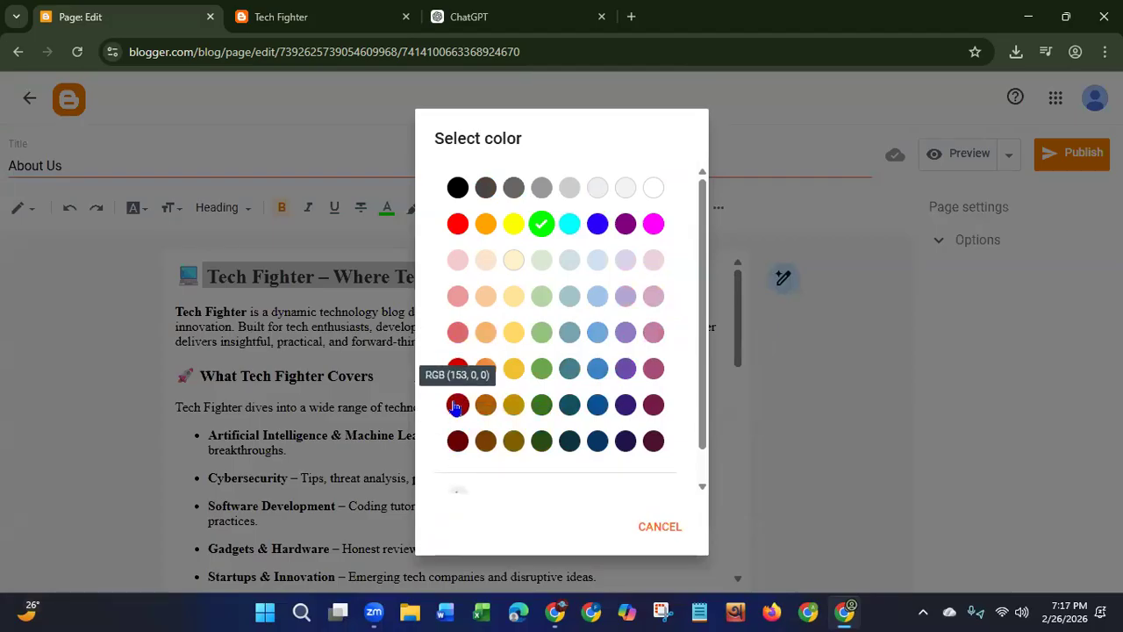
{"action": "left_click", "coordinate": [456, 403]}
{"action": "left_click", "coordinate": [482, 410]}
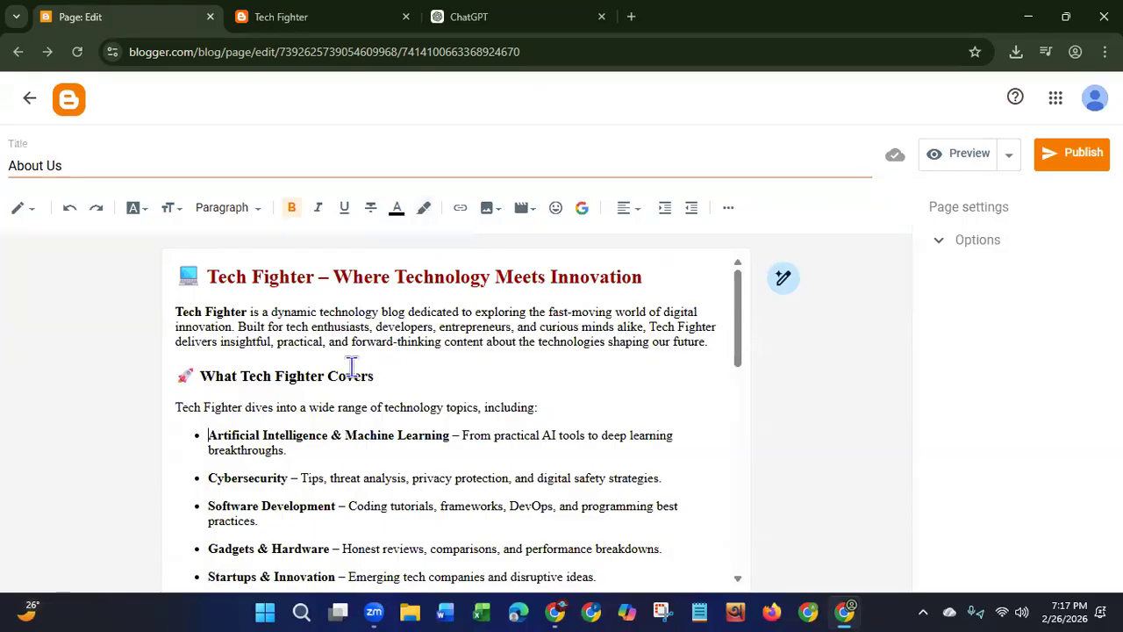
Step: Highlight the subheading "What Tech Fighter Covers" with a bright green background
{"action": "left_click", "coordinate": [386, 375]}
{"action": "left_click", "coordinate": [197, 375], "text": "shift"}
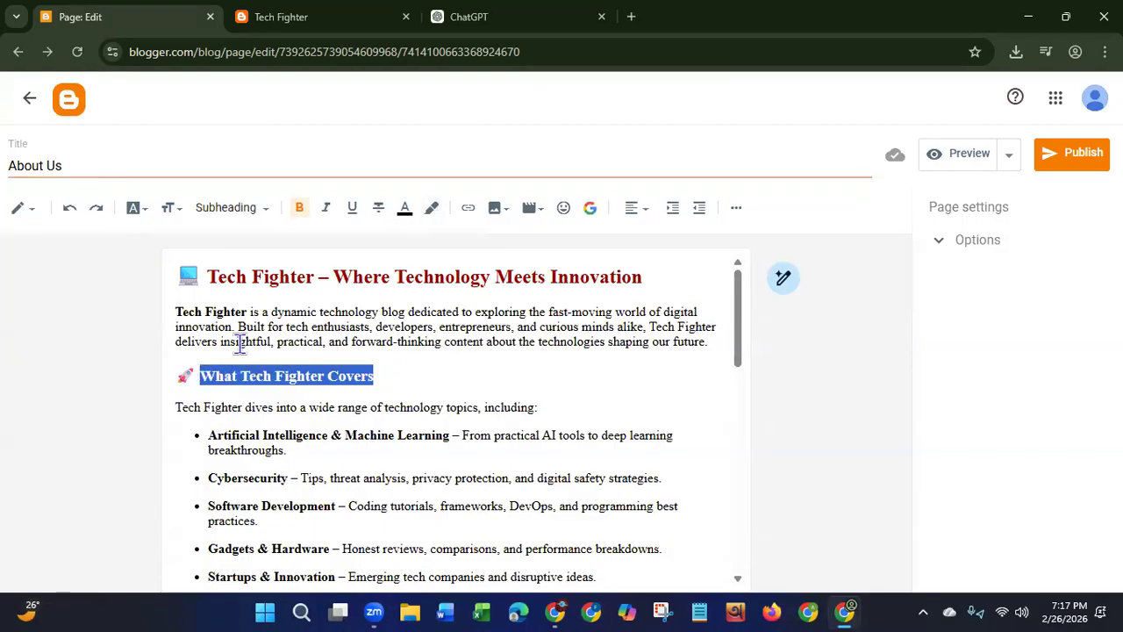
{"action": "left_click", "coordinate": [429, 208]}
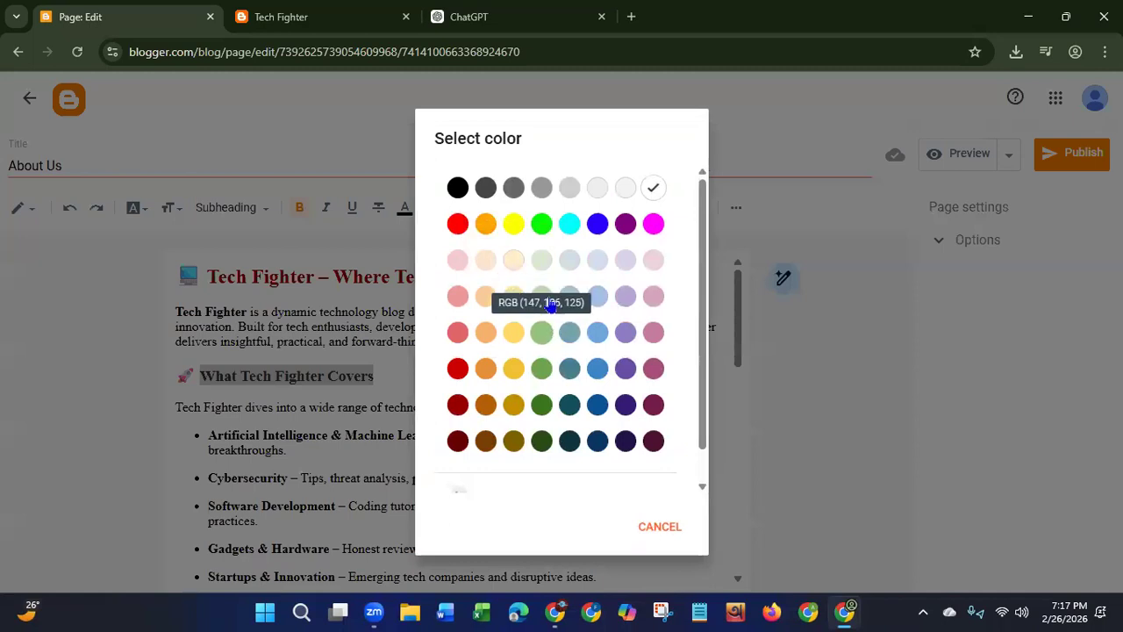
{"action": "left_click", "coordinate": [541, 223]}
{"action": "left_click", "coordinate": [520, 391]}
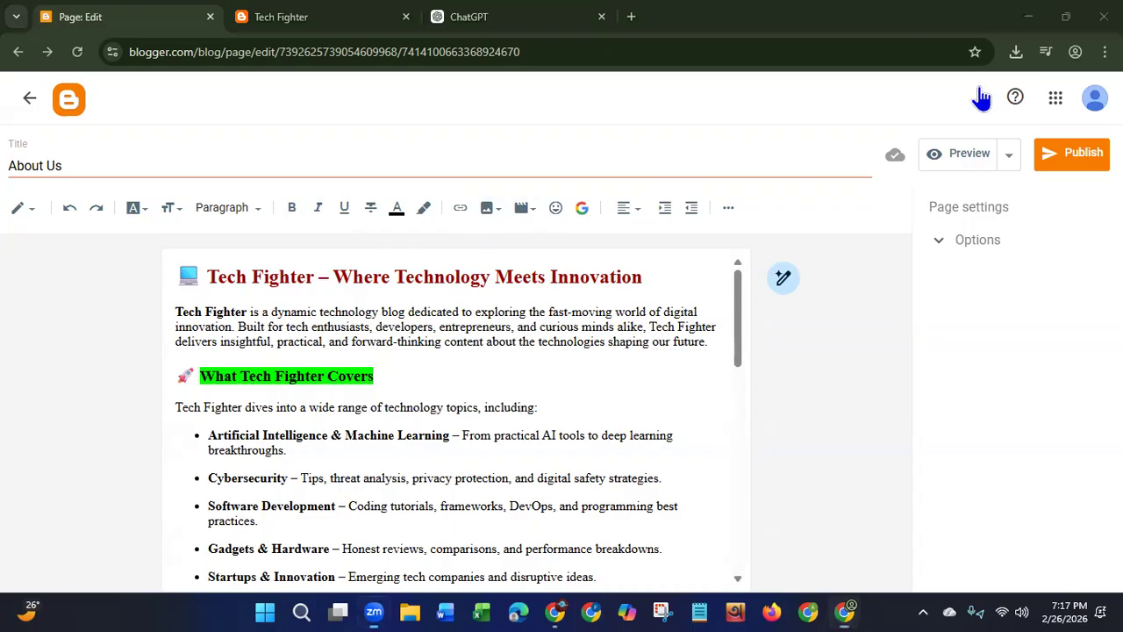
{"action": "left_click", "coordinate": [591, 606]}
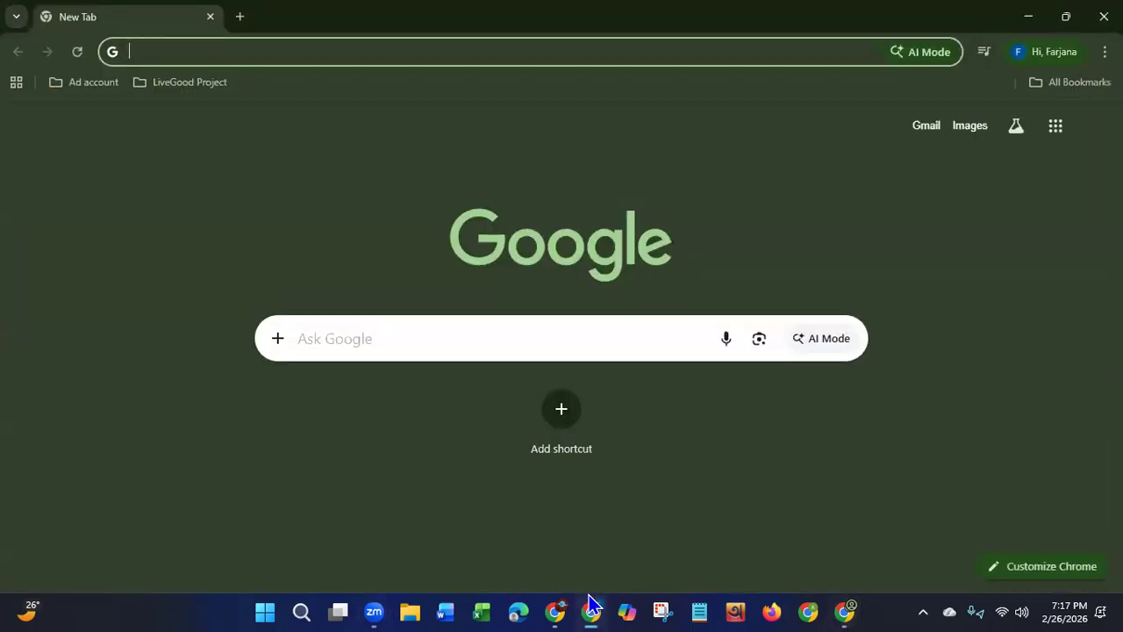
{"action": "left_click", "coordinate": [1037, 85]}
{"action": "left_click", "coordinate": [903, 183]}
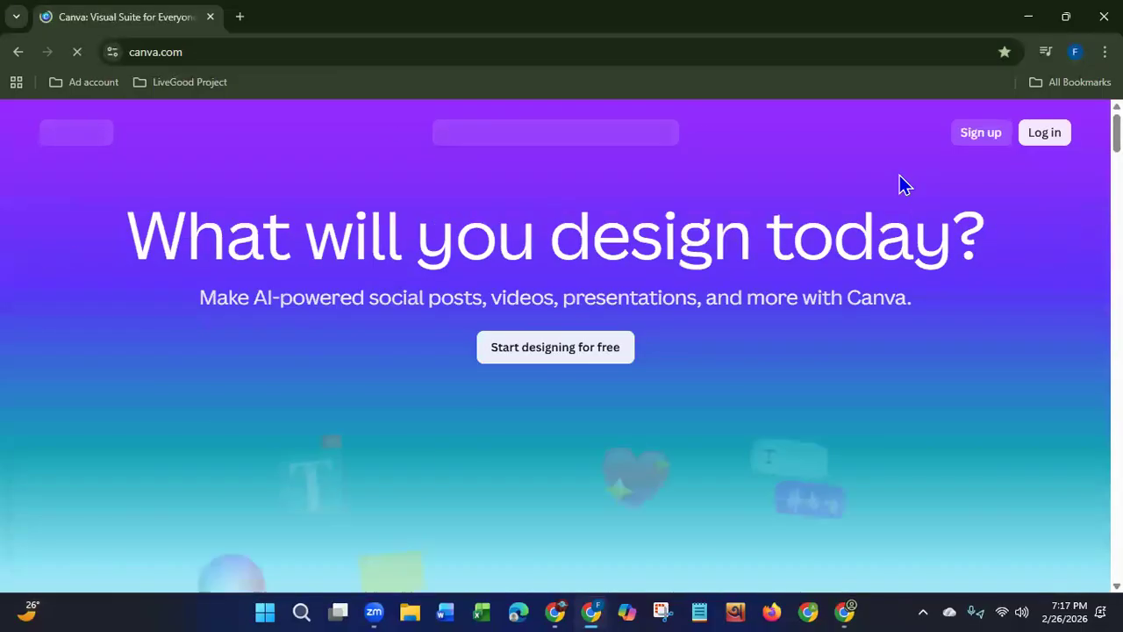
{"action": "left_click", "coordinate": [1103, 16]}
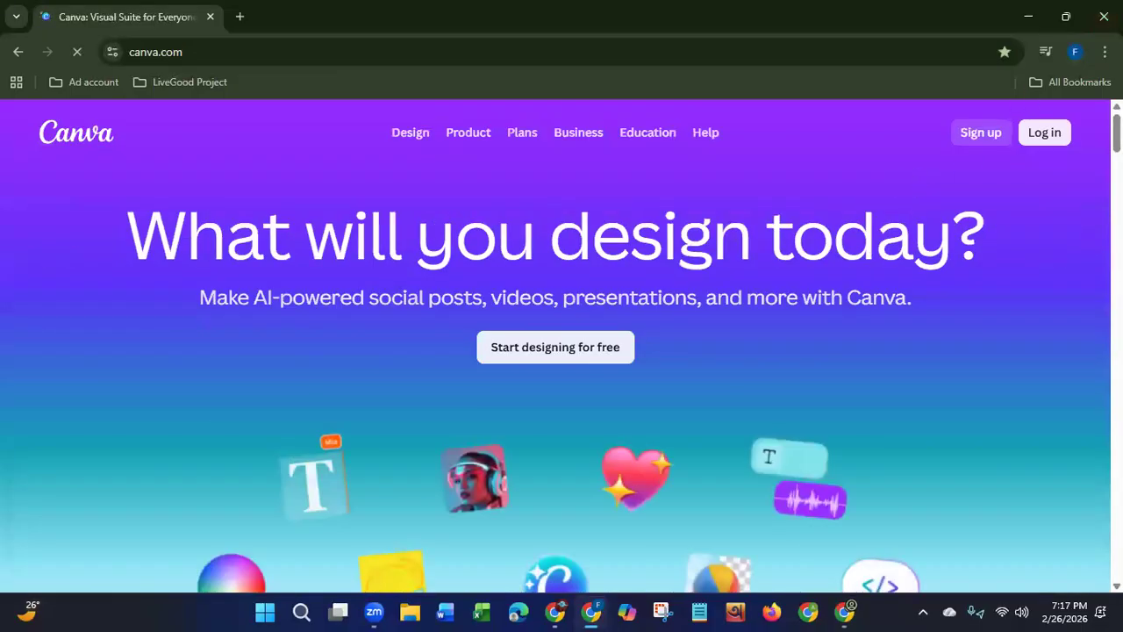
Step: Switch to Canva in Firefox and create a new Facebook Post (Square) design
{"action": "left_click", "coordinate": [769, 605]}
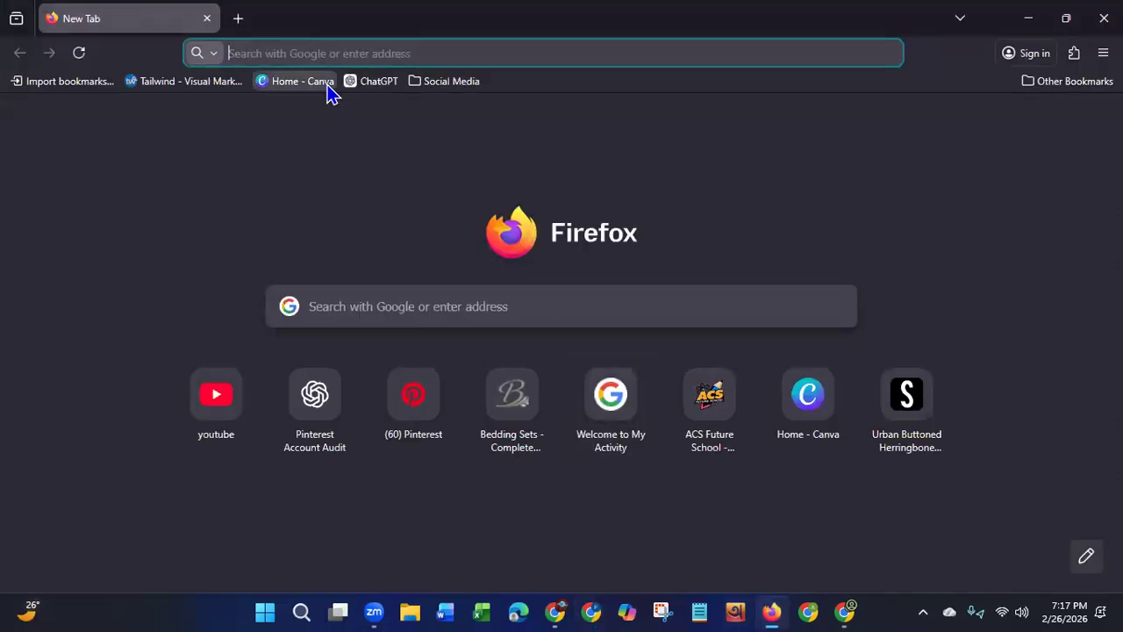
{"action": "left_click", "coordinate": [299, 81]}
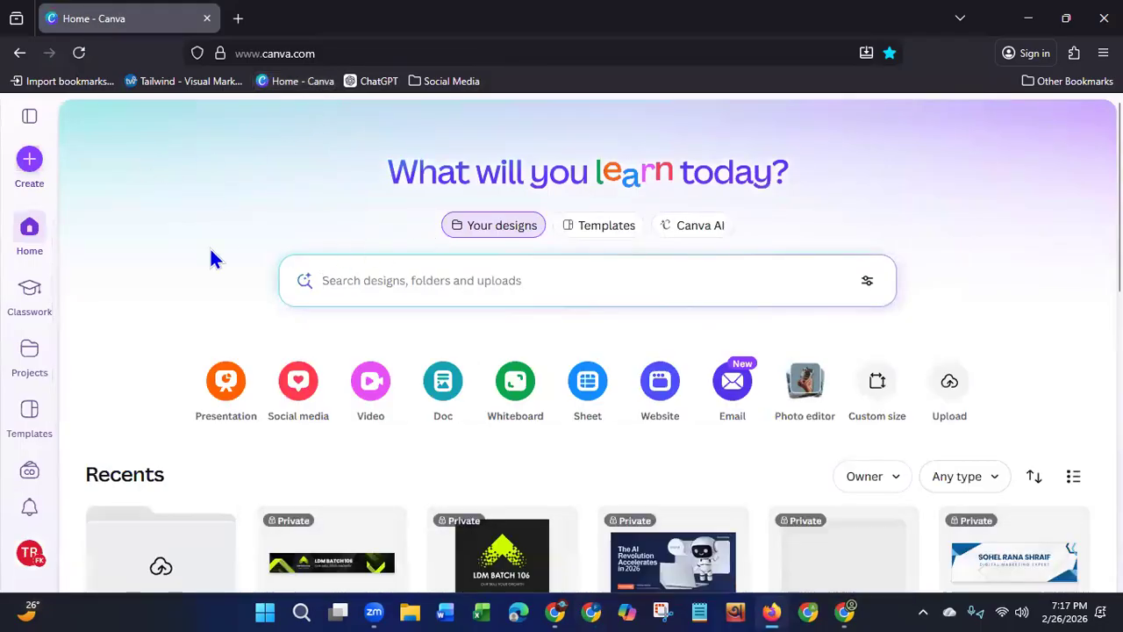
{"action": "left_click", "coordinate": [26, 166]}
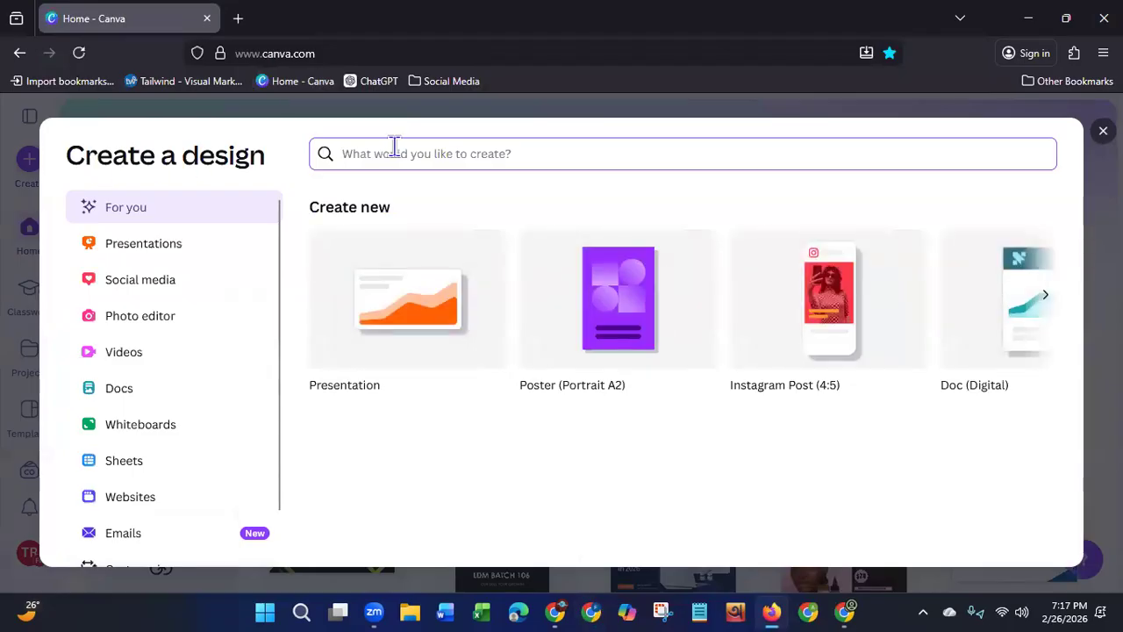
{"action": "type", "text": "face"}
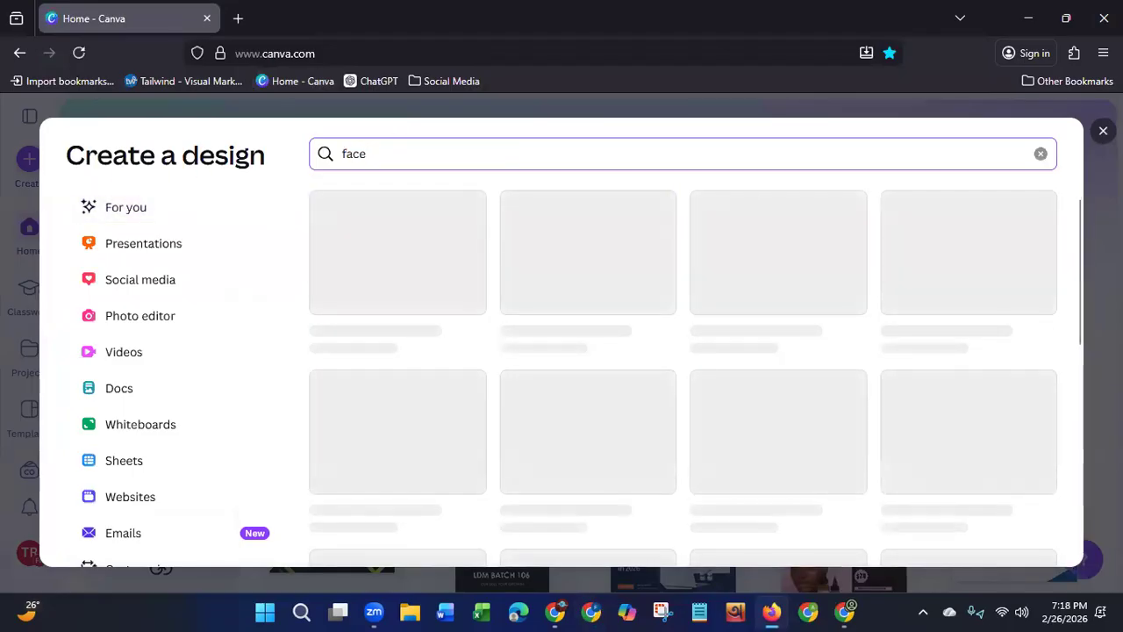
{"action": "type", "text": "book"}
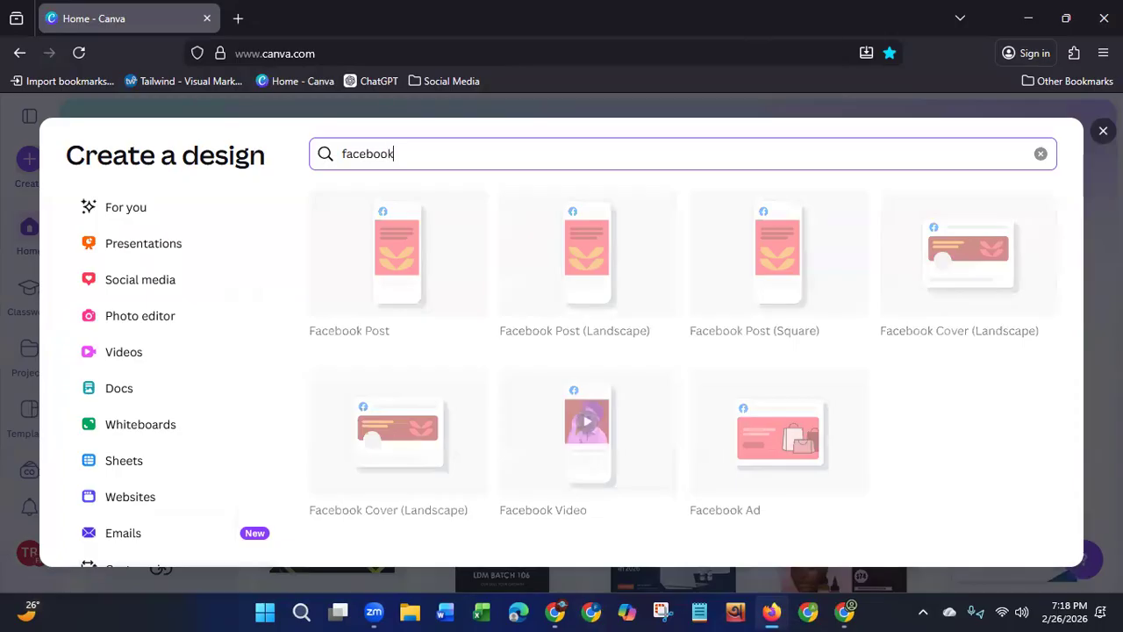
{"action": "left_click", "coordinate": [779, 299]}
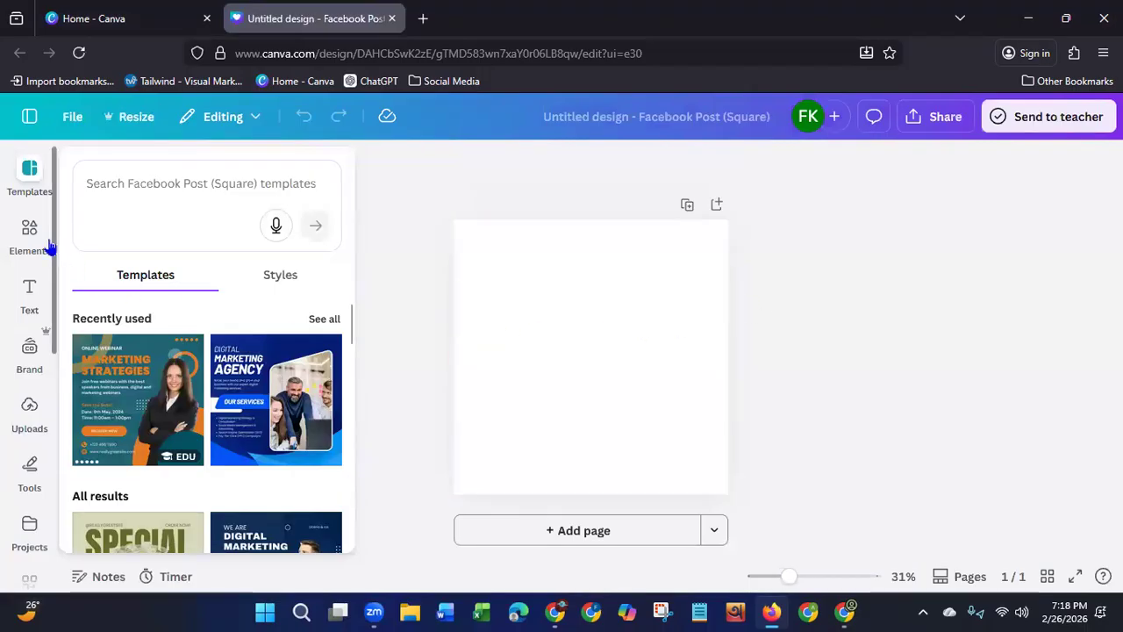
Step: Find templates for "technology" and apply the blue and yellow "IT technology & Solutions Service" template to the blank page
{"action": "left_click", "coordinate": [147, 187]}
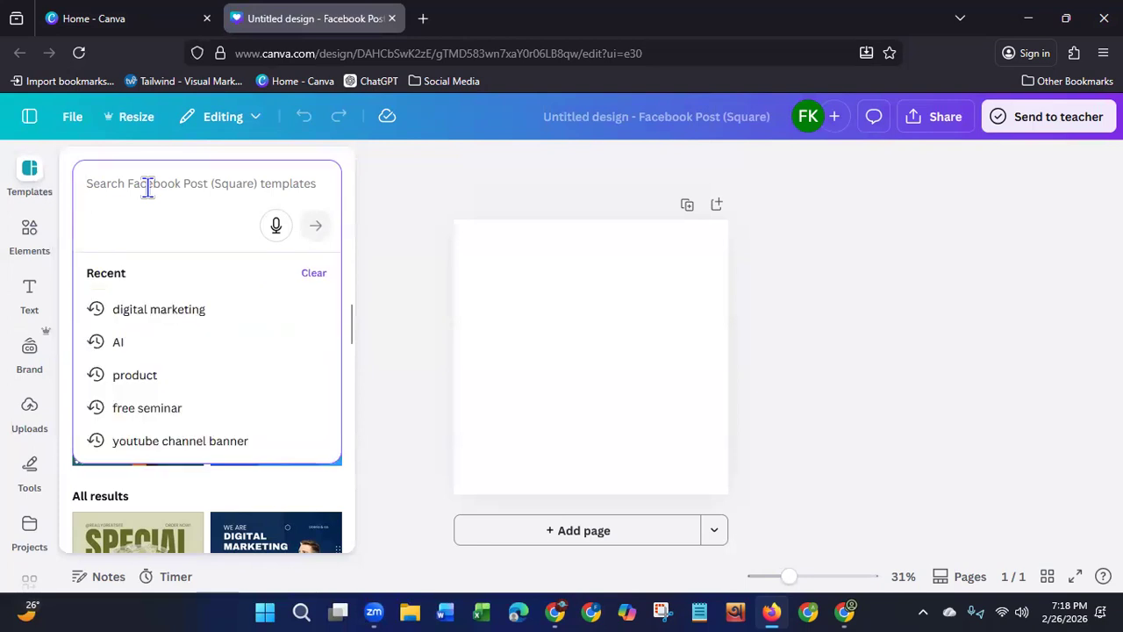
{"action": "type", "text": "tech"}
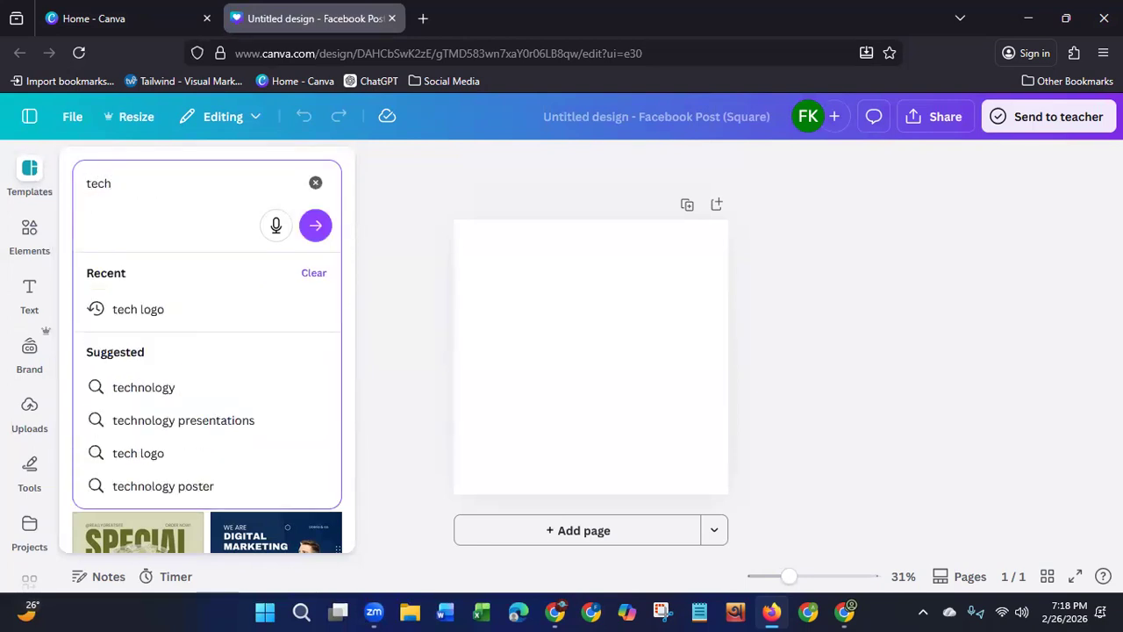
{"action": "left_click", "coordinate": [134, 386]}
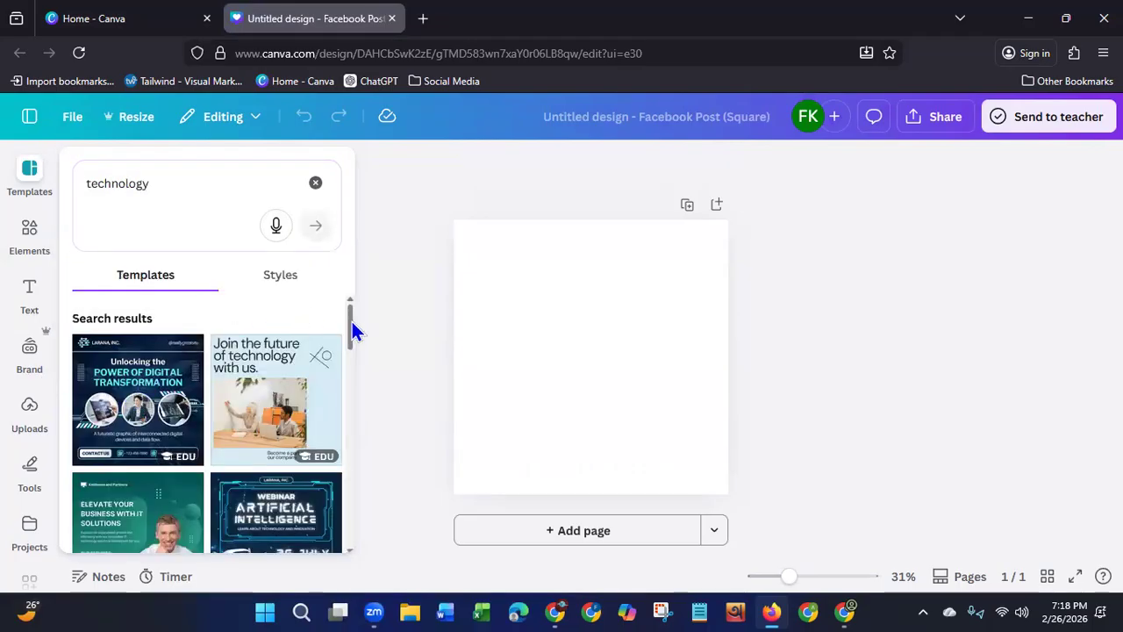
{"action": "left_click_drag", "start_coordinate": [354, 340], "coordinate": [355, 373]}
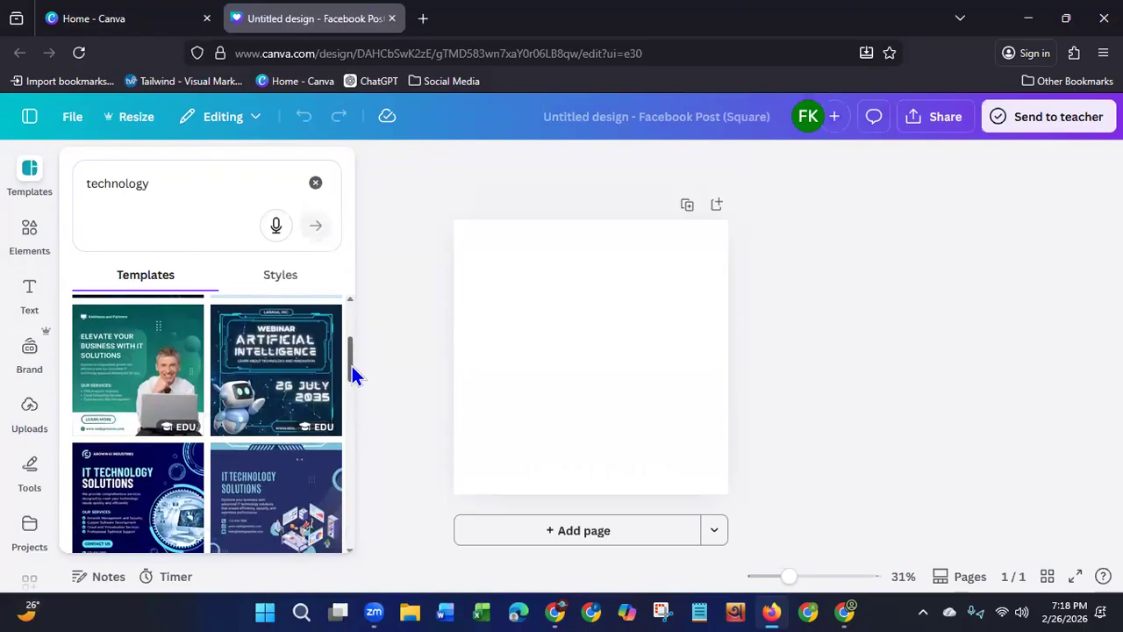
{"action": "left_click_drag", "start_coordinate": [352, 367], "coordinate": [348, 481]}
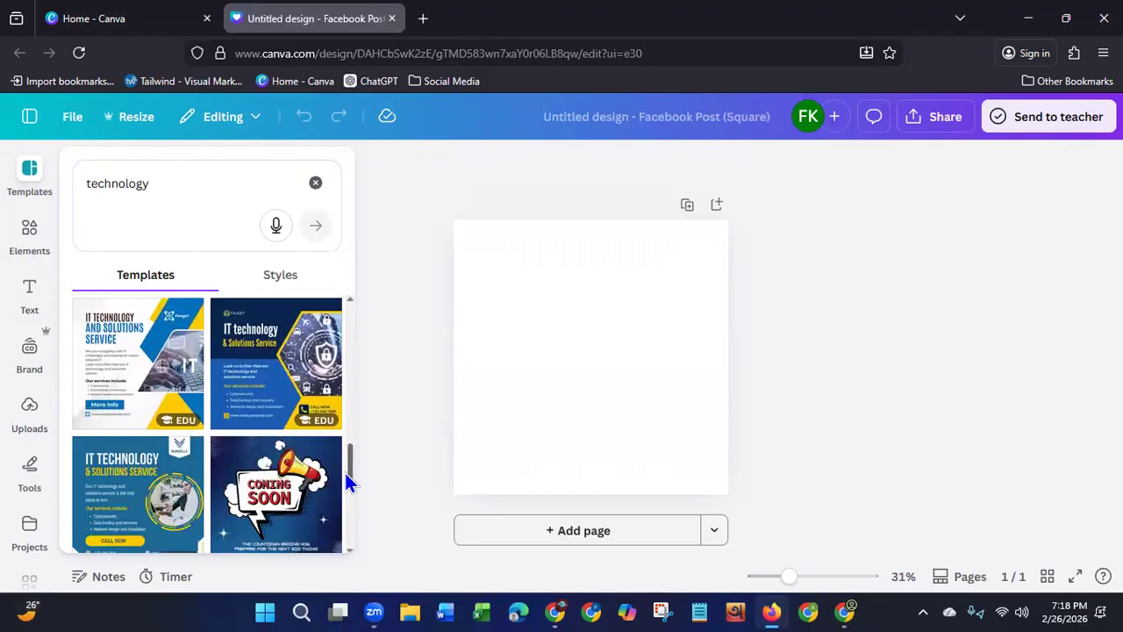
{"action": "left_click", "coordinate": [220, 392]}
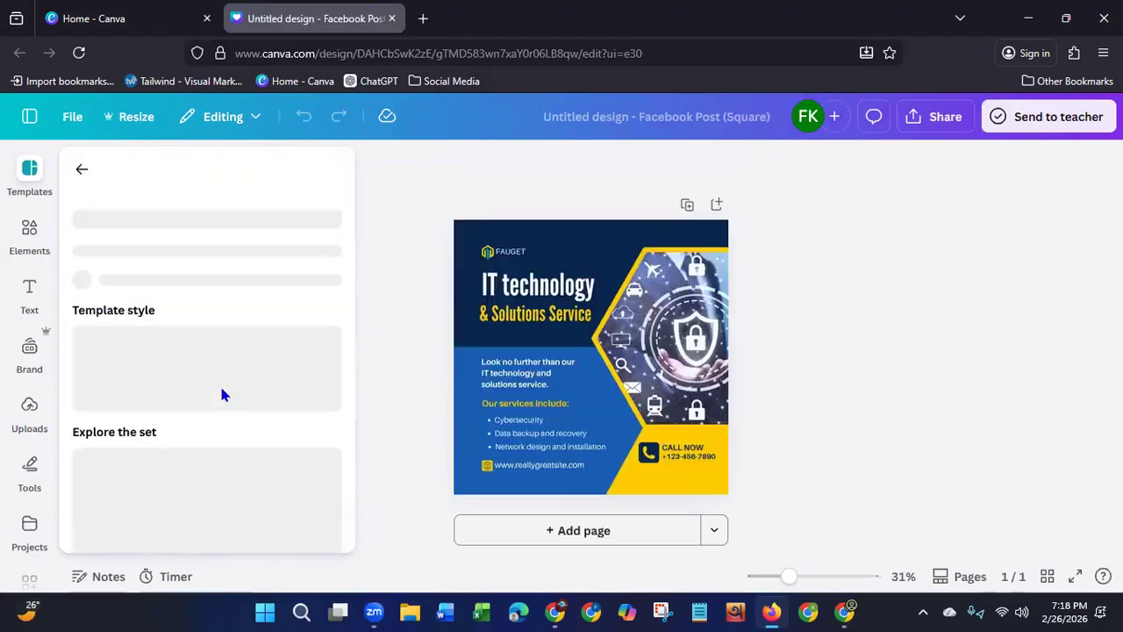
{"action": "left_click", "coordinate": [775, 402]}
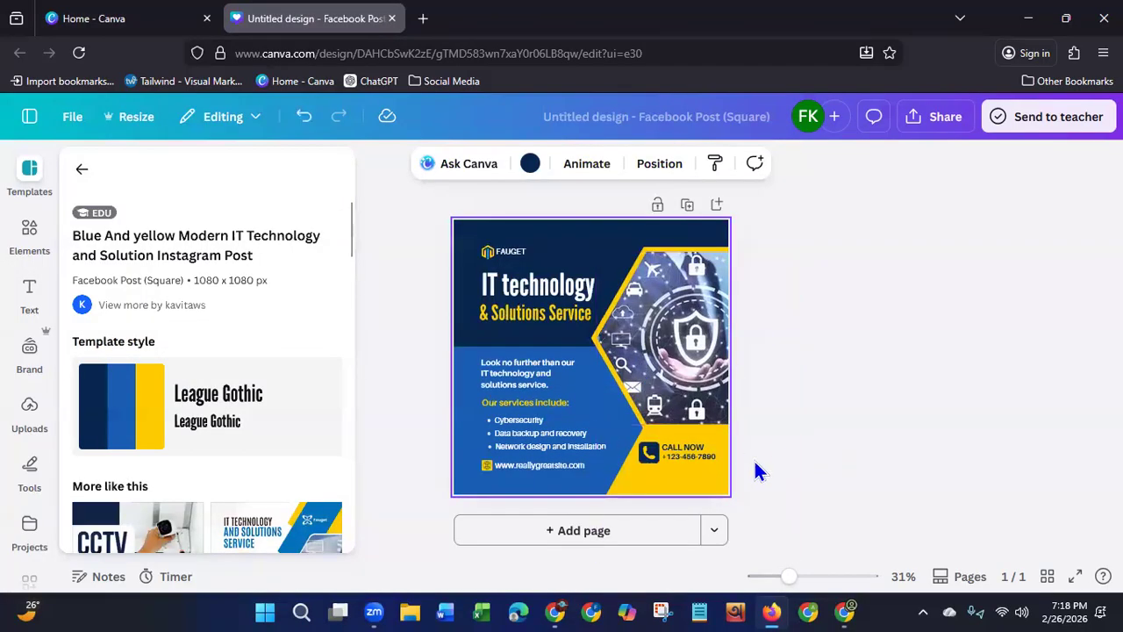
Step: Switch to the Blogger About Us page and copy the heading "Tech Fighter – Where Technology Meets Innovation"
{"action": "left_click", "coordinate": [843, 611]}
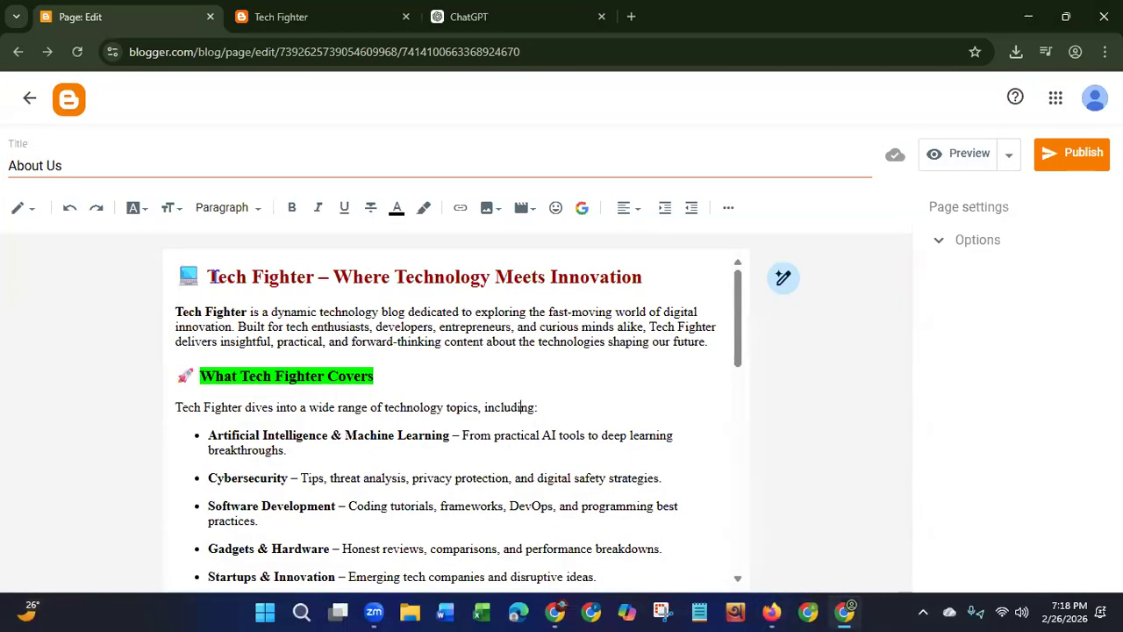
{"action": "left_click_drag", "start_coordinate": [207, 274], "coordinate": [637, 275]}
{"action": "right_click", "coordinate": [617, 279]}
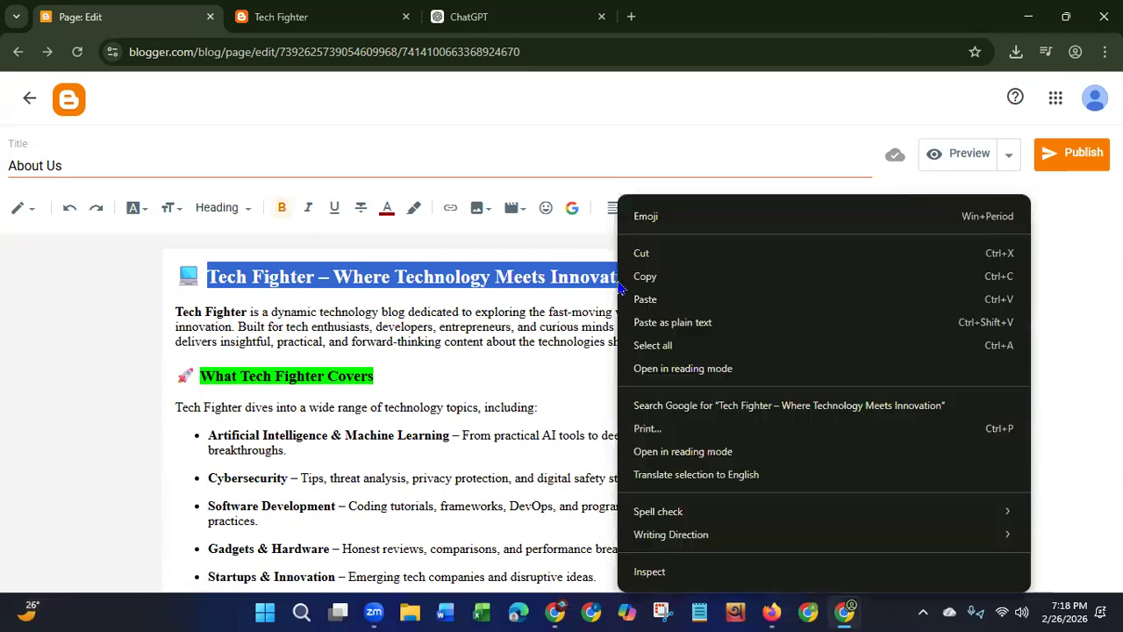
{"action": "left_click", "coordinate": [647, 278]}
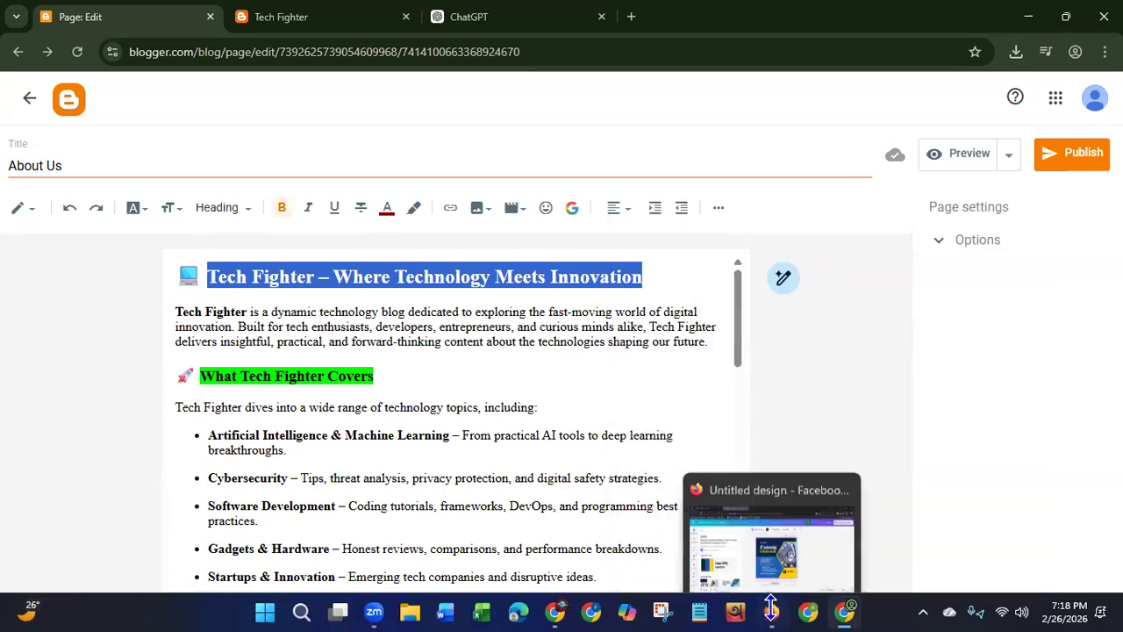
Step: Back in Canva, replace the yellow subtitle "& Solutions Service" with "Where Technology Meets Innovation" from the copied heading
{"action": "left_click", "coordinate": [771, 611]}
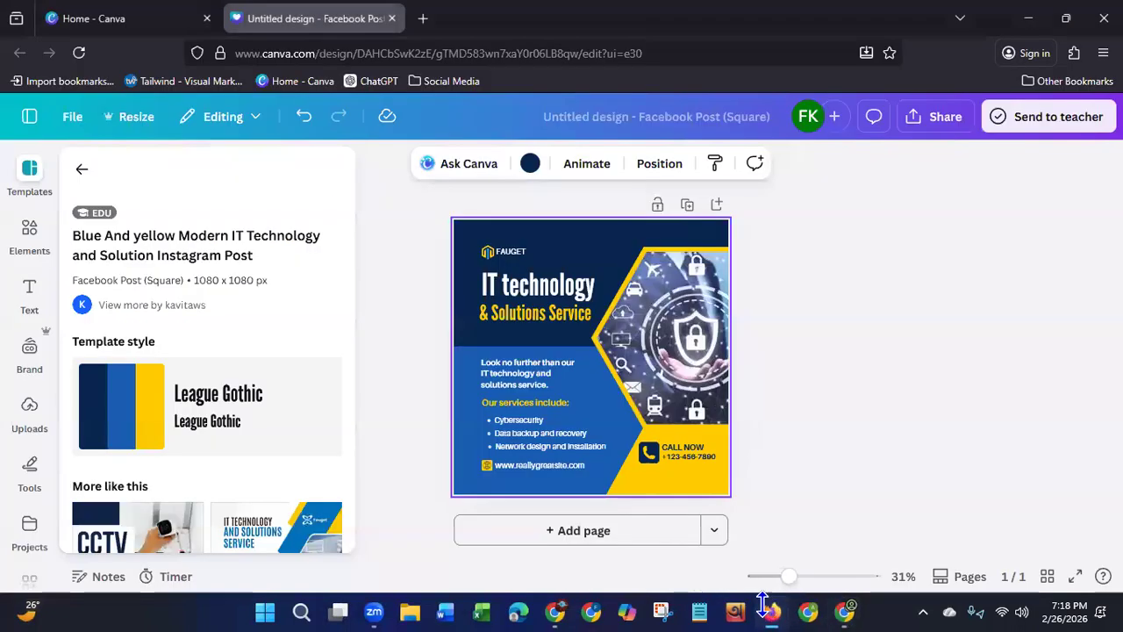
{"action": "left_click", "coordinate": [589, 323]}
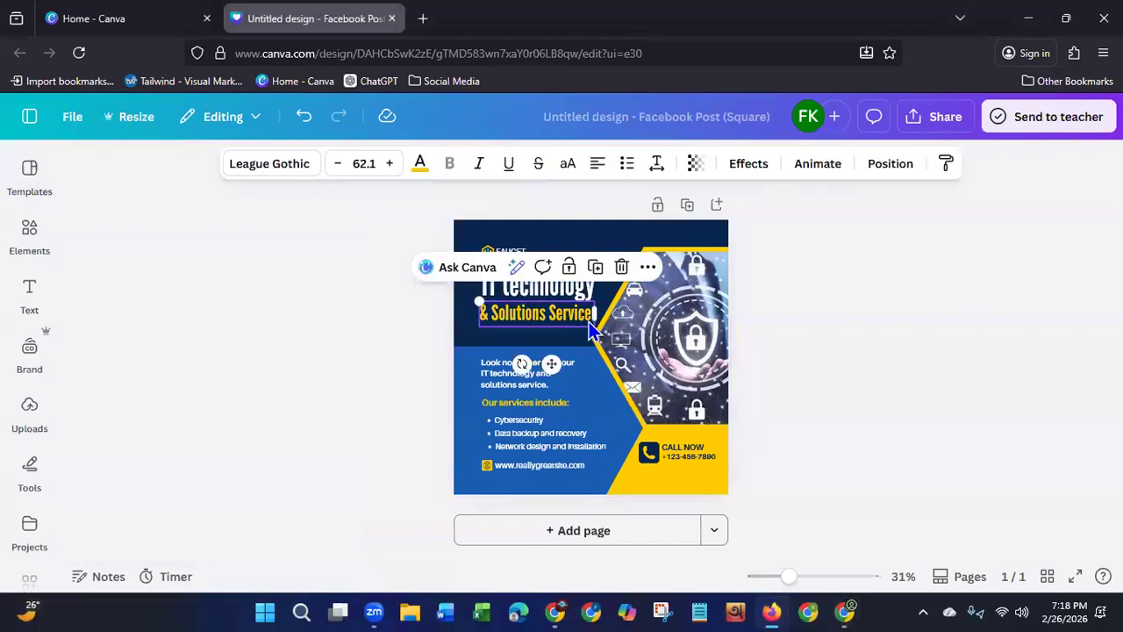
{"action": "double_click", "coordinate": [592, 323]}
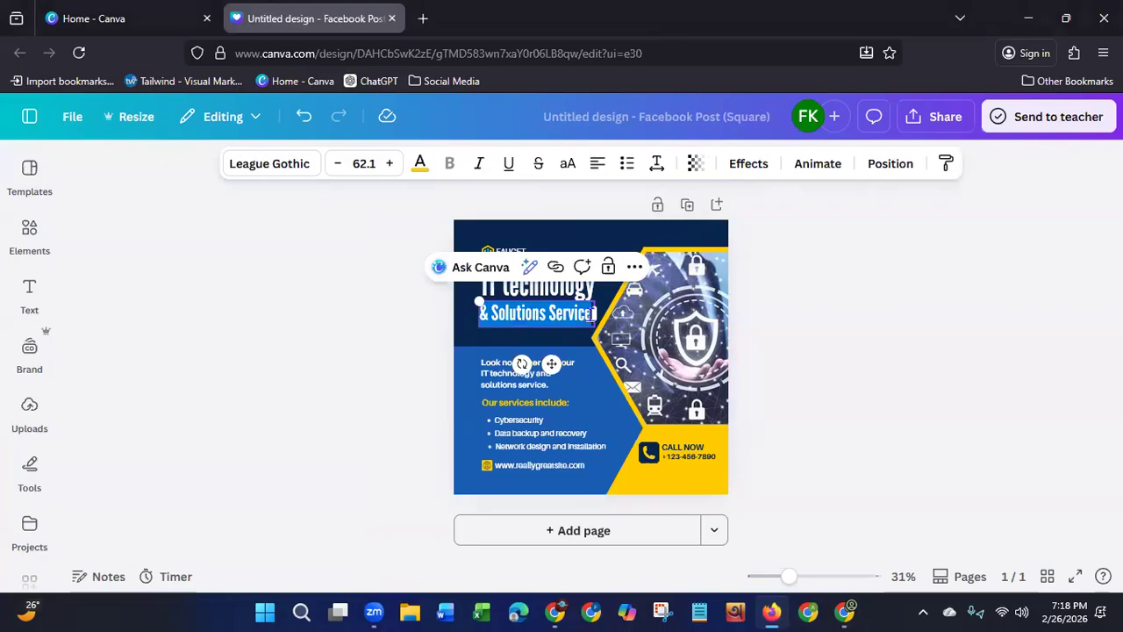
{"action": "key", "text": "ctrl+v"}
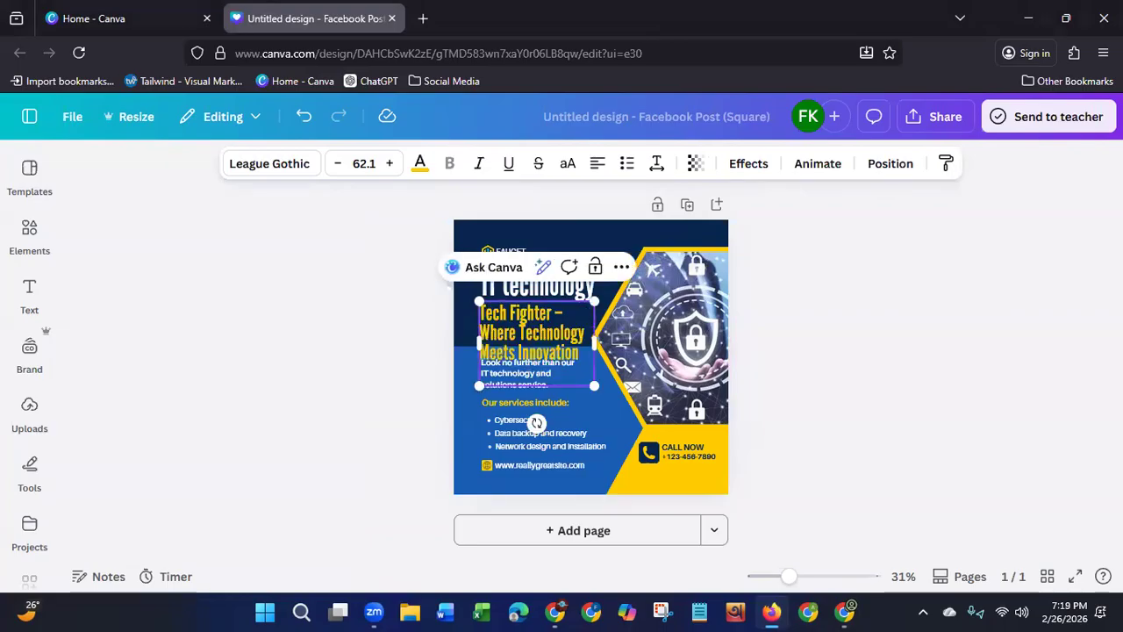
{"action": "left_click_drag", "start_coordinate": [567, 314], "coordinate": [474, 301]}
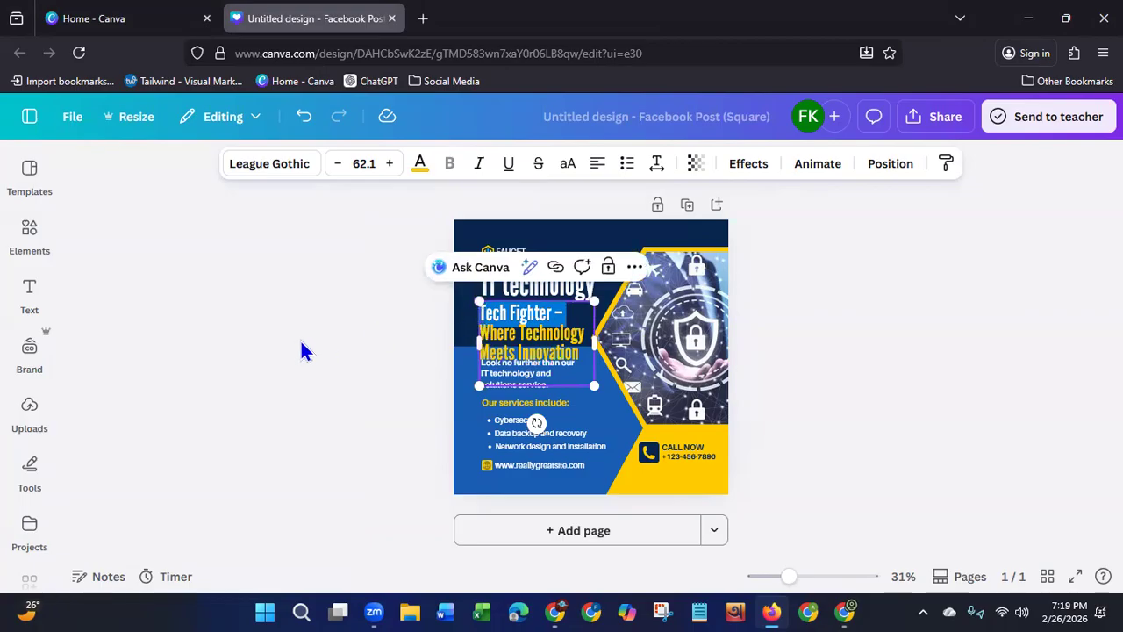
{"action": "key", "text": "BackSpace"}
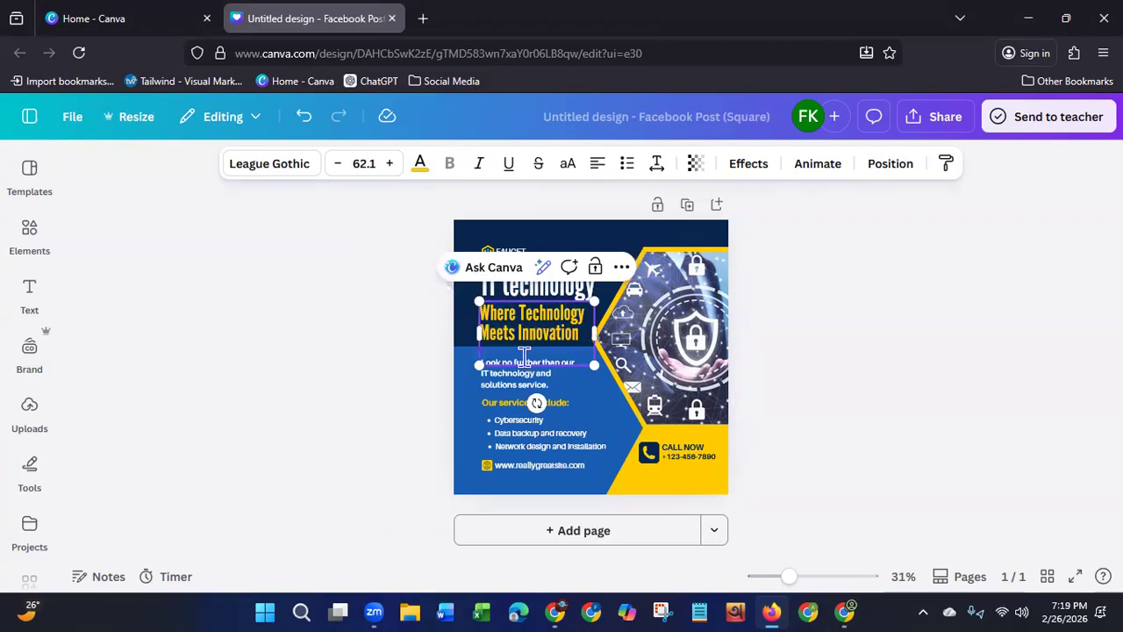
{"action": "left_click", "coordinate": [396, 286]}
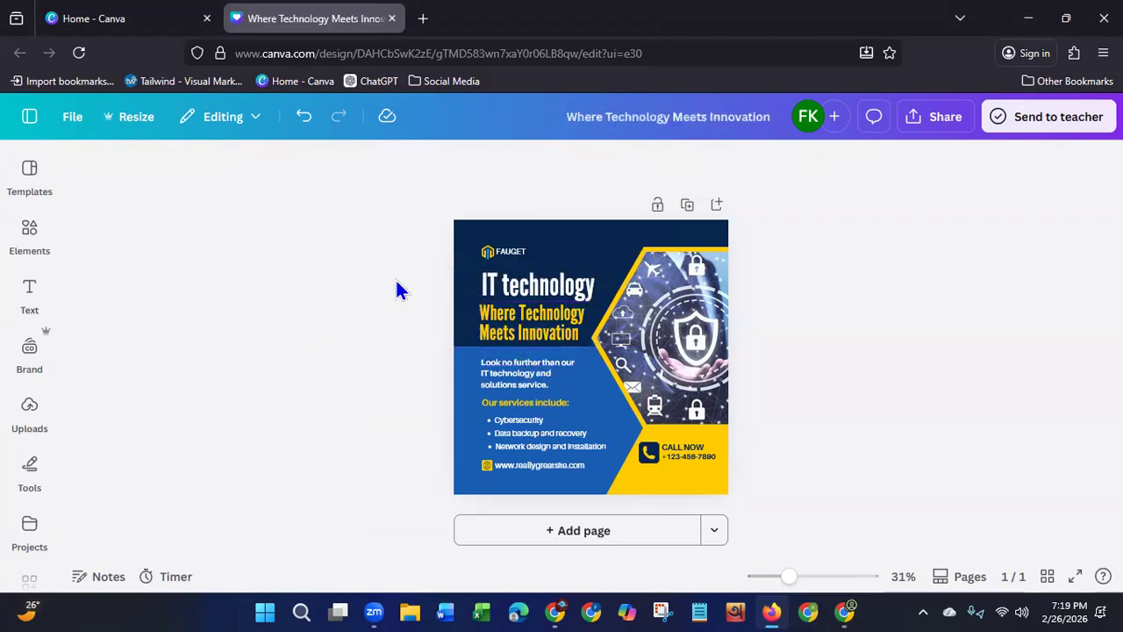
Step: Replace the white title "IT technology" with "Tech Fighter –"
{"action": "left_click", "coordinate": [599, 297]}
{"action": "left_click", "coordinate": [597, 286]}
{"action": "key", "text": "BackSpace"}
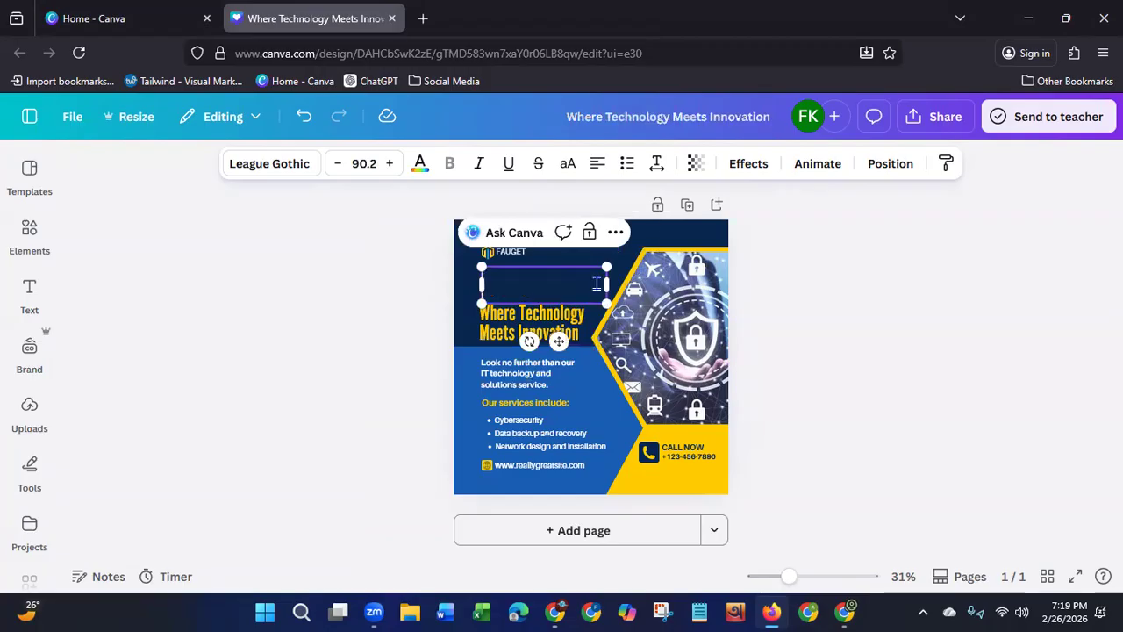
{"action": "key", "text": "ctrl+v"}
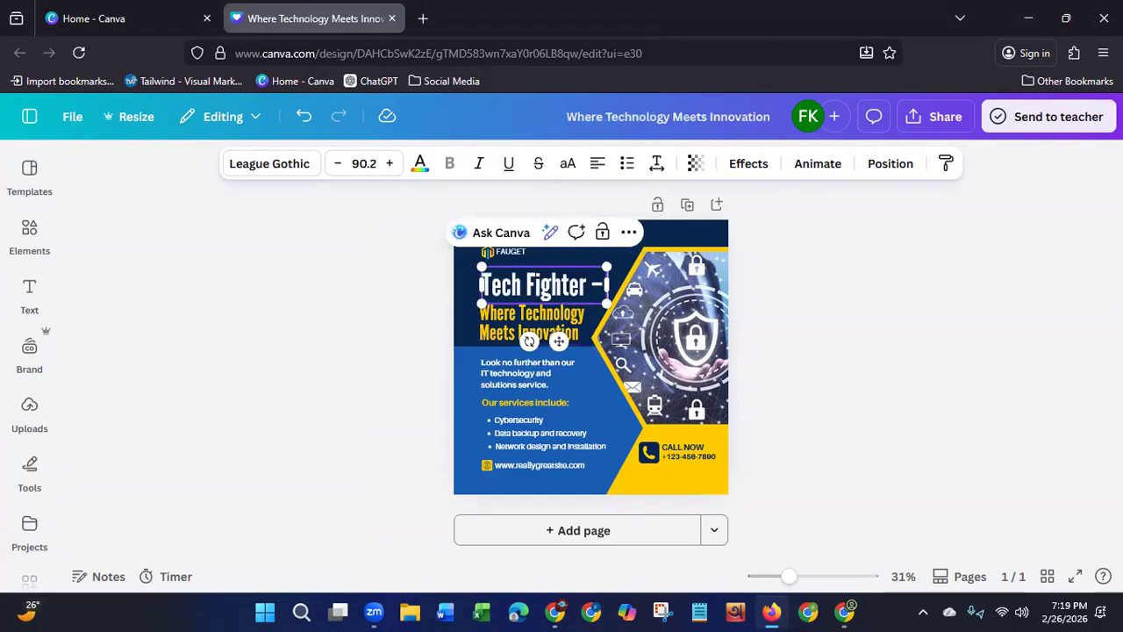
{"action": "left_click", "coordinate": [408, 276]}
Step: Remove the small logo icon and the "FAUGET" text above the title
{"action": "left_click", "coordinate": [483, 263]}
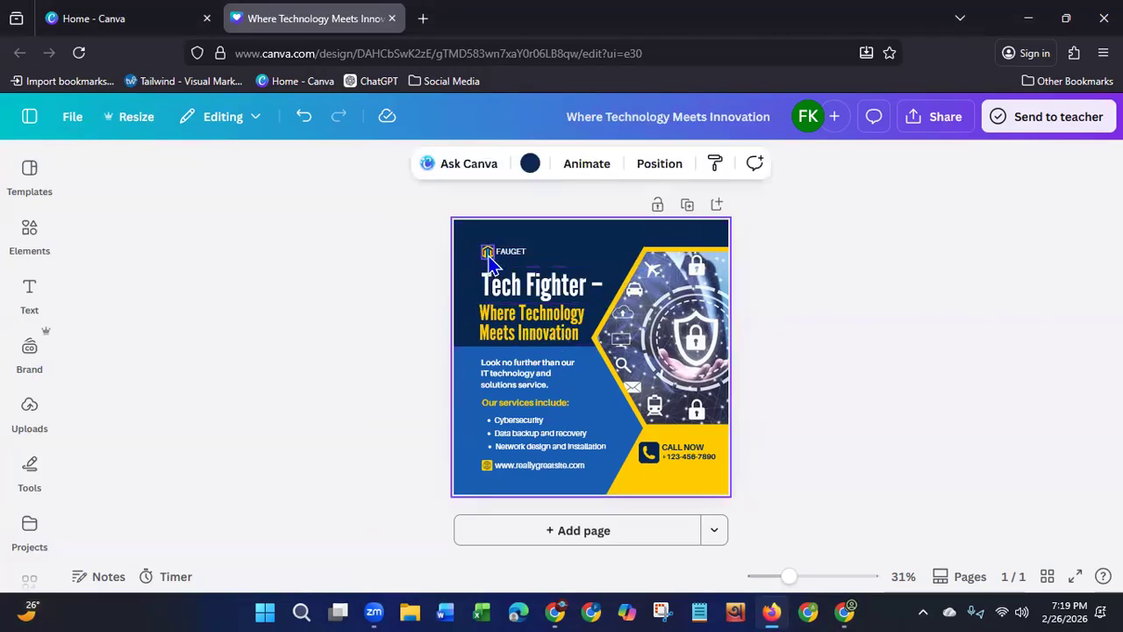
{"action": "left_click", "coordinate": [488, 256]}
{"action": "key", "text": "Escape"}
{"action": "left_click", "coordinate": [503, 261]}
{"action": "key", "text": "Escape"}
Step: Move the "Tech Fighter –" title and the yellow subtitle slightly up in the dark blue area
{"action": "left_click", "coordinate": [517, 296]}
{"action": "left_click_drag", "start_coordinate": [517, 297], "coordinate": [513, 284]}
{"action": "left_click", "coordinate": [492, 324]}
{"action": "left_click_drag", "start_coordinate": [492, 324], "coordinate": [489, 311]}
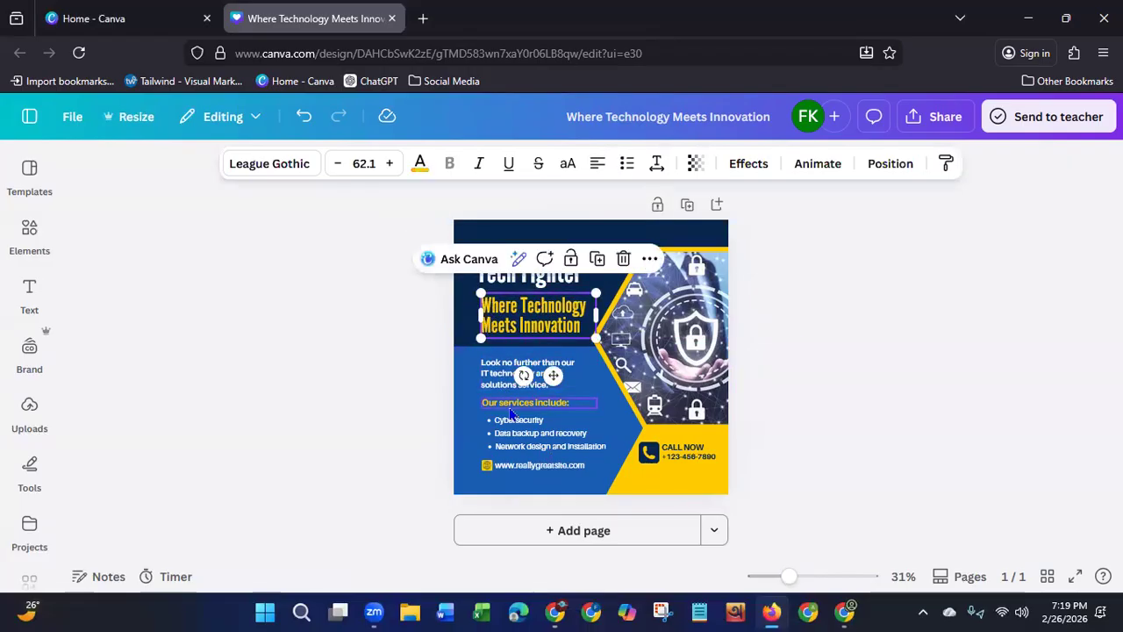
{"action": "left_click", "coordinate": [360, 417]}
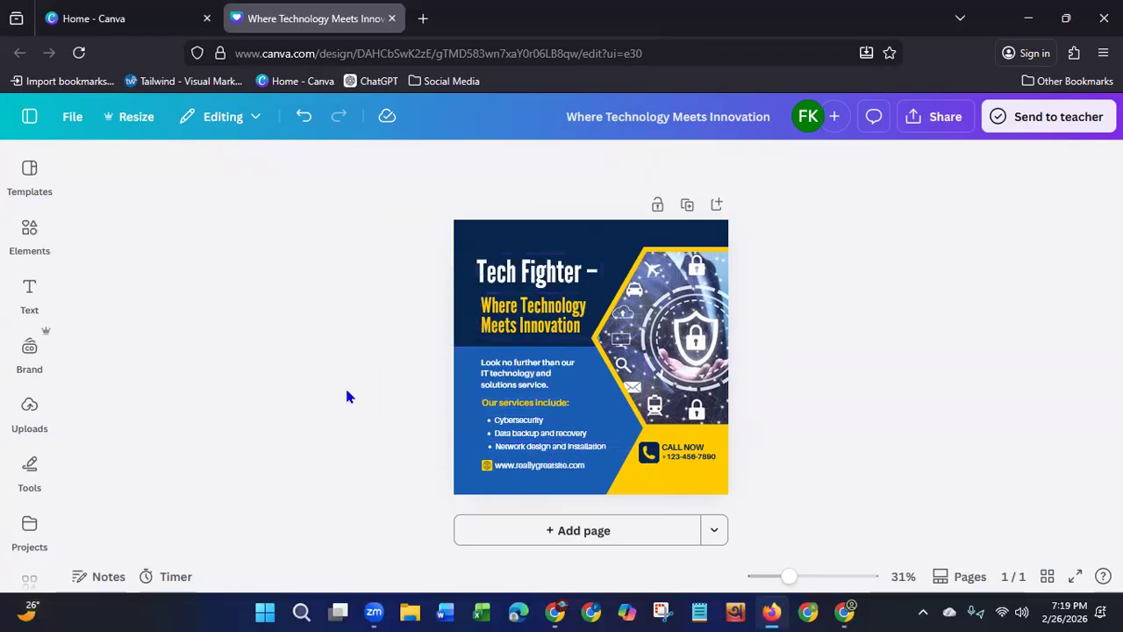
Step: Delete the phone number, the "CALL NOW" text and the phone icon from the yellow corner
{"action": "left_click", "coordinate": [687, 458]}
{"action": "key", "text": "Delete"}
{"action": "left_click", "coordinate": [693, 449]}
{"action": "key", "text": "Delete"}
{"action": "left_click", "coordinate": [653, 461]}
{"action": "key", "text": "Delete"}
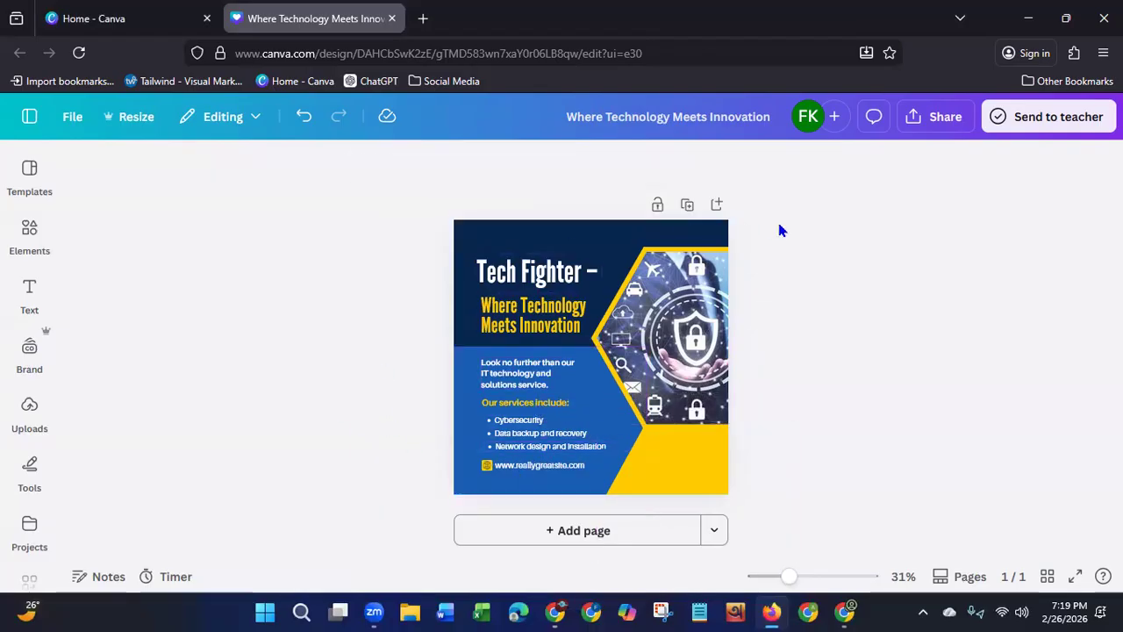
Step: Download the design as a JPG image
{"action": "left_click", "coordinate": [939, 123]}
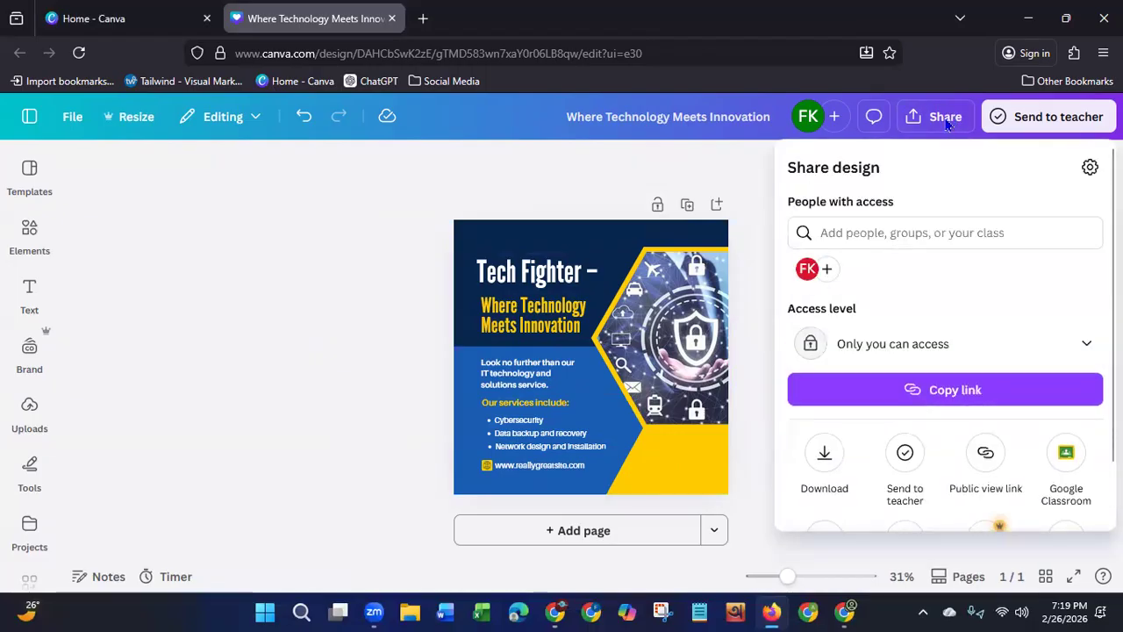
{"action": "left_click", "coordinate": [823, 454]}
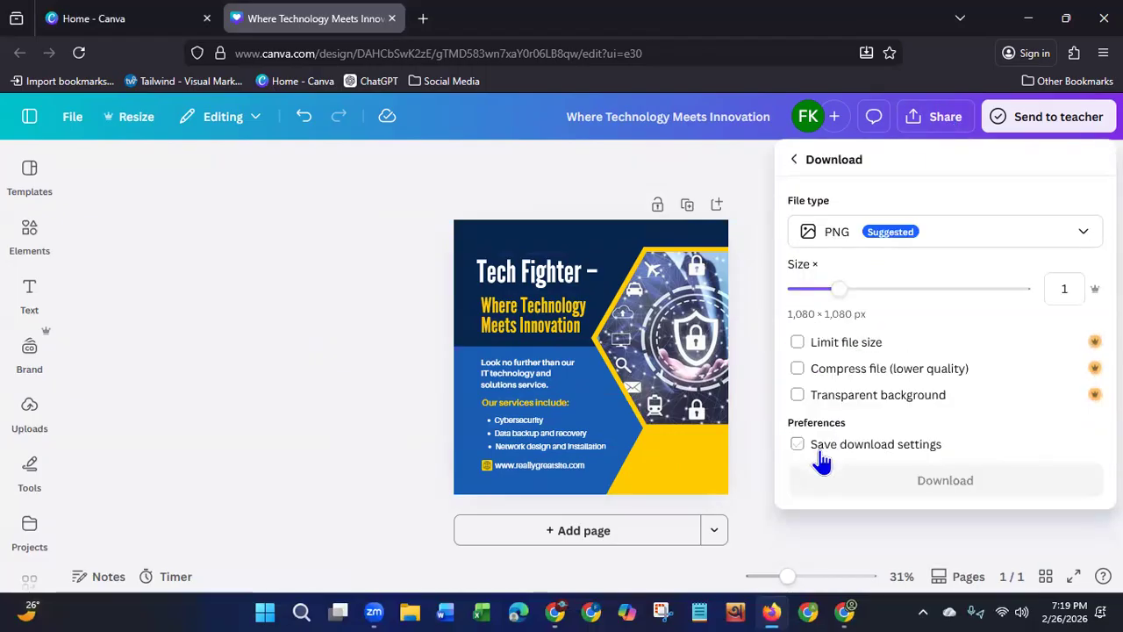
{"action": "left_click", "coordinate": [948, 246]}
{"action": "left_click", "coordinate": [830, 295]}
{"action": "left_click_drag", "start_coordinate": [965, 363], "coordinate": [1040, 367]}
{"action": "left_click", "coordinate": [960, 505]}
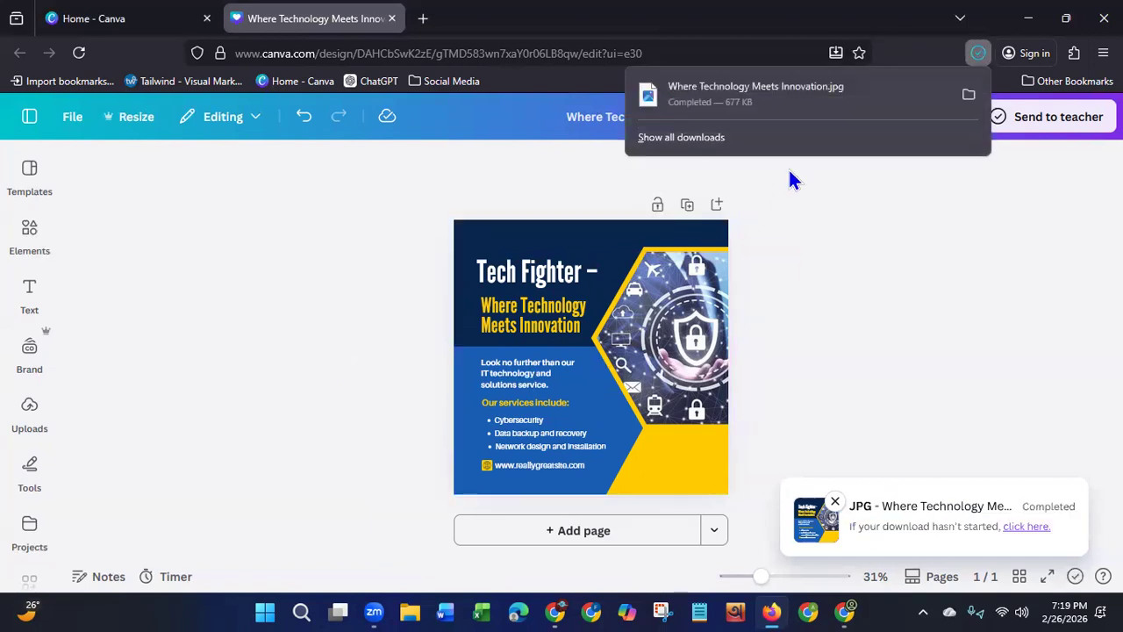
Step: Switch to the Blogger About Us page and insert the downloaded "Where Technology Meets Innovation" image from the Downloads folder above the title heading
{"action": "left_click", "coordinate": [844, 607]}
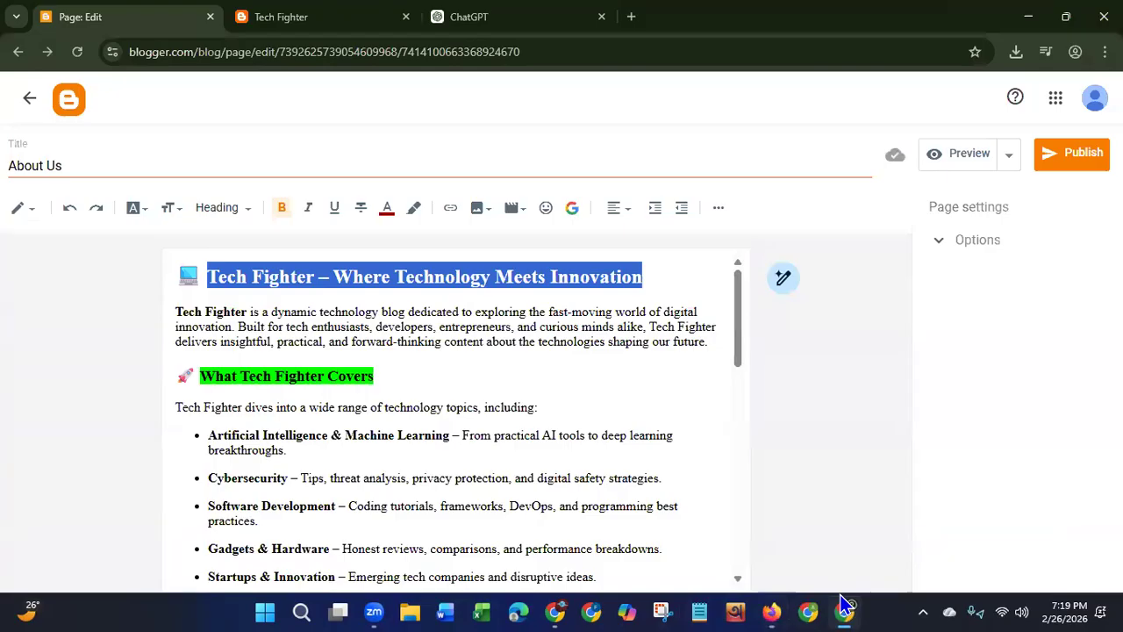
{"action": "left_click", "coordinate": [654, 313]}
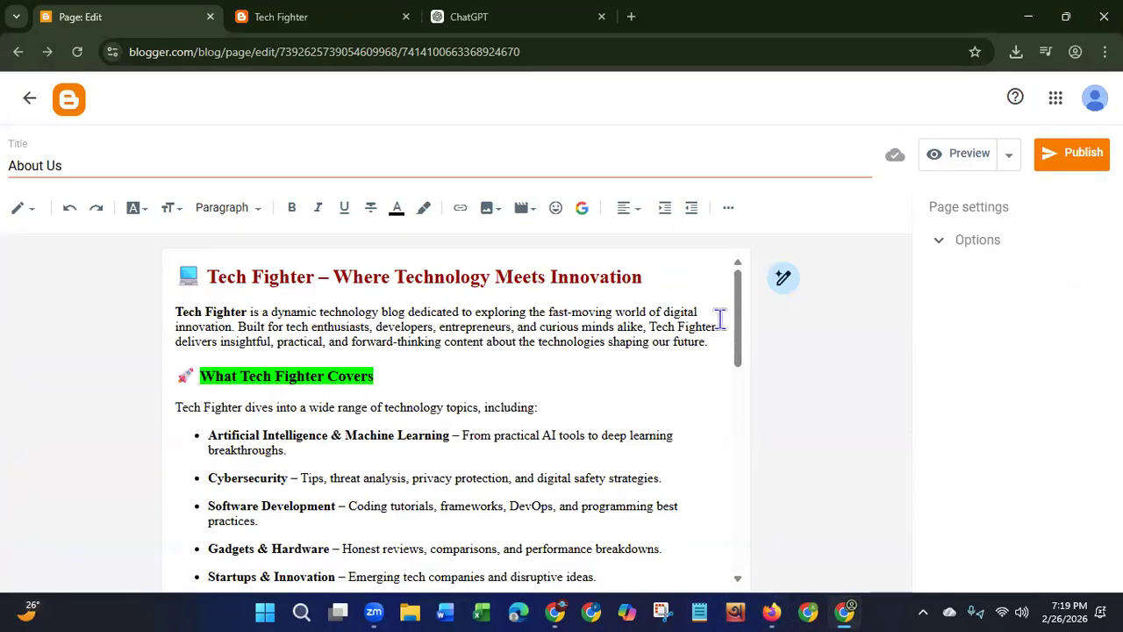
{"action": "left_click", "coordinate": [182, 269]}
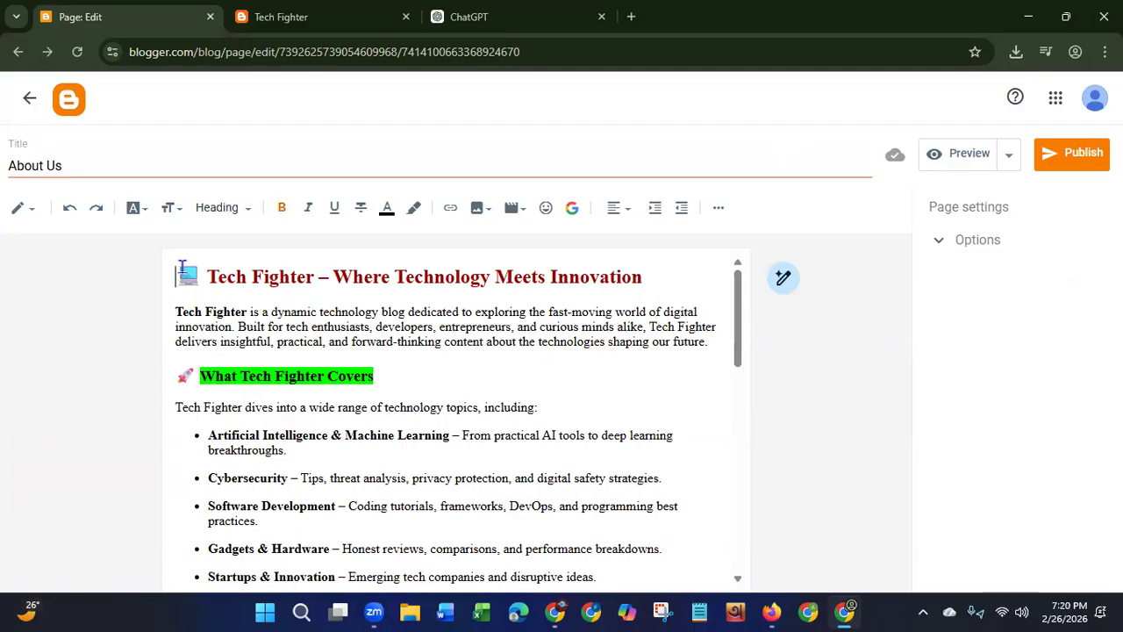
{"action": "left_click", "coordinate": [476, 209]}
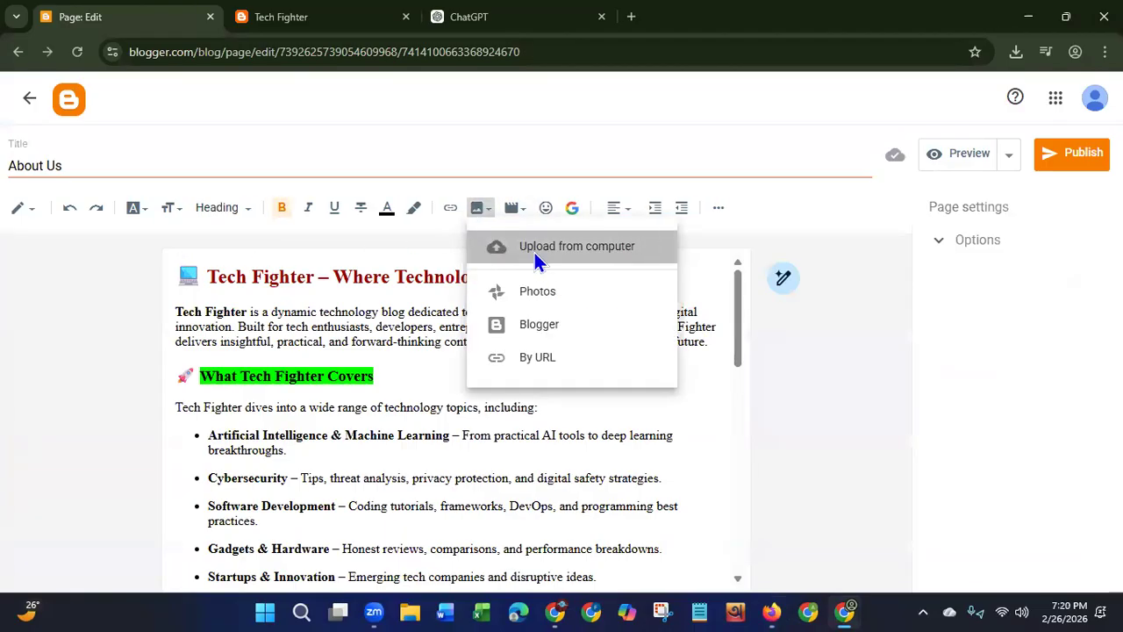
{"action": "left_click", "coordinate": [535, 250]}
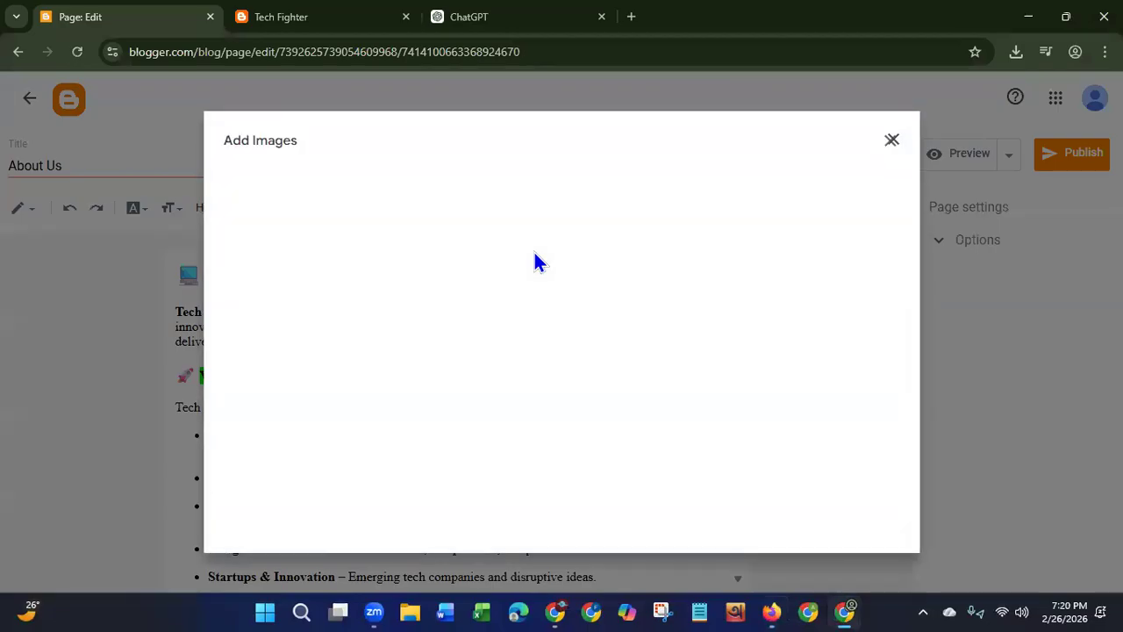
{"action": "left_click", "coordinate": [543, 418]}
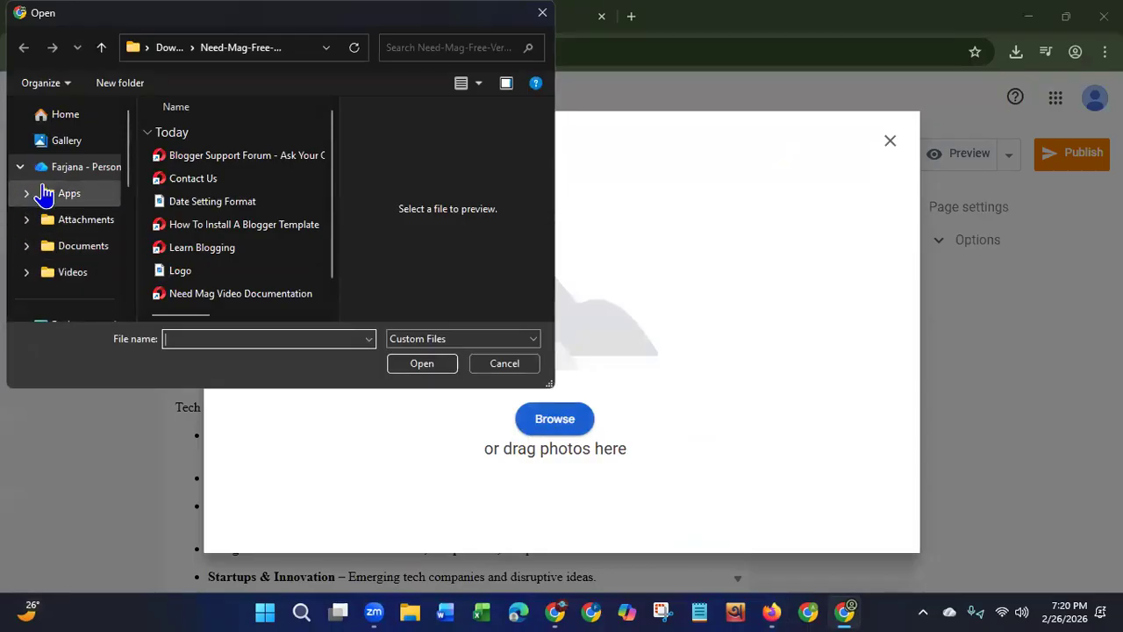
{"action": "scroll", "coordinate": [129, 211], "scroll_direction": "down", "scroll_amount": 2}
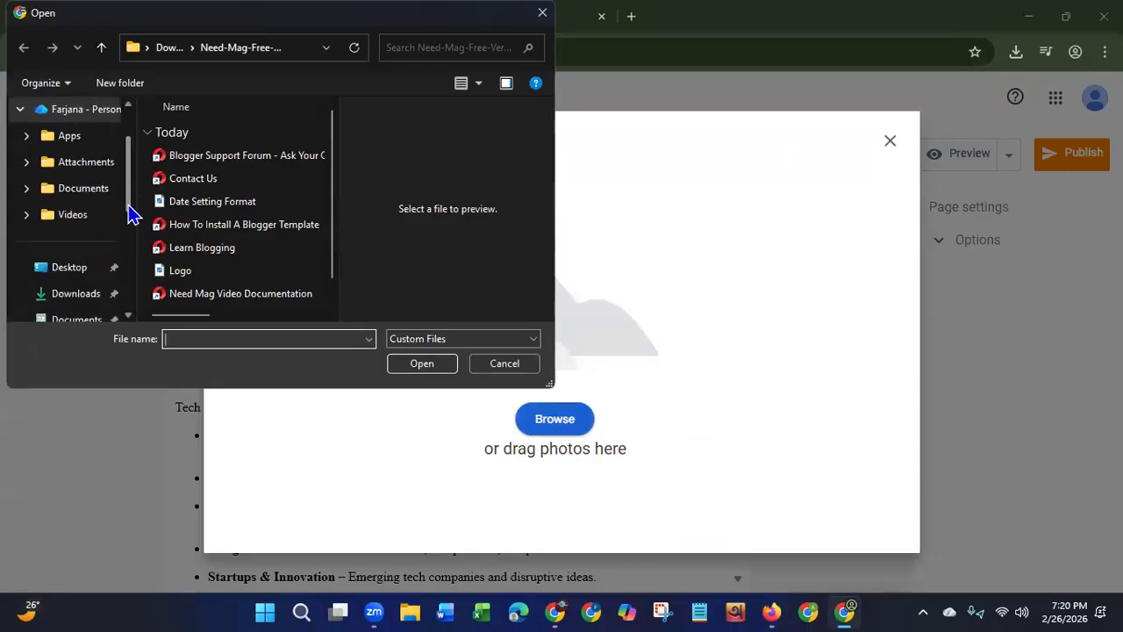
{"action": "left_click", "coordinate": [85, 250]}
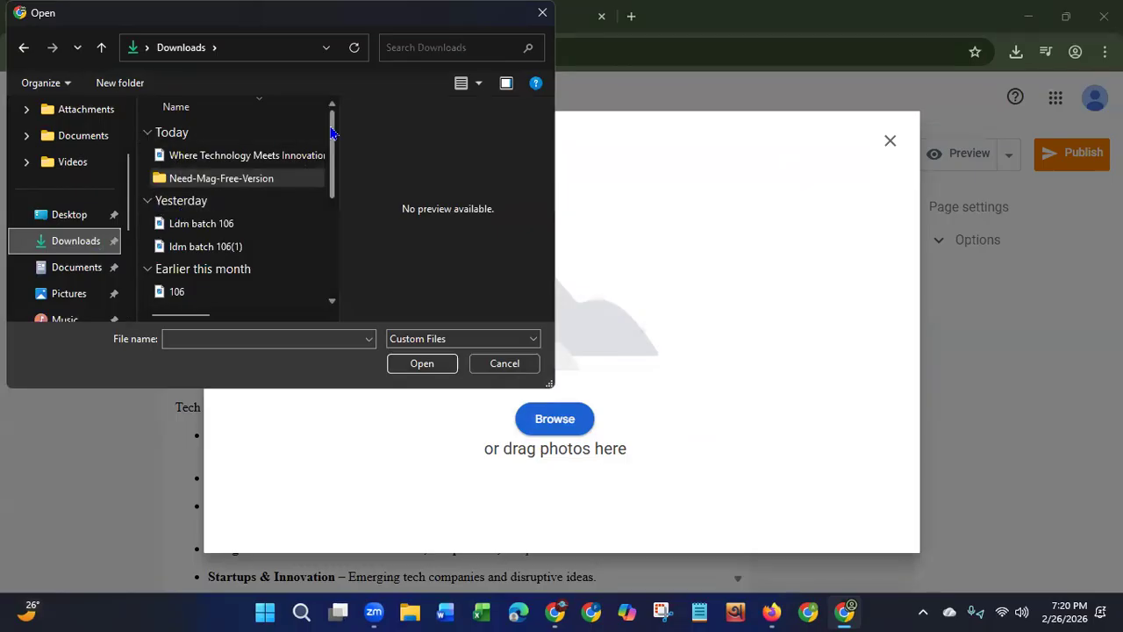
{"action": "left_click", "coordinate": [251, 155]}
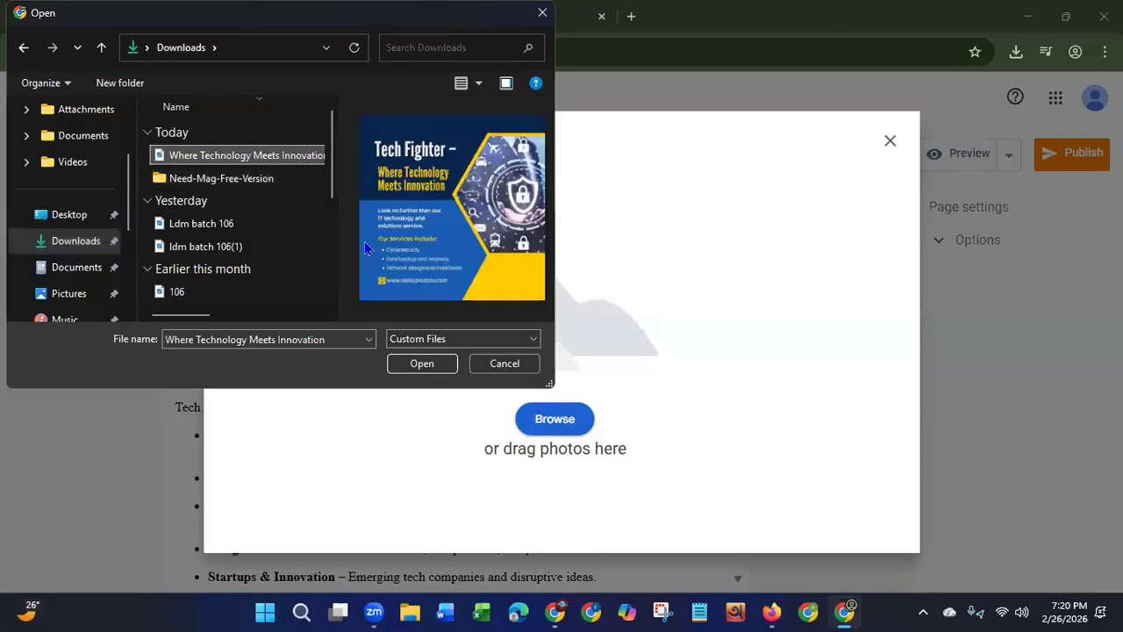
{"action": "left_click", "coordinate": [425, 363]}
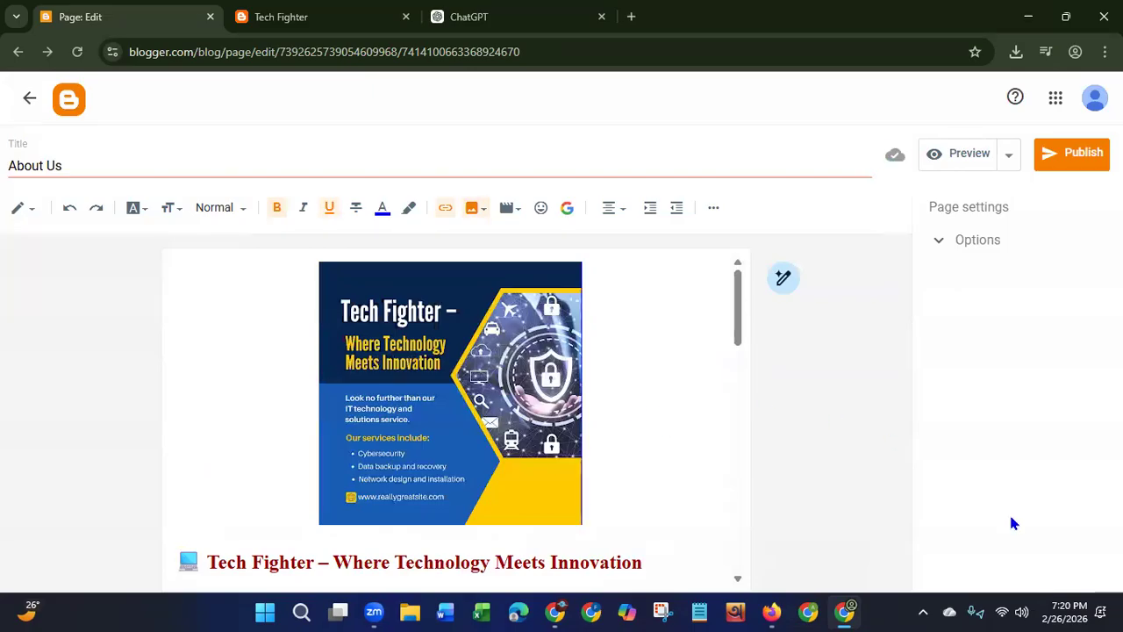
Step: Set the size of the inserted Tech Fighter image to Large
{"action": "left_click", "coordinate": [468, 451]}
{"action": "left_click", "coordinate": [432, 555]}
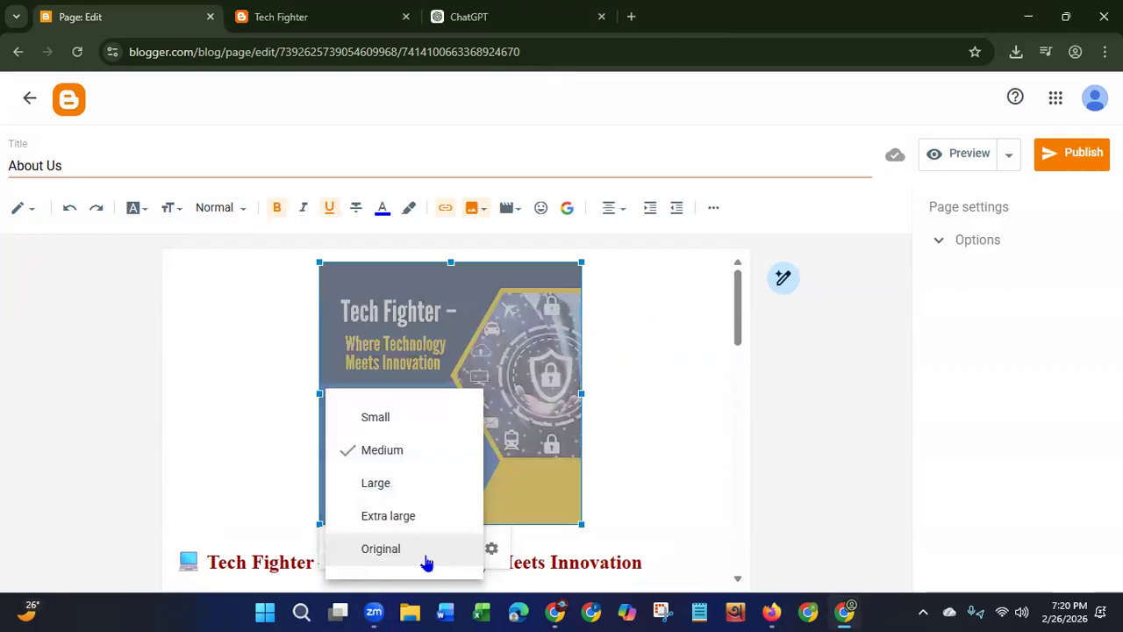
{"action": "left_click", "coordinate": [372, 485]}
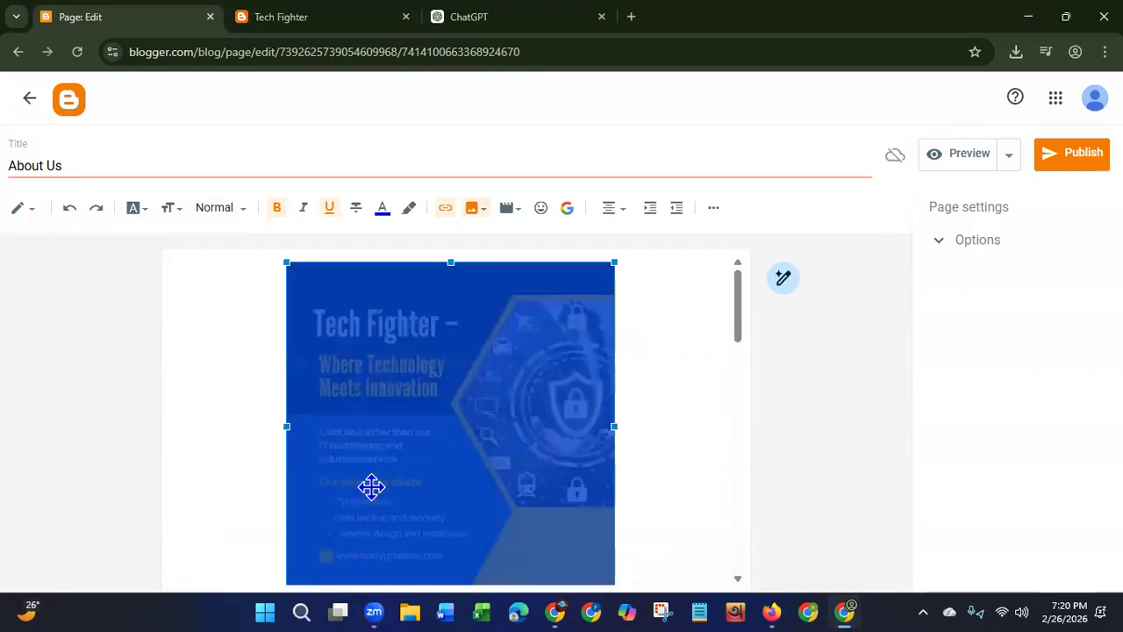
{"action": "left_click", "coordinate": [677, 401]}
{"action": "left_click_drag", "start_coordinate": [740, 332], "coordinate": [742, 389]}
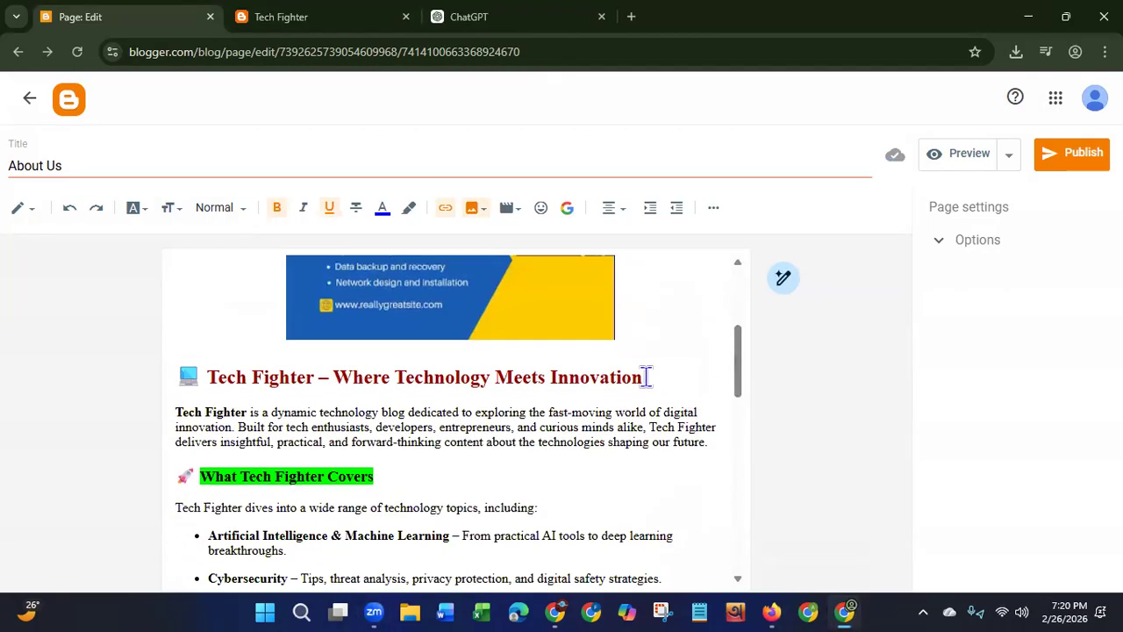
Step: Set the size of the Tech Fighter image on the About Us page to Extra large
{"action": "left_click", "coordinate": [461, 319]}
{"action": "left_click", "coordinate": [390, 364]}
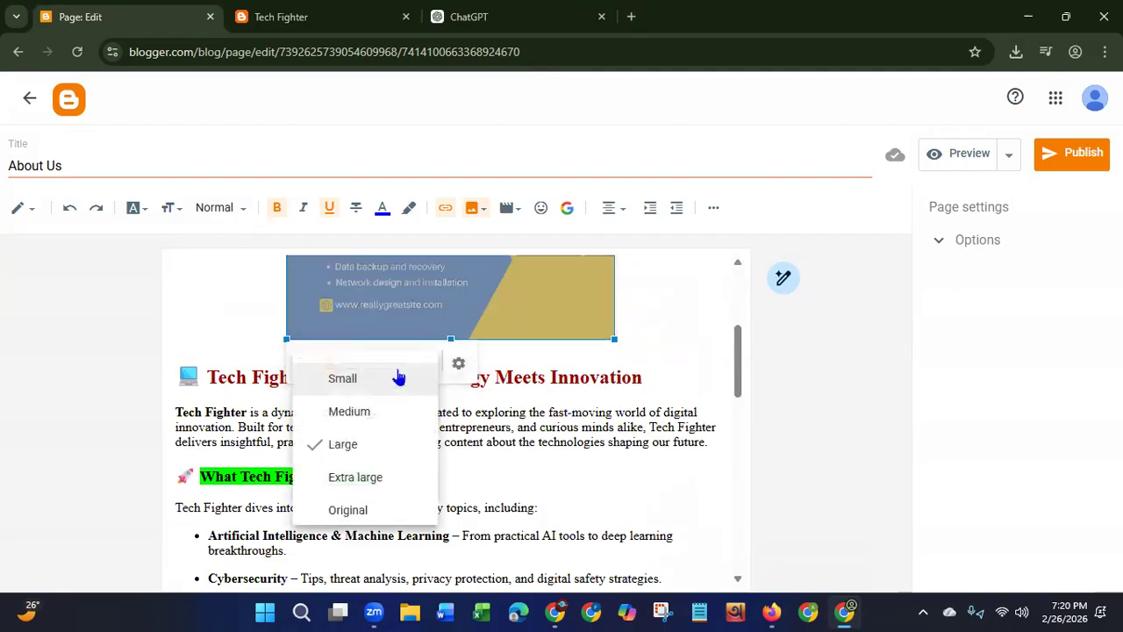
{"action": "left_click", "coordinate": [359, 481]}
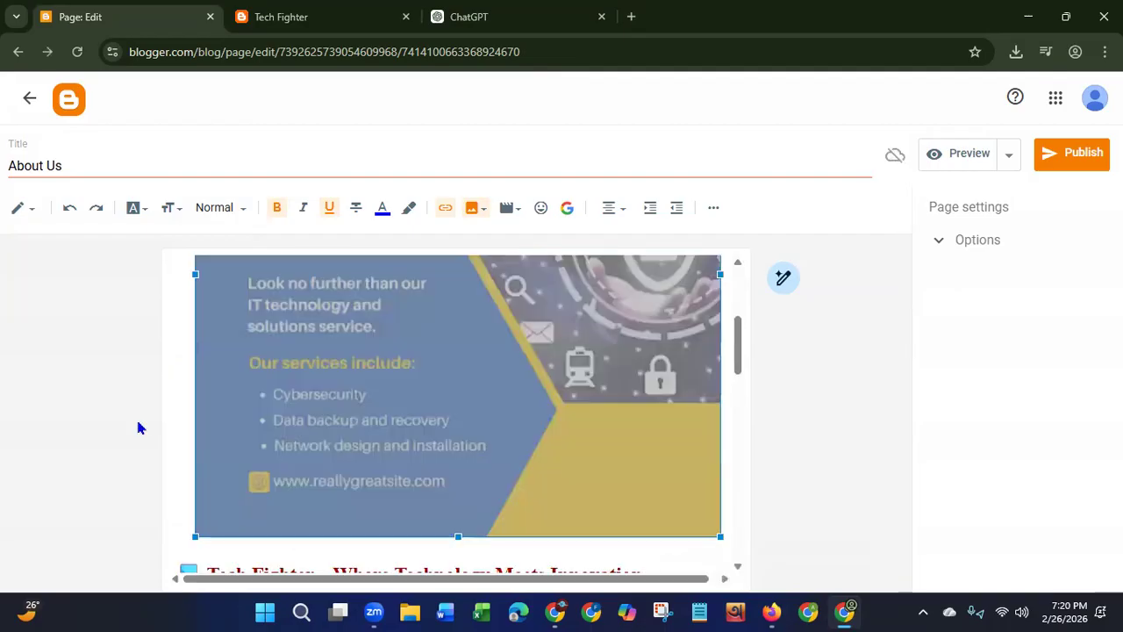
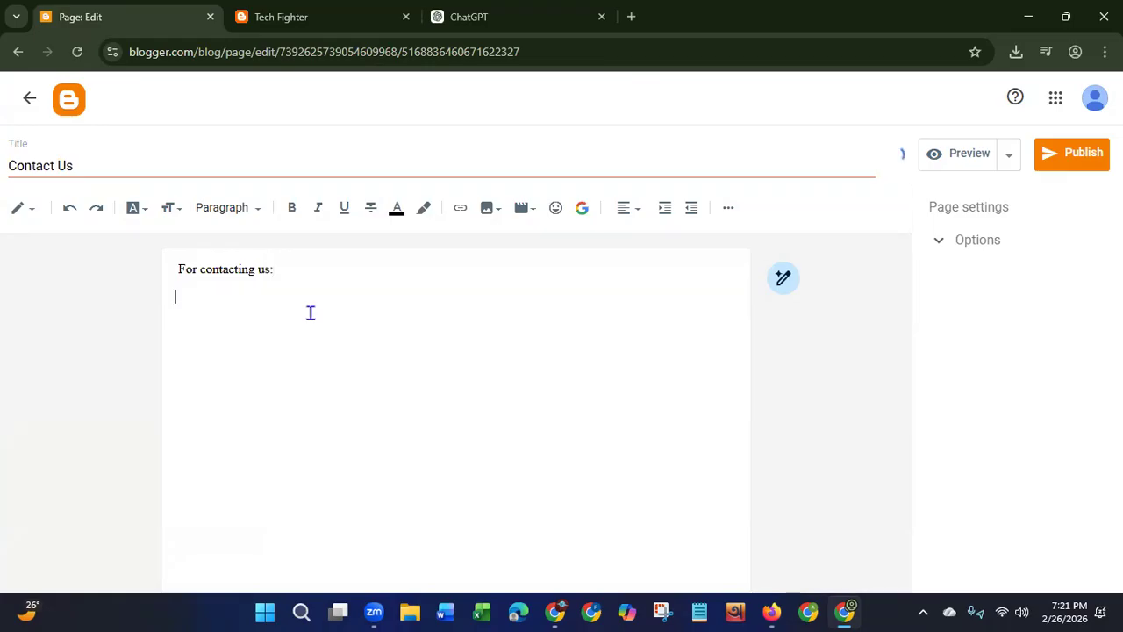
Step: Add the lines "E-Mail:", "Phone No:" and "WhatsApp:" below "For contacting us:" and remove the space before that first line
{"action": "type", "text": "E"}
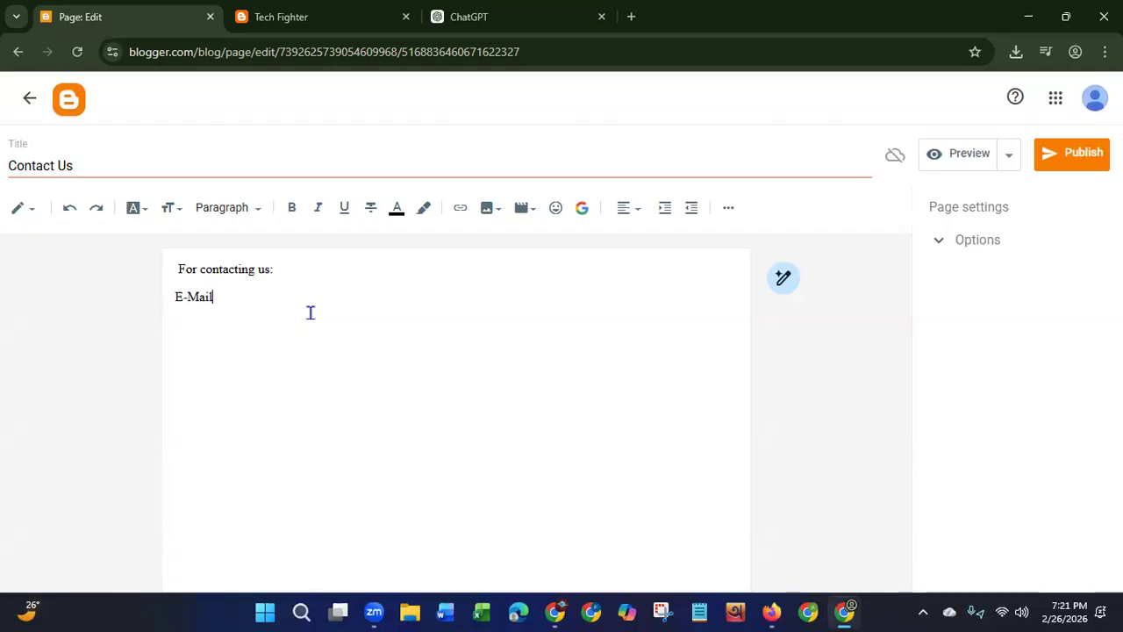
{"action": "type", "text": "-Mail:"}
{"action": "key", "text": "Return"}
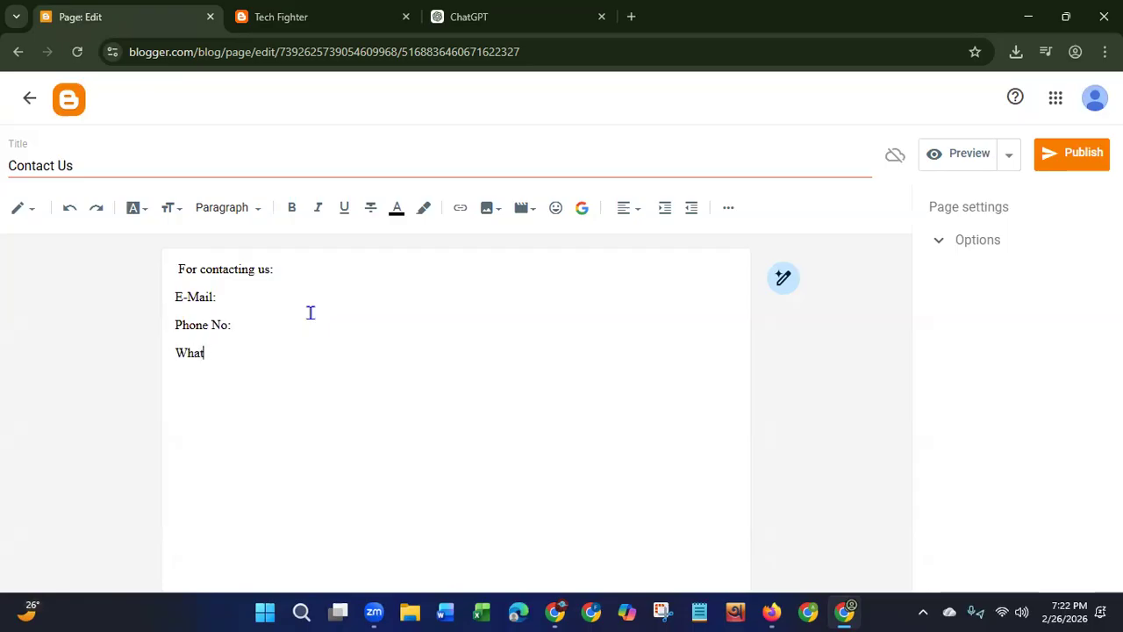
{"action": "type", "text": "App:"}
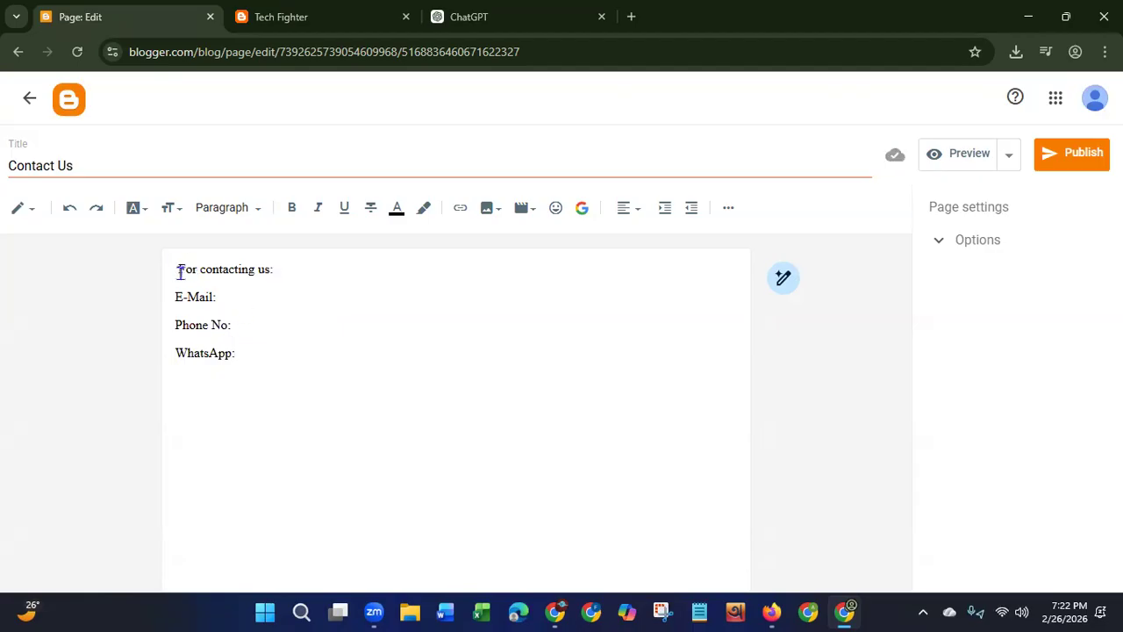
{"action": "key", "text": "BackSpace"}
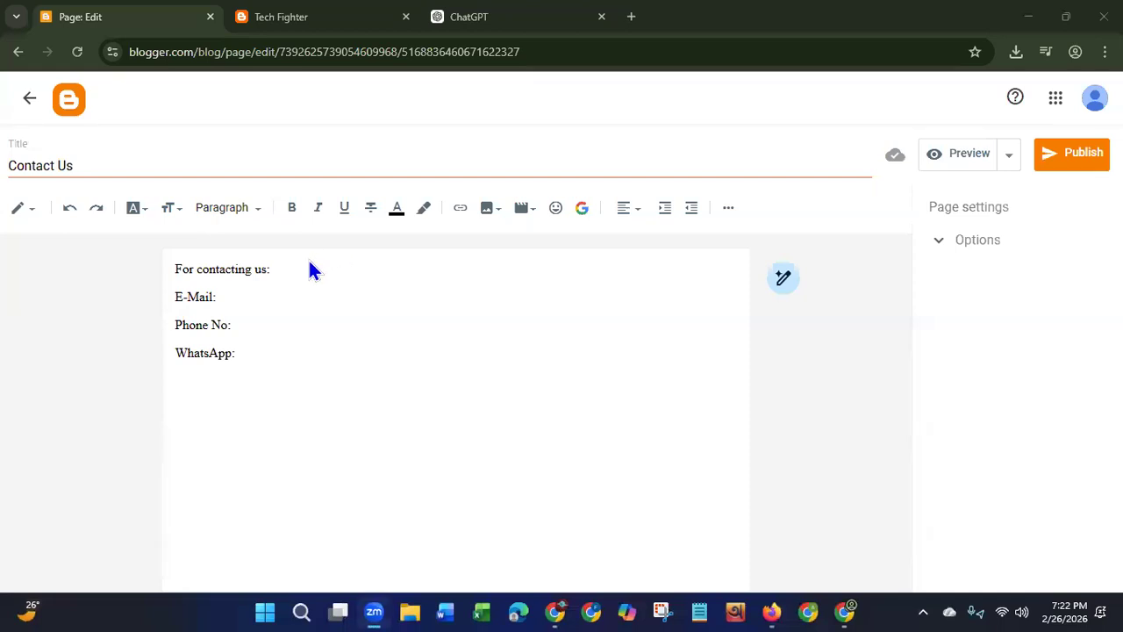
Step: Make the "For contacting us:" line bold and set its font size to Largest
{"action": "left_click_drag", "start_coordinate": [279, 268], "coordinate": [252, 268]}
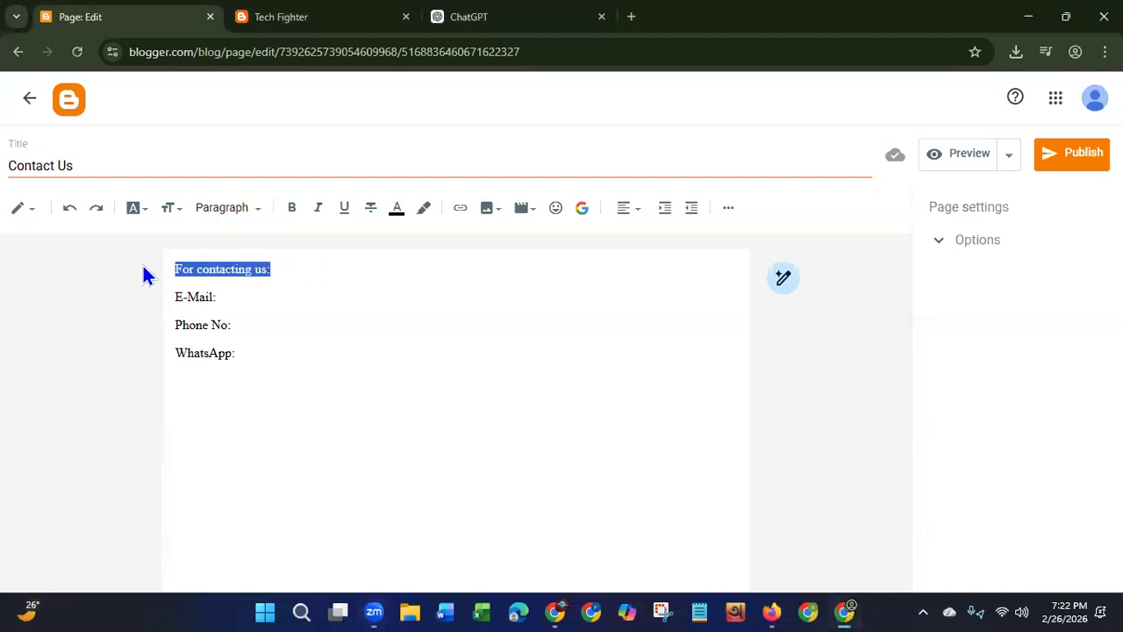
{"action": "left_click", "coordinate": [292, 209]}
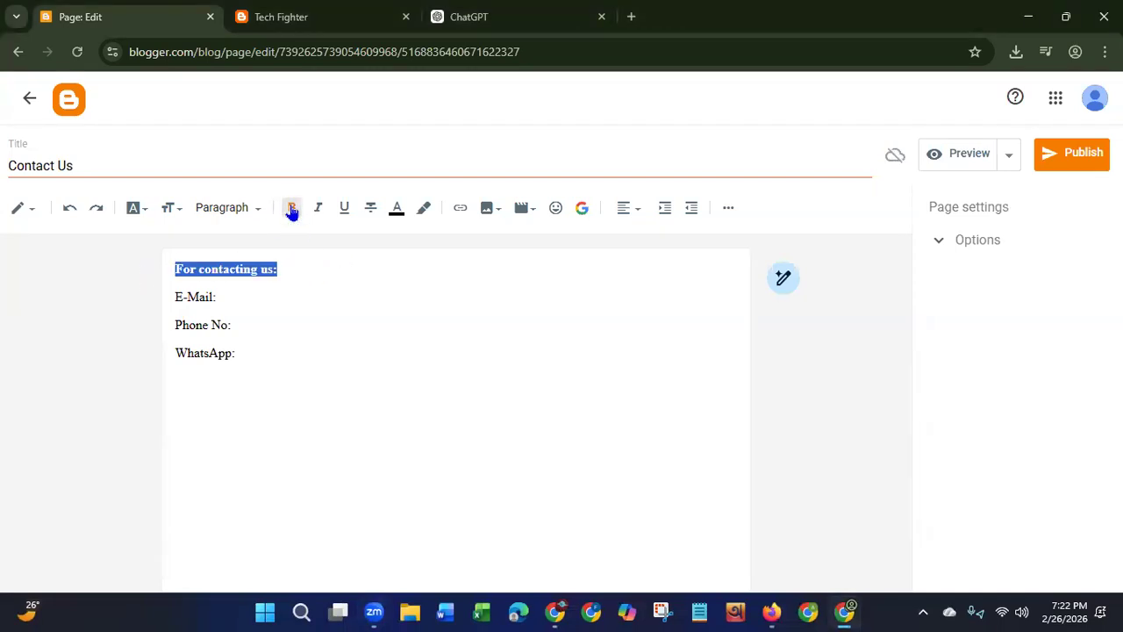
{"action": "left_click", "coordinate": [168, 209]}
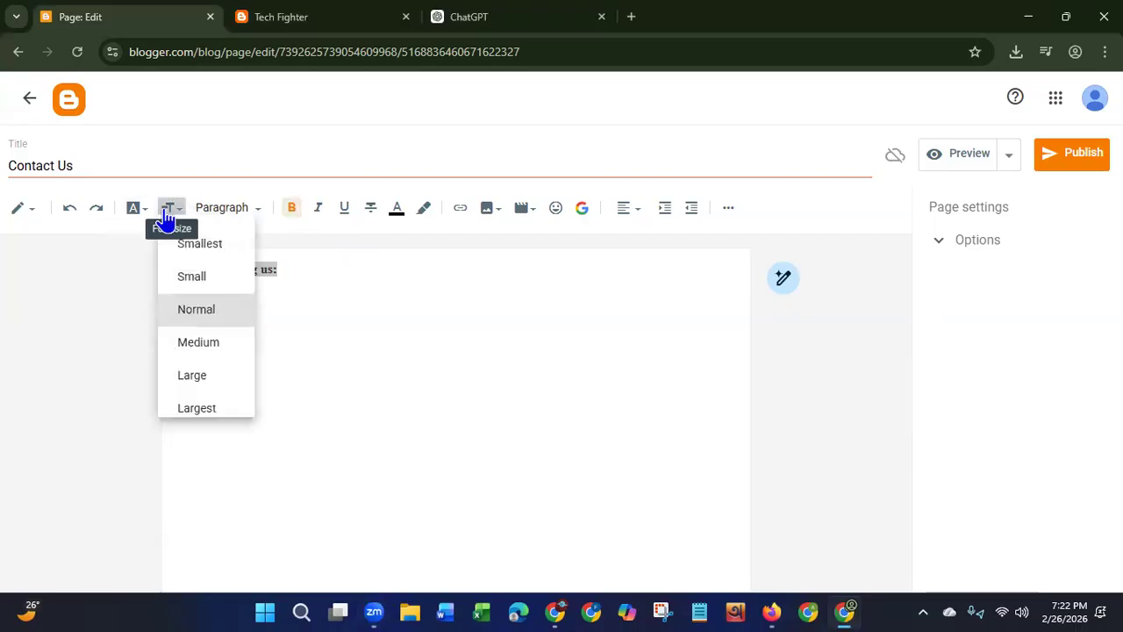
{"action": "left_click", "coordinate": [209, 386]}
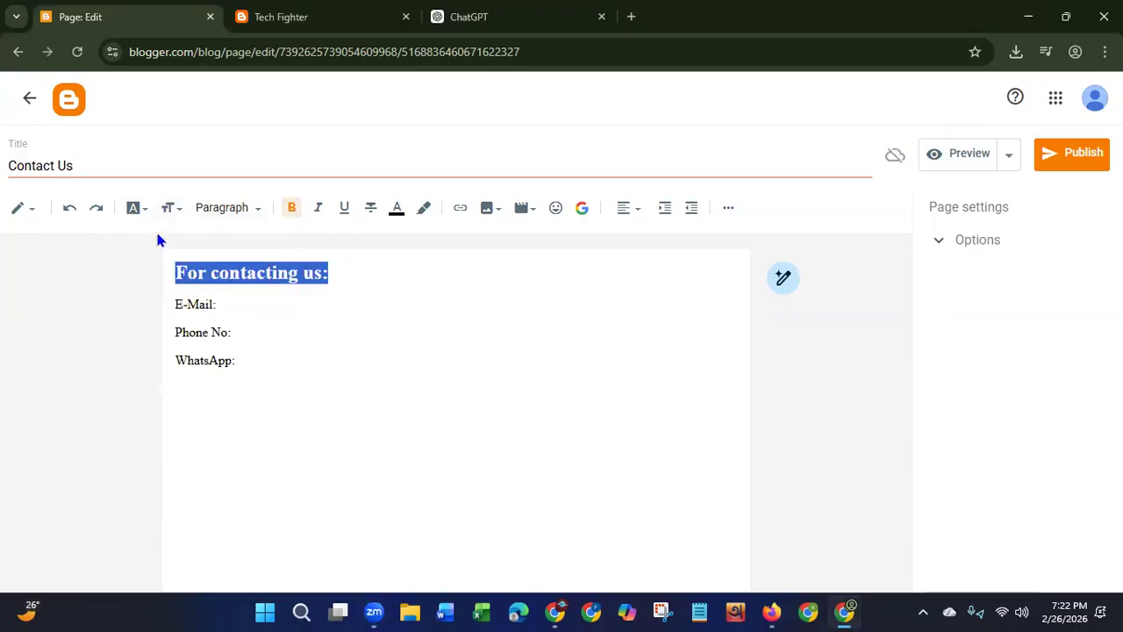
{"action": "left_click", "coordinate": [169, 208]}
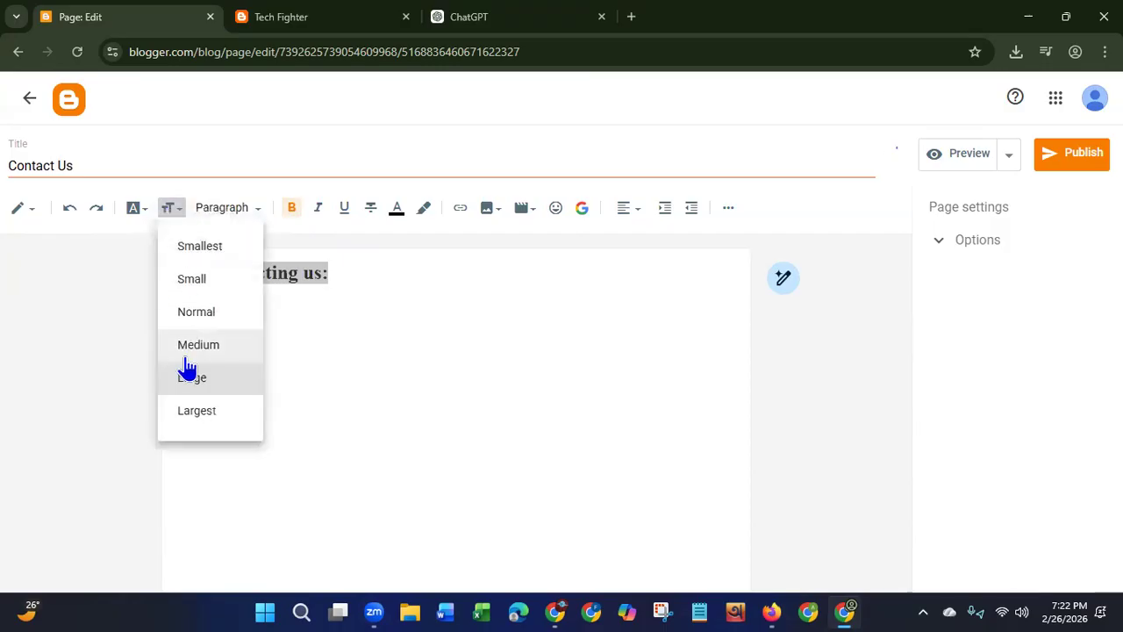
{"action": "left_click", "coordinate": [197, 412]}
{"action": "left_click", "coordinate": [401, 426]}
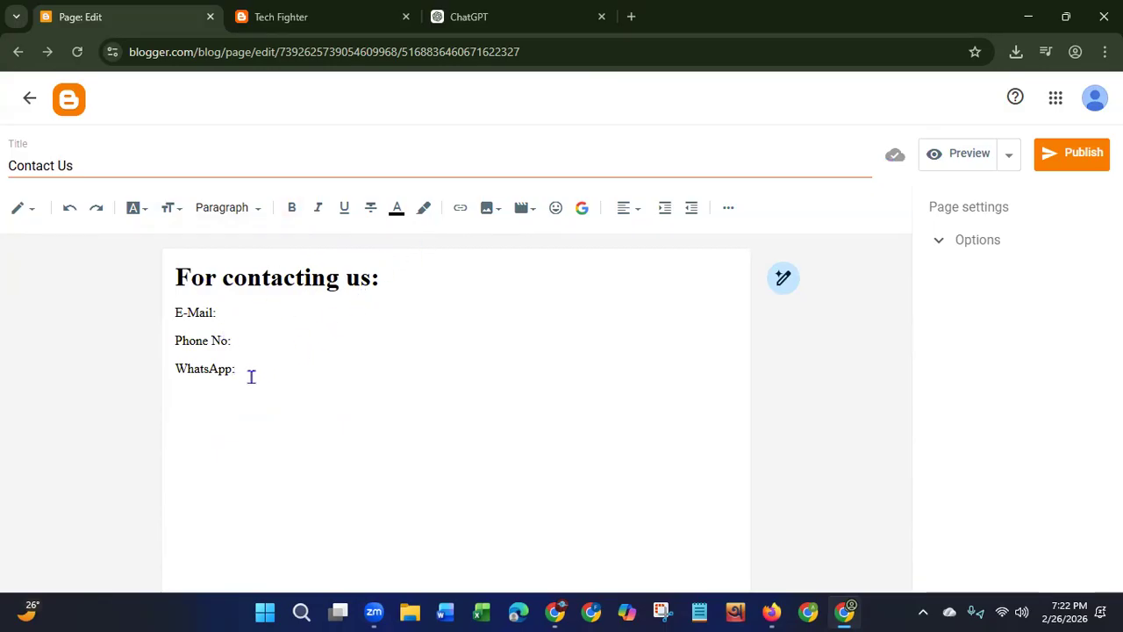
Step: Make the E-Mail, Phone No and WhatsApp lines bold and set their font size to Large
{"action": "left_click_drag", "start_coordinate": [232, 370], "coordinate": [173, 316]}
{"action": "left_click", "coordinate": [290, 208]}
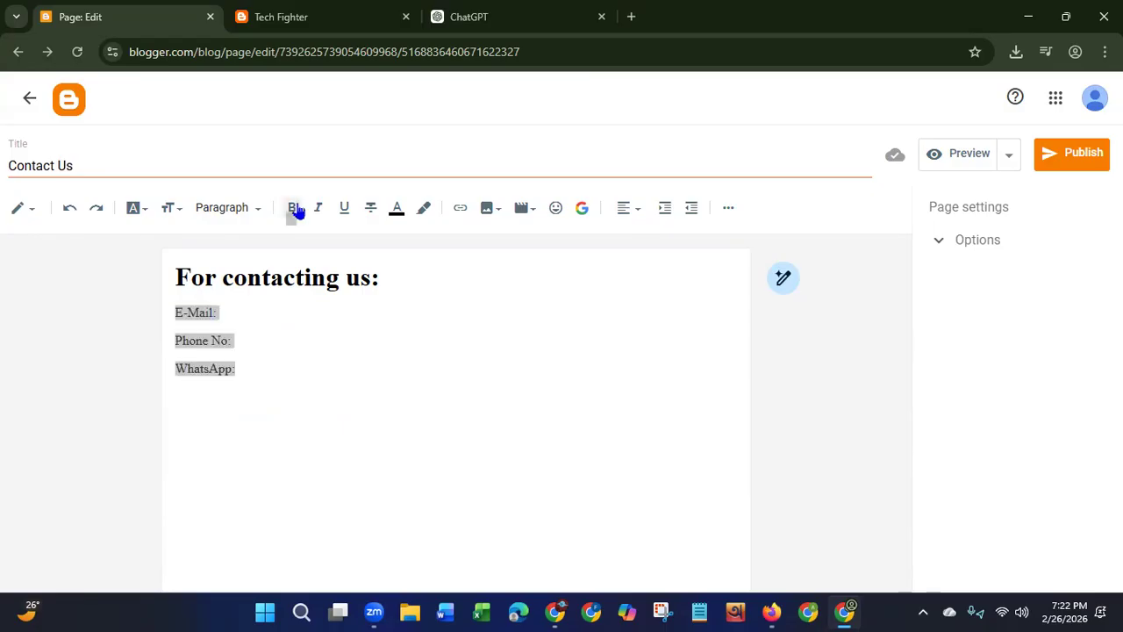
{"action": "left_click", "coordinate": [166, 214]}
{"action": "left_click", "coordinate": [205, 345]}
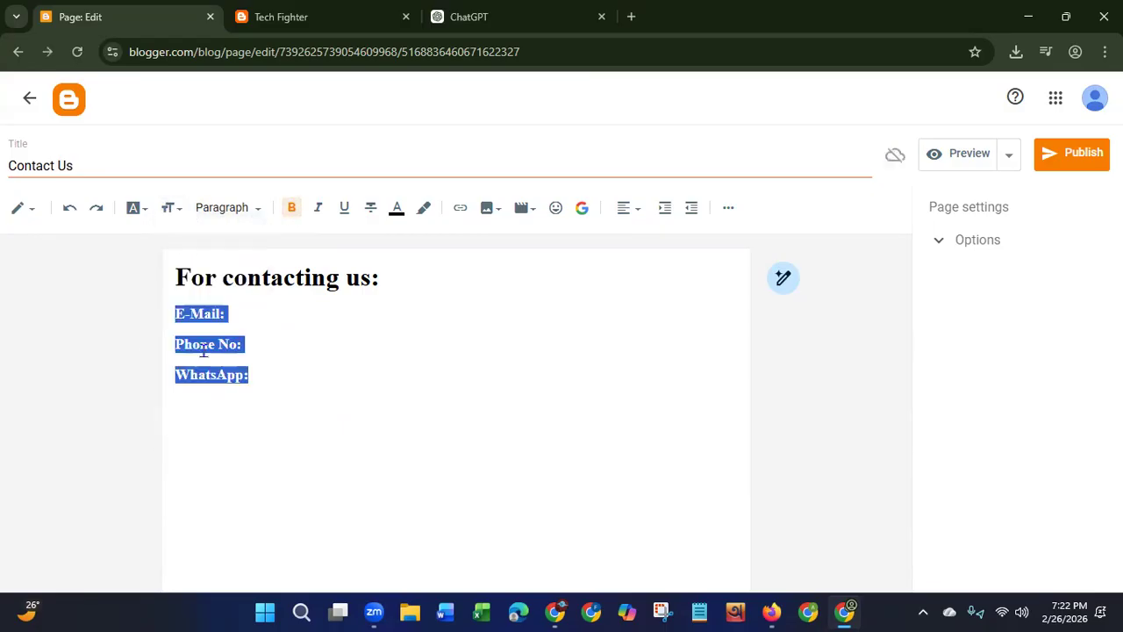
{"action": "left_click", "coordinate": [170, 210]}
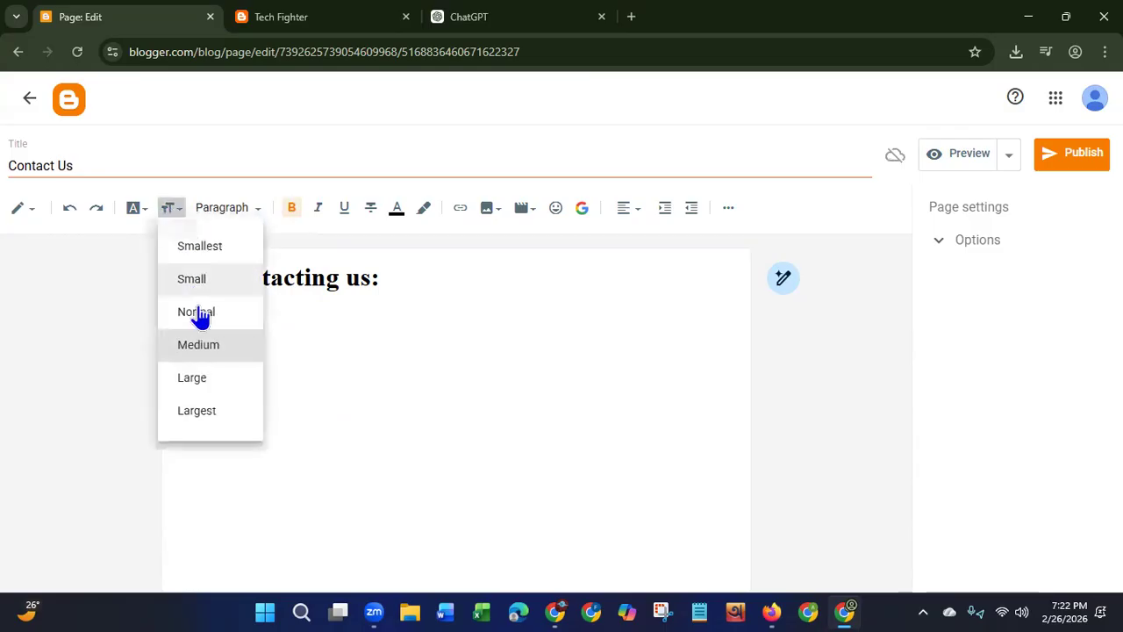
{"action": "left_click", "coordinate": [194, 381]}
{"action": "left_click", "coordinate": [355, 485]}
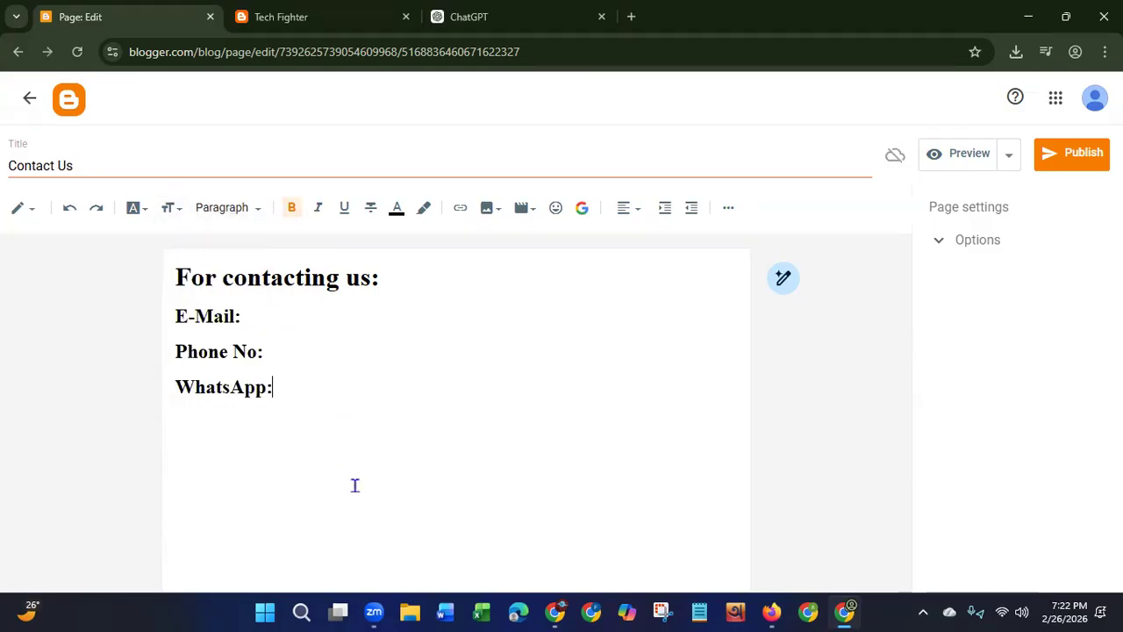
Step: Change the text colour of the "For contacting us:" line to bright green
{"action": "left_click_drag", "start_coordinate": [398, 276], "coordinate": [165, 270]}
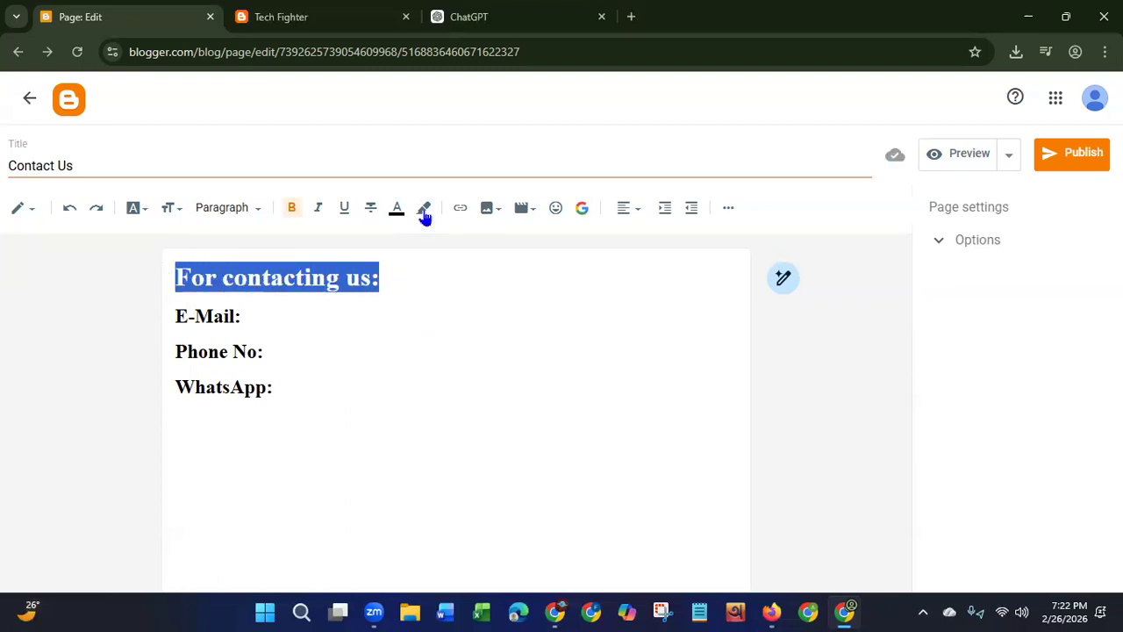
{"action": "left_click", "coordinate": [399, 218]}
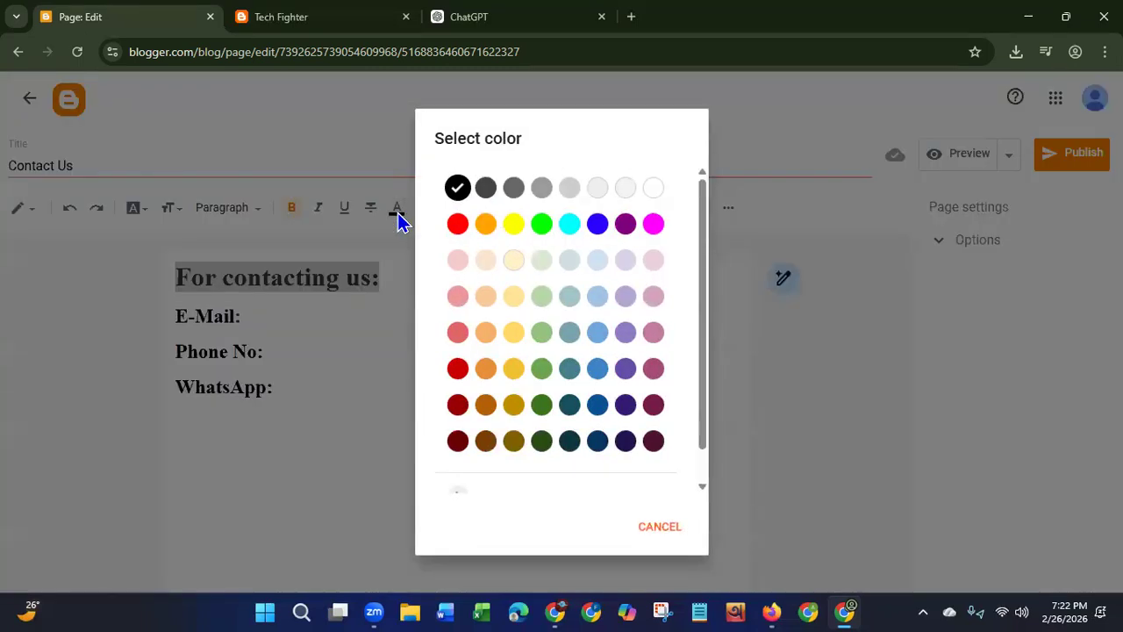
{"action": "left_click", "coordinate": [541, 224]}
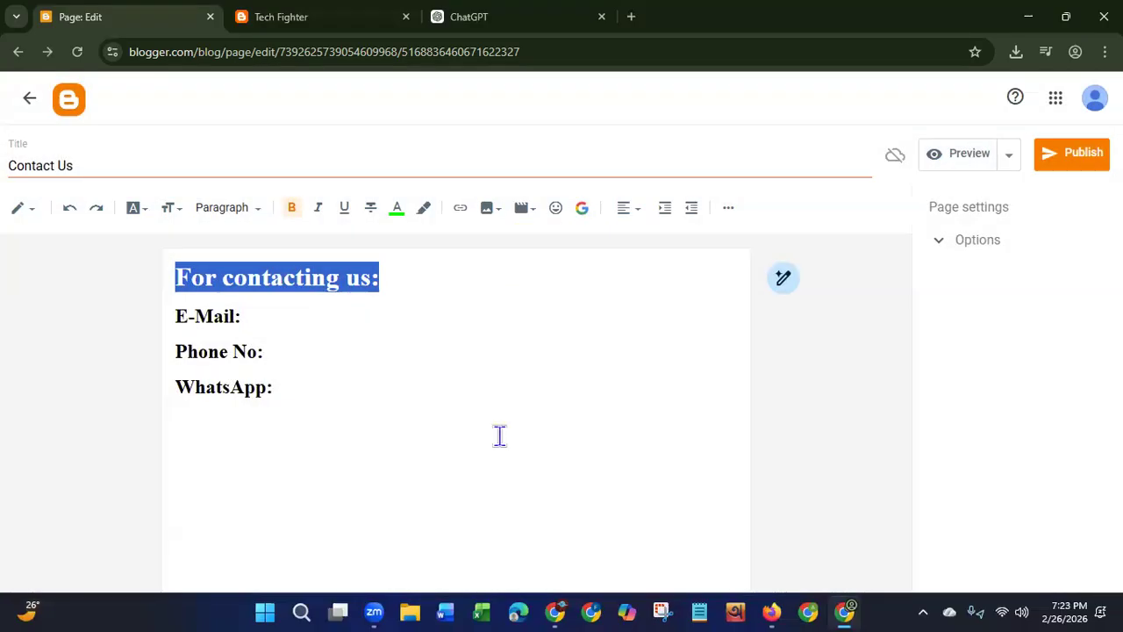
{"action": "left_click", "coordinate": [499, 436]}
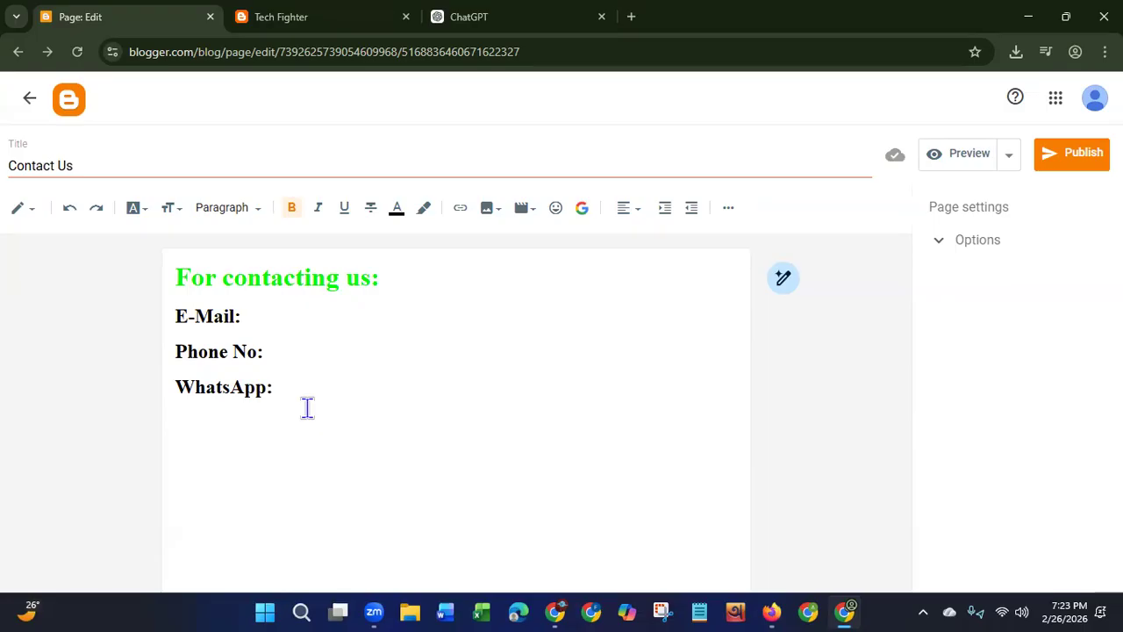
Step: Insert the right-pointing backhand emoji in front of the "E-Mail:" line
{"action": "left_click", "coordinate": [178, 317]}
{"action": "left_click", "coordinate": [556, 211]}
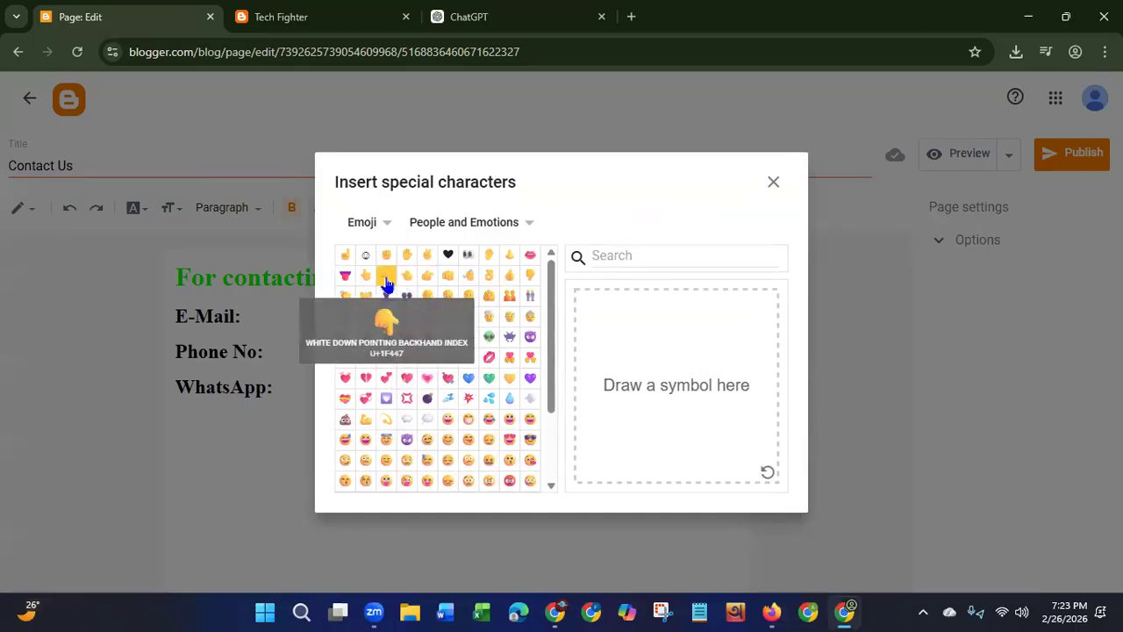
{"action": "left_click", "coordinate": [425, 279]}
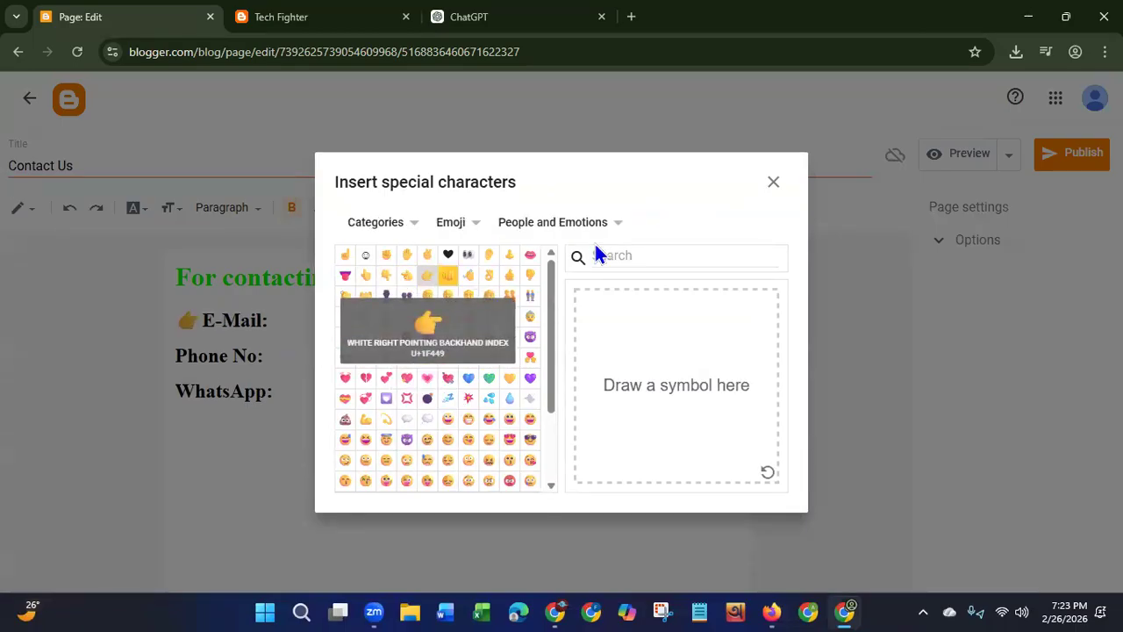
{"action": "left_click", "coordinate": [773, 184]}
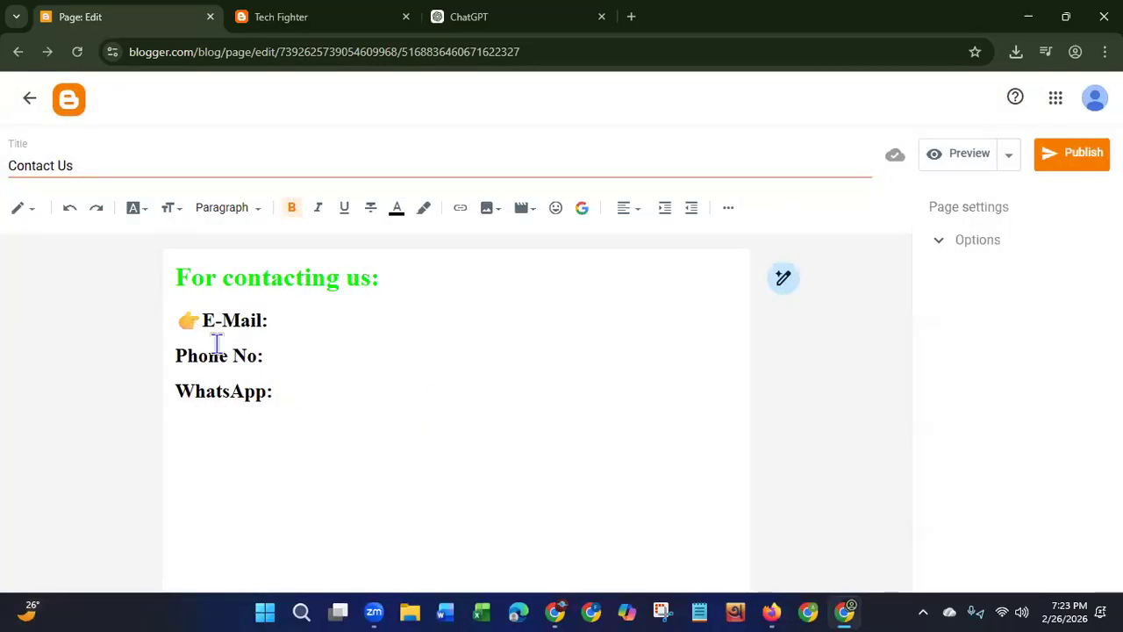
{"action": "left_click_drag", "start_coordinate": [196, 322], "coordinate": [175, 331]}
{"action": "left_click", "coordinate": [359, 379]}
Step: Insert the same right-pointing hand emoji in front of the "Phone No:" and "WhatsApp:" lines
{"action": "left_click", "coordinate": [176, 355]}
{"action": "left_click", "coordinate": [555, 209]}
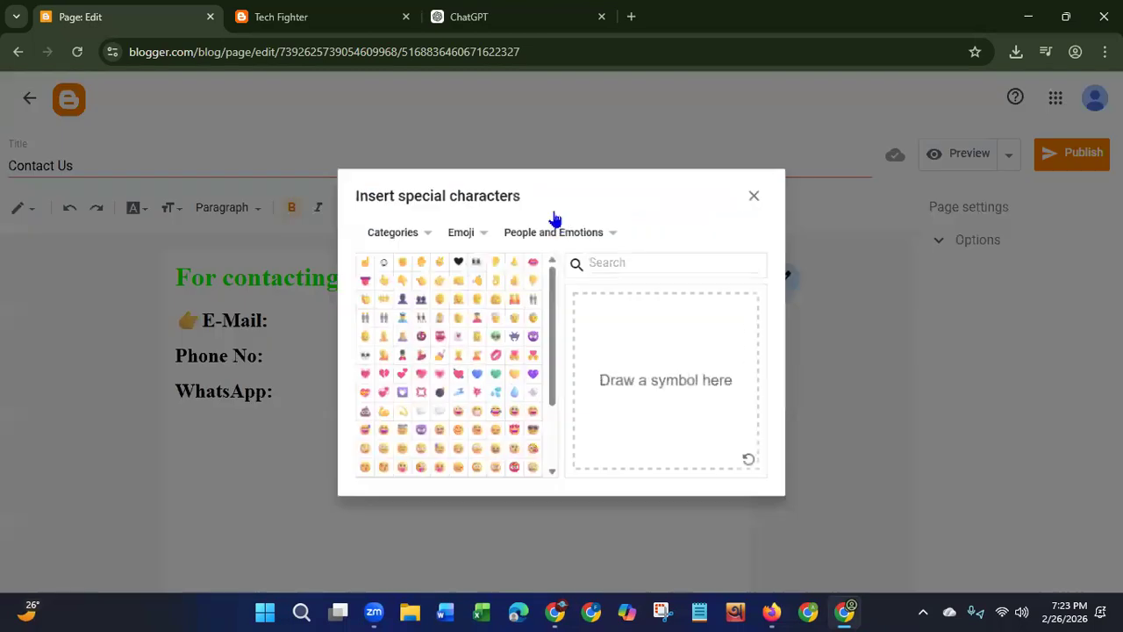
{"action": "left_click", "coordinate": [427, 277]}
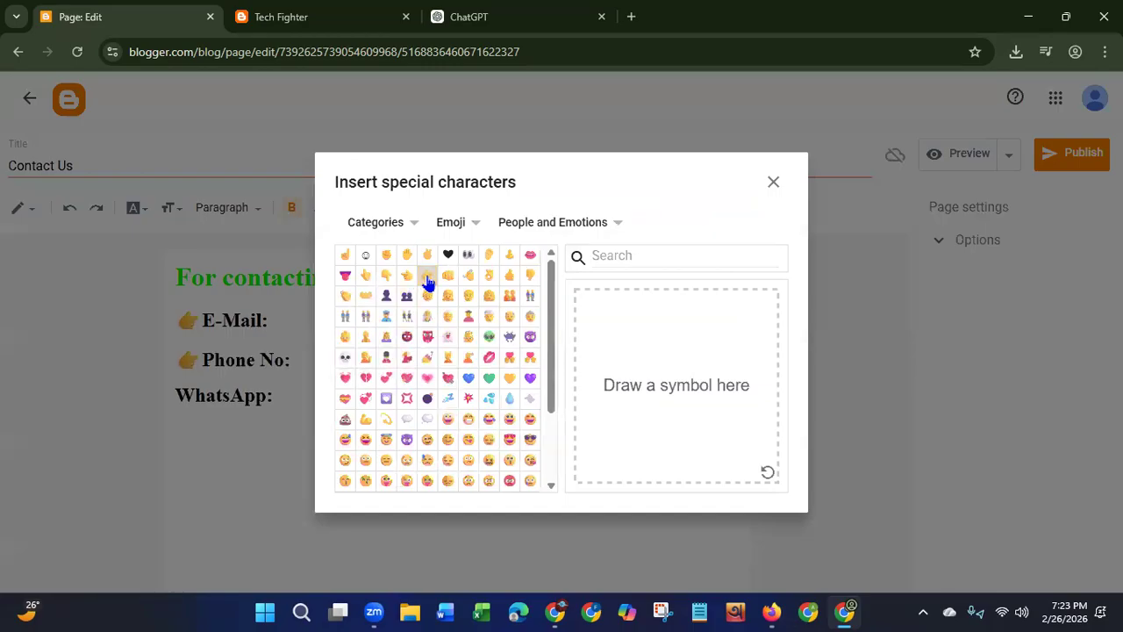
{"action": "left_click", "coordinate": [773, 183]}
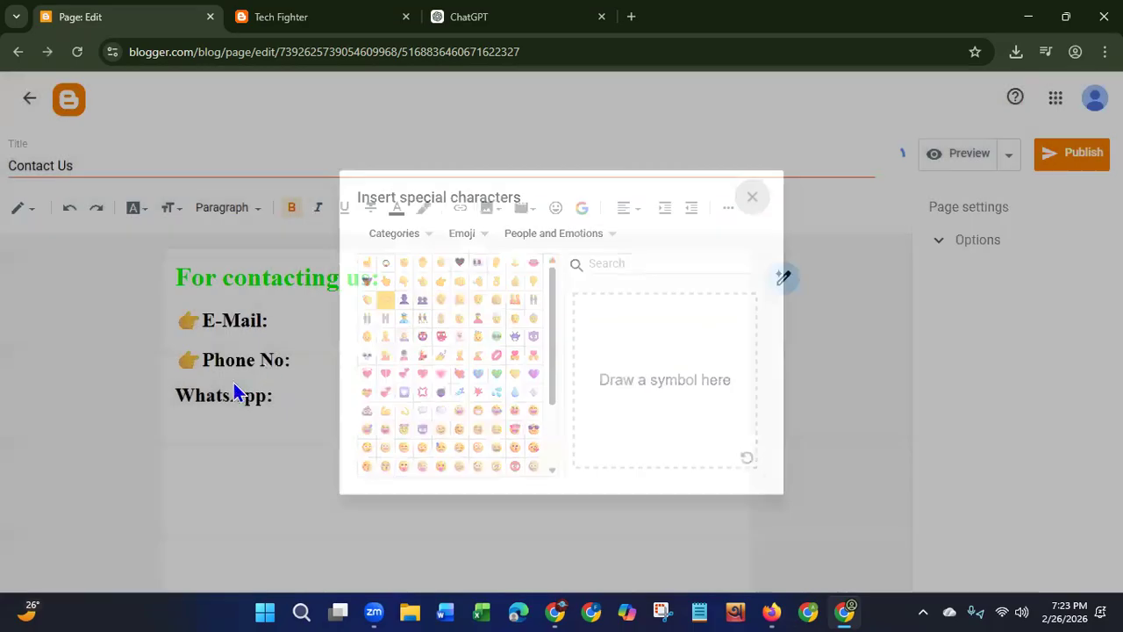
{"action": "left_click", "coordinate": [555, 207]}
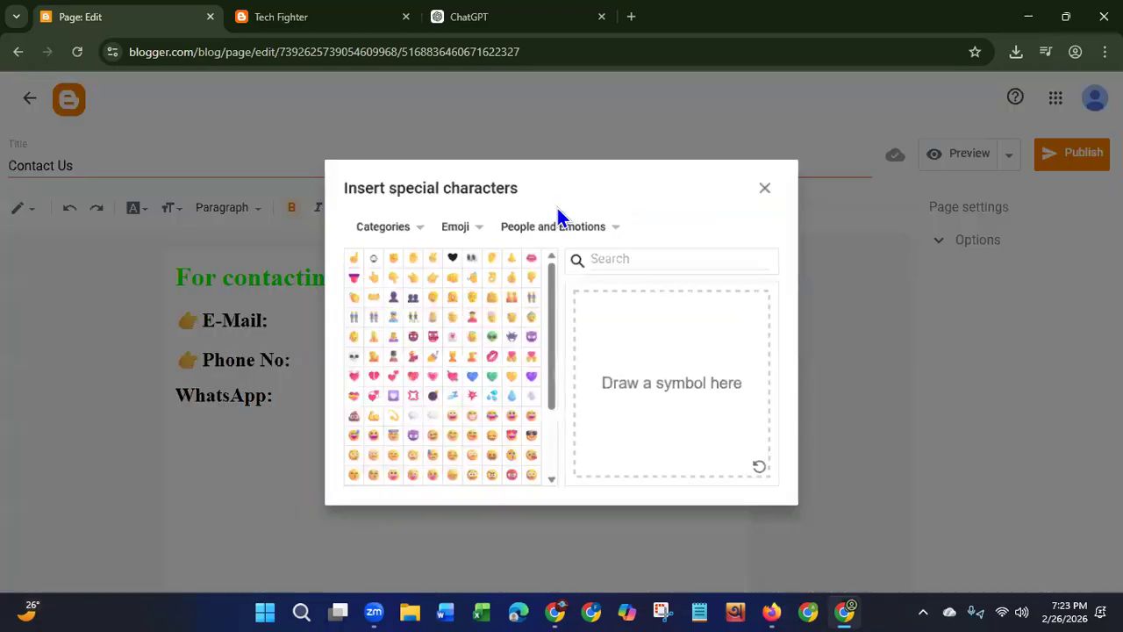
{"action": "left_click", "coordinate": [428, 278]}
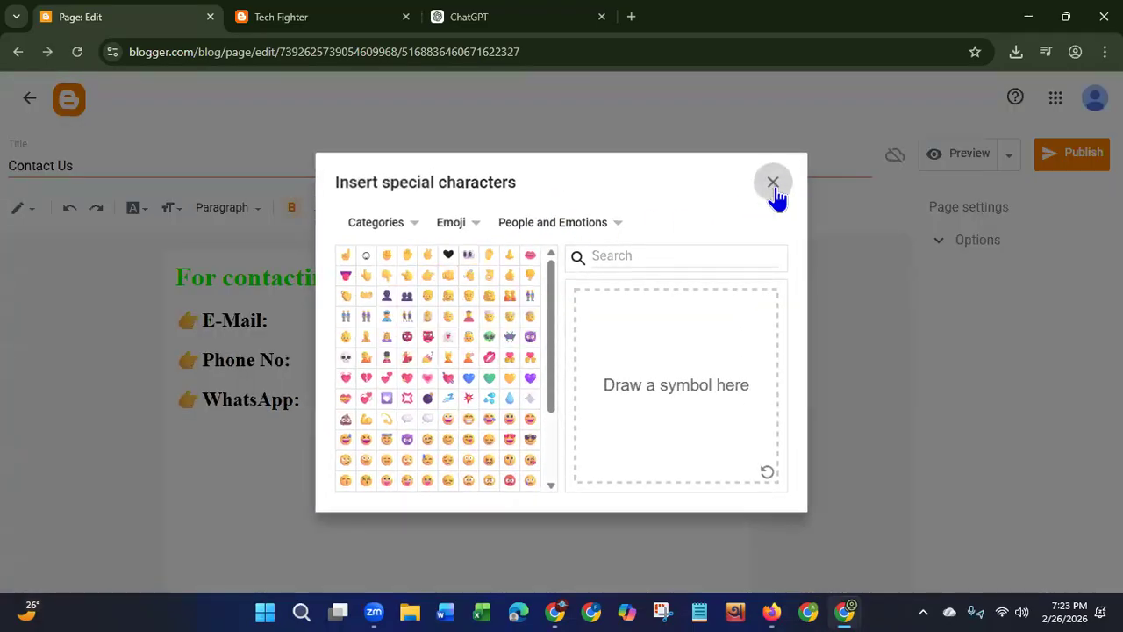
{"action": "left_click", "coordinate": [772, 184]}
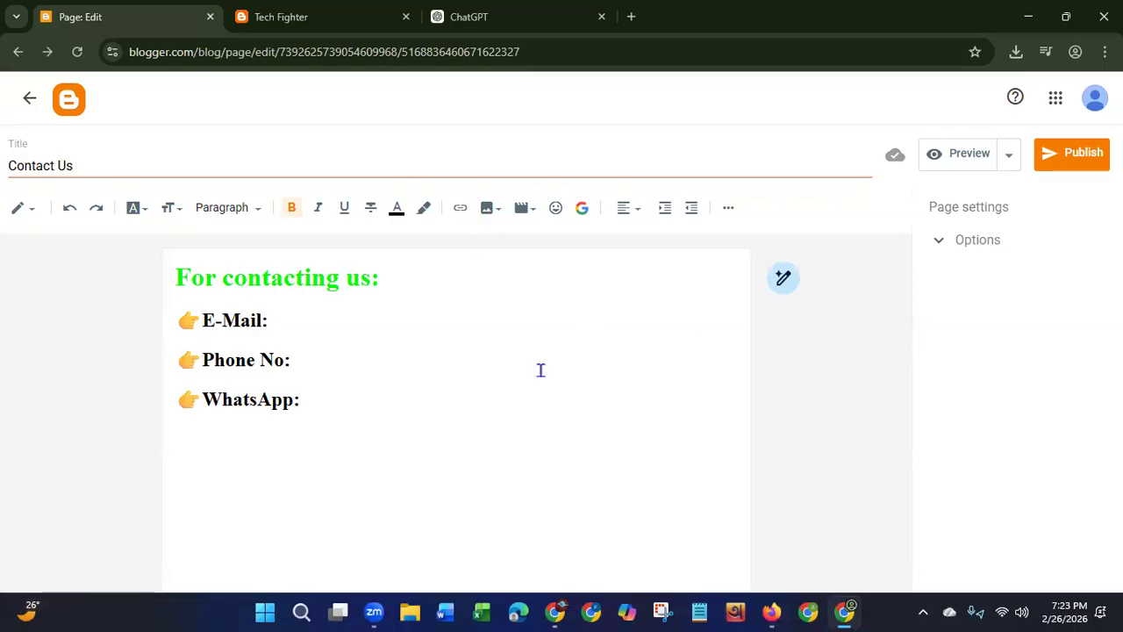
Step: Switch to the Canva design in Firefox and apply the Blue Modern IT Technology Solutions Facebook Post template to page 2
{"action": "left_click", "coordinate": [769, 614]}
{"action": "left_click", "coordinate": [611, 530]}
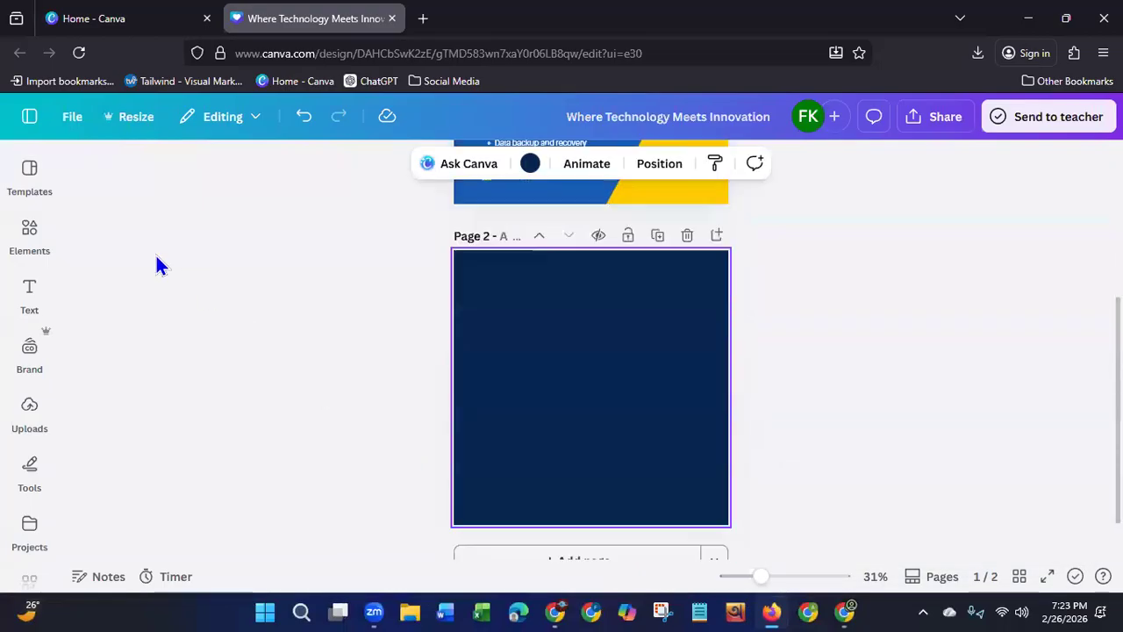
{"action": "left_click", "coordinate": [29, 175]}
{"action": "left_click_drag", "start_coordinate": [354, 231], "coordinate": [340, 466]}
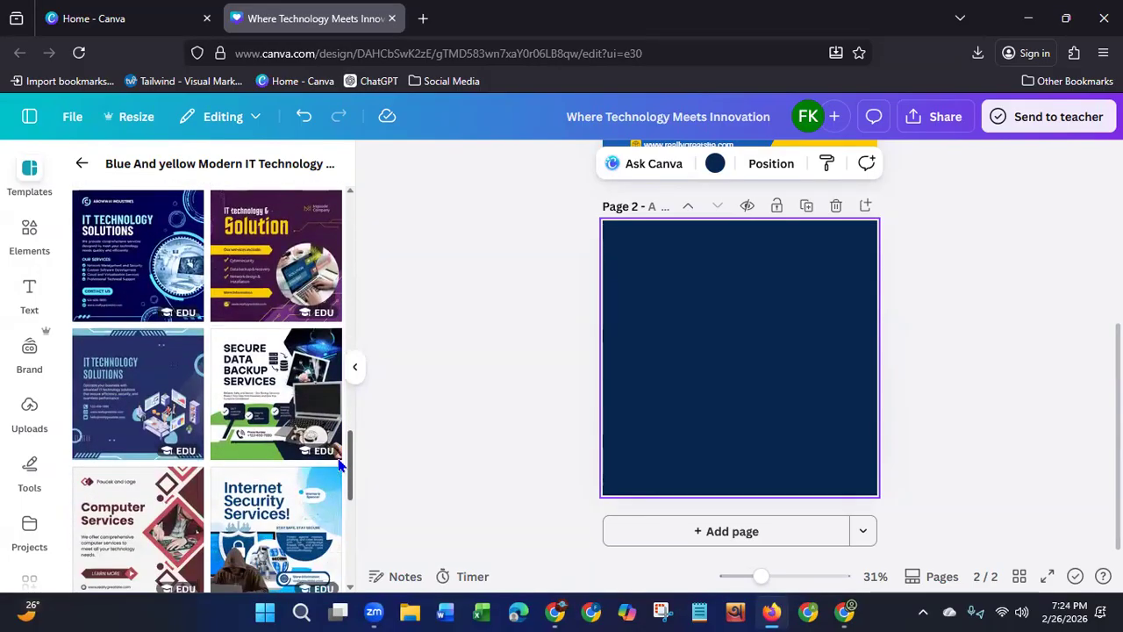
{"action": "left_click", "coordinate": [135, 384]}
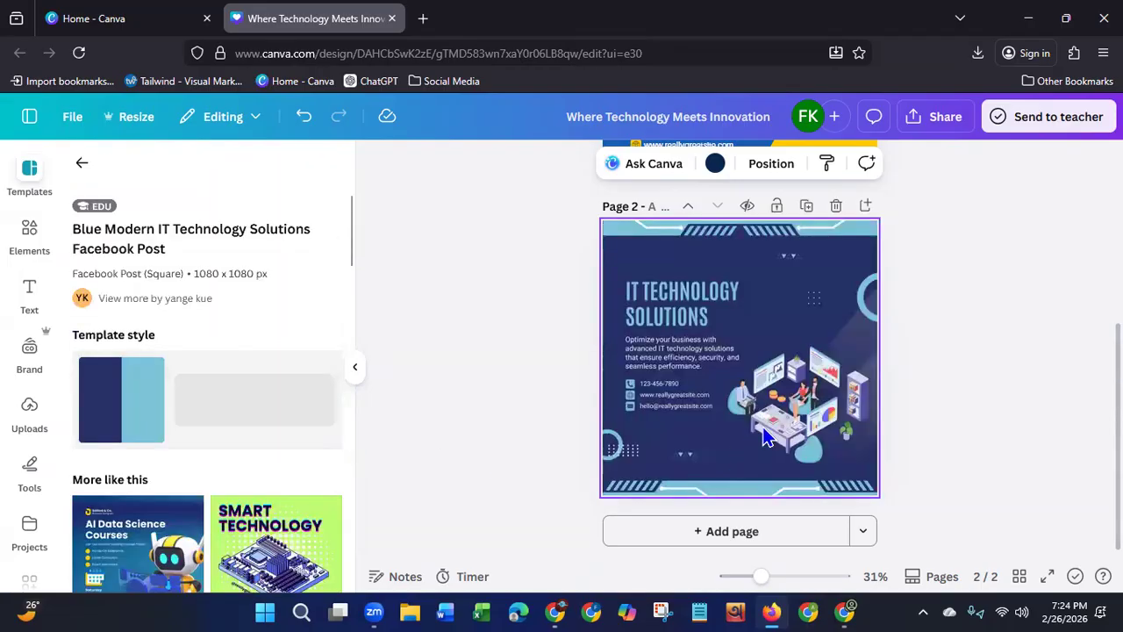
Step: Delete the description paragraph and the placeholder contact details text from page 2
{"action": "left_click", "coordinate": [672, 321]}
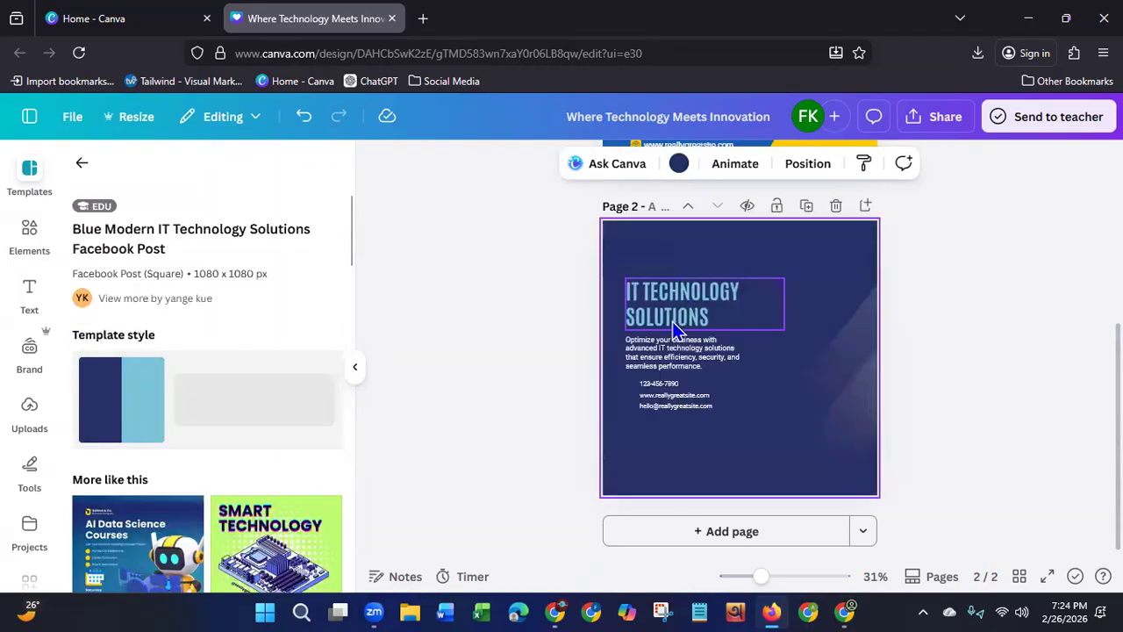
{"action": "left_click", "coordinate": [664, 364]}
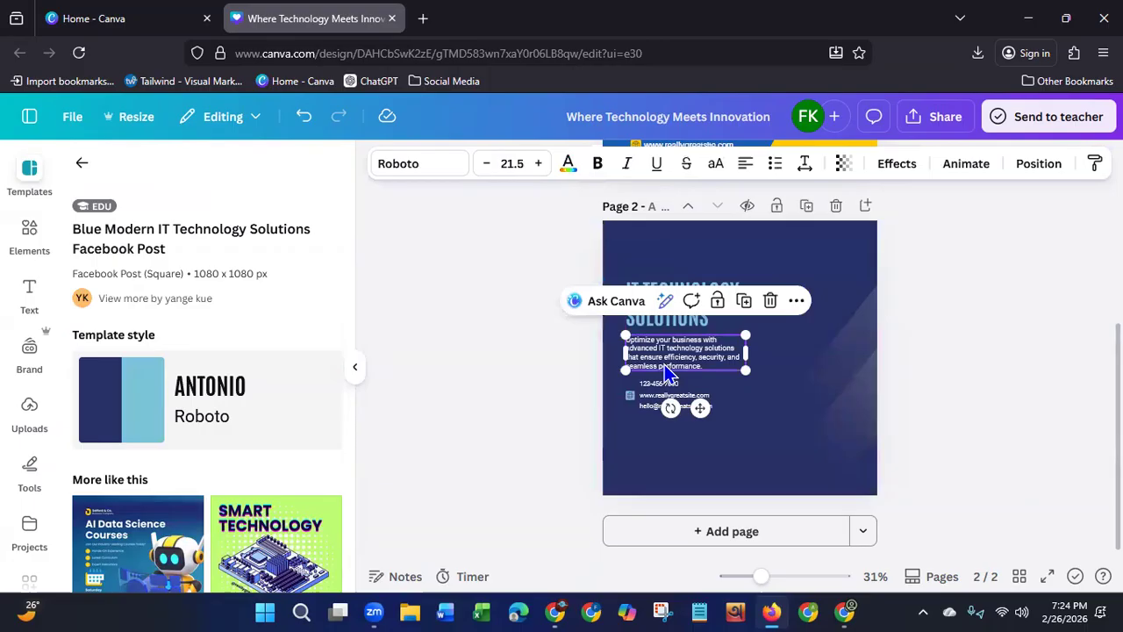
{"action": "key", "text": "Delete"}
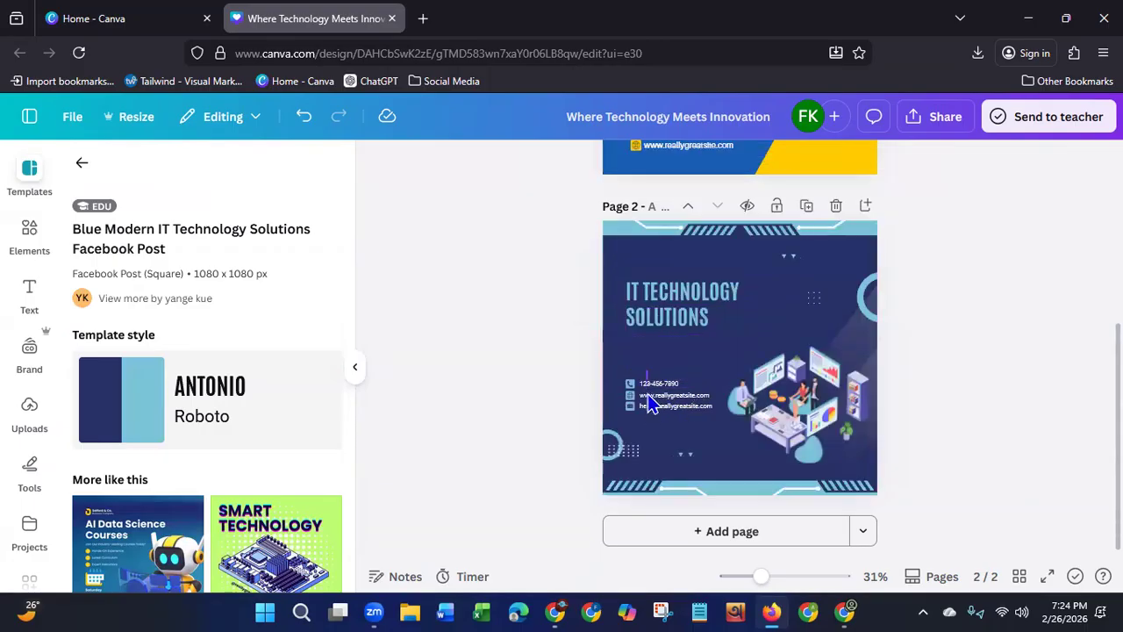
{"action": "left_click", "coordinate": [649, 403]}
{"action": "key", "text": "Delete"}
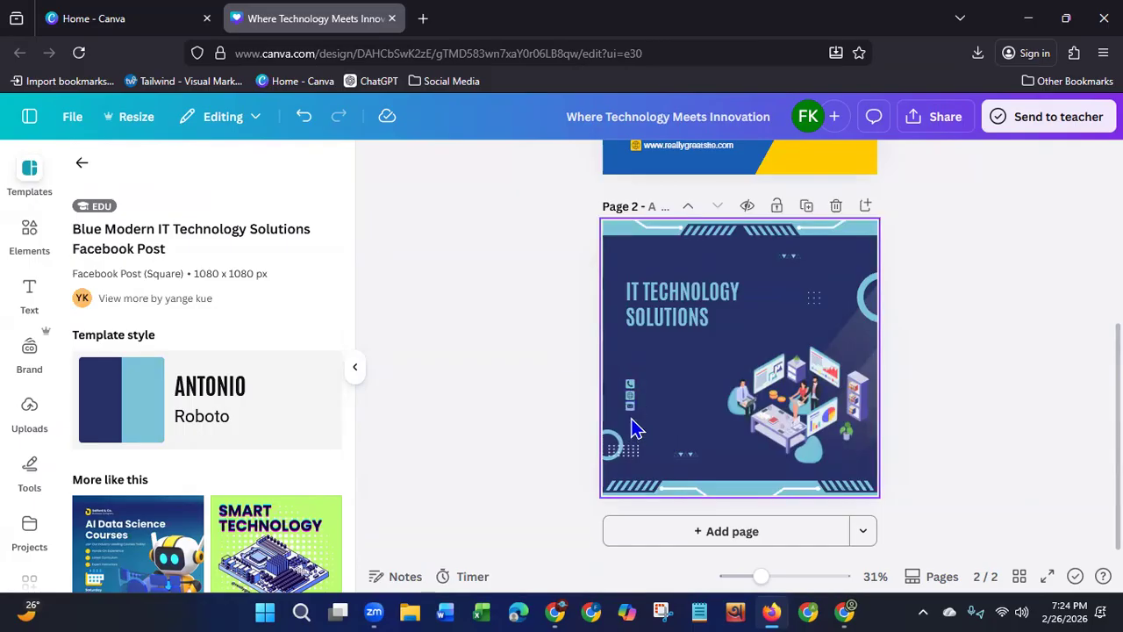
Step: Replace the "IT Technology Solutions" heading on page 2 with "TECH FIGHTER"
{"action": "left_click", "coordinate": [748, 329]}
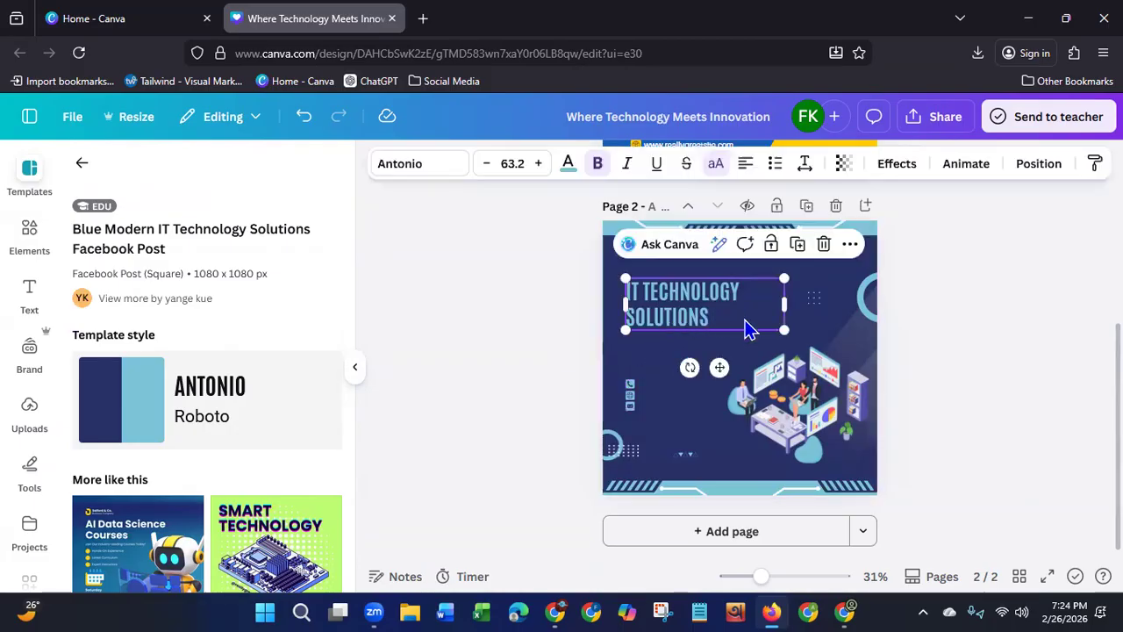
{"action": "left_click", "coordinate": [744, 318]}
{"action": "key", "text": "BackSpace"}
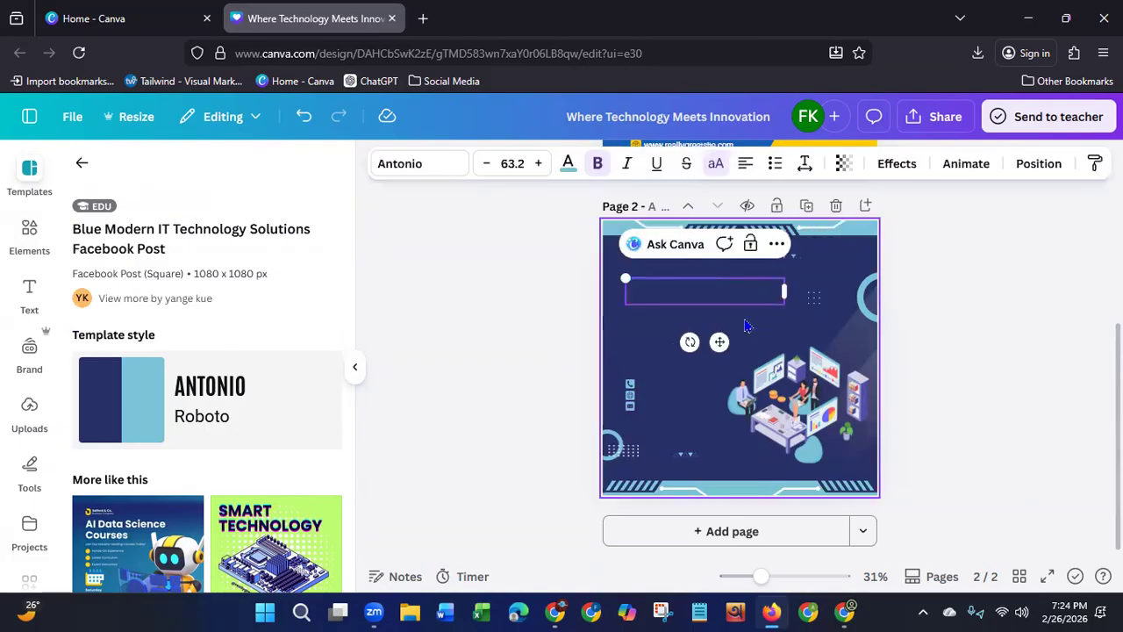
{"action": "type", "text": "TEC"}
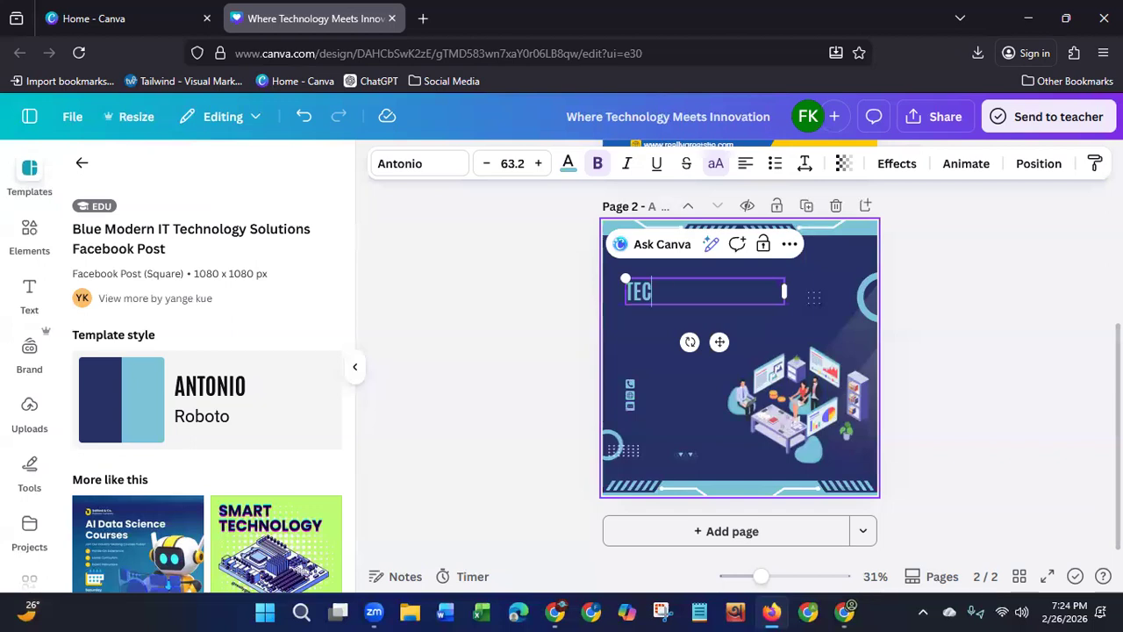
{"action": "type", "text": "H FIGHTER"}
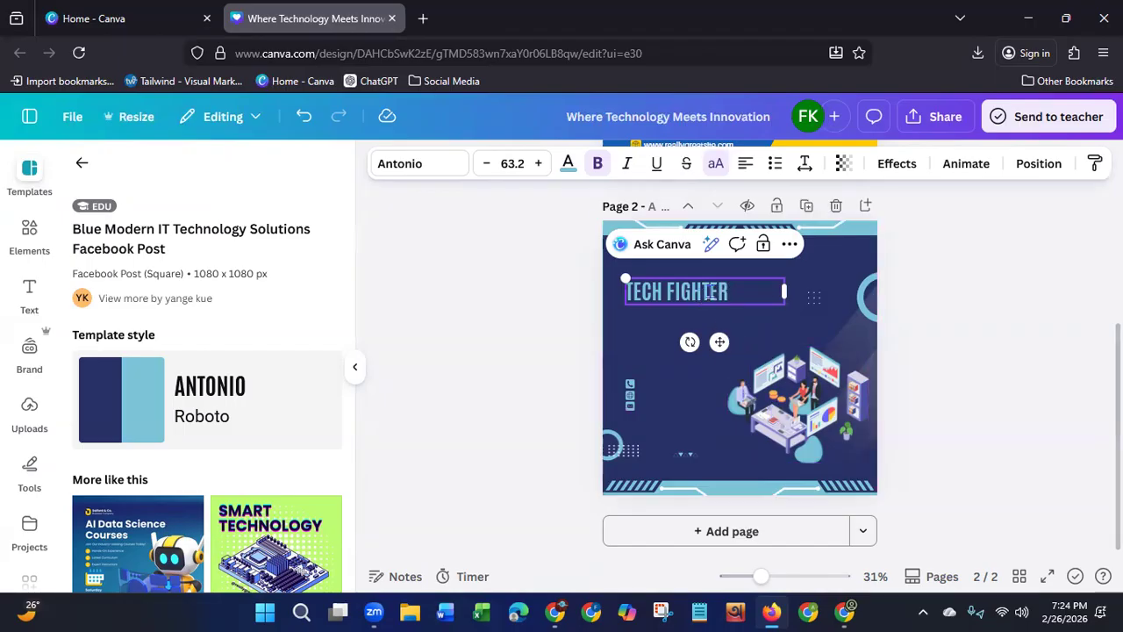
Step: Narrow the "TECH FIGHTER" text box to fit its text and move it slightly down
{"action": "left_click_drag", "start_coordinate": [787, 292], "coordinate": [741, 291]}
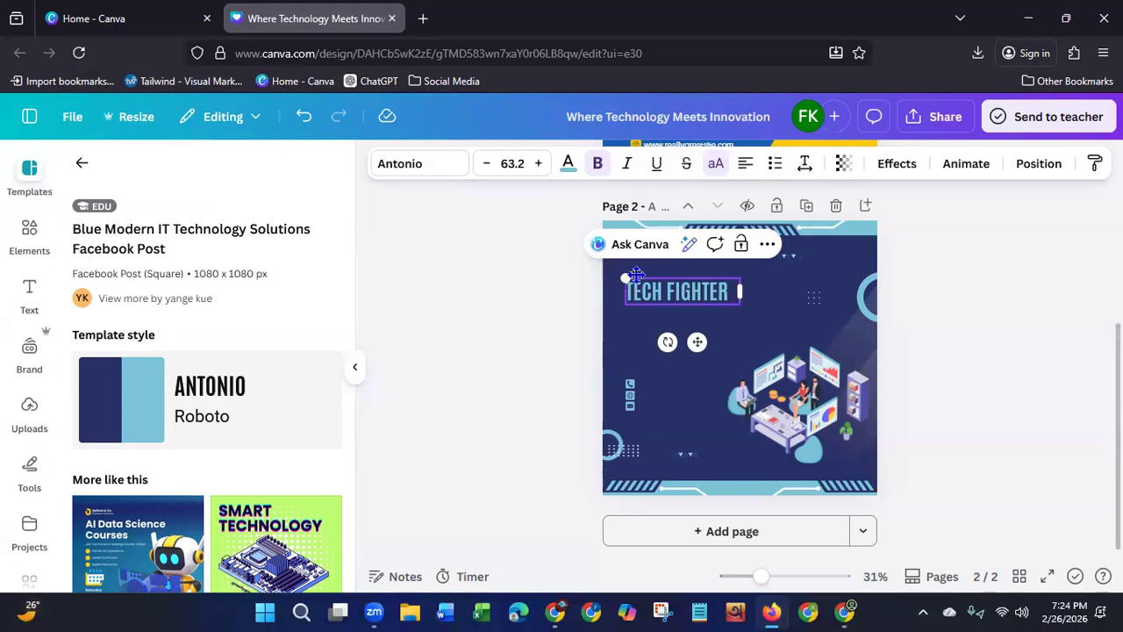
{"action": "left_click_drag", "start_coordinate": [696, 344], "coordinate": [693, 374]}
{"action": "left_click", "coordinate": [544, 337]}
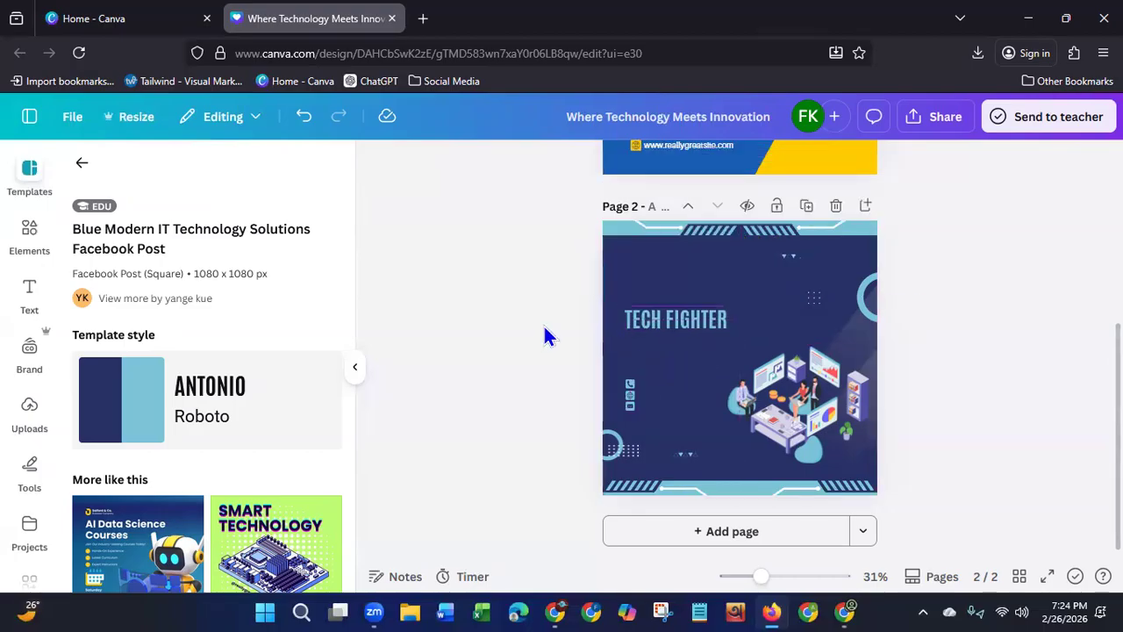
Step: Duplicate the "TECH FIGHTER" heading, place the copy directly beneath it and change its text to "CONTACT US:"
{"action": "left_click", "coordinate": [653, 321]}
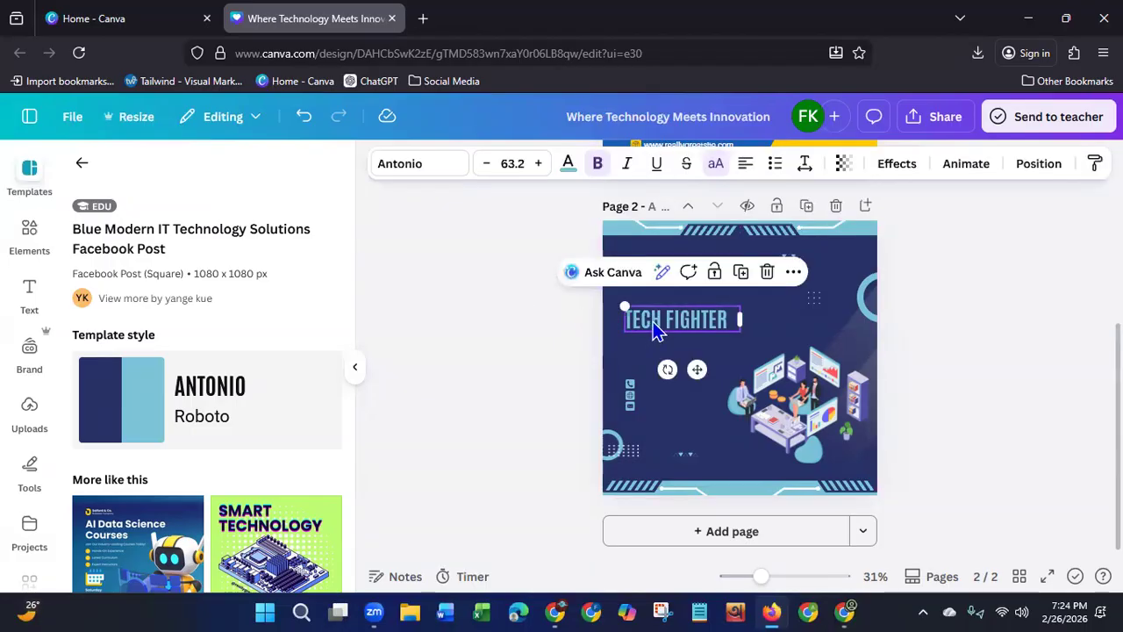
{"action": "key", "text": "ctrl+d"}
{"action": "left_click_drag", "start_coordinate": [699, 372], "coordinate": [685, 394]}
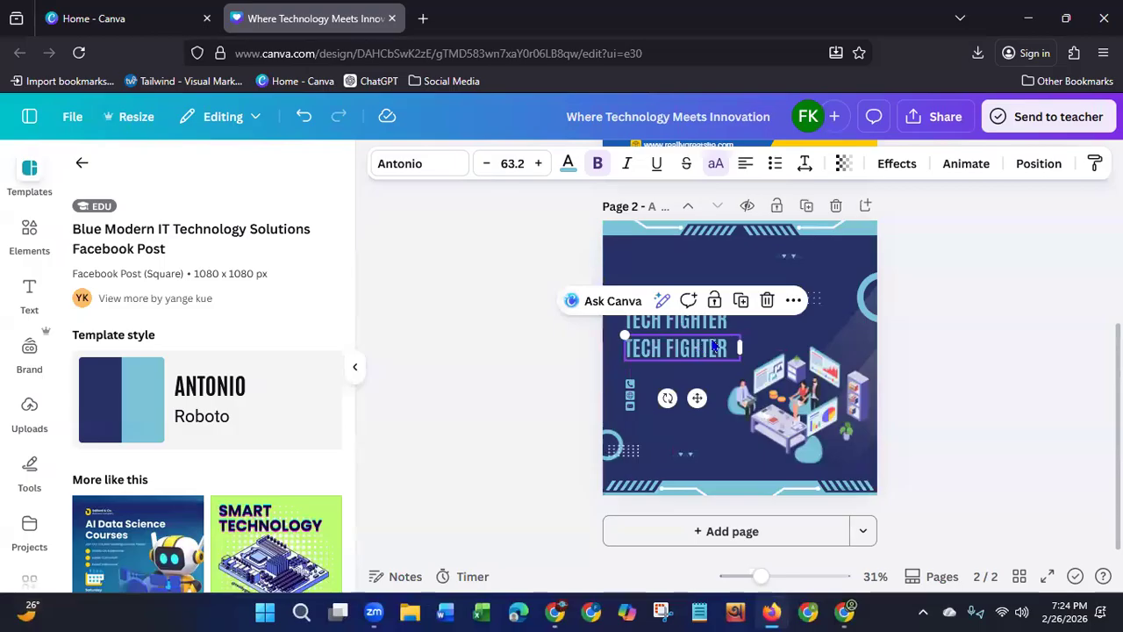
{"action": "double_click", "coordinate": [727, 351]}
{"action": "type", "text": "CON"}
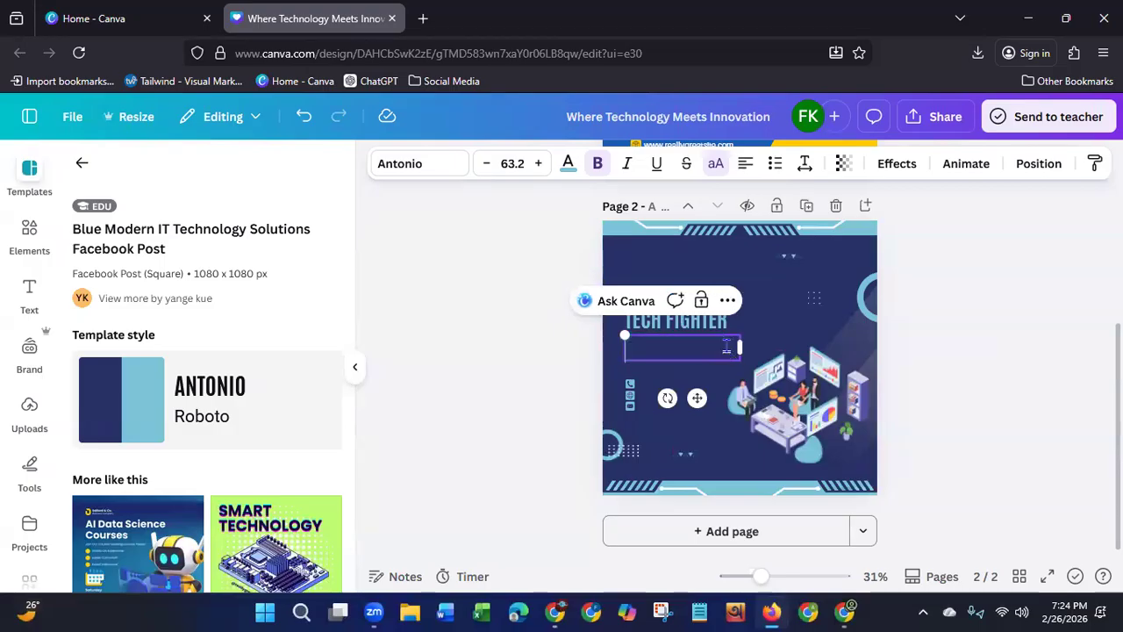
{"action": "type", "text": "TACT US:"}
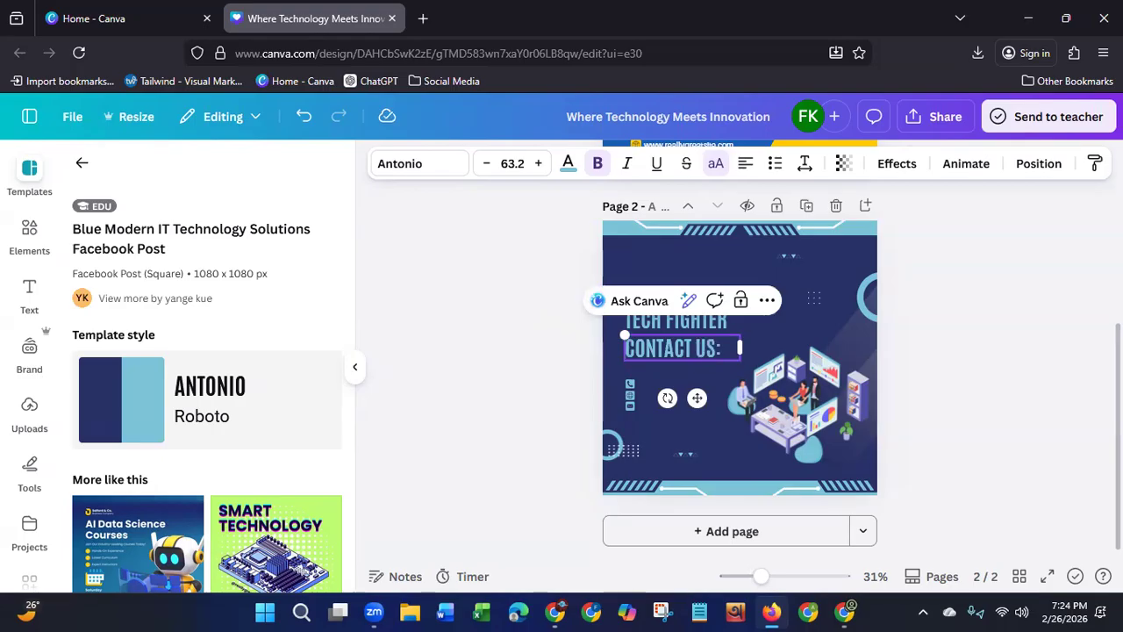
{"action": "left_click", "coordinate": [479, 357]}
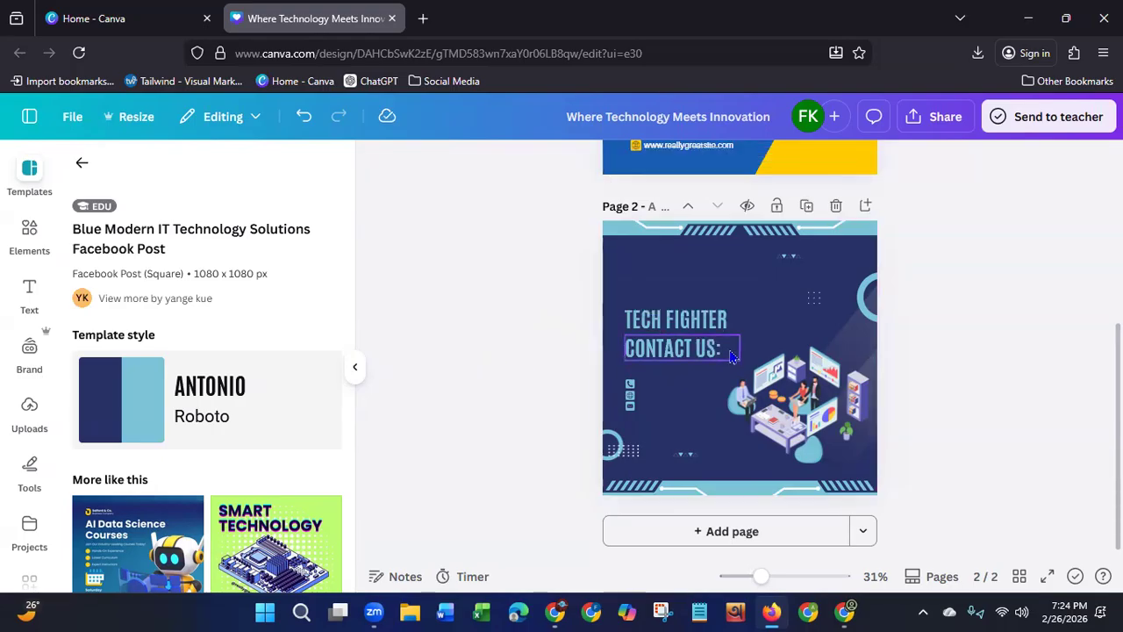
Step: Reduce the "CONTACT US:" line's font size to 57.2 and remove its bold formatting
{"action": "left_click", "coordinate": [721, 357]}
{"action": "left_click", "coordinate": [487, 166]}
{"action": "left_click", "coordinate": [487, 167]}
{"action": "left_click", "coordinate": [487, 166]}
{"action": "left_click", "coordinate": [487, 167]}
{"action": "left_click", "coordinate": [488, 166]}
{"action": "left_click", "coordinate": [488, 167]}
{"action": "left_click", "coordinate": [598, 164]}
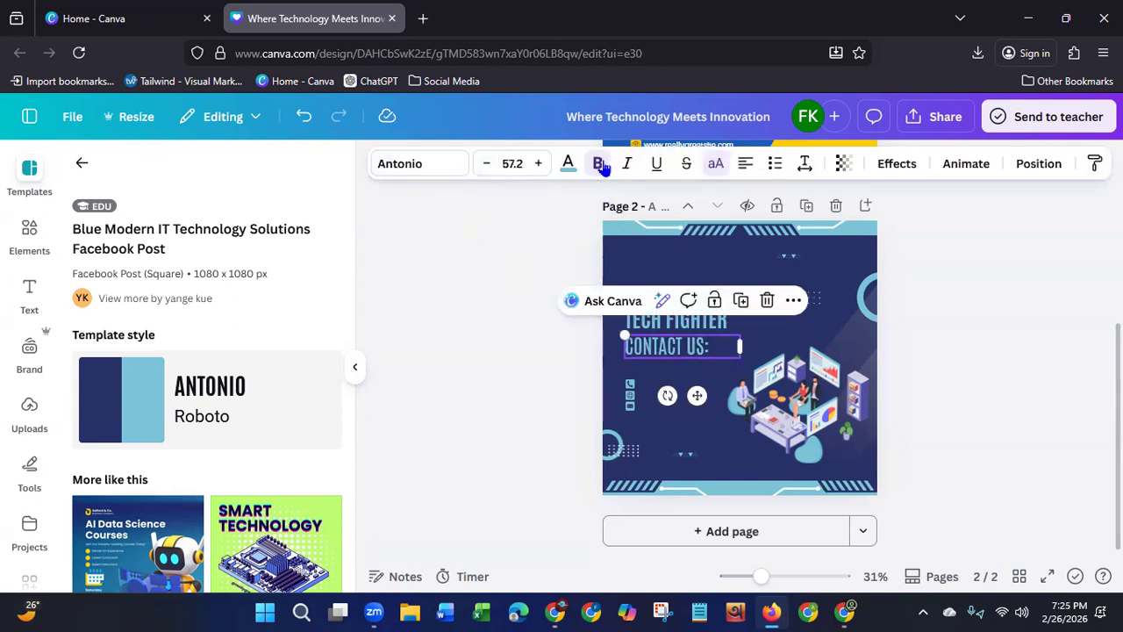
Step: Change the text colour of the "CONTACT US:" line to white
{"action": "left_click", "coordinate": [569, 167]}
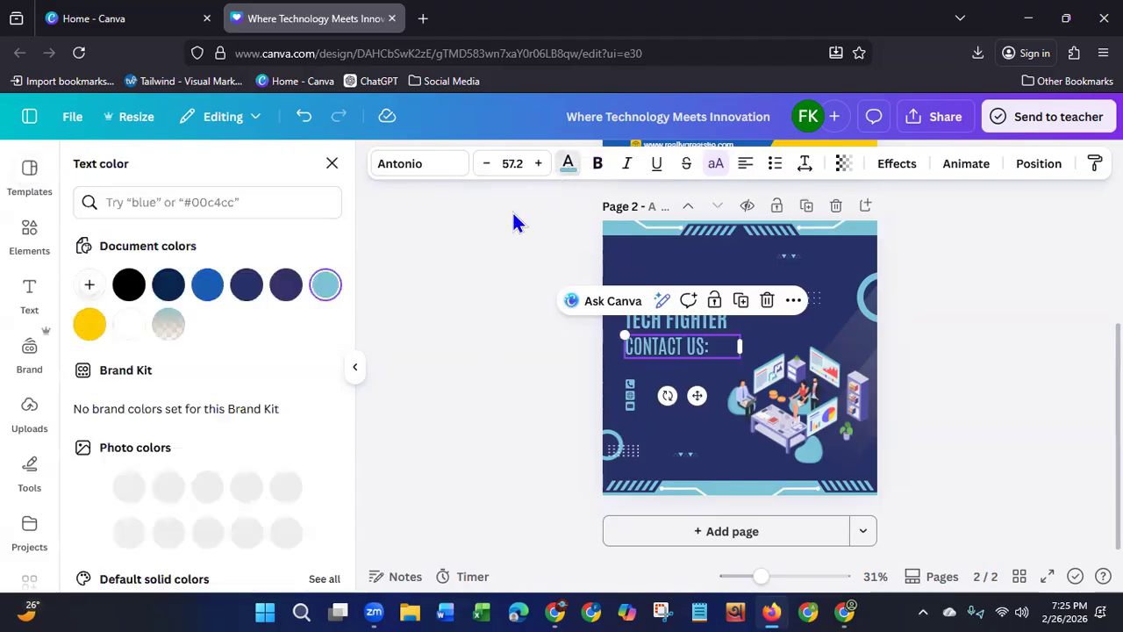
{"action": "left_click", "coordinate": [128, 324]}
{"action": "left_click", "coordinate": [509, 426]}
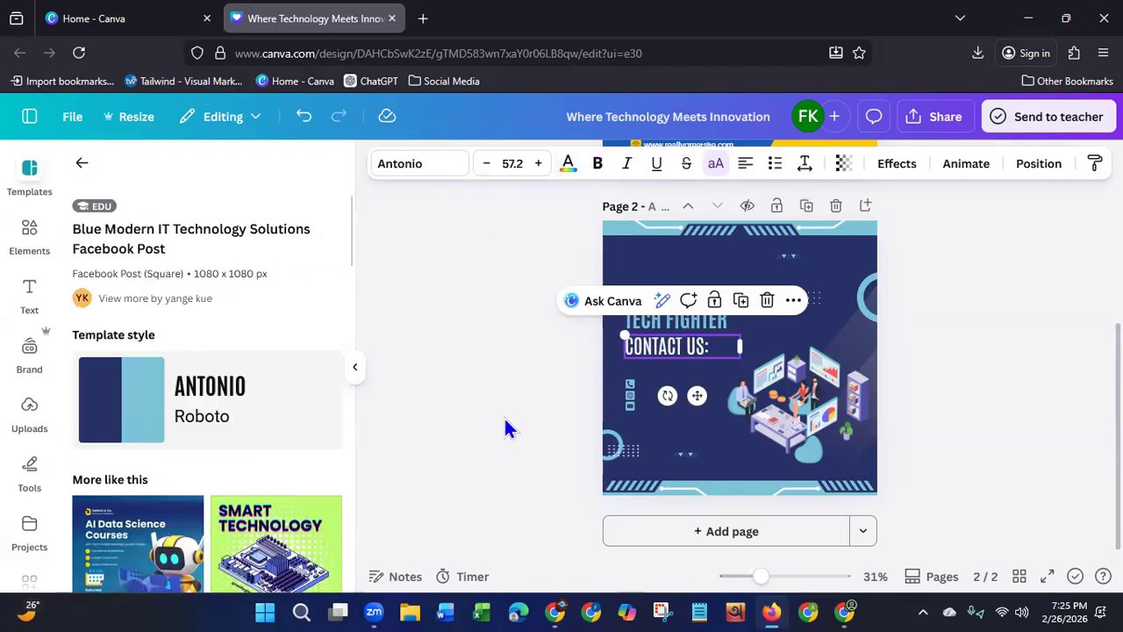
Step: Move the "CONTACT US:" line slightly down and enlarge the "TECH FIGHTER" heading above it
{"action": "left_click", "coordinate": [663, 351]}
{"action": "left_click_drag", "start_coordinate": [663, 351], "coordinate": [662, 355]}
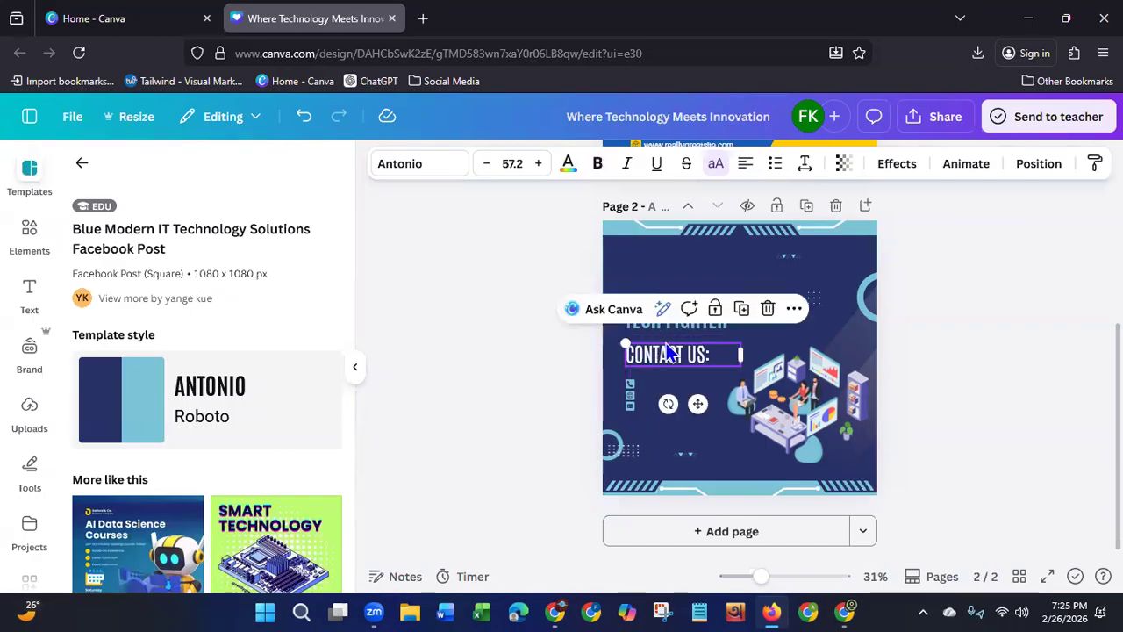
{"action": "left_click", "coordinate": [691, 324]}
{"action": "left_click_drag", "start_coordinate": [621, 306], "coordinate": [701, 313]}
{"action": "left_click", "coordinate": [509, 401]}
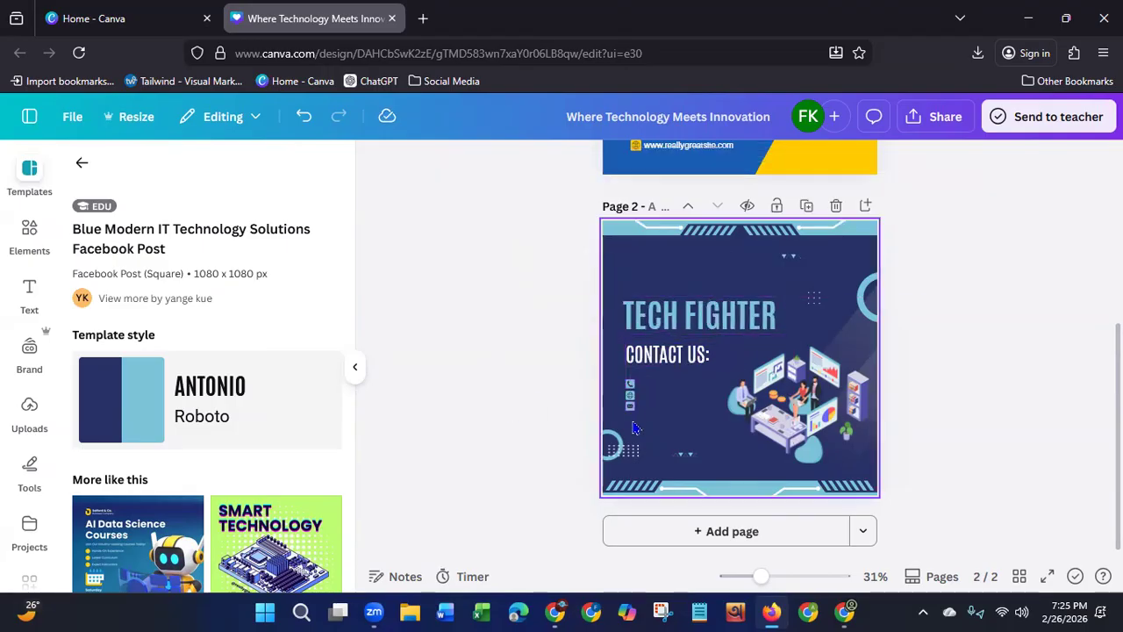
Step: Download pages 1–2 of the design as JPG files at size 1 and quality 80
{"action": "left_click", "coordinate": [922, 120]}
{"action": "left_click", "coordinate": [821, 456]}
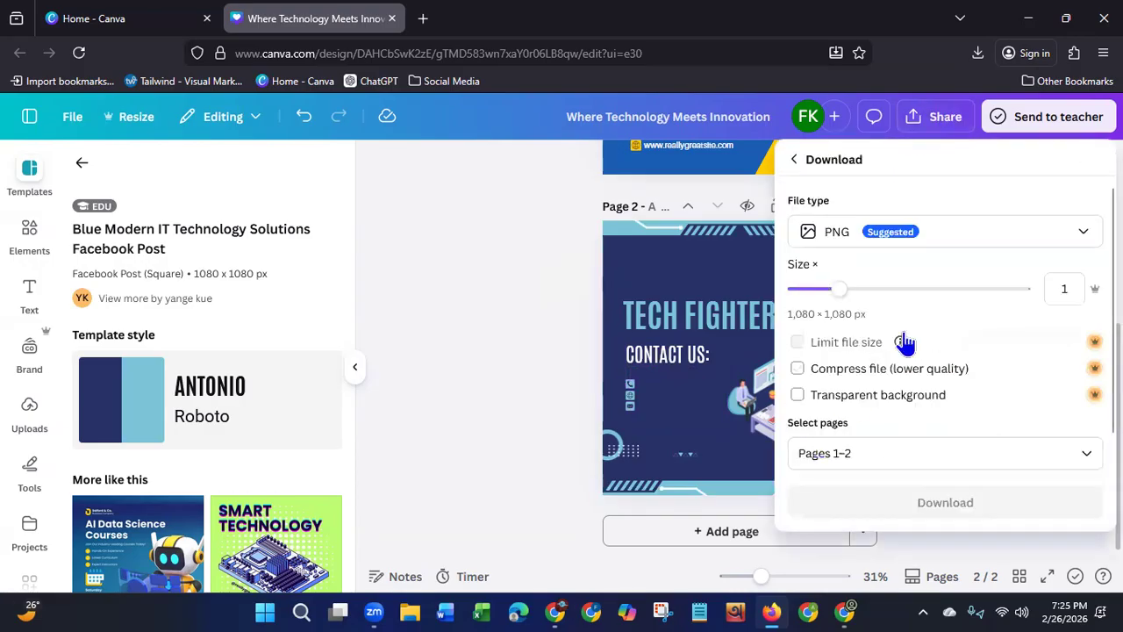
{"action": "left_click", "coordinate": [958, 231]}
{"action": "left_click", "coordinate": [912, 288]}
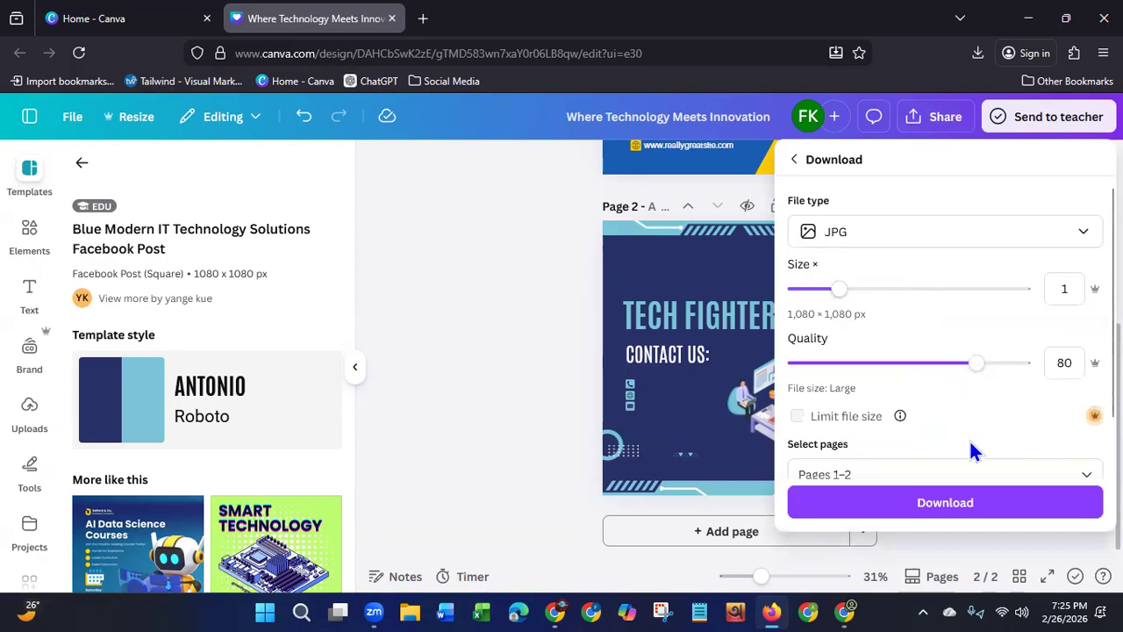
{"action": "left_click", "coordinate": [968, 508]}
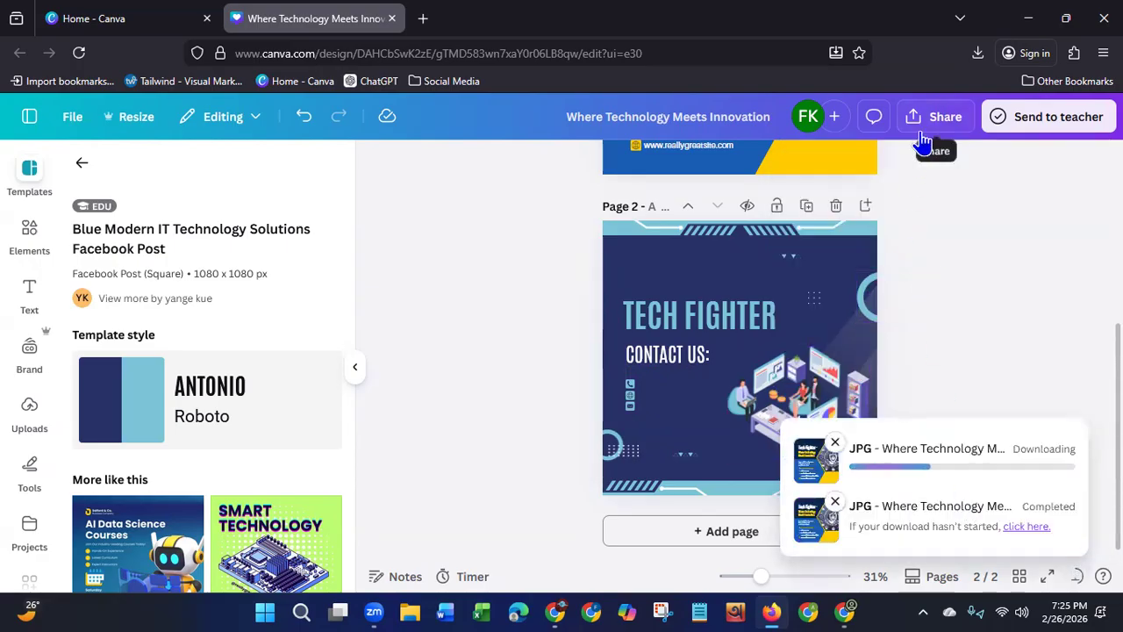
Step: Cancel the running two-page download and download only page 2 of the design as a JPG at size 1 and quality 80
{"action": "left_click", "coordinate": [836, 444]}
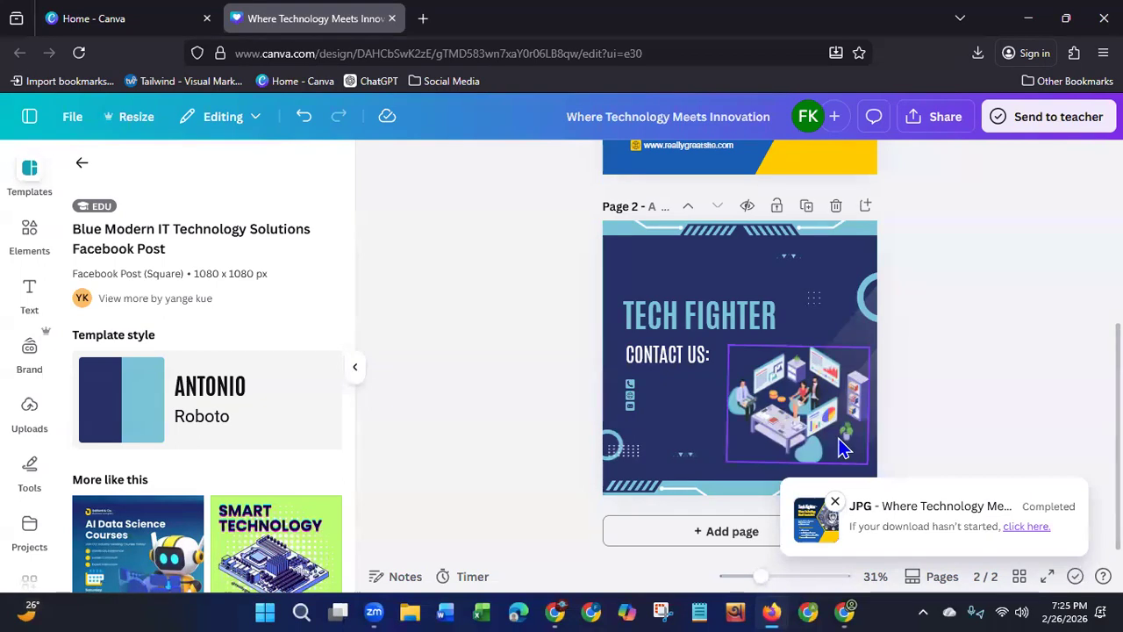
{"action": "left_click", "coordinate": [925, 115]}
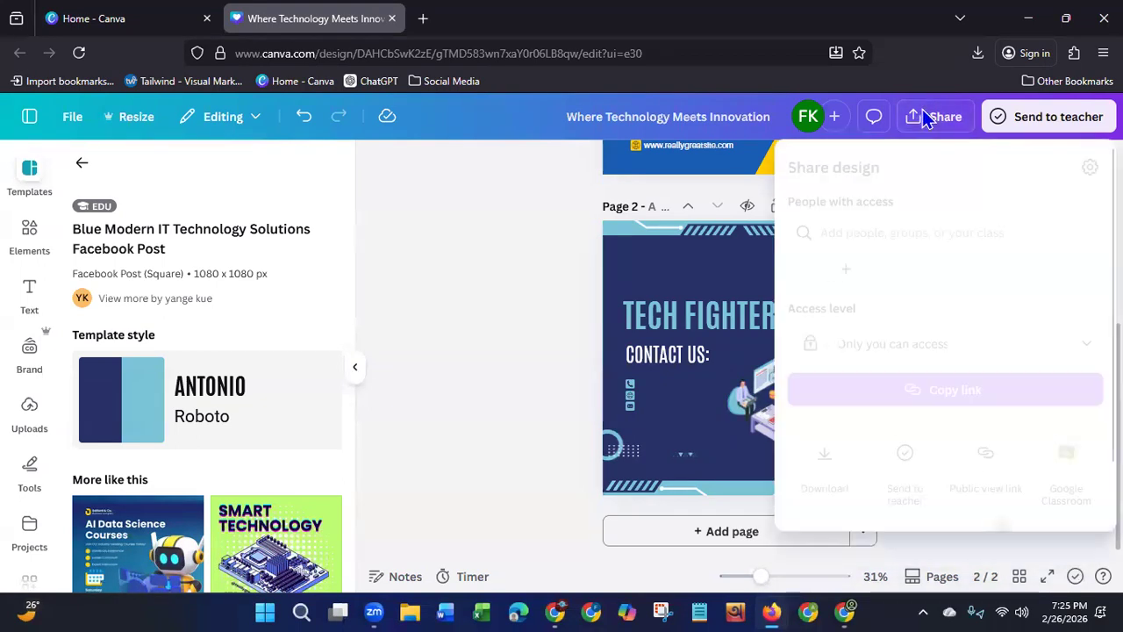
{"action": "left_click", "coordinate": [829, 456]}
{"action": "left_click", "coordinate": [967, 230]}
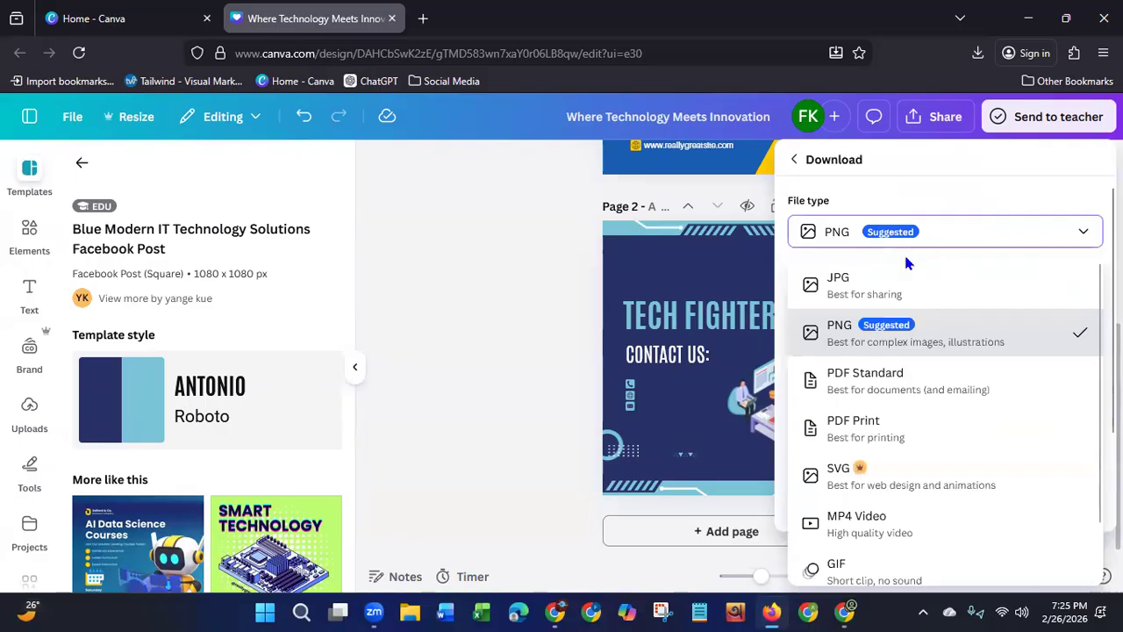
{"action": "left_click", "coordinate": [877, 281]}
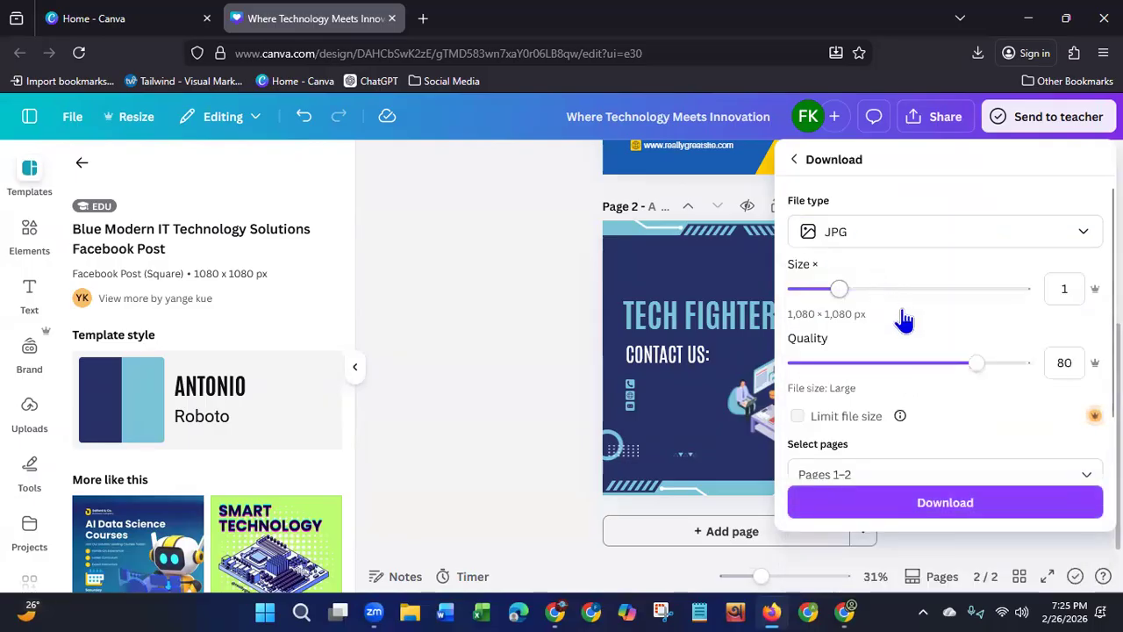
{"action": "left_click", "coordinate": [917, 471]}
{"action": "left_click", "coordinate": [810, 257]}
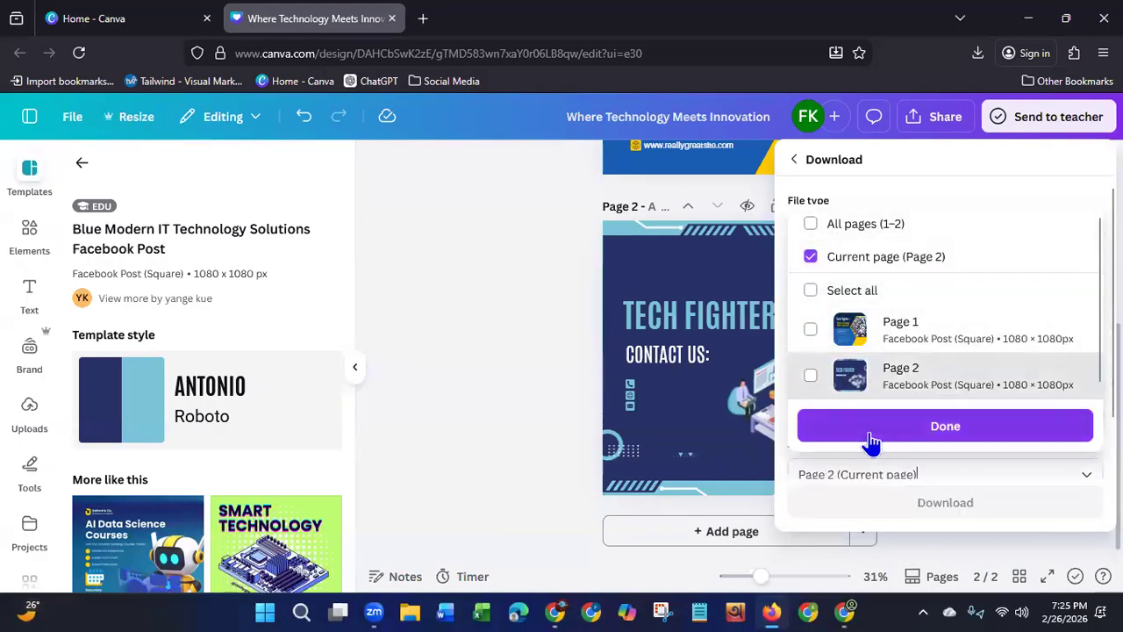
{"action": "left_click", "coordinate": [870, 426]}
{"action": "left_click", "coordinate": [872, 507]}
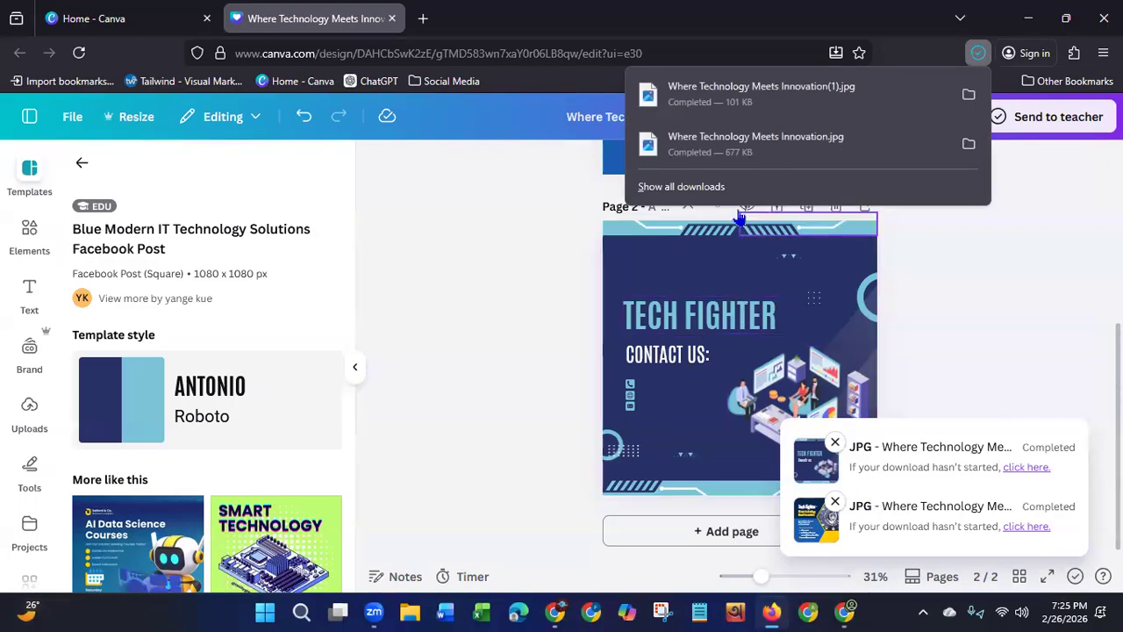
Step: Switch to the Contact Us page in Blogger and upload Where Technology Meets Innovation(1).jpg from Downloads below the WhatsApp line
{"action": "left_click", "coordinate": [843, 609]}
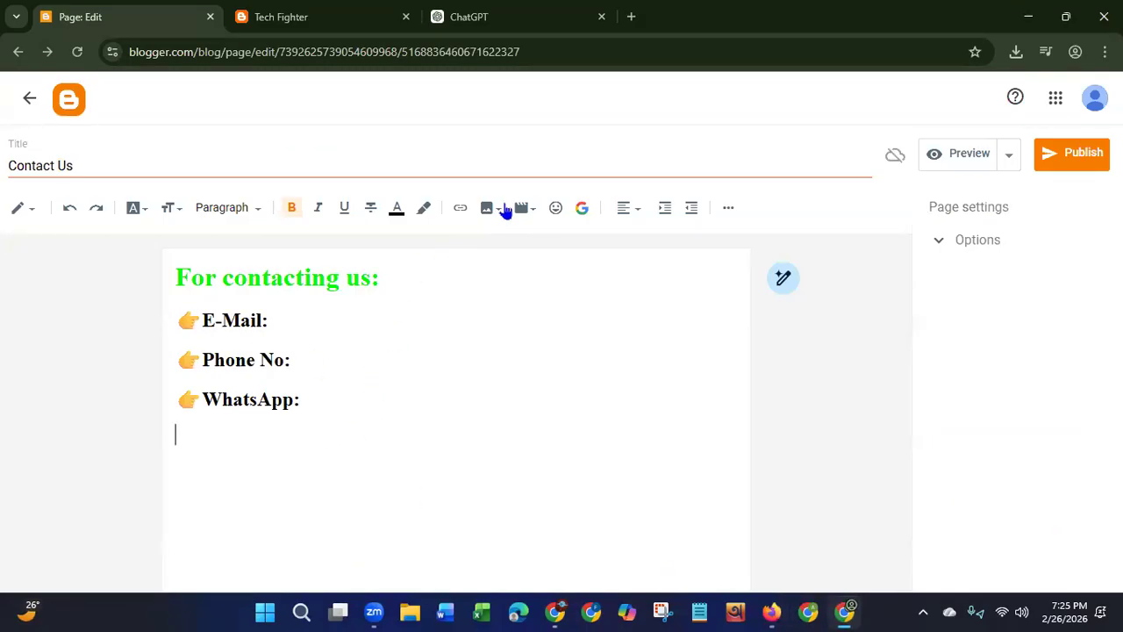
{"action": "left_click", "coordinate": [492, 208]}
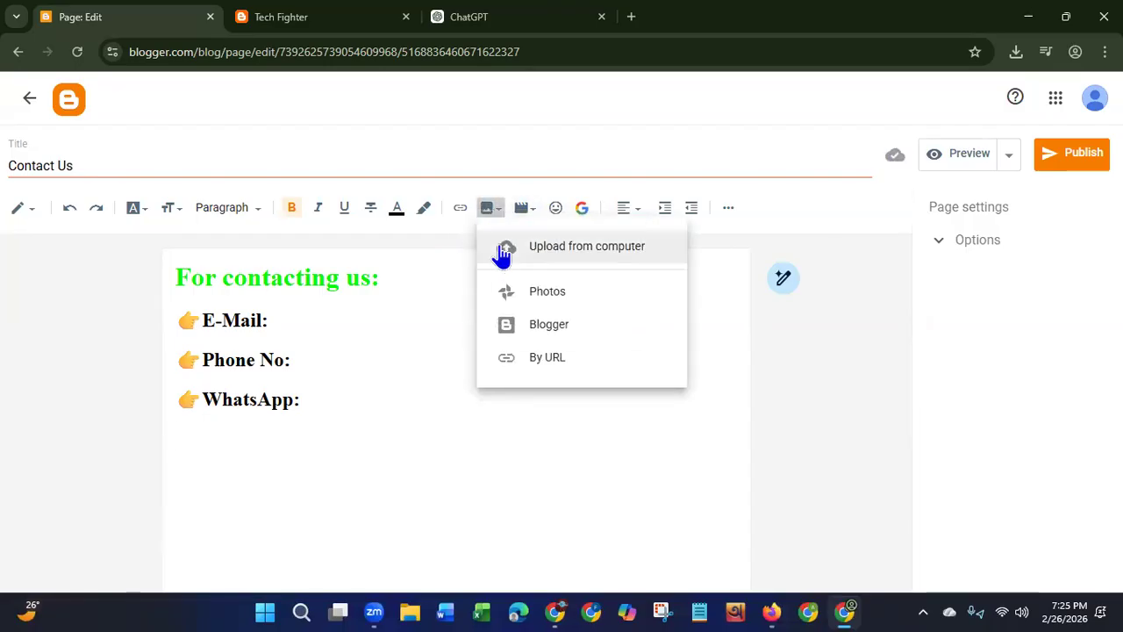
{"action": "left_click", "coordinate": [503, 250]}
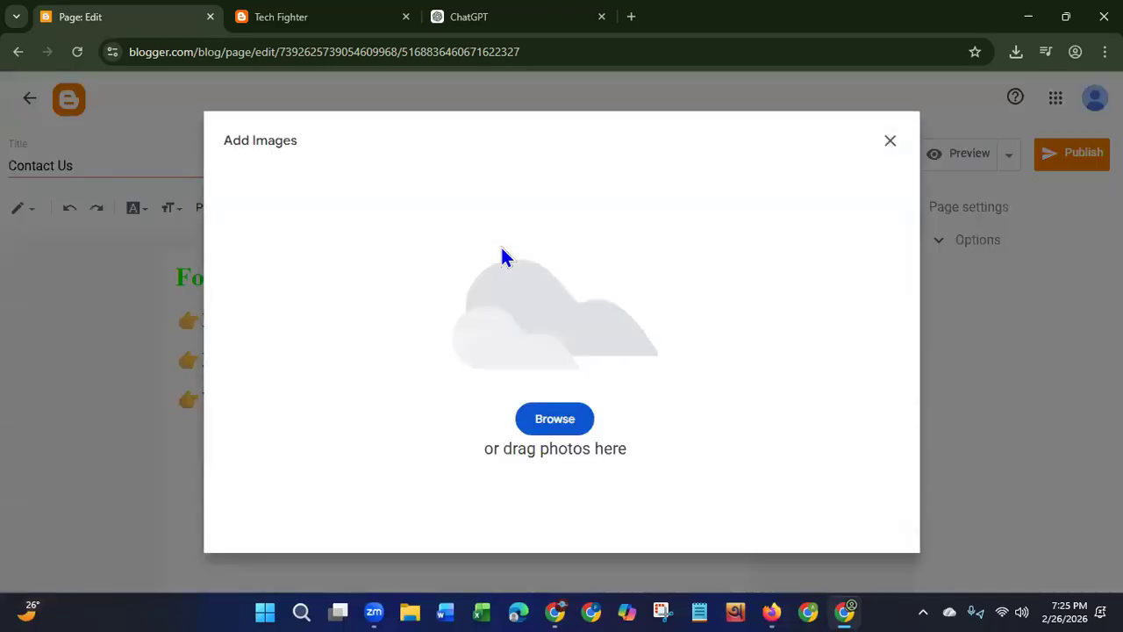
{"action": "left_click", "coordinate": [536, 422]}
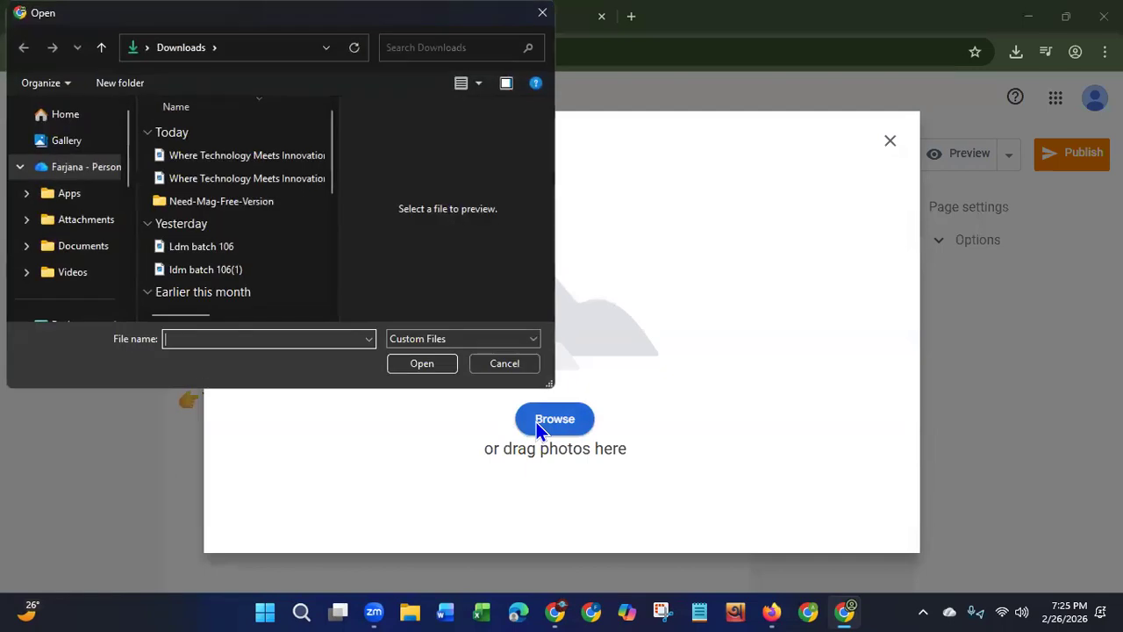
{"action": "left_click", "coordinate": [235, 155]}
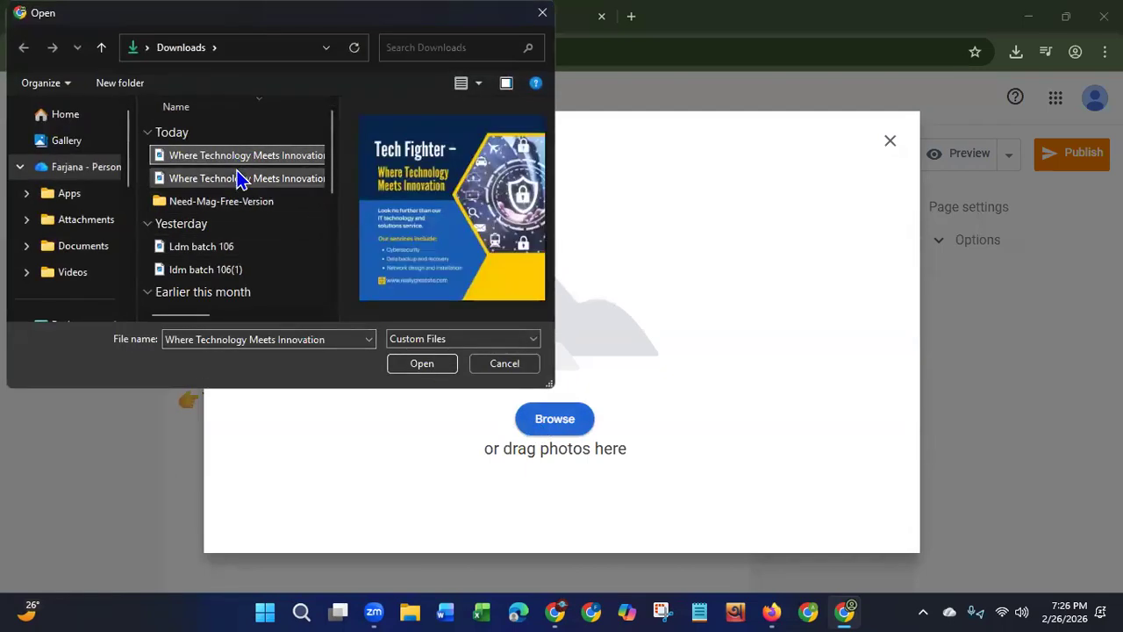
{"action": "left_click", "coordinate": [241, 178]}
{"action": "left_click", "coordinate": [409, 368]}
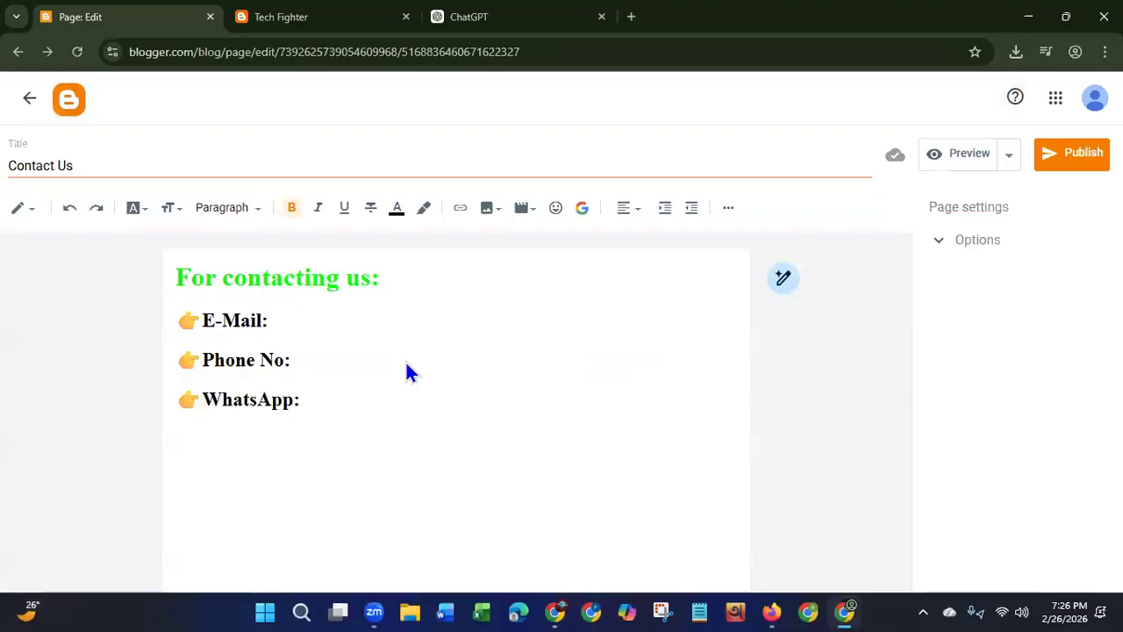
Step: Set the inserted Tech Fighter contact image's size to Large
{"action": "left_click", "coordinate": [418, 403]}
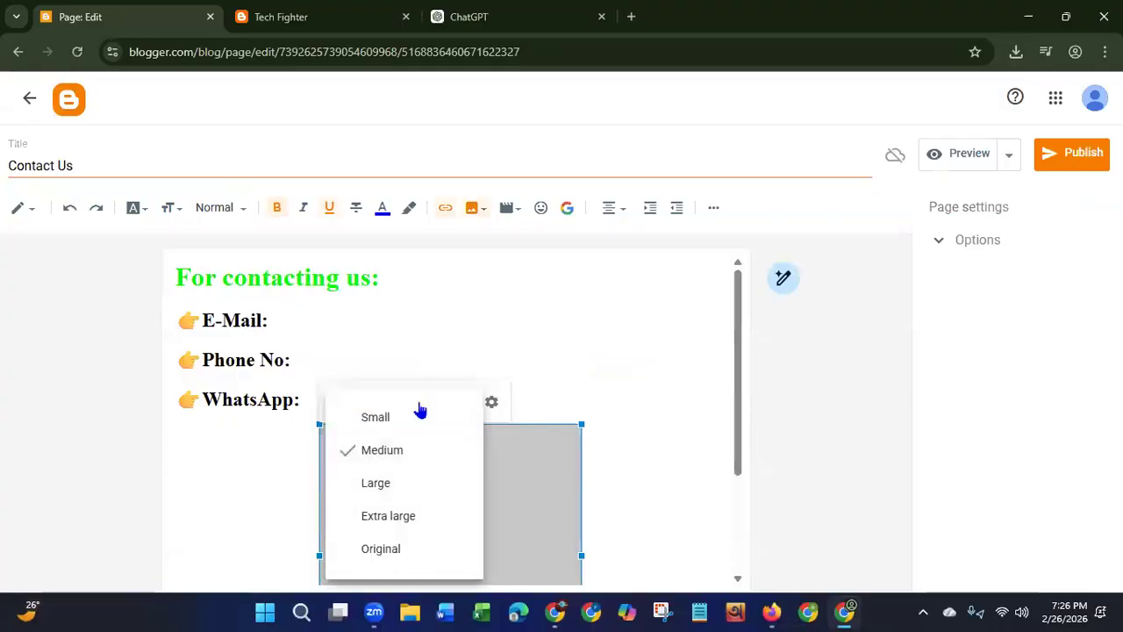
{"action": "left_click", "coordinate": [375, 490]}
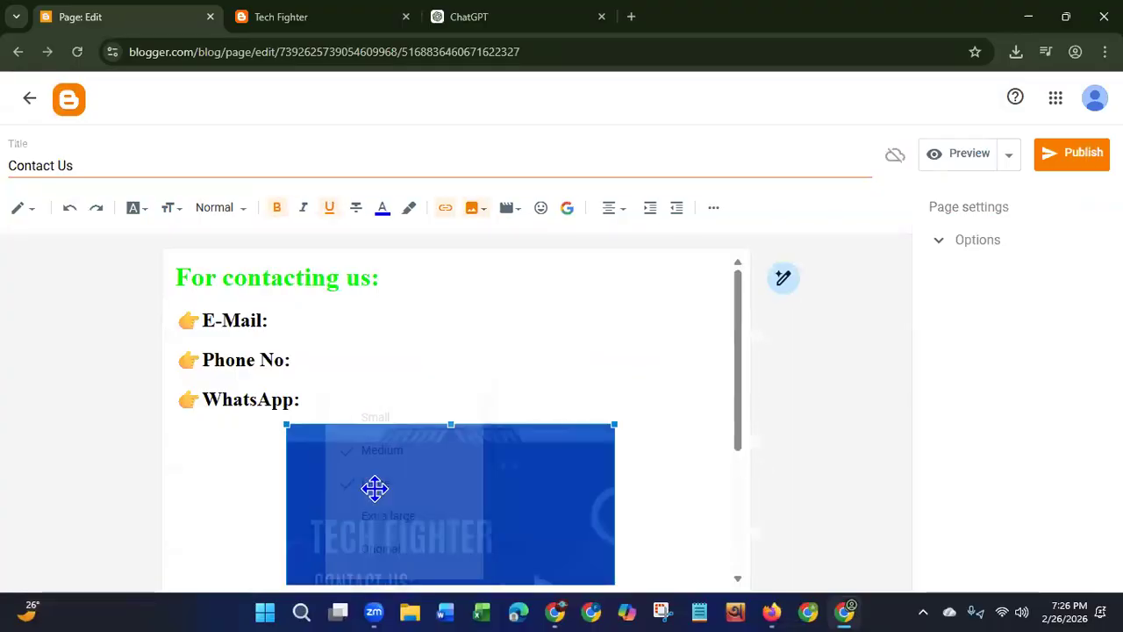
{"action": "left_click", "coordinate": [359, 369]}
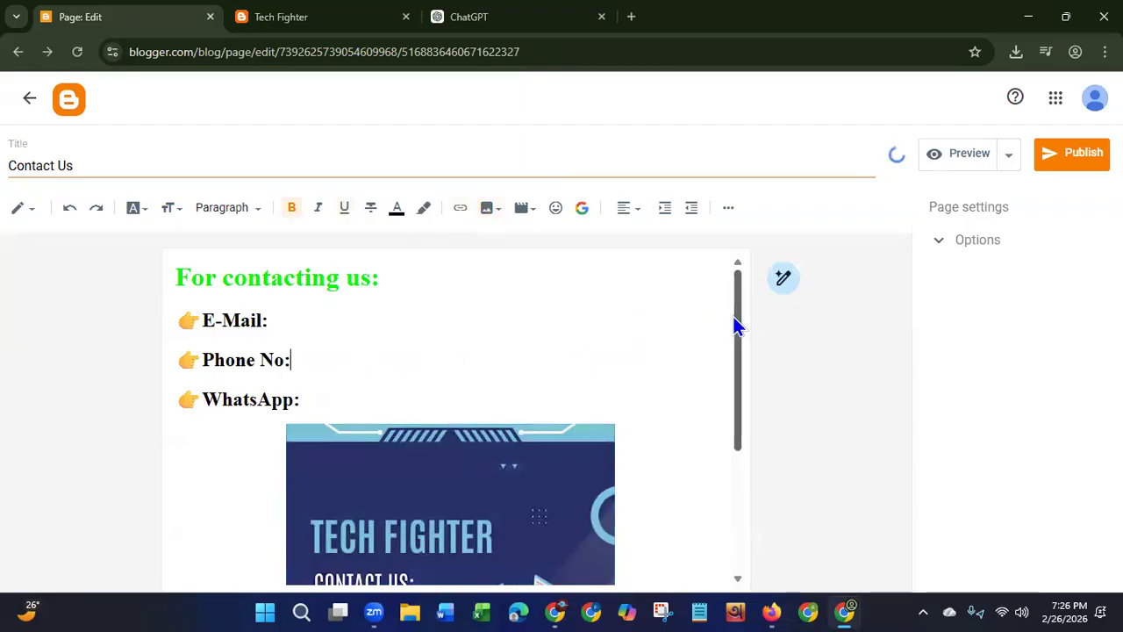
Step: Publish the Contact Us page to the blog
{"action": "left_click_drag", "start_coordinate": [737, 323], "coordinate": [737, 283]}
{"action": "left_click", "coordinate": [1062, 167]}
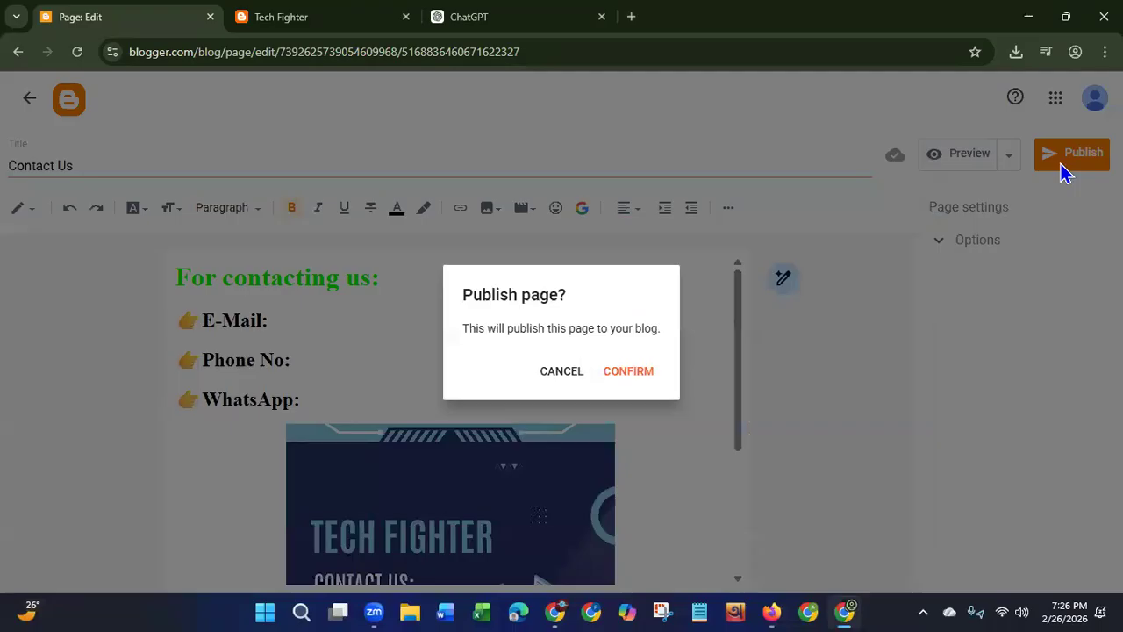
{"action": "left_click", "coordinate": [641, 373]}
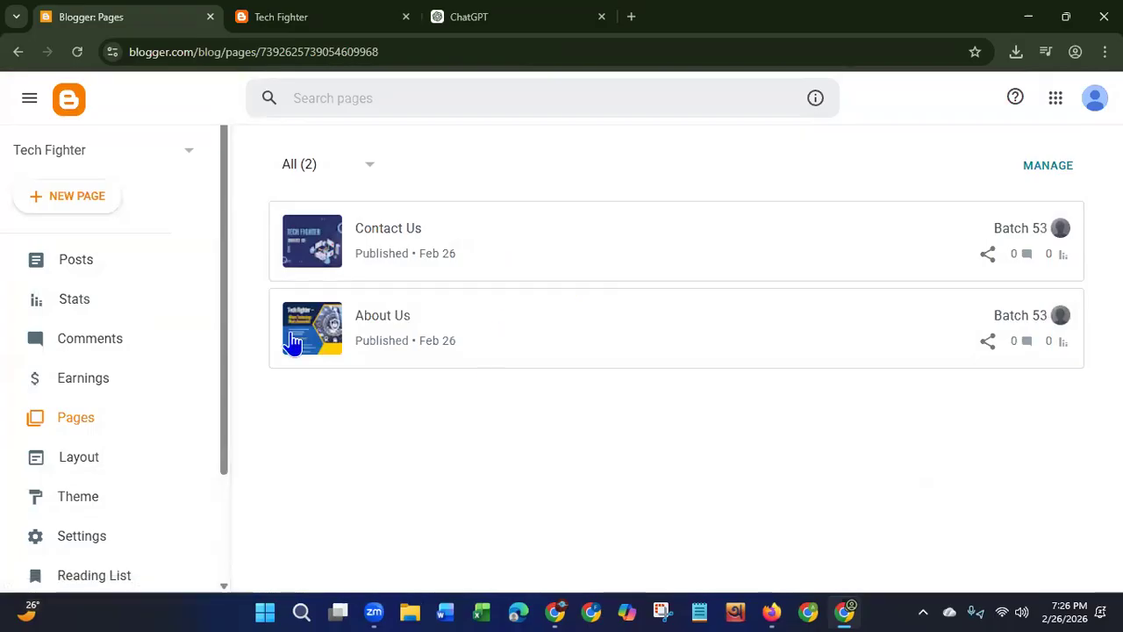
Step: Create a new blog page titled "Privacy Policy"
{"action": "left_click", "coordinate": [76, 208]}
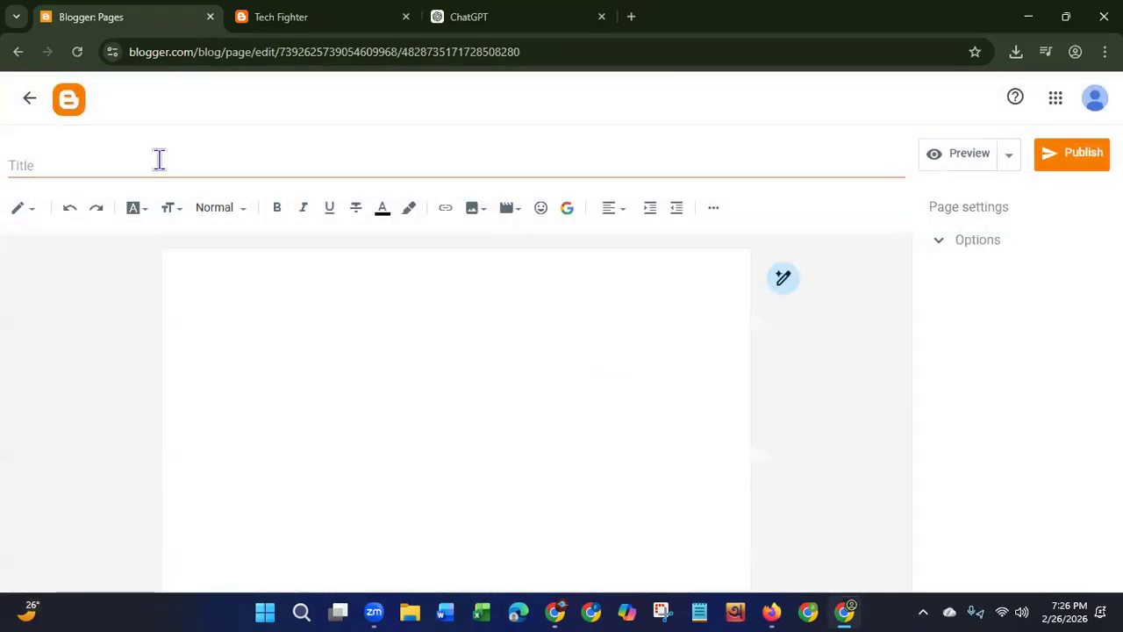
{"action": "left_click", "coordinate": [163, 160]}
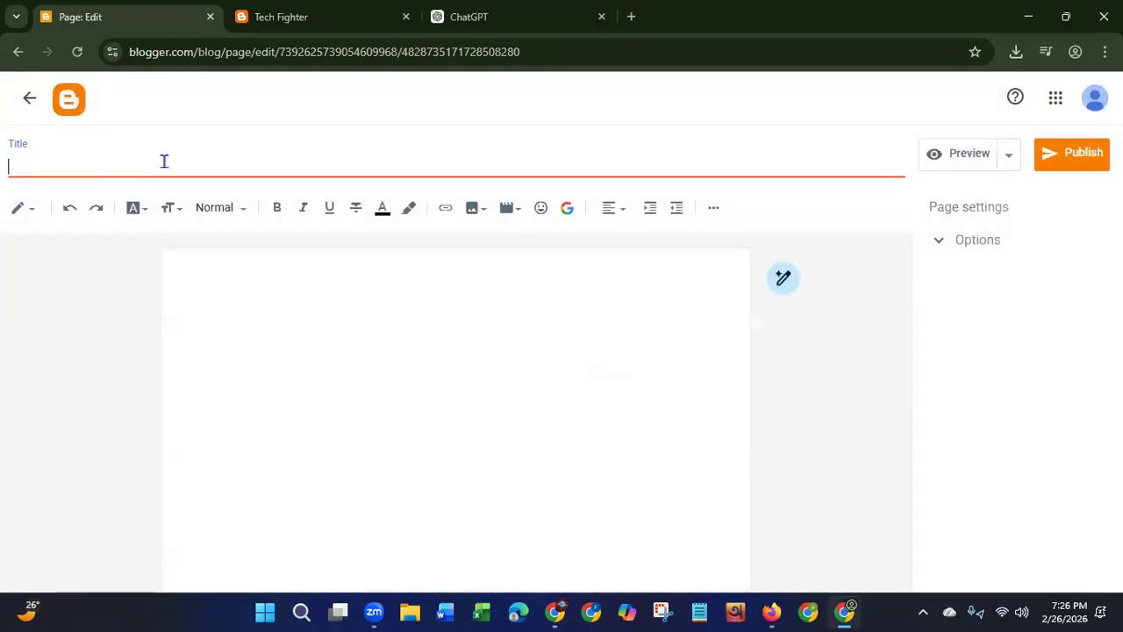
{"action": "type", "text": "Privacy Policy"}
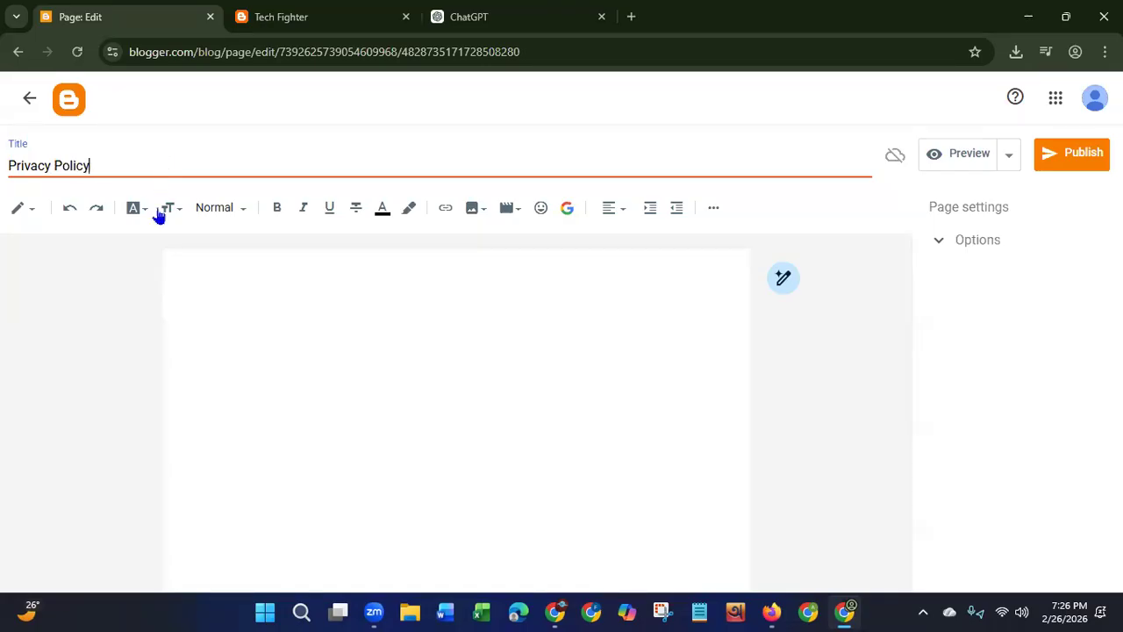
Step: Fill the page body with the placeholder text "bfdhidhvoifjvlckmxnxzcbcgihj;c lvmnkxbbh" and publish the Privacy Policy page
{"action": "left_click", "coordinate": [201, 326]}
{"action": "type", "text": "bfdhidhvoif"}
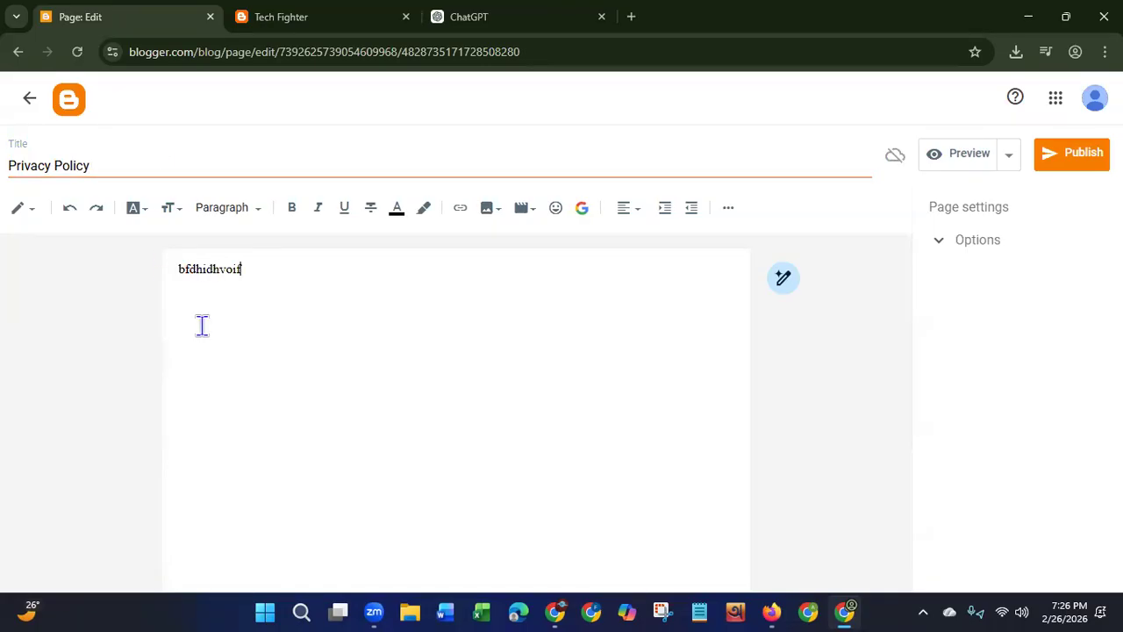
{"action": "type", "text": "jvlckmxnxzcbcgihj;c lvmnkxbbh"}
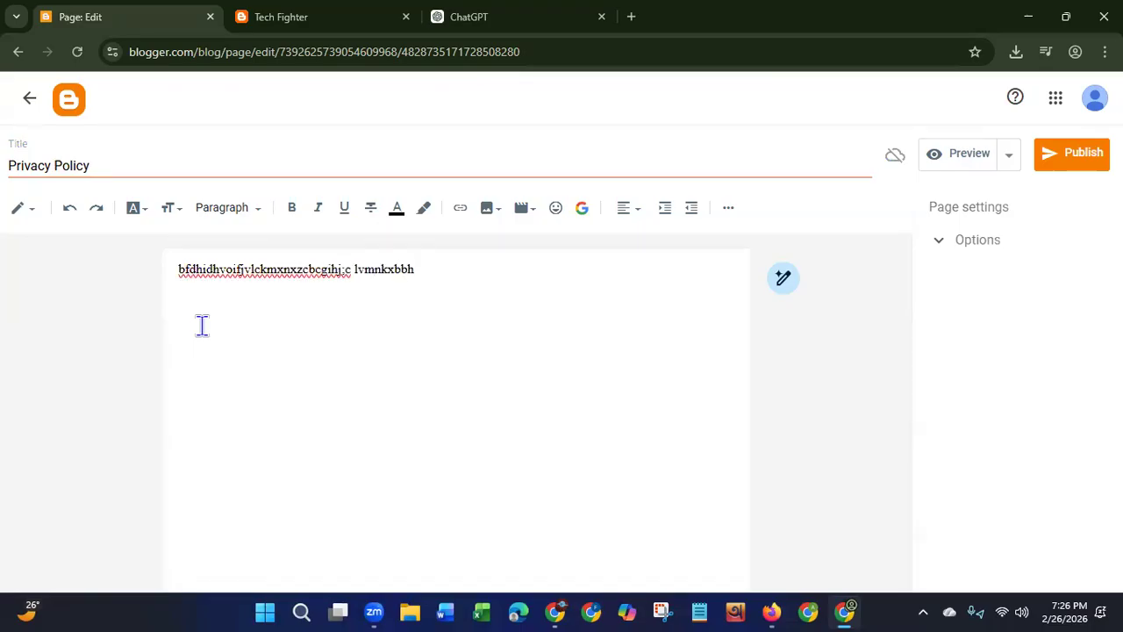
{"action": "left_click", "coordinate": [1077, 163]}
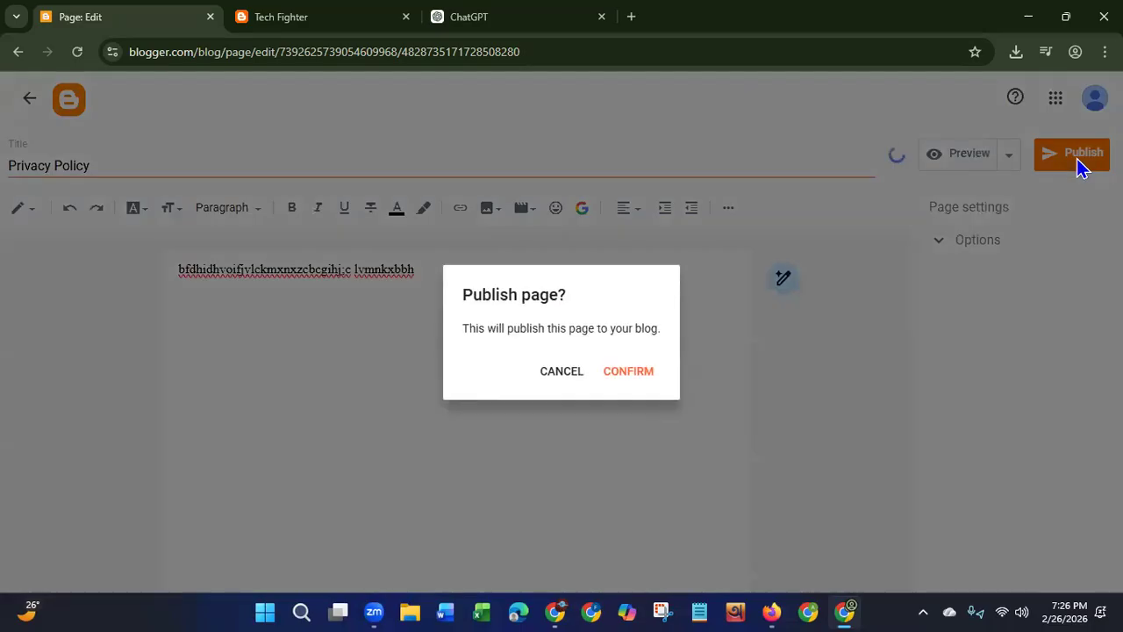
{"action": "left_click", "coordinate": [625, 374]}
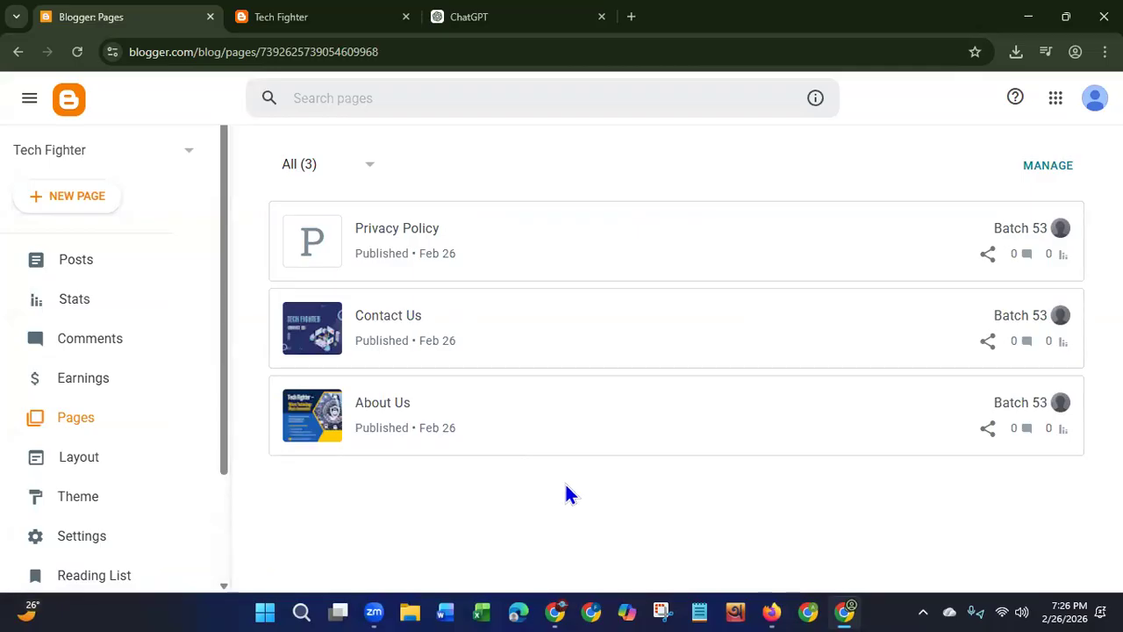
Step: Copy the About Us page's share link and paste it into a new Notepad tab
{"action": "left_click", "coordinate": [987, 430]}
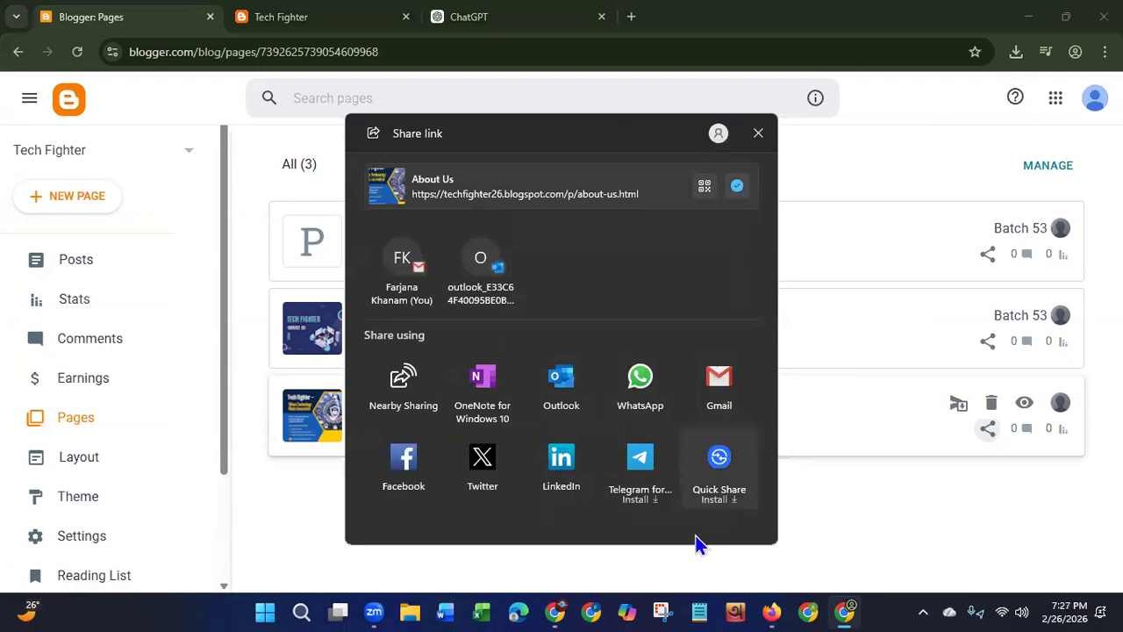
{"action": "left_click", "coordinate": [706, 605]}
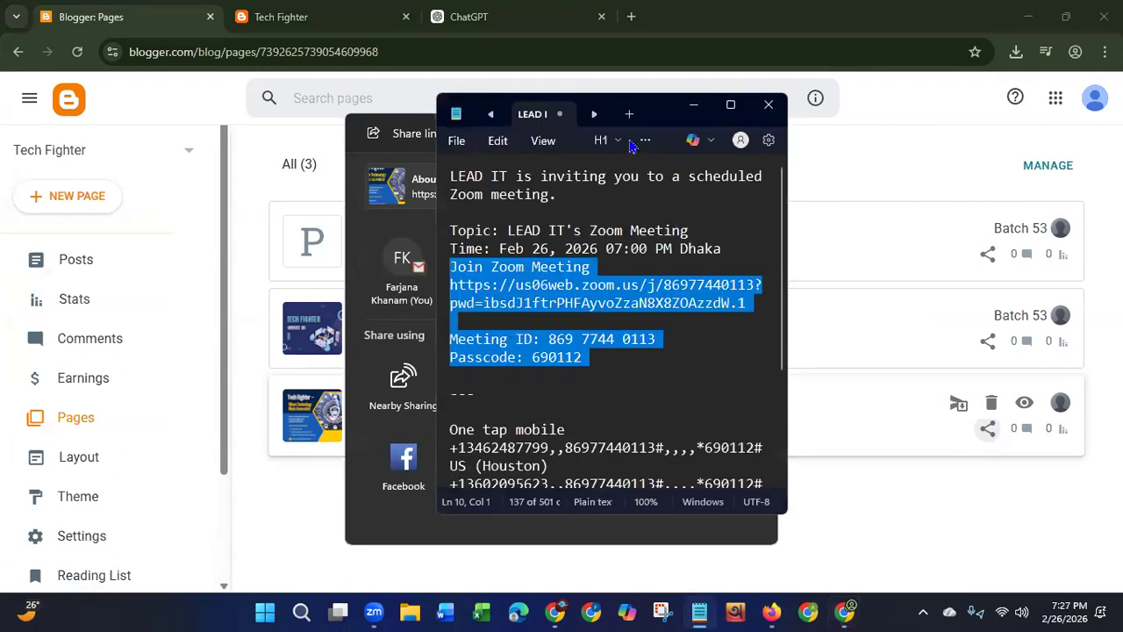
{"action": "left_click", "coordinate": [629, 114]}
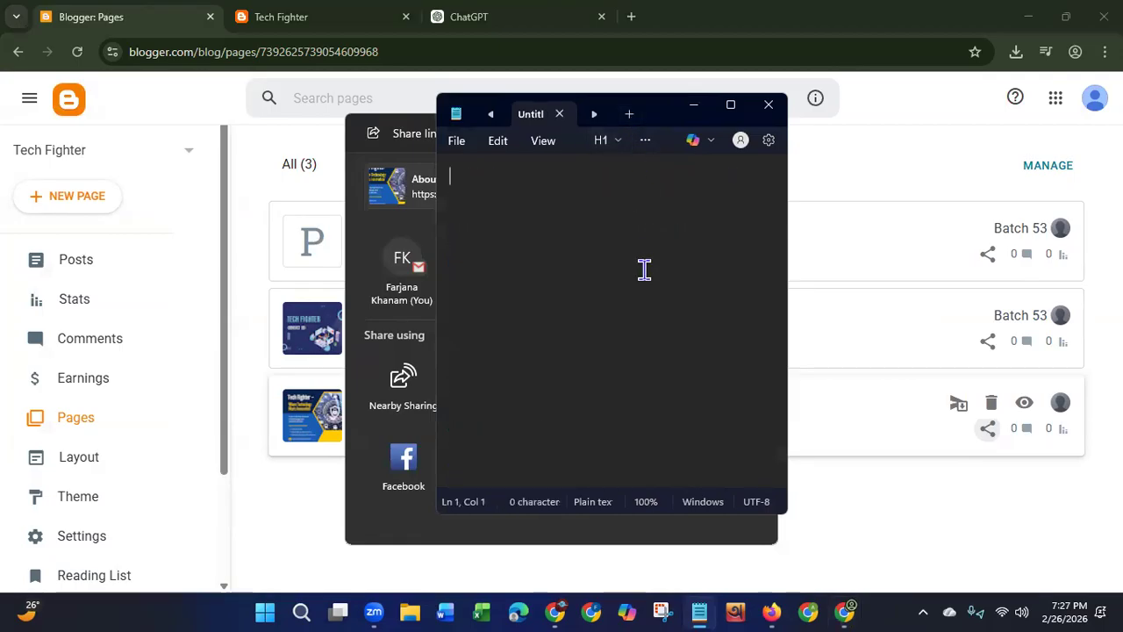
{"action": "type", "text": "https://techfighter26.blogspot.com/p/about-us.html"}
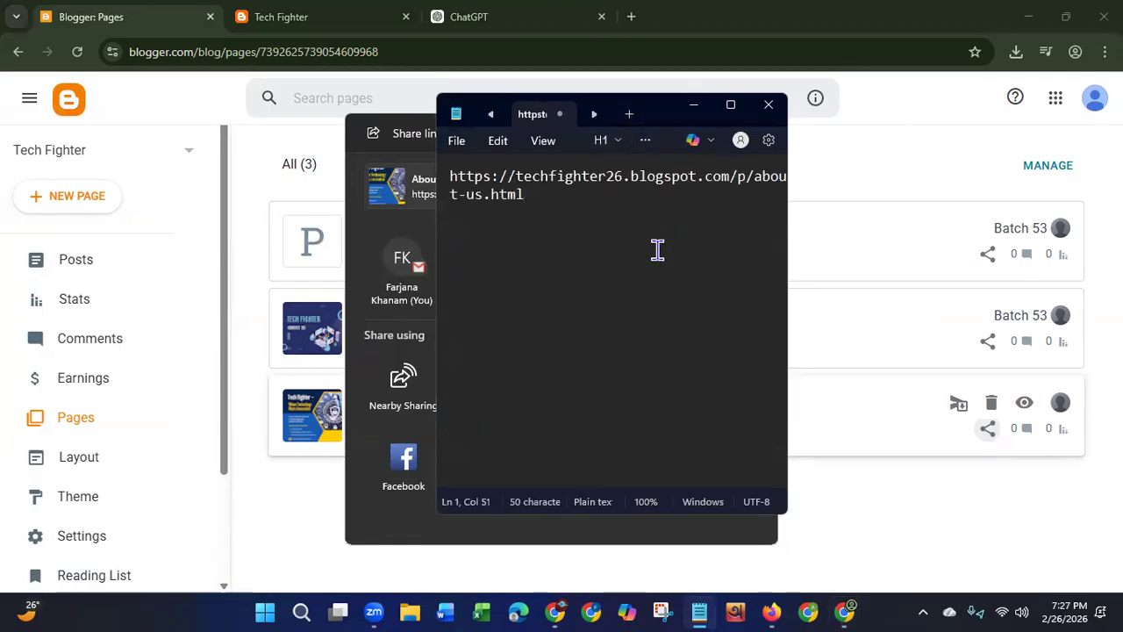
{"action": "left_click", "coordinate": [693, 106]}
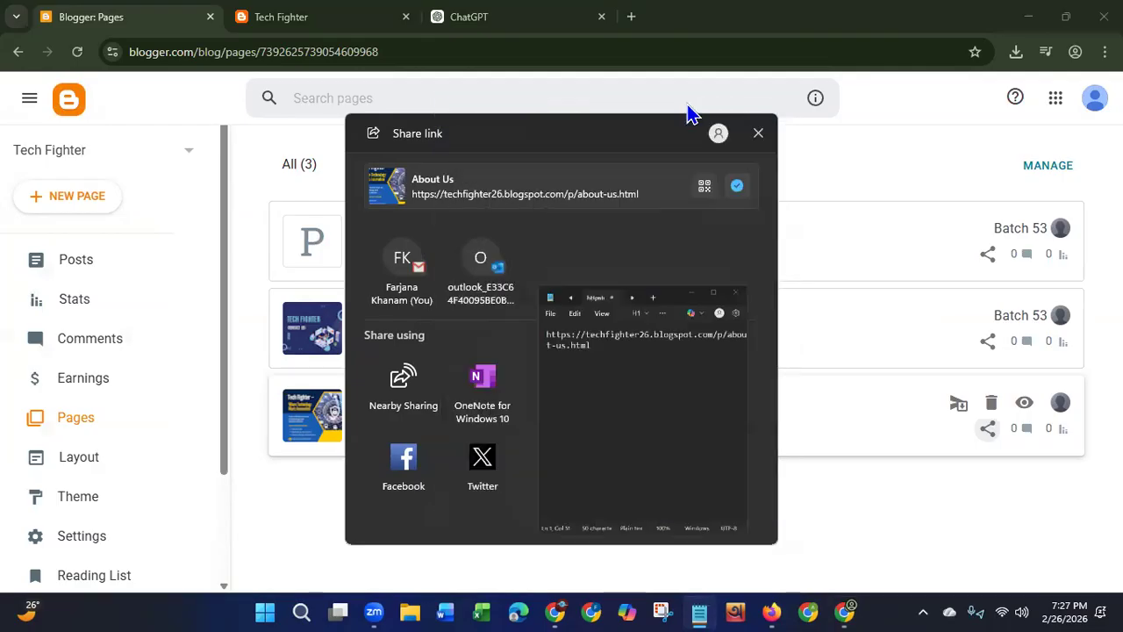
{"action": "left_click", "coordinate": [758, 133]}
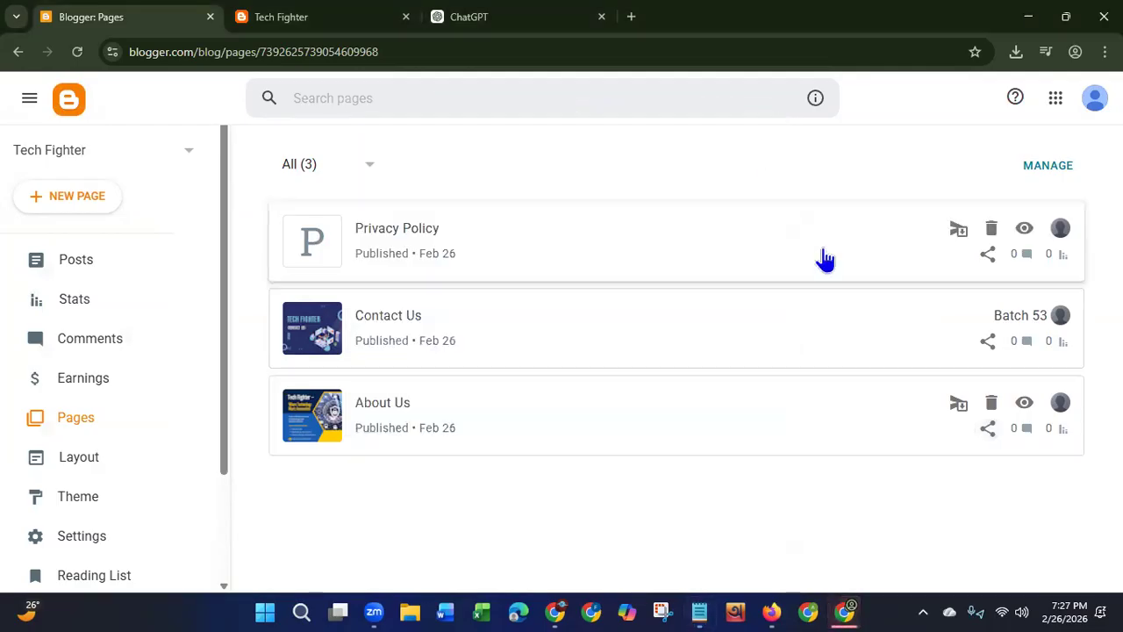
Step: Copy the Contact Us page's share link and paste it in Notepad below the About Us link, separated by a blank line
{"action": "left_click", "coordinate": [988, 342]}
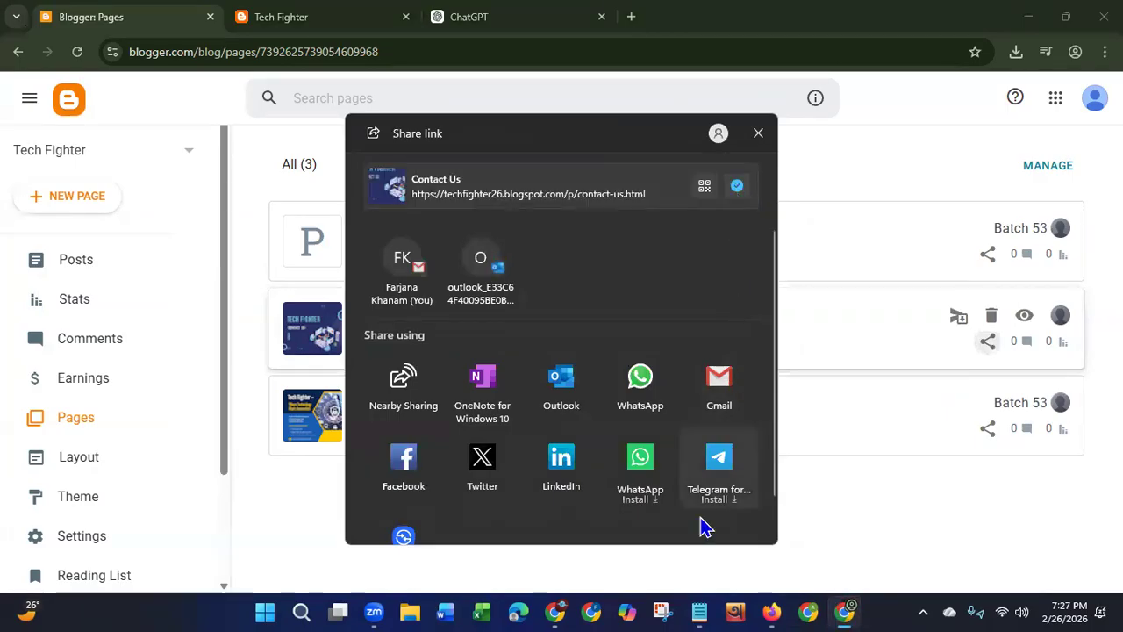
{"action": "left_click", "coordinate": [758, 133]}
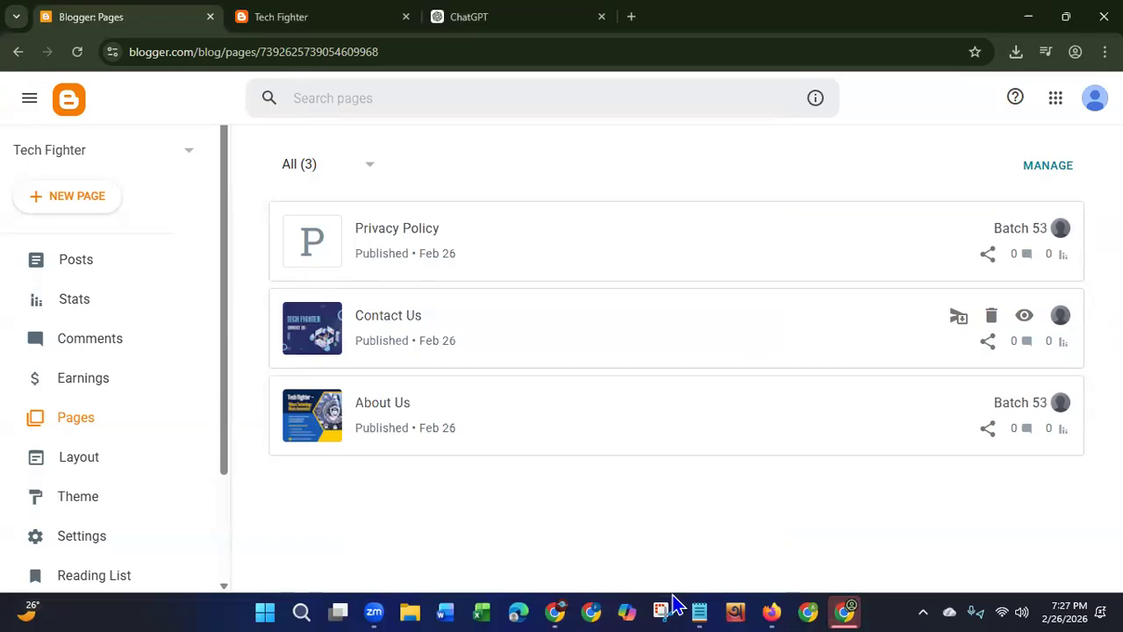
{"action": "left_click", "coordinate": [699, 610]}
{"action": "key", "text": "Return"}
{"action": "key", "text": "Return"}
{"action": "type", "text": "https://techfighter26.blogspot.com/p/contact-us.html"}
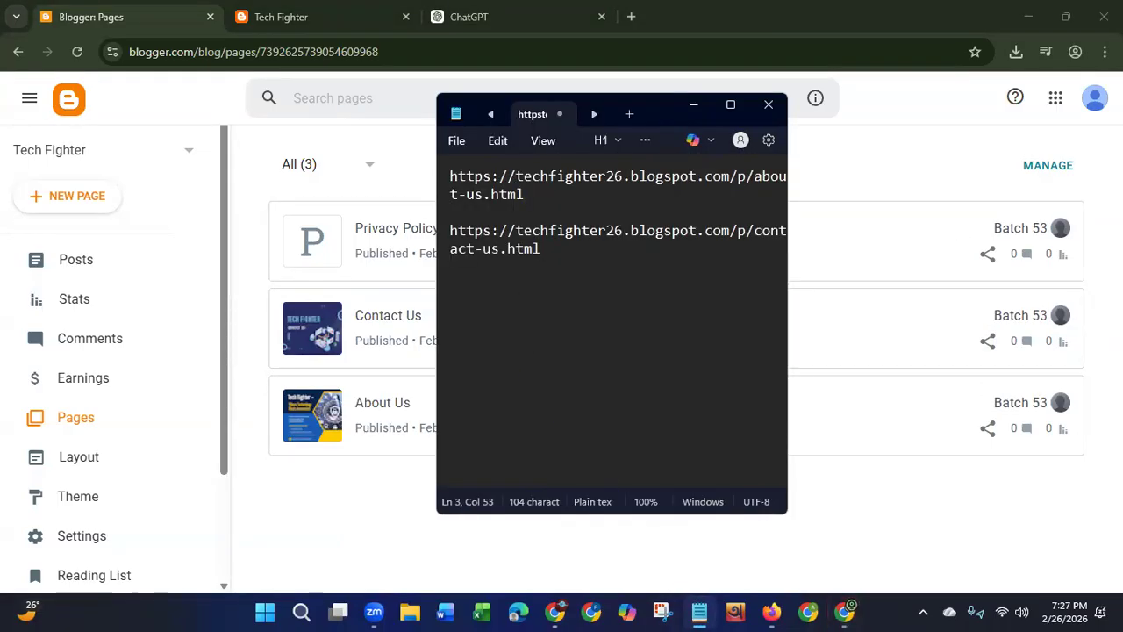
{"action": "left_click", "coordinate": [771, 111]}
Step: Copy the Privacy Policy page's share link and paste it in Notepad below the Contact Us link
{"action": "left_click", "coordinate": [987, 254]}
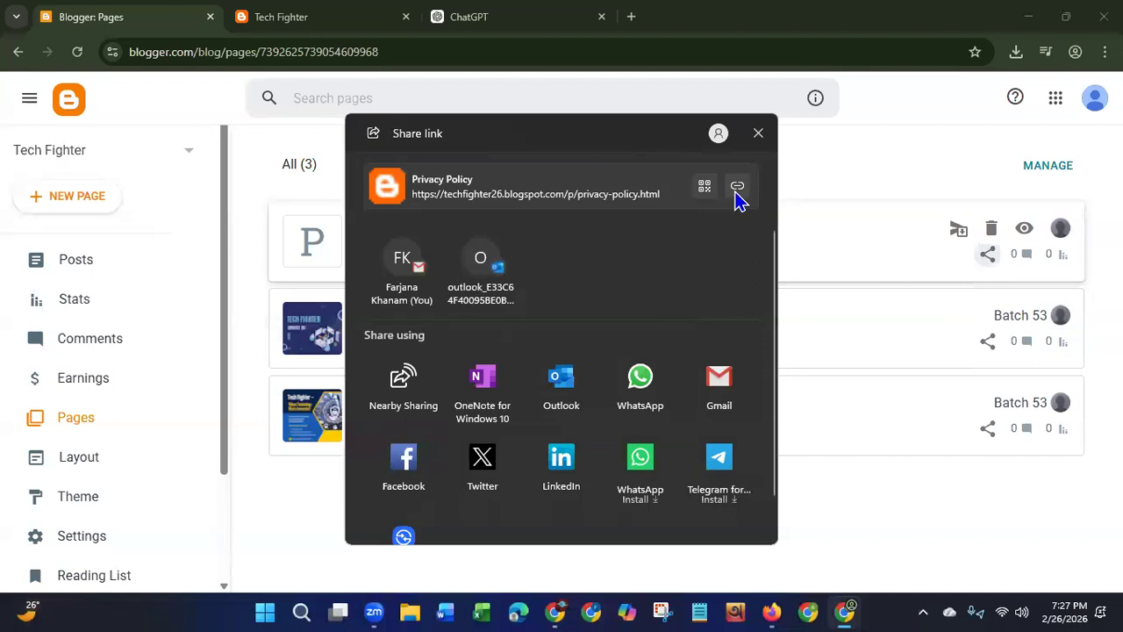
{"action": "left_click", "coordinate": [758, 134]}
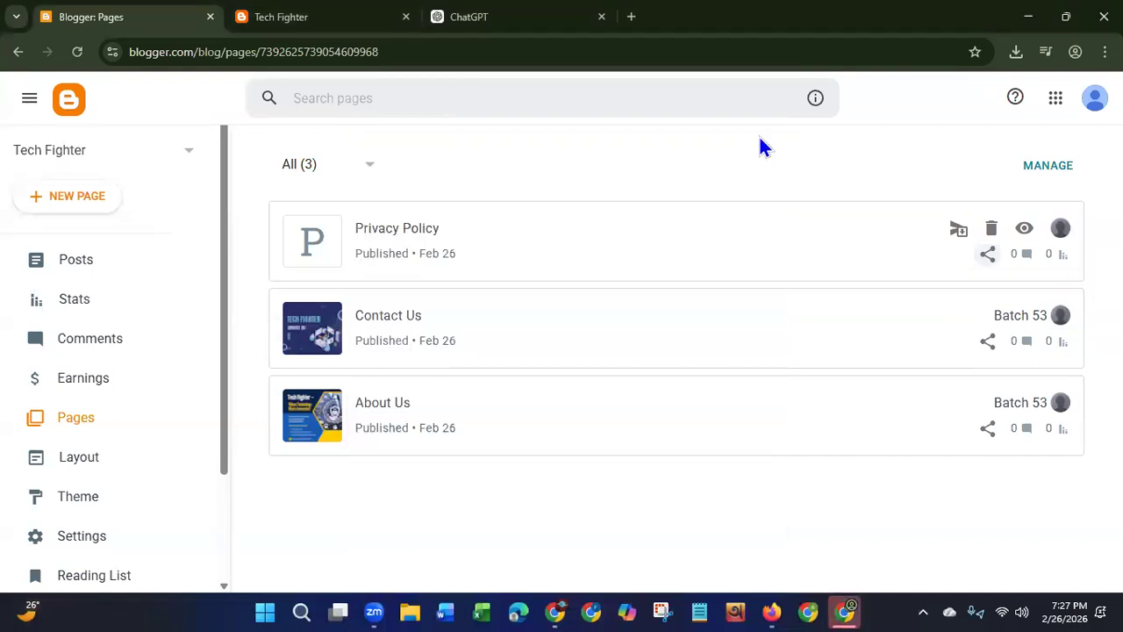
{"action": "left_click", "coordinate": [699, 607]}
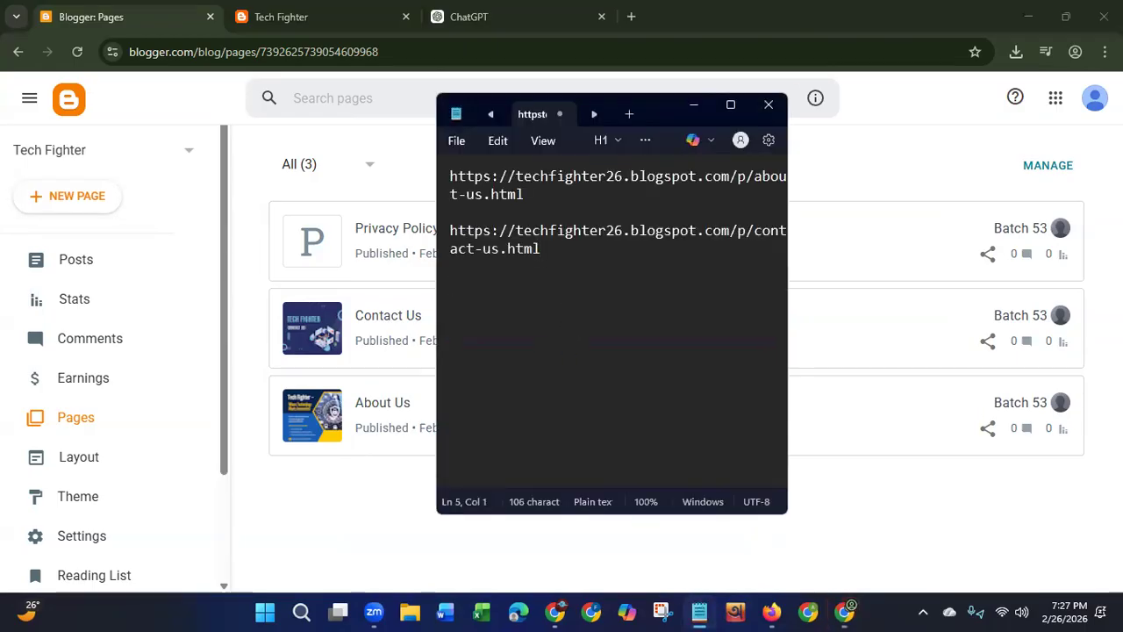
{"action": "type", "text": "https://techfighter26.blogspot.com/p/privacy-policy.html"}
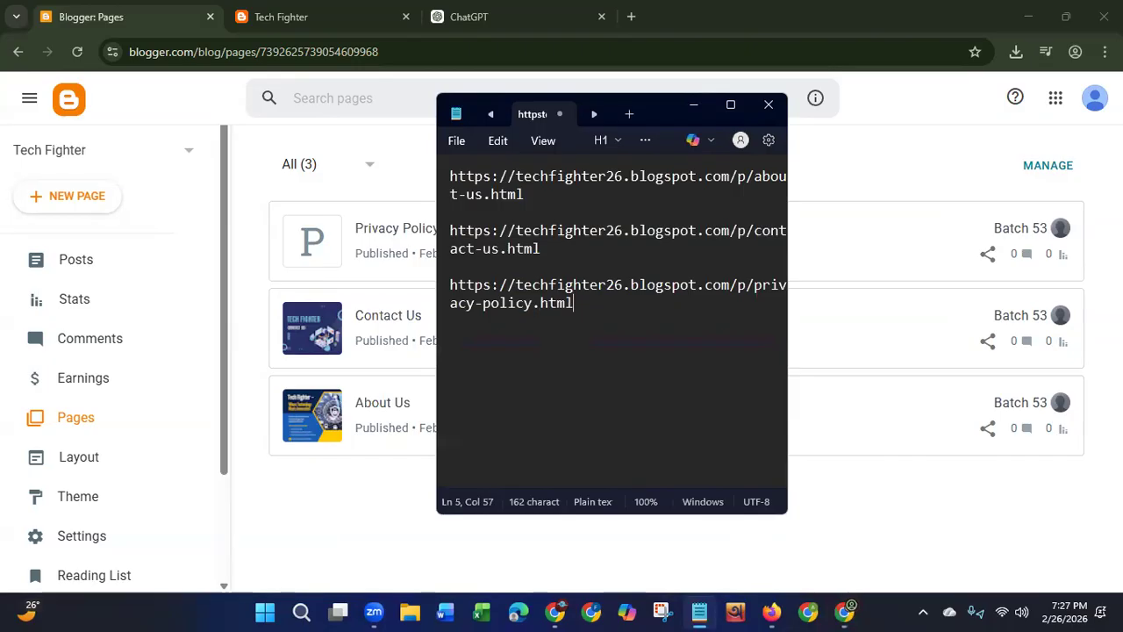
{"action": "left_click", "coordinate": [767, 106]}
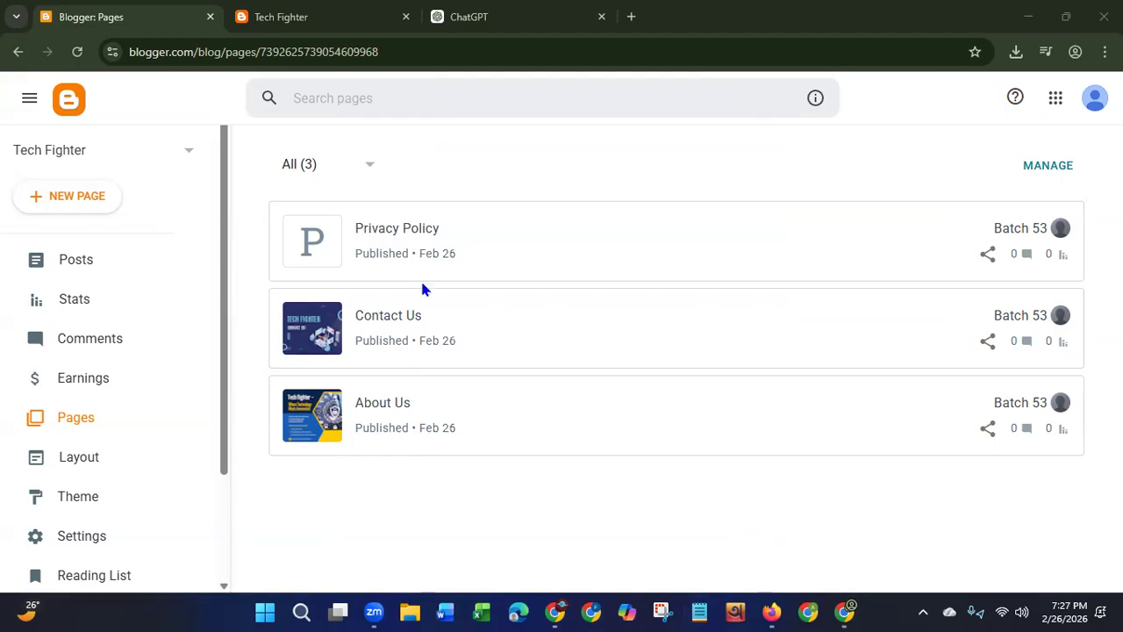
Step: Open the Top Navigation Menu gadget in the blog layout for editing and delete its Home link
{"action": "left_click", "coordinate": [64, 473]}
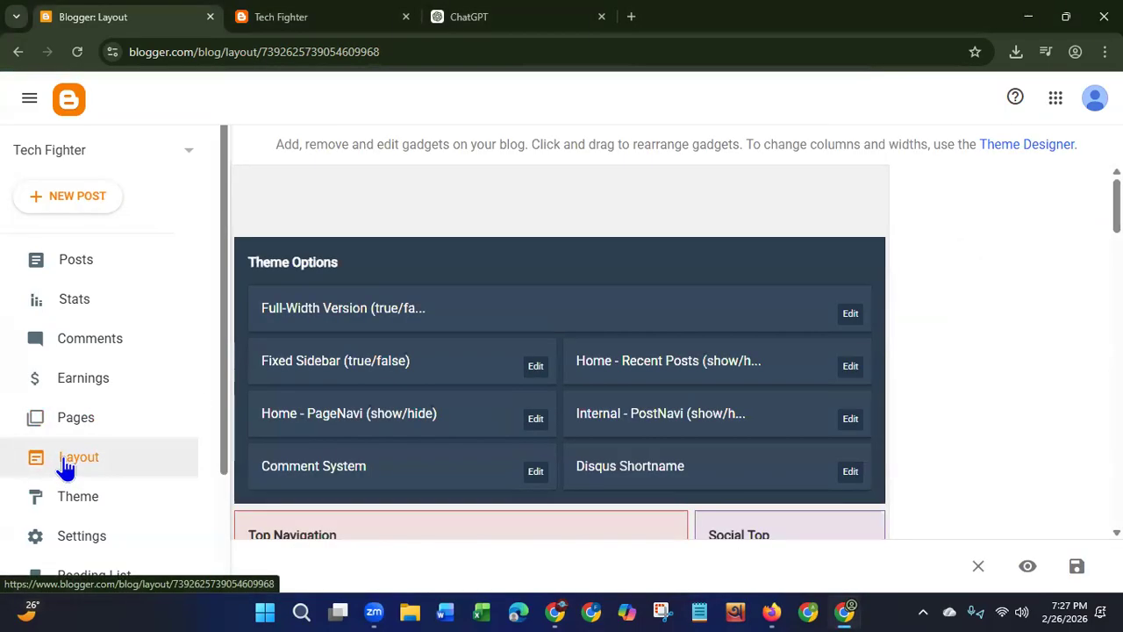
{"action": "scroll", "coordinate": [233, 306], "scroll_direction": "down", "scroll_amount": 3}
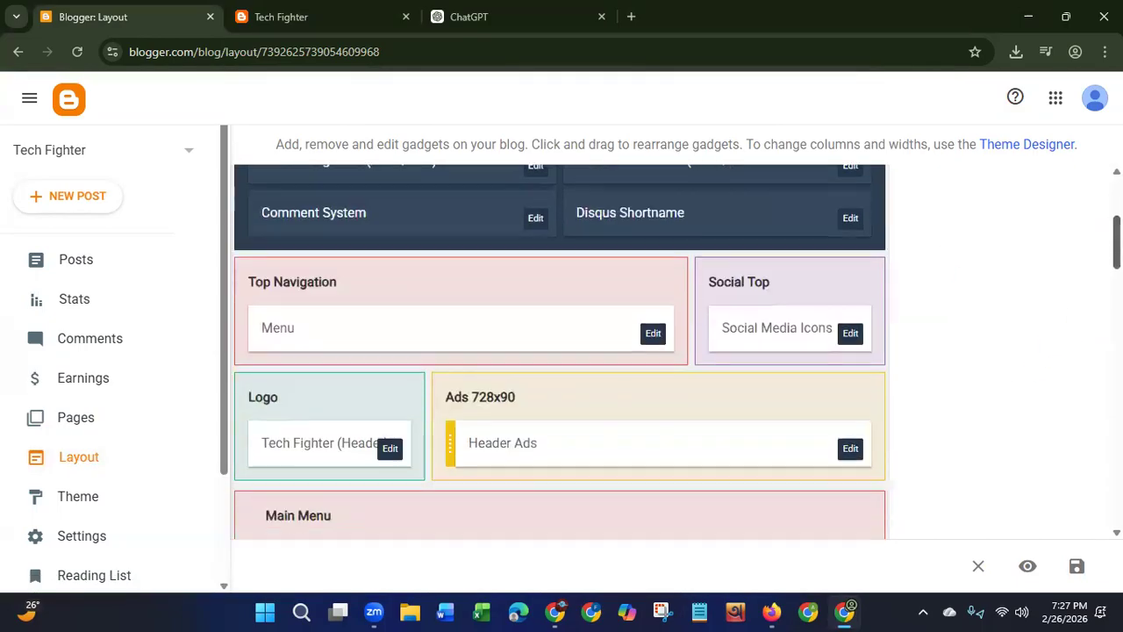
{"action": "left_click", "coordinate": [660, 336]}
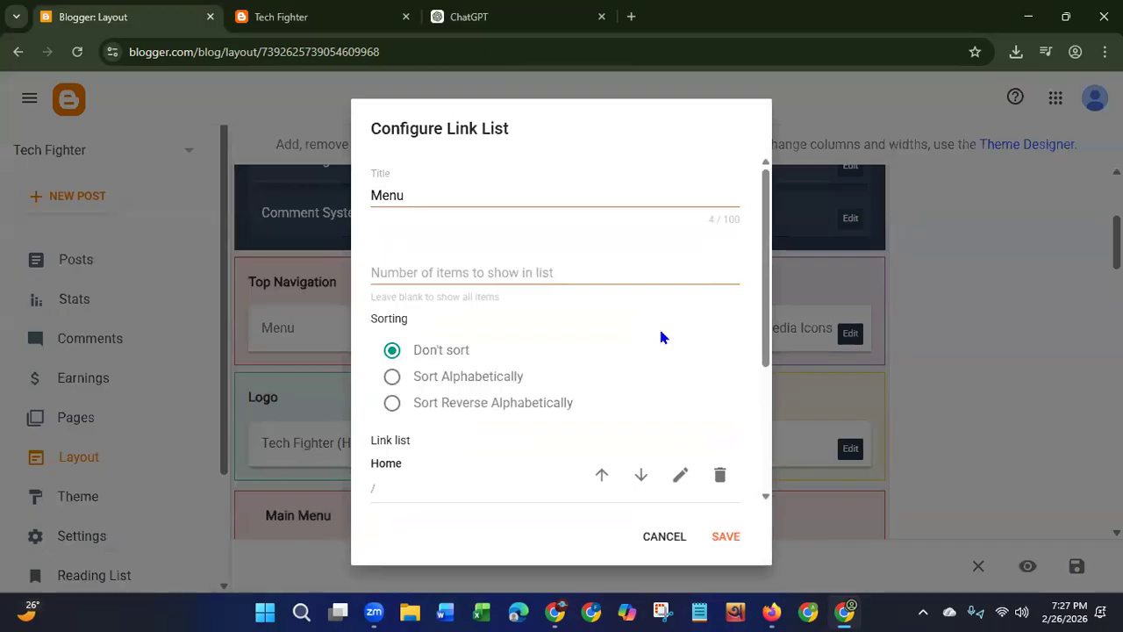
{"action": "left_click_drag", "start_coordinate": [764, 318], "coordinate": [750, 454]}
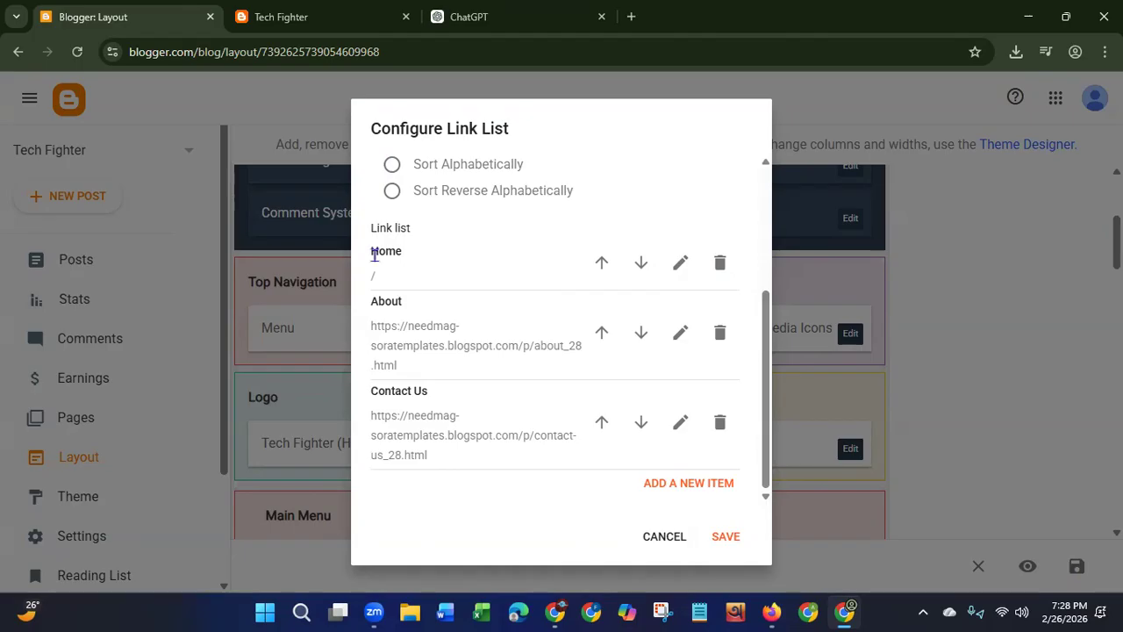
{"action": "left_click_drag", "start_coordinate": [372, 253], "coordinate": [412, 259]}
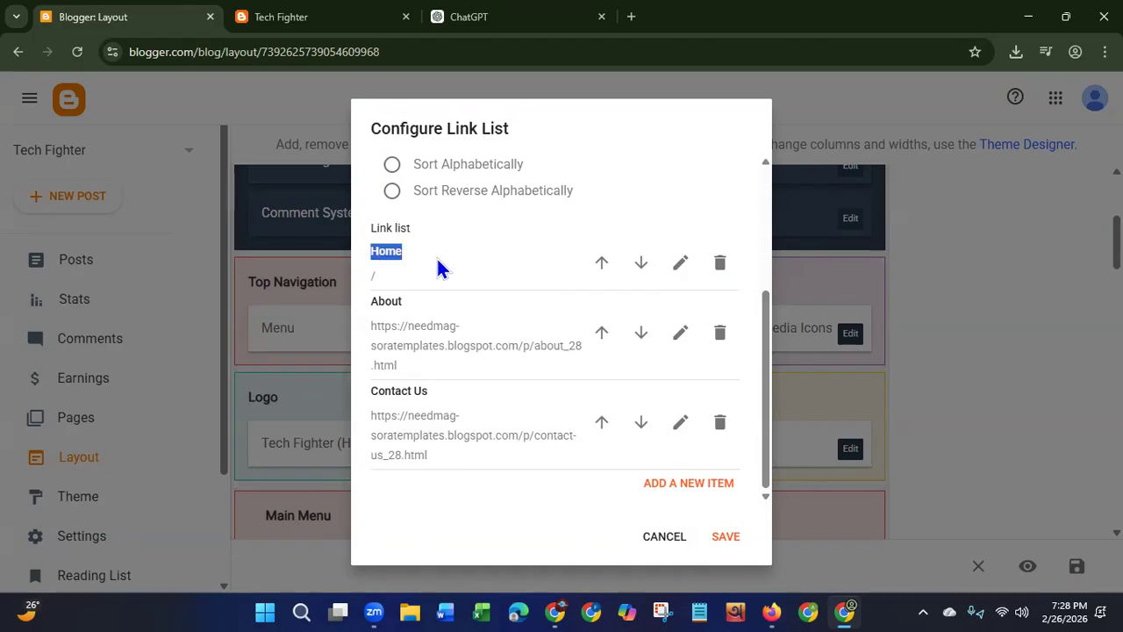
{"action": "left_click", "coordinate": [719, 264]}
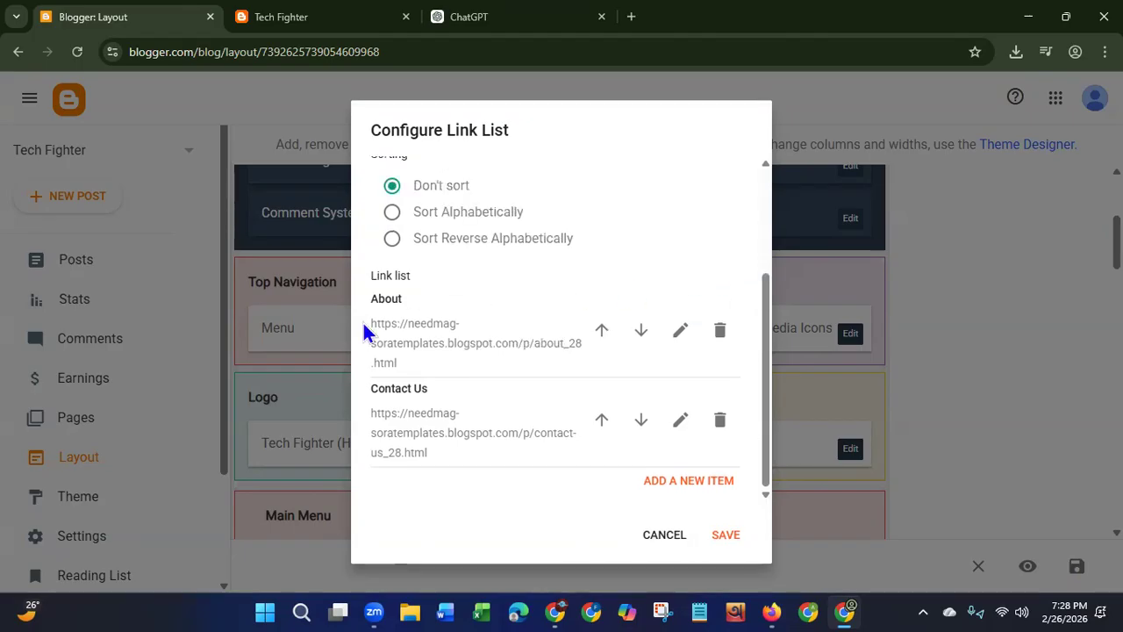
Step: Change the site name of the About link in the menu's link list to "About Us"
{"action": "left_click", "coordinate": [678, 333]}
{"action": "left_click", "coordinate": [440, 326]}
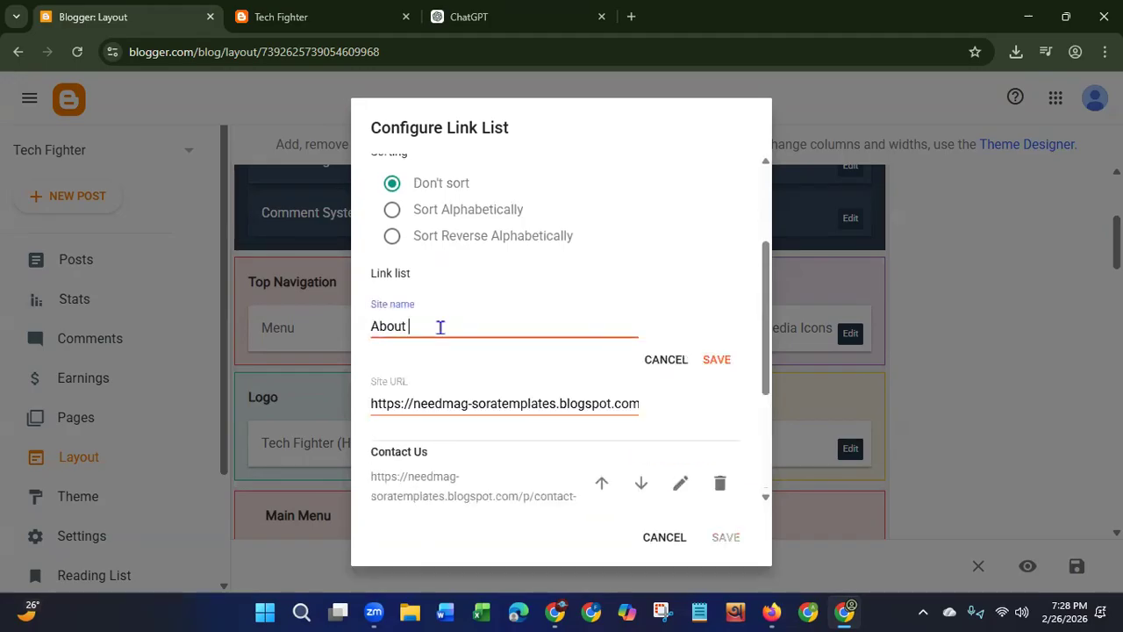
{"action": "type", "text": "Us"}
{"action": "left_click_drag", "start_coordinate": [371, 403], "coordinate": [689, 408]}
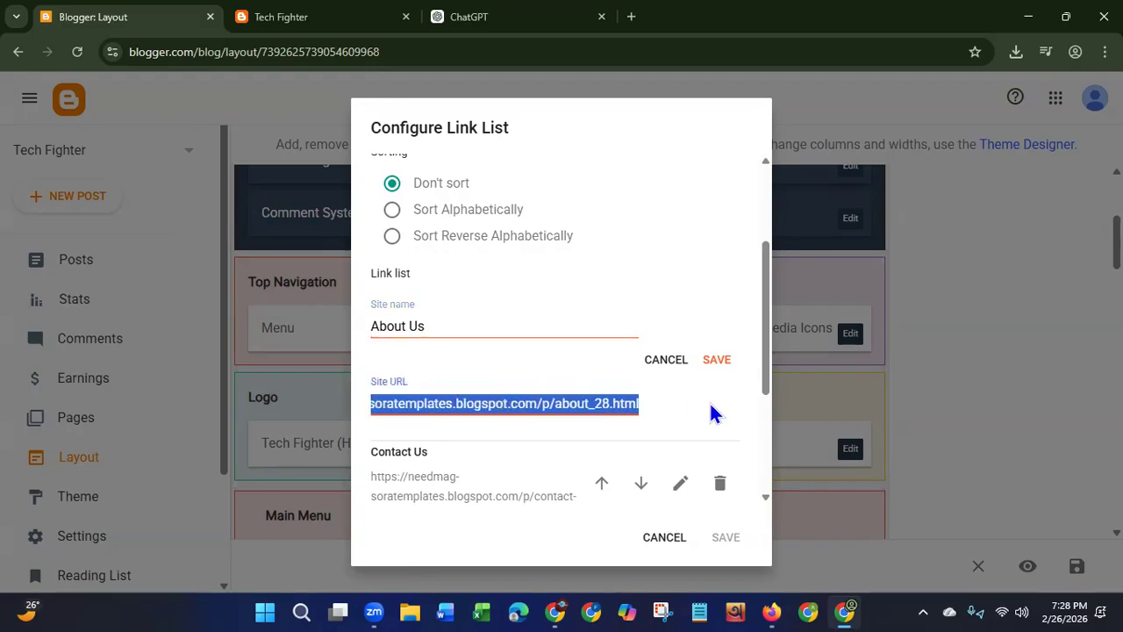
{"action": "key", "text": "BackSpace"}
{"action": "left_click", "coordinate": [699, 609]}
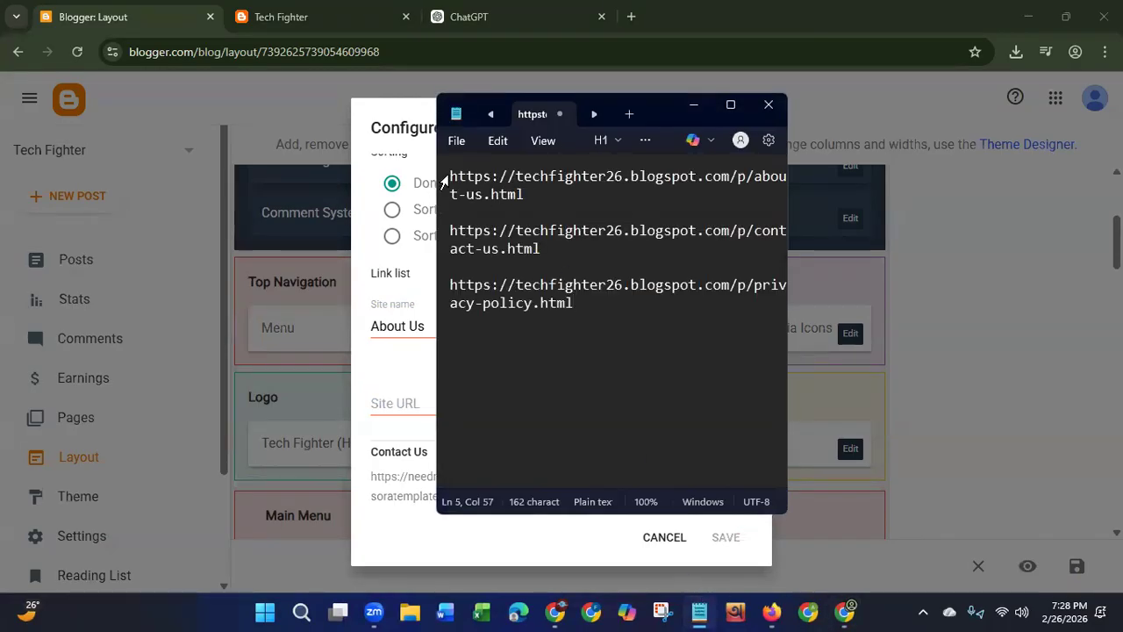
{"action": "left_click_drag", "start_coordinate": [443, 180], "coordinate": [521, 201]}
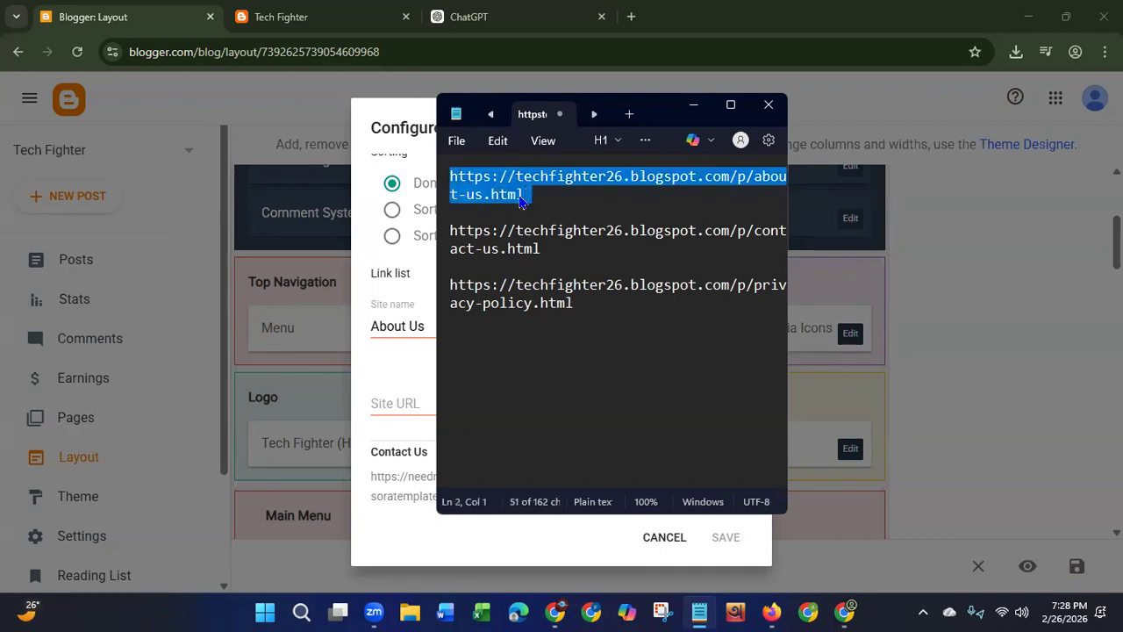
{"action": "right_click", "coordinate": [516, 200]}
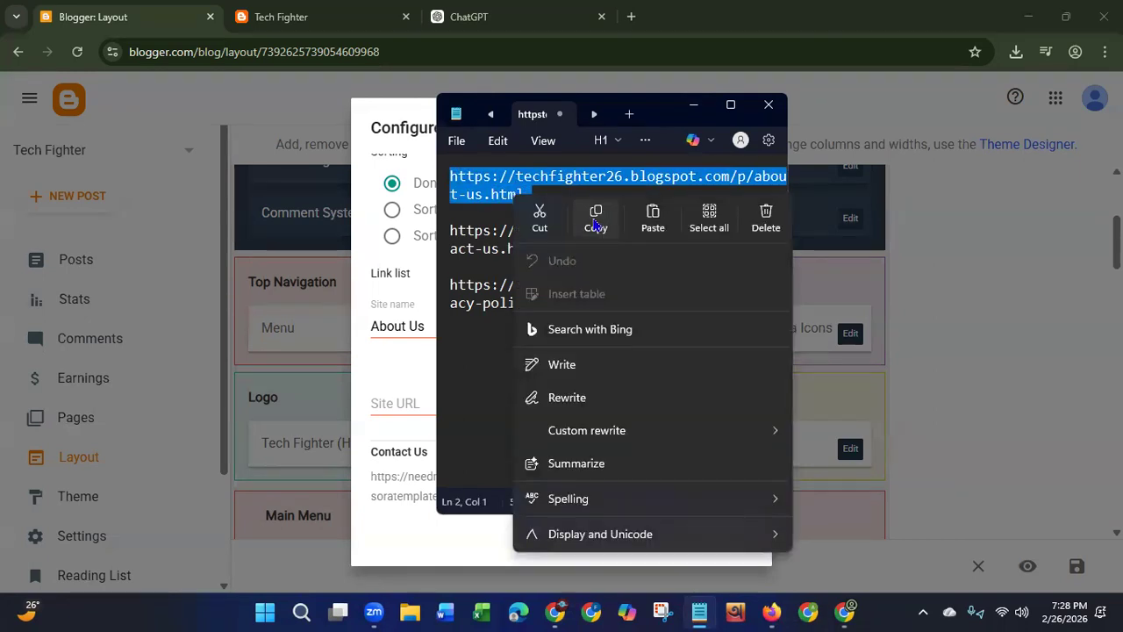
{"action": "left_click", "coordinate": [597, 219]}
{"action": "left_click", "coordinate": [701, 104]}
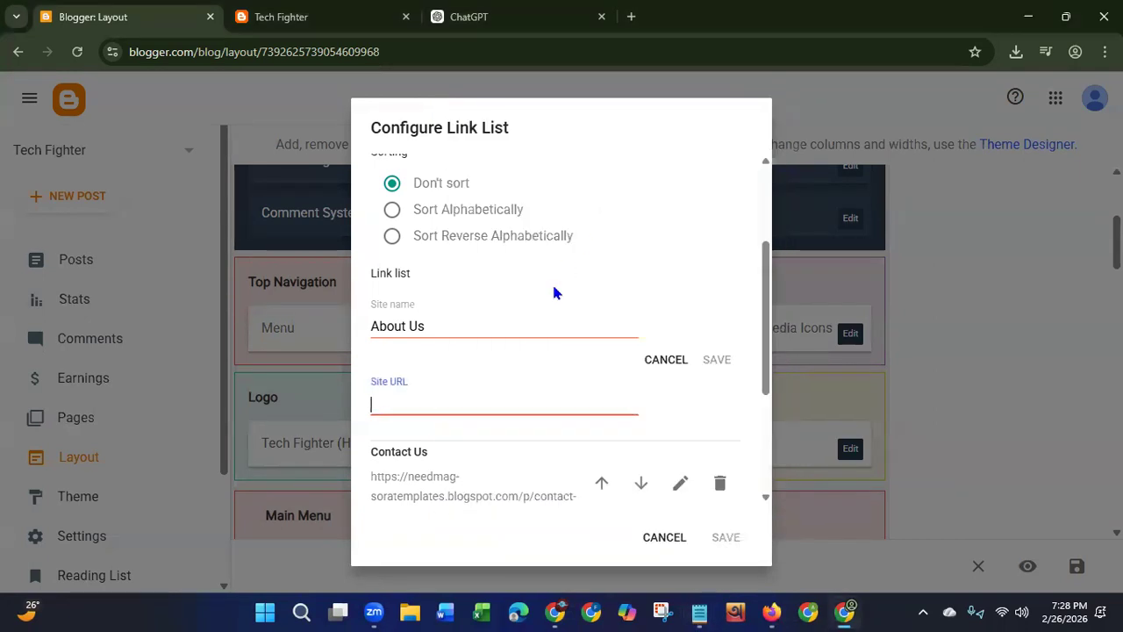
{"action": "key", "text": "ctrl+v"}
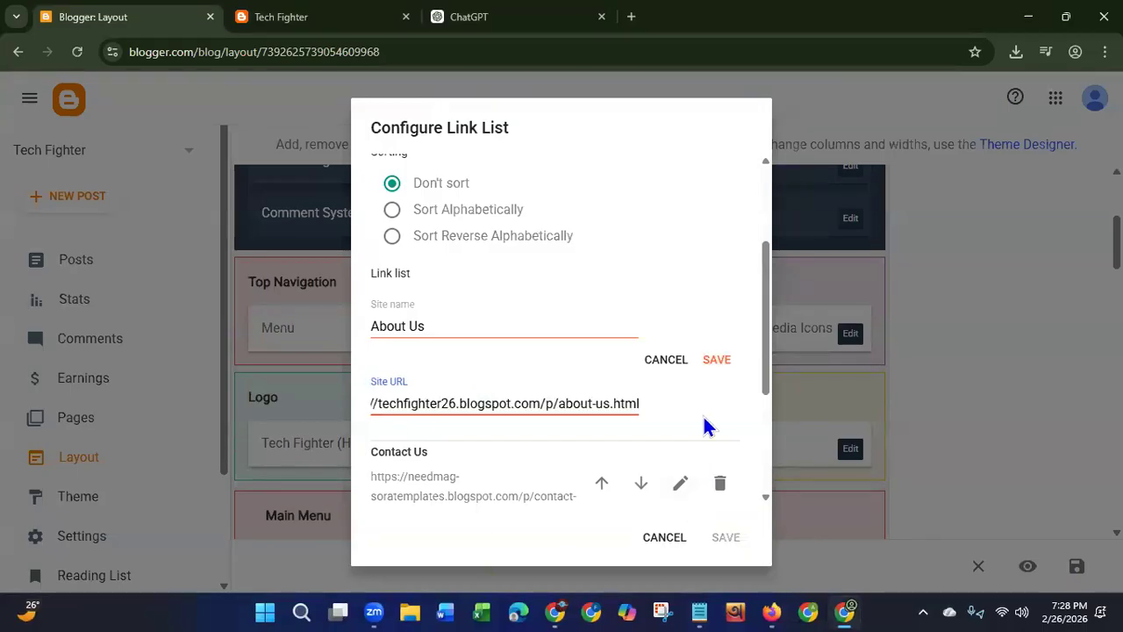
{"action": "left_click", "coordinate": [715, 360]}
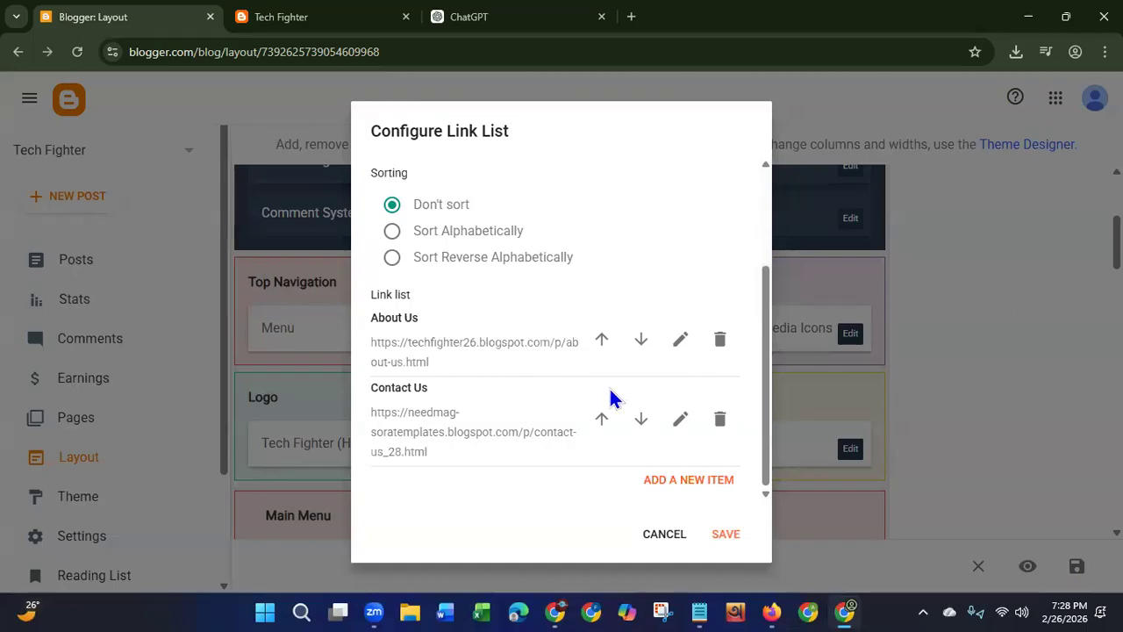
{"action": "left_click", "coordinate": [682, 420]}
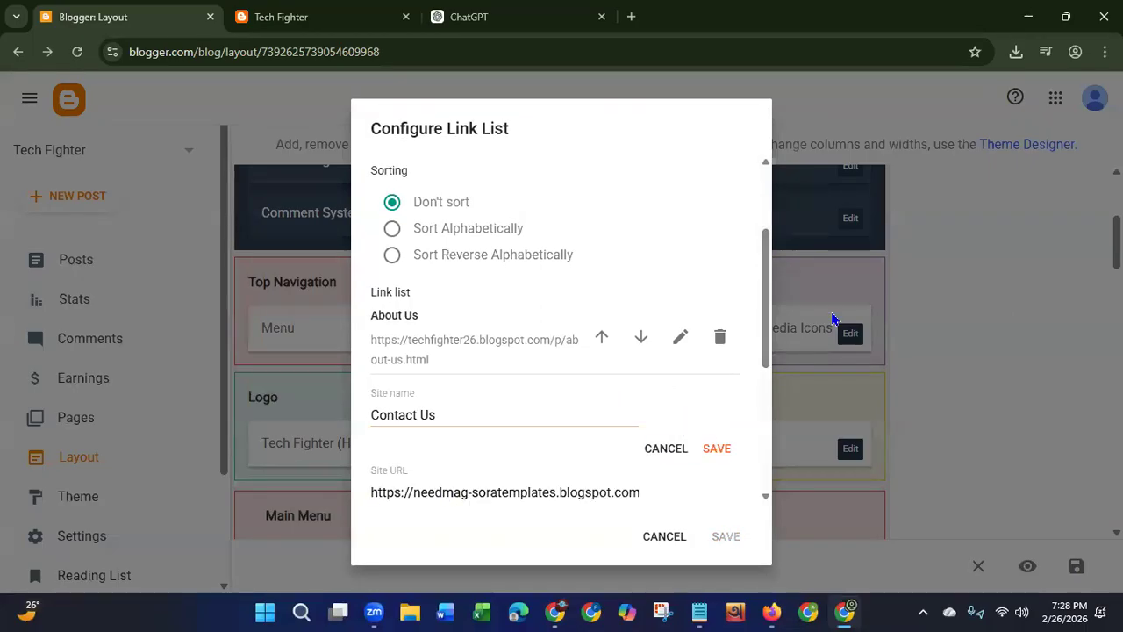
{"action": "left_click_drag", "start_coordinate": [763, 357], "coordinate": [764, 425]}
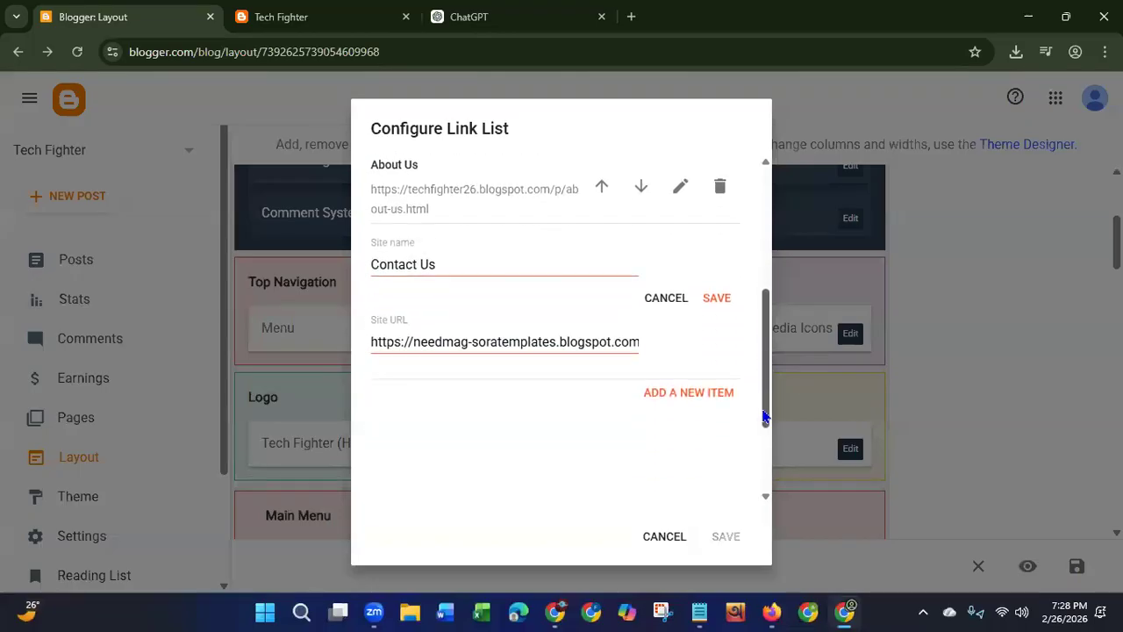
{"action": "left_click_drag", "start_coordinate": [370, 342], "coordinate": [664, 354]}
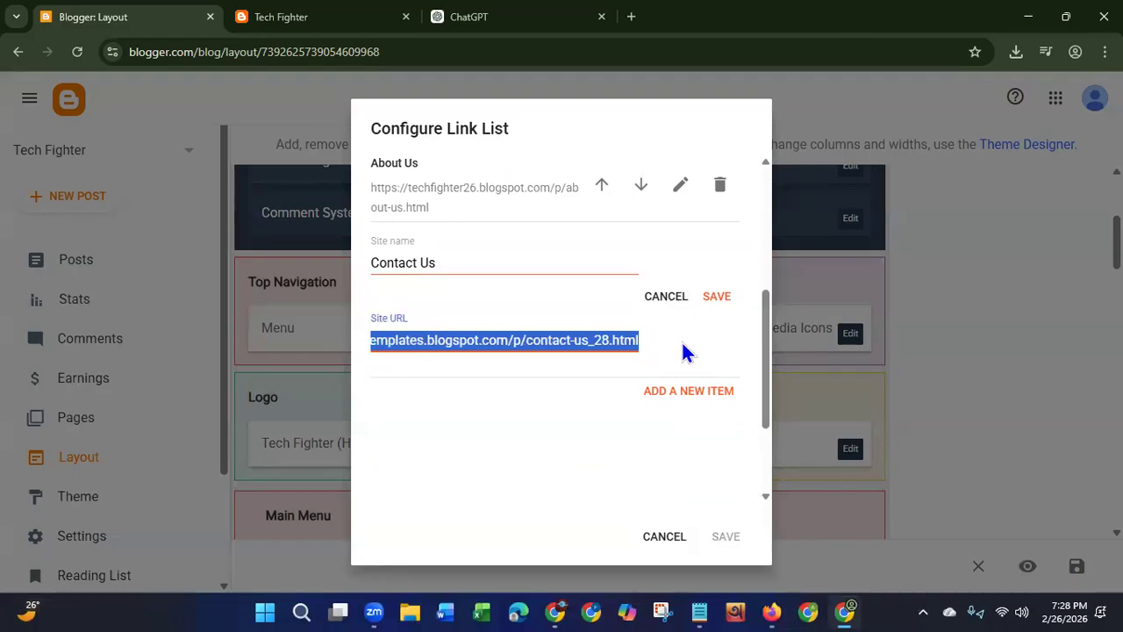
{"action": "key", "text": "BackSpace"}
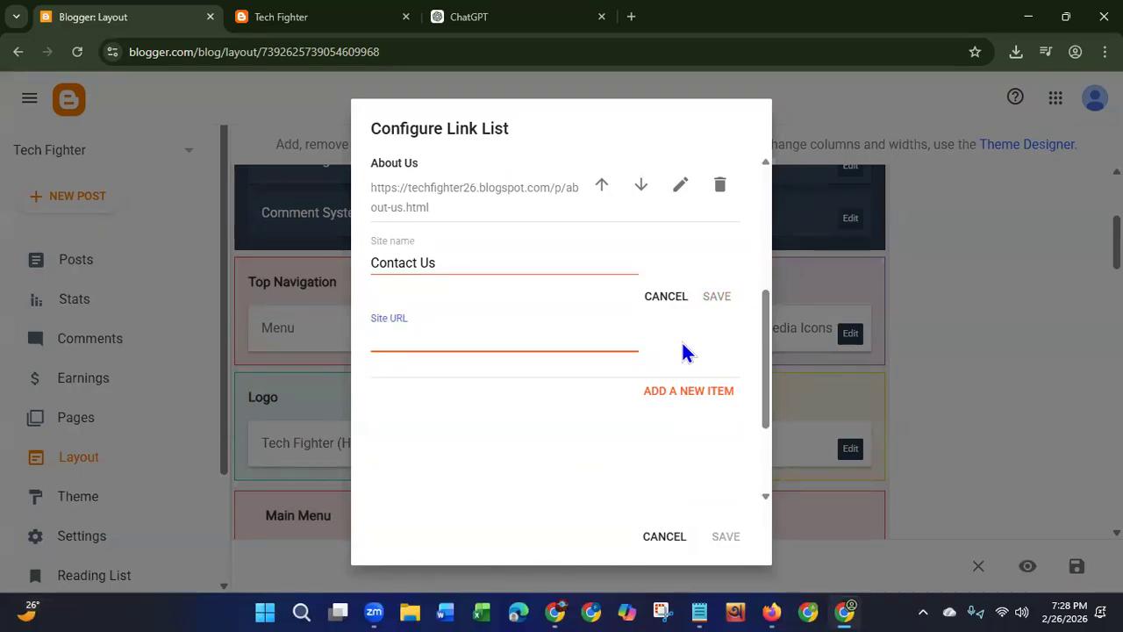
{"action": "left_click", "coordinate": [699, 611]}
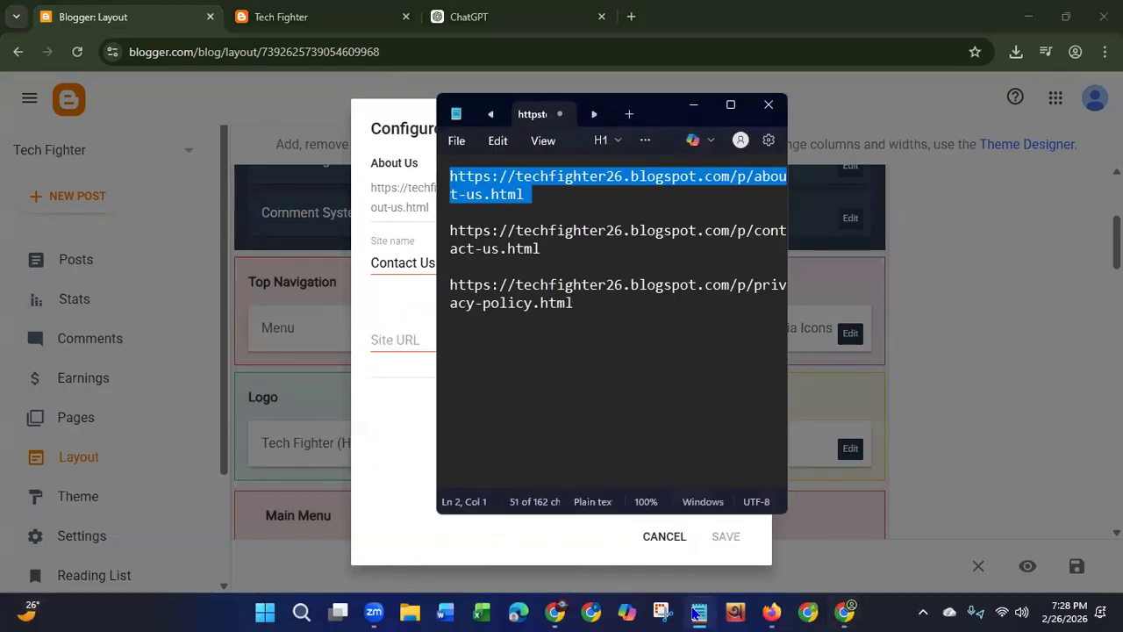
{"action": "left_click", "coordinate": [451, 235]}
{"action": "left_click_drag", "start_coordinate": [452, 235], "coordinate": [541, 251]}
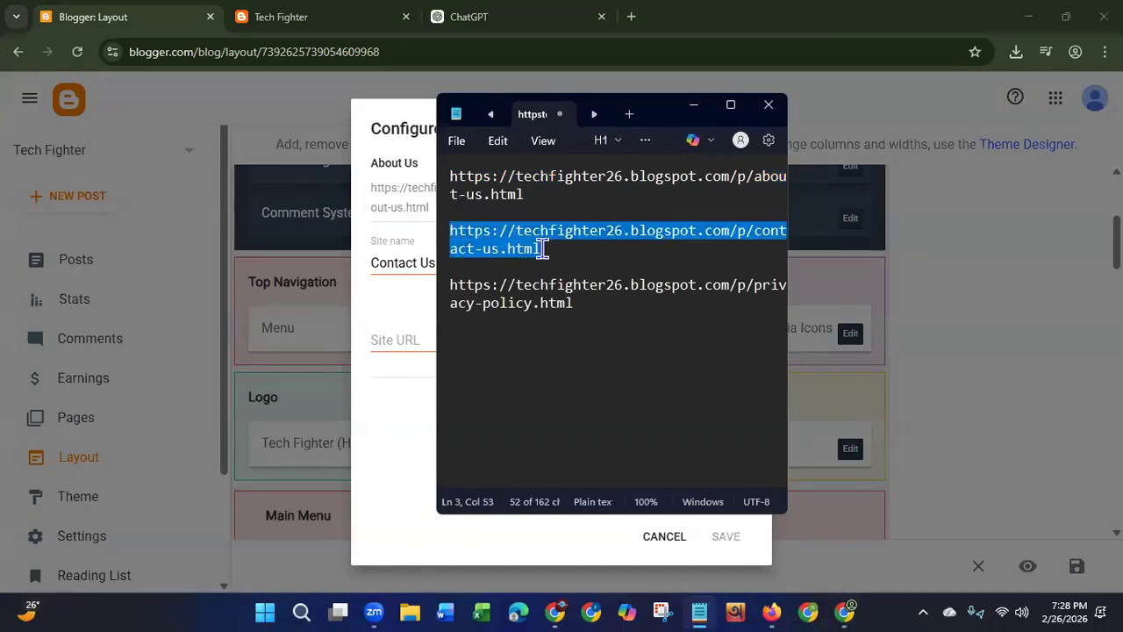
{"action": "right_click", "coordinate": [483, 246]}
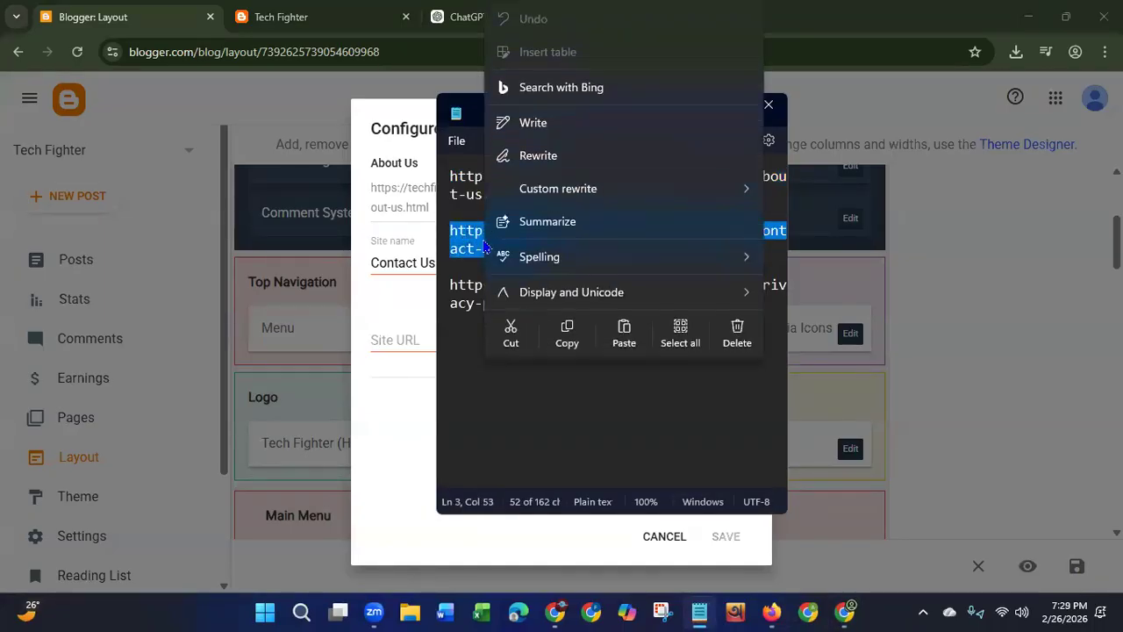
{"action": "left_click", "coordinate": [569, 335]}
{"action": "left_click", "coordinate": [693, 105]}
{"action": "left_click", "coordinate": [497, 340]}
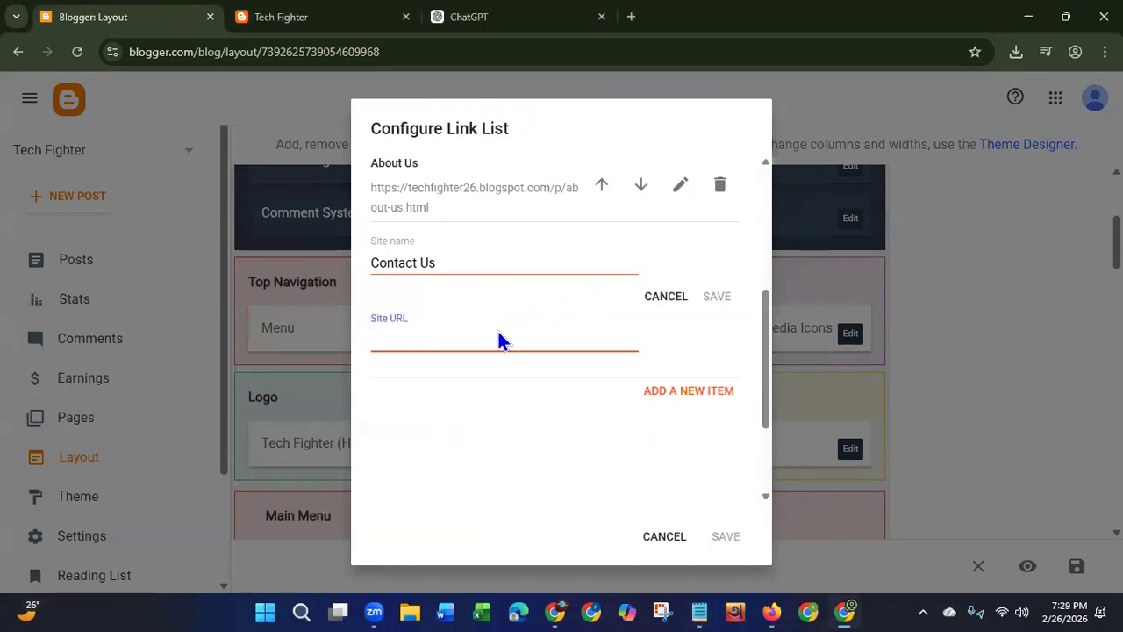
{"action": "key", "text": "ctrl+v"}
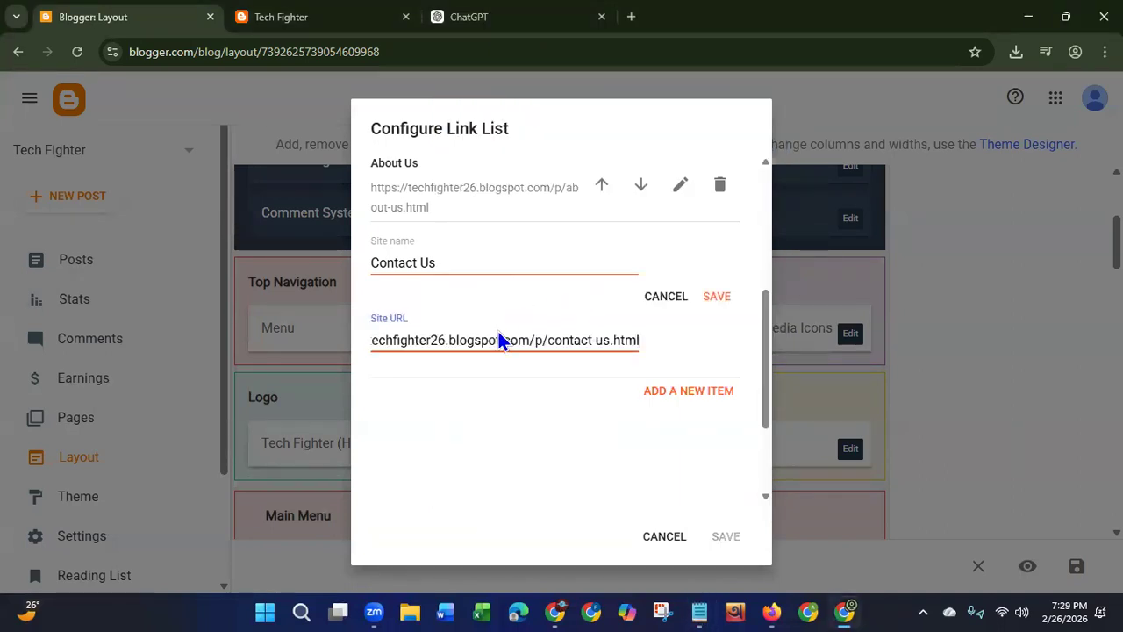
{"action": "left_click", "coordinate": [715, 296]}
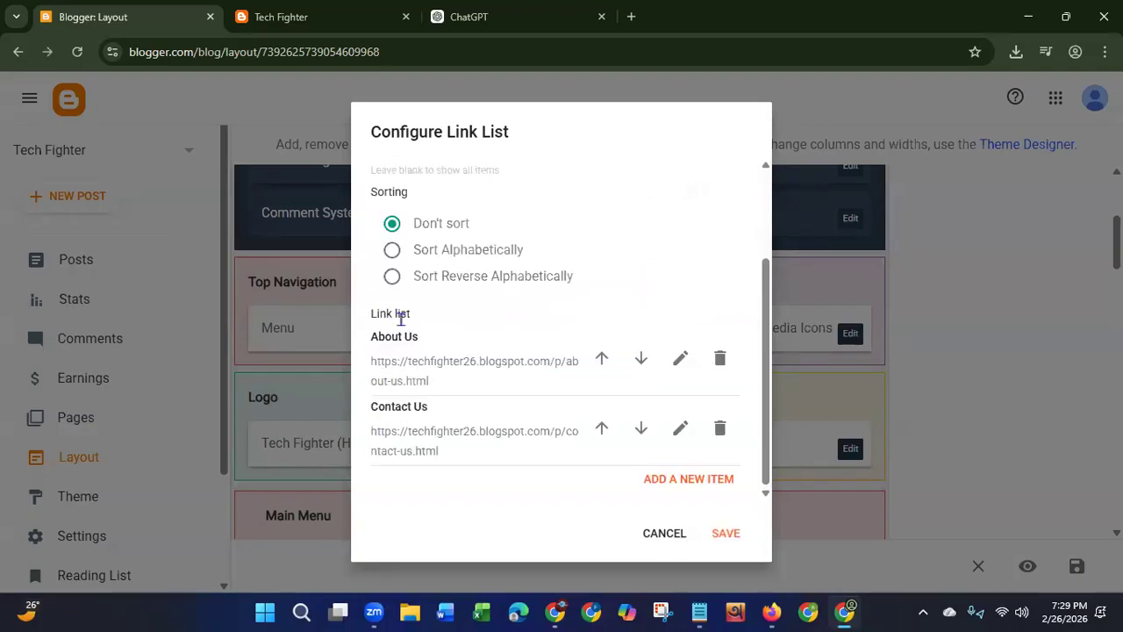
Step: Add a new item to the menu's link list with the site name "Privacy policy"
{"action": "left_click", "coordinate": [680, 479]}
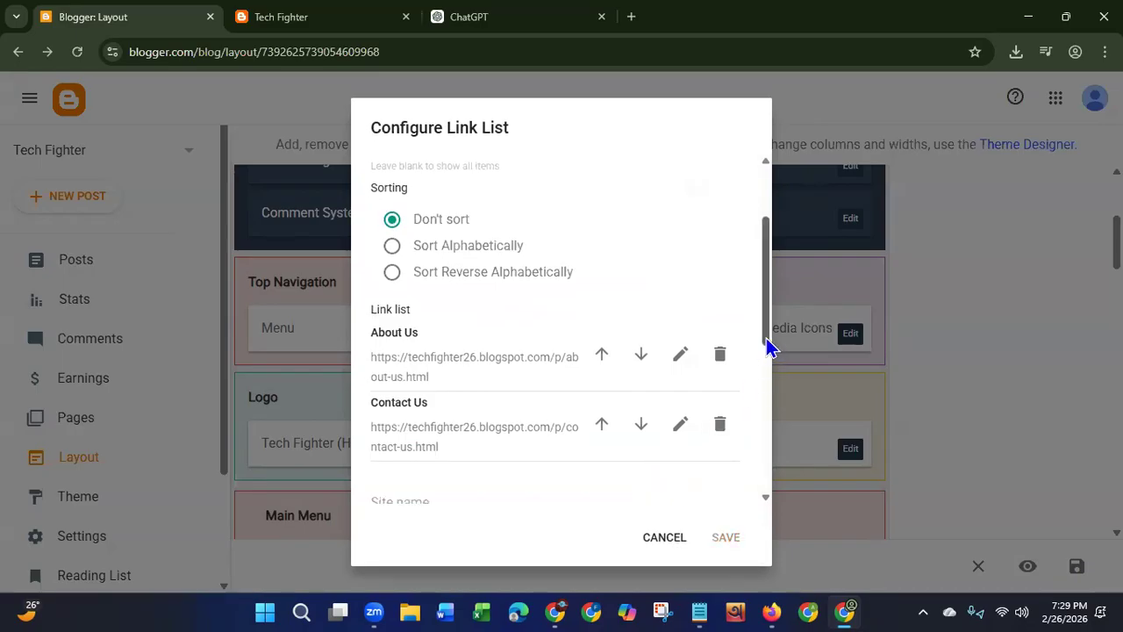
{"action": "left_click_drag", "start_coordinate": [766, 348], "coordinate": [766, 421]}
{"action": "left_click", "coordinate": [449, 278]}
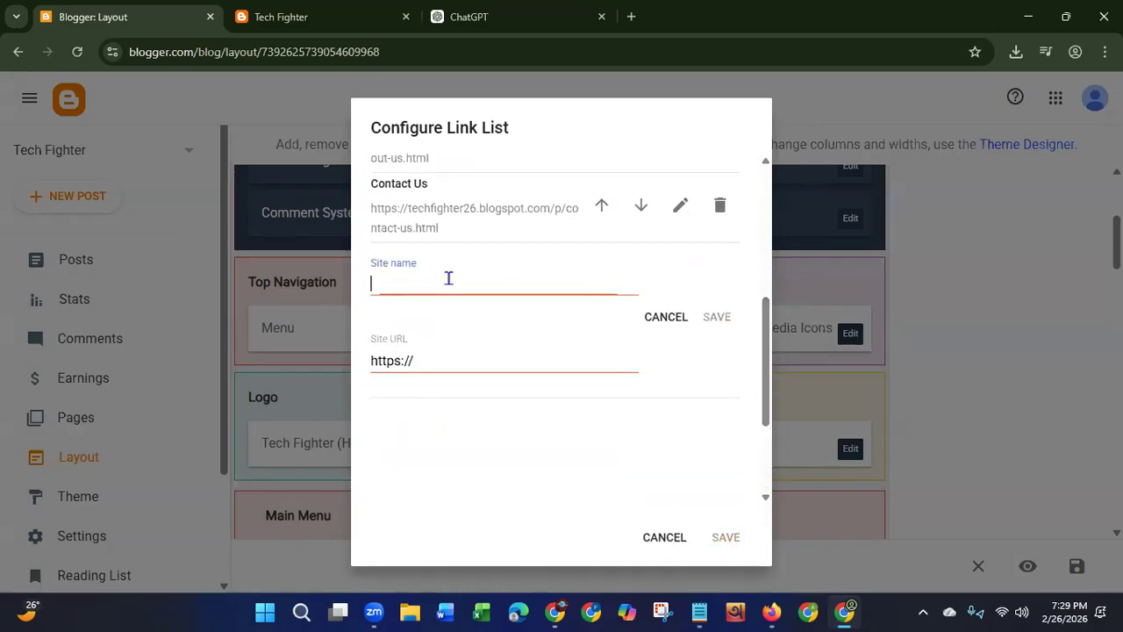
{"action": "type", "text": "P"}
{"action": "type", "text": "rive"}
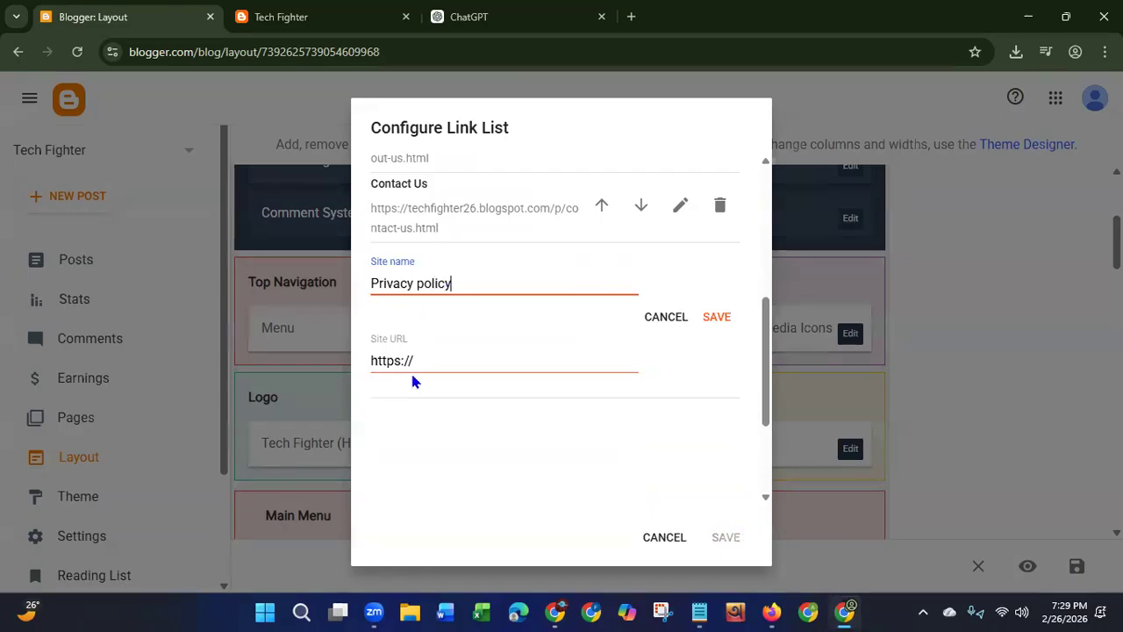
{"action": "left_click", "coordinate": [699, 612]}
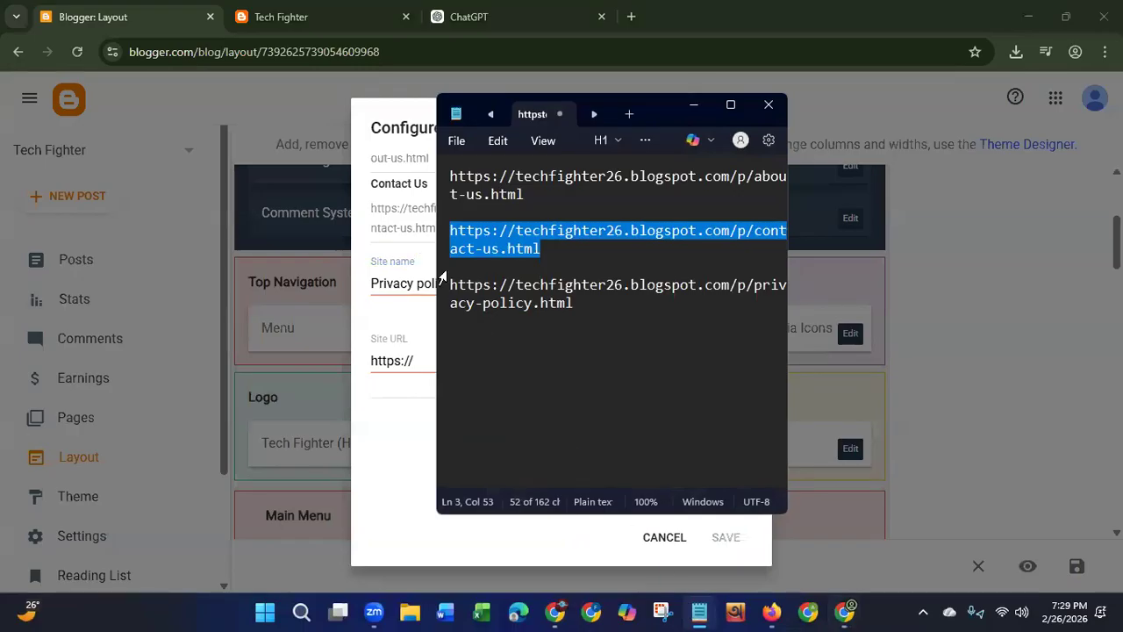
{"action": "left_click_drag", "start_coordinate": [450, 285], "coordinate": [574, 316]}
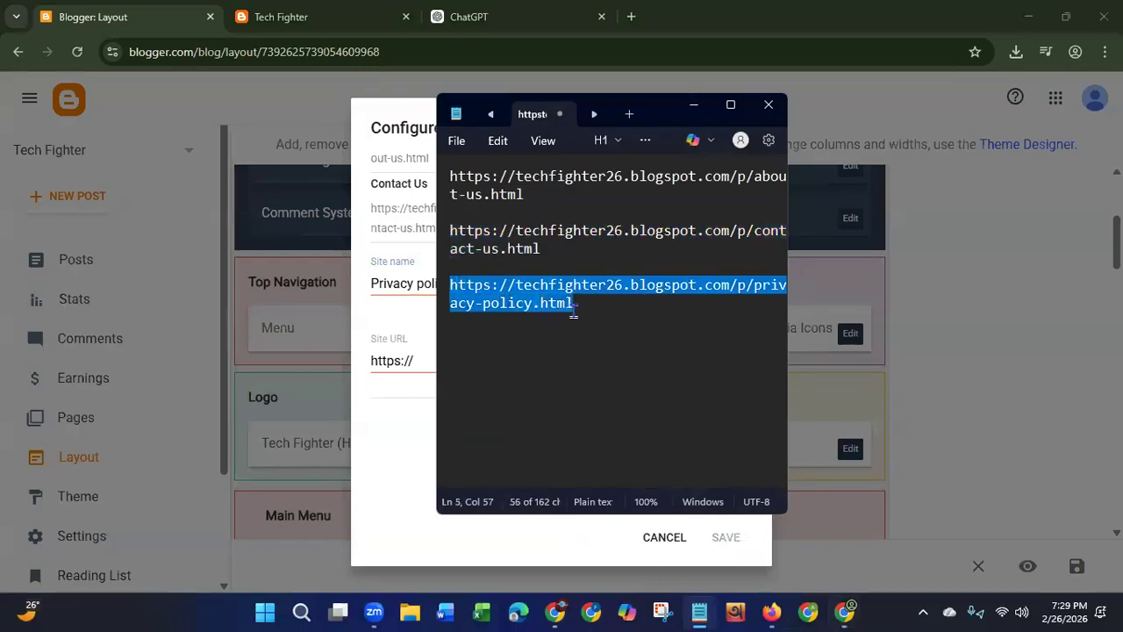
{"action": "right_click", "coordinate": [532, 292]}
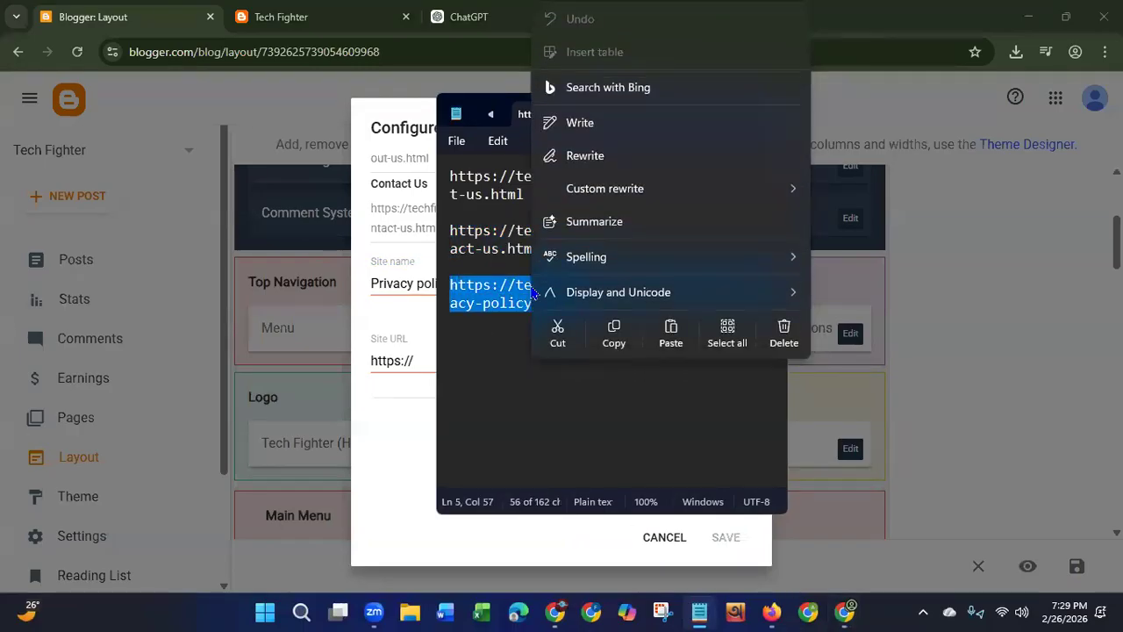
{"action": "left_click", "coordinate": [612, 329]}
{"action": "left_click", "coordinate": [768, 105]}
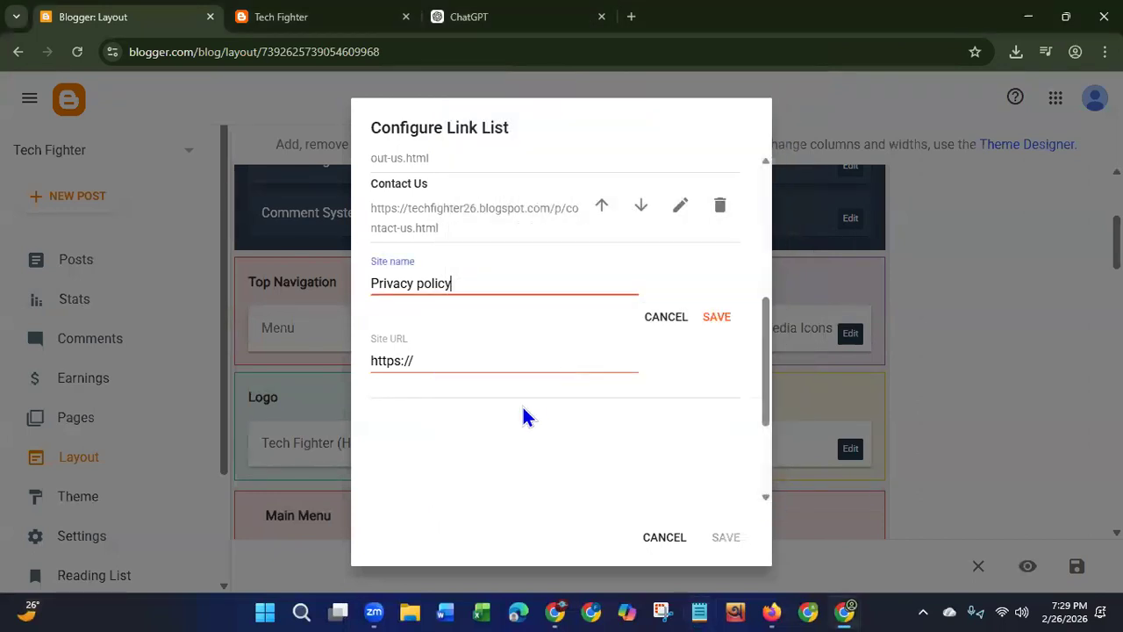
{"action": "left_click_drag", "start_coordinate": [432, 359], "coordinate": [364, 366]}
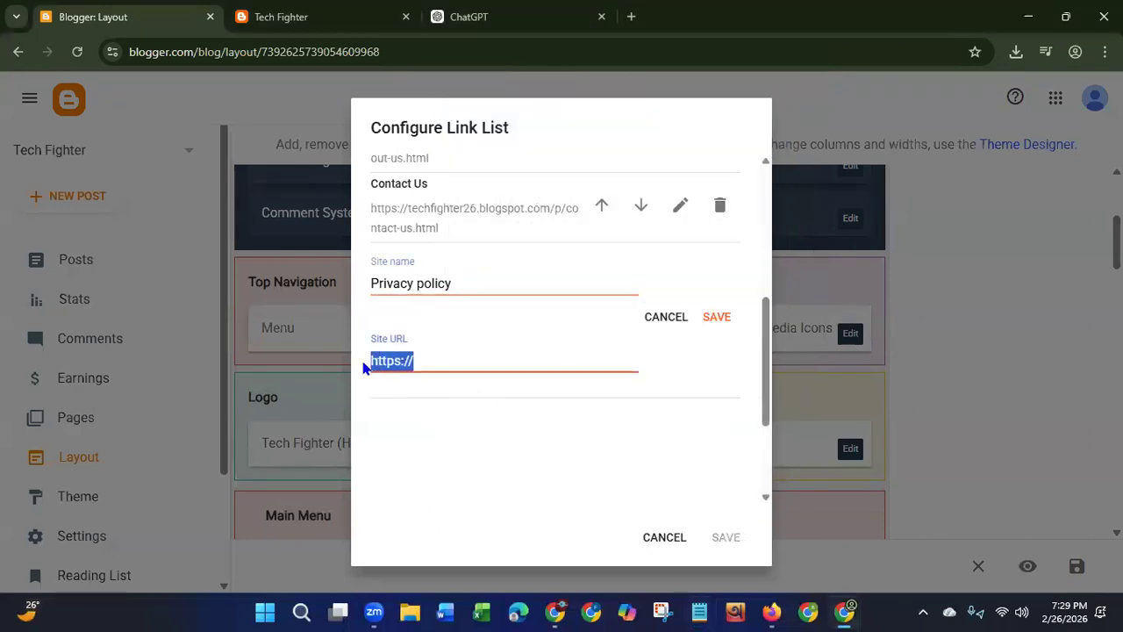
{"action": "key", "text": "BackSpace"}
{"action": "key", "text": "ctrl+v"}
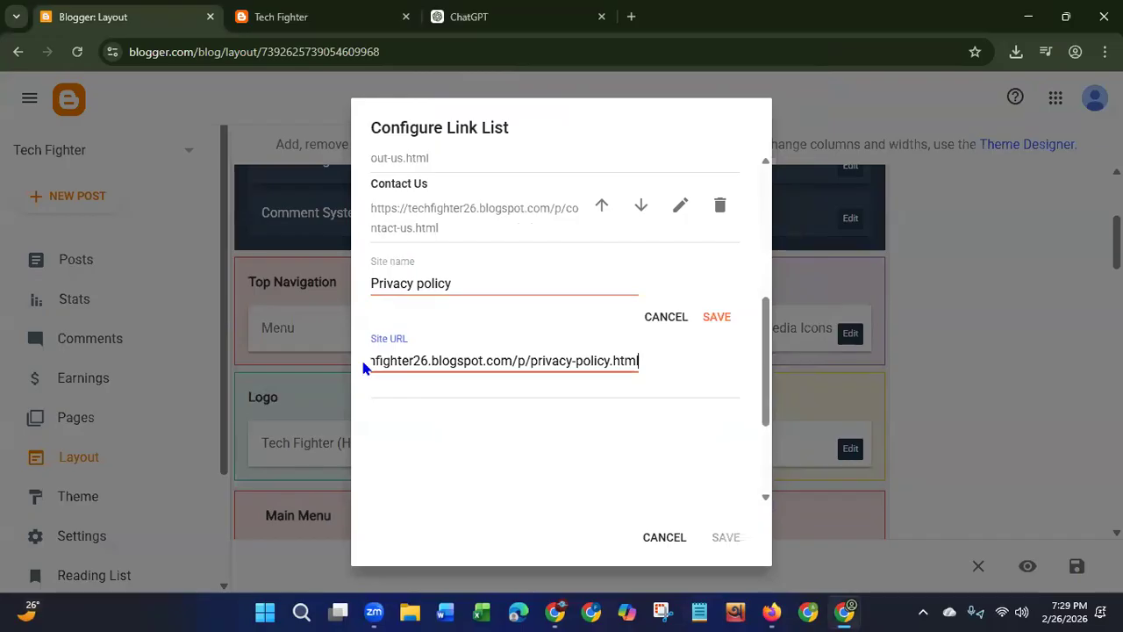
{"action": "left_click", "coordinate": [712, 321]}
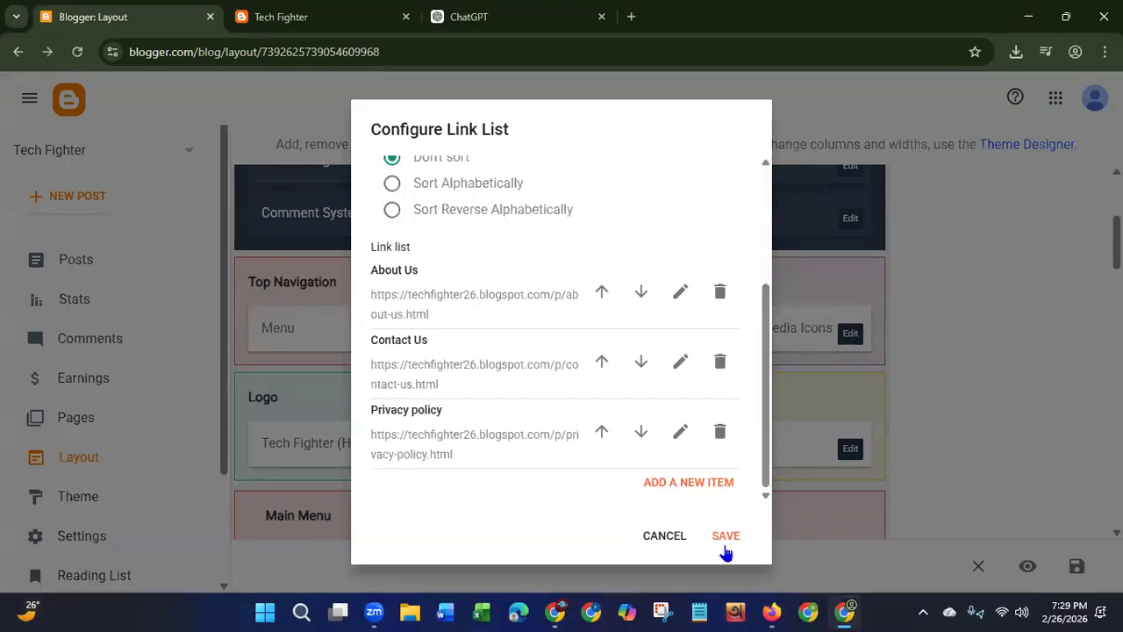
Step: Save the Menu gadget and the blog layout, and reload the Tech Fighter blog to check its top menu links
{"action": "left_click", "coordinate": [727, 539]}
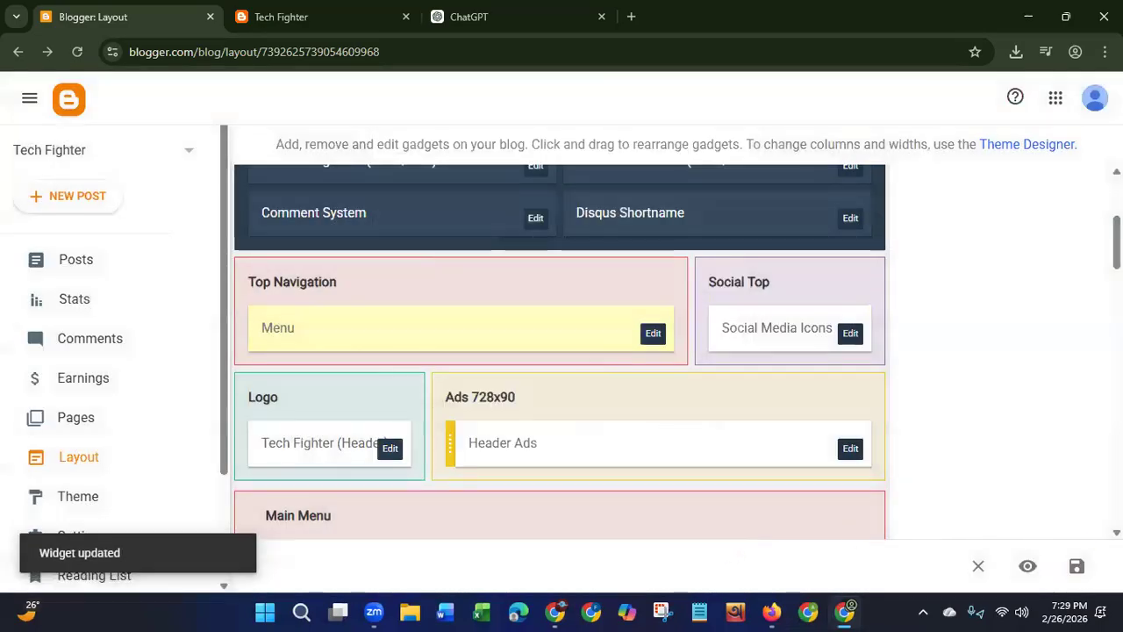
{"action": "left_click", "coordinate": [1077, 568]}
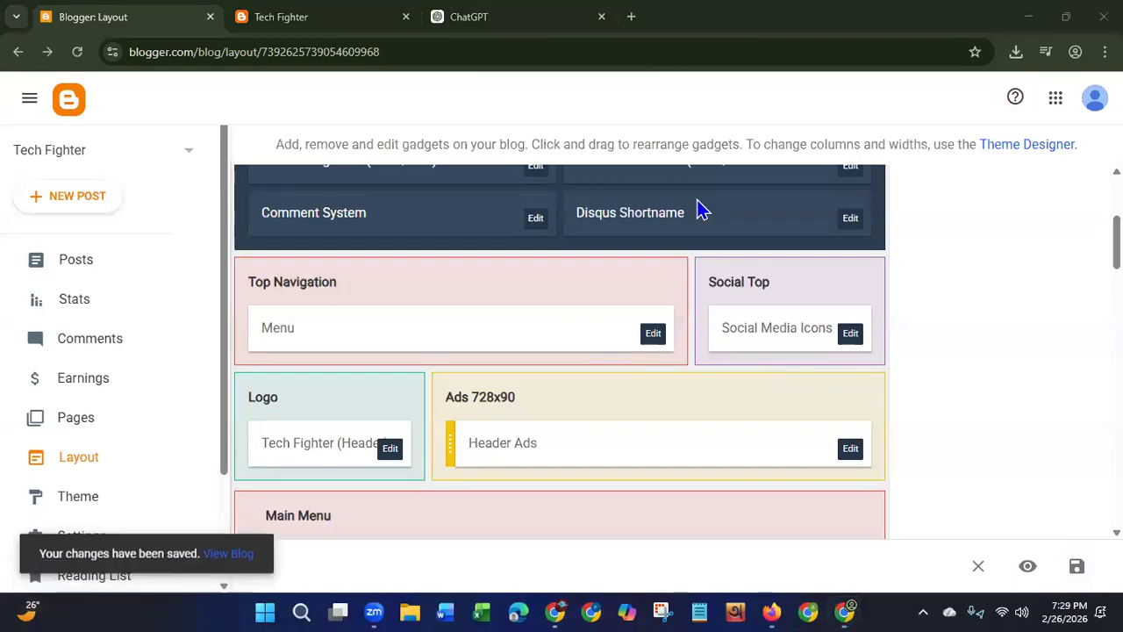
{"action": "left_click", "coordinate": [258, 21]}
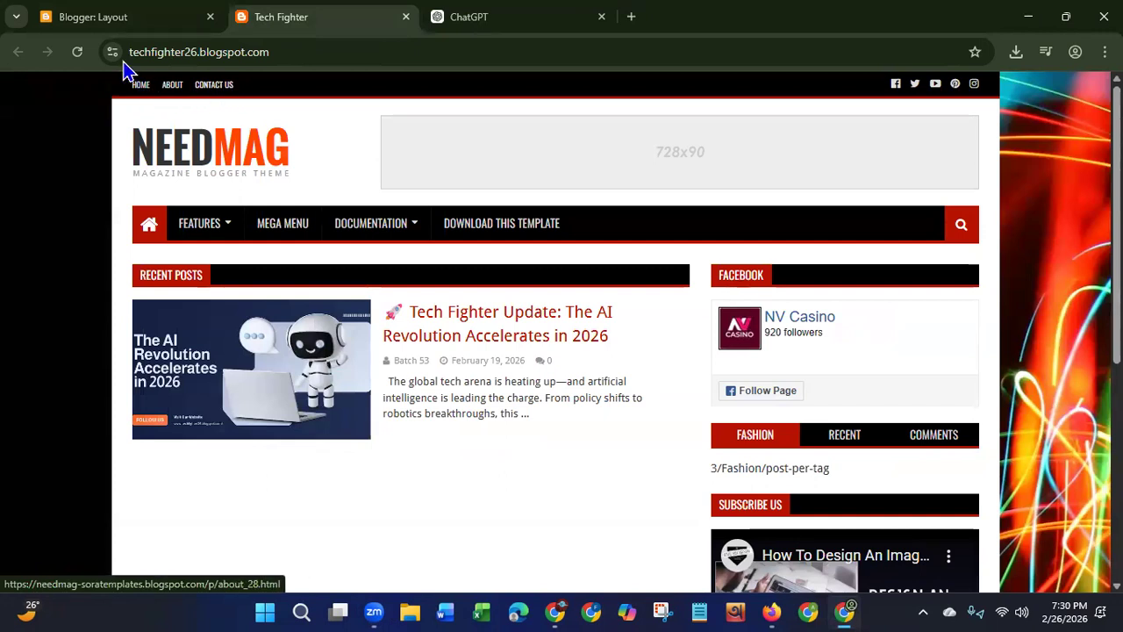
{"action": "left_click", "coordinate": [78, 52]}
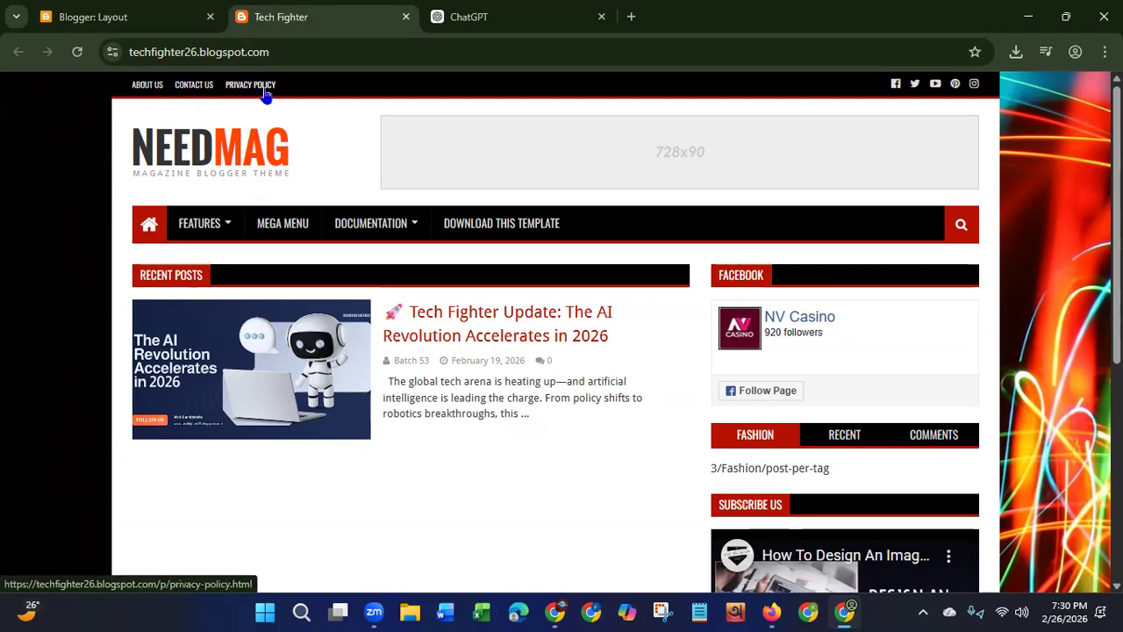
Step: Open the Social Media Icons gadget of the Social Top section for editing in the Blogger layout
{"action": "left_click", "coordinate": [93, 17]}
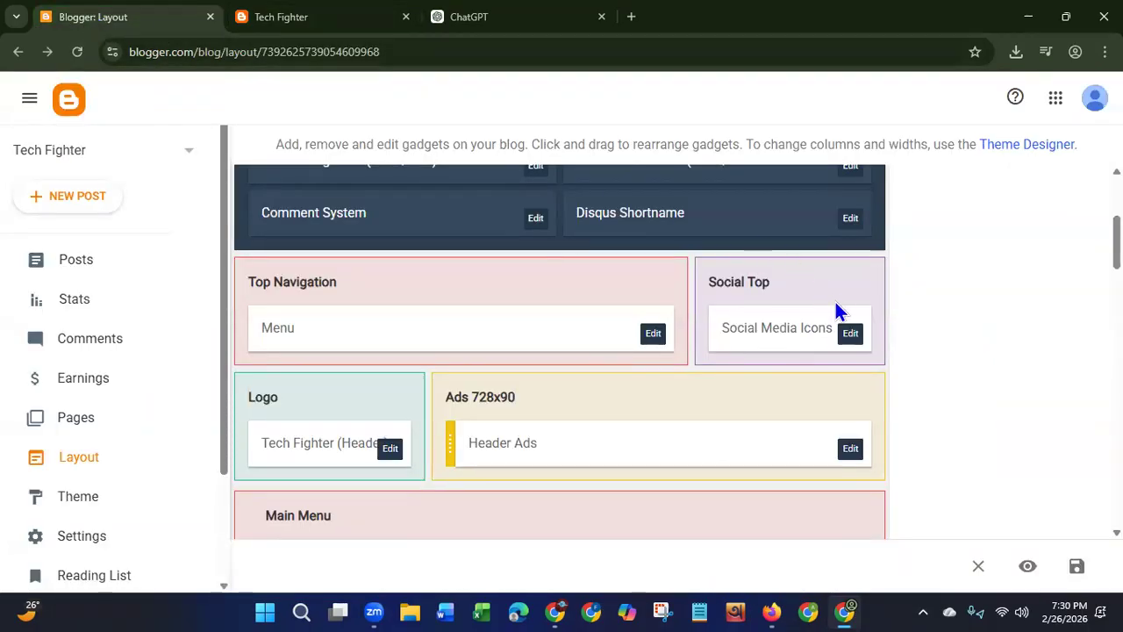
{"action": "left_click", "coordinate": [851, 336]}
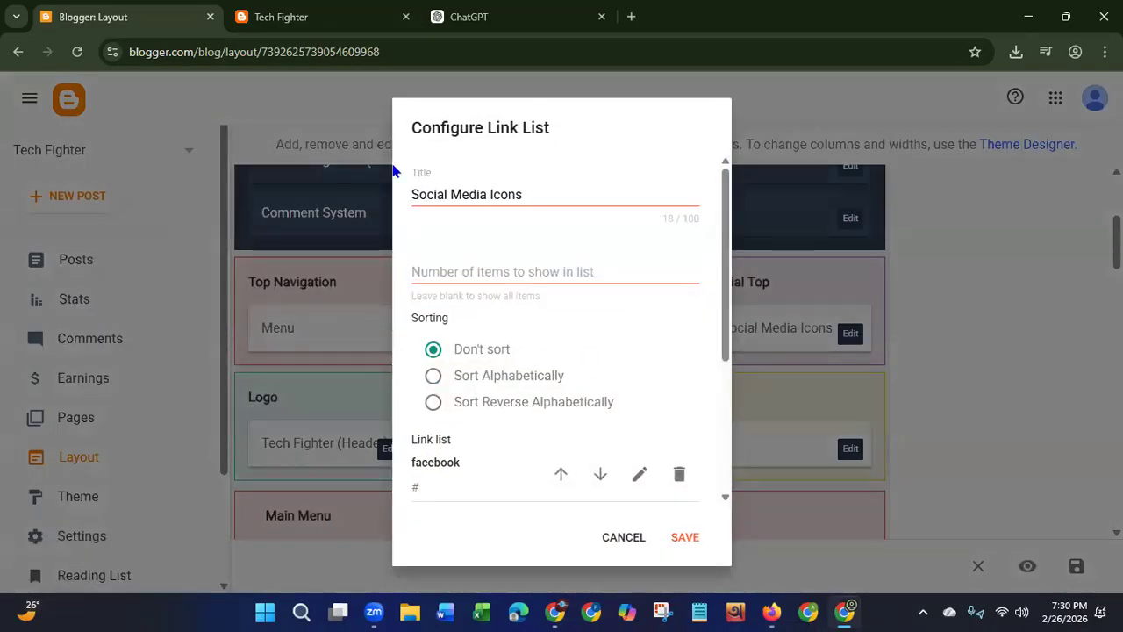
{"action": "left_click", "coordinate": [267, 19]}
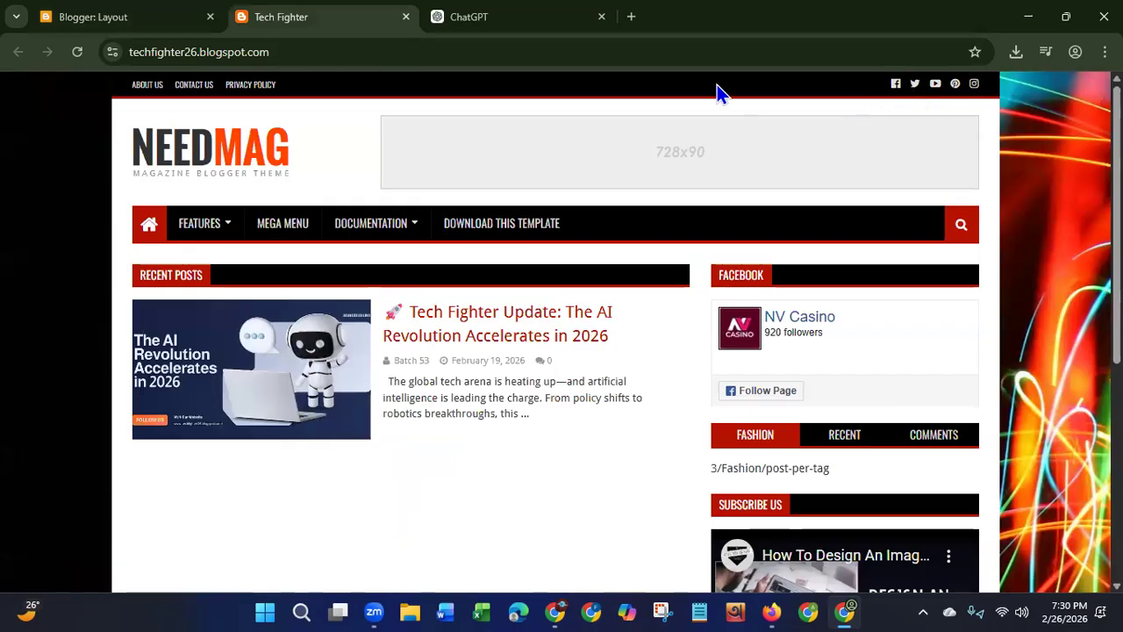
{"action": "left_click", "coordinate": [121, 29]}
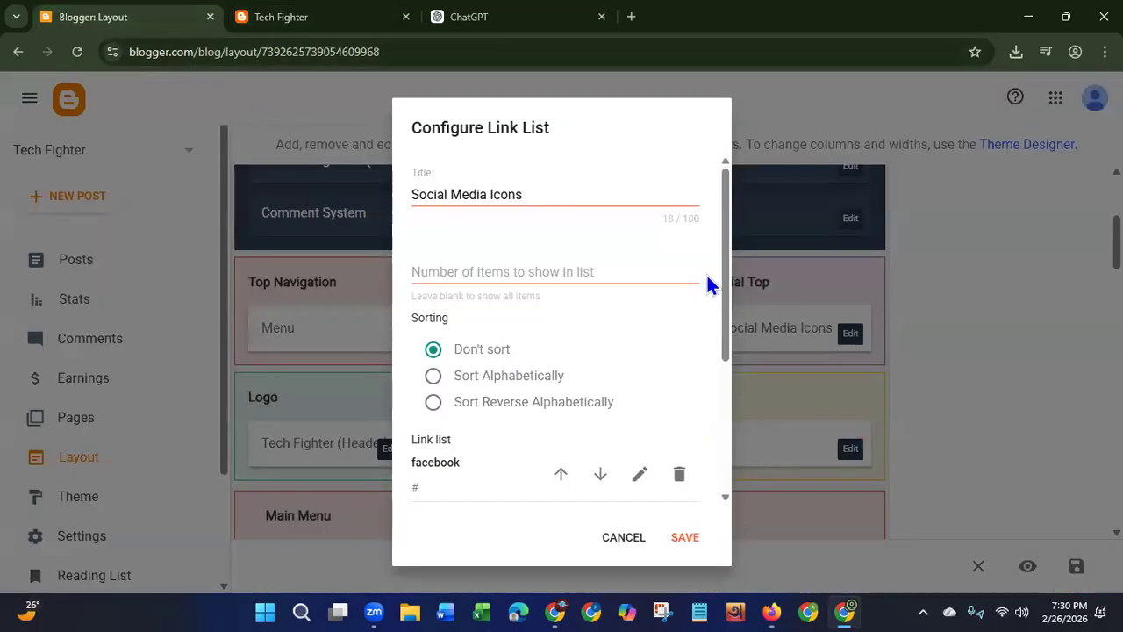
{"action": "left_click_drag", "start_coordinate": [728, 284], "coordinate": [726, 396]}
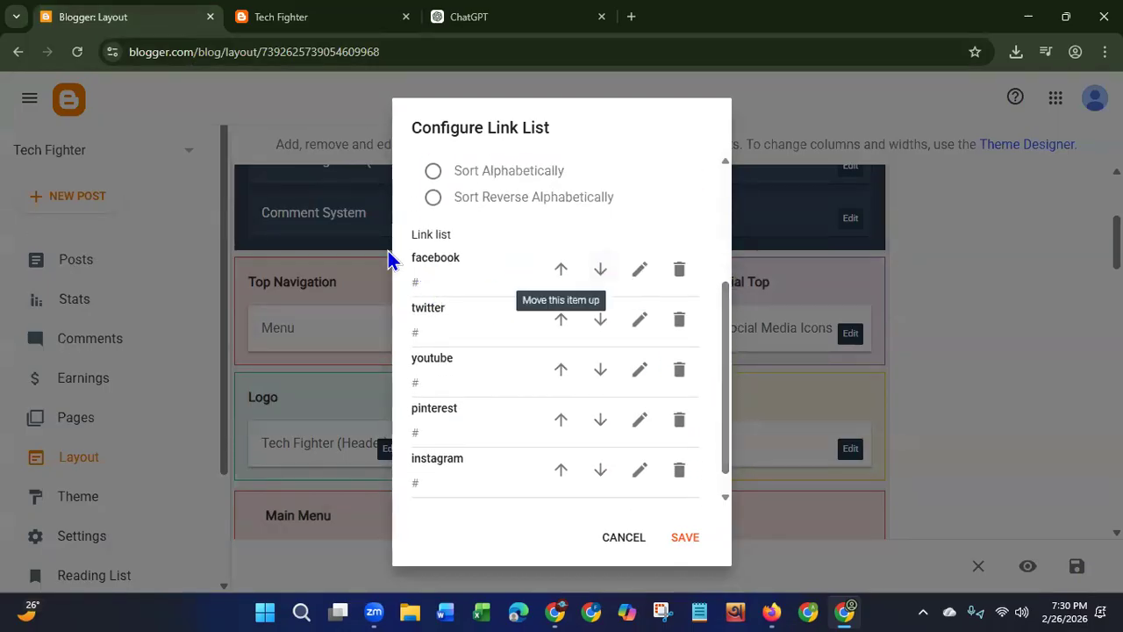
{"action": "left_click", "coordinate": [638, 269]}
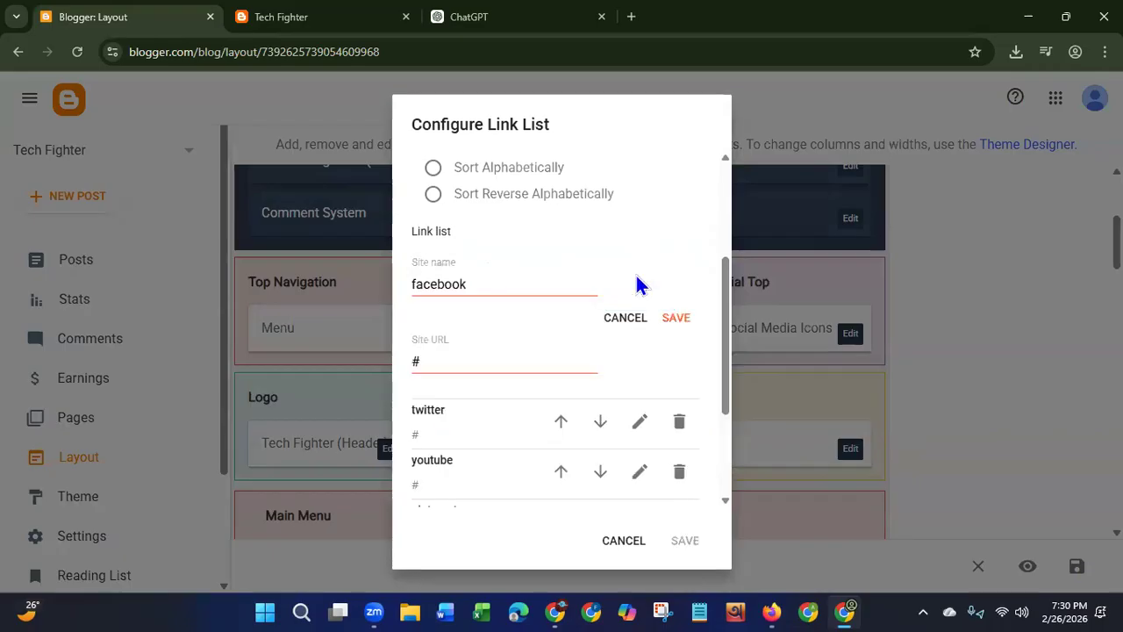
{"action": "left_click_drag", "start_coordinate": [421, 362], "coordinate": [402, 362]}
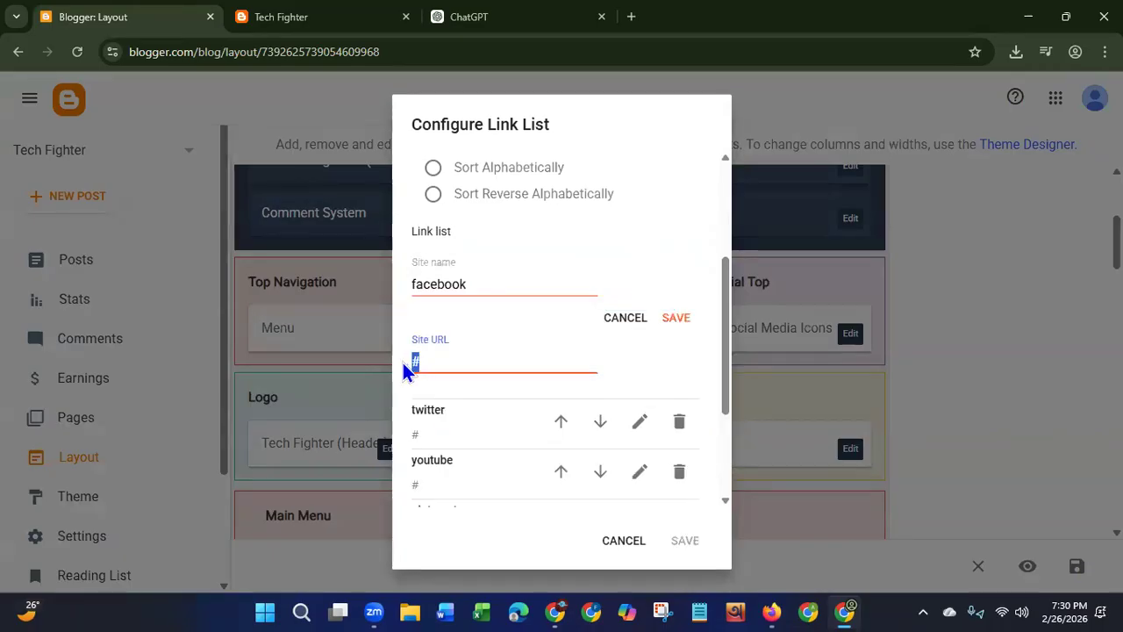
{"action": "key", "text": "BackSpace"}
{"action": "type", "text": "https://www"}
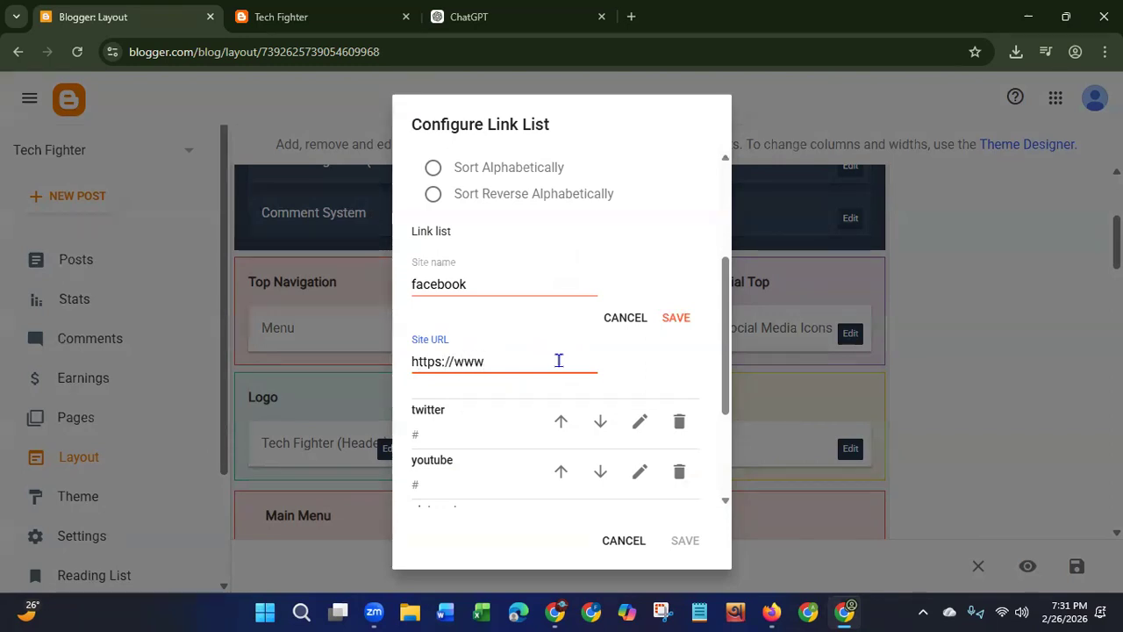
{"action": "type", "text": ".faceb"}
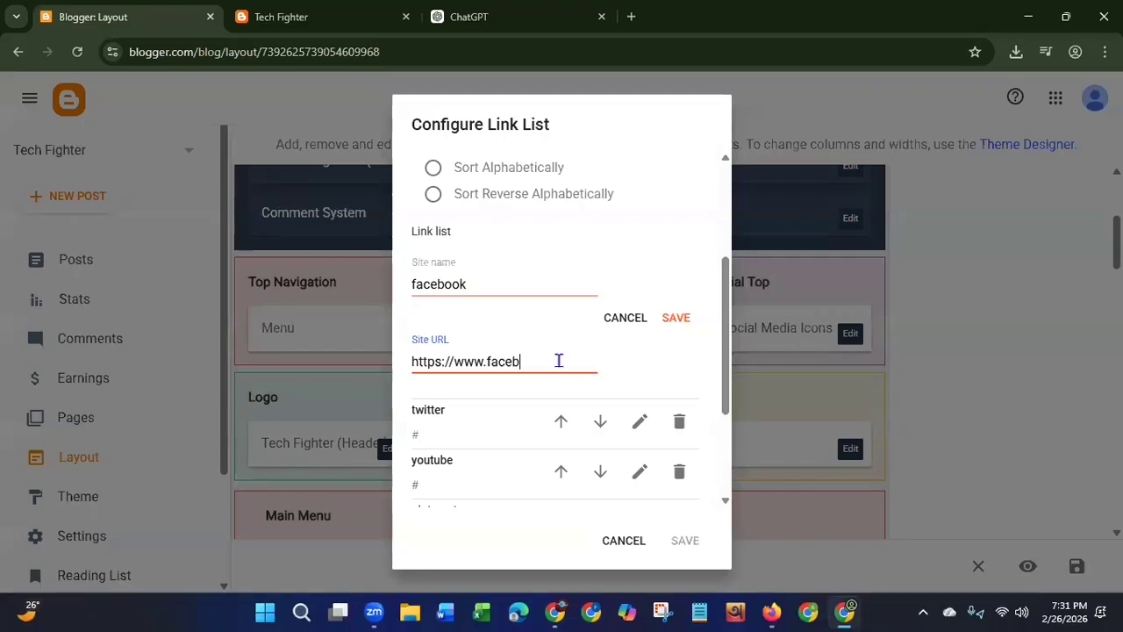
{"action": "type", "text": "ook.com/techf"}
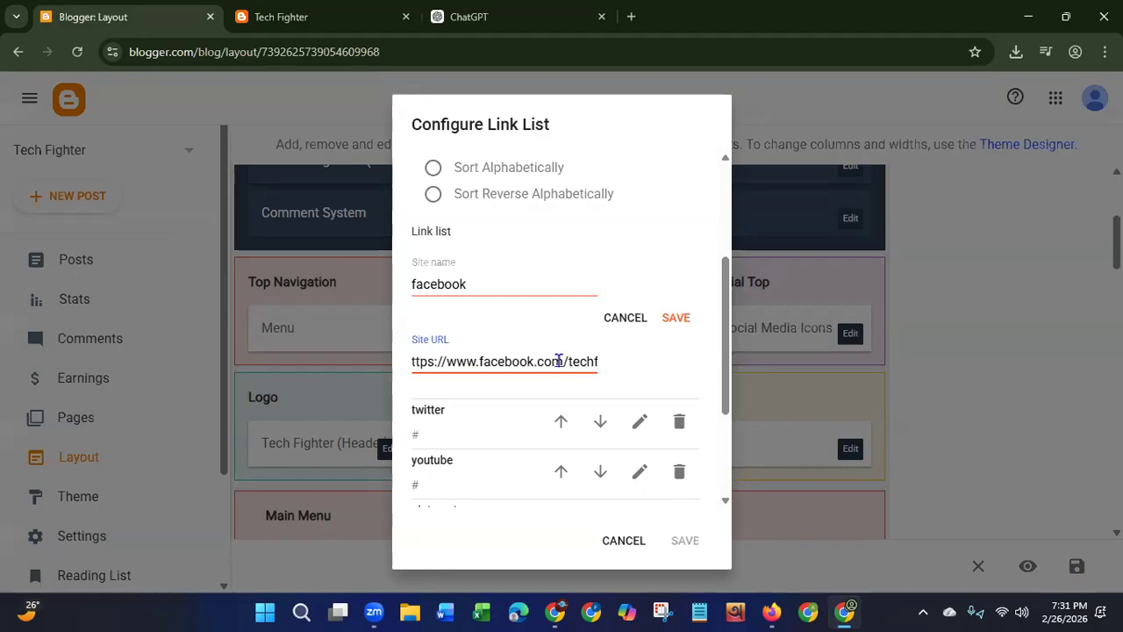
{"action": "type", "text": "ighter"}
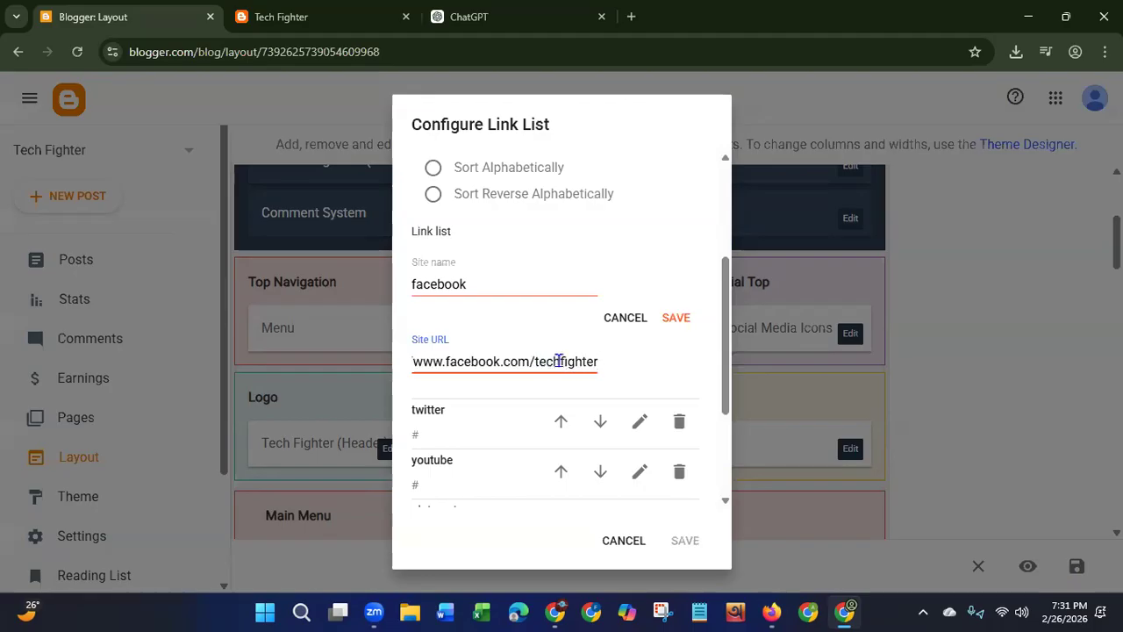
{"action": "left_click", "coordinate": [674, 318]}
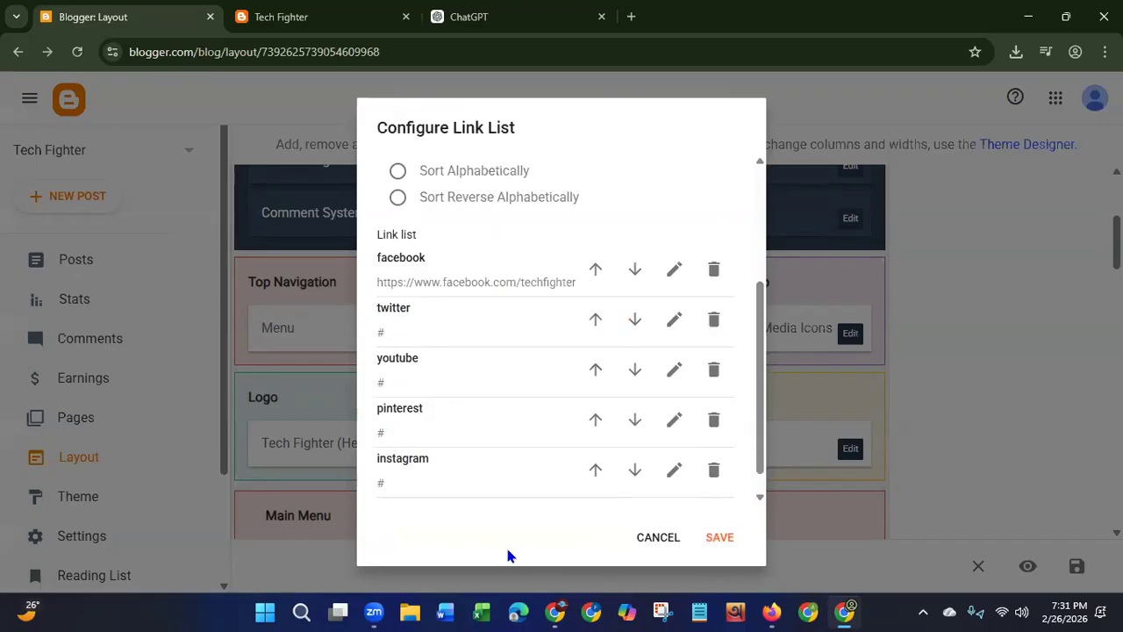
Step: Delete the instagram item from the link list and add a new item with the site name LinkedIn
{"action": "scroll", "coordinate": [754, 430], "scroll_direction": "down", "scroll_amount": 1}
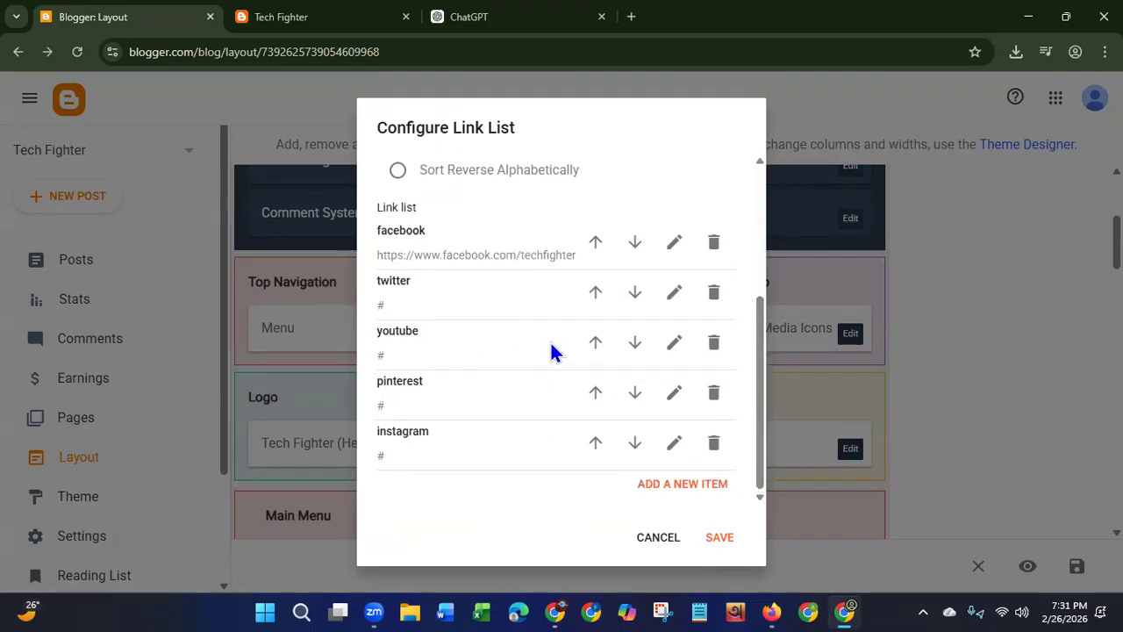
{"action": "left_click", "coordinate": [714, 443]}
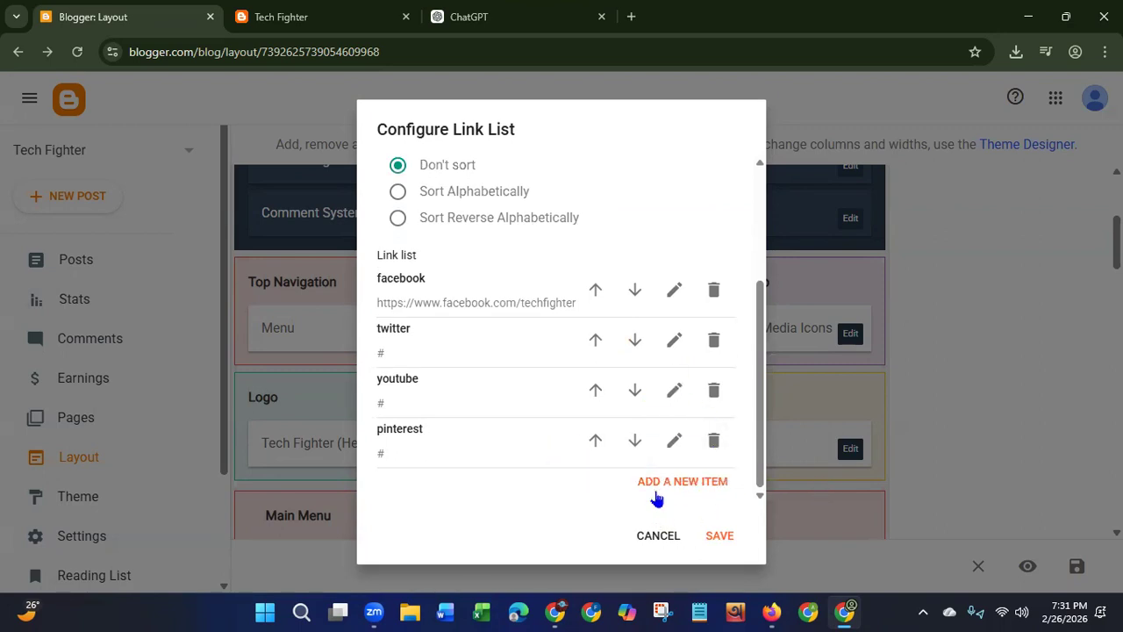
{"action": "left_click", "coordinate": [683, 483]}
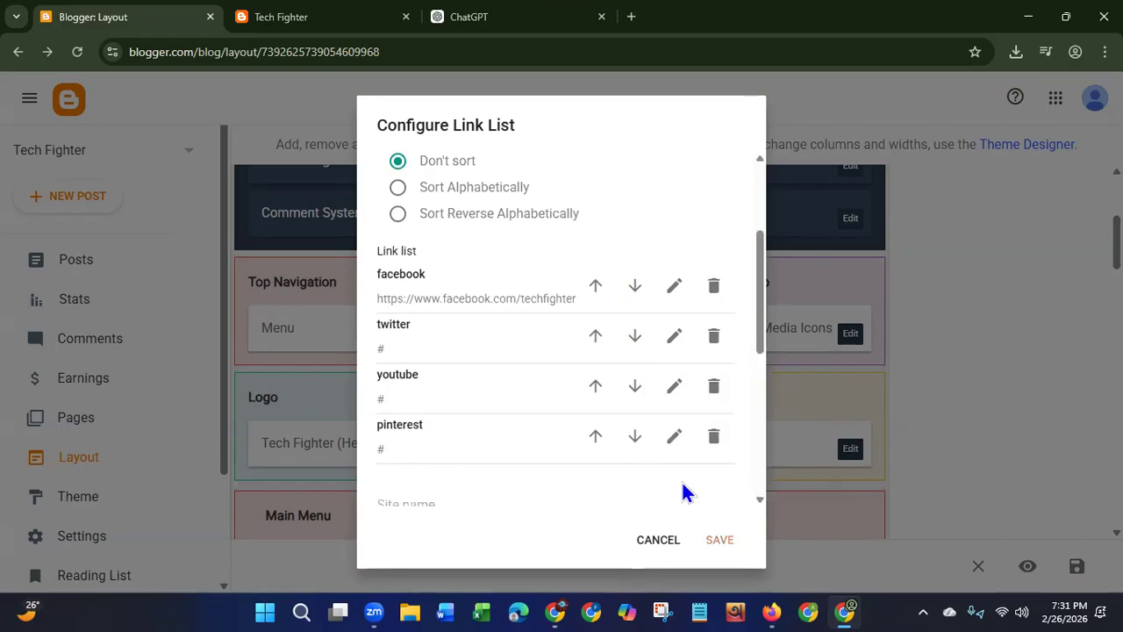
{"action": "left_click_drag", "start_coordinate": [759, 343], "coordinate": [759, 435]}
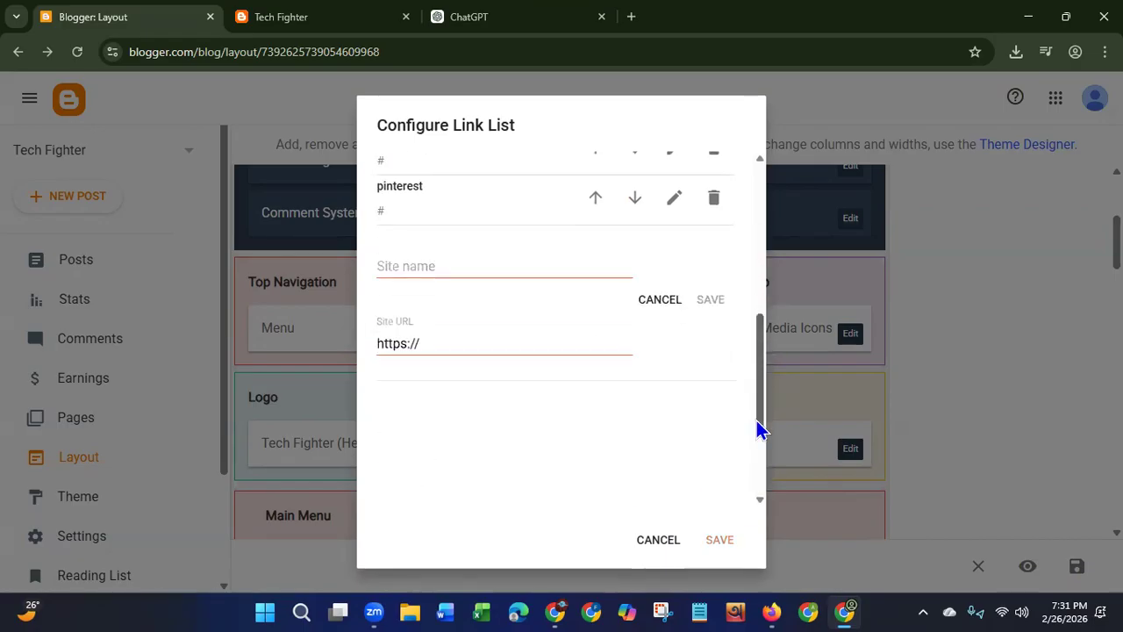
{"action": "left_click", "coordinate": [513, 263]}
{"action": "type", "text": "LinkedIn"}
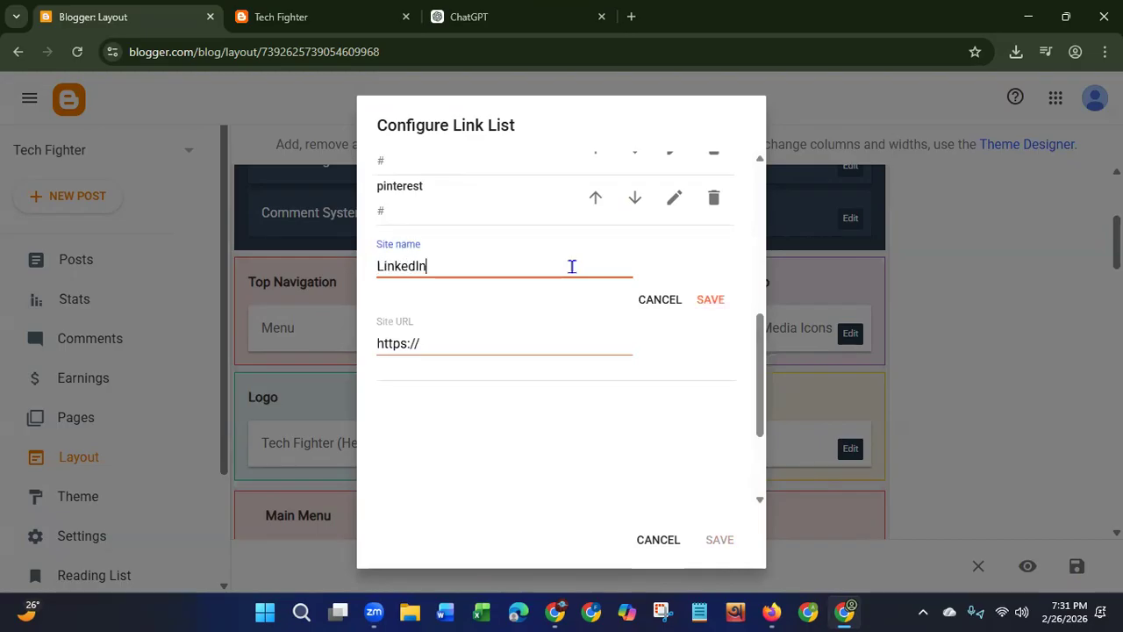
{"action": "left_click", "coordinate": [432, 347]}
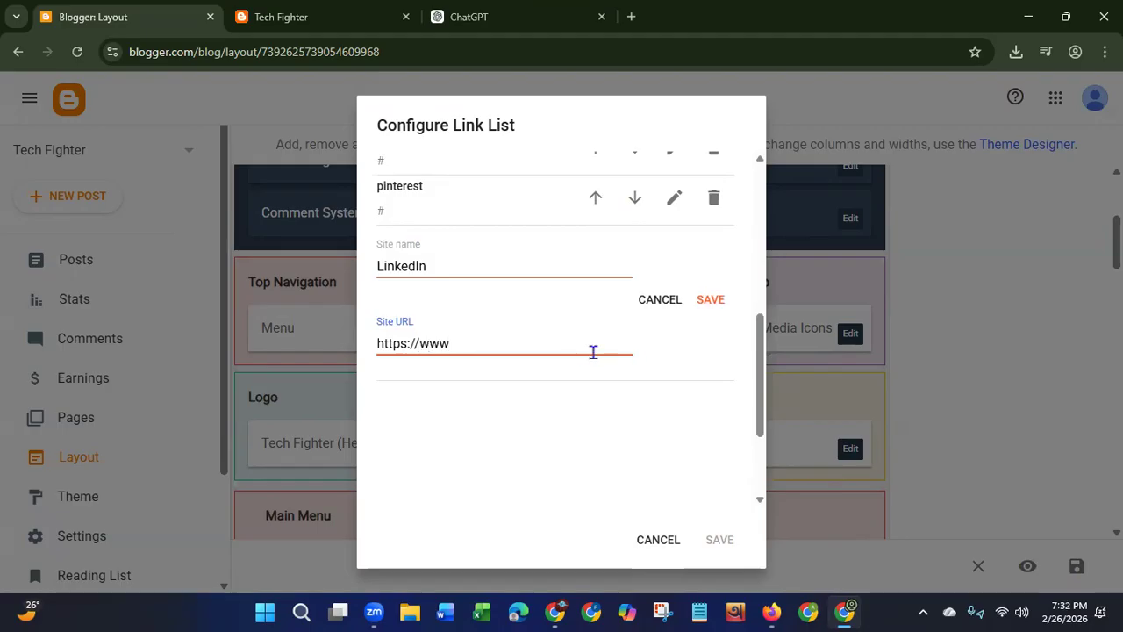
{"action": "type", "text": "inked/inte"}
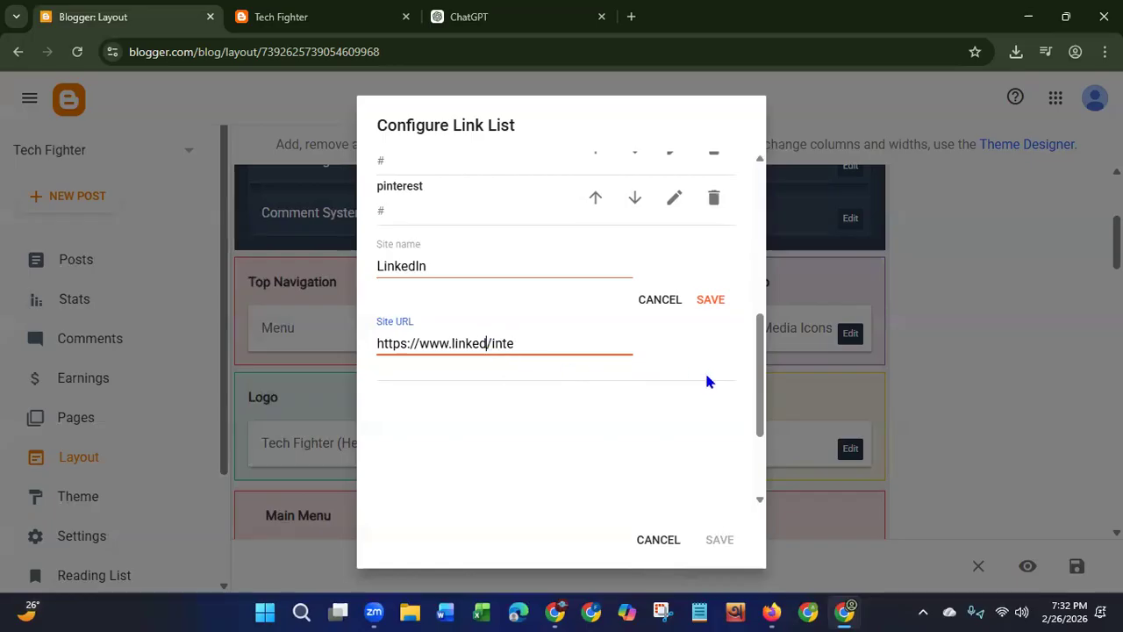
{"action": "type", "text": "in.com"}
{"action": "left_click", "coordinate": [561, 343]}
{"action": "key", "text": "BackSpace"}
{"action": "key", "text": "BackSpace"}
{"action": "type", "text": "/techfighter"}
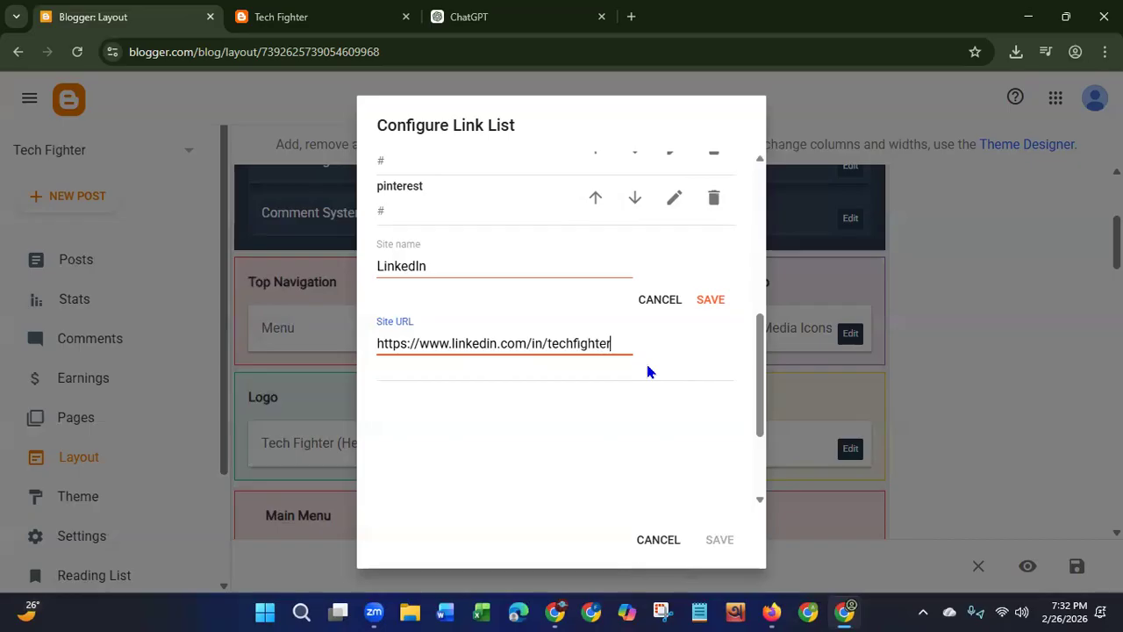
{"action": "left_click", "coordinate": [712, 301]}
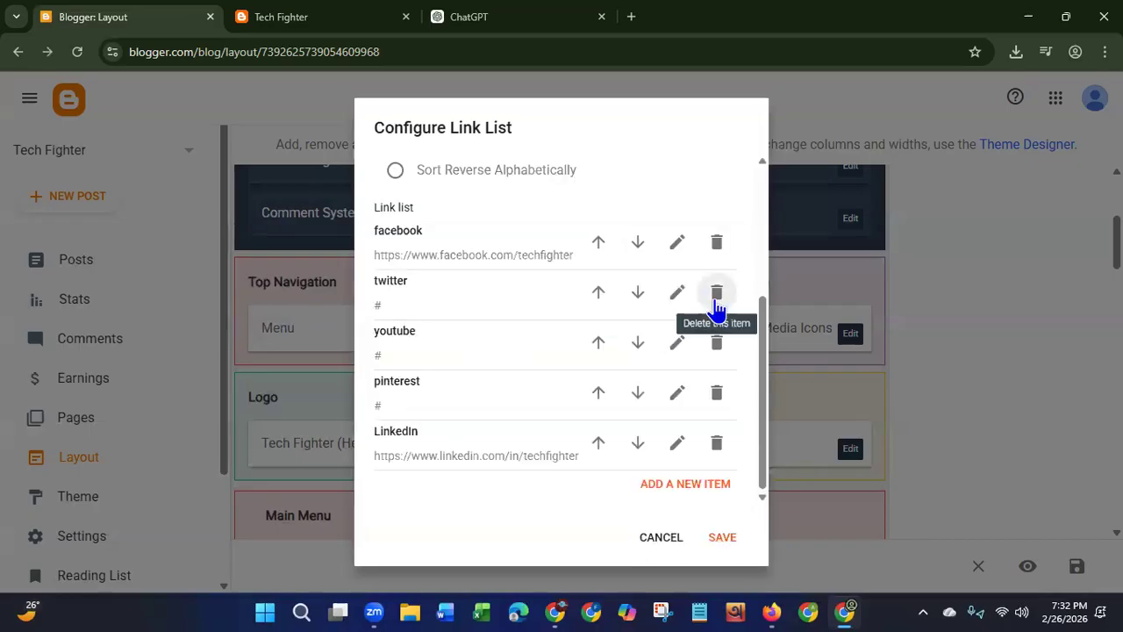
Step: Save the link list and the blog layout, and reload the live blog to check its social icons
{"action": "left_click", "coordinate": [724, 546]}
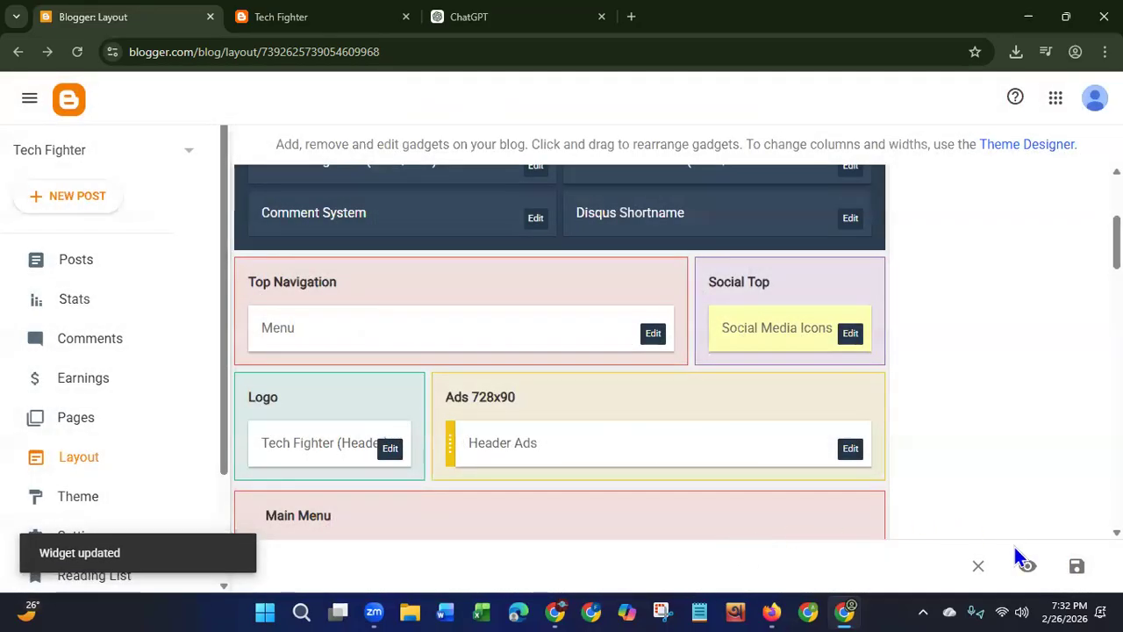
{"action": "left_click", "coordinate": [1075, 566]}
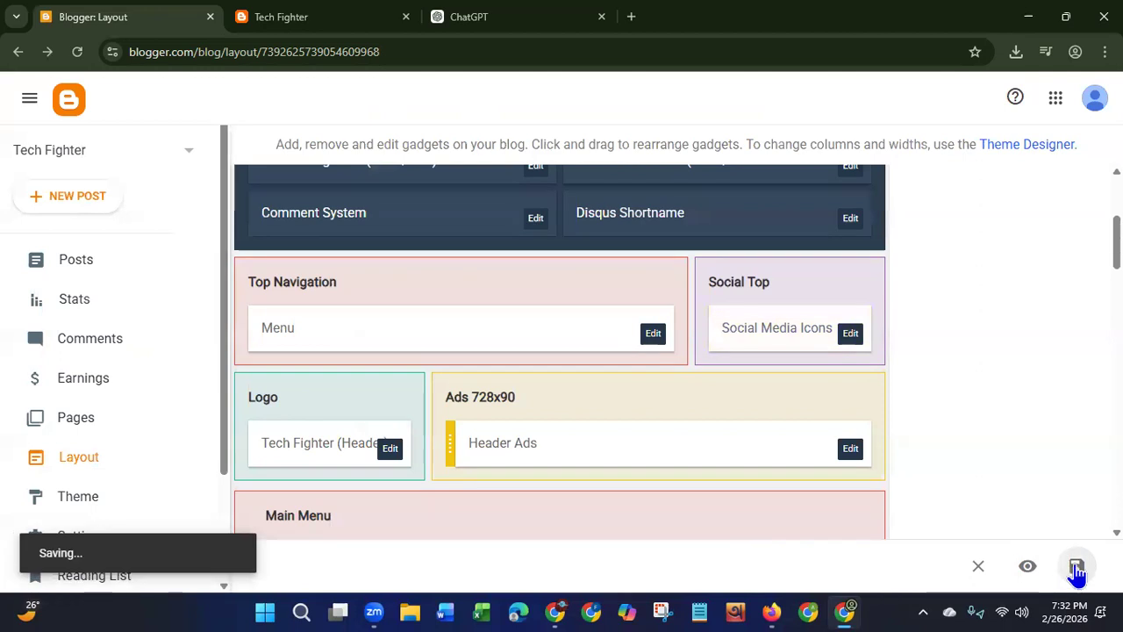
{"action": "left_click", "coordinate": [279, 17]}
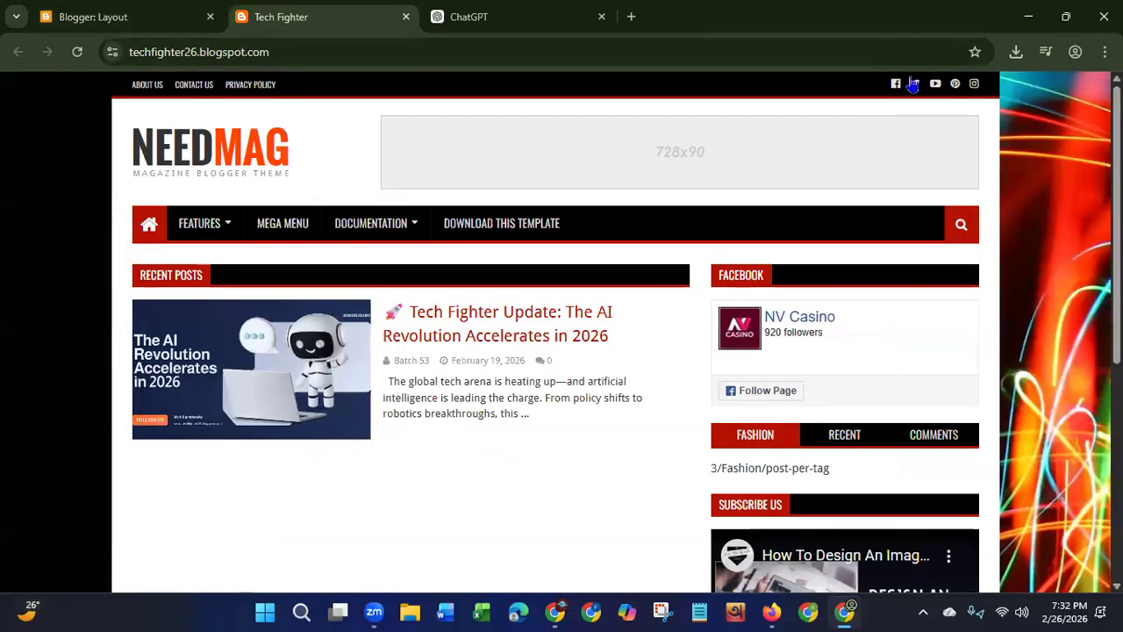
{"action": "left_click", "coordinate": [75, 53]}
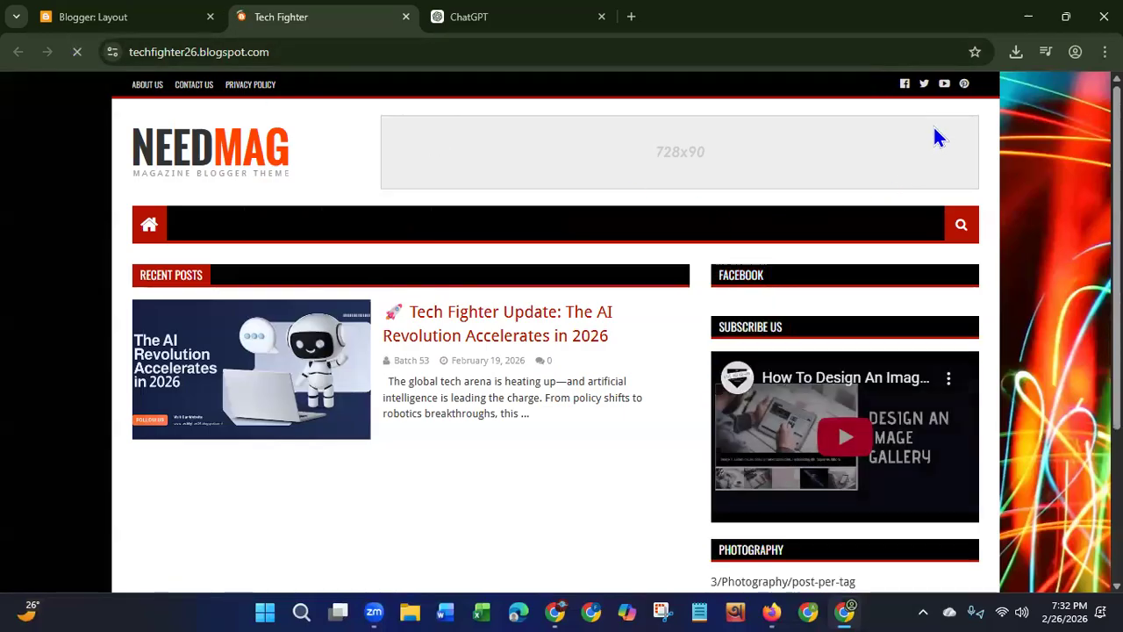
Step: Return to the Blogger layout and open the Tech Fighter header gadget in the Logo section for editing
{"action": "left_click", "coordinate": [77, 19]}
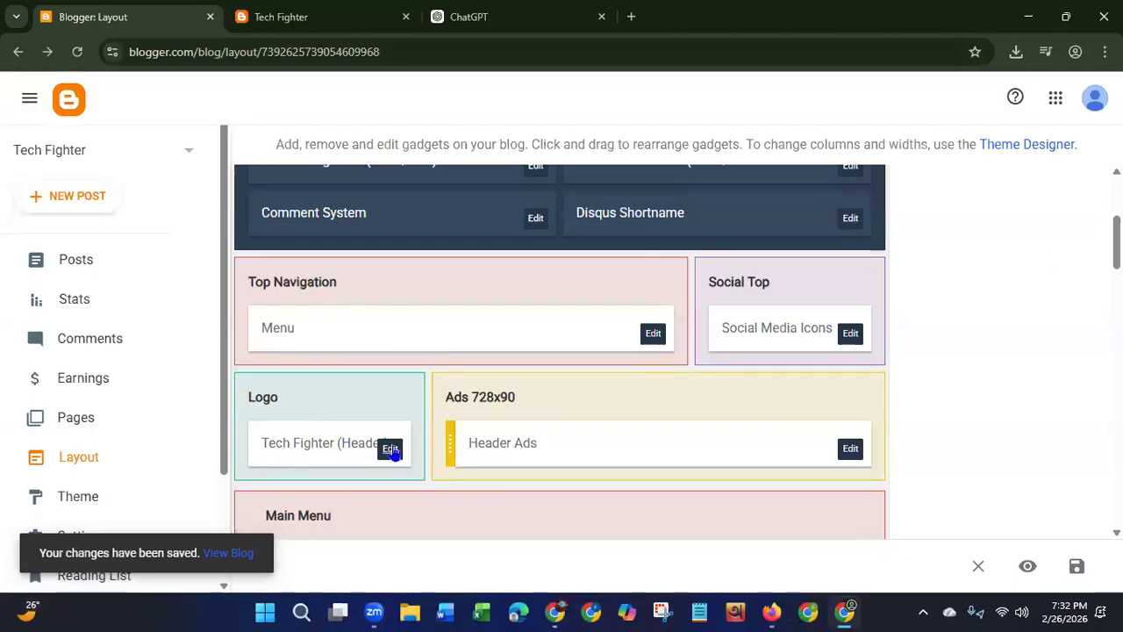
{"action": "left_click", "coordinate": [390, 448]}
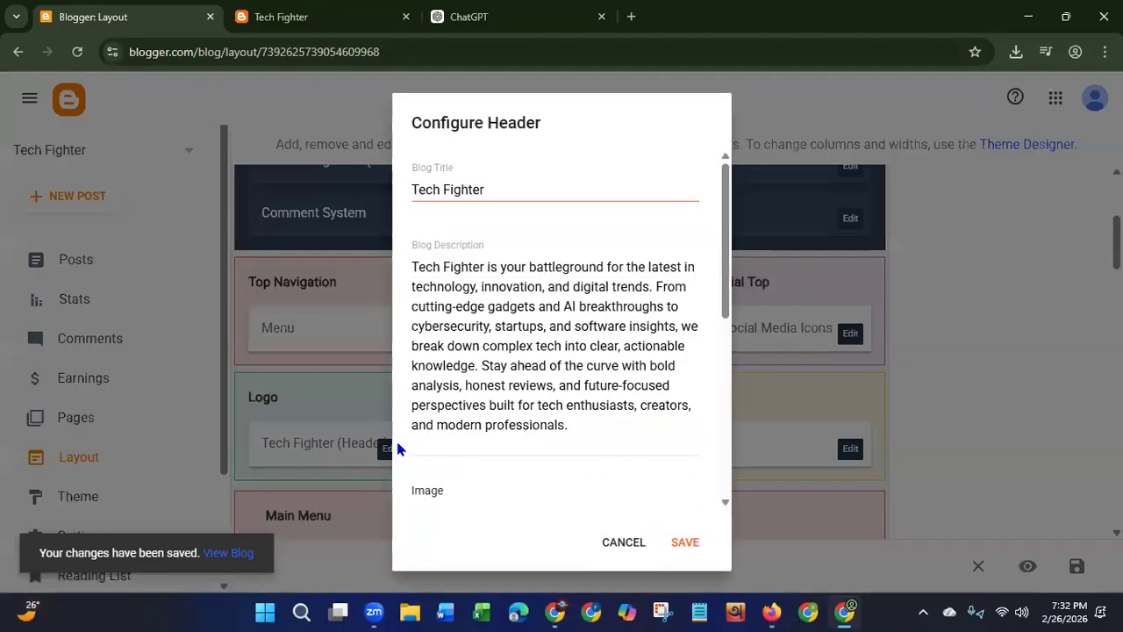
{"action": "left_click_drag", "start_coordinate": [727, 254], "coordinate": [707, 191]}
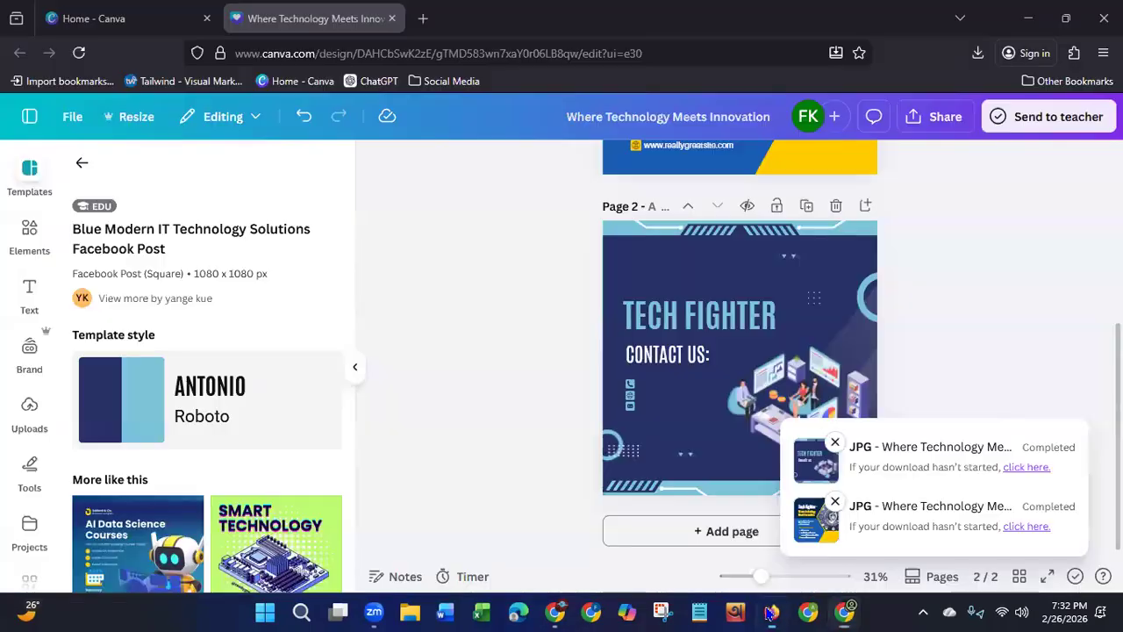
Step: Switch to the Canva home page, close the design creation dialog and open the red-and-black Food Recipes logo from the recent designs
{"action": "left_click", "coordinate": [771, 612]}
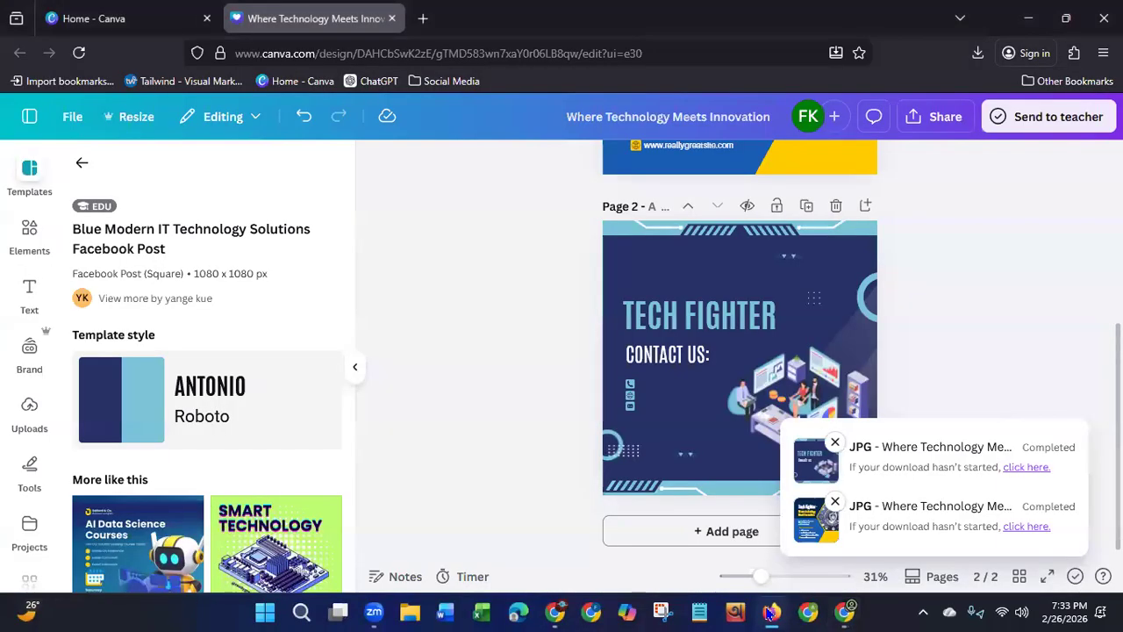
{"action": "left_click", "coordinate": [81, 26]}
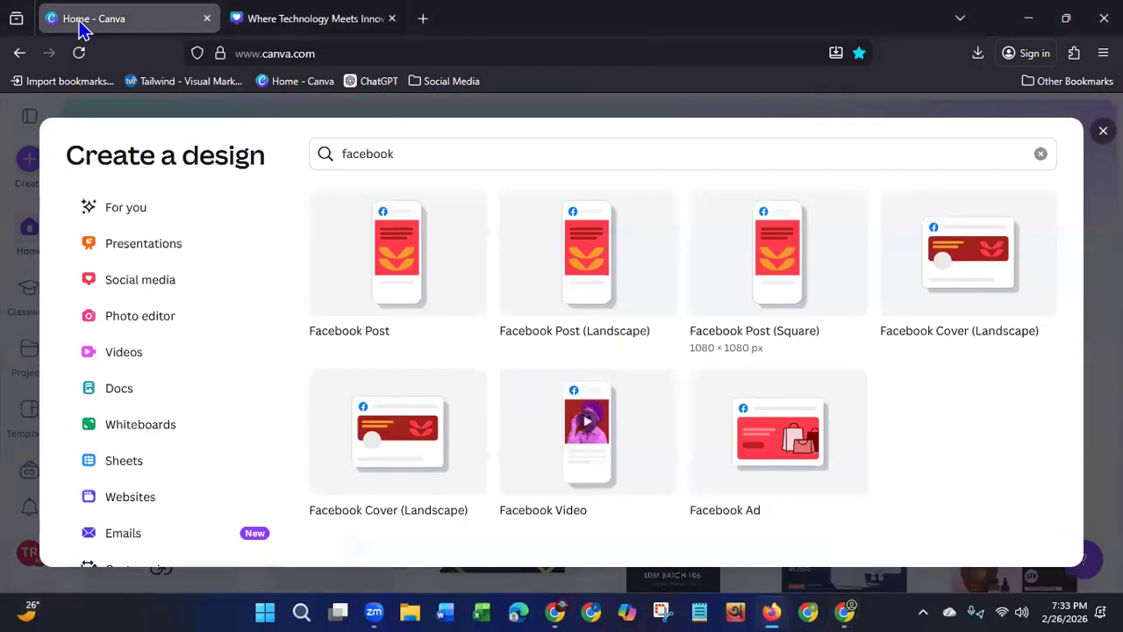
{"action": "left_click", "coordinate": [1103, 131]}
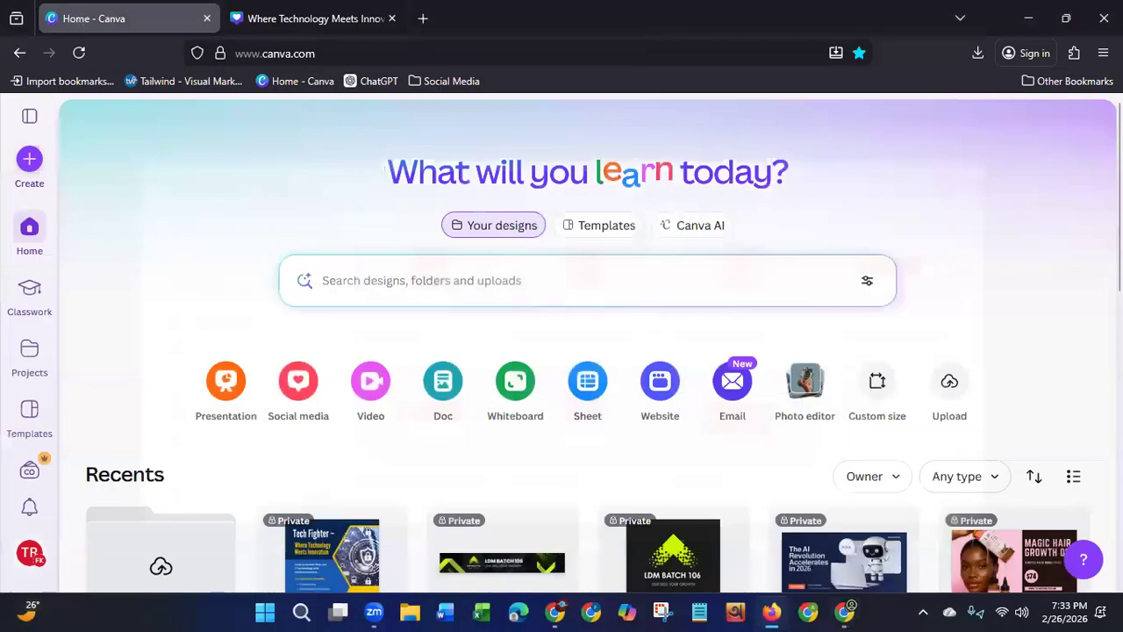
{"action": "scroll", "coordinate": [590, 348], "scroll_direction": "down", "scroll_amount": 3}
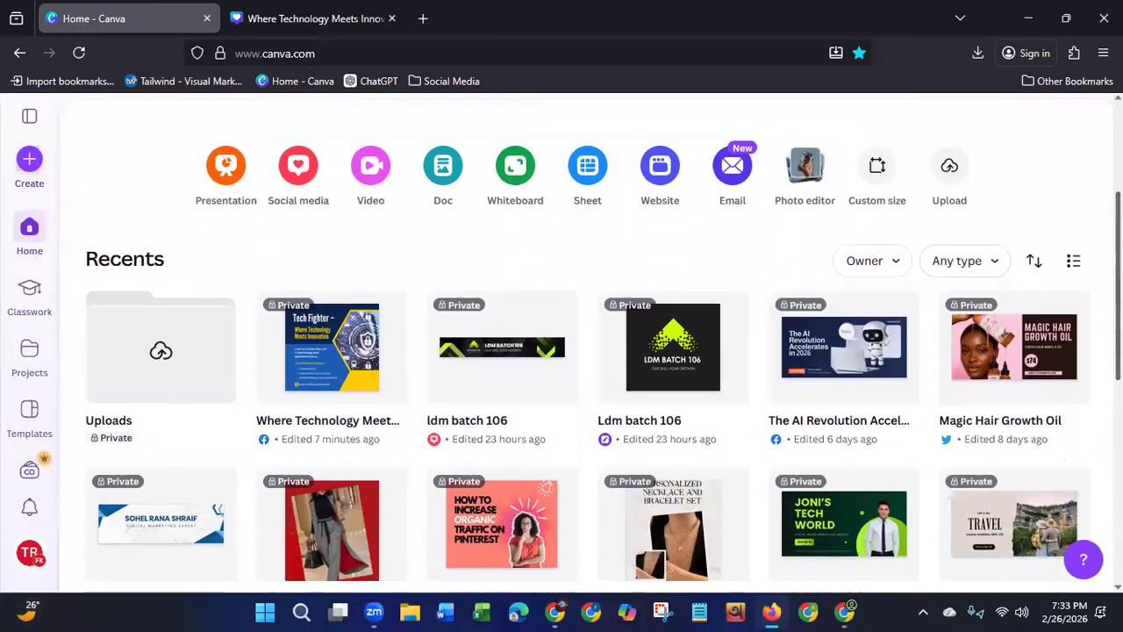
{"action": "scroll", "coordinate": [579, 351], "scroll_direction": "down", "scroll_amount": 2}
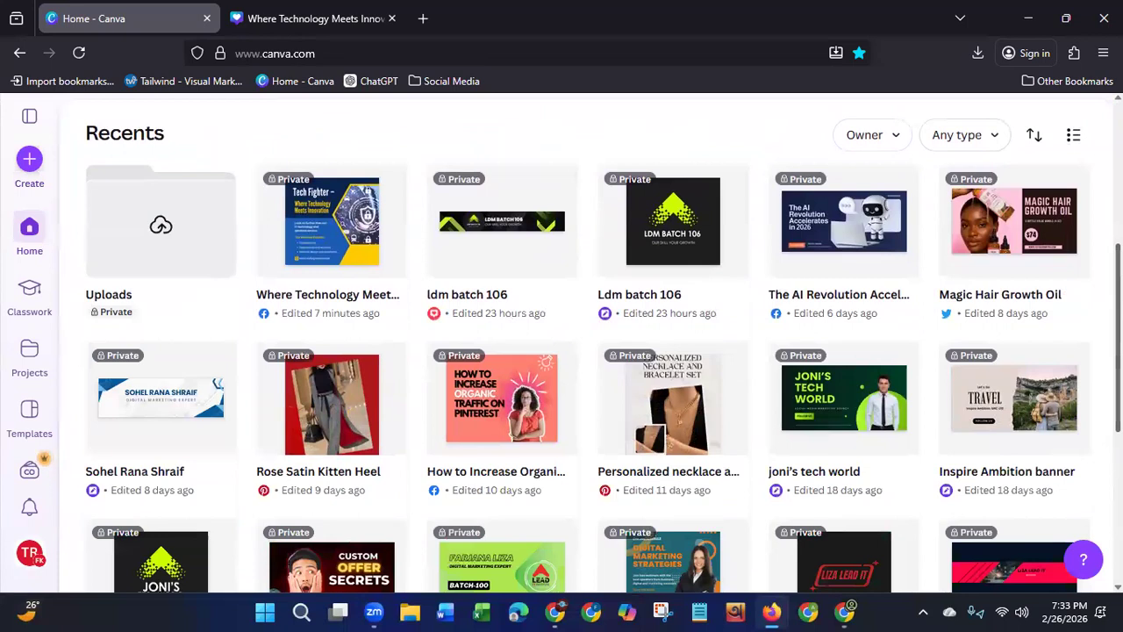
{"action": "scroll", "coordinate": [1082, 351], "scroll_direction": "down", "scroll_amount": 2}
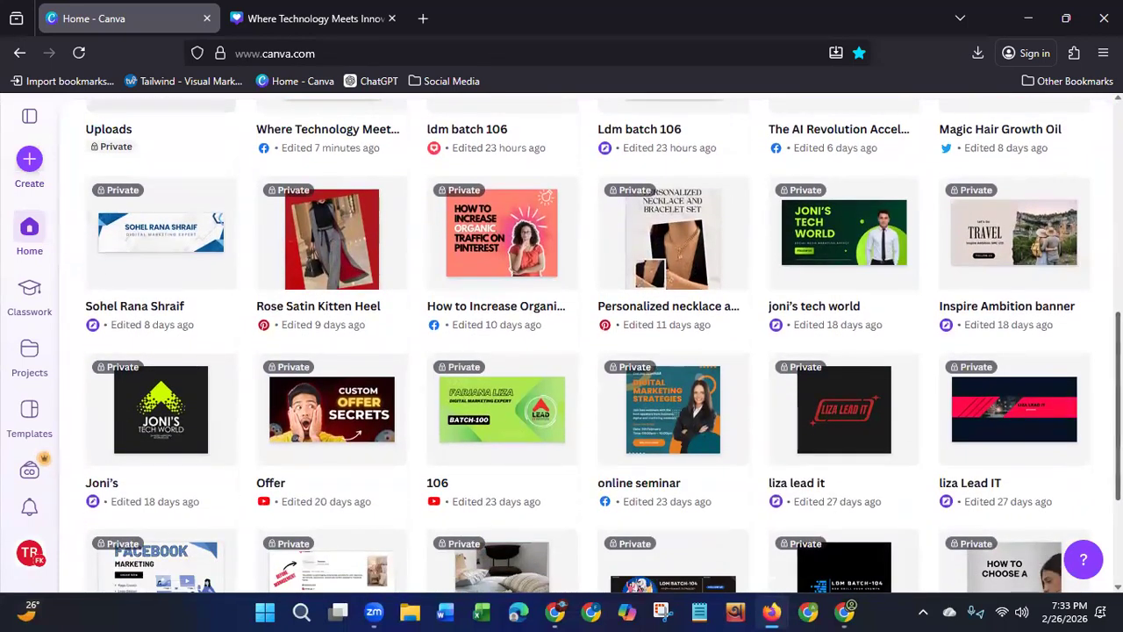
{"action": "scroll", "coordinate": [1078, 446], "scroll_direction": "down", "scroll_amount": 2}
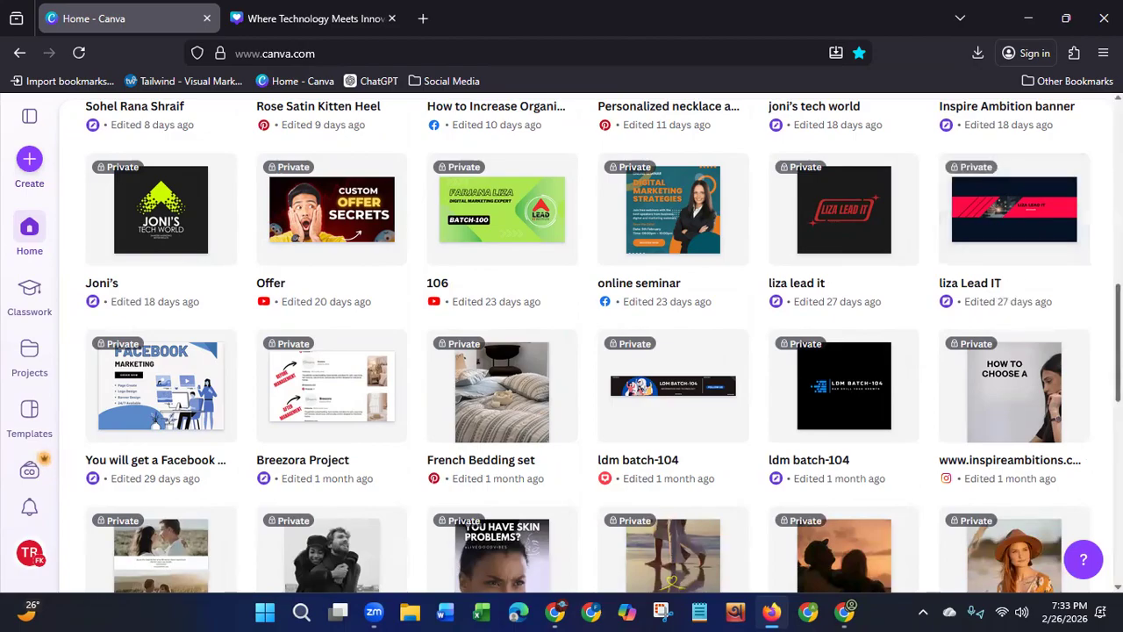
{"action": "scroll", "coordinate": [588, 342], "scroll_direction": "down", "scroll_amount": 3}
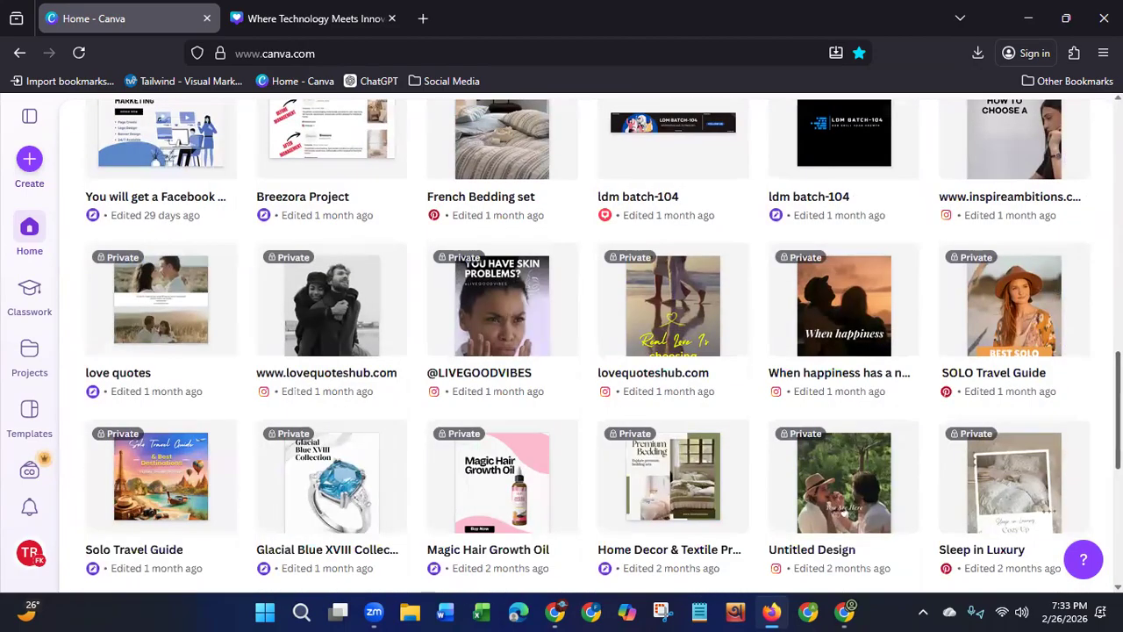
{"action": "scroll", "coordinate": [581, 346], "scroll_direction": "down", "scroll_amount": 3}
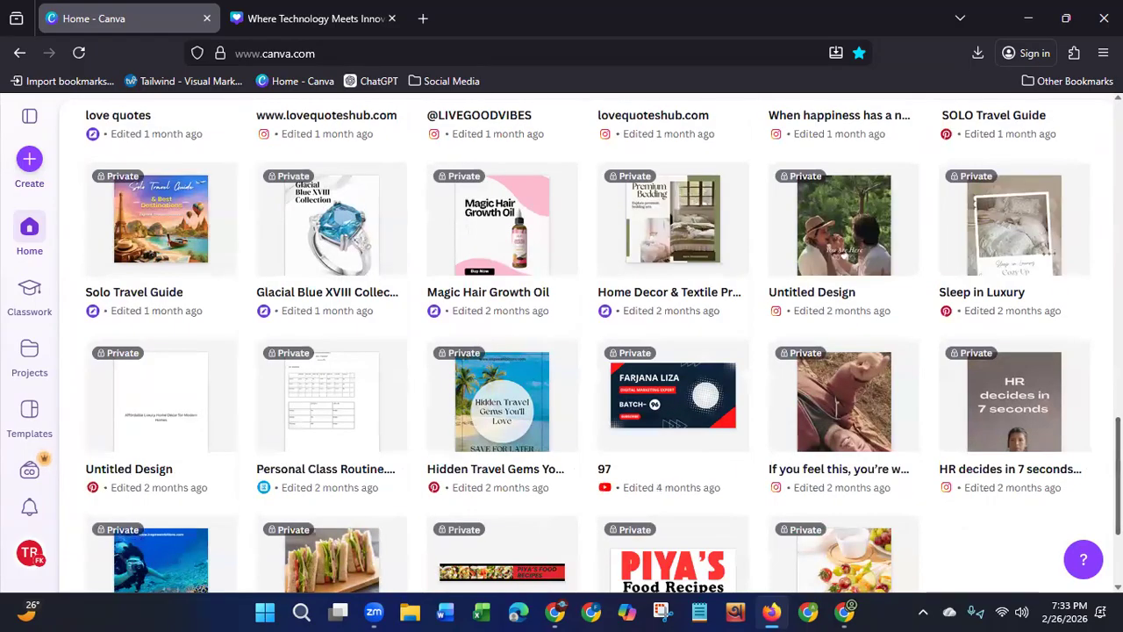
{"action": "scroll", "coordinate": [588, 342], "scroll_direction": "down", "scroll_amount": 1}
{"action": "scroll", "coordinate": [588, 342], "scroll_direction": "down", "scroll_amount": 2}
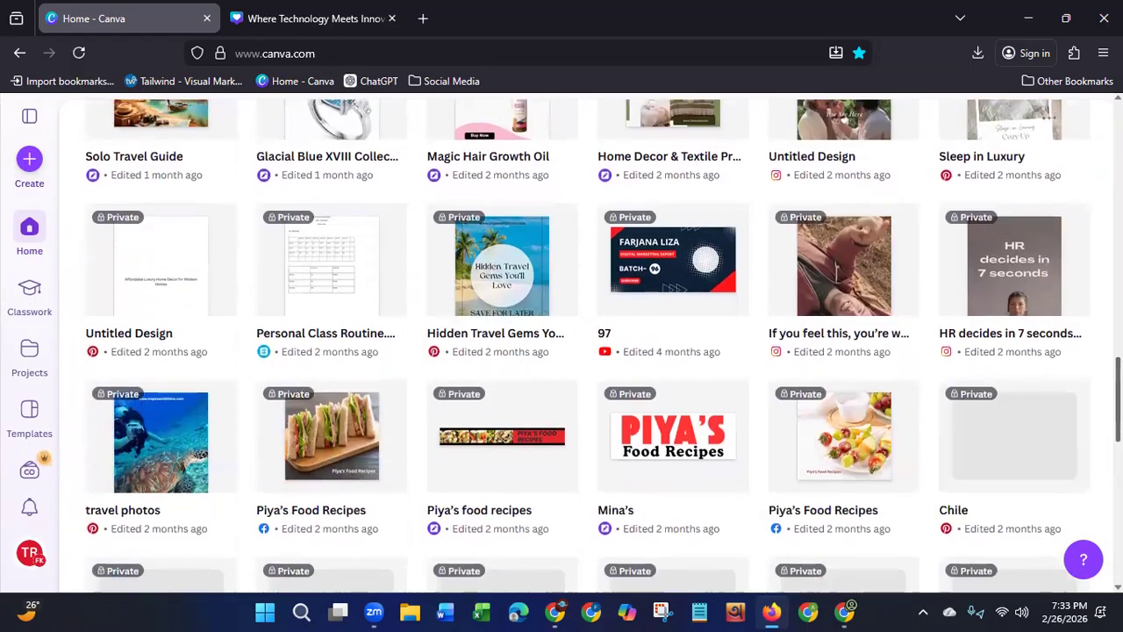
{"action": "left_click", "coordinate": [672, 466]}
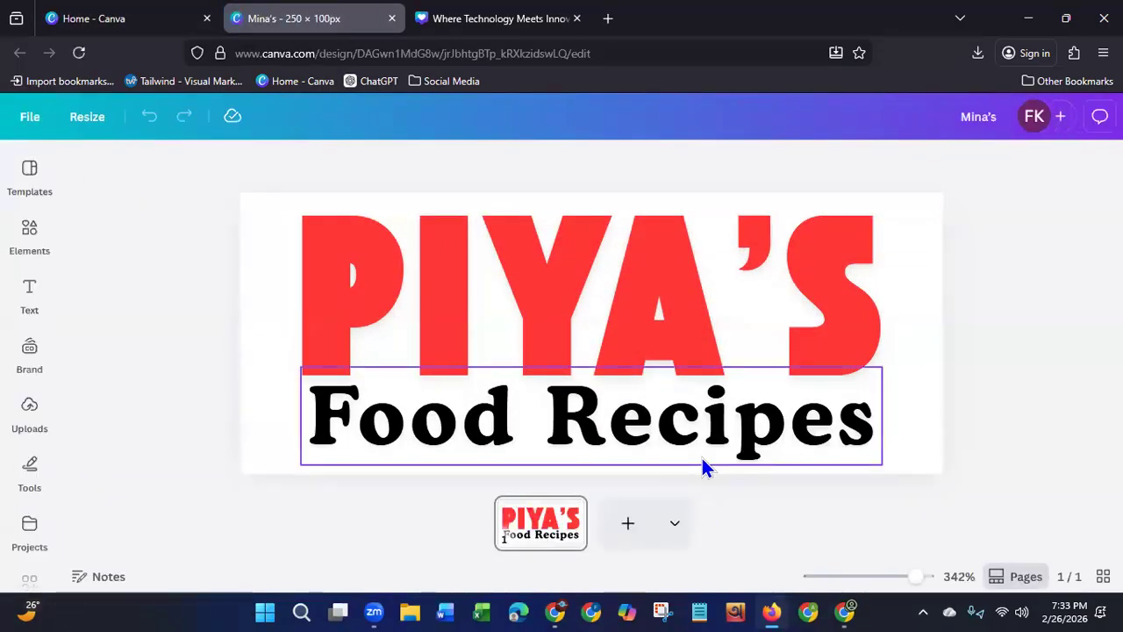
Step: Check the pixel dimensions of the Food Recipes logo design in its details on the Canva home page
{"action": "left_click", "coordinate": [134, 119]}
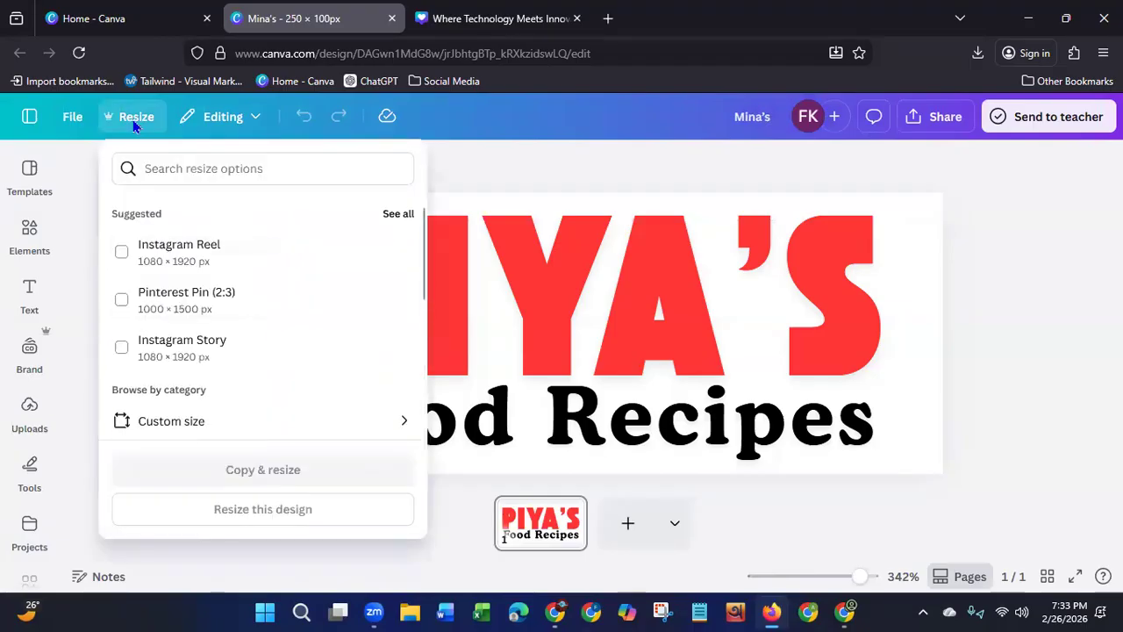
{"action": "left_click", "coordinate": [464, 175]}
{"action": "left_click", "coordinate": [117, 18]}
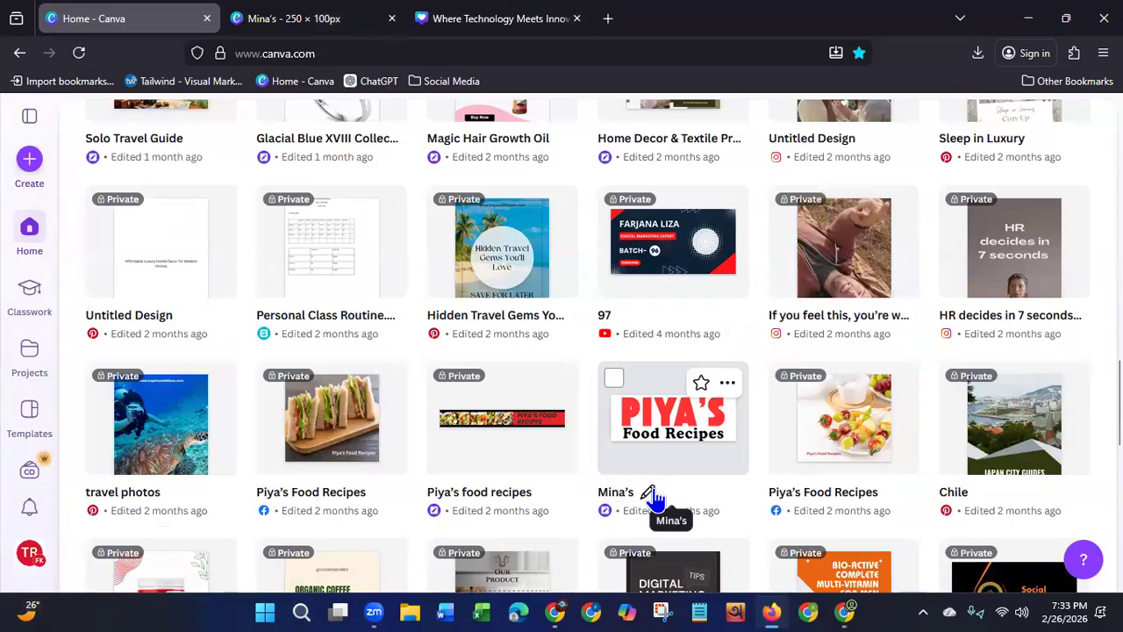
{"action": "left_click", "coordinate": [651, 496]}
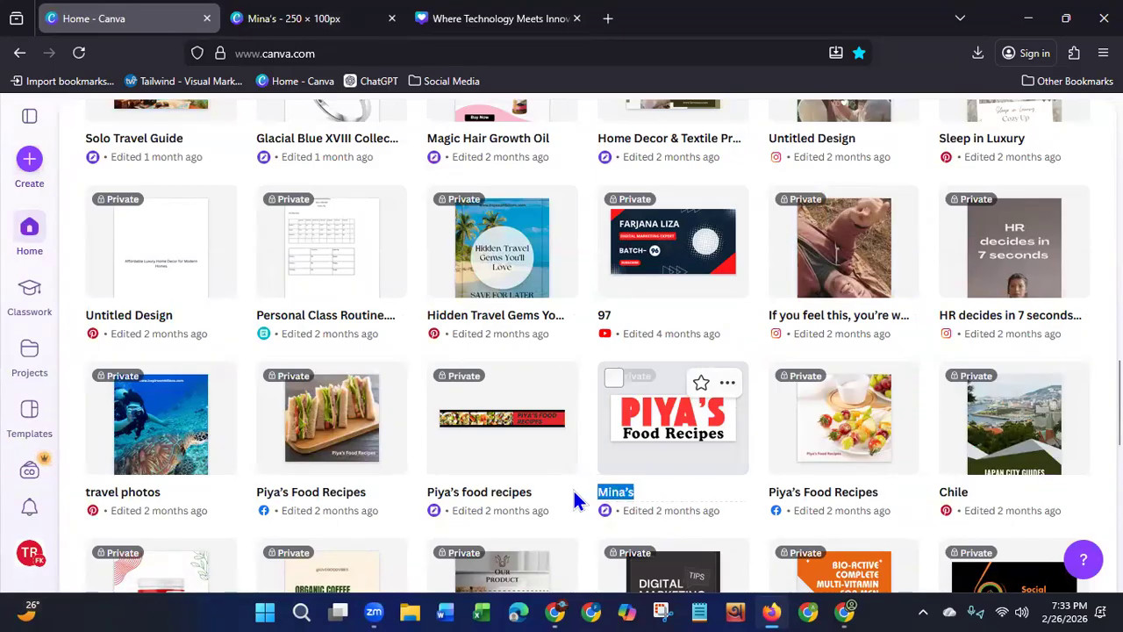
{"action": "left_click", "coordinate": [581, 545]}
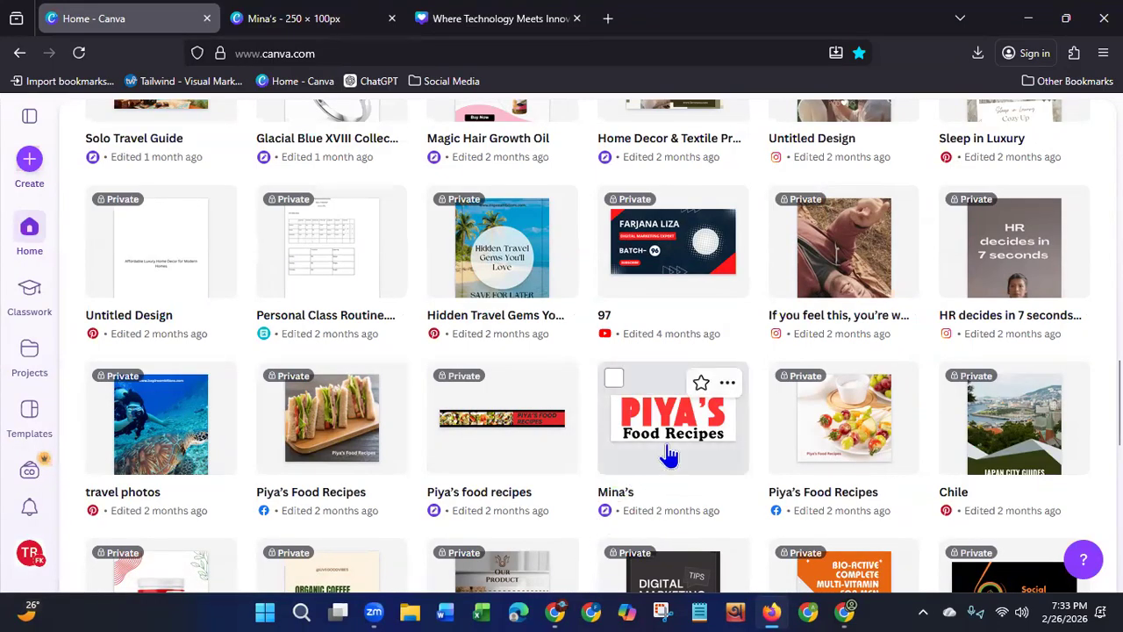
{"action": "left_click", "coordinate": [728, 383]}
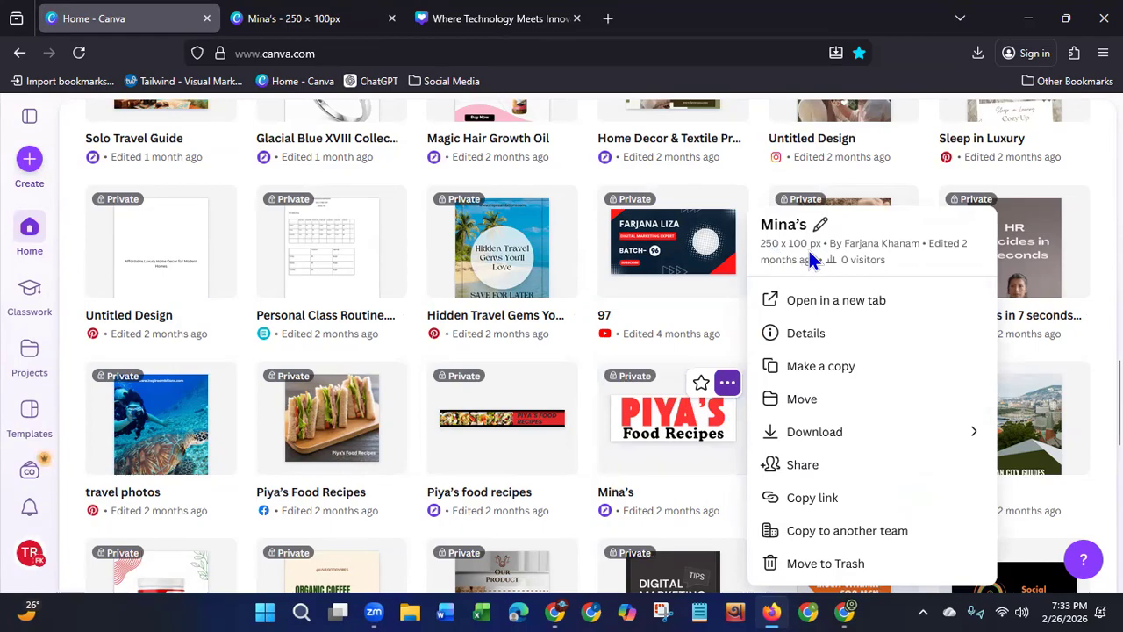
Step: Return to the open logo design and replace the large red heading text with TECH
{"action": "left_click", "coordinate": [254, 21]}
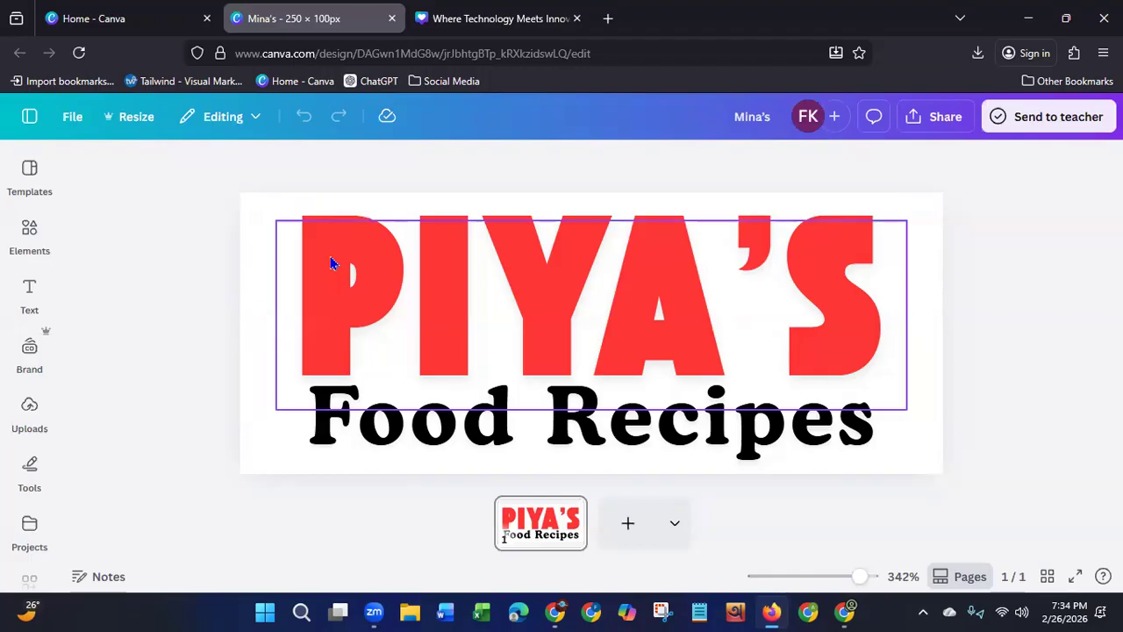
{"action": "left_click", "coordinate": [906, 348]}
{"action": "left_click", "coordinate": [890, 344]}
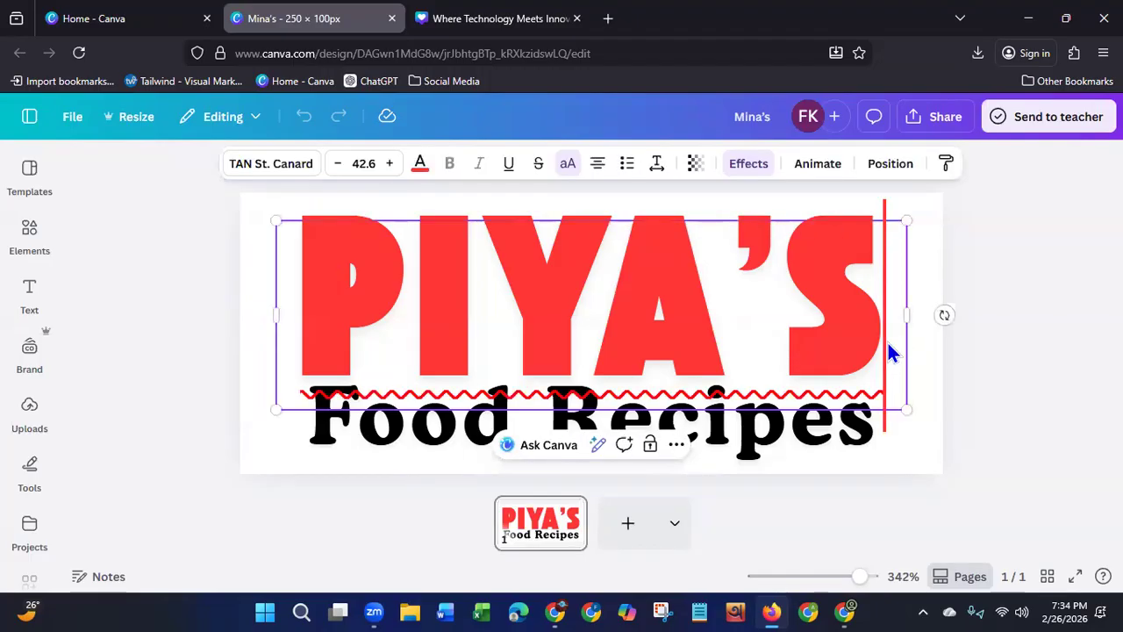
{"action": "key", "text": "BackSpace"}
{"action": "key", "text": "BackSpace"}
{"action": "key", "text": "BackSpace"}
{"action": "key", "text": "BackSpace"}
{"action": "key", "text": "BackSpace"}
{"action": "key", "text": "BackSpace"}
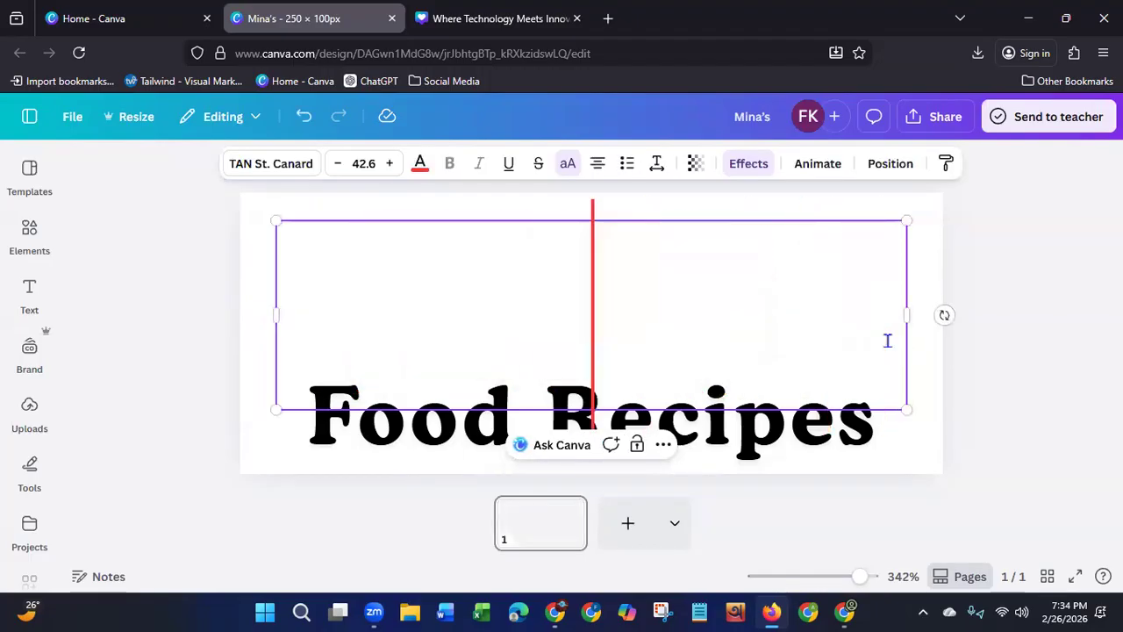
{"action": "type", "text": "TE"}
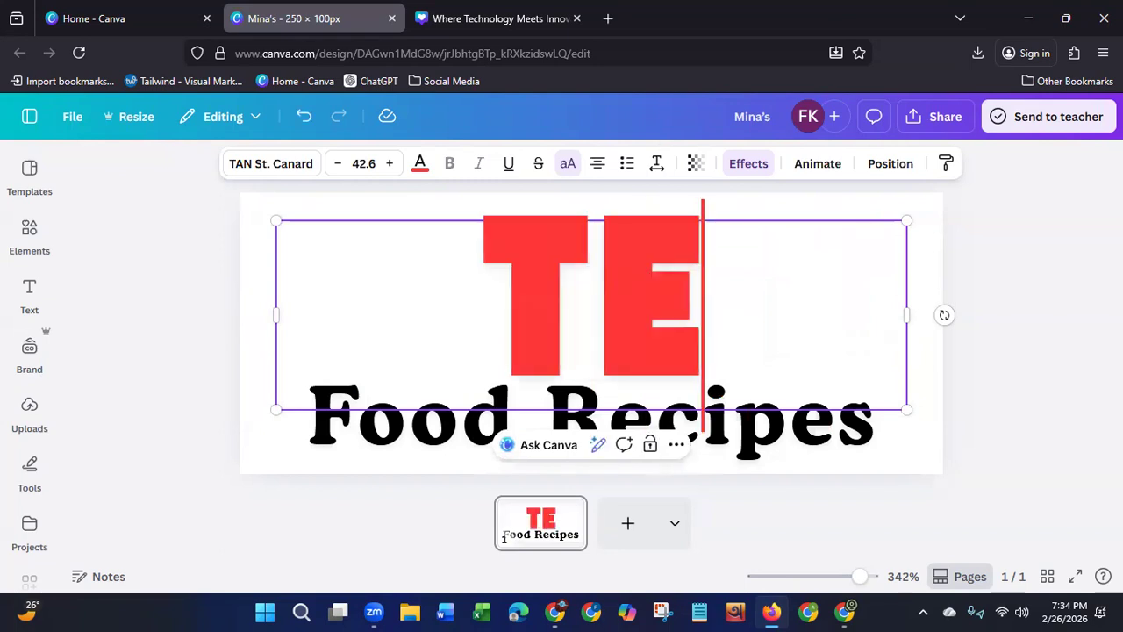
{"action": "type", "text": "CH"}
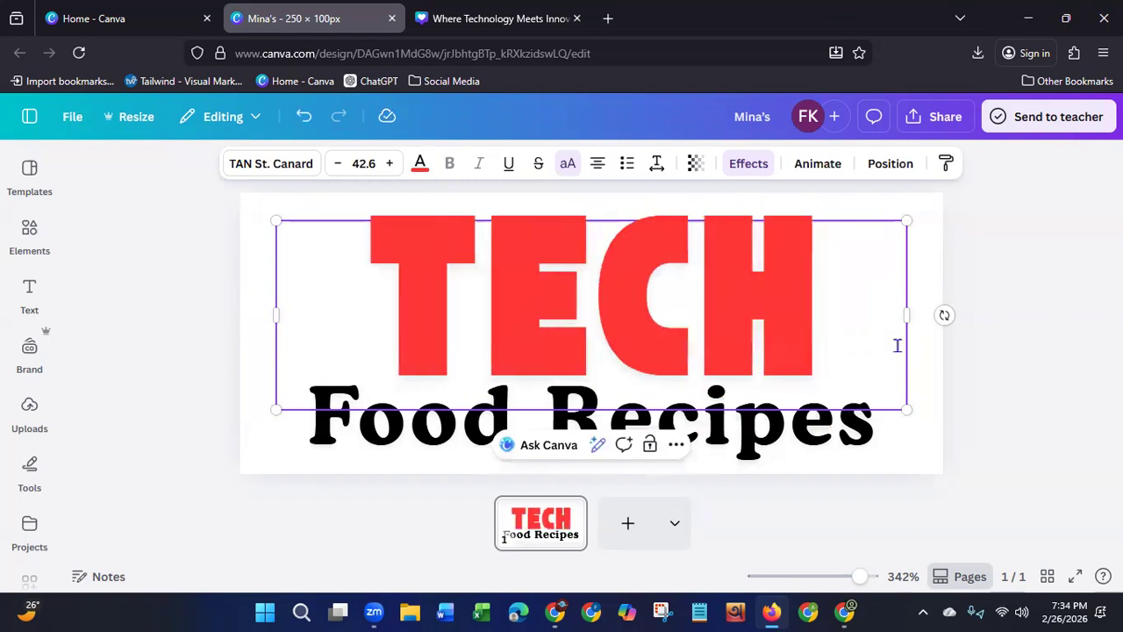
Step: Replace the black Food Recipes text below the heading with Fighter
{"action": "left_click", "coordinate": [872, 431]}
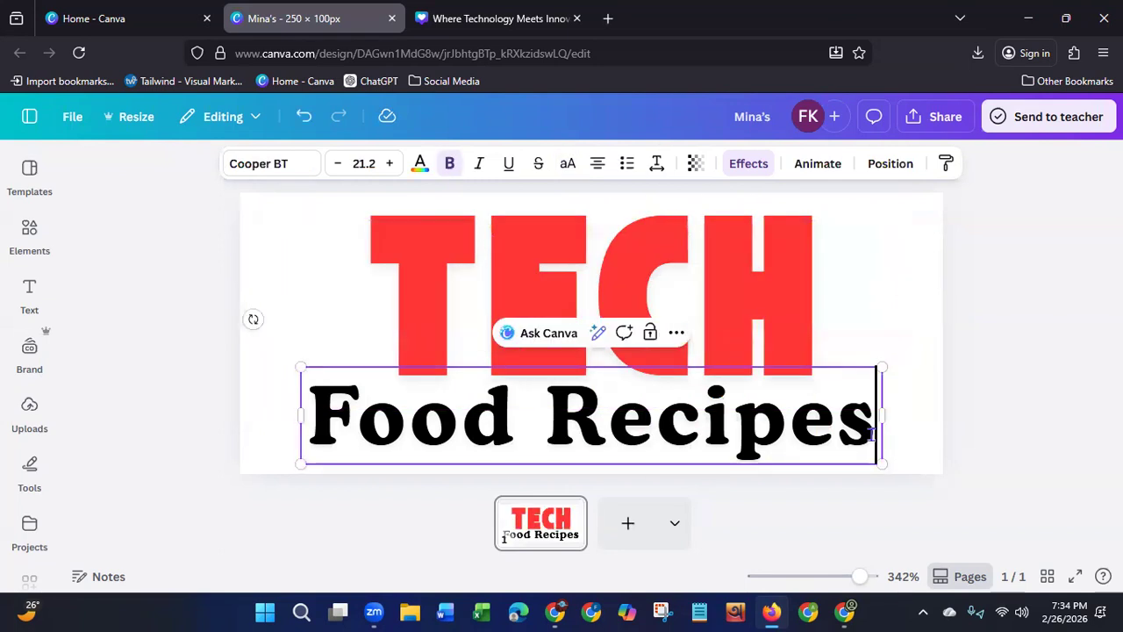
{"action": "key", "text": "BackSpace"}
{"action": "key", "text": "BackSpace"}
{"action": "key", "text": "BackSpace"}
{"action": "key", "text": "BackSpace"}
{"action": "key", "text": "BackSpace"}
{"action": "key", "text": "BackSpace"}
{"action": "key", "text": "BackSpace"}
{"action": "key", "text": "BackSpace"}
{"action": "key", "text": "BackSpace"}
{"action": "key", "text": "BackSpace"}
{"action": "key", "text": "BackSpace"}
{"action": "key", "text": "BackSpace"}
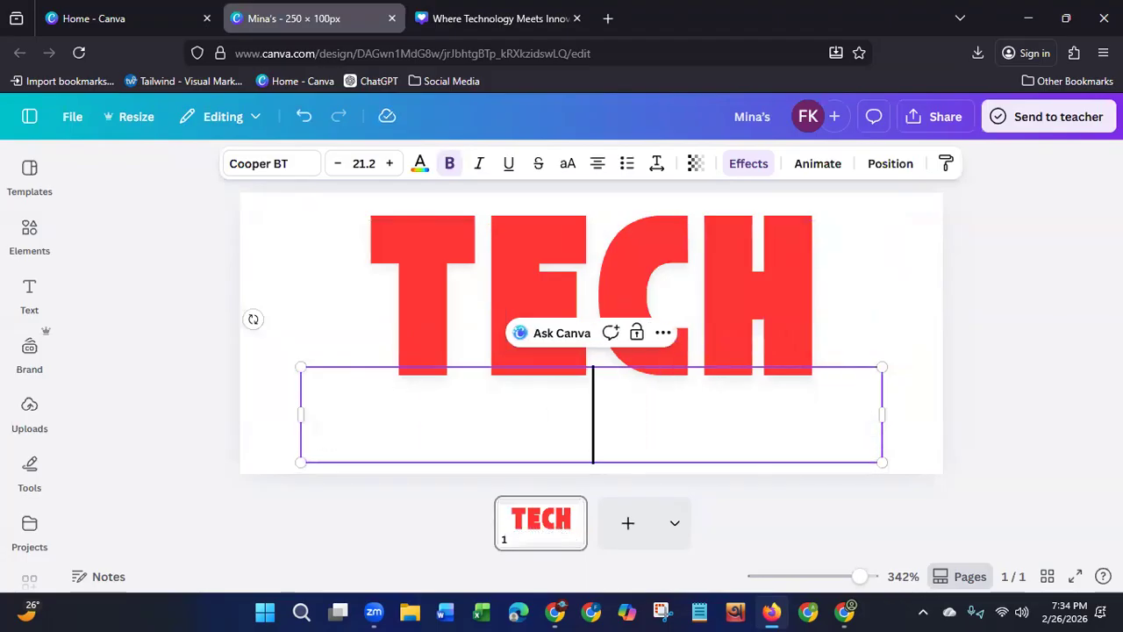
{"action": "type", "text": "Figh"}
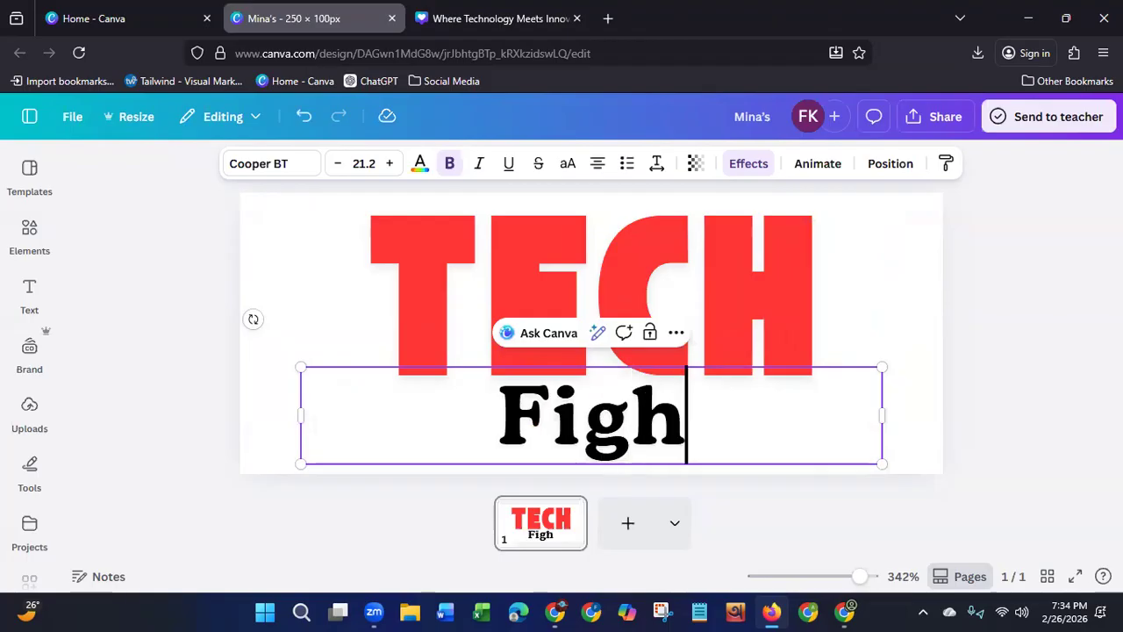
{"action": "type", "text": "ter"}
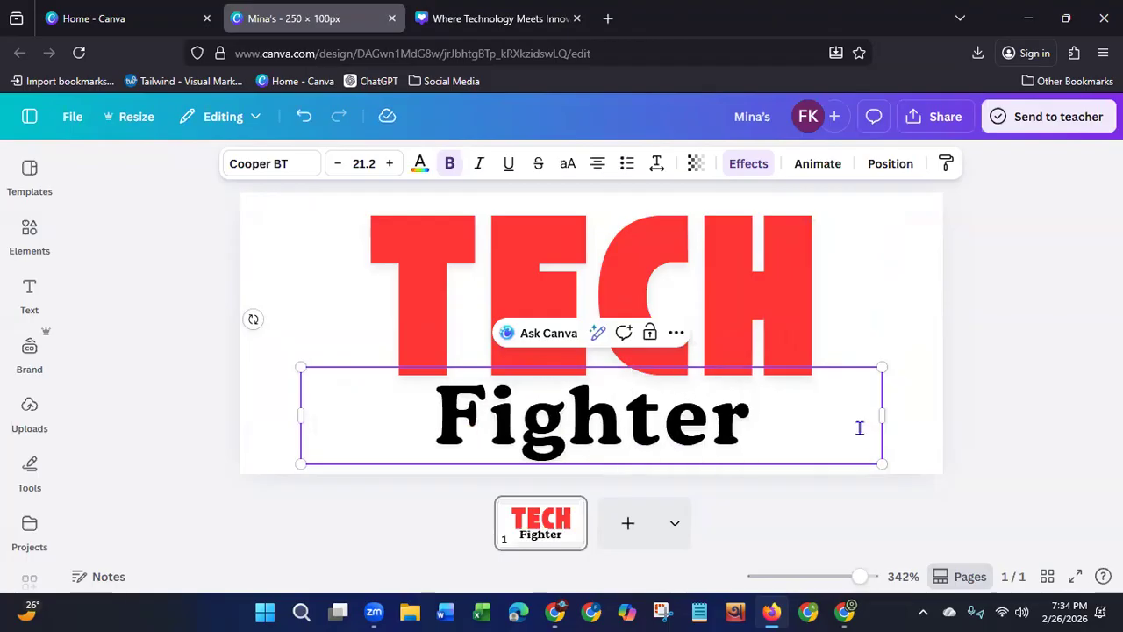
{"action": "left_click", "coordinate": [990, 466]}
Step: Convert the Fighter text to all uppercase letters
{"action": "left_click", "coordinate": [712, 451]}
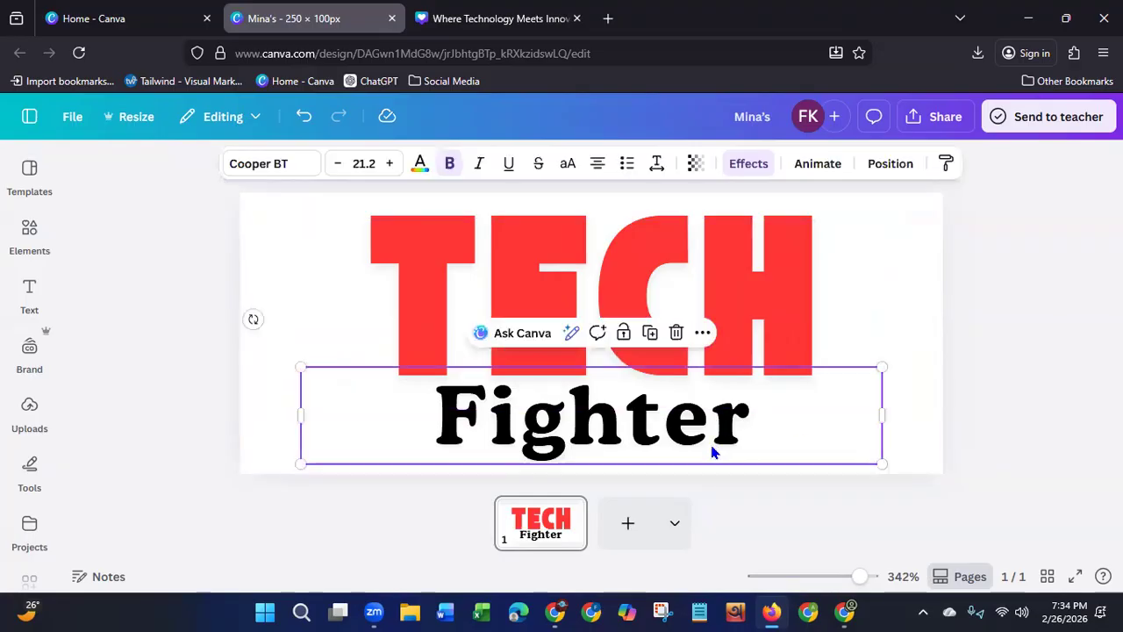
{"action": "left_click", "coordinate": [568, 166]}
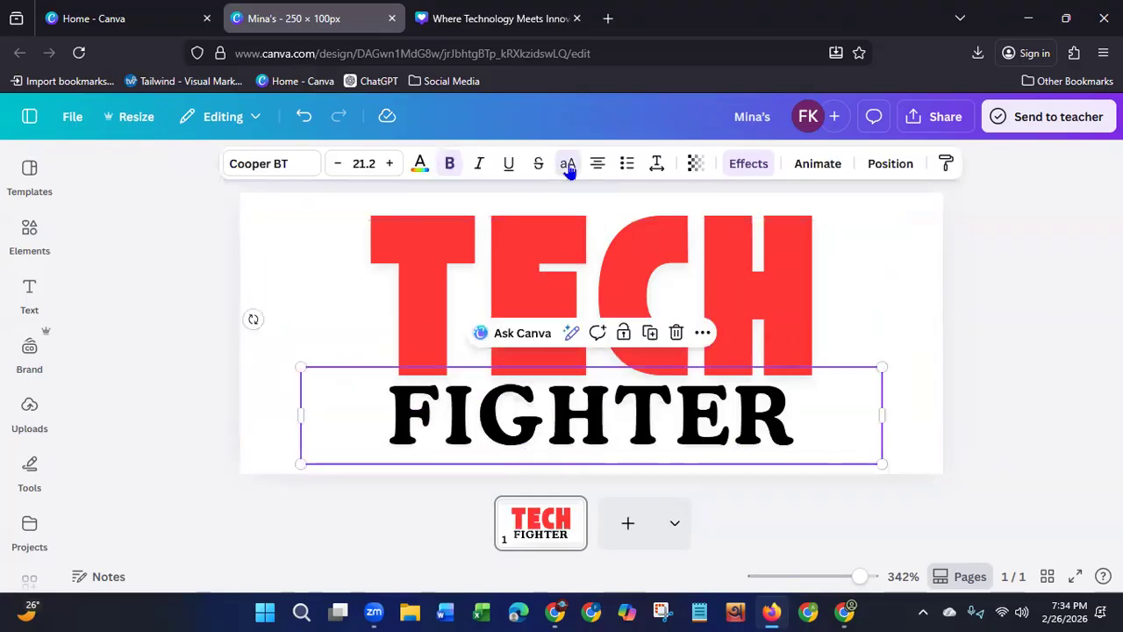
{"action": "left_click", "coordinate": [170, 358]}
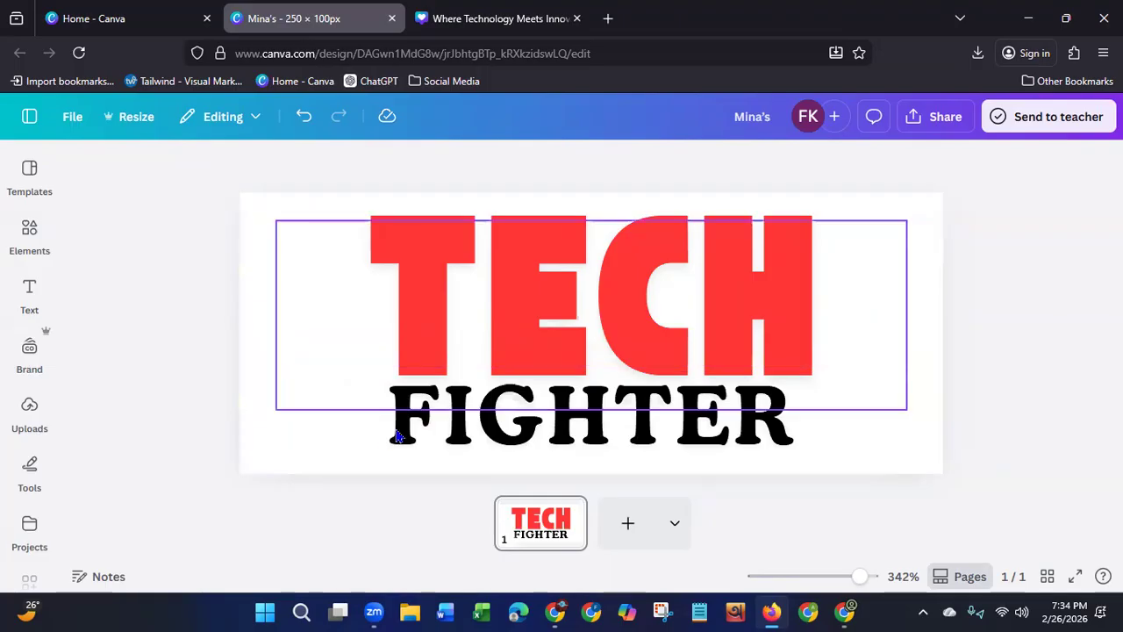
Step: Enlarge the FIGHTER text to about size 24.3, narrow its text box around the word and centre it beneath TECH
{"action": "left_click", "coordinate": [402, 458]}
{"action": "left_click_drag", "start_coordinate": [302, 462], "coordinate": [217, 476]}
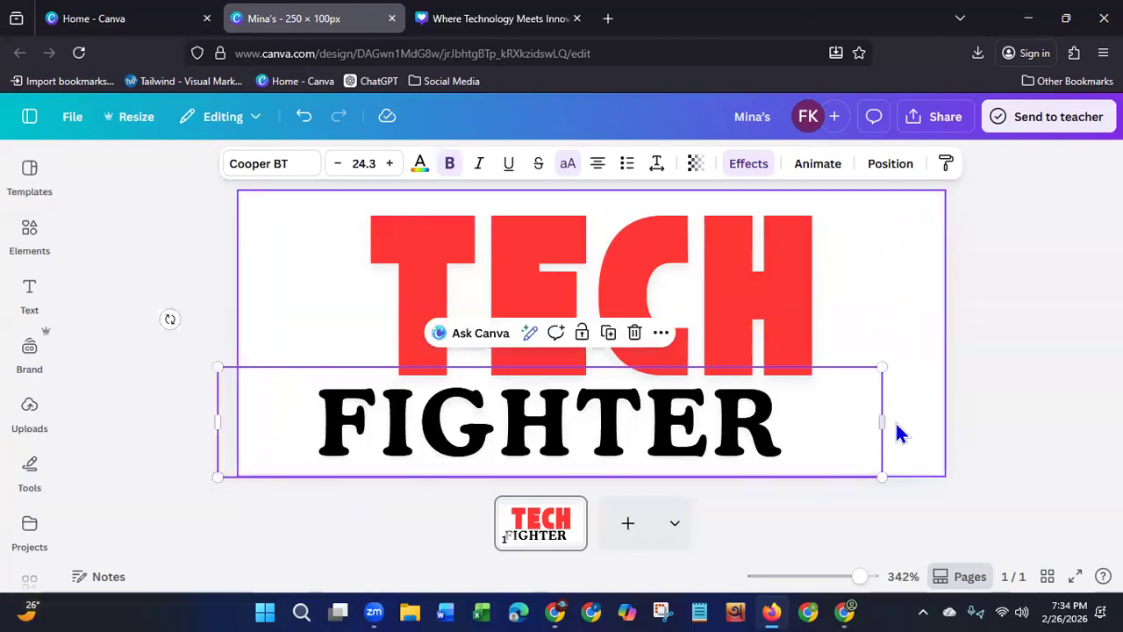
{"action": "left_click_drag", "start_coordinate": [882, 422], "coordinate": [706, 446]}
{"action": "left_click_drag", "start_coordinate": [594, 440], "coordinate": [723, 435]}
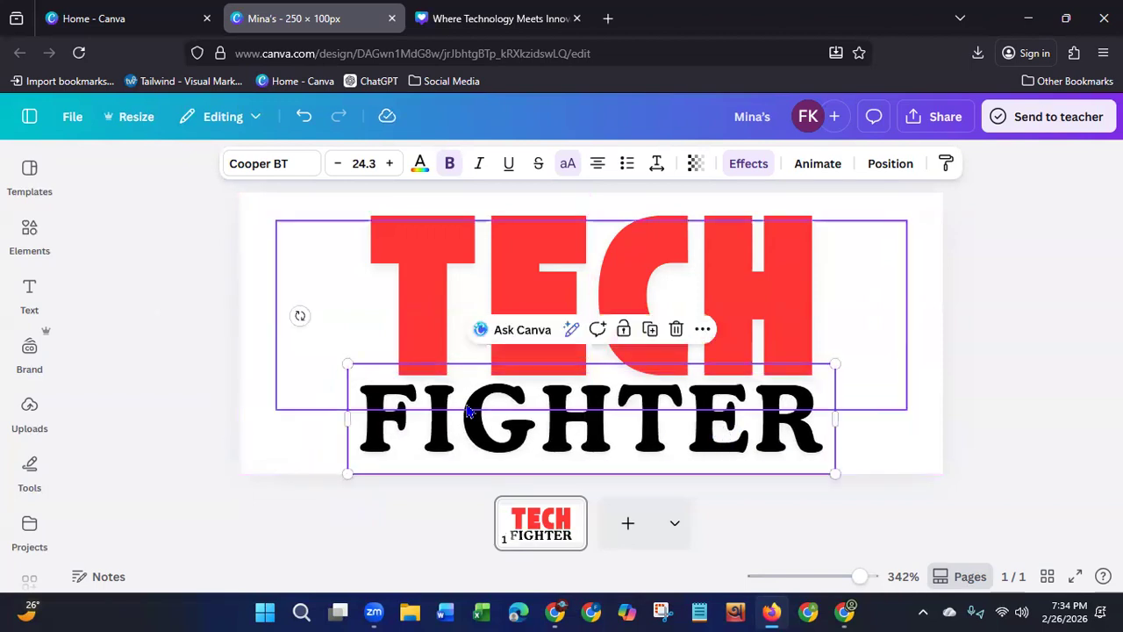
{"action": "left_click", "coordinate": [218, 353]}
Step: Narrow the TECH text box to fit the word, enlarge it slightly and place it at the upper left of the canvas
{"action": "left_click", "coordinate": [563, 287]}
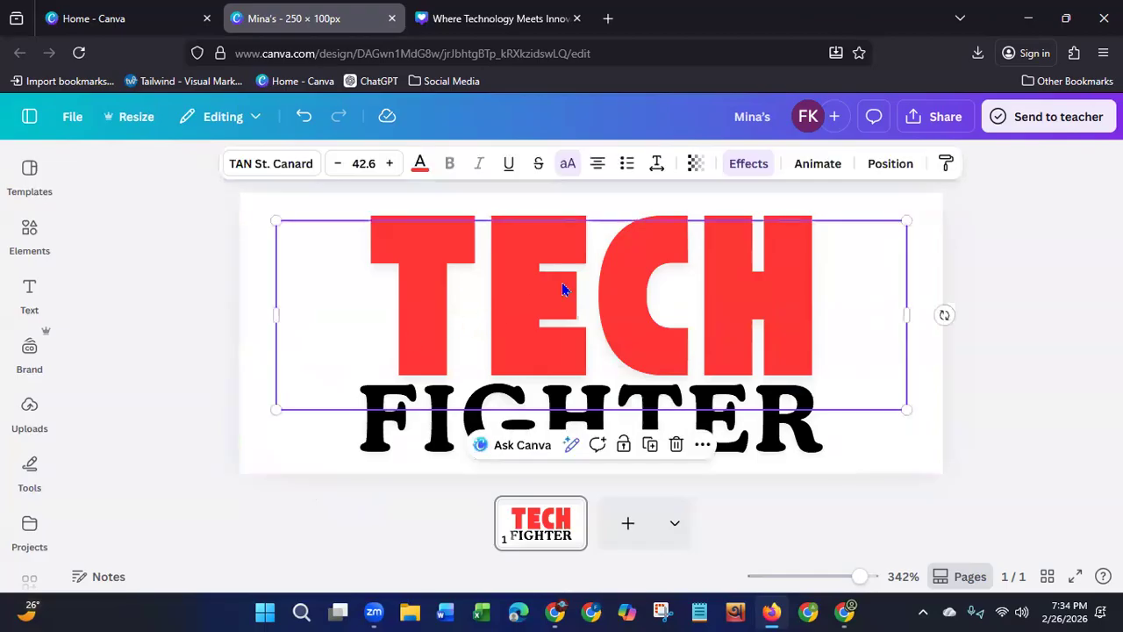
{"action": "left_click_drag", "start_coordinate": [907, 314], "coordinate": [754, 320]}
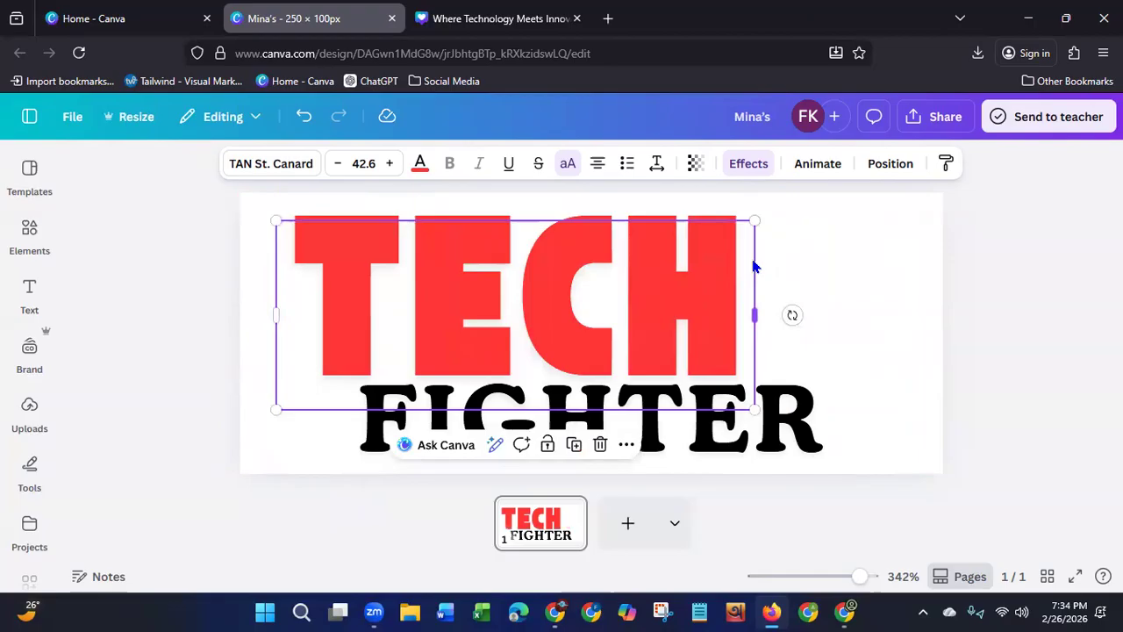
{"action": "left_click_drag", "start_coordinate": [754, 220], "coordinate": [801, 211]}
{"action": "left_click_drag", "start_coordinate": [735, 307], "coordinate": [703, 309]}
Step: Shift FIGHTER toward the lower right of the canvas and enlarge it so it sits offset directly below TECH
{"action": "left_click_drag", "start_coordinate": [799, 430], "coordinate": [897, 430]}
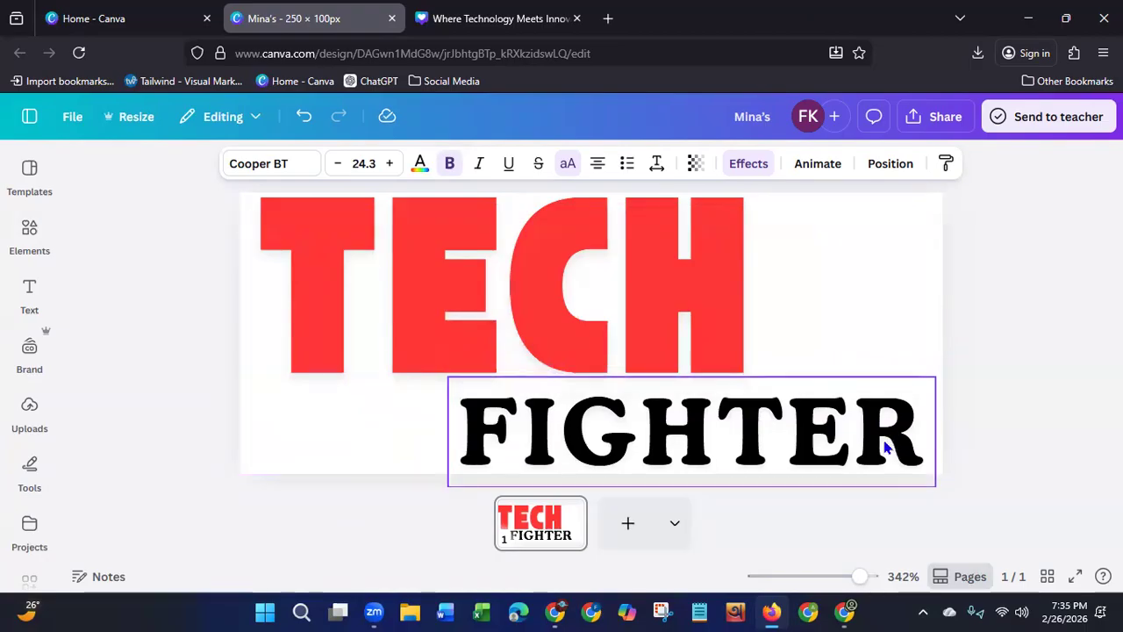
{"action": "left_click_drag", "start_coordinate": [449, 378], "coordinate": [343, 401]}
{"action": "left_click", "coordinate": [128, 351]}
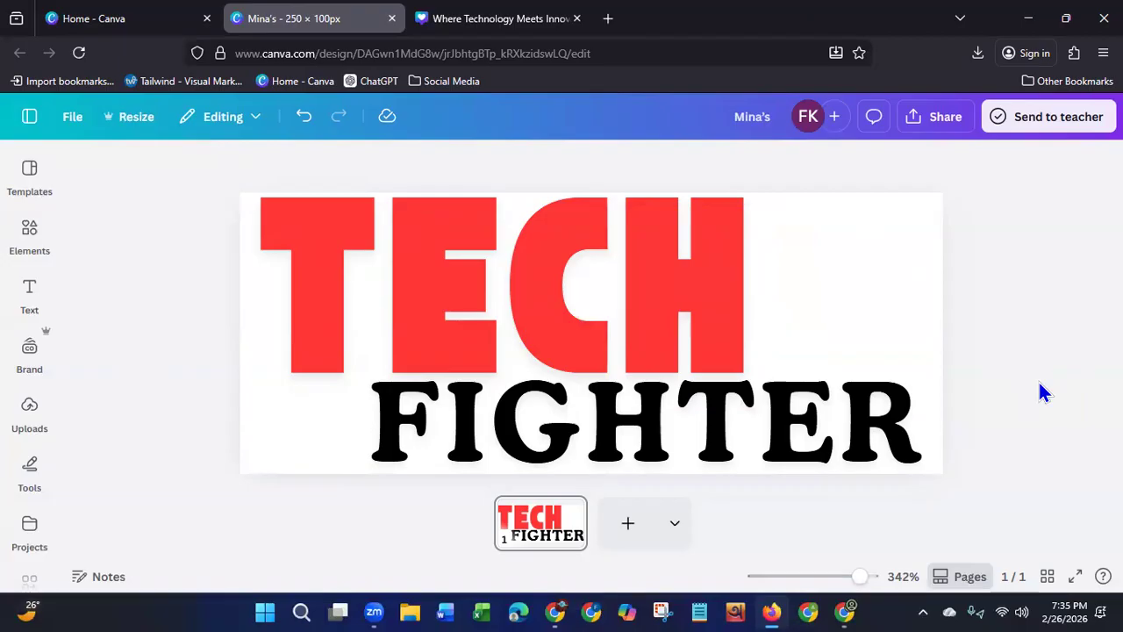
Step: Download the TECH FIGHTER logo as a JPG at size 1 (250 × 100 px)
{"action": "left_click", "coordinate": [944, 123]}
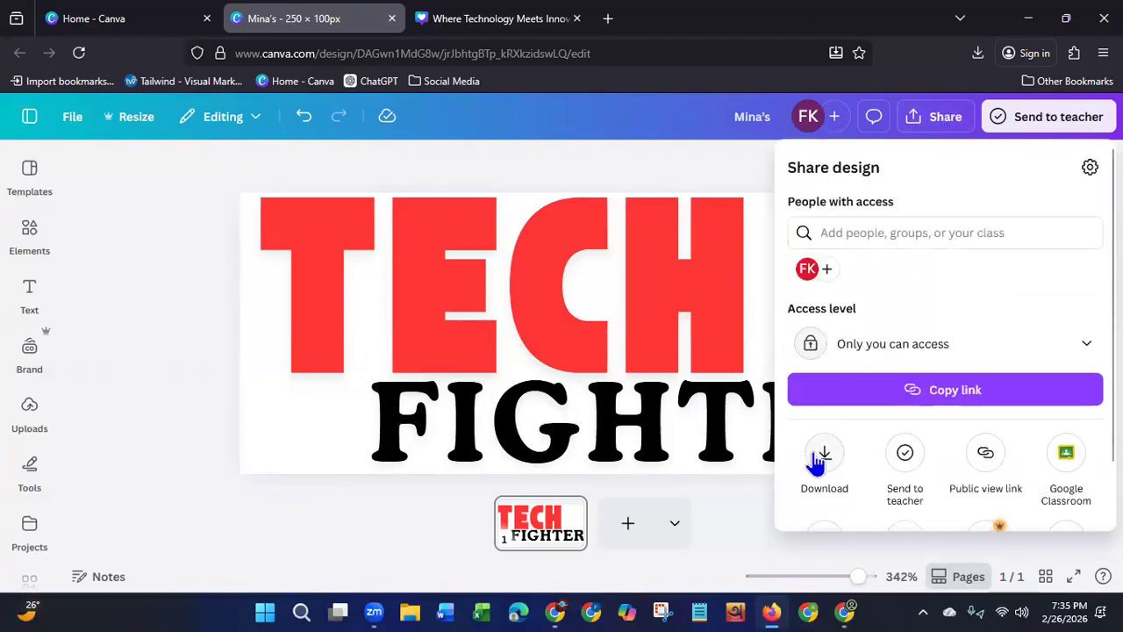
{"action": "left_click", "coordinate": [822, 454]}
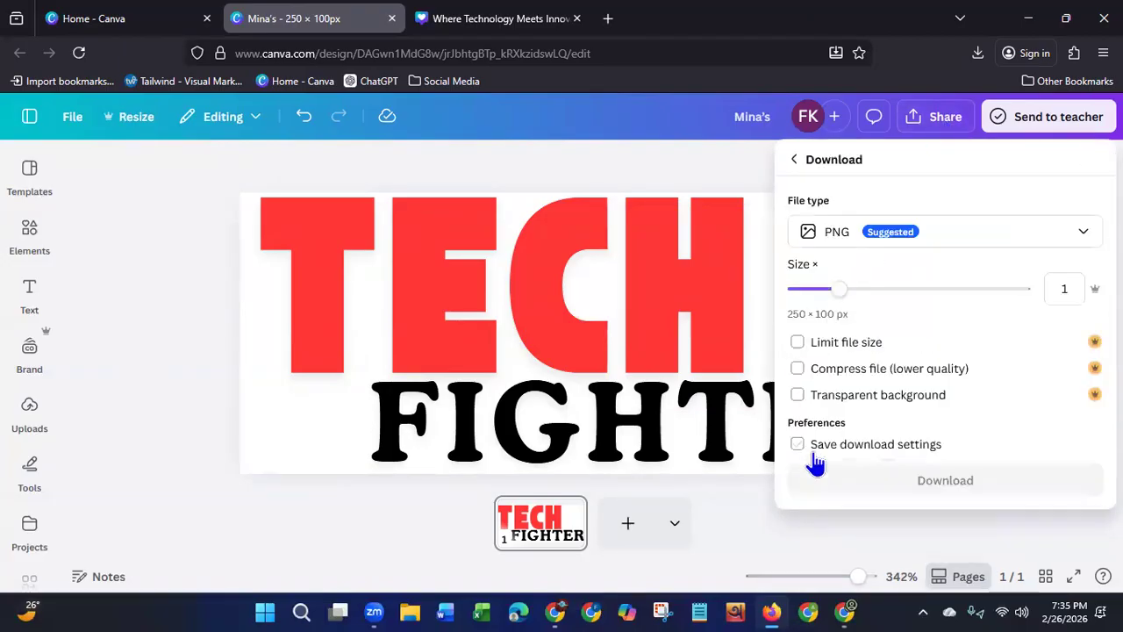
{"action": "left_click", "coordinate": [937, 239]}
{"action": "left_click", "coordinate": [835, 292]}
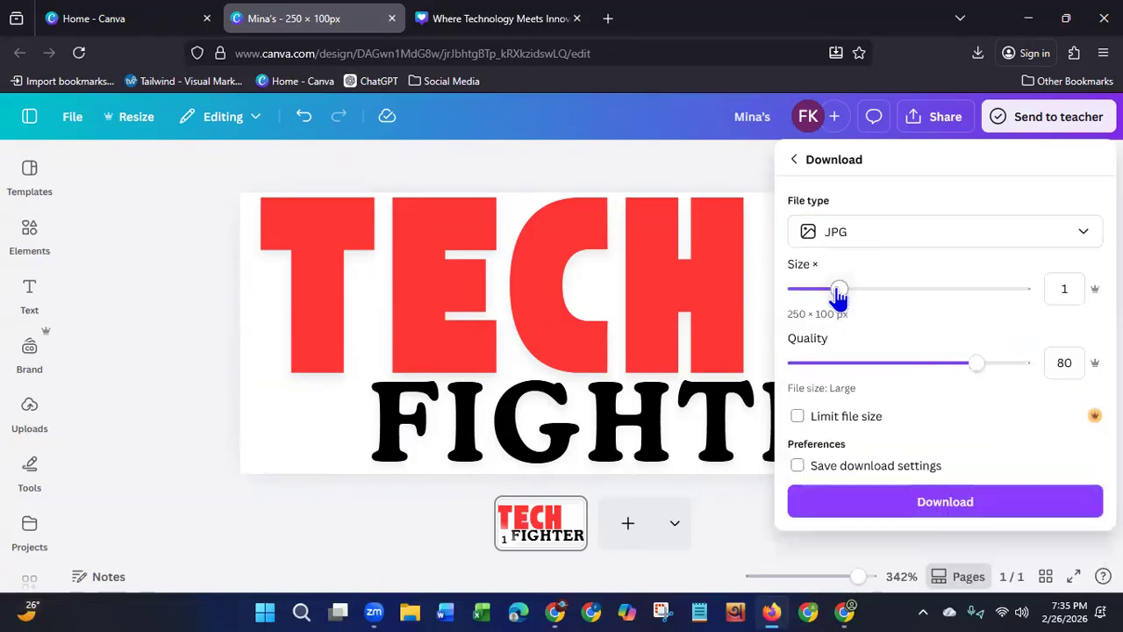
{"action": "left_click", "coordinate": [962, 509]}
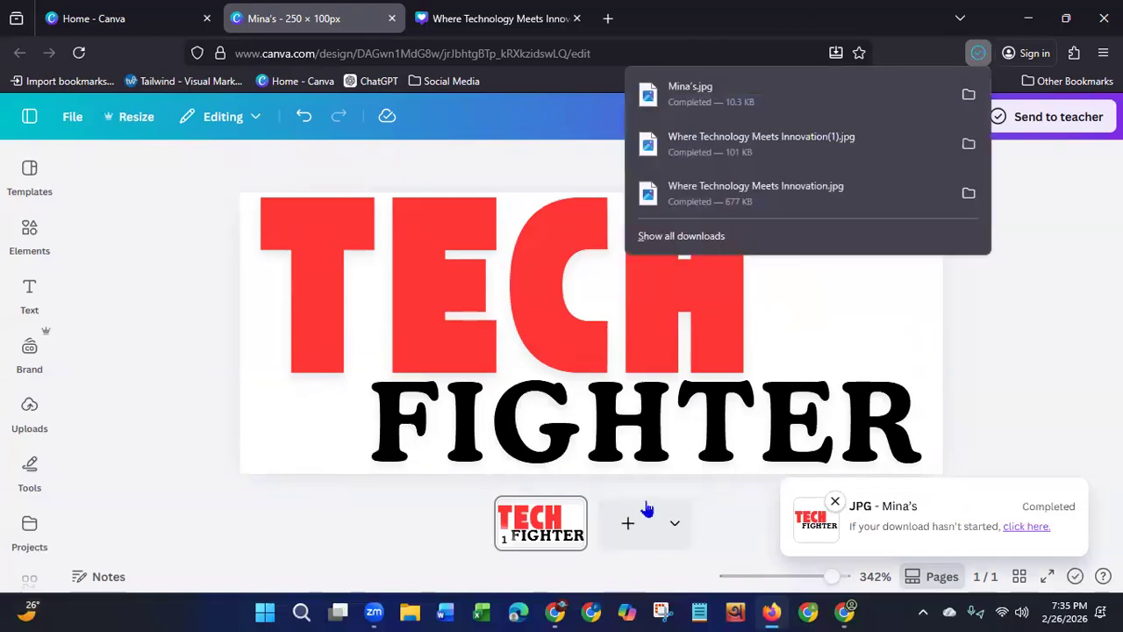
Step: Switch to Blogger, upload the downloaded logo JPG as the header image instead of title and description, and save the header and layout
{"action": "left_click", "coordinate": [843, 605]}
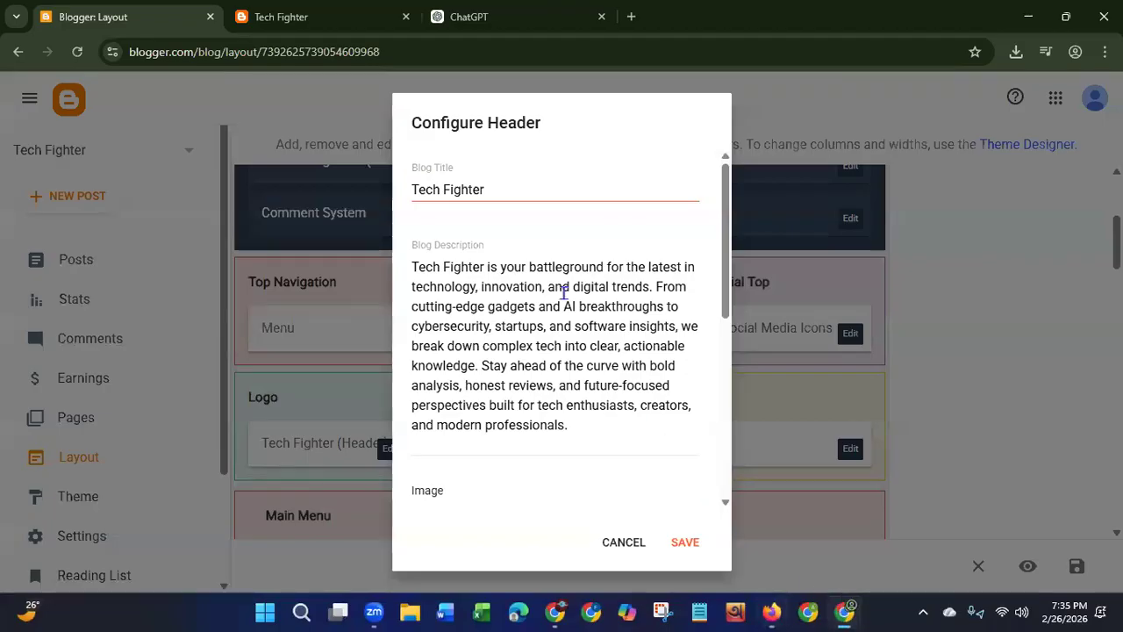
{"action": "left_click_drag", "start_coordinate": [721, 296], "coordinate": [714, 474]}
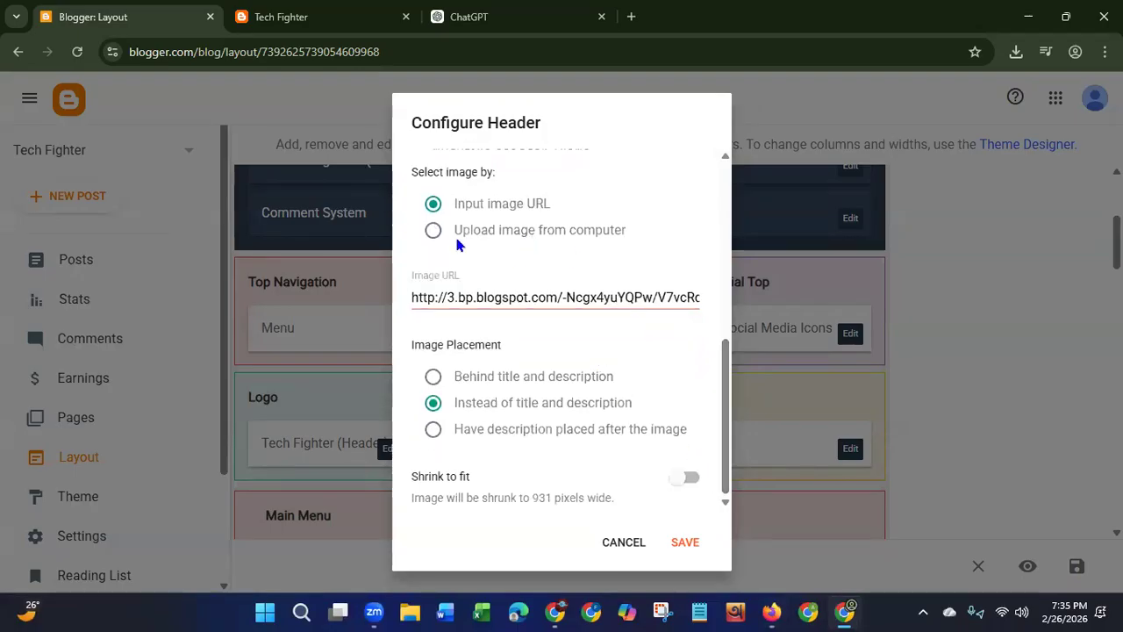
{"action": "left_click", "coordinate": [432, 232]}
{"action": "left_click", "coordinate": [427, 325]}
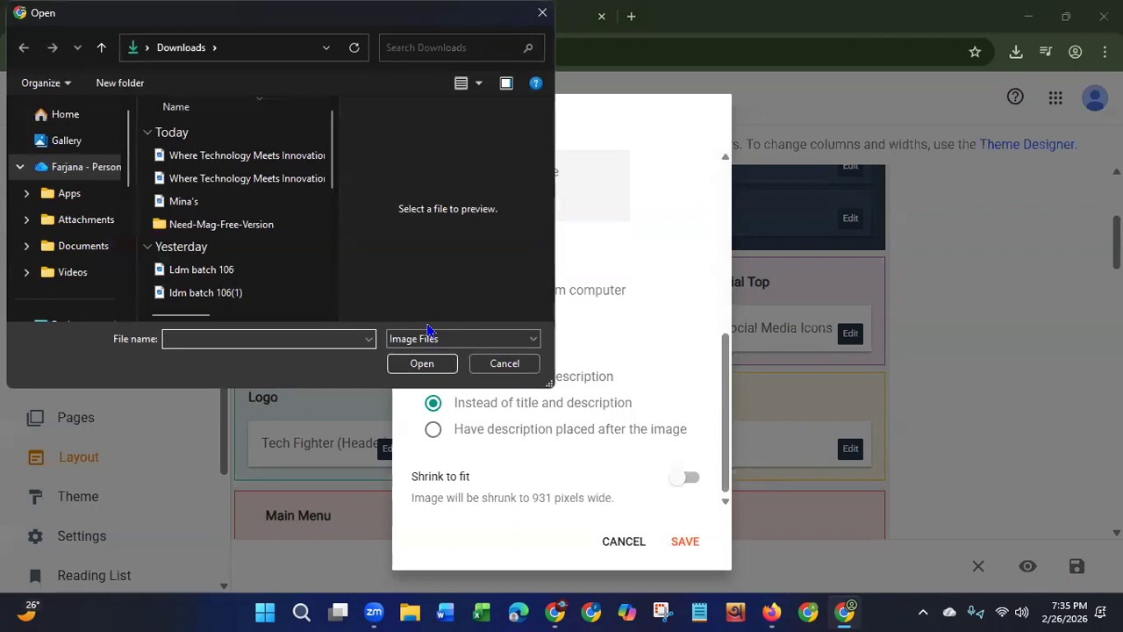
{"action": "left_click", "coordinate": [184, 200]}
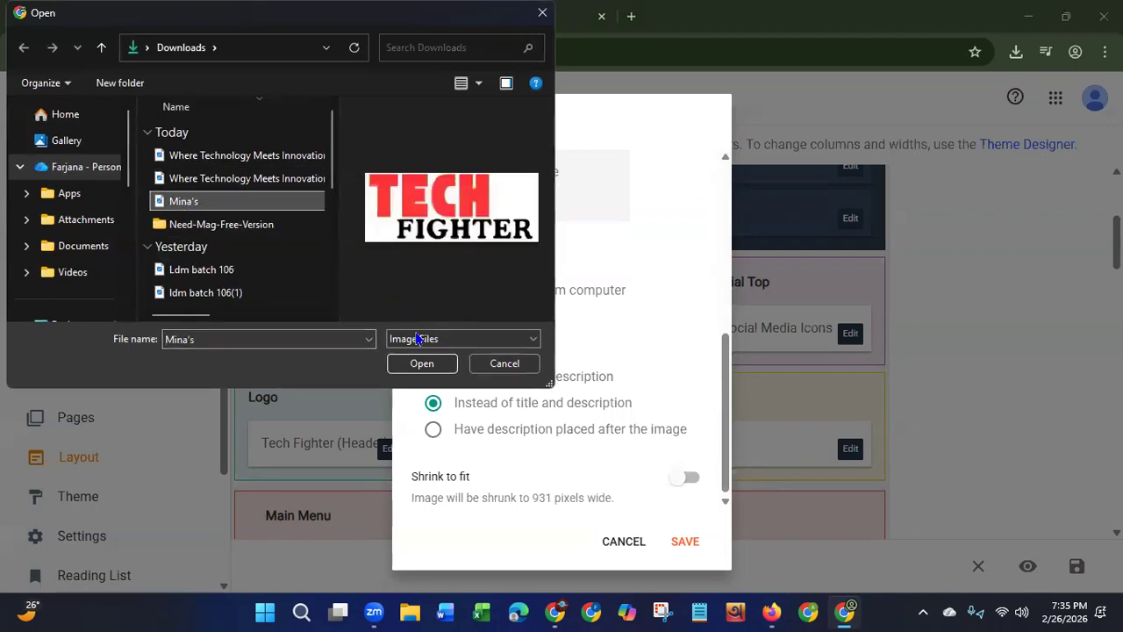
{"action": "left_click", "coordinate": [421, 363]}
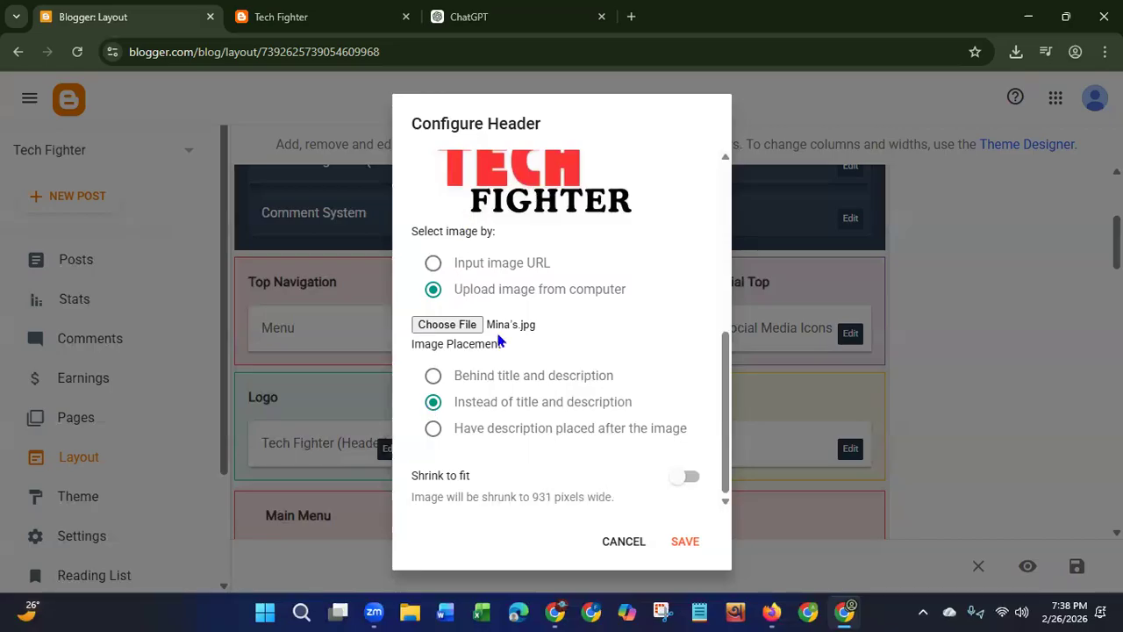
{"action": "left_click", "coordinate": [684, 542]}
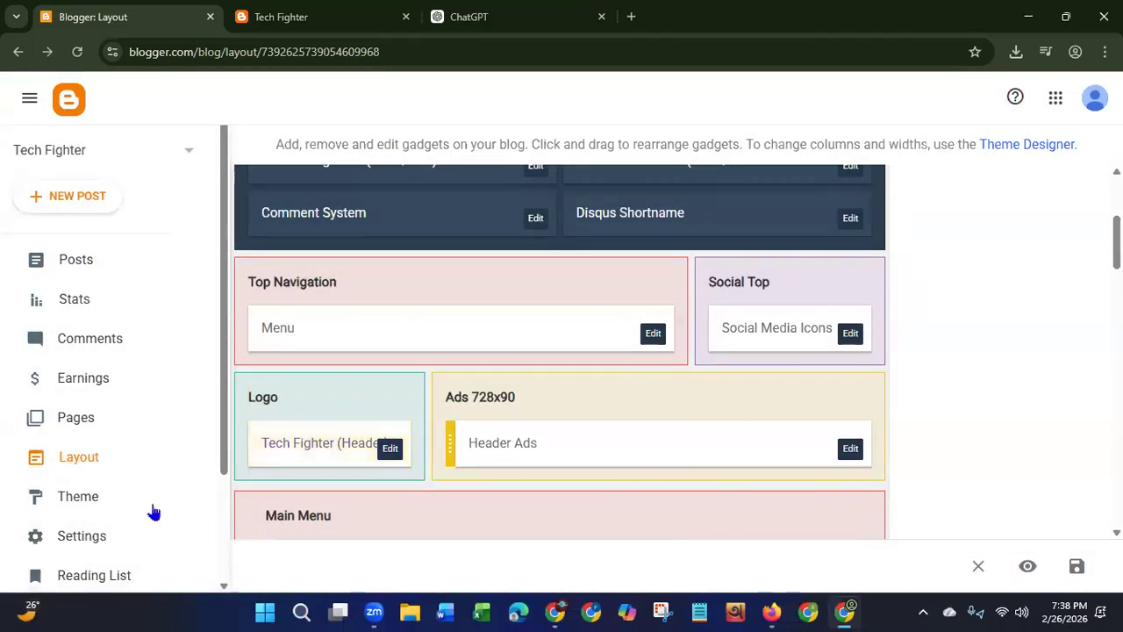
{"action": "left_click", "coordinate": [1077, 567]}
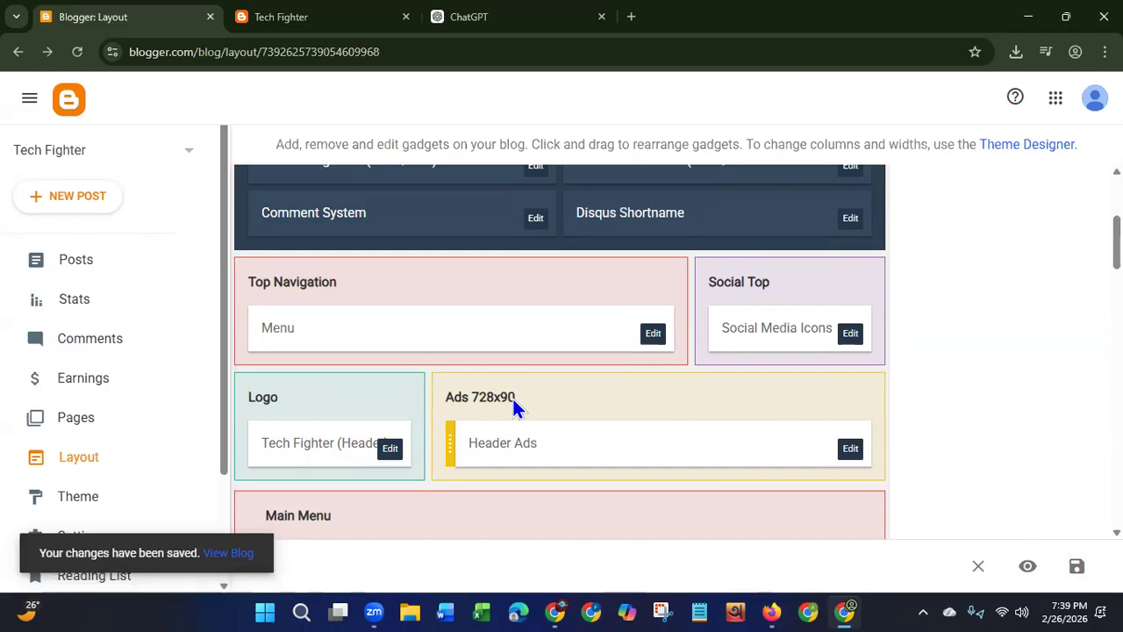
Step: Switch to Canva, open the existing food recipes leaderboard design and delete its first page
{"action": "left_click", "coordinate": [768, 605]}
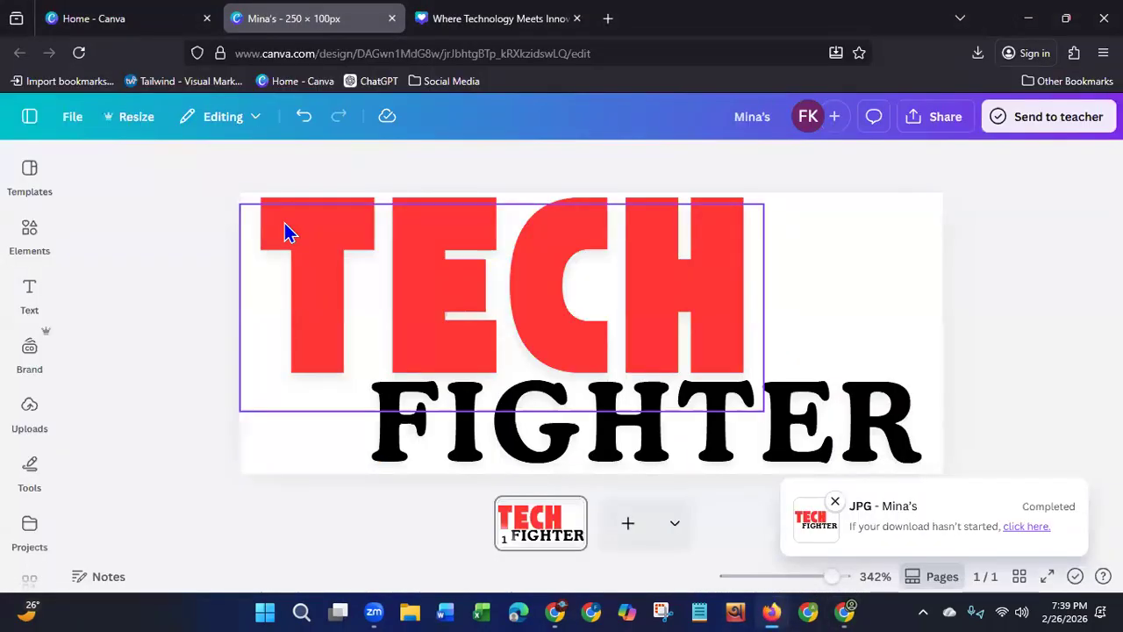
{"action": "left_click", "coordinate": [110, 20]}
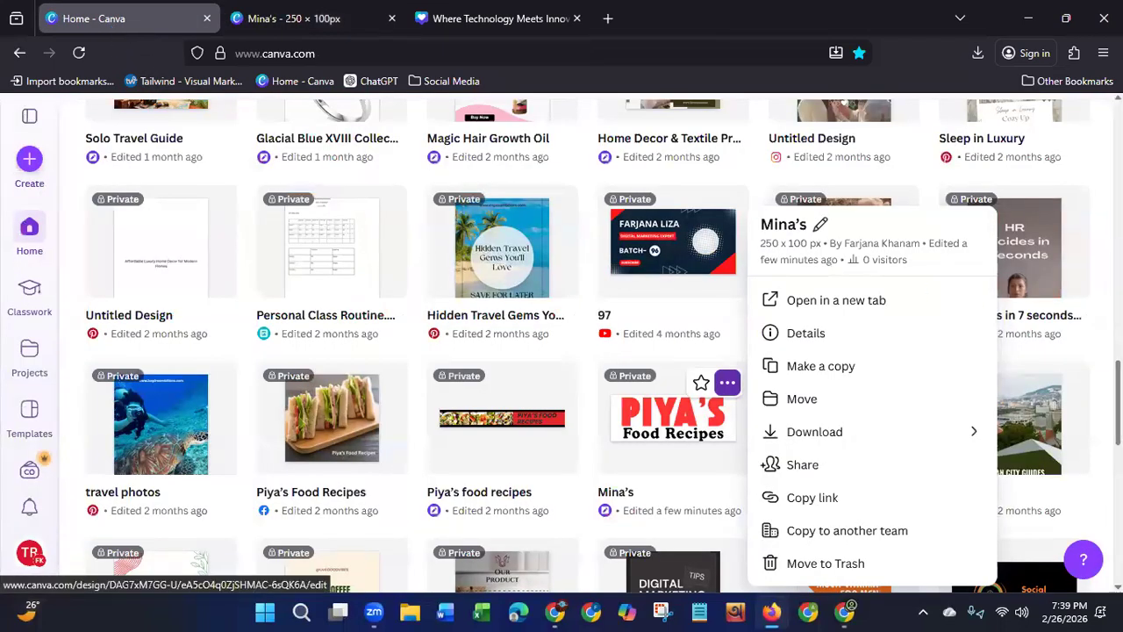
{"action": "left_click", "coordinate": [1117, 413]}
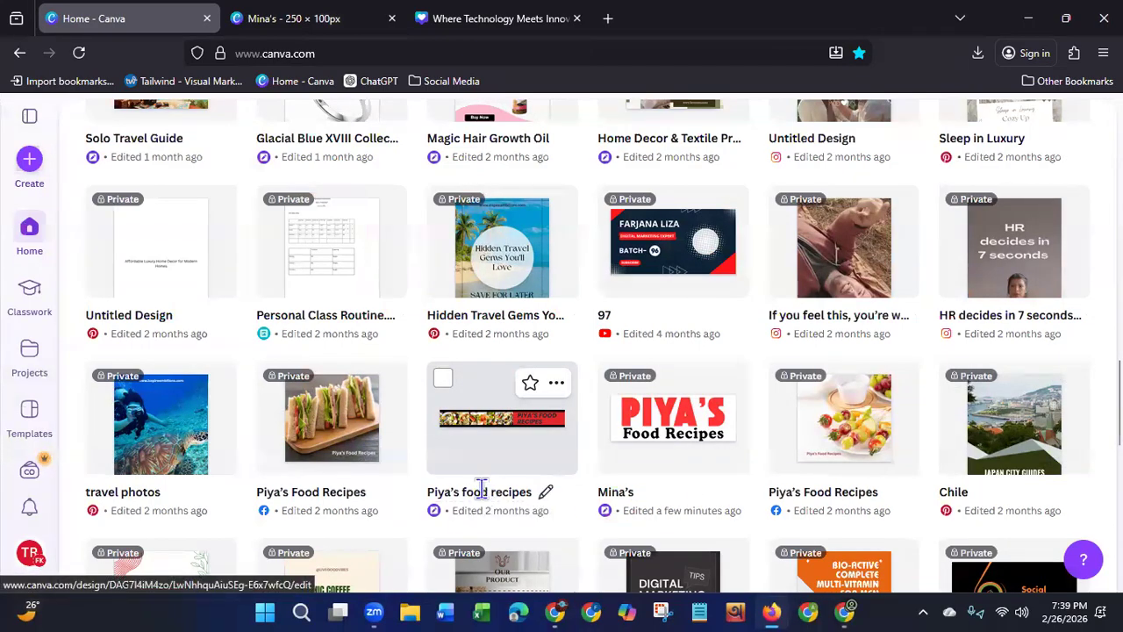
{"action": "left_click", "coordinate": [492, 460]}
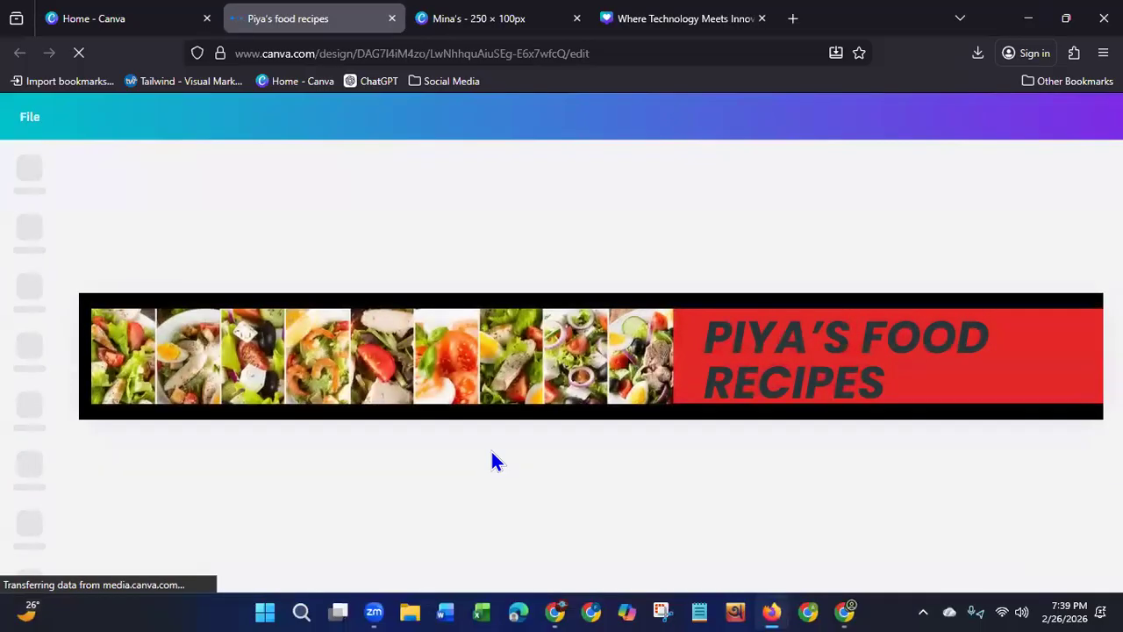
{"action": "left_click", "coordinate": [492, 460]}
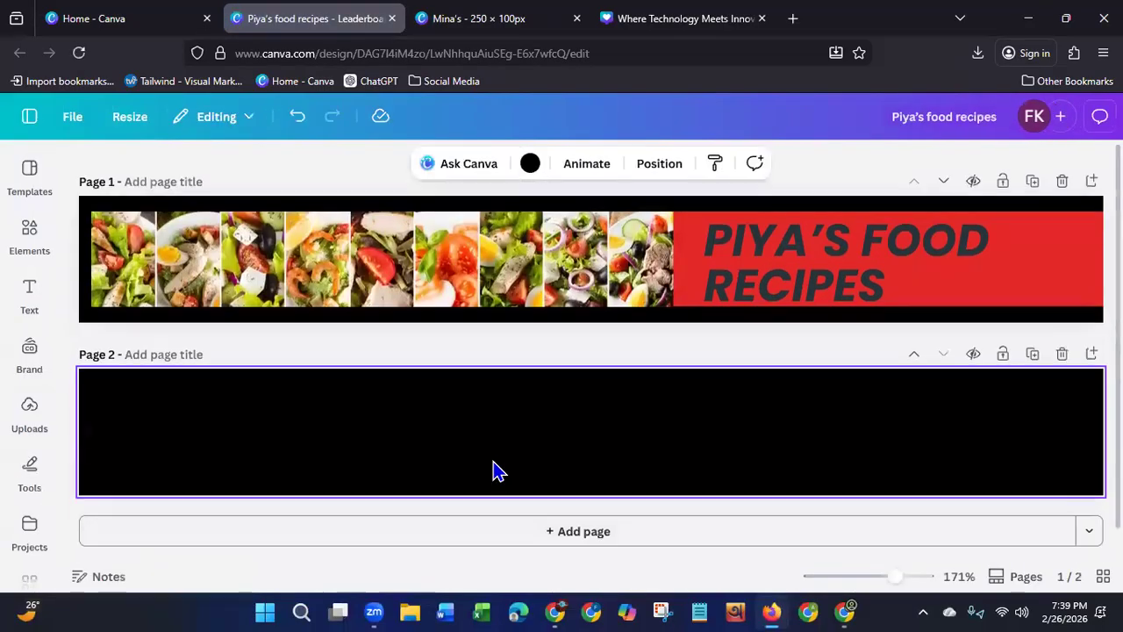
{"action": "left_click", "coordinate": [1060, 182]}
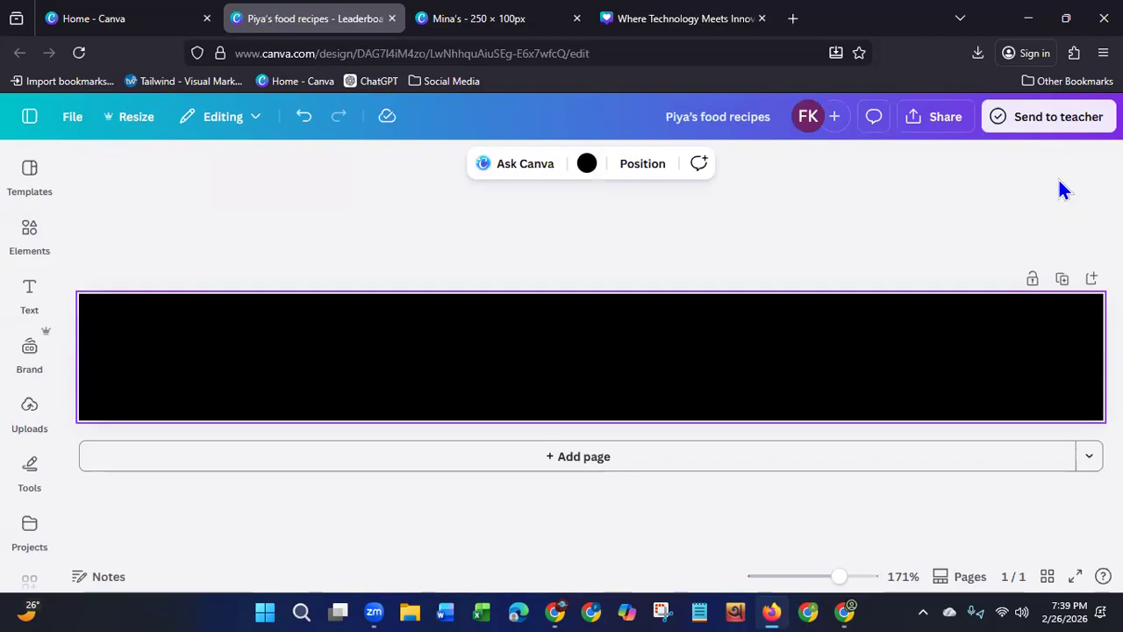
Step: Apply the Black And Blue Modern Grow Your Business template and replace it with the related Black and Red Modern Business Leaderboard Ad
{"action": "left_click", "coordinate": [32, 182]}
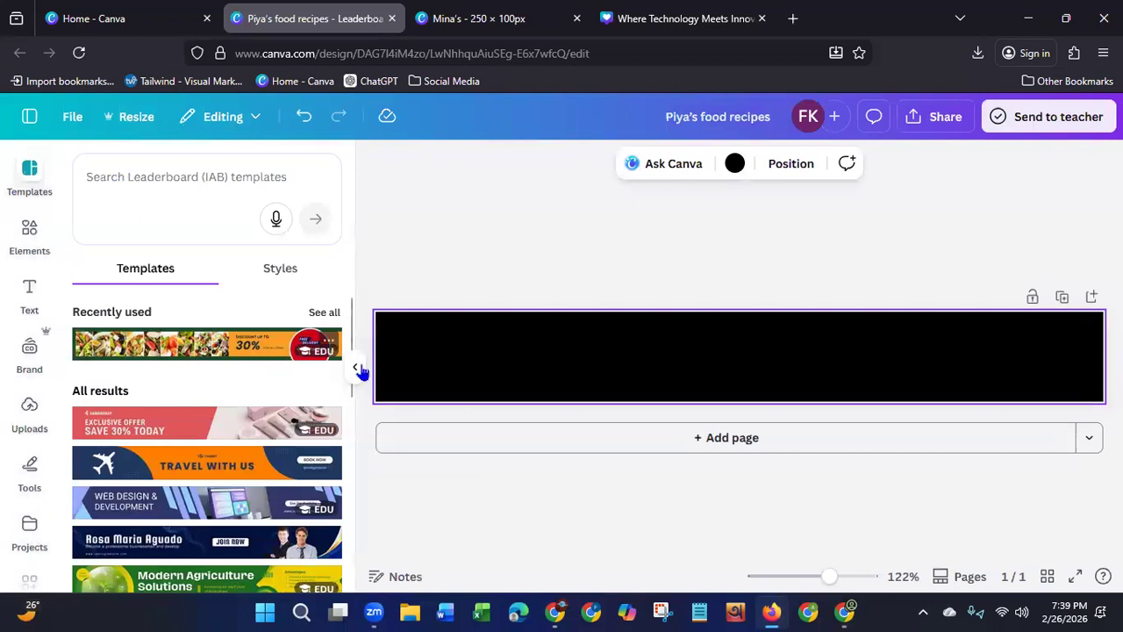
{"action": "scroll", "coordinate": [347, 372], "scroll_direction": "down", "scroll_amount": 1}
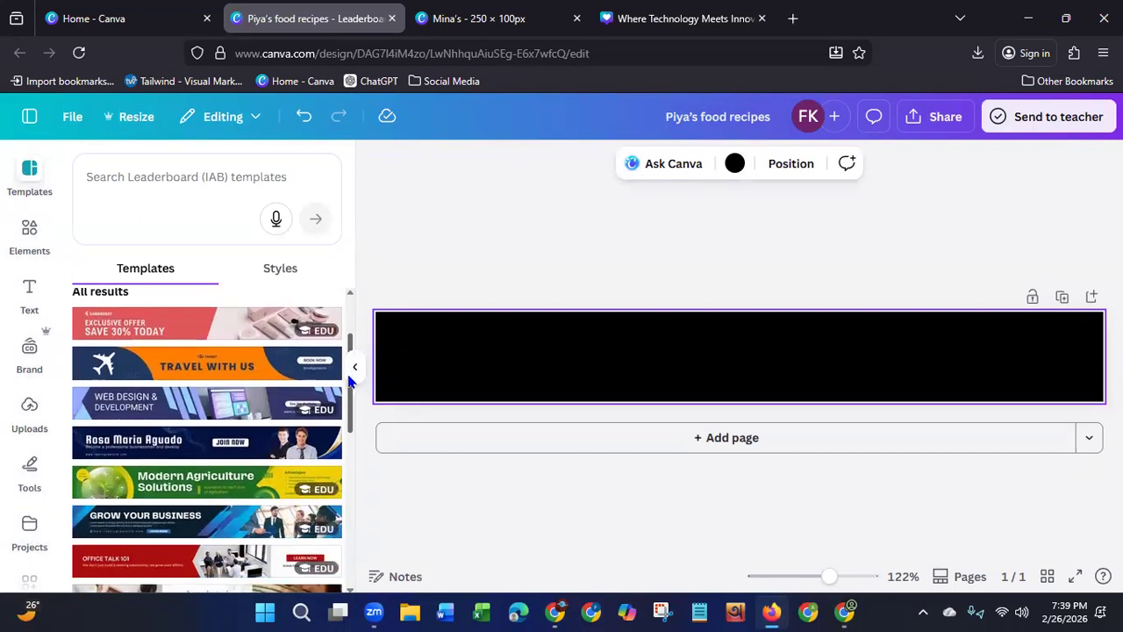
{"action": "scroll", "coordinate": [347, 375], "scroll_direction": "down", "scroll_amount": 1}
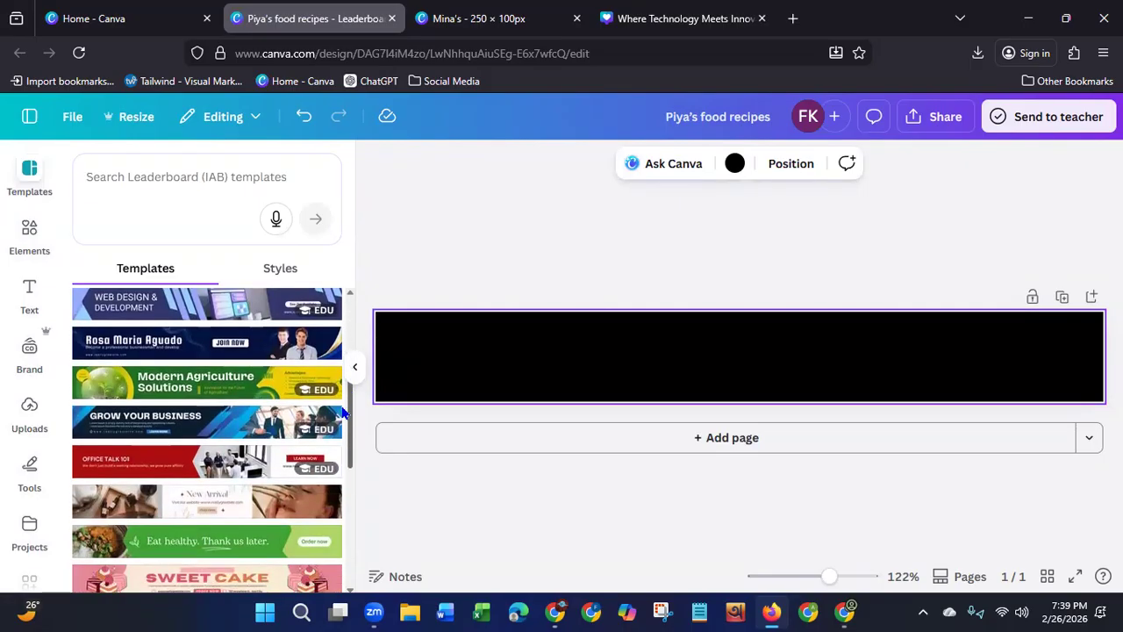
{"action": "scroll", "coordinate": [342, 412], "scroll_direction": "down", "scroll_amount": 1}
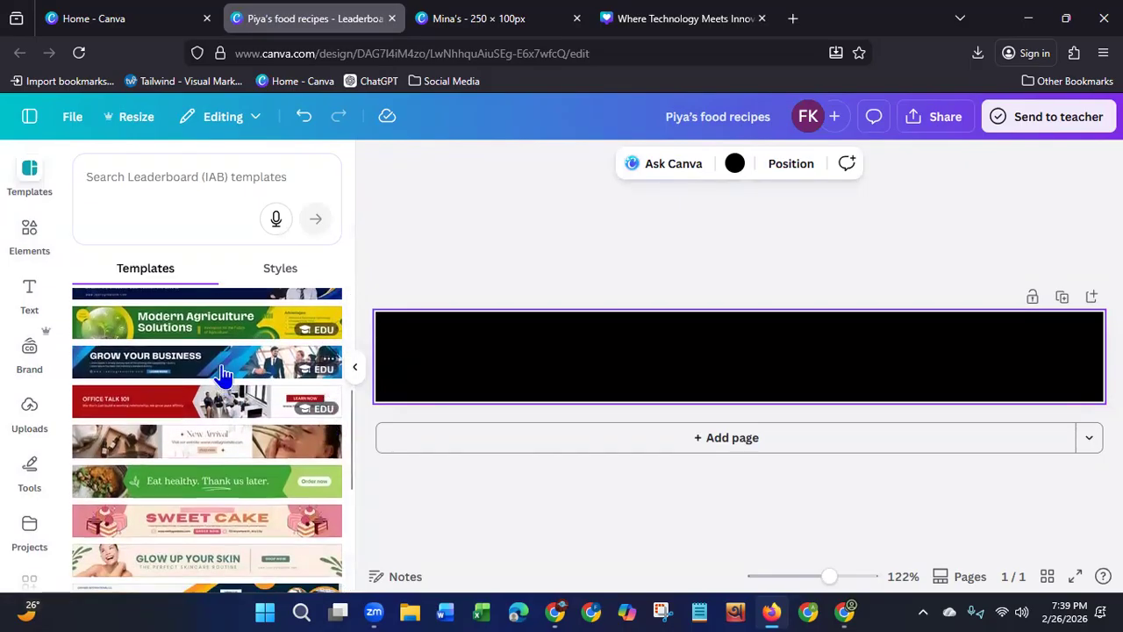
{"action": "left_click", "coordinate": [224, 373]}
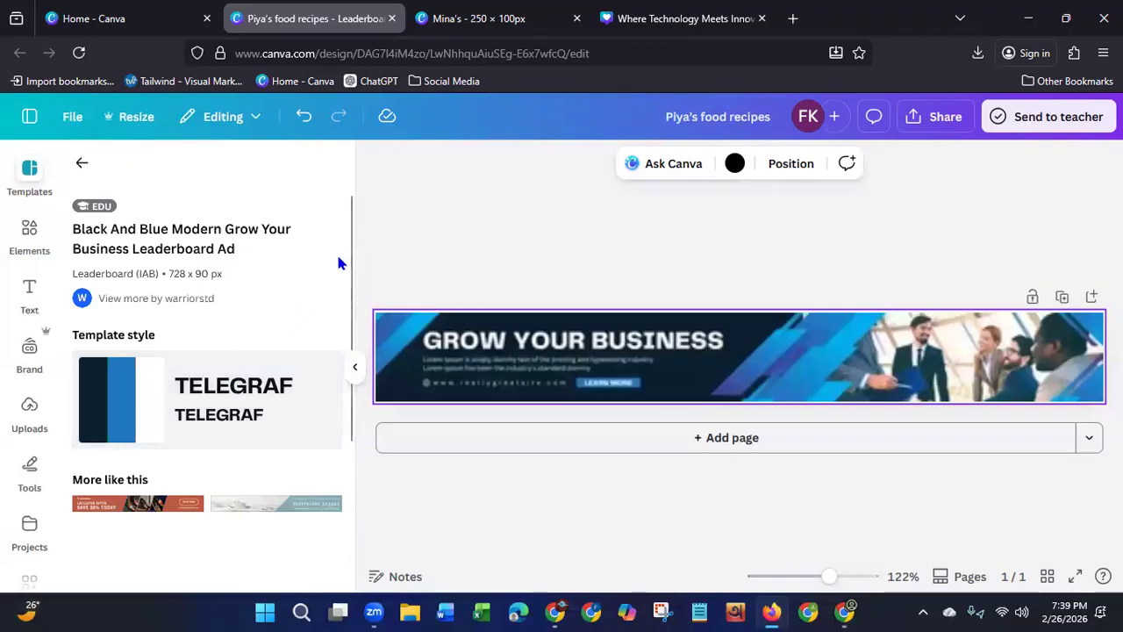
{"action": "left_click_drag", "start_coordinate": [349, 257], "coordinate": [343, 378]}
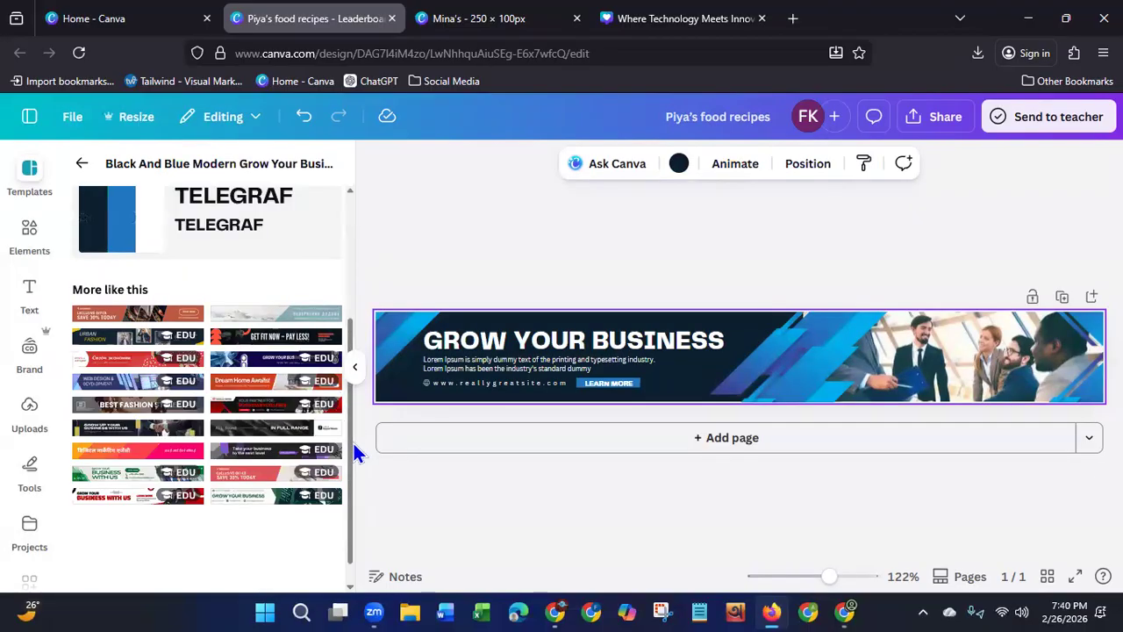
{"action": "left_click", "coordinate": [256, 413]}
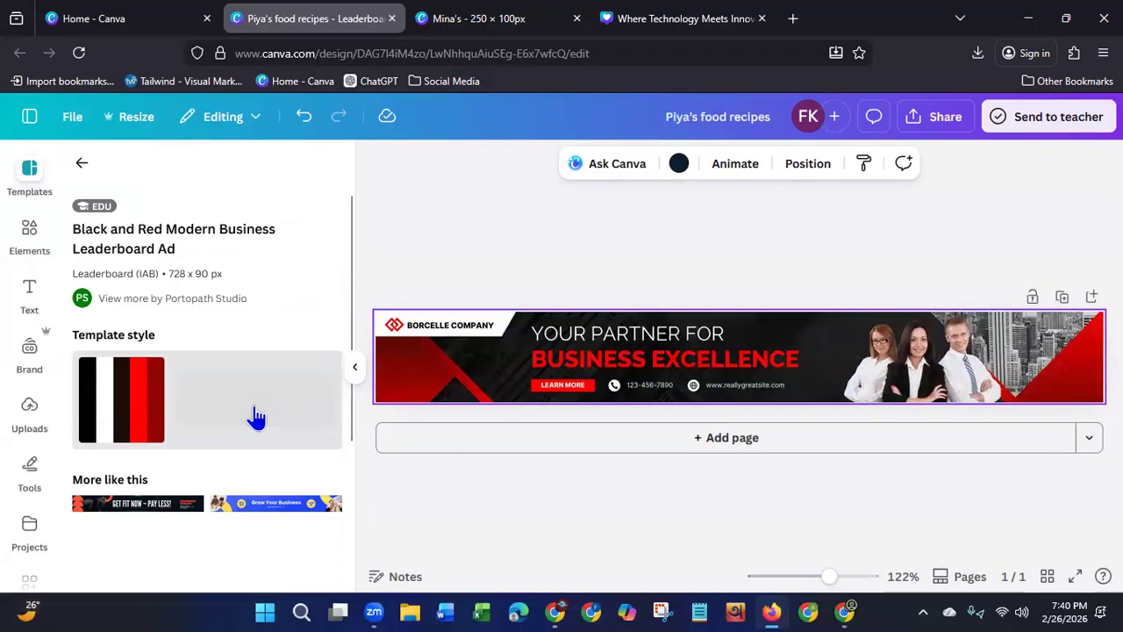
Step: Replace the banner's BUSINESS EXCELLENCE headline text with TECH FIGHTER
{"action": "left_click", "coordinate": [792, 372]}
{"action": "left_click", "coordinate": [797, 363]}
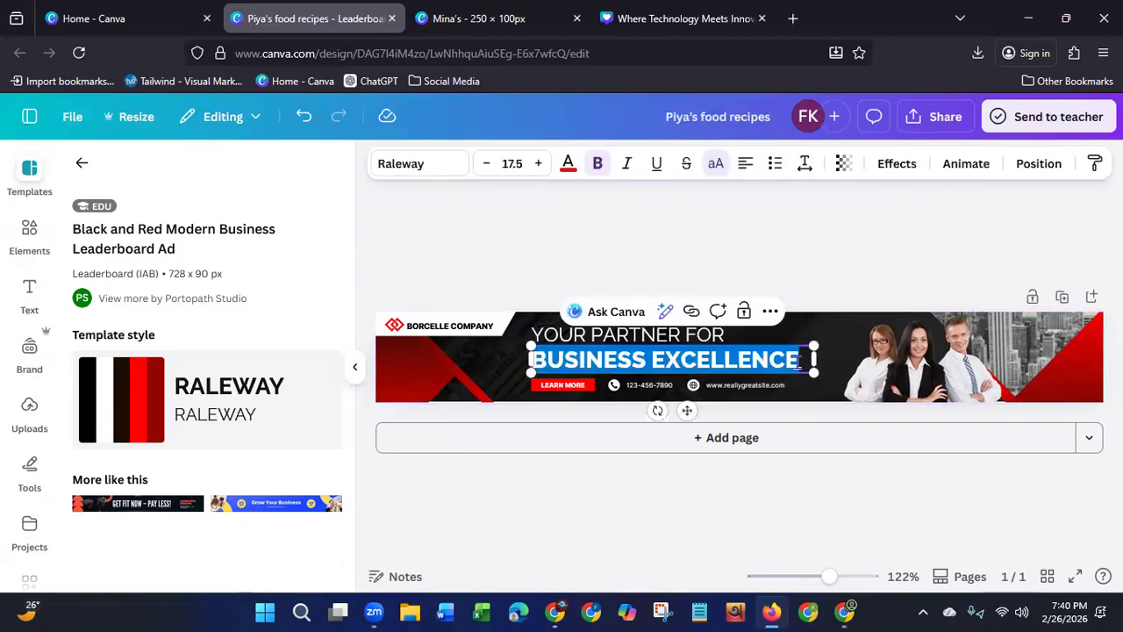
{"action": "key", "text": "BackSpace"}
{"action": "type", "text": "T"}
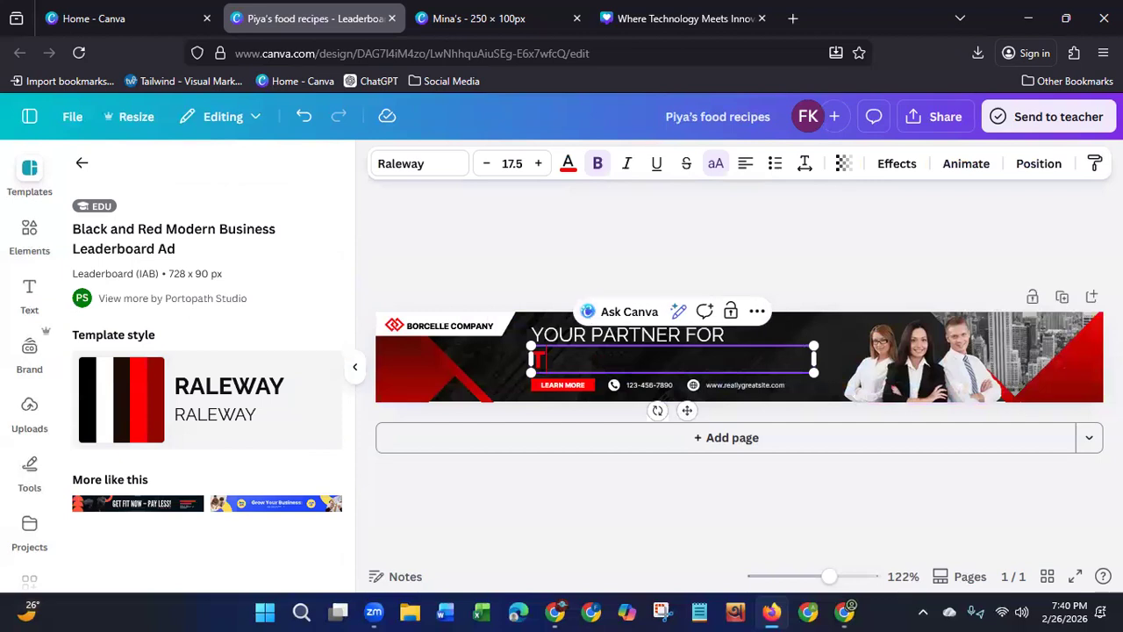
{"action": "type", "text": "ECH"}
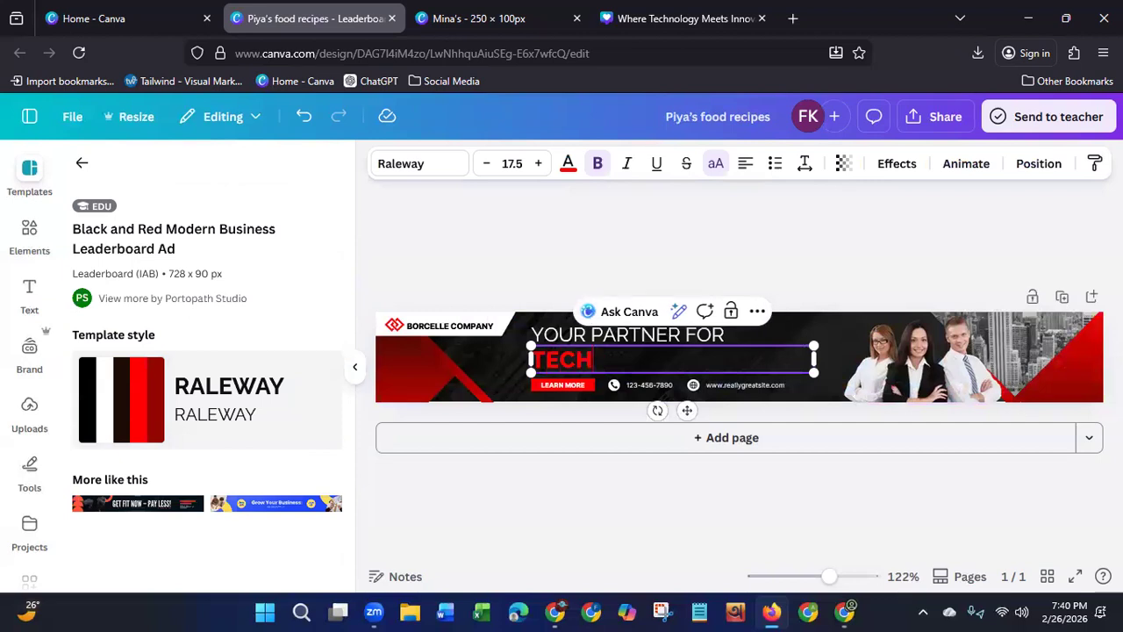
{"action": "type", "text": " FIGH"}
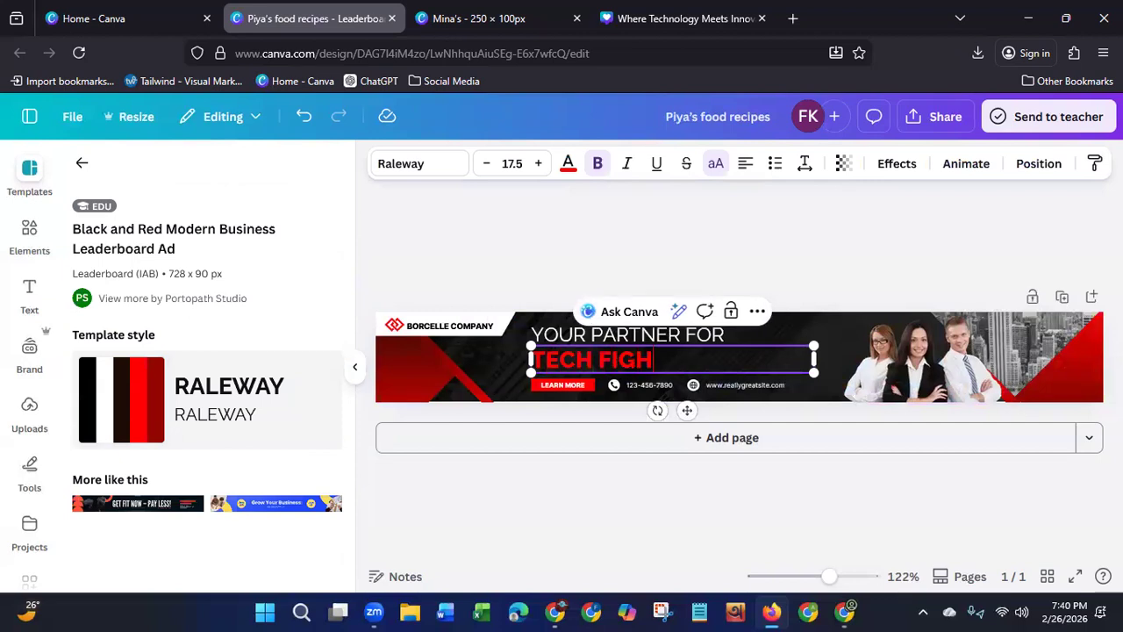
{"action": "type", "text": "TER"}
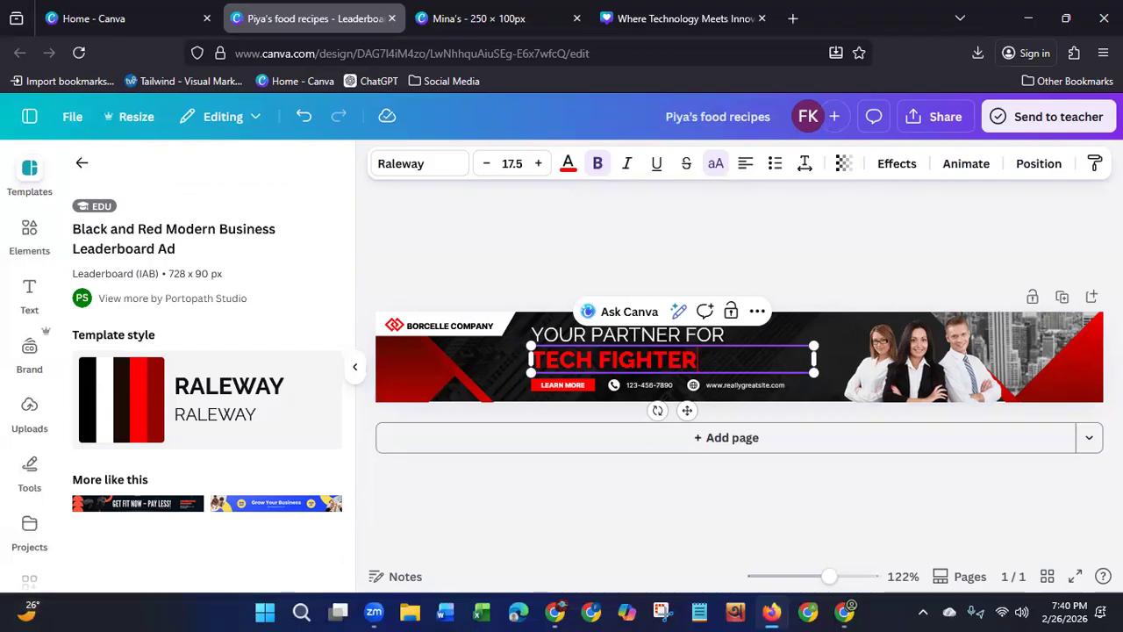
Step: Delete the YOUR PARTNER FOR line and enlarge TECH FIGHTER to about size 33.4, positioned to fill the space above the contact line
{"action": "left_click", "coordinate": [644, 341]}
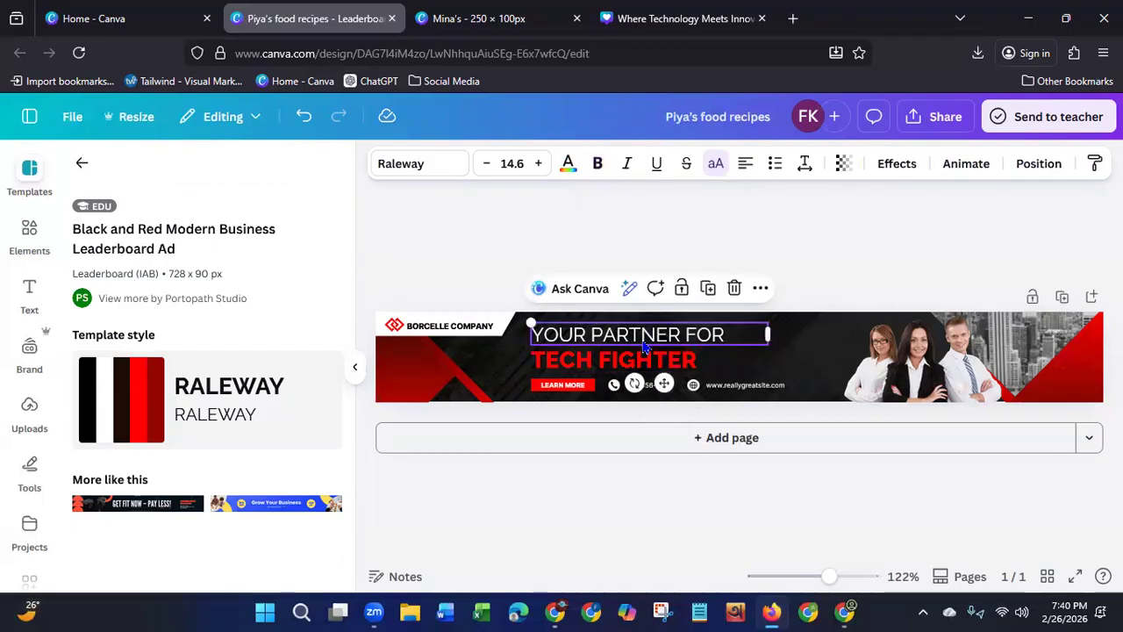
{"action": "key", "text": "Delete"}
{"action": "left_click", "coordinate": [673, 364]}
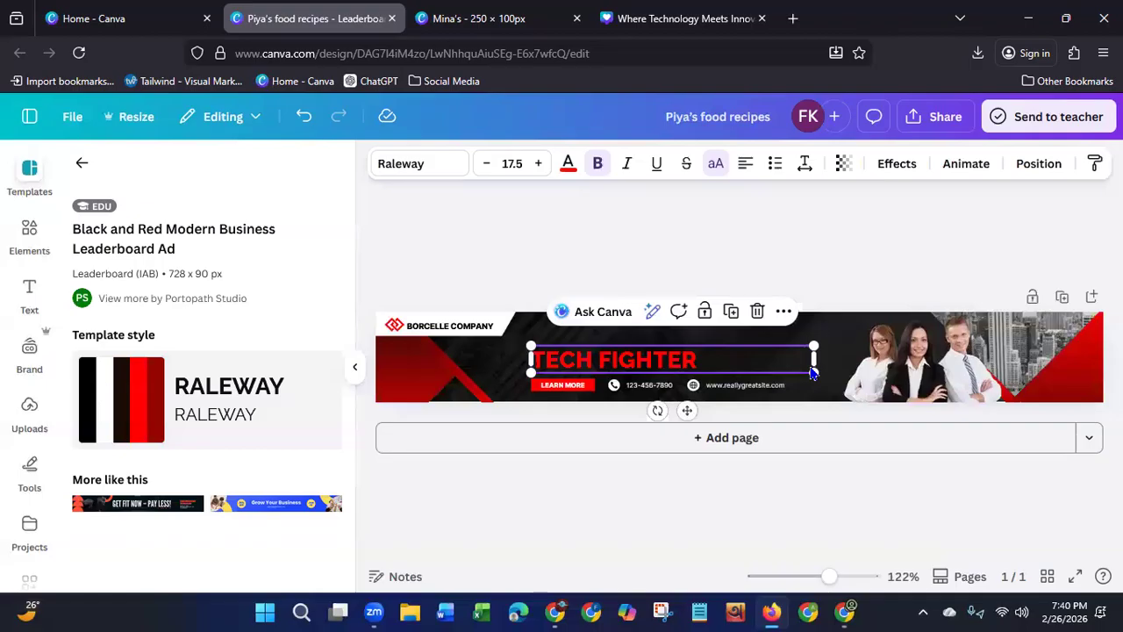
{"action": "left_click_drag", "start_coordinate": [812, 372], "coordinate": [865, 321]}
{"action": "left_click_drag", "start_coordinate": [746, 367], "coordinate": [738, 355]}
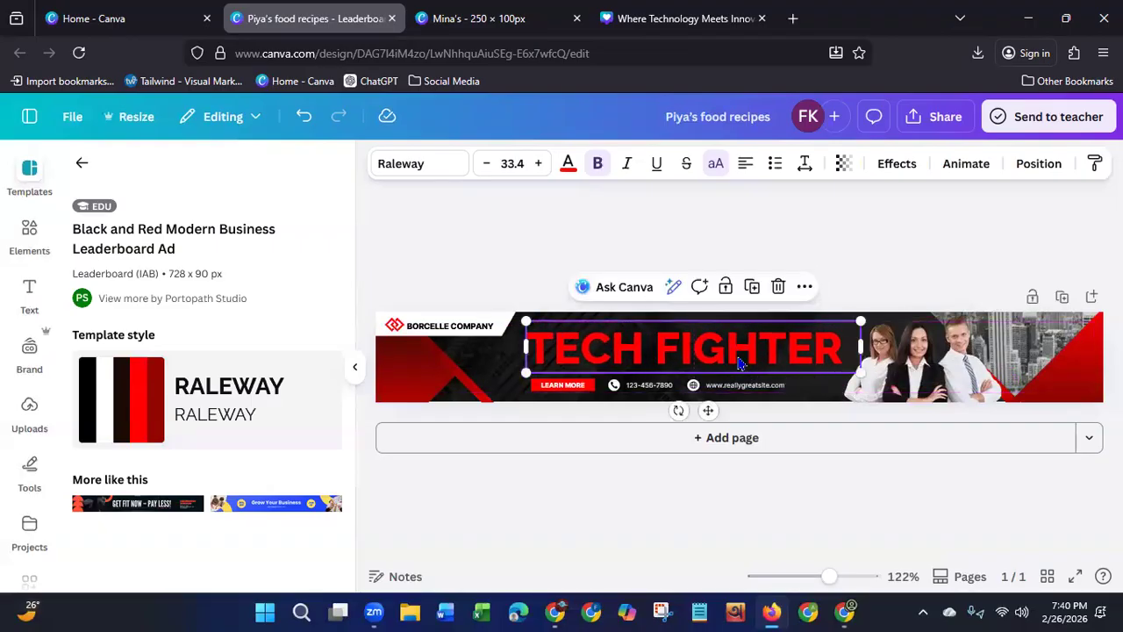
{"action": "left_click", "coordinate": [509, 265]}
Step: Delete the BORCELLE COMPANY text, its diamond logo and the white shape behind them from the banner's upper left corner
{"action": "left_click", "coordinate": [472, 329]}
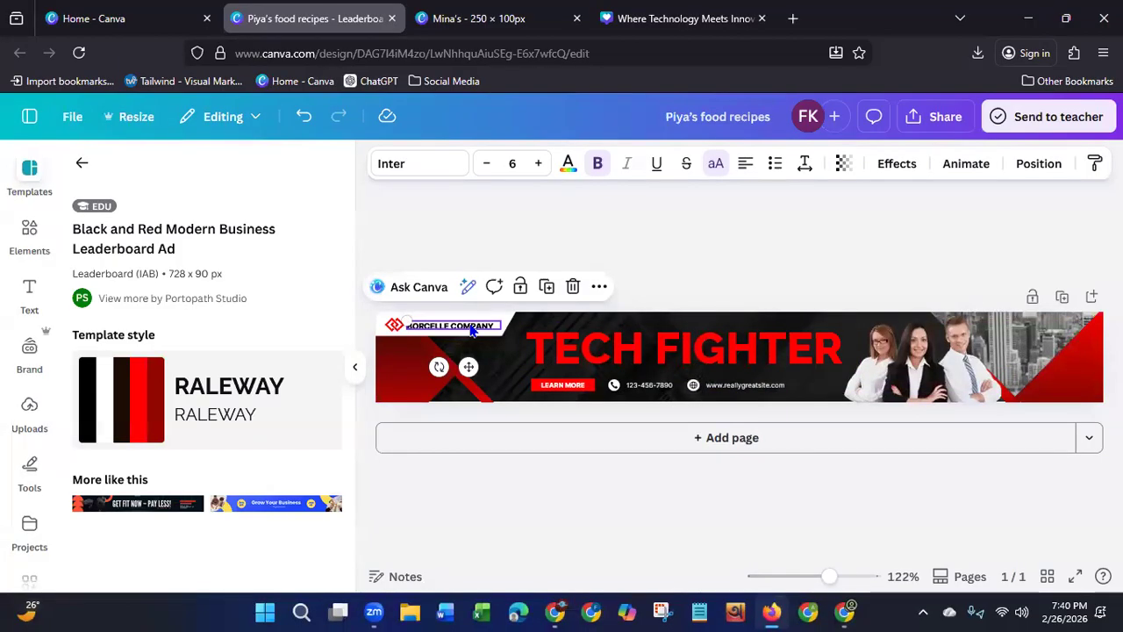
{"action": "key", "text": "Delete"}
{"action": "left_click", "coordinate": [399, 331]}
{"action": "key", "text": "Delete"}
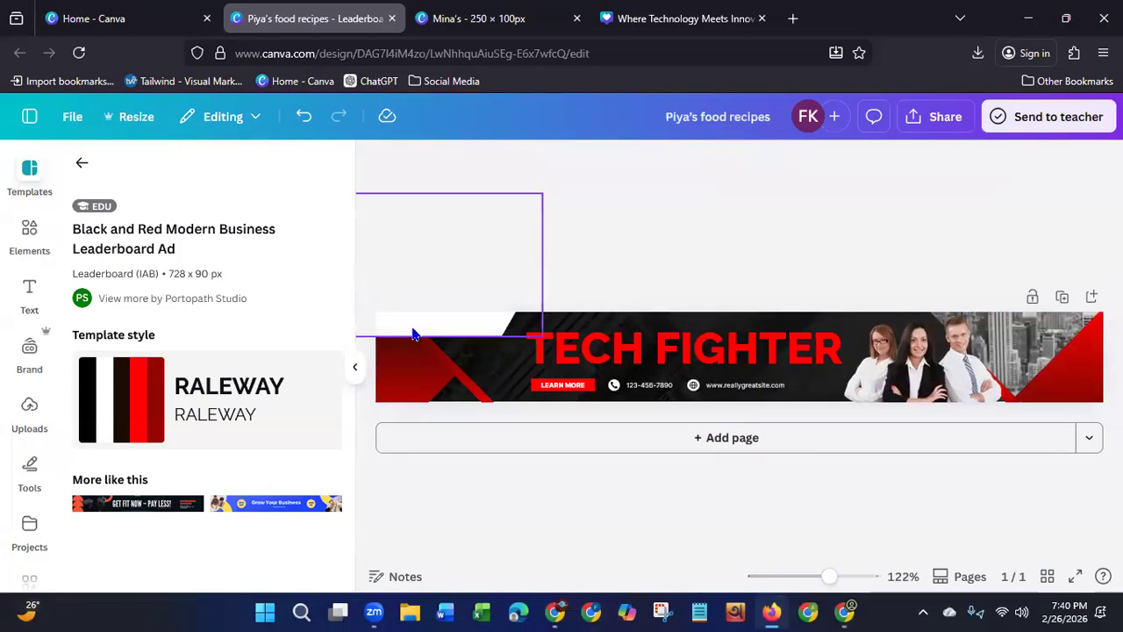
{"action": "left_click", "coordinate": [435, 333]}
{"action": "key", "text": "Delete"}
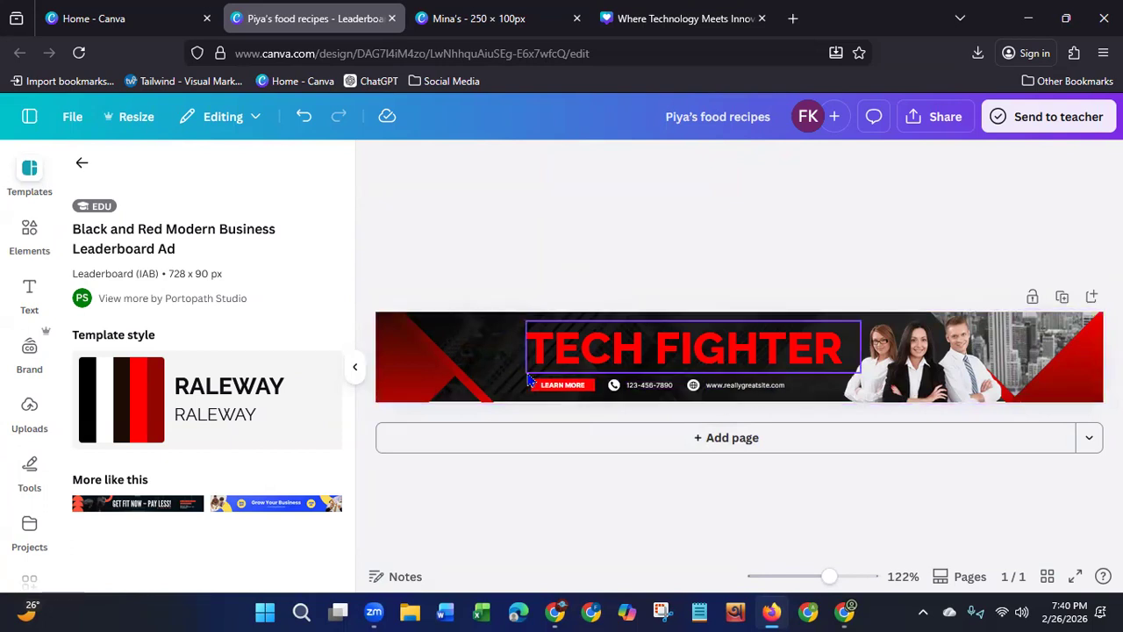
Step: Download the finished TECH FIGHTER leaderboard banner as a JPG
{"action": "left_click", "coordinate": [921, 123]}
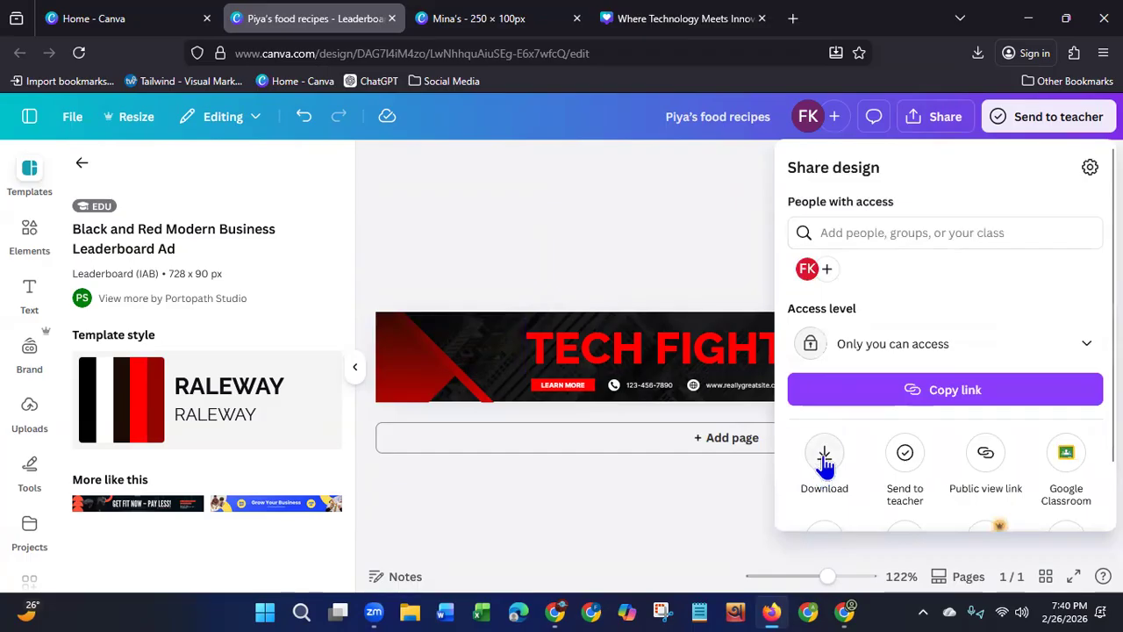
{"action": "left_click", "coordinate": [822, 469]}
{"action": "left_click", "coordinate": [947, 238]}
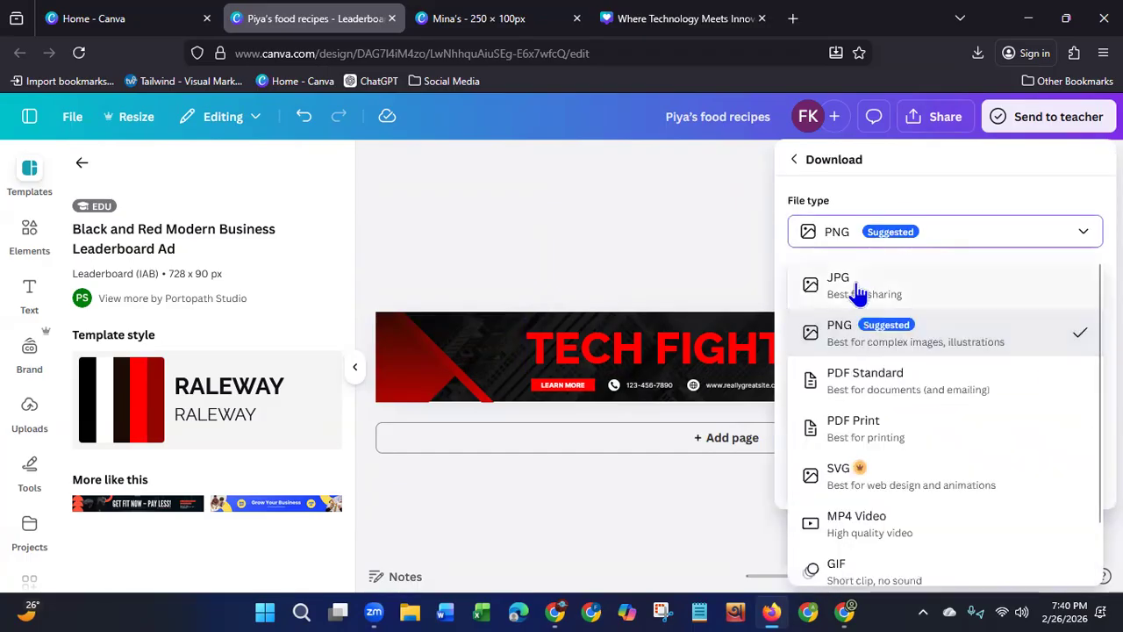
{"action": "left_click", "coordinate": [834, 213]}
{"action": "left_click", "coordinate": [961, 505]}
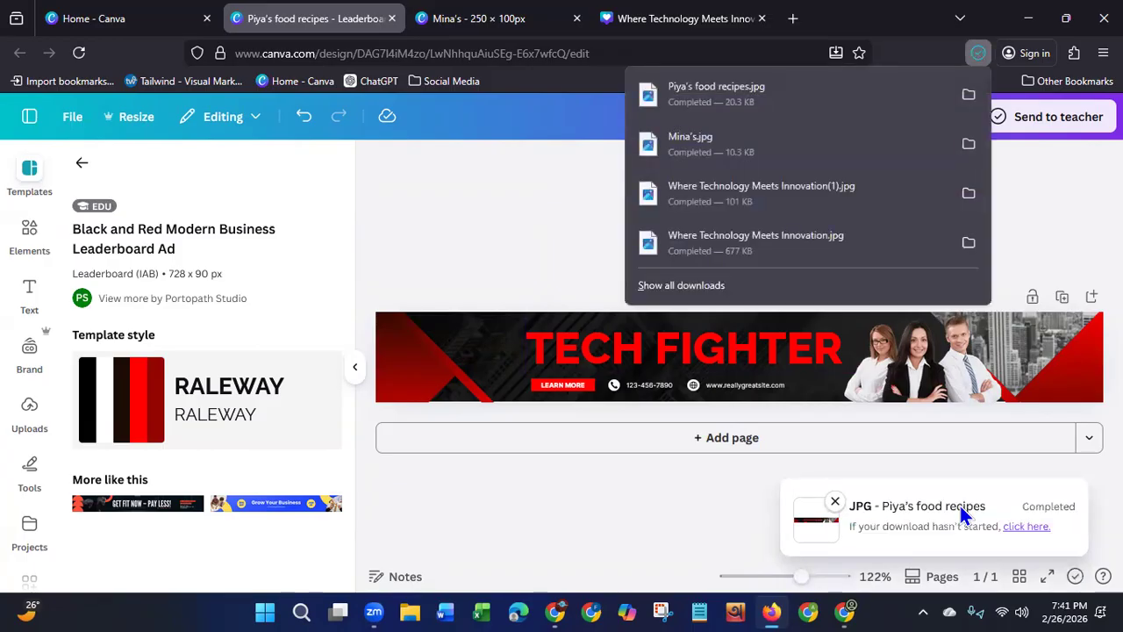
Step: Switch to the Blogger layout and remove the Header Ads gadget from the Ads 728x90 section
{"action": "mouse_move", "coordinate": [774, 610]}
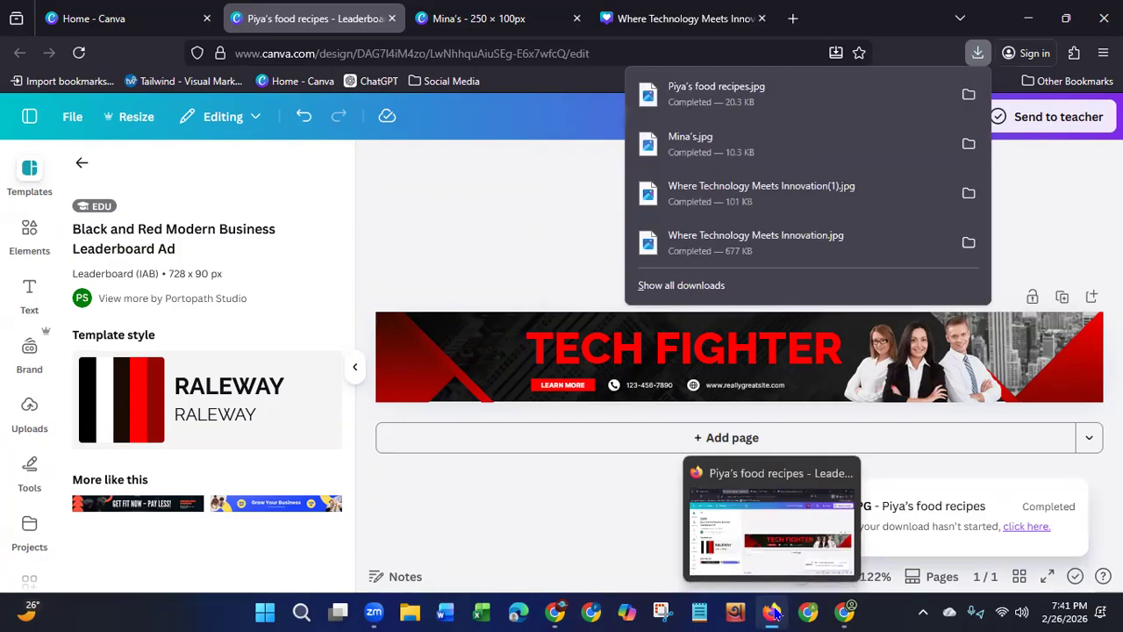
{"action": "left_click", "coordinate": [774, 612]}
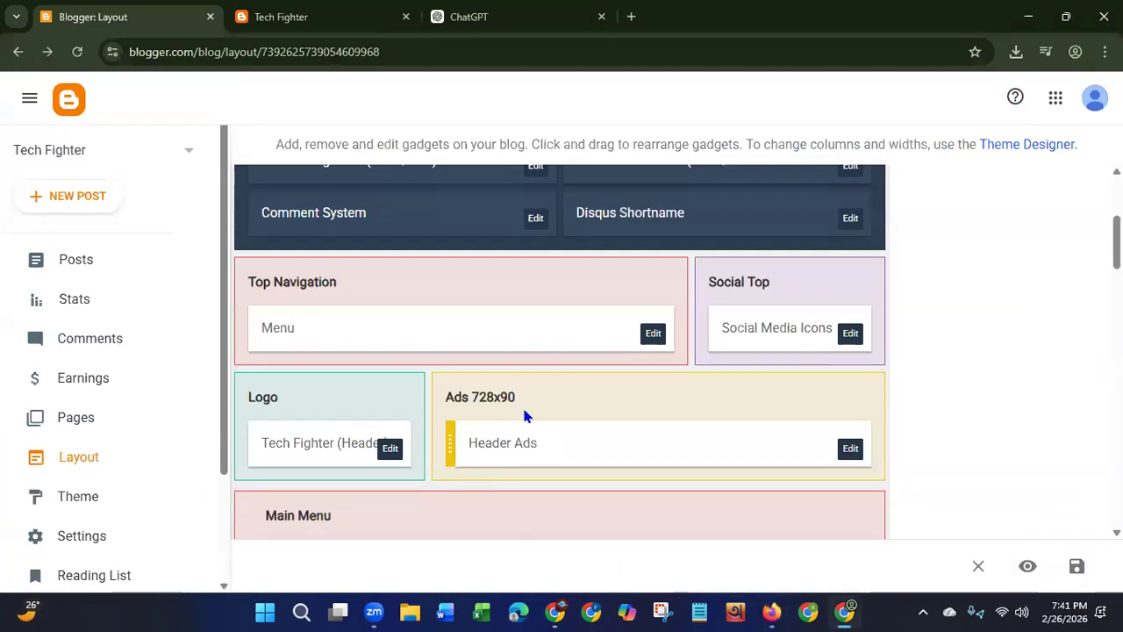
{"action": "left_click", "coordinate": [850, 451]}
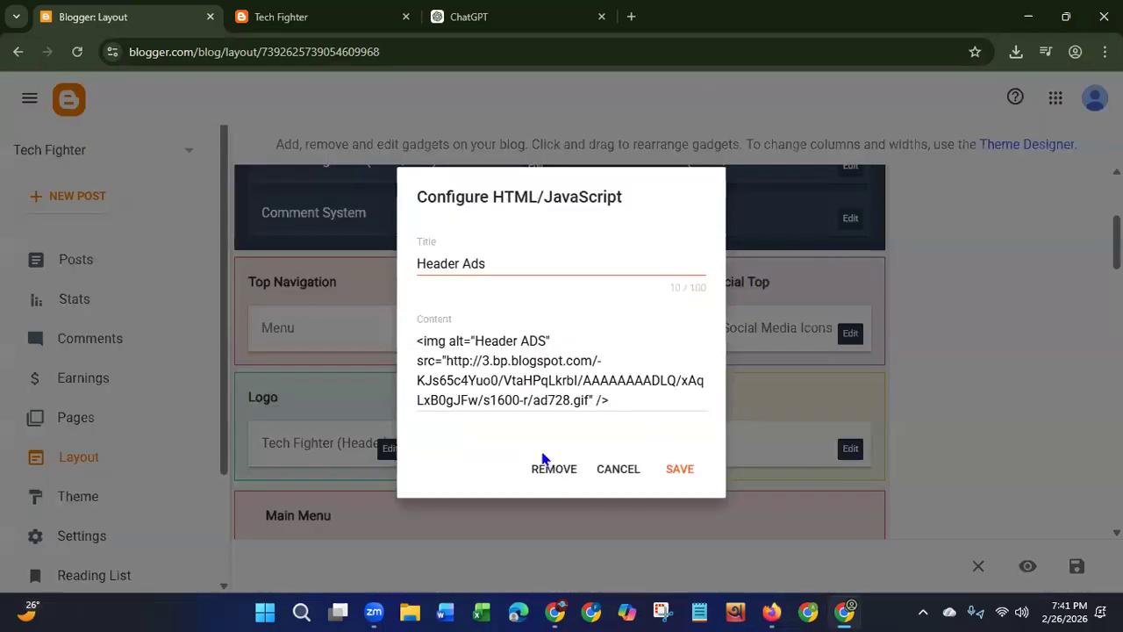
{"action": "left_click", "coordinate": [551, 471]}
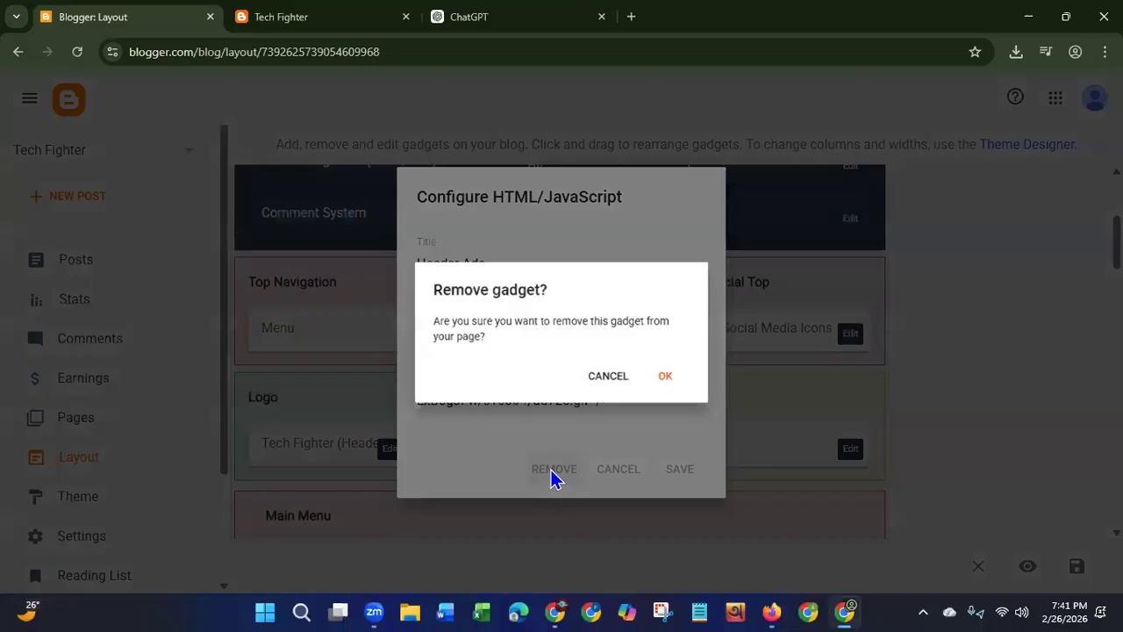
{"action": "left_click", "coordinate": [669, 379]}
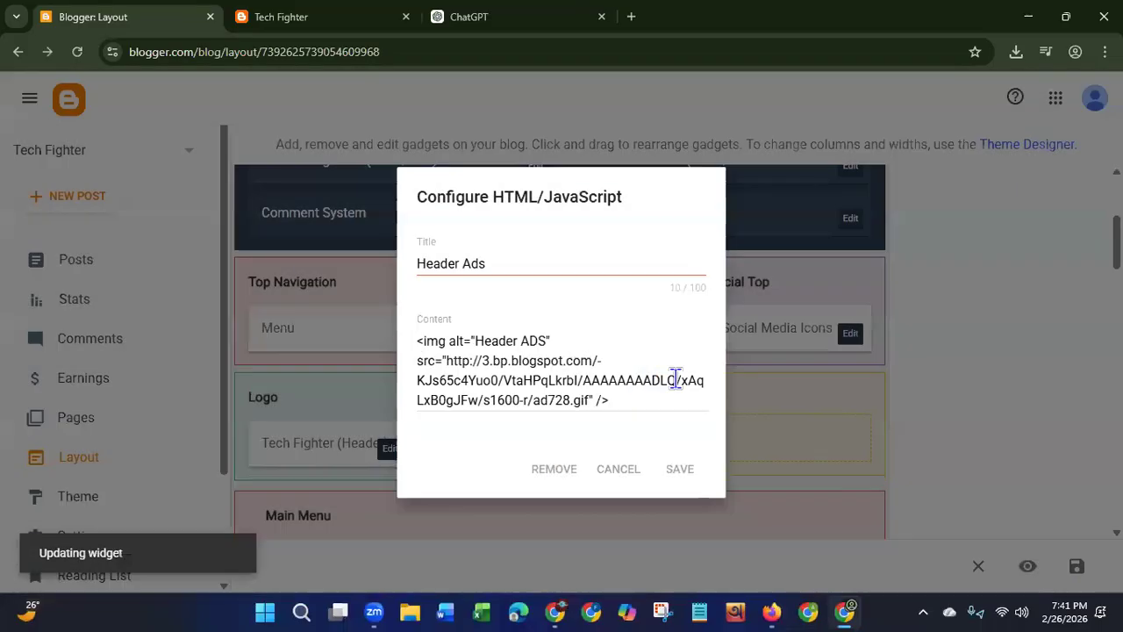
Step: Add an Image gadget to the Ads 728x90 section, uploading the downloaded TECH FIGHTER banner JPG from the computer
{"action": "left_click", "coordinate": [526, 438]}
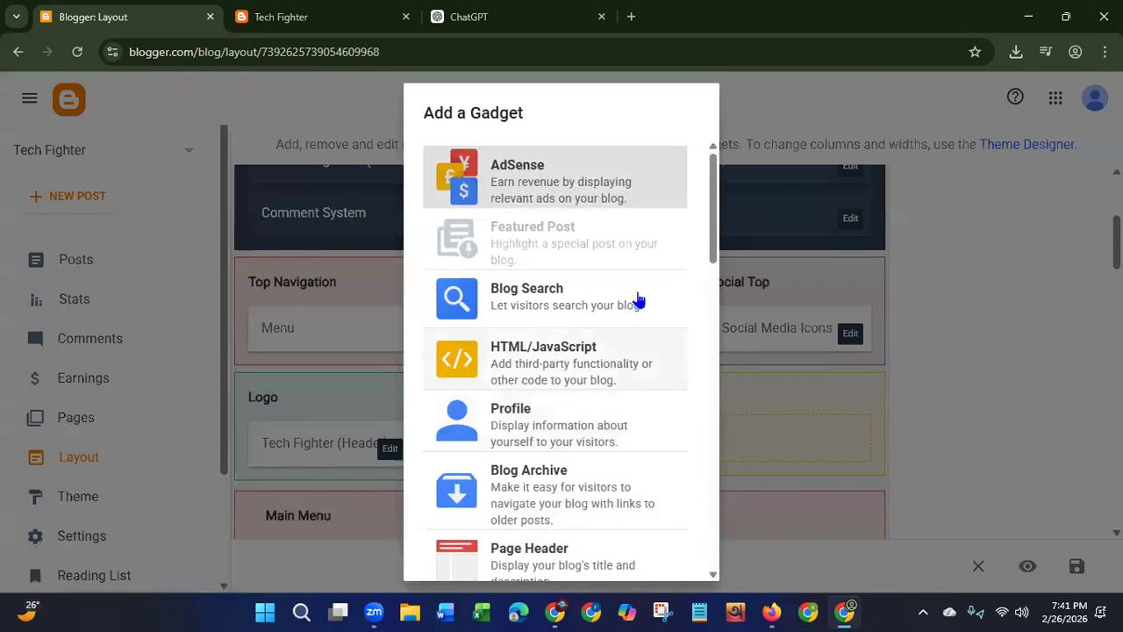
{"action": "left_click_drag", "start_coordinate": [710, 208], "coordinate": [686, 314]}
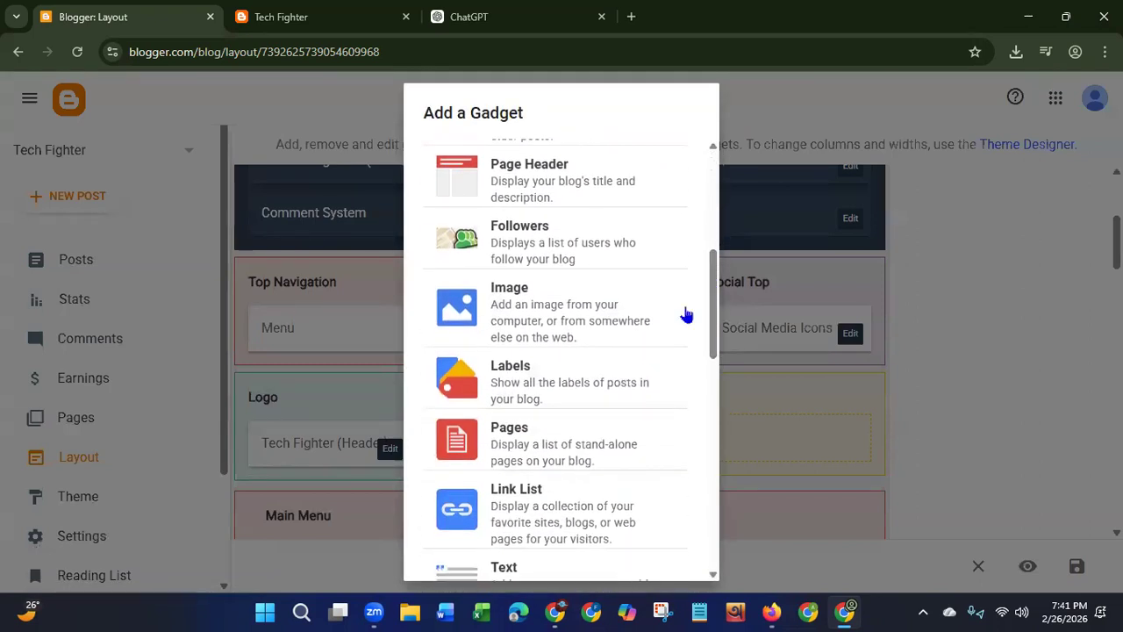
{"action": "left_click", "coordinate": [538, 325]}
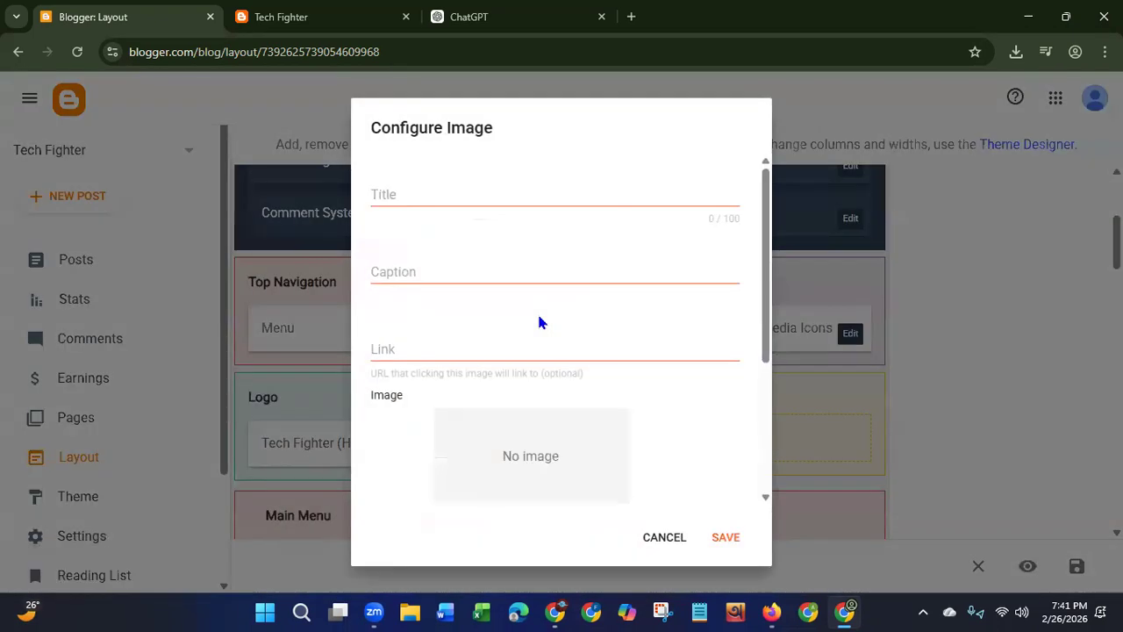
{"action": "left_click_drag", "start_coordinate": [764, 303], "coordinate": [752, 421]}
{"action": "left_click", "coordinate": [392, 371]}
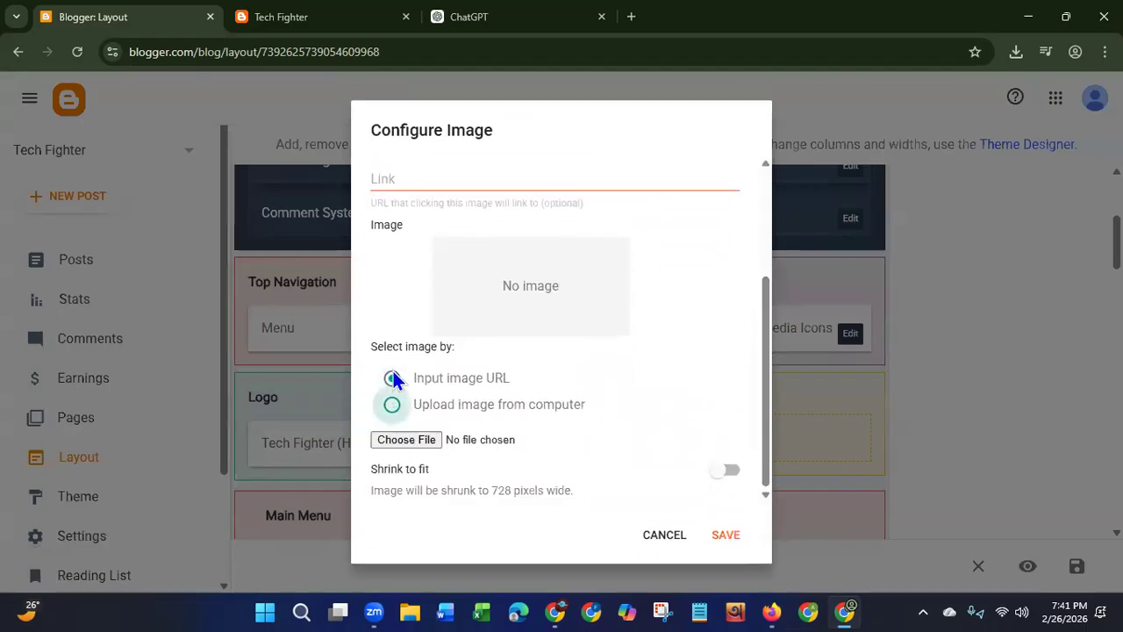
{"action": "left_click", "coordinate": [417, 441]}
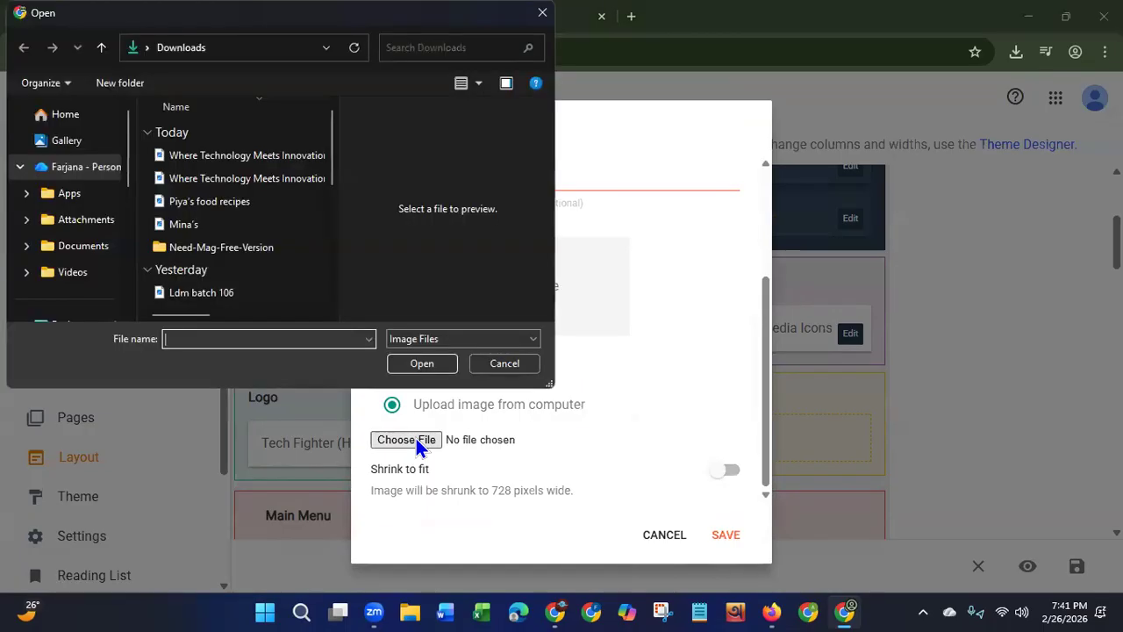
{"action": "left_click", "coordinate": [219, 204]}
{"action": "left_click", "coordinate": [407, 366]}
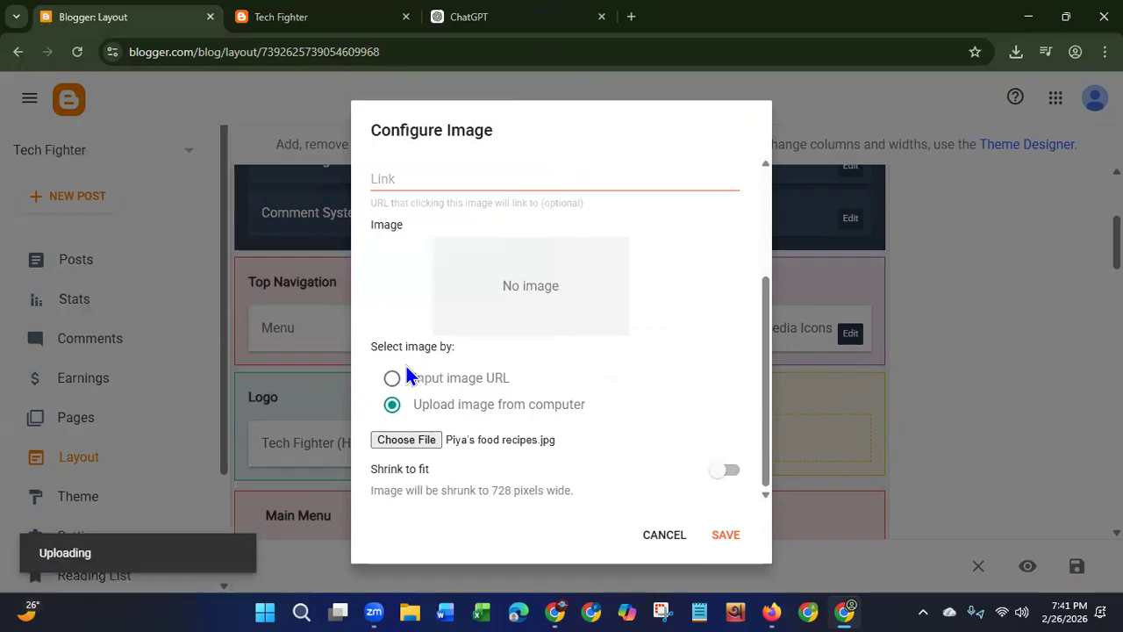
{"action": "left_click", "coordinate": [730, 535]}
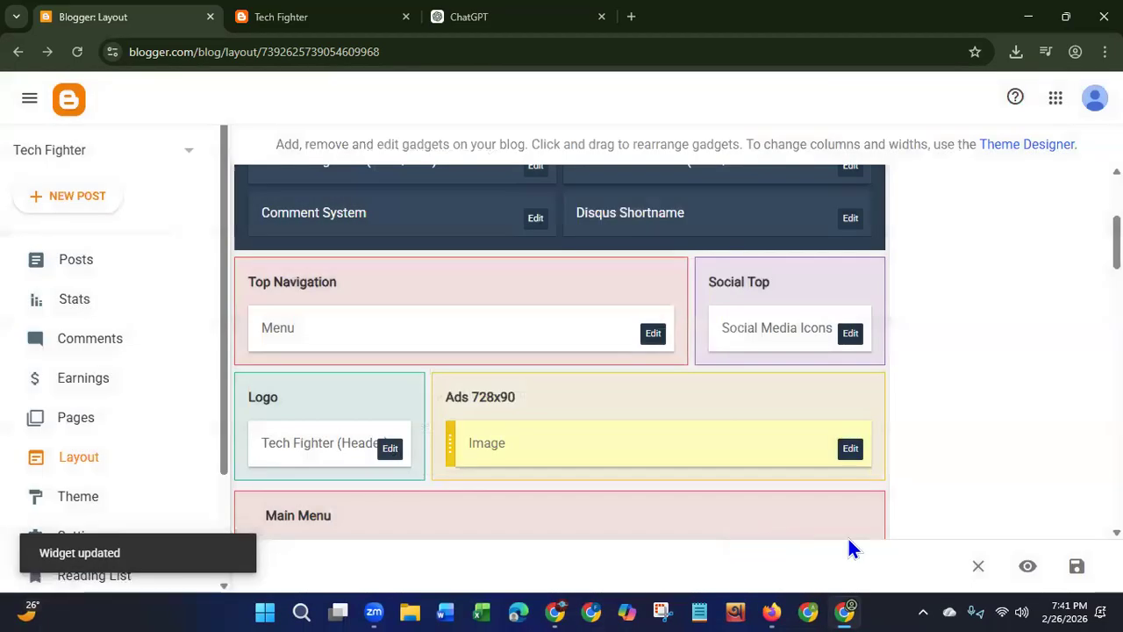
Step: Save the layout and reload the Tech Fighter blog to check its header logo and banner
{"action": "left_click", "coordinate": [1074, 568]}
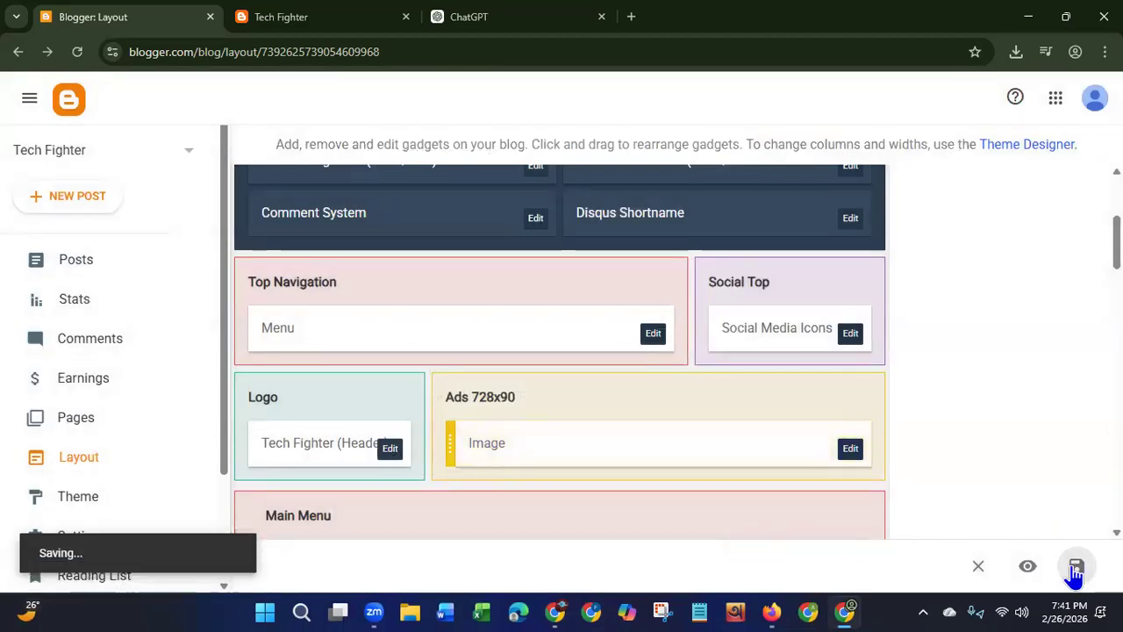
{"action": "left_click", "coordinate": [270, 27]}
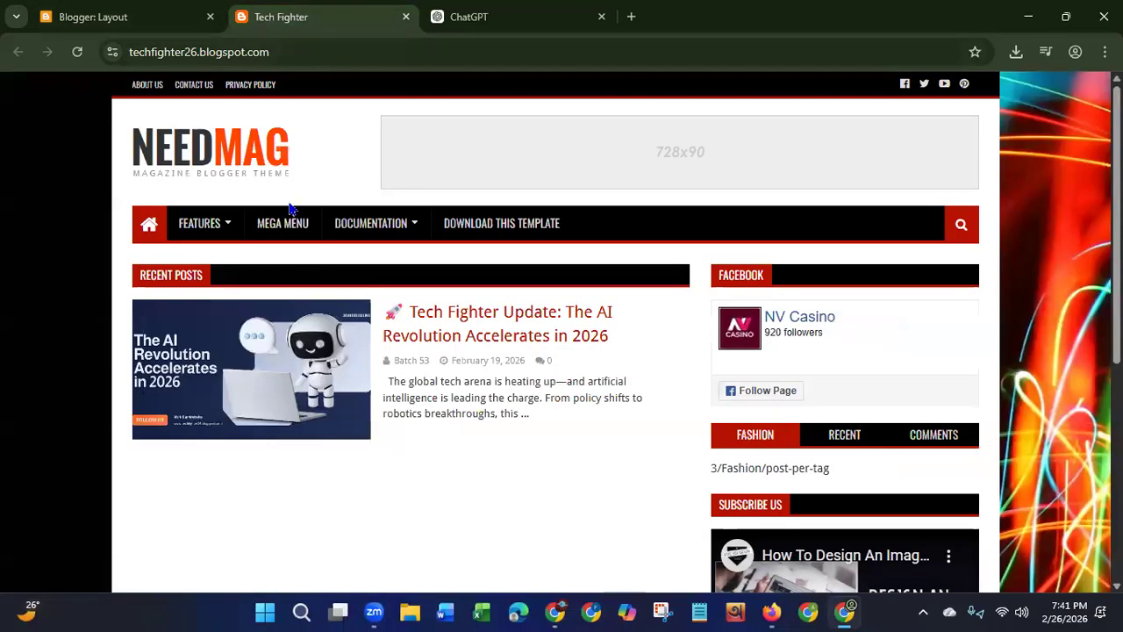
{"action": "left_click", "coordinate": [77, 53]}
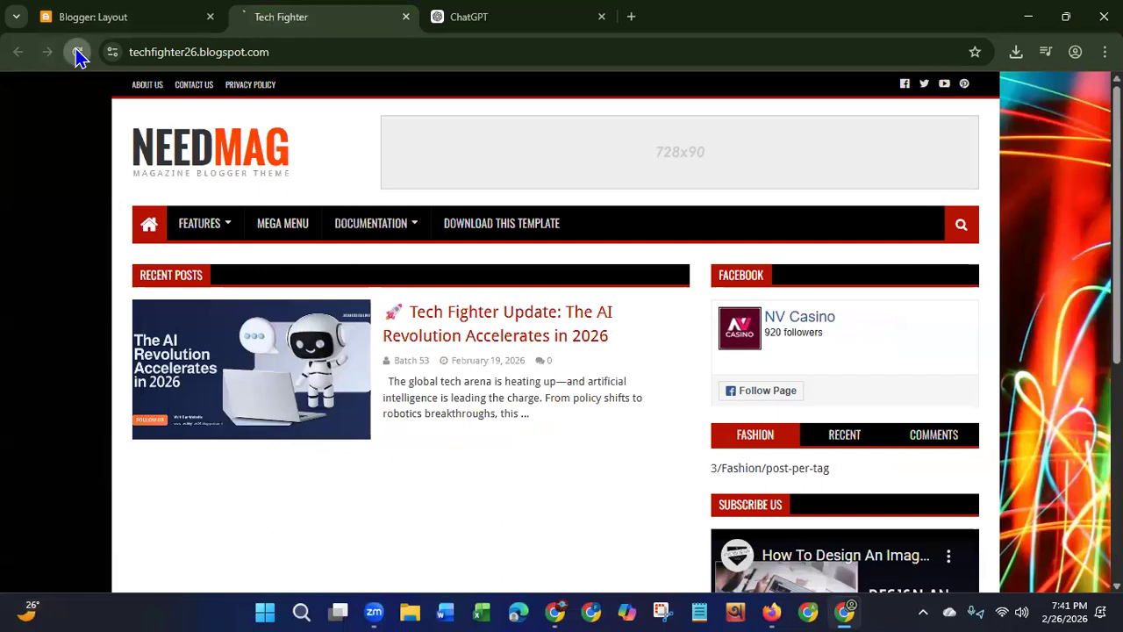
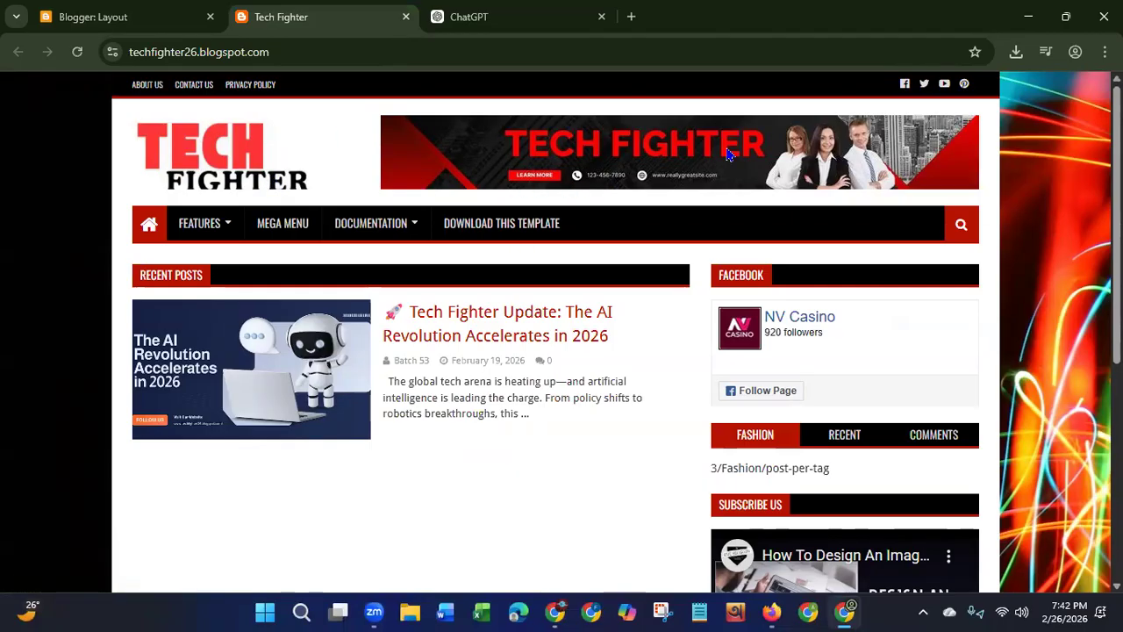
Step: In the layout's Main Menu link list, delete the Multi DropDown, DropDown 1 to 3, ShortCodes, SiteMap and Error page items
{"action": "left_click", "coordinate": [70, 21]}
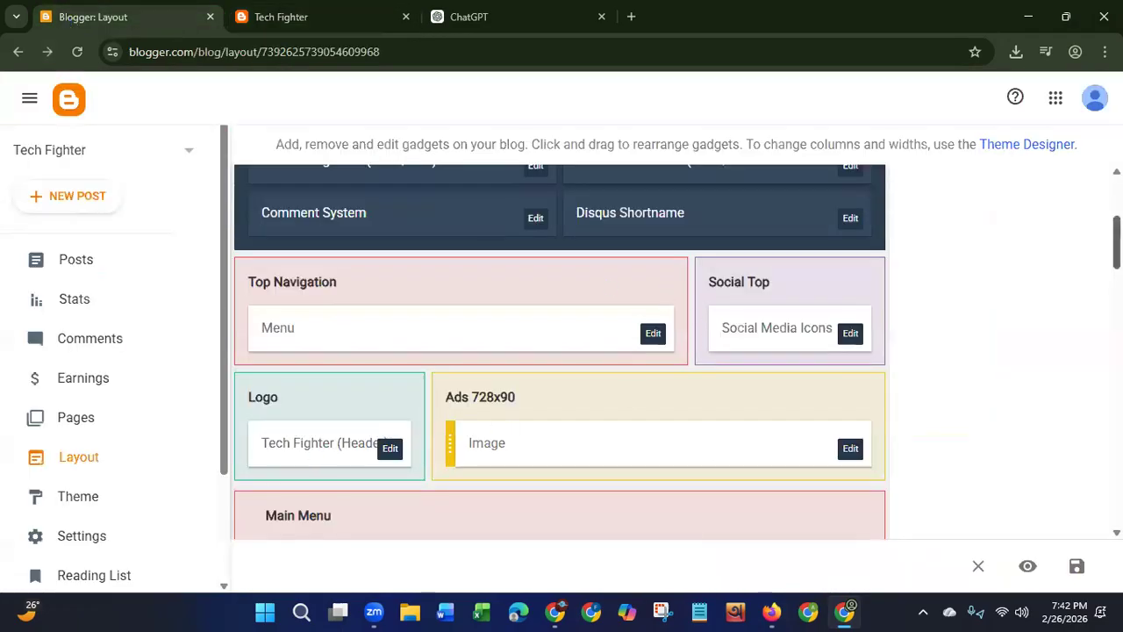
{"action": "scroll", "coordinate": [507, 230], "scroll_direction": "down", "scroll_amount": 3}
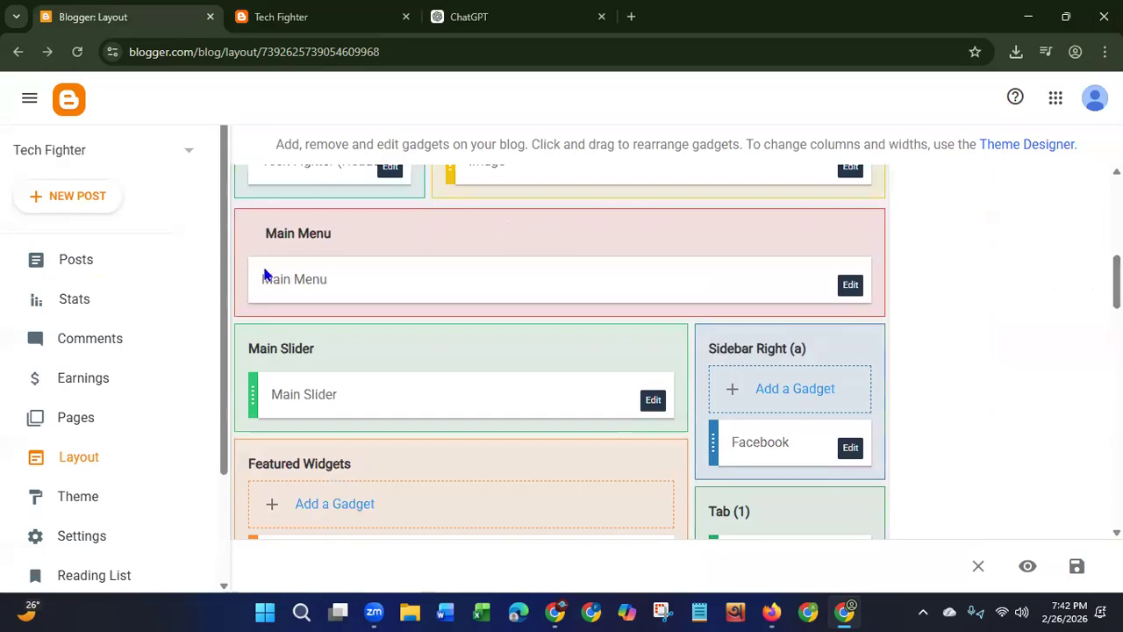
{"action": "left_click", "coordinate": [850, 286]}
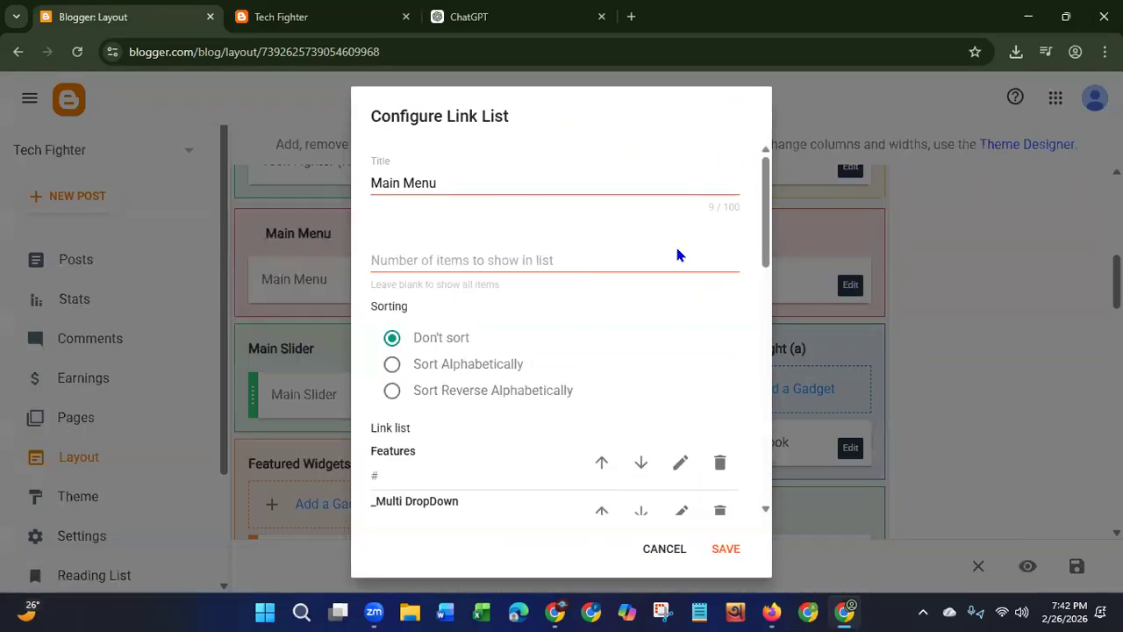
{"action": "left_click_drag", "start_coordinate": [766, 226], "coordinate": [772, 293]}
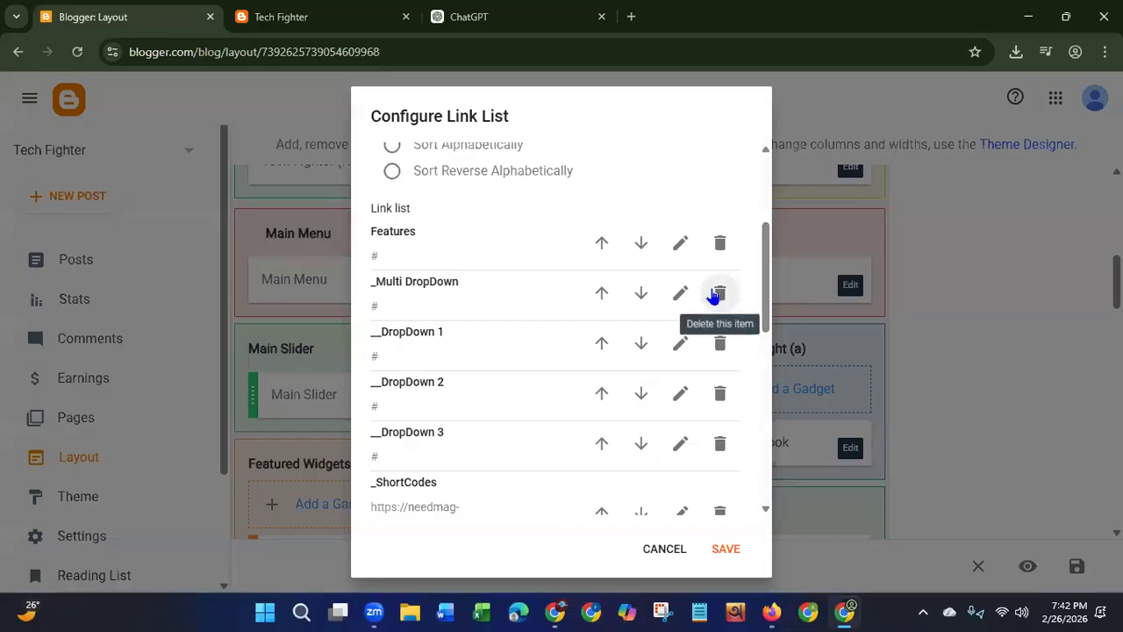
{"action": "left_click", "coordinate": [716, 294]}
{"action": "left_click", "coordinate": [716, 294]}
{"action": "left_click", "coordinate": [717, 294]}
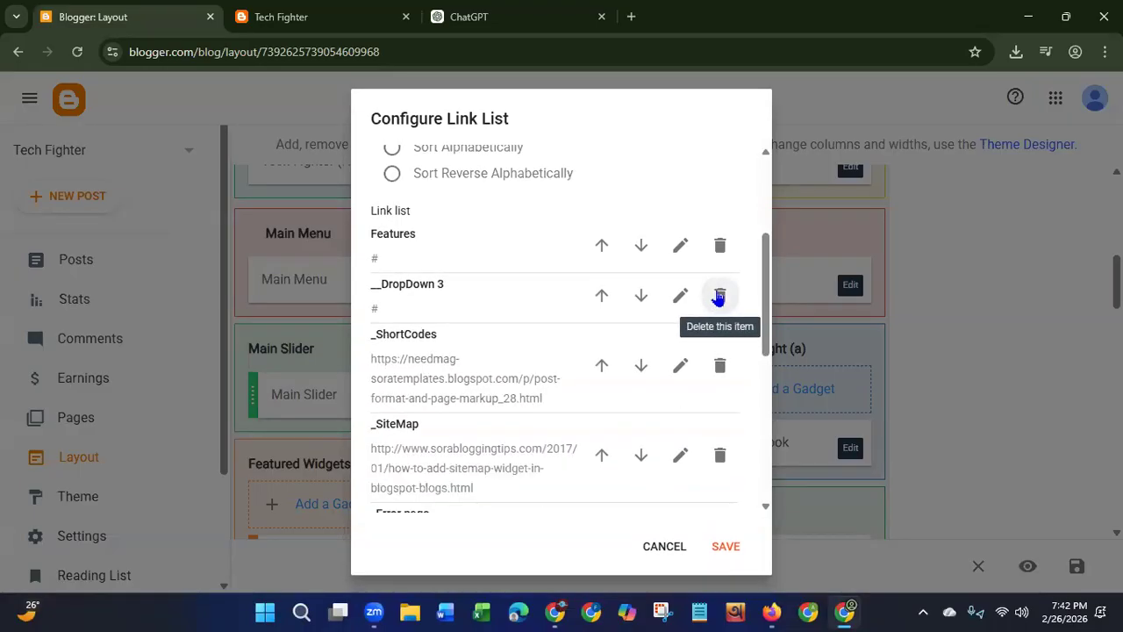
{"action": "left_click", "coordinate": [717, 294]}
{"action": "left_click", "coordinate": [721, 316]}
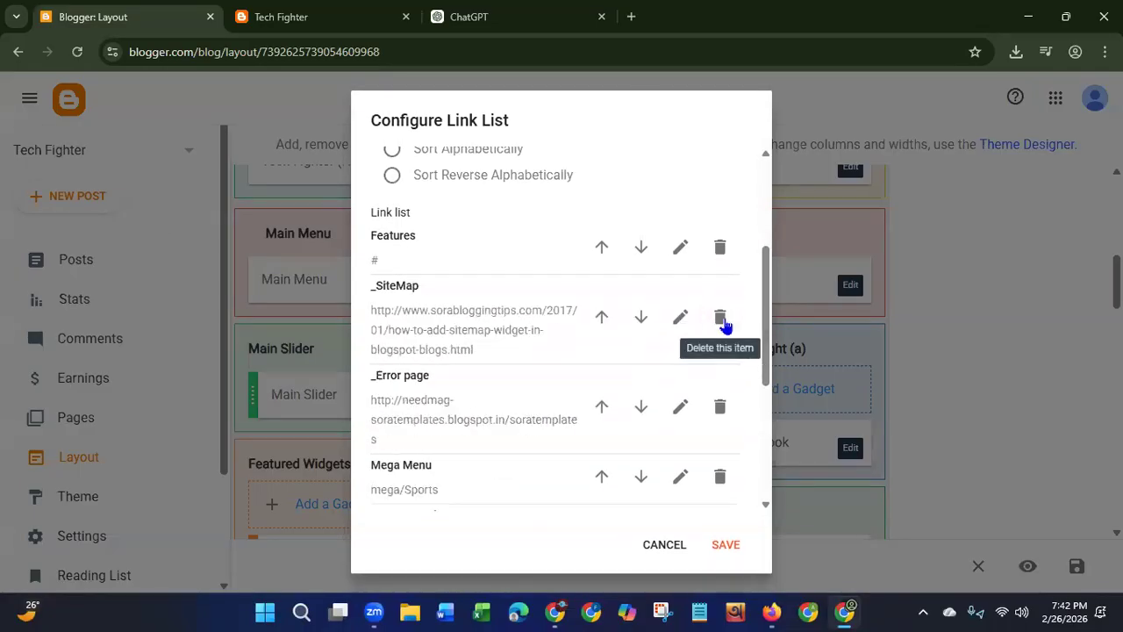
{"action": "left_click", "coordinate": [722, 319]}
{"action": "left_click", "coordinate": [721, 320]}
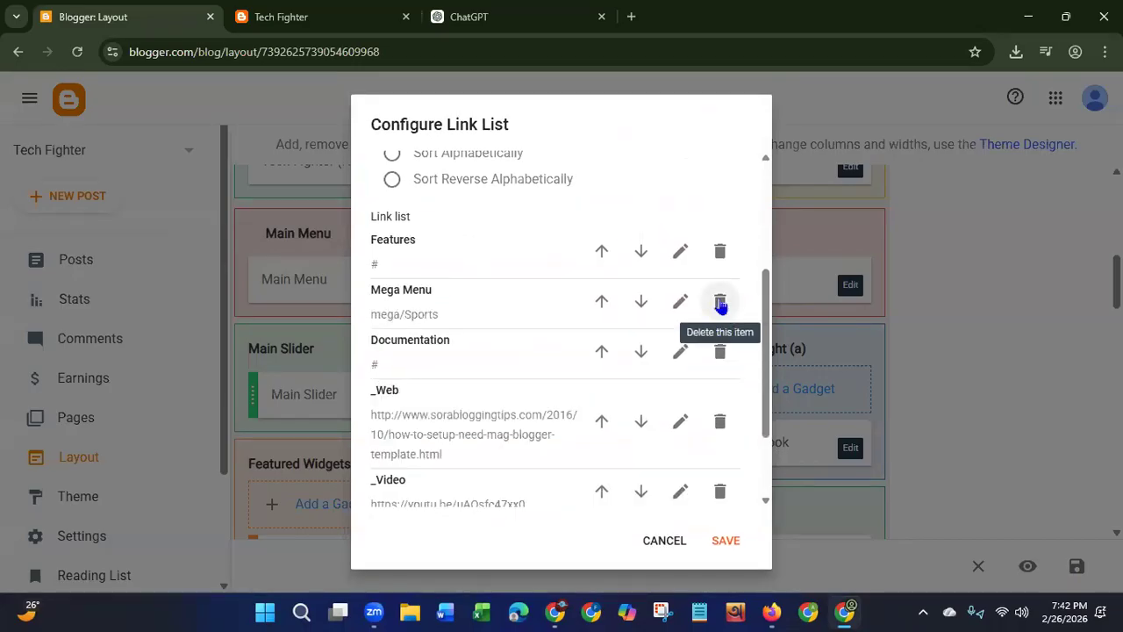
Step: Delete Mega Menu, Documentation, Web, Download This Template and Video from the Main Menu link list, keeping Features, and save the gadget
{"action": "left_click", "coordinate": [720, 302]}
{"action": "left_click", "coordinate": [720, 304]}
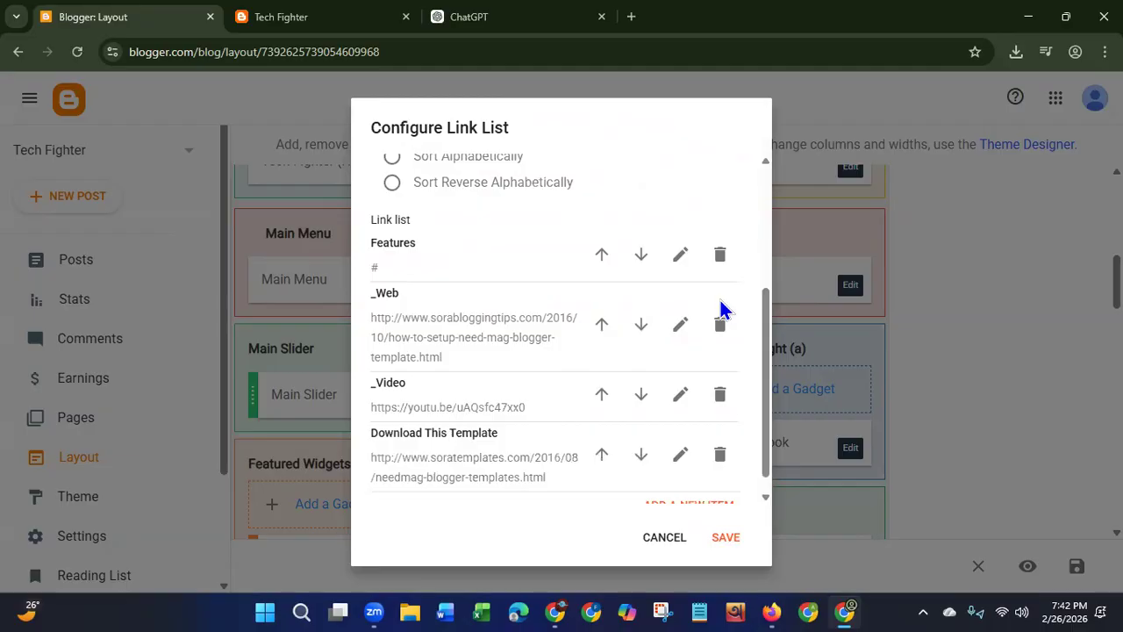
{"action": "left_click", "coordinate": [721, 324]}
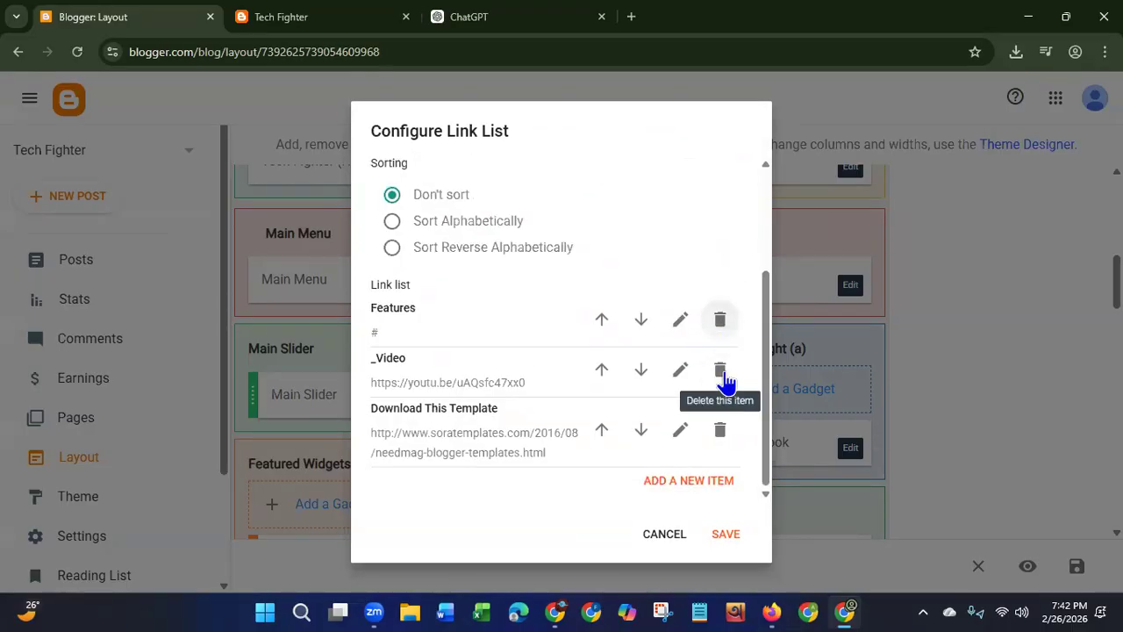
{"action": "left_click", "coordinate": [720, 430]}
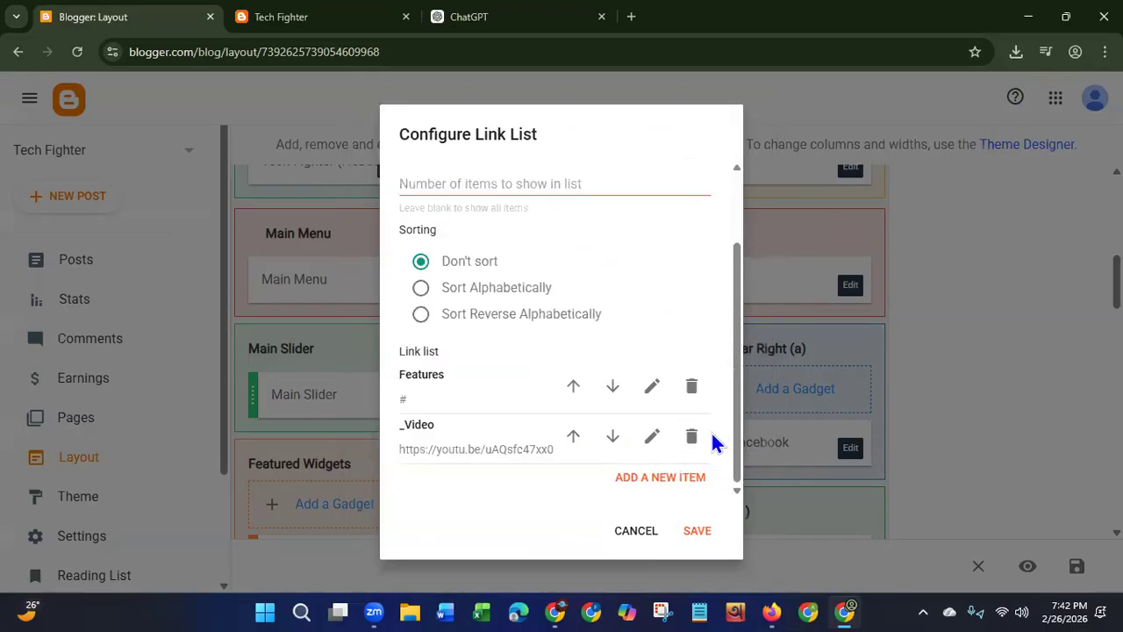
{"action": "left_click", "coordinate": [691, 436]}
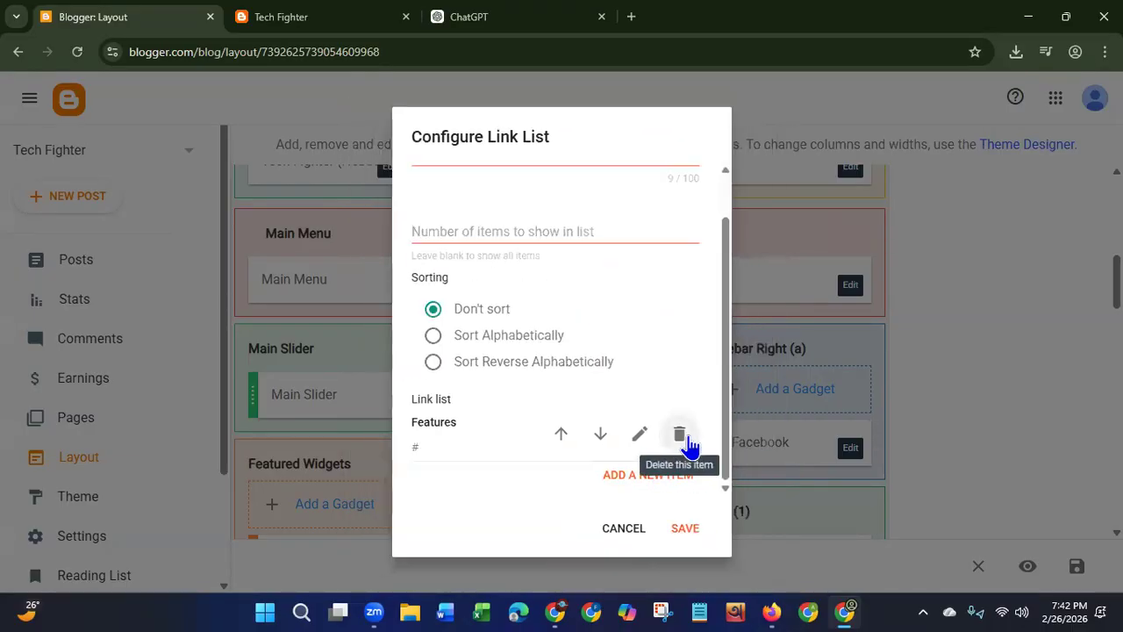
{"action": "left_click", "coordinate": [685, 528]}
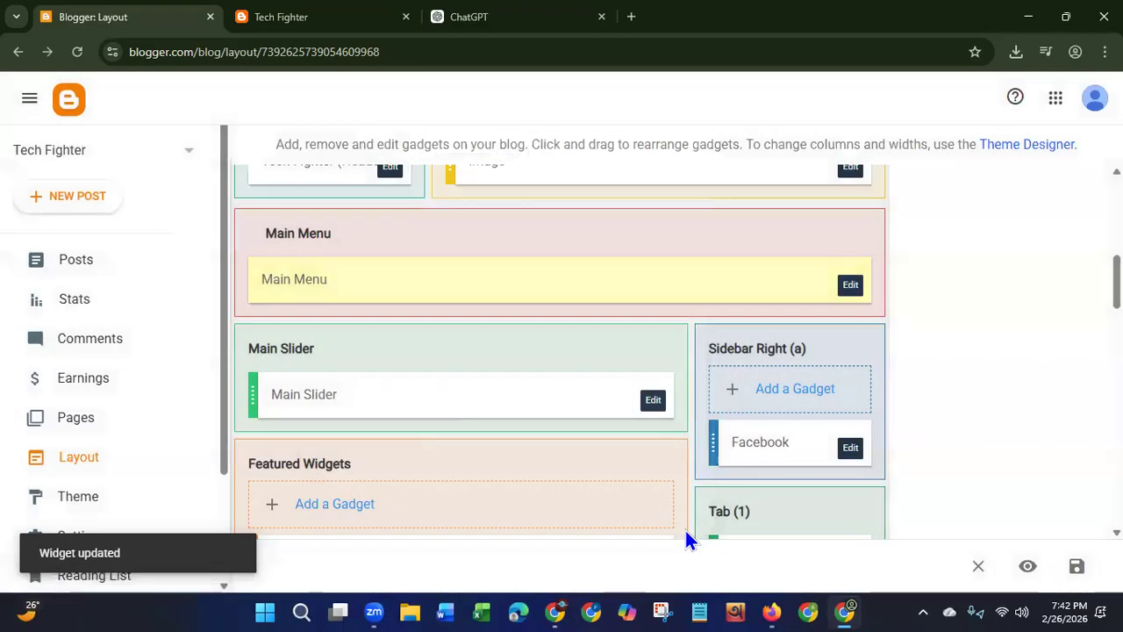
Step: Remove the Main Slider gadget from the Main Slider section of the layout
{"action": "left_click", "coordinate": [656, 400]}
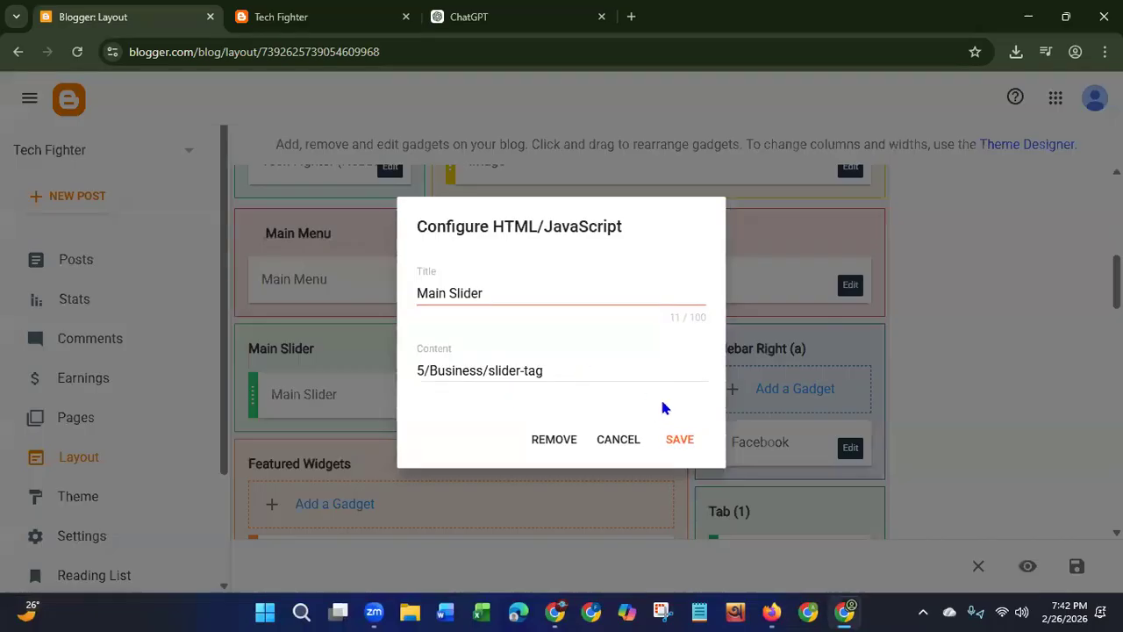
{"action": "left_click", "coordinate": [556, 440]}
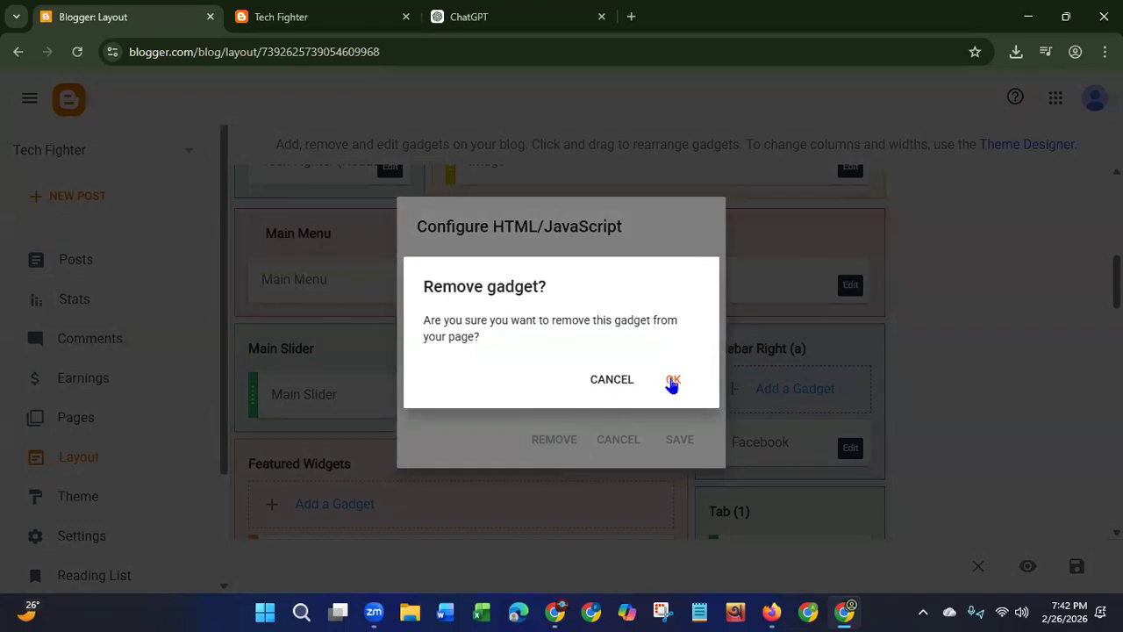
{"action": "left_click", "coordinate": [671, 380]}
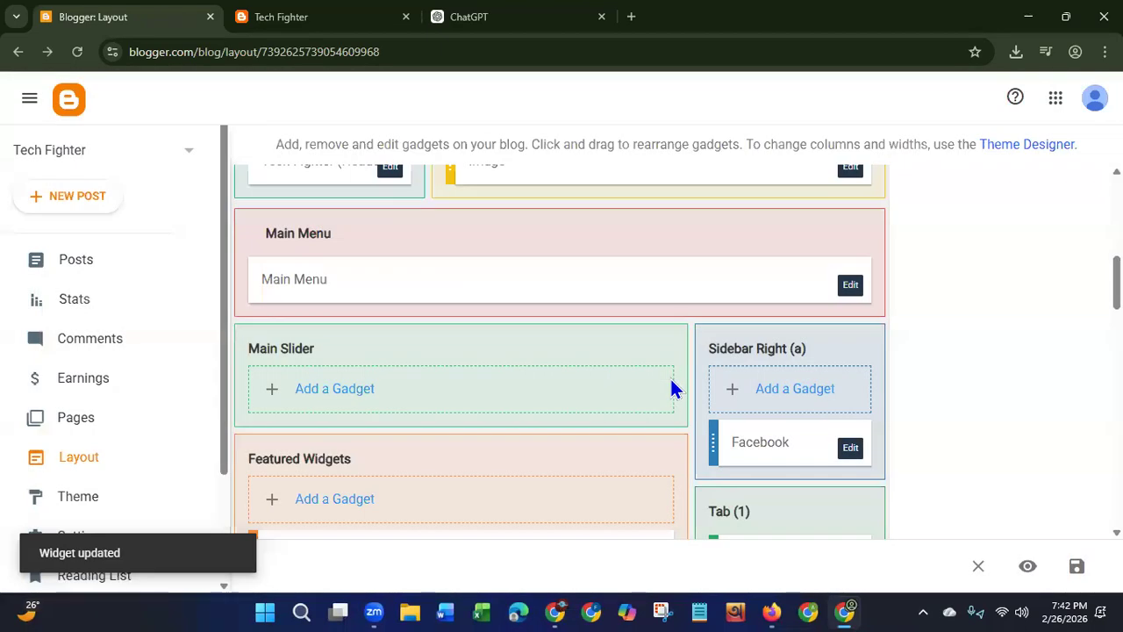
{"action": "scroll", "coordinate": [1007, 326], "scroll_direction": "down", "scroll_amount": 3}
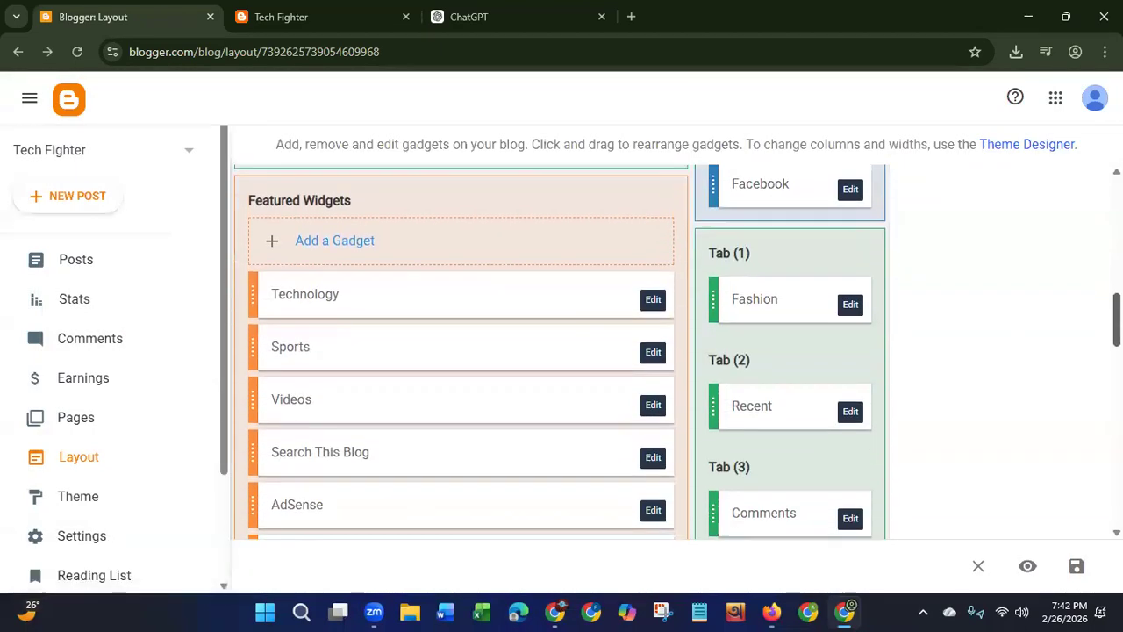
Step: Remove the Sports gadget and the second AdSense gadget from the Featured Widgets section of the layout
{"action": "scroll", "coordinate": [954, 308], "scroll_direction": "down", "scroll_amount": 1}
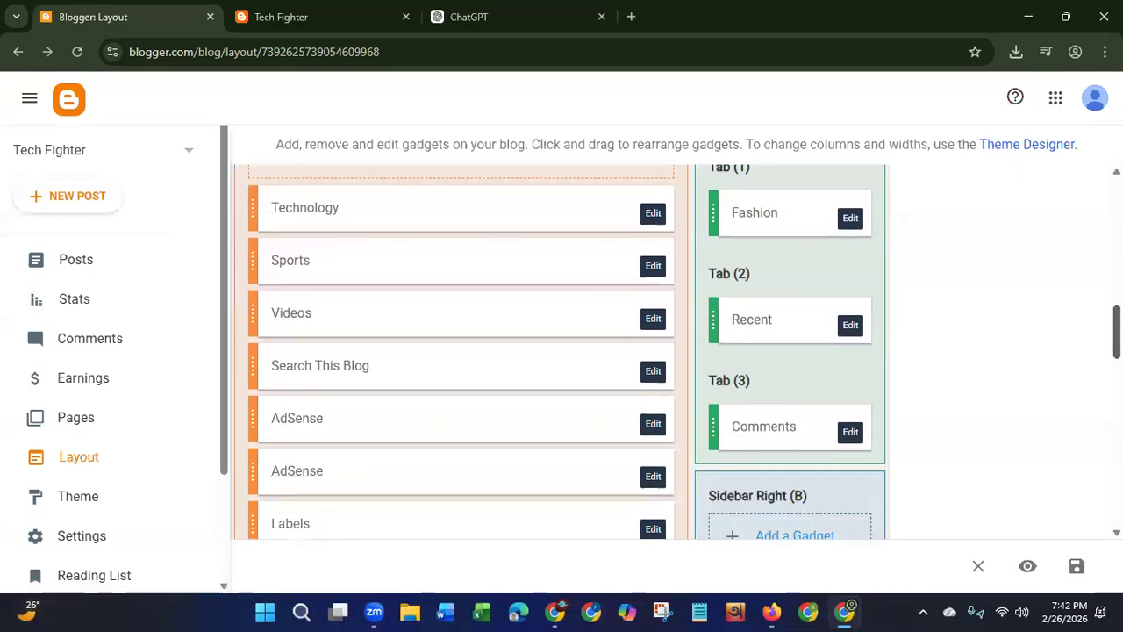
{"action": "left_click", "coordinate": [660, 274]}
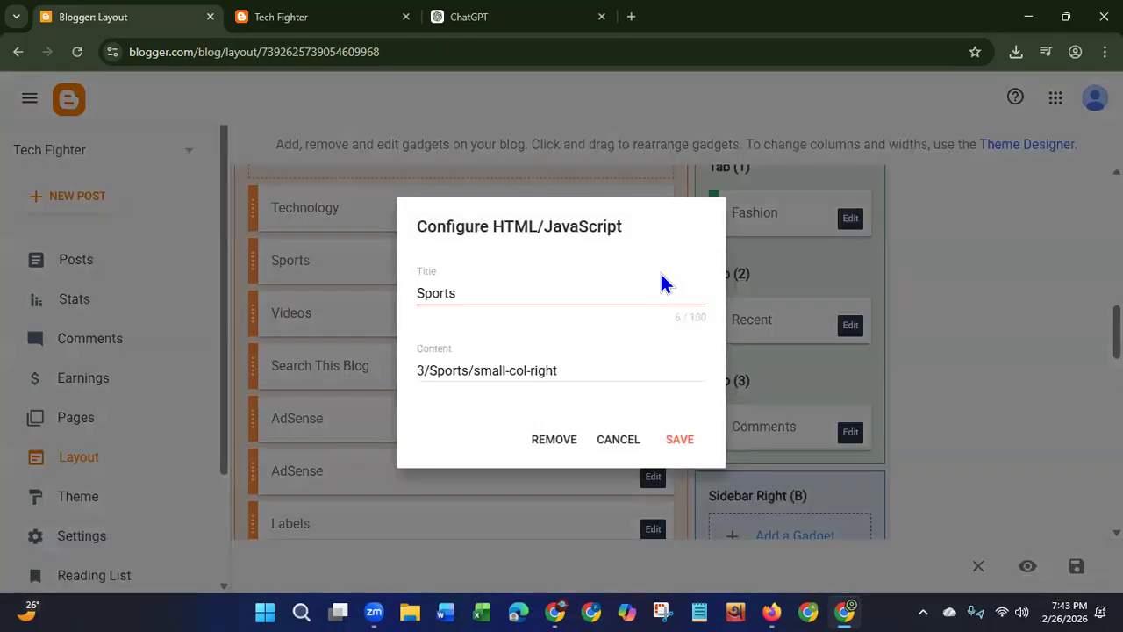
{"action": "left_click", "coordinate": [558, 441]}
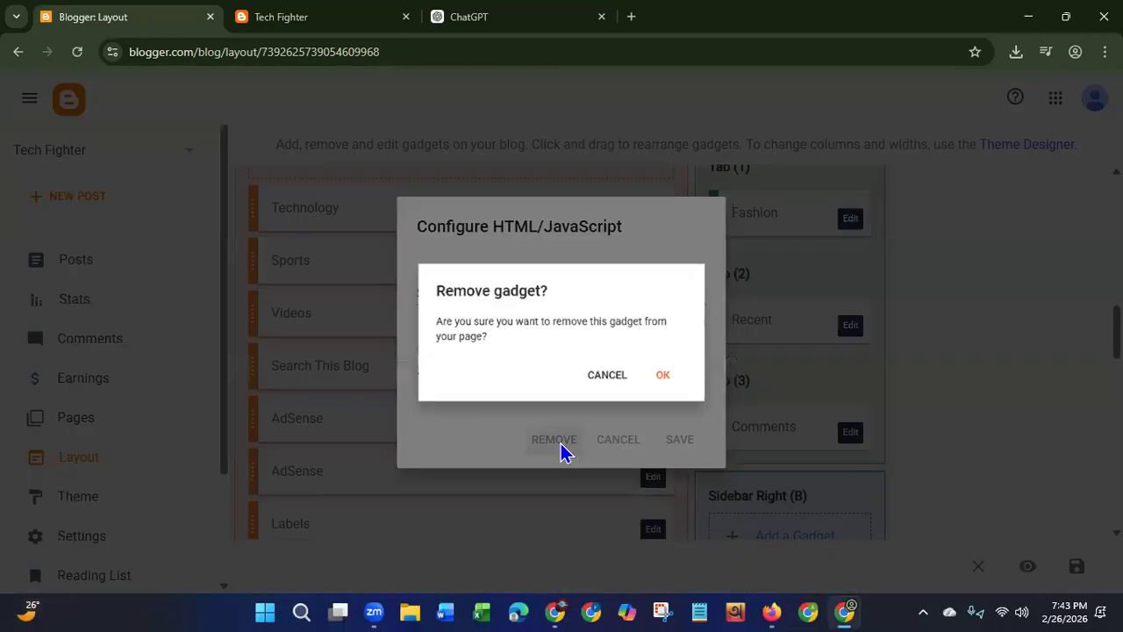
{"action": "left_click", "coordinate": [670, 379]}
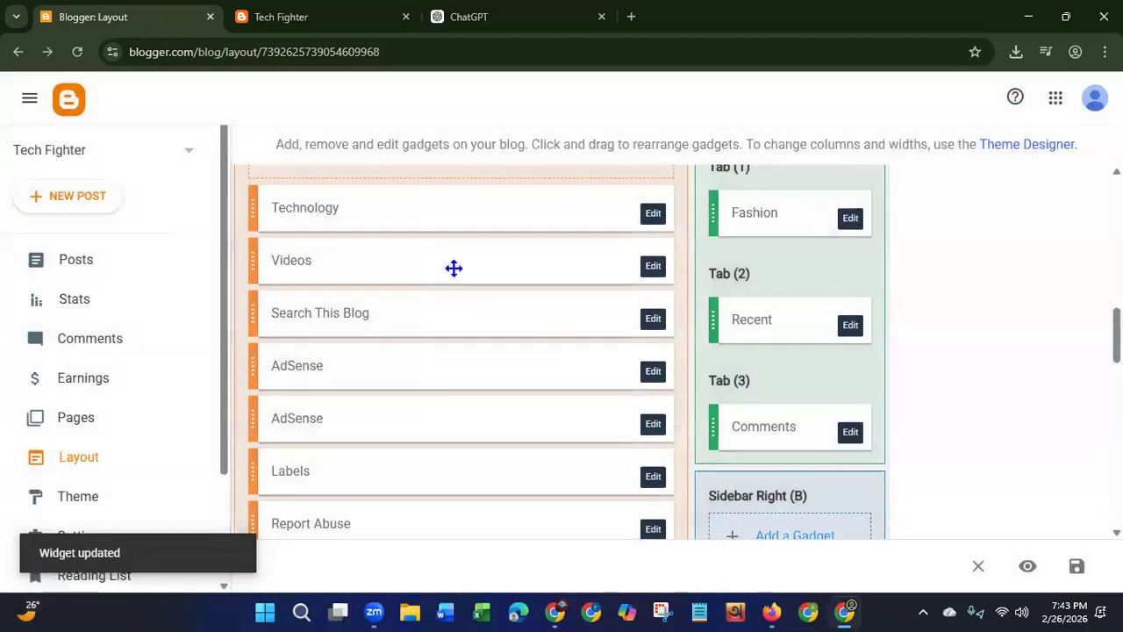
{"action": "left_click", "coordinate": [649, 376]}
{"action": "left_click", "coordinate": [612, 412]}
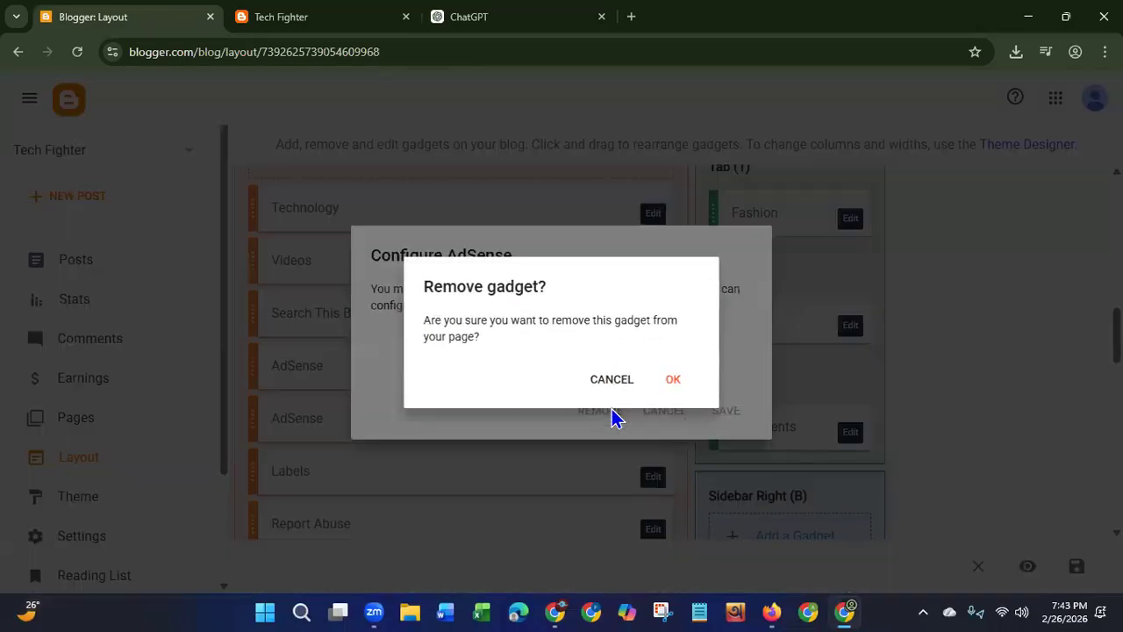
{"action": "left_click", "coordinate": [675, 385]}
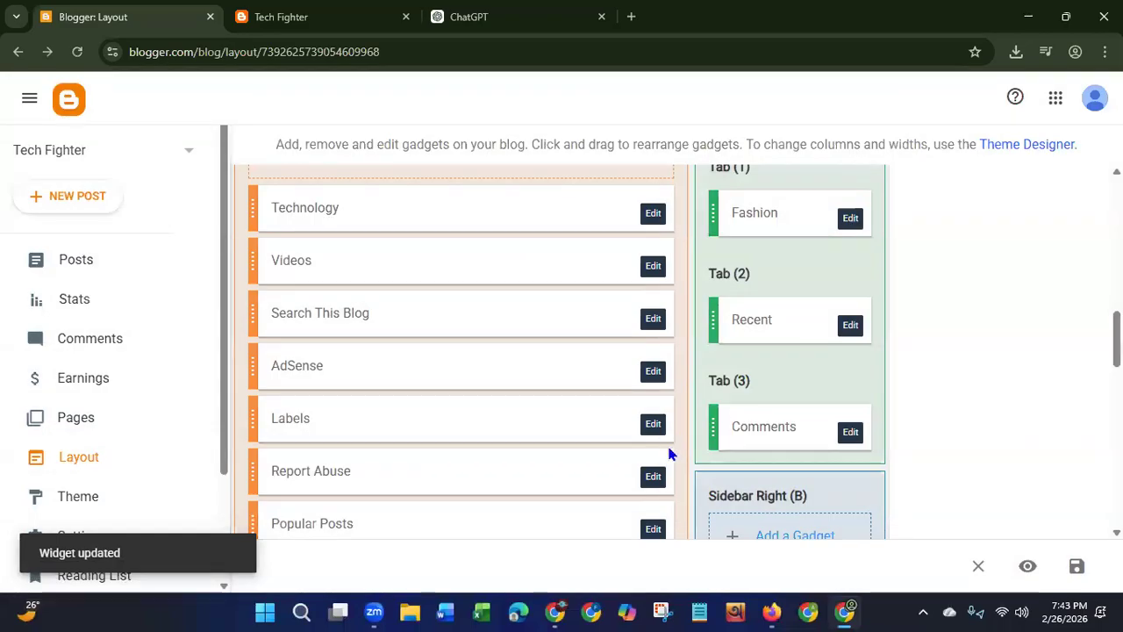
Step: Move the About Me gadget to the top of the Featured Widgets section, above Technology
{"action": "scroll", "coordinate": [668, 451], "scroll_direction": "down", "scroll_amount": 3}
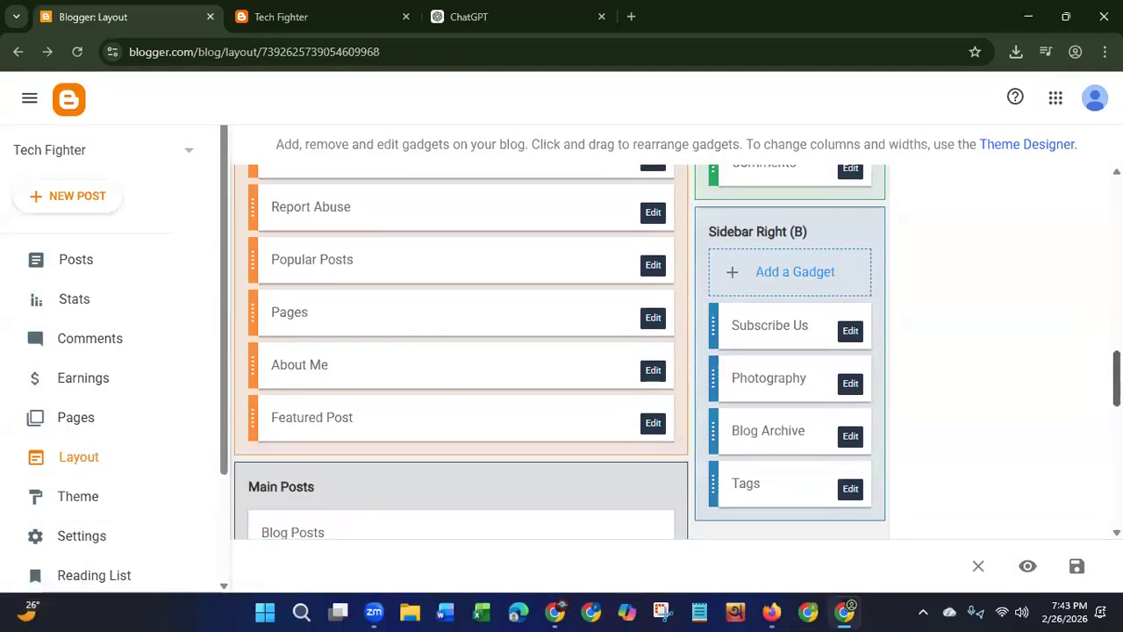
{"action": "scroll", "coordinate": [562, 351], "scroll_direction": "up", "scroll_amount": 4}
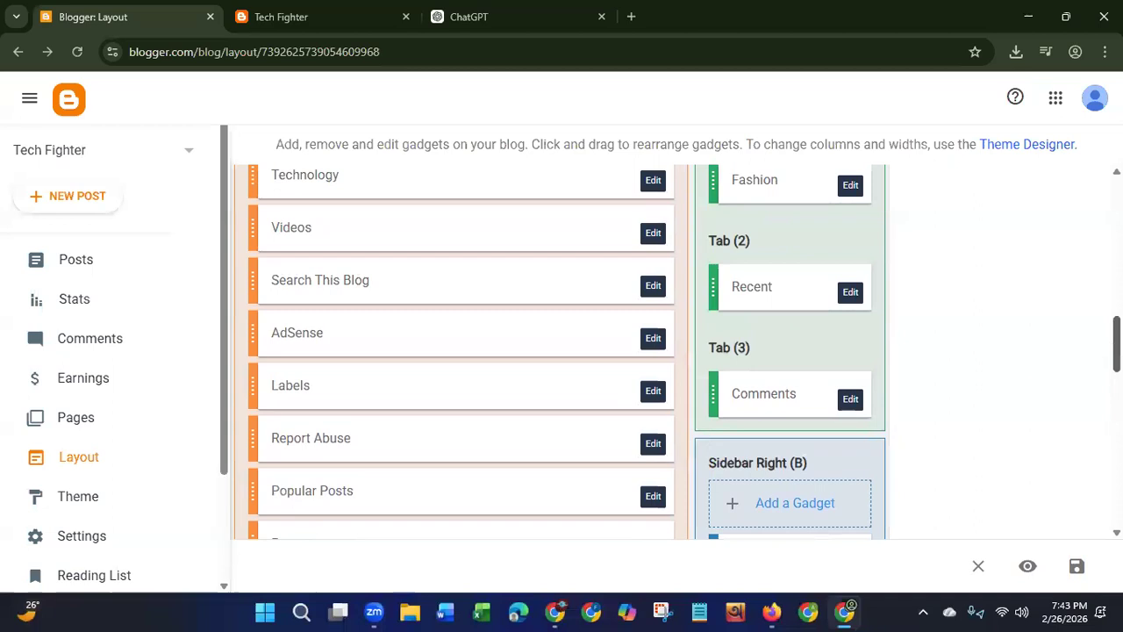
{"action": "scroll", "coordinate": [262, 264], "scroll_direction": "down", "scroll_amount": 1}
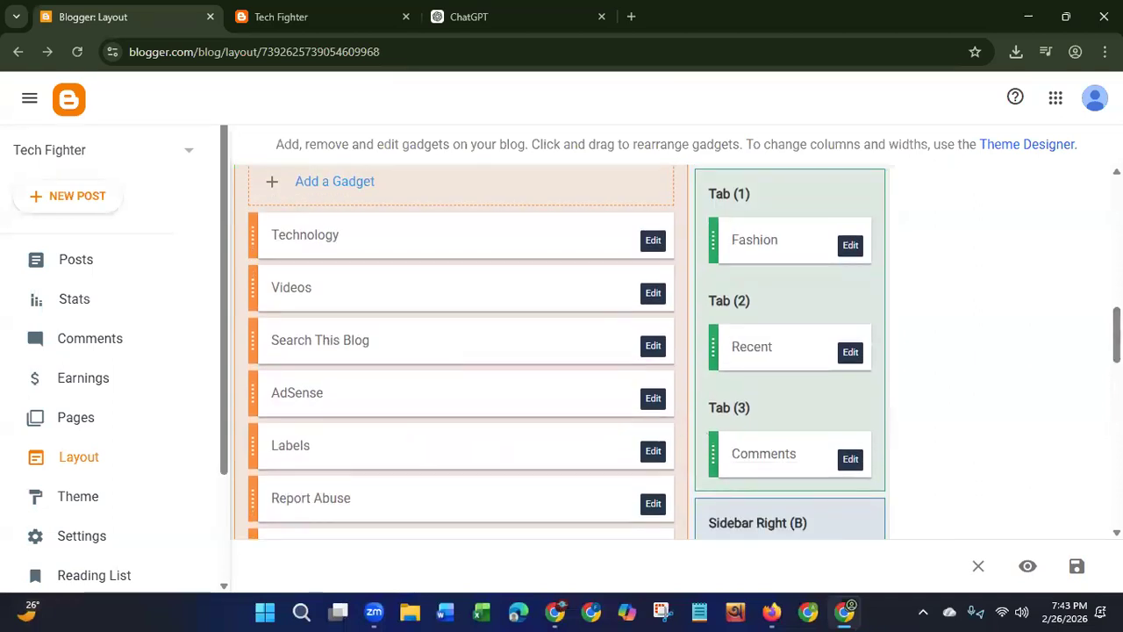
{"action": "scroll", "coordinate": [809, 424], "scroll_direction": "down", "scroll_amount": 3}
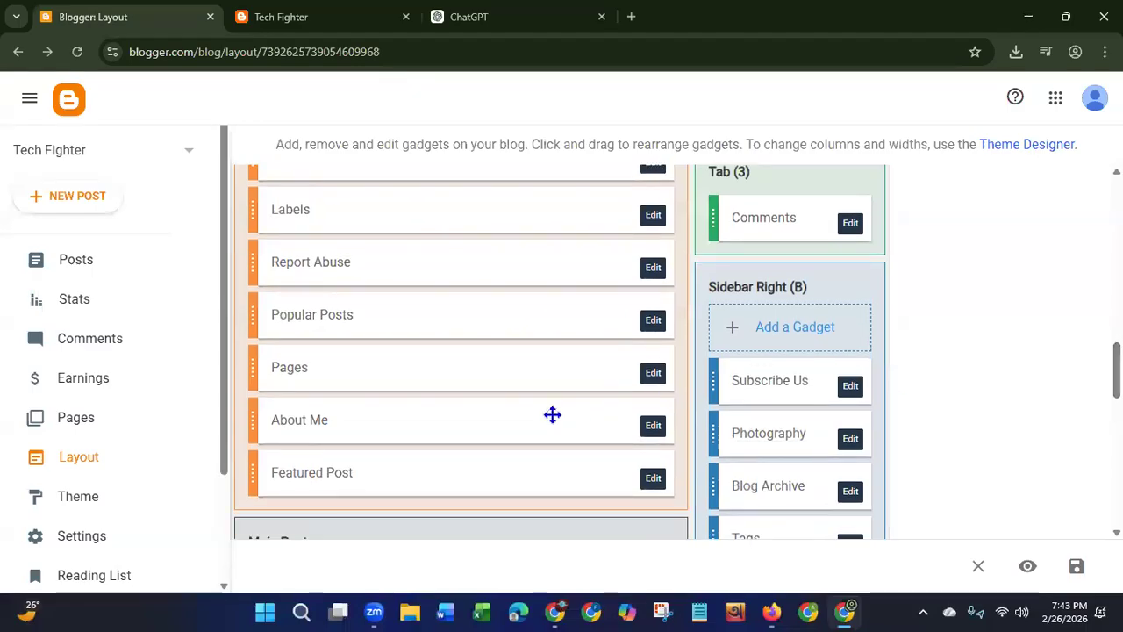
{"action": "left_click_drag", "start_coordinate": [502, 425], "coordinate": [516, 195]}
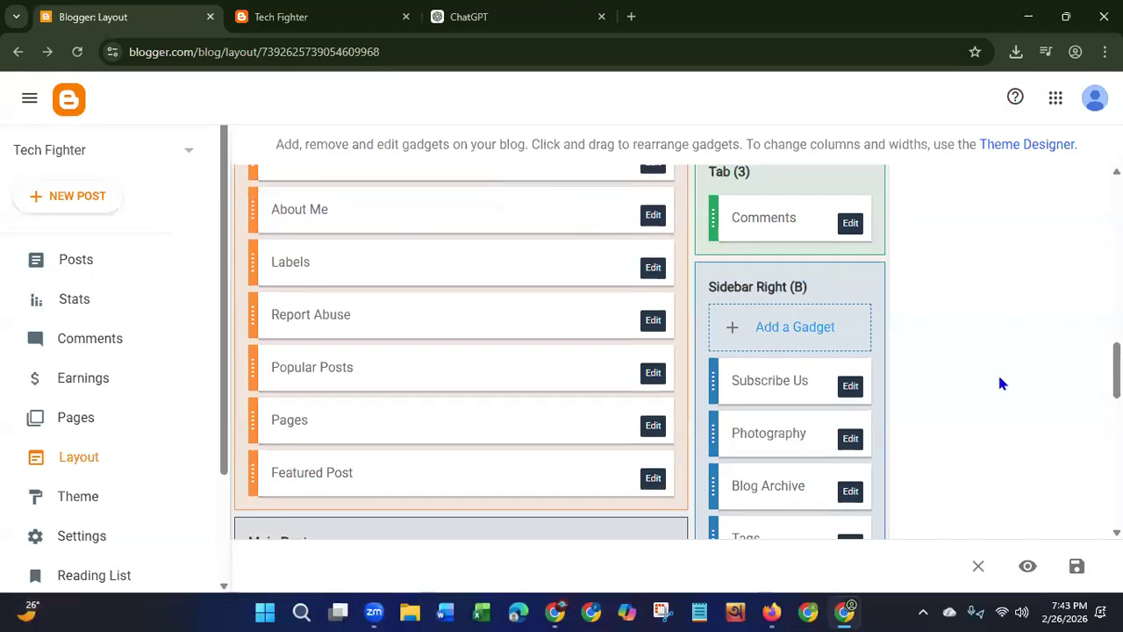
{"action": "left_click_drag", "start_coordinate": [1116, 368], "coordinate": [1116, 329]}
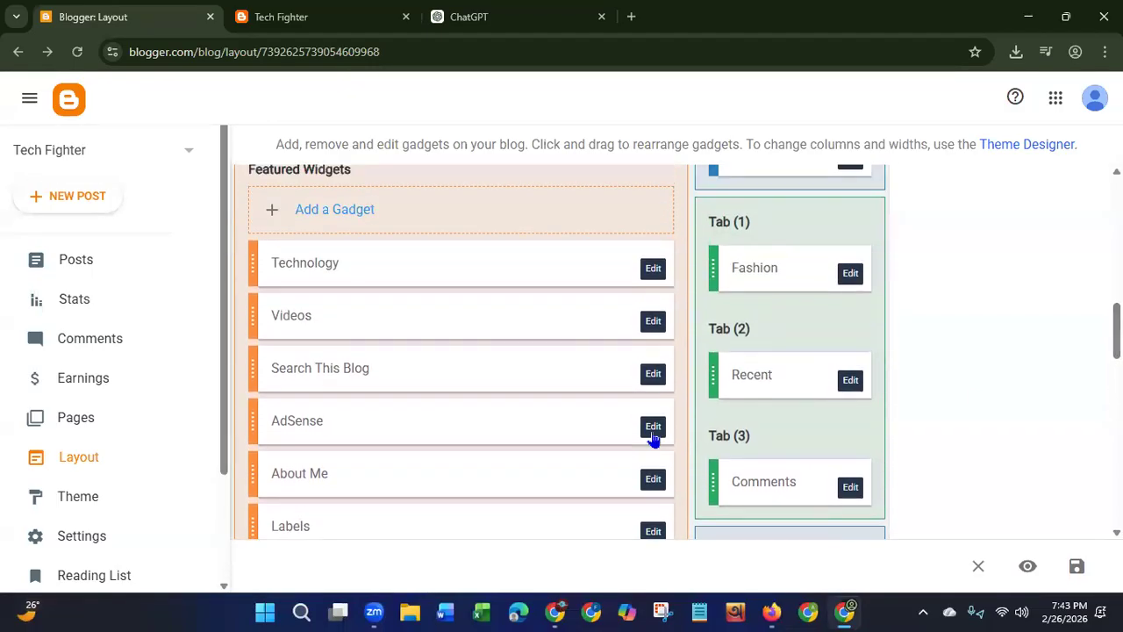
{"action": "left_click_drag", "start_coordinate": [345, 481], "coordinate": [341, 267]}
{"action": "left_click_drag", "start_coordinate": [328, 311], "coordinate": [327, 268]}
{"action": "left_click_drag", "start_coordinate": [325, 307], "coordinate": [318, 276]}
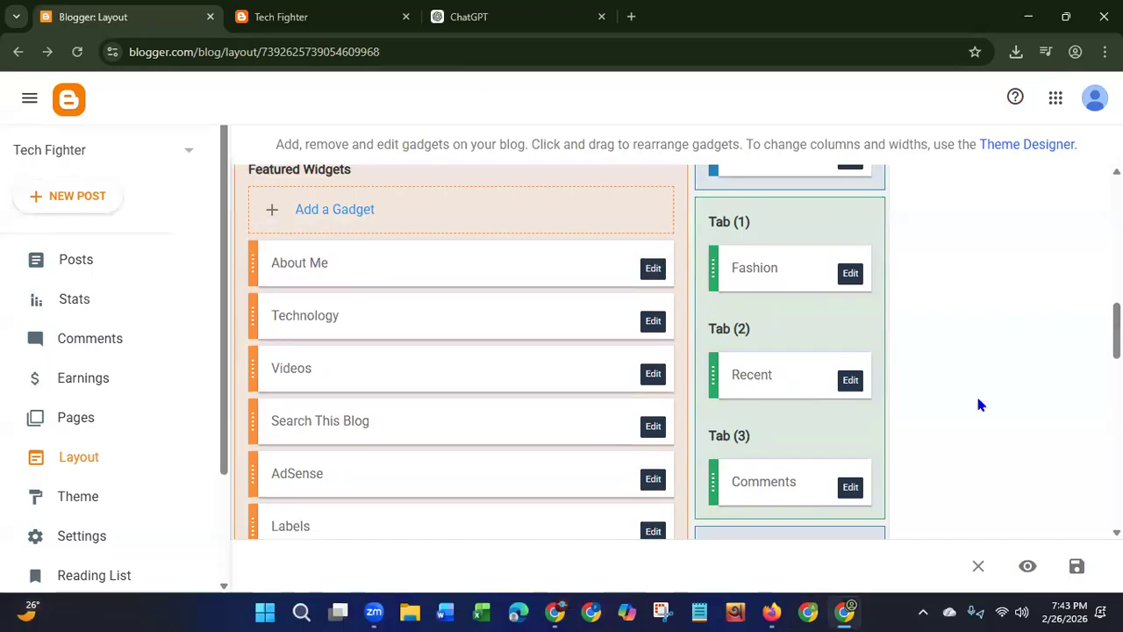
Step: Move the Featured Post gadget up to directly below About Me in the Featured Widgets section
{"action": "scroll", "coordinate": [622, 330], "scroll_direction": "down", "scroll_amount": 4}
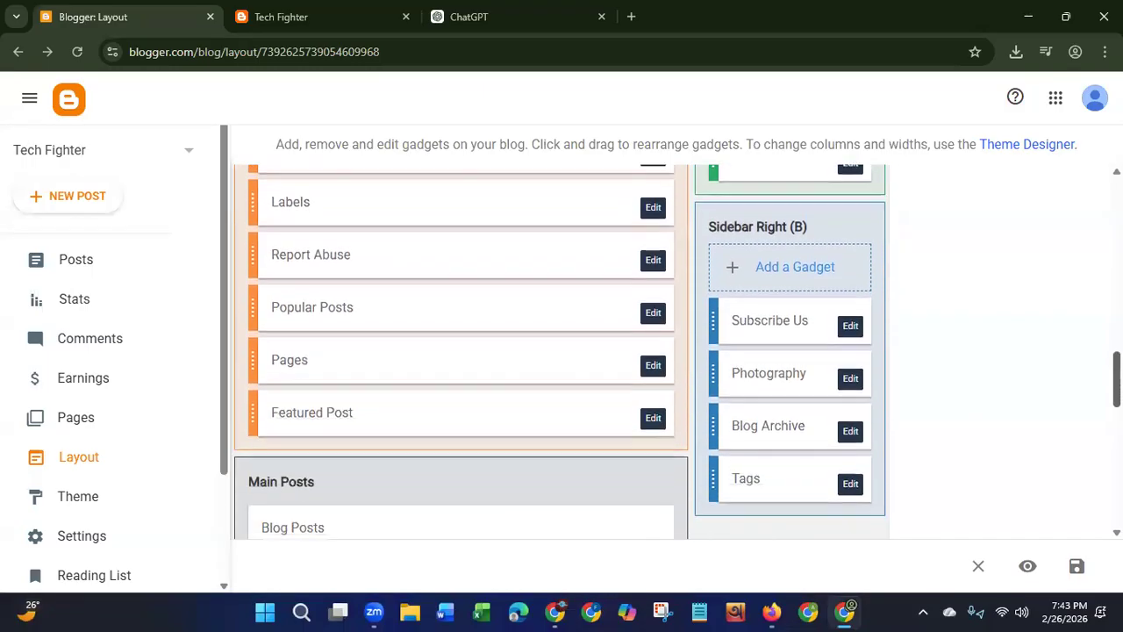
{"action": "left_click_drag", "start_coordinate": [373, 403], "coordinate": [371, 247]}
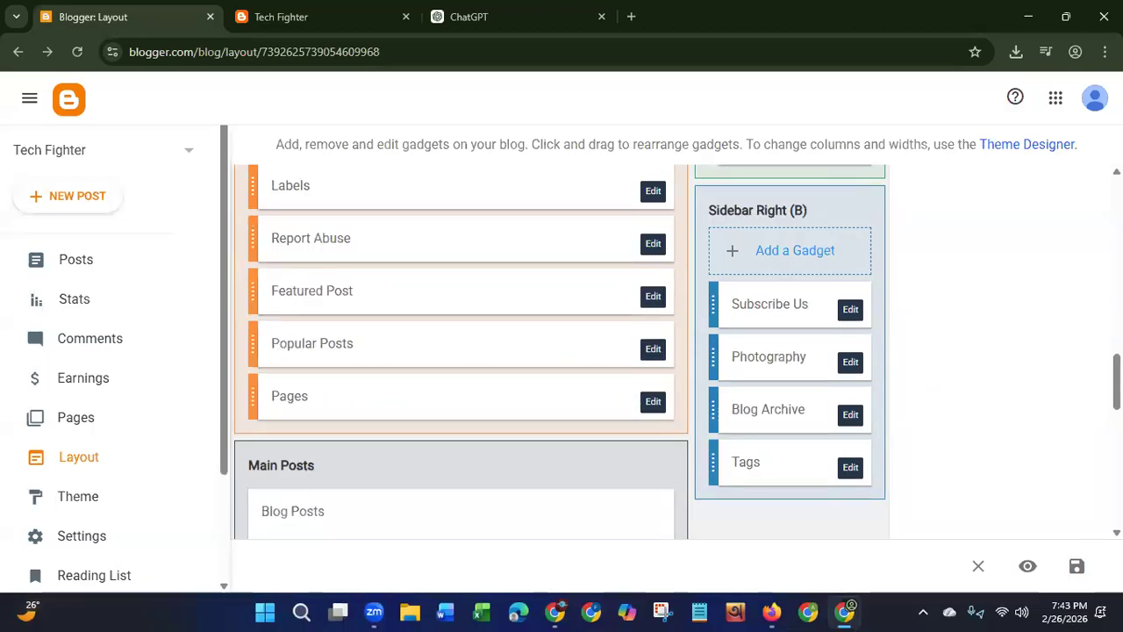
{"action": "scroll", "coordinate": [1054, 374], "scroll_direction": "up", "scroll_amount": 3}
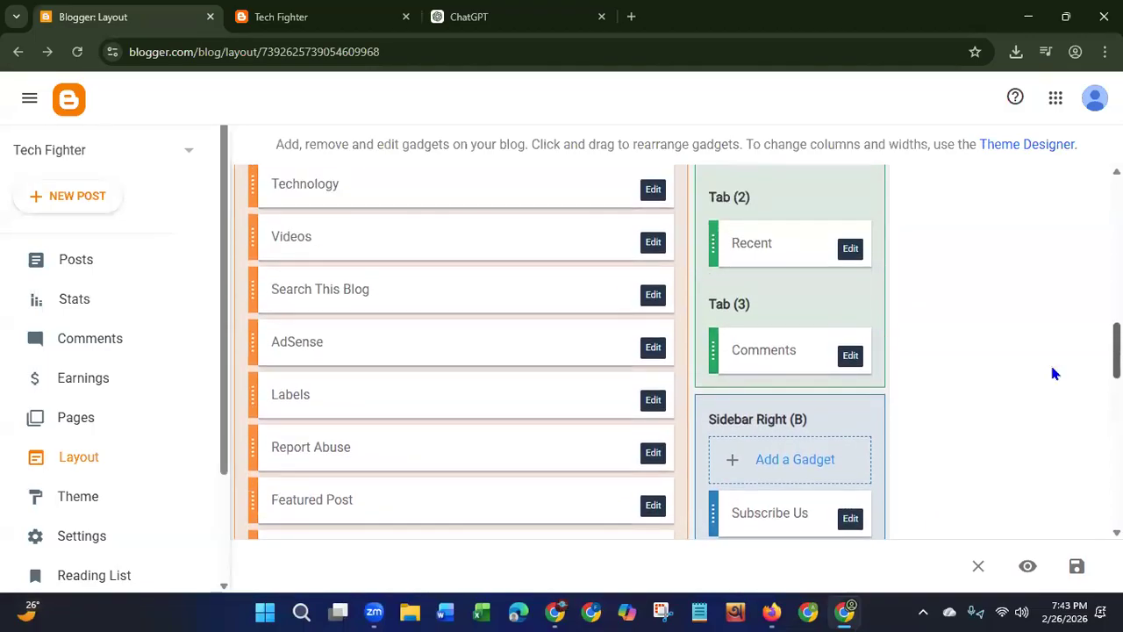
{"action": "left_click_drag", "start_coordinate": [378, 514], "coordinate": [376, 196]}
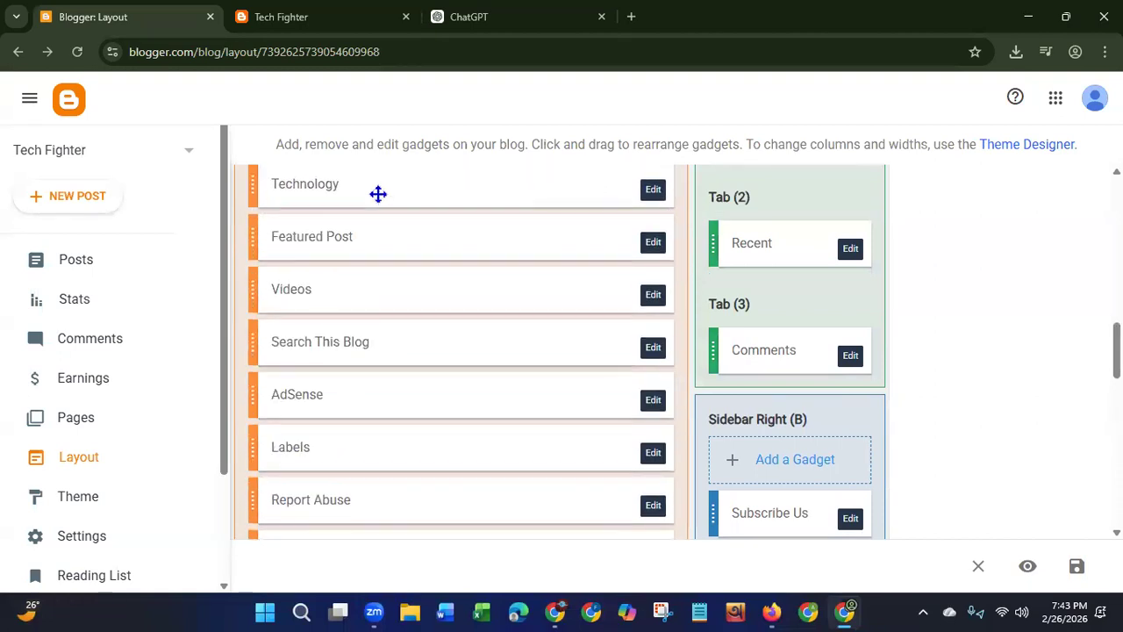
{"action": "scroll", "coordinate": [965, 336], "scroll_direction": "up", "scroll_amount": 2}
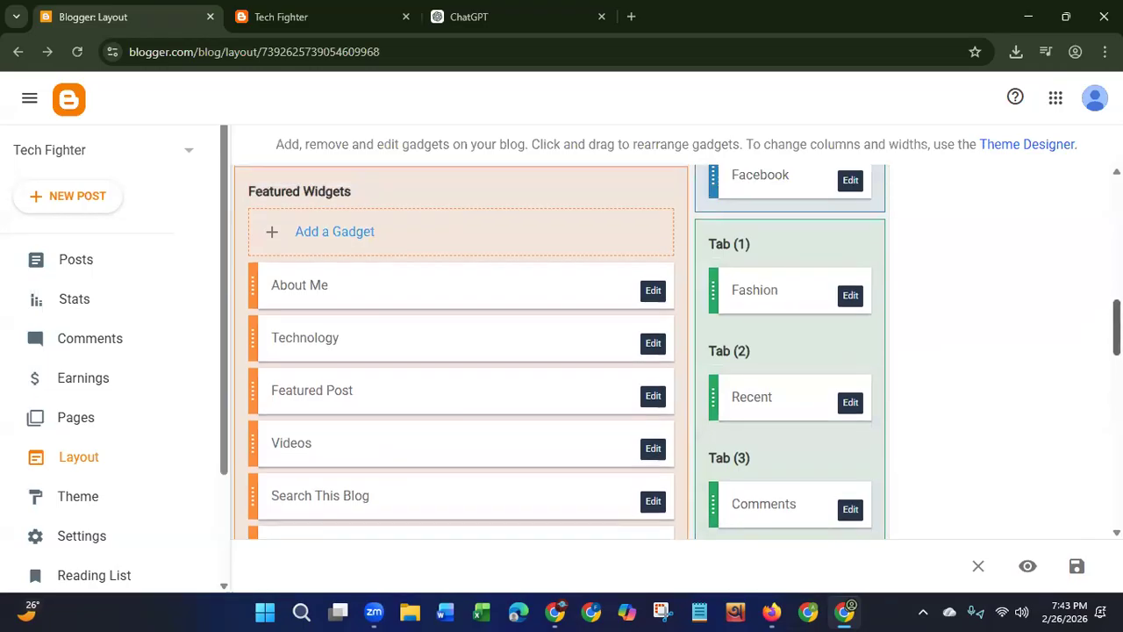
{"action": "left_click_drag", "start_coordinate": [461, 393], "coordinate": [456, 333]}
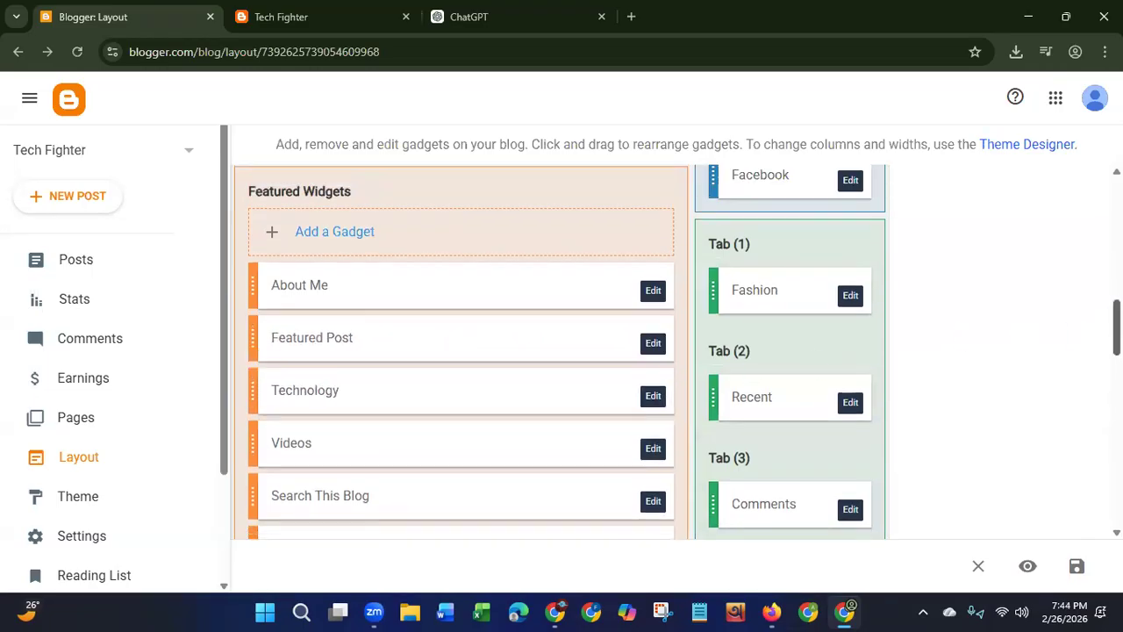
Step: In Featured Widgets, move Popular Posts directly below Featured Post, and Pages between Videos and Search This Blog
{"action": "scroll", "coordinate": [1096, 415], "scroll_direction": "down", "scroll_amount": 4}
{"action": "scroll", "coordinate": [667, 351], "scroll_direction": "down", "scroll_amount": 1}
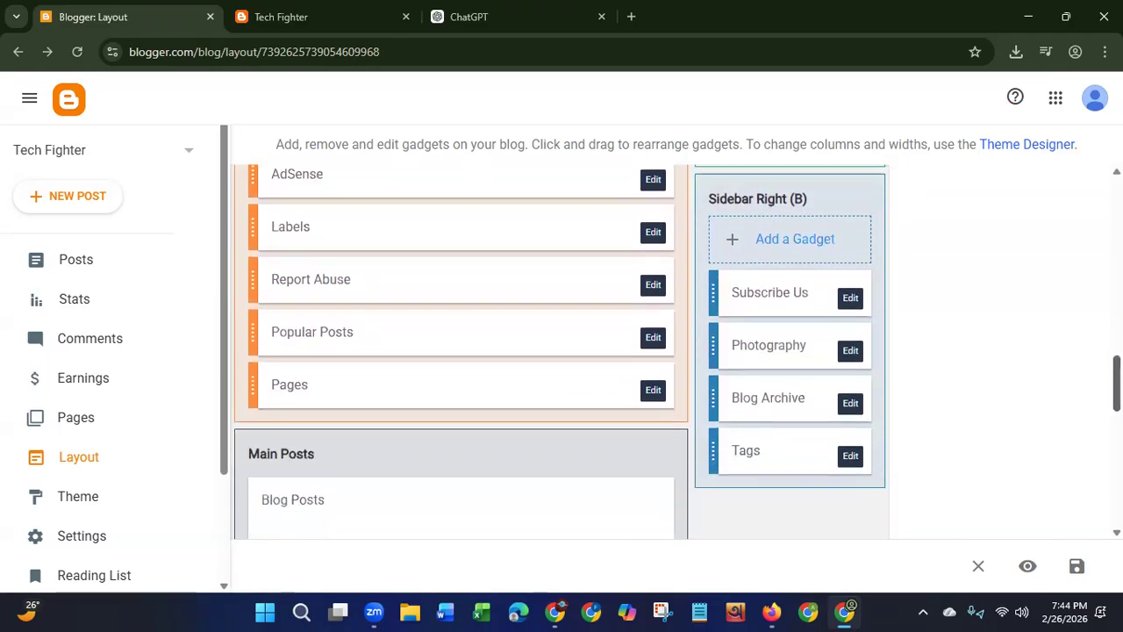
{"action": "left_click_drag", "start_coordinate": [413, 343], "coordinate": [416, 184]}
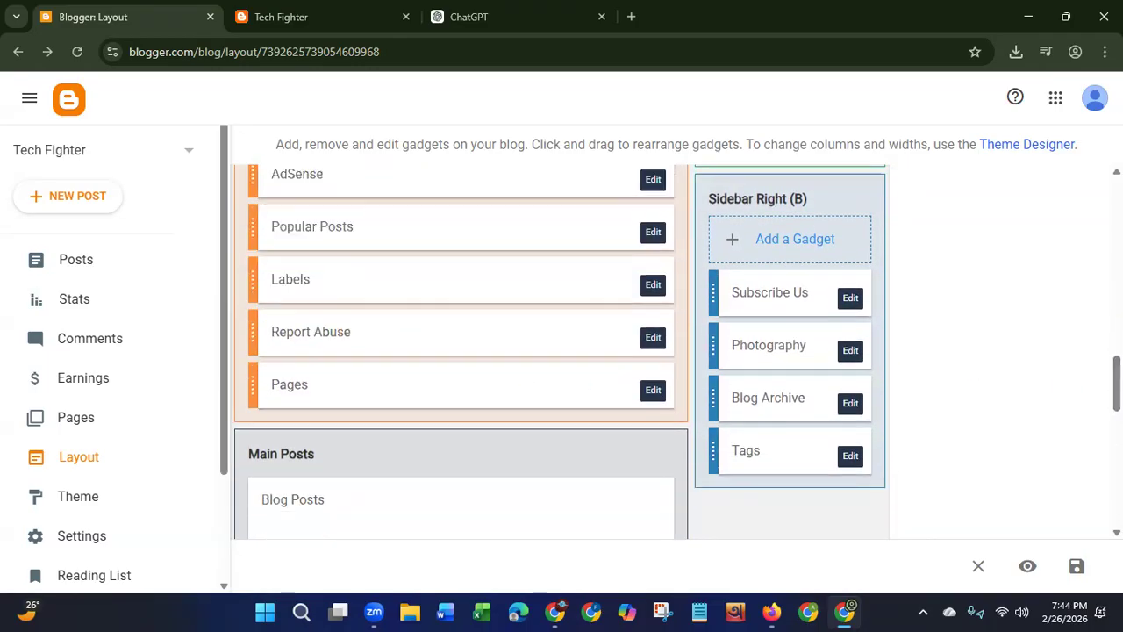
{"action": "scroll", "coordinate": [588, 499], "scroll_direction": "up", "scroll_amount": 4}
{"action": "left_click_drag", "start_coordinate": [461, 492], "coordinate": [455, 287]}
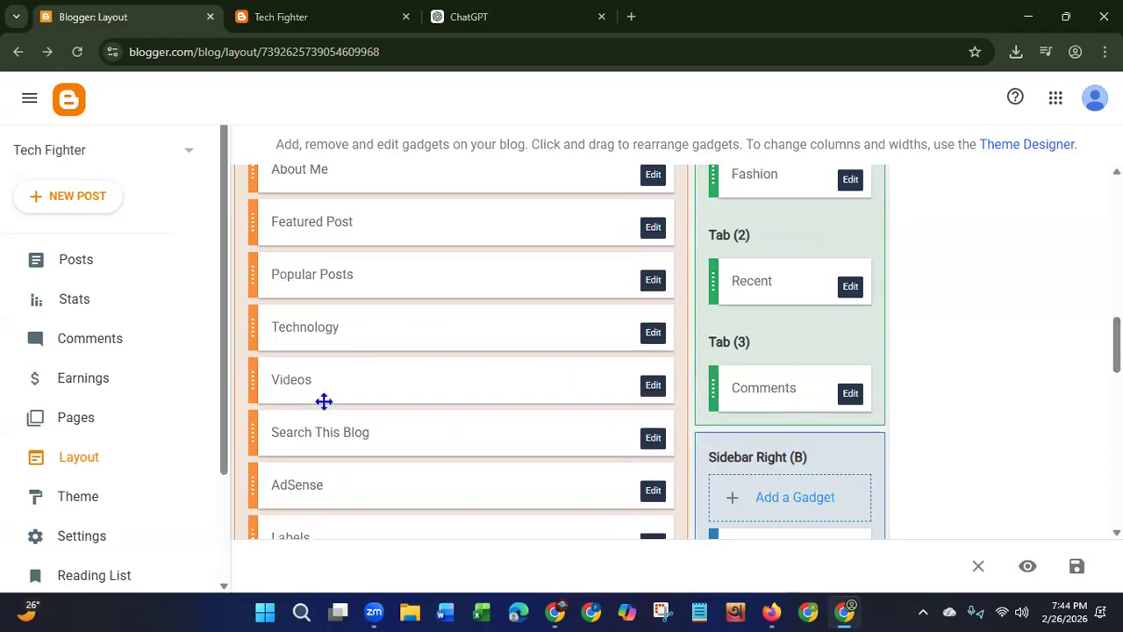
{"action": "scroll", "coordinate": [561, 350], "scroll_direction": "down", "scroll_amount": 3}
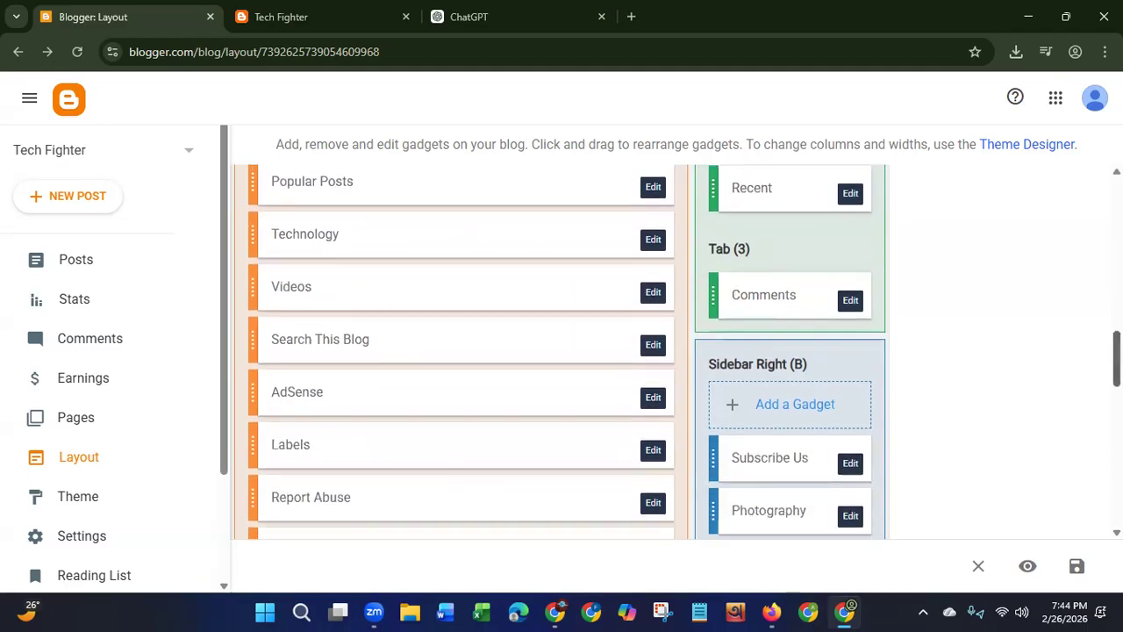
{"action": "left_click_drag", "start_coordinate": [325, 414], "coordinate": [323, 200]}
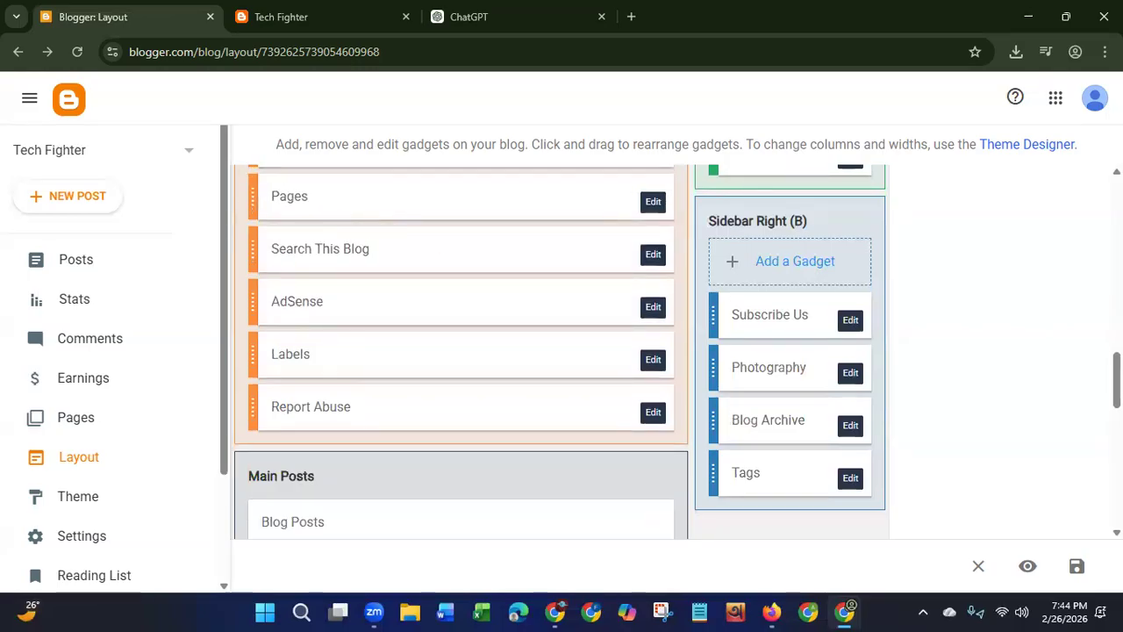
Step: Remove the Fashion gadget from Tab (1) and the Facebook gadget from Sidebar Right (a)
{"action": "scroll", "coordinate": [588, 399], "scroll_direction": "up", "scroll_amount": 2}
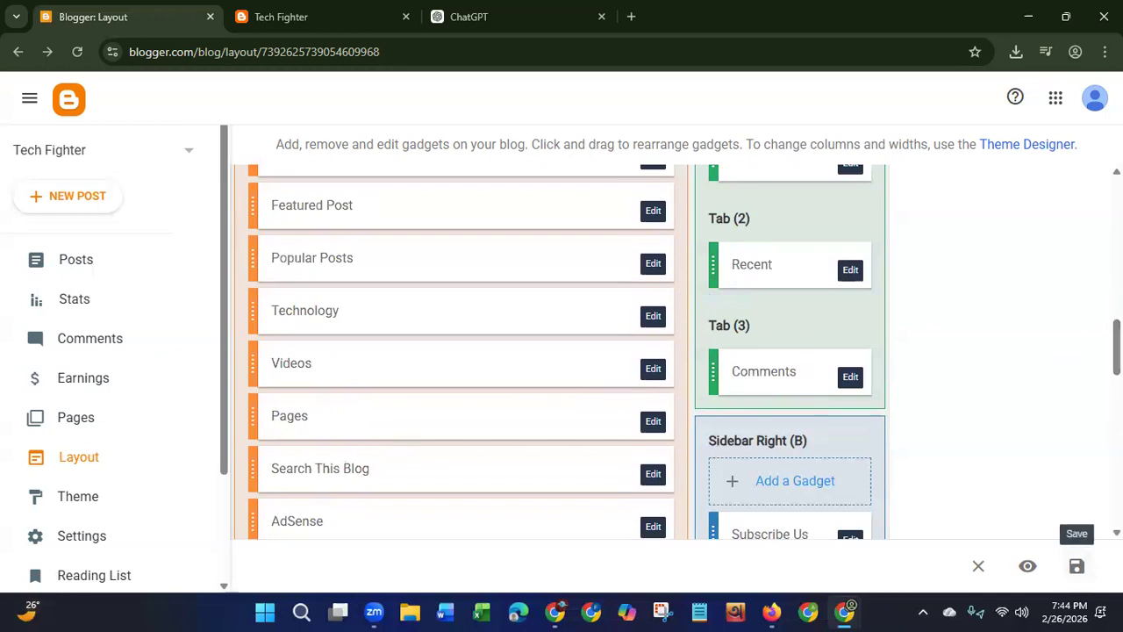
{"action": "scroll", "coordinate": [881, 387], "scroll_direction": "up", "scroll_amount": 3}
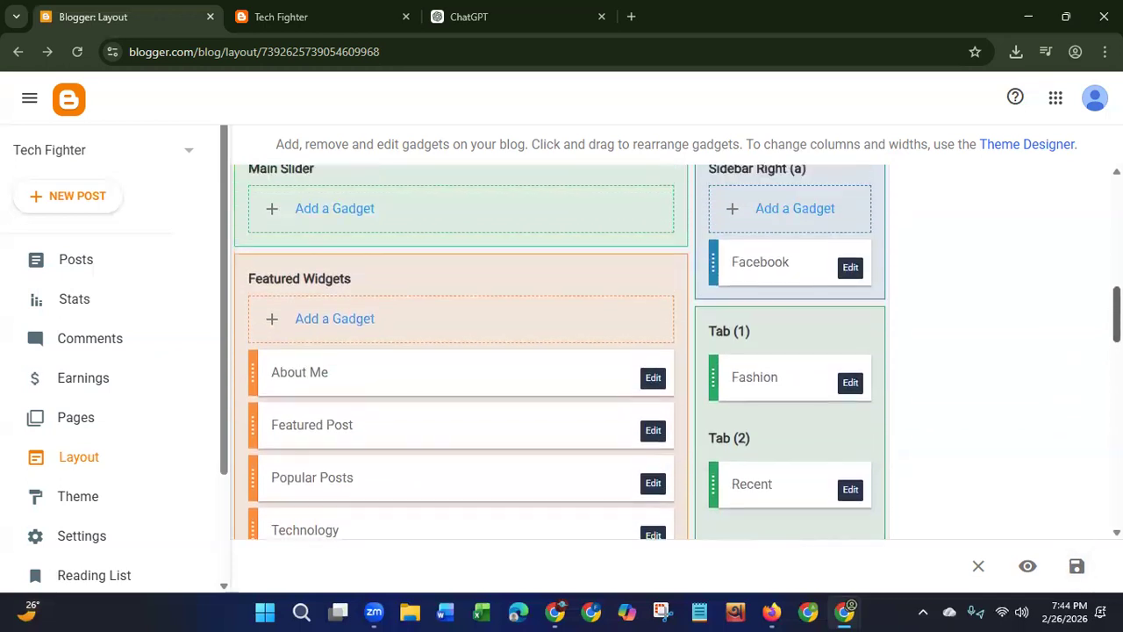
{"action": "left_click", "coordinate": [852, 384]}
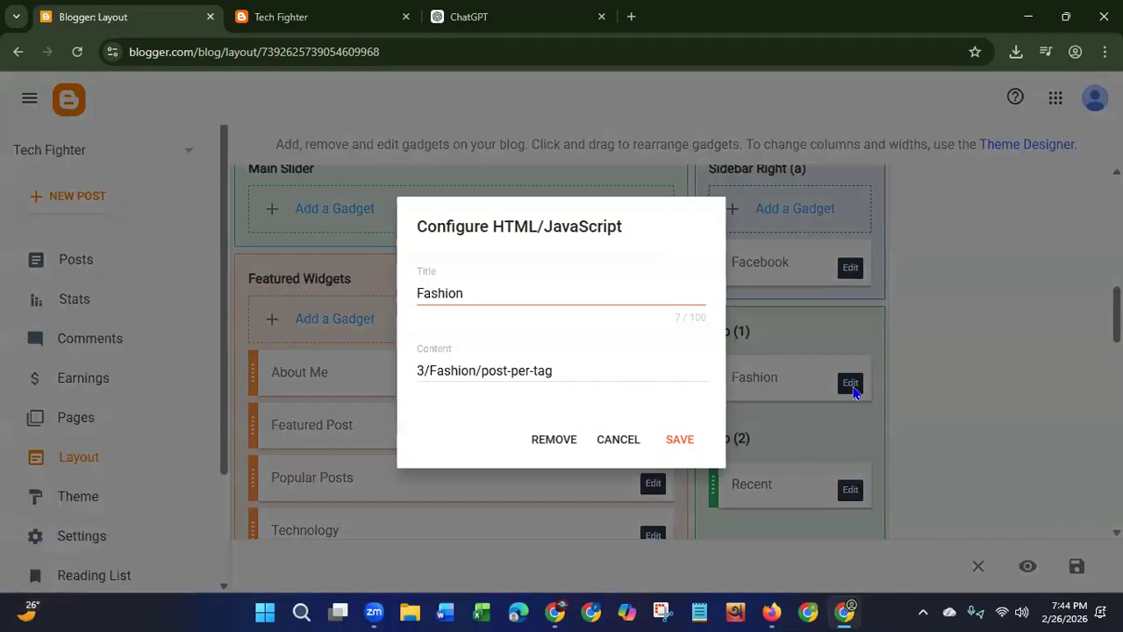
{"action": "left_click", "coordinate": [562, 441]}
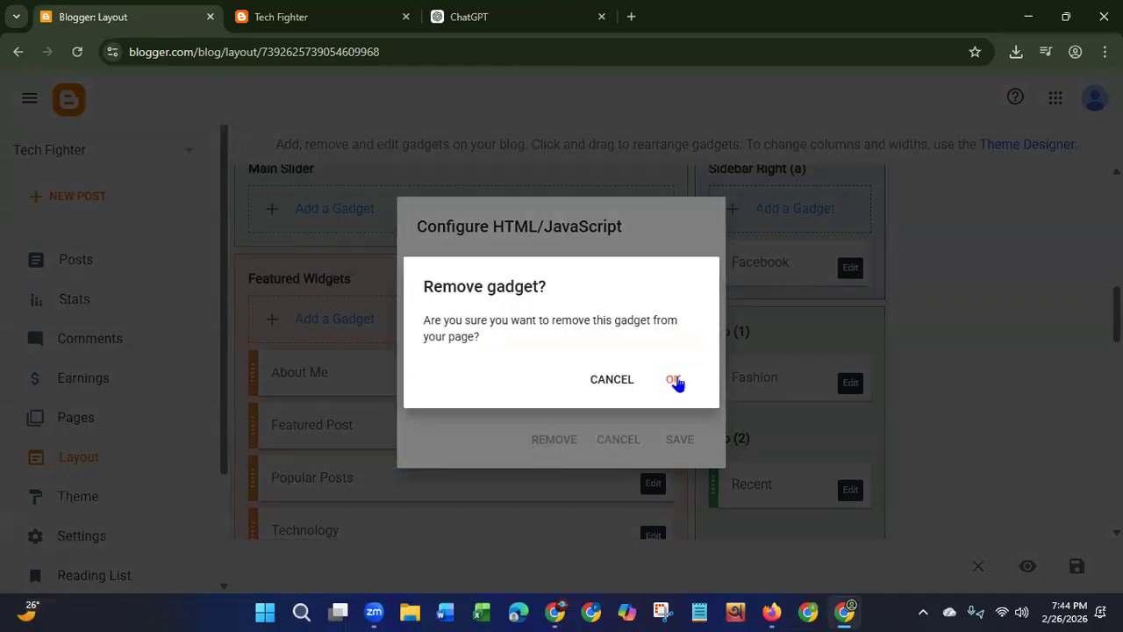
{"action": "left_click", "coordinate": [673, 379]}
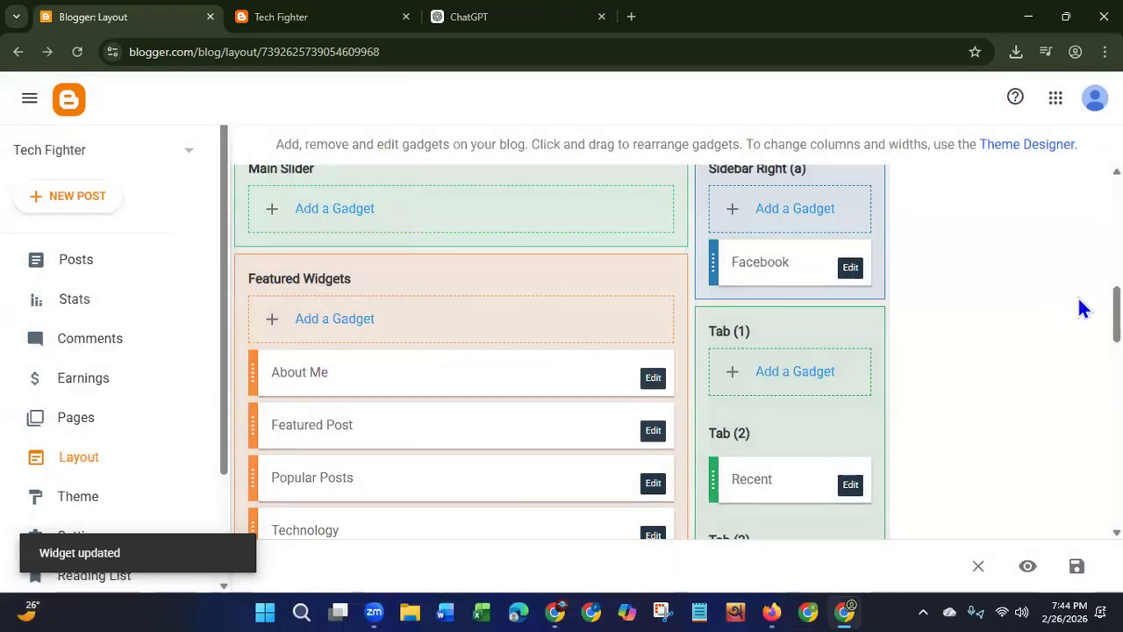
{"action": "left_click", "coordinate": [849, 272]}
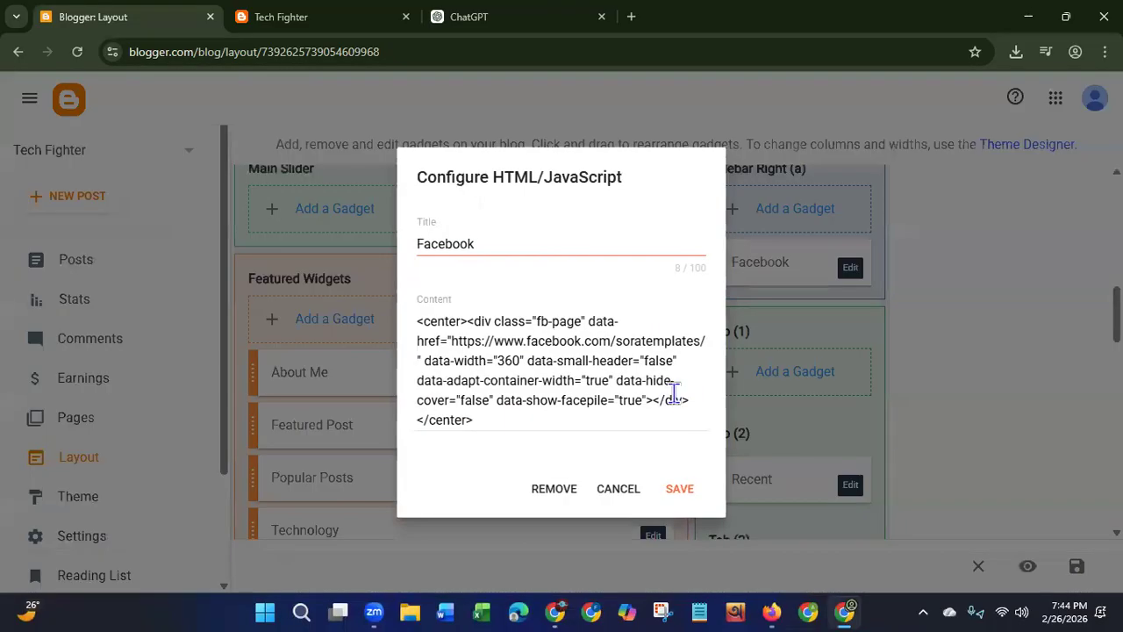
{"action": "left_click", "coordinate": [552, 489]}
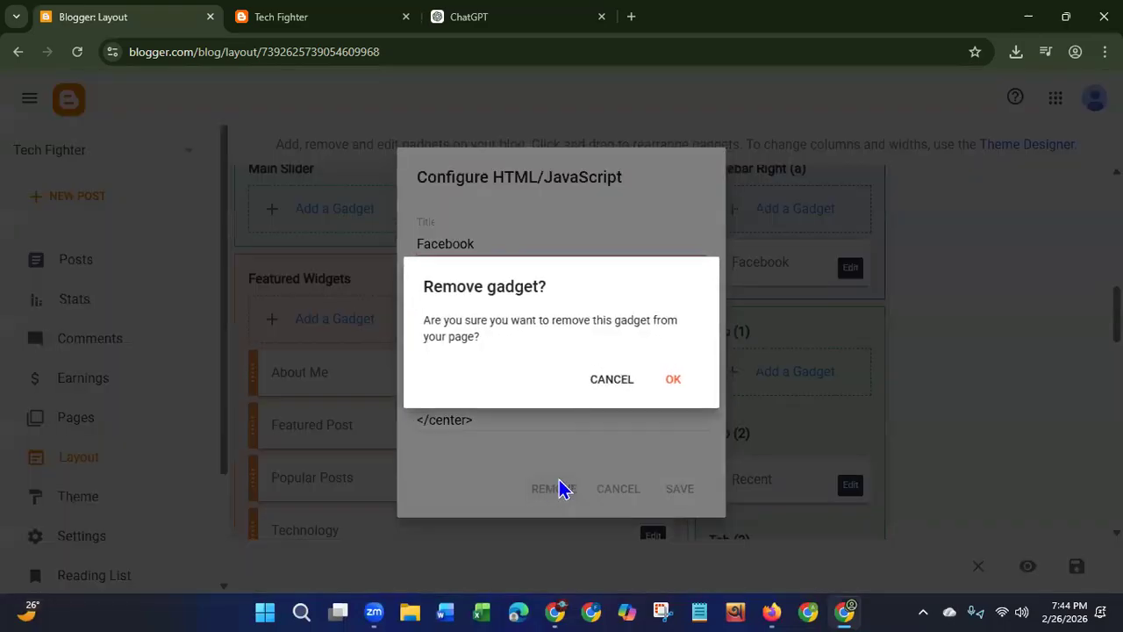
{"action": "left_click", "coordinate": [674, 379]}
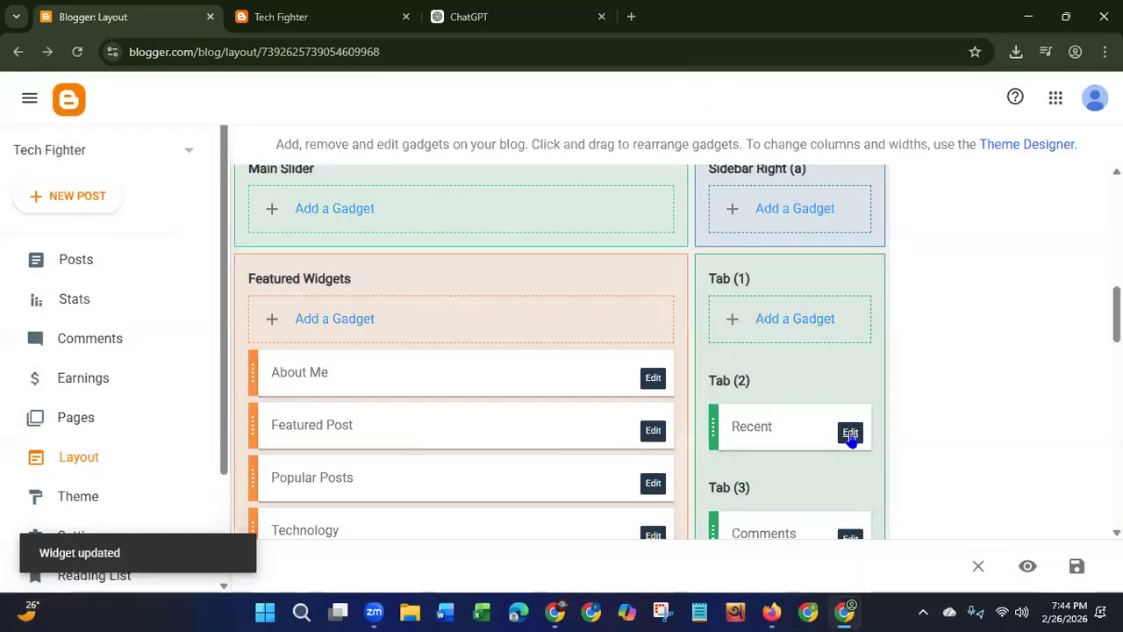
Step: Remove the Recent gadget from the Tab (2) section of the layout
{"action": "left_click", "coordinate": [850, 432]}
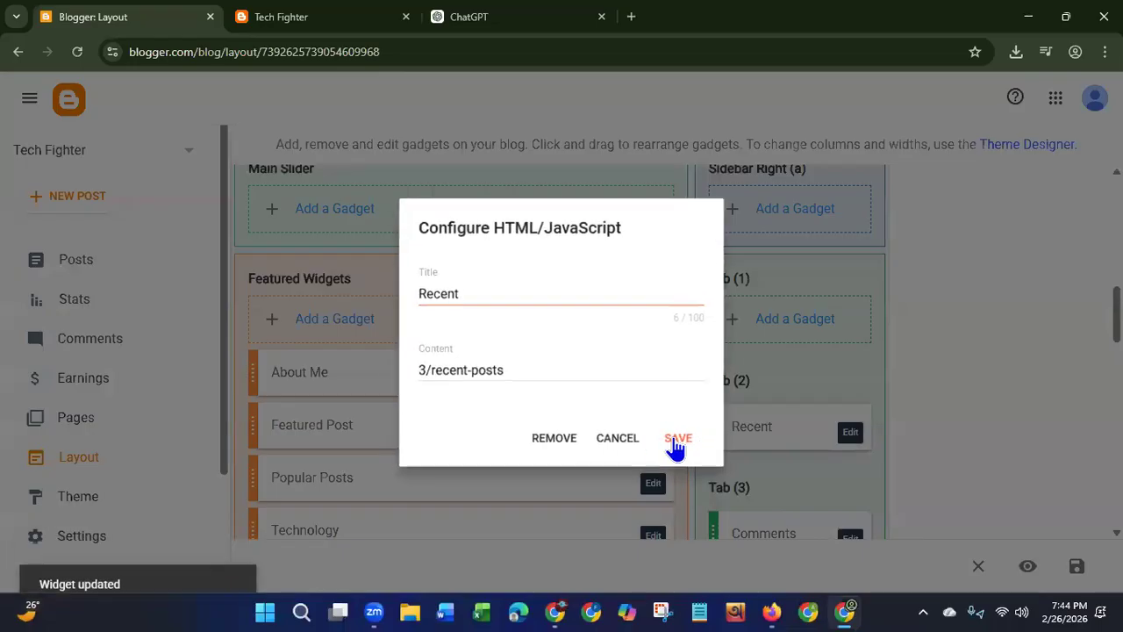
{"action": "left_click", "coordinate": [566, 438]}
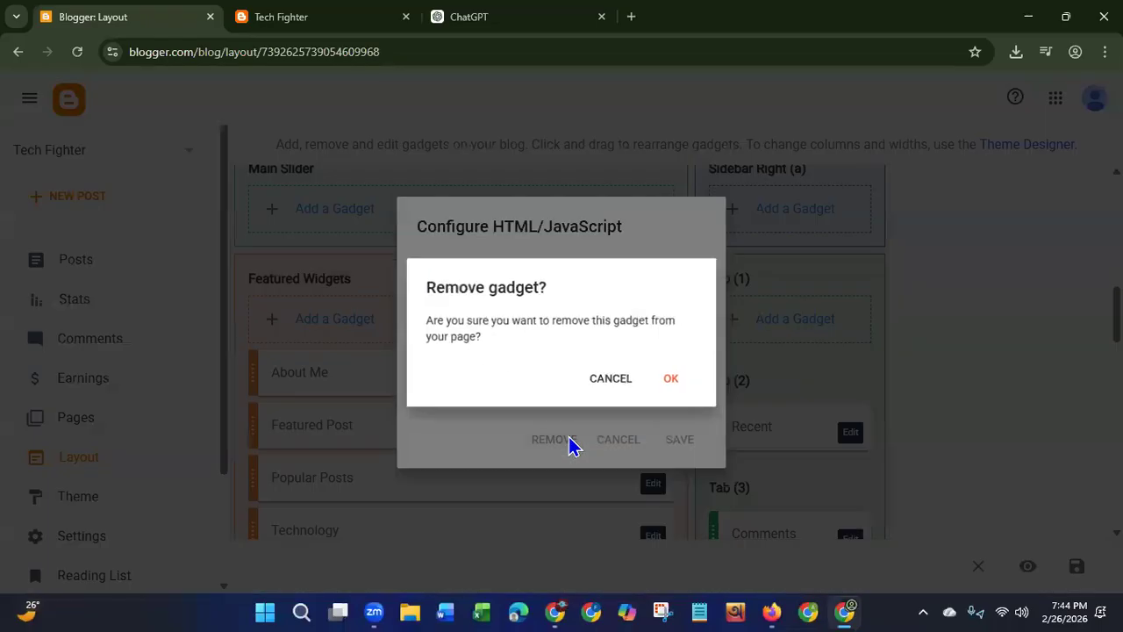
{"action": "left_click", "coordinate": [671, 380]}
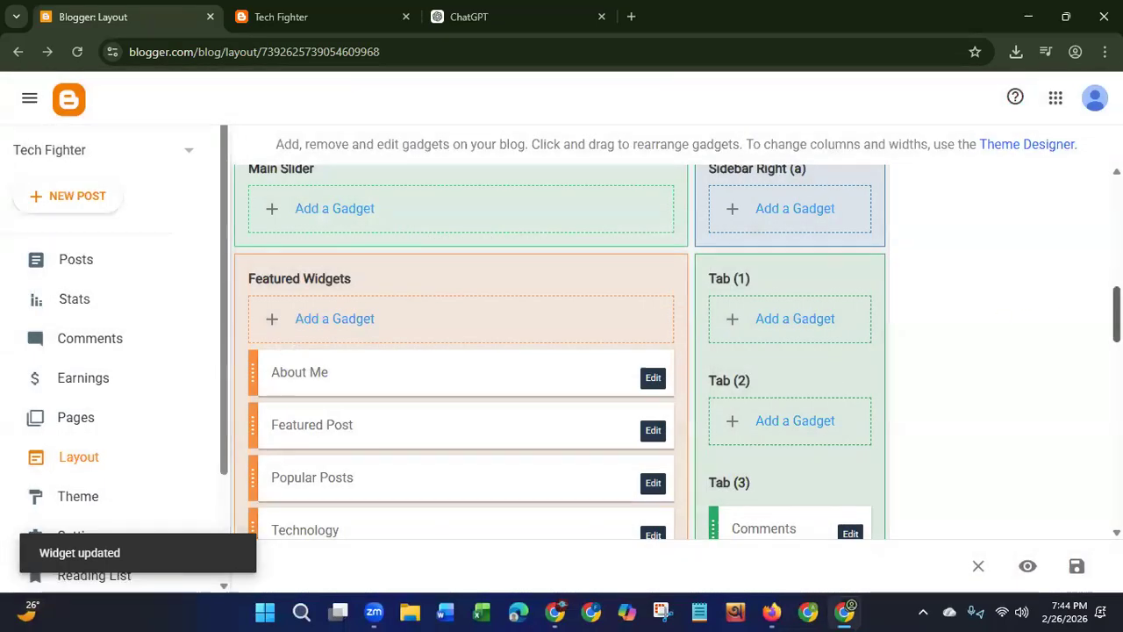
Step: Remove the Subscribe Us and Photography gadgets from the Sidebar Right (B) section
{"action": "scroll", "coordinate": [1116, 316], "scroll_direction": "down", "scroll_amount": 5}
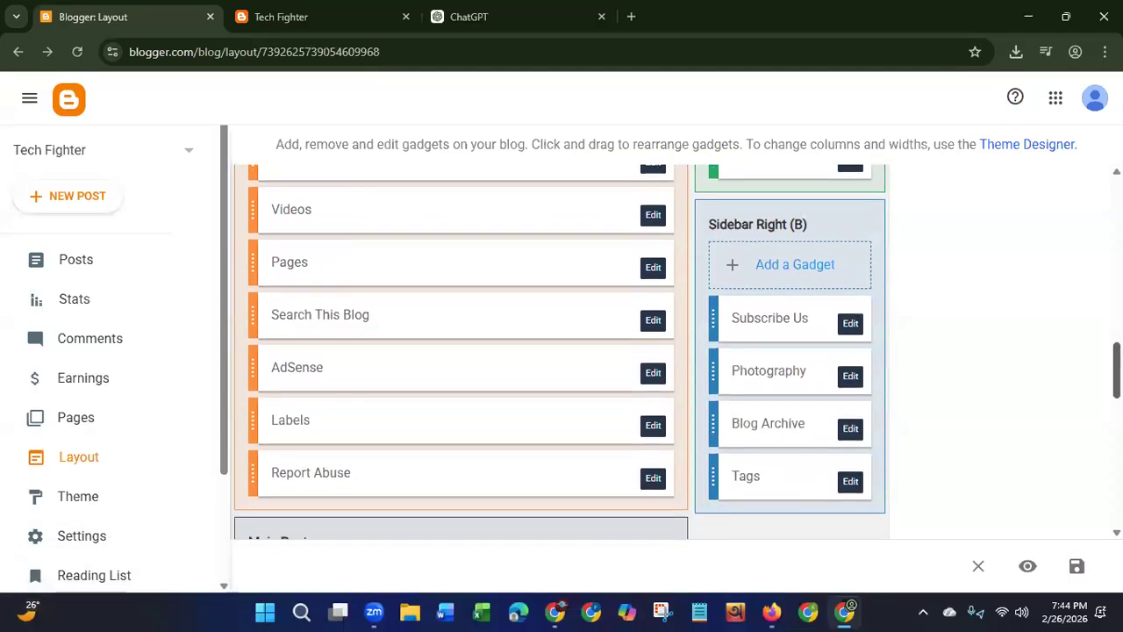
{"action": "left_click", "coordinate": [850, 281]}
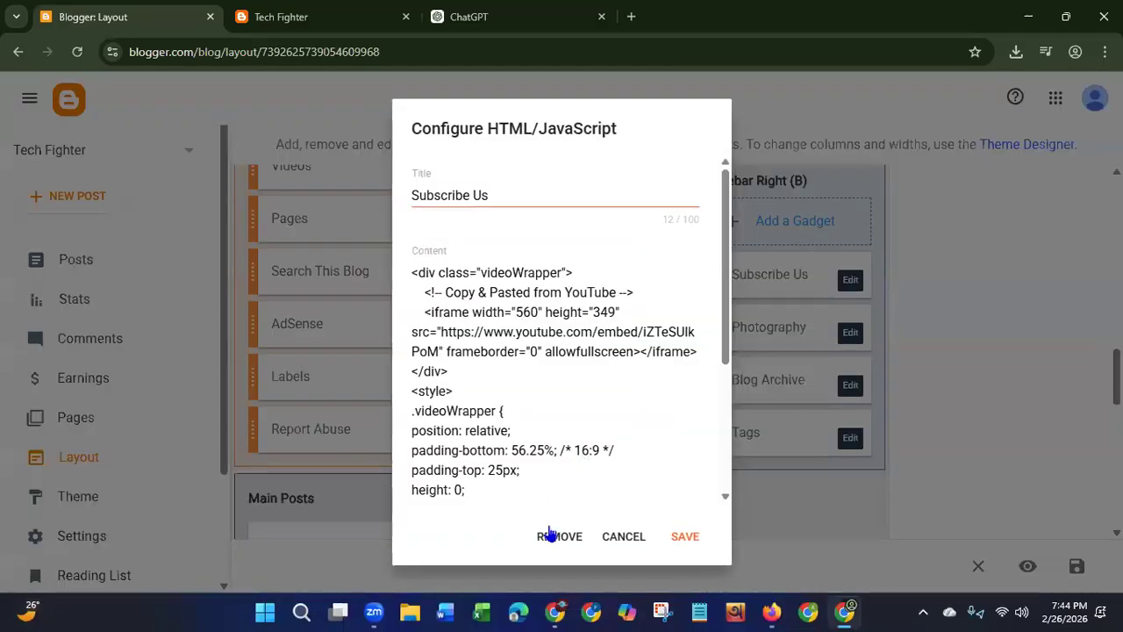
{"action": "left_click", "coordinate": [562, 536]}
{"action": "left_click", "coordinate": [672, 380]}
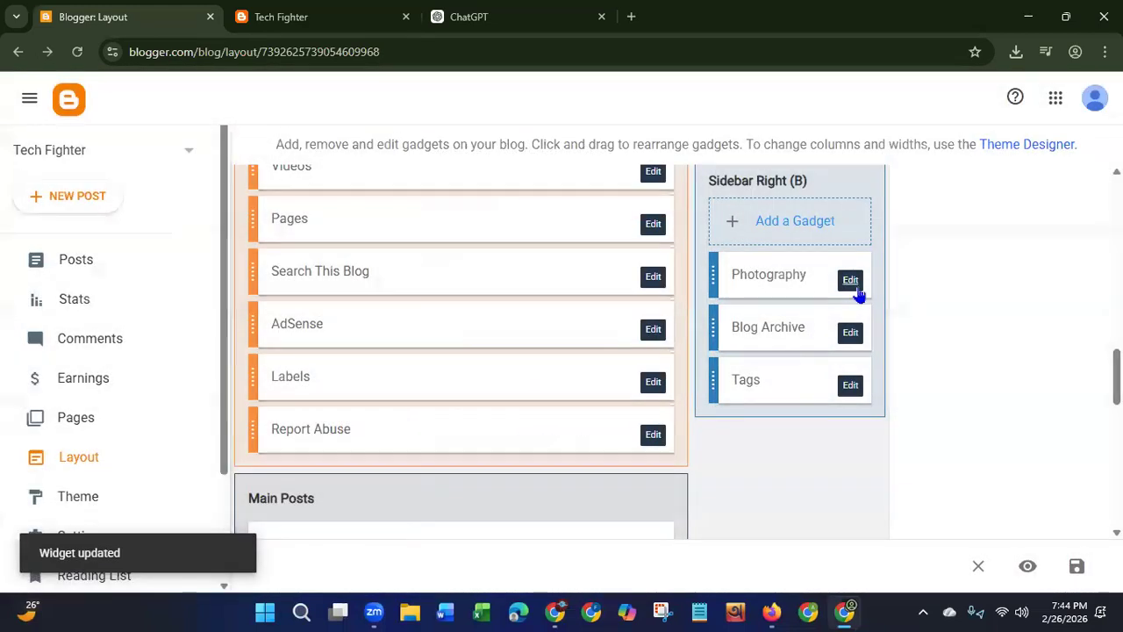
{"action": "left_click", "coordinate": [853, 282]}
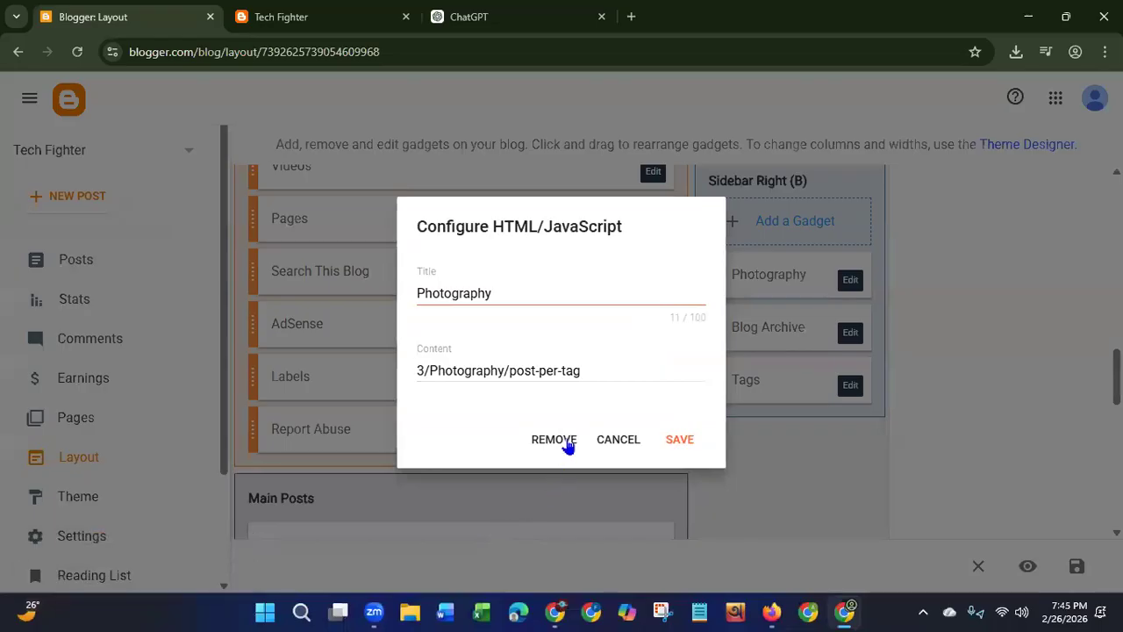
{"action": "left_click", "coordinate": [562, 439]}
{"action": "left_click", "coordinate": [675, 379]}
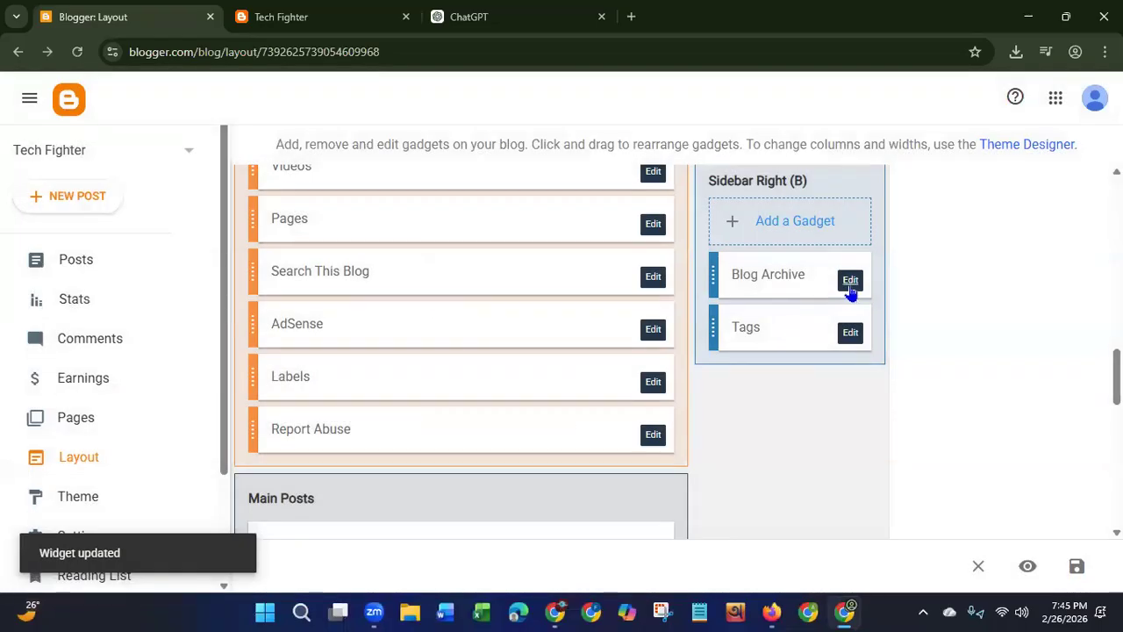
Step: Remove the Blog Archive and Tags gadgets from the Sidebar Right (B) section
{"action": "left_click", "coordinate": [850, 281]}
{"action": "left_click", "coordinate": [550, 535]}
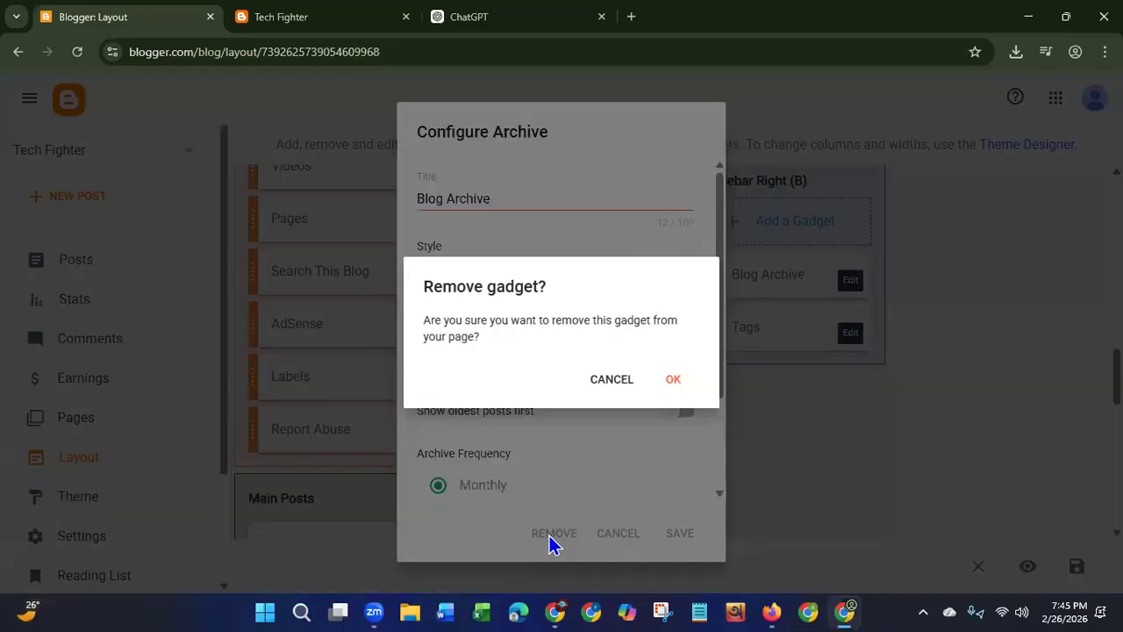
{"action": "left_click", "coordinate": [676, 380]}
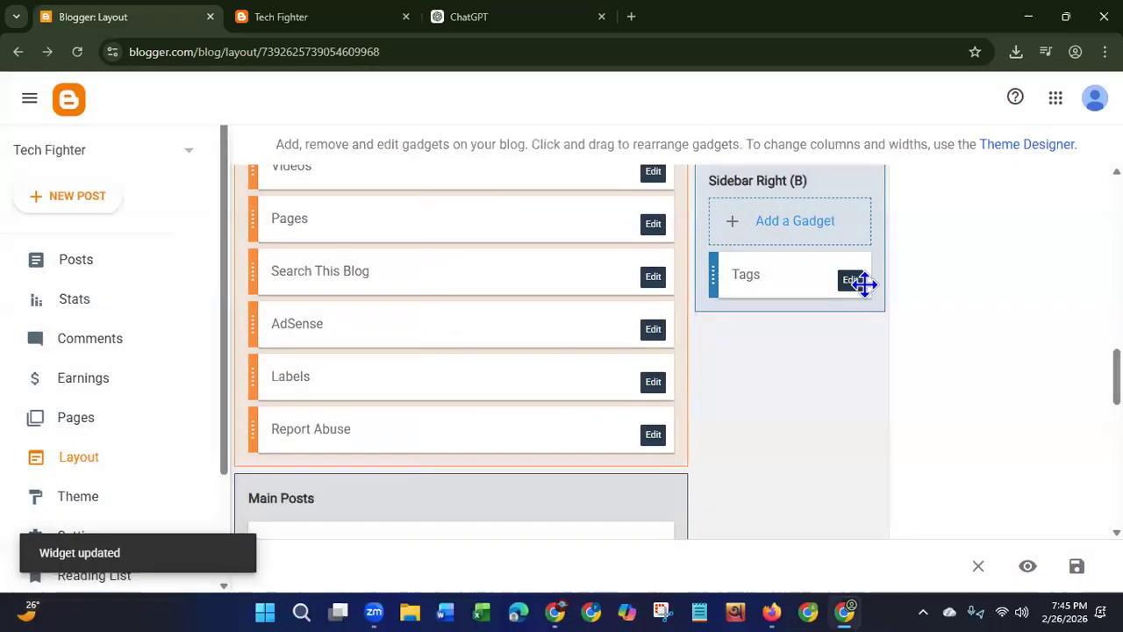
{"action": "left_click", "coordinate": [850, 280]}
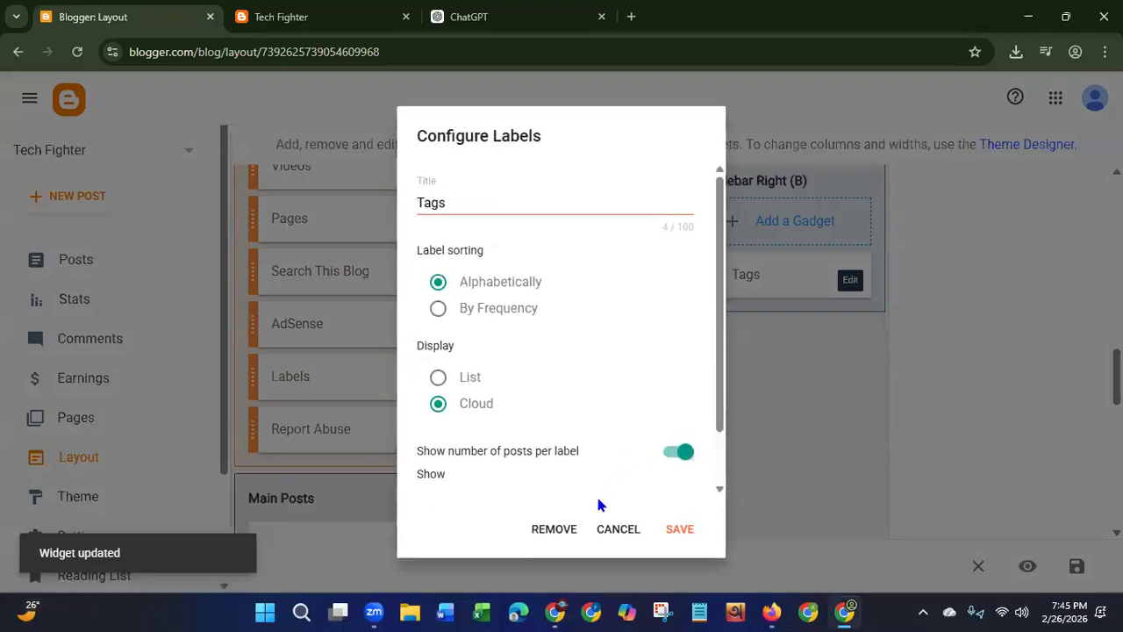
{"action": "left_click", "coordinate": [554, 530]}
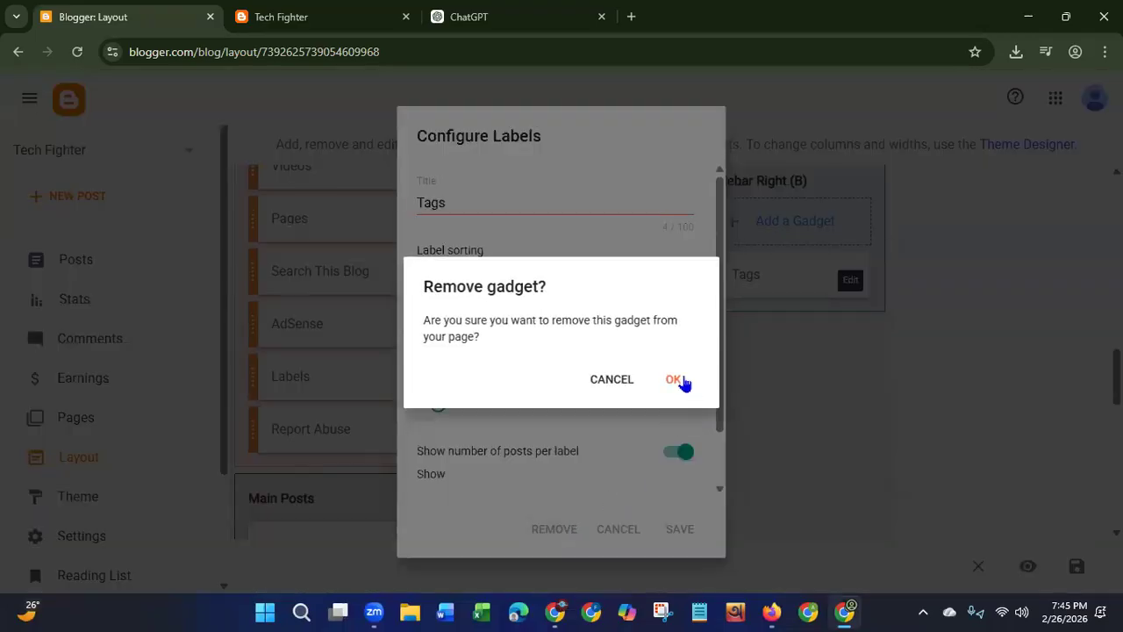
{"action": "left_click", "coordinate": [675, 380]}
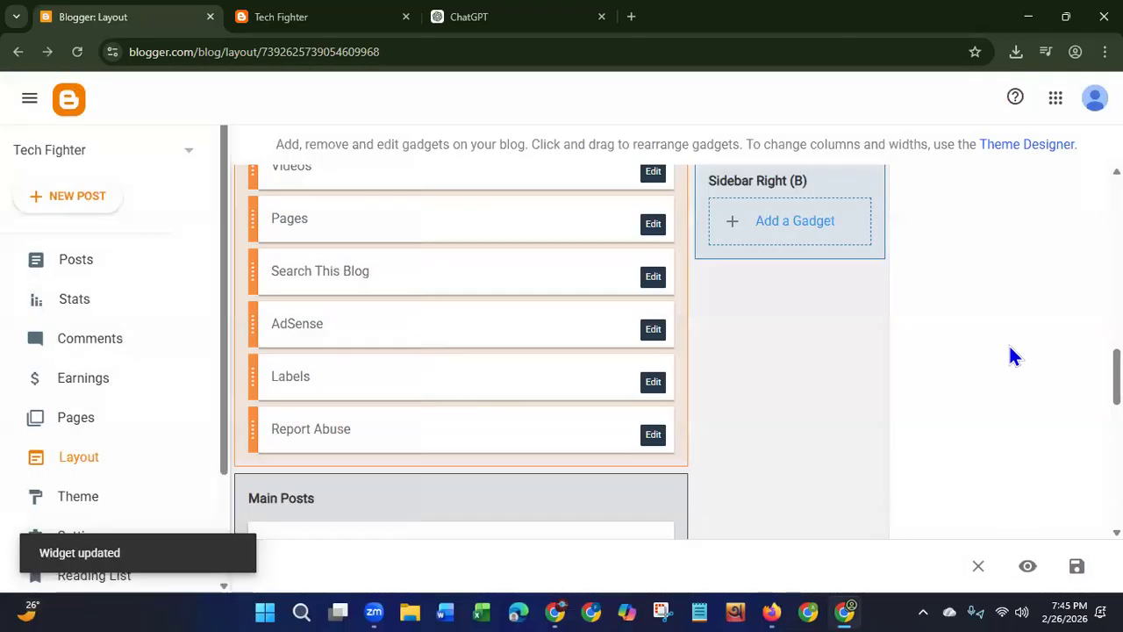
Step: Remove the Music and Business gadgets from the Featured Widgets 2 section
{"action": "scroll", "coordinate": [461, 350], "scroll_direction": "down", "scroll_amount": 4}
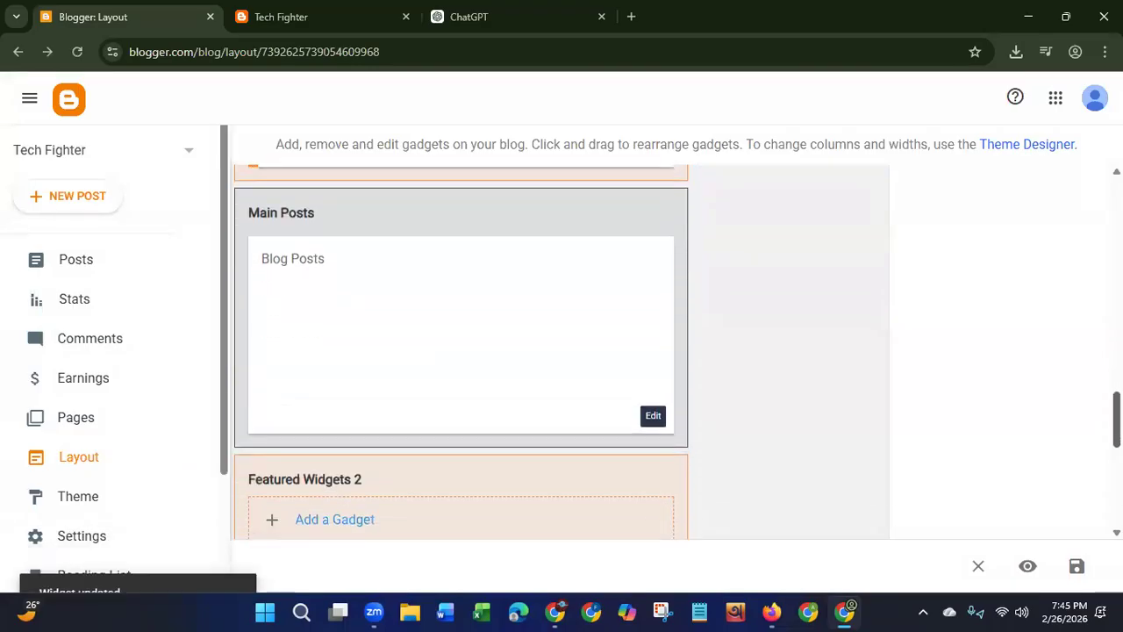
{"action": "scroll", "coordinate": [461, 351], "scroll_direction": "down", "scroll_amount": 3}
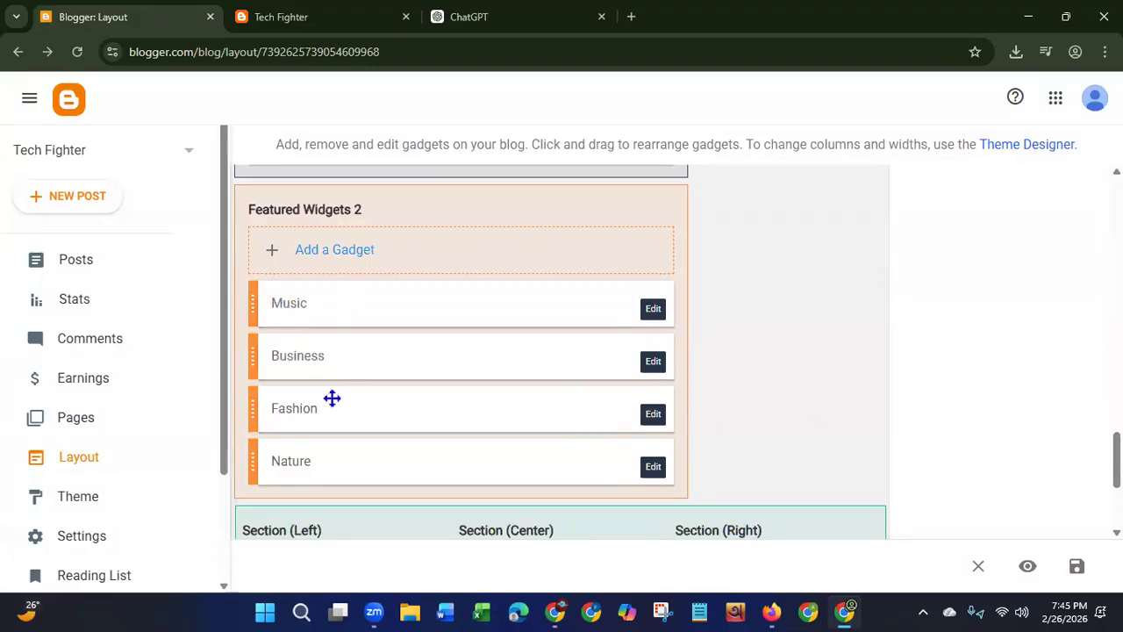
{"action": "left_click", "coordinate": [653, 310]}
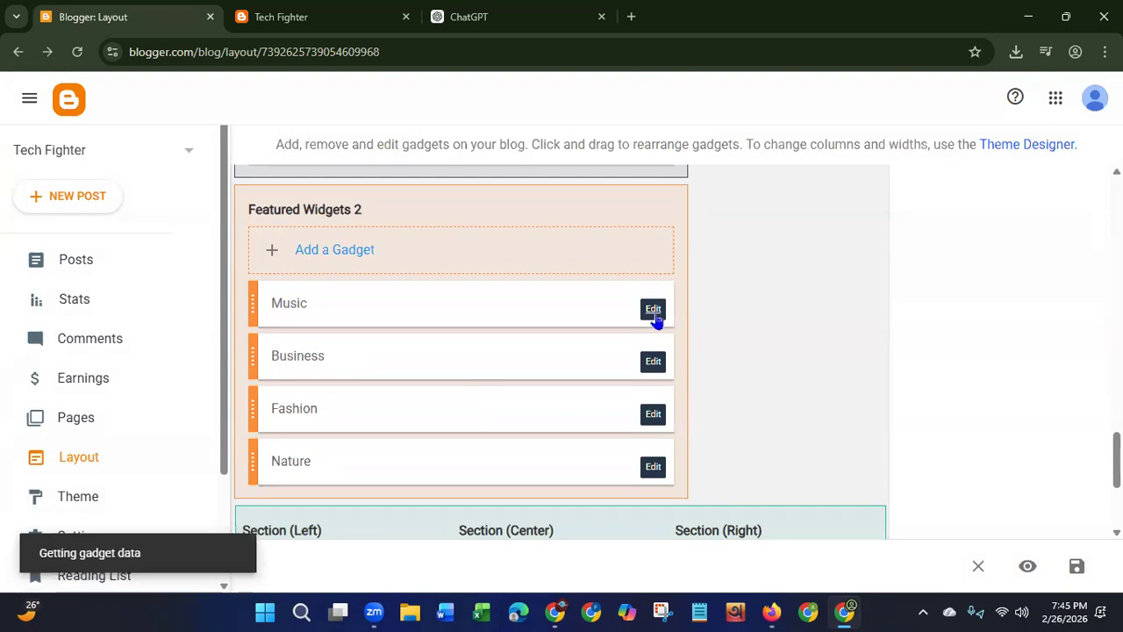
{"action": "left_click", "coordinate": [548, 444]}
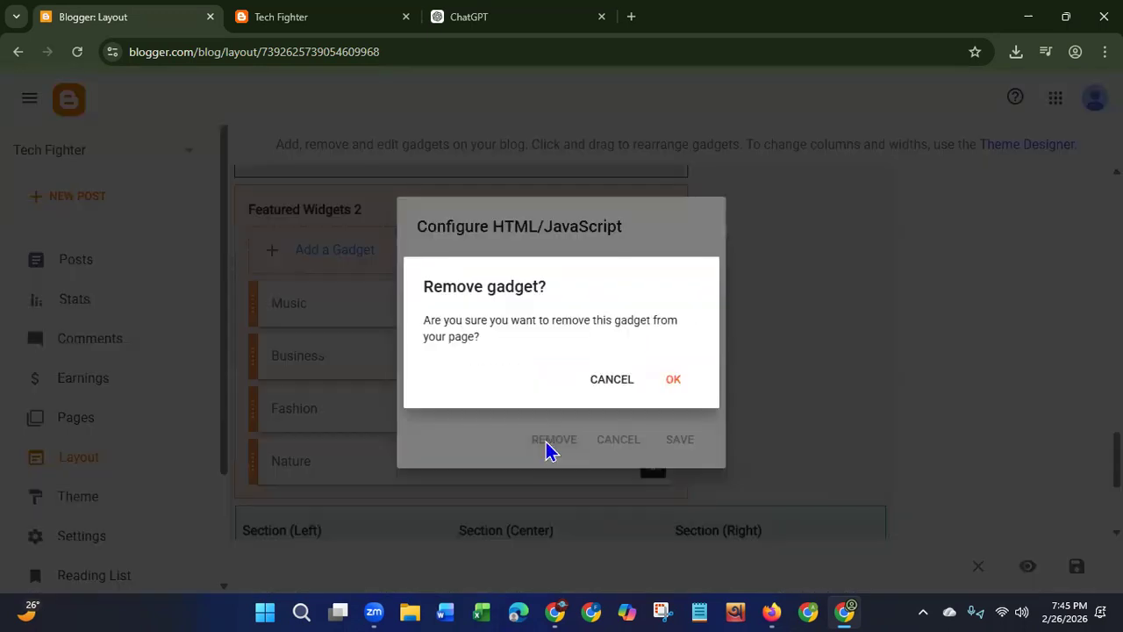
{"action": "left_click", "coordinate": [673, 382]}
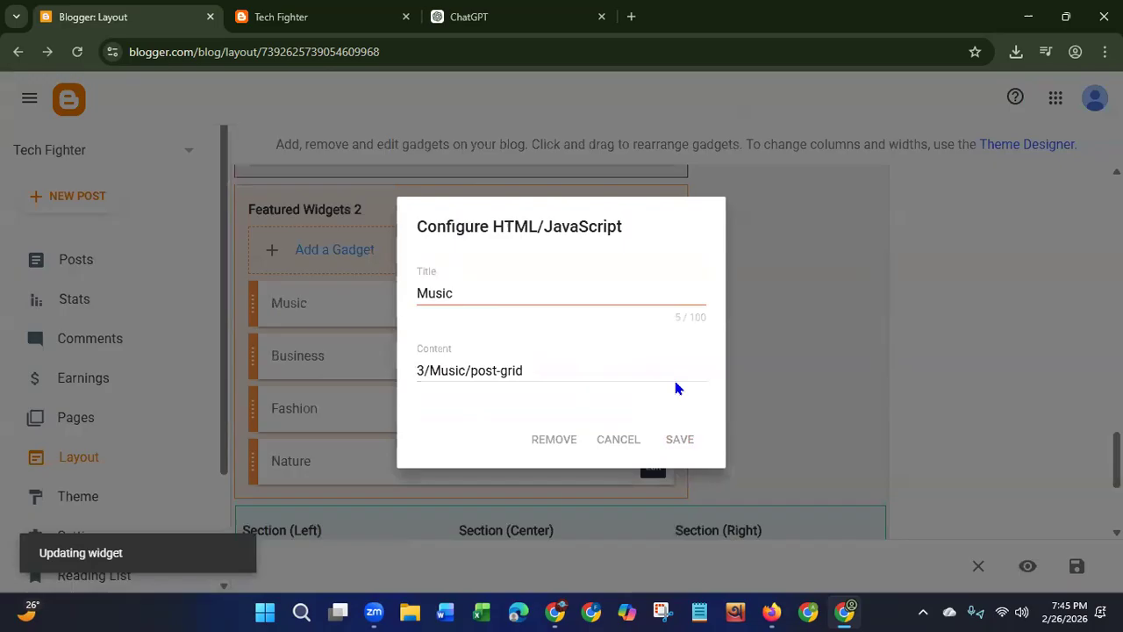
{"action": "left_click", "coordinate": [653, 311]}
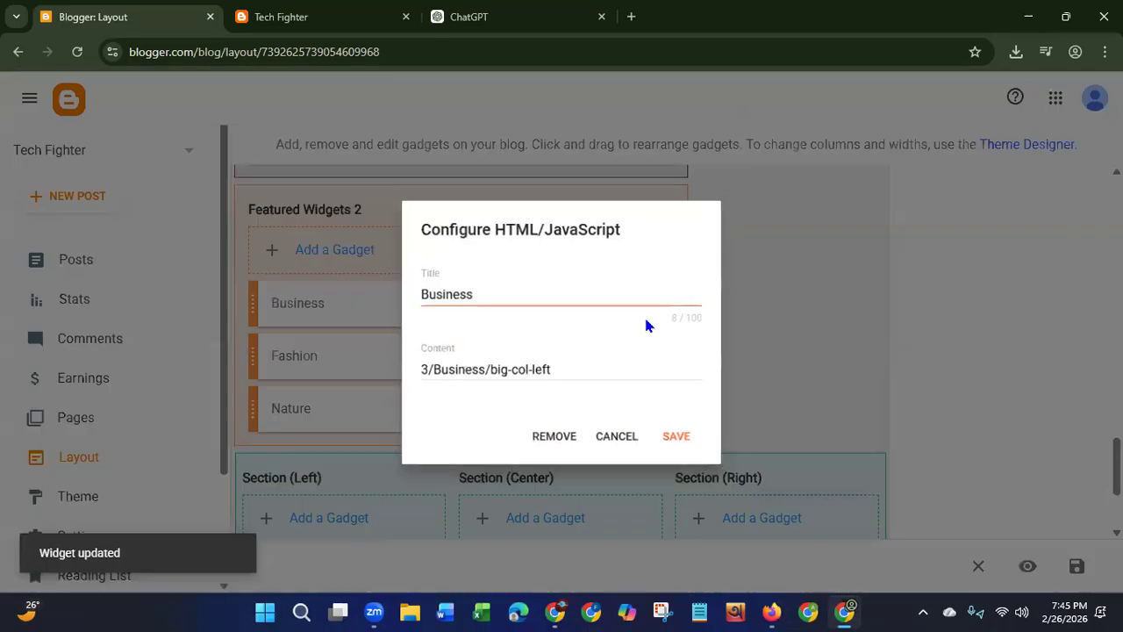
{"action": "left_click", "coordinate": [536, 439]}
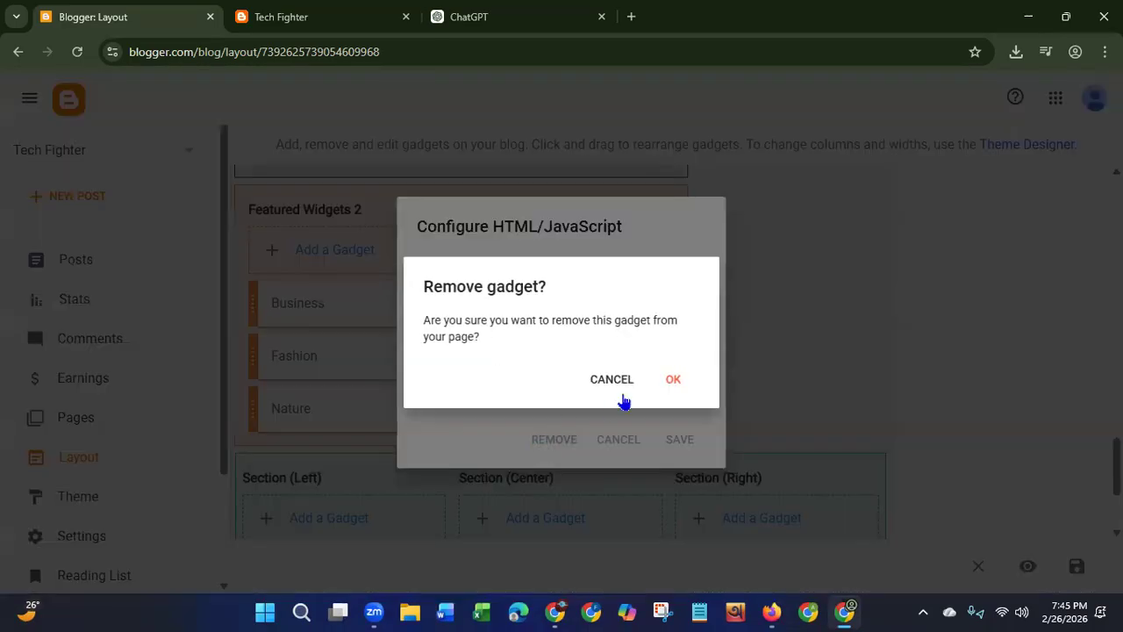
{"action": "left_click", "coordinate": [671, 381]}
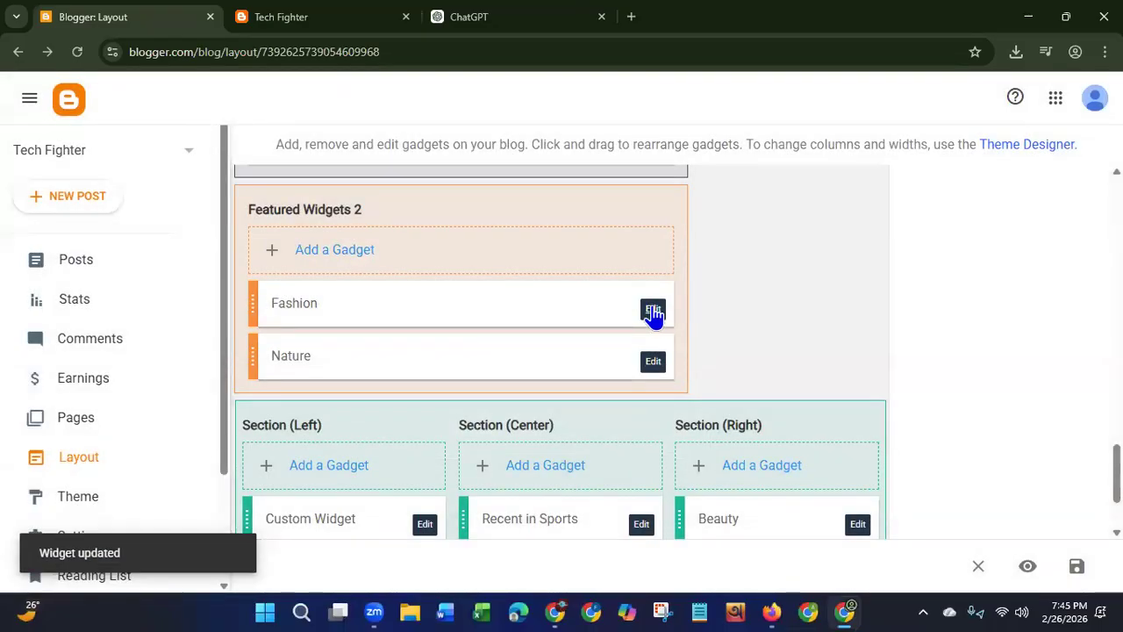
Step: Remove the Fashion and Nature gadgets from the Featured Widgets 2 section
{"action": "left_click", "coordinate": [653, 311]}
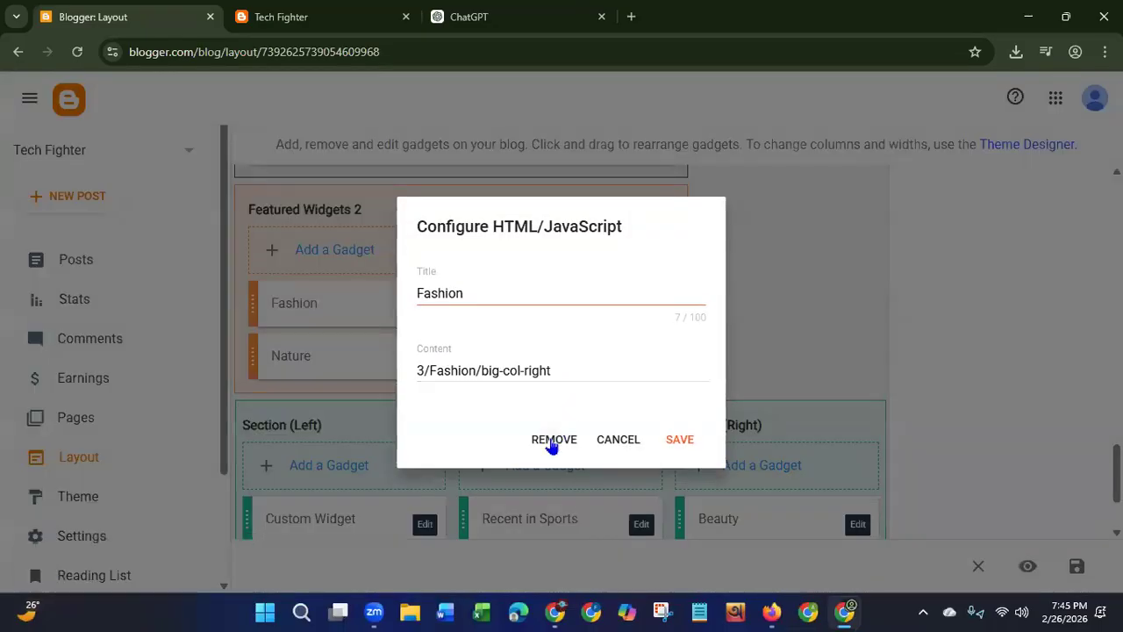
{"action": "left_click", "coordinate": [553, 440]}
{"action": "left_click", "coordinate": [672, 381]}
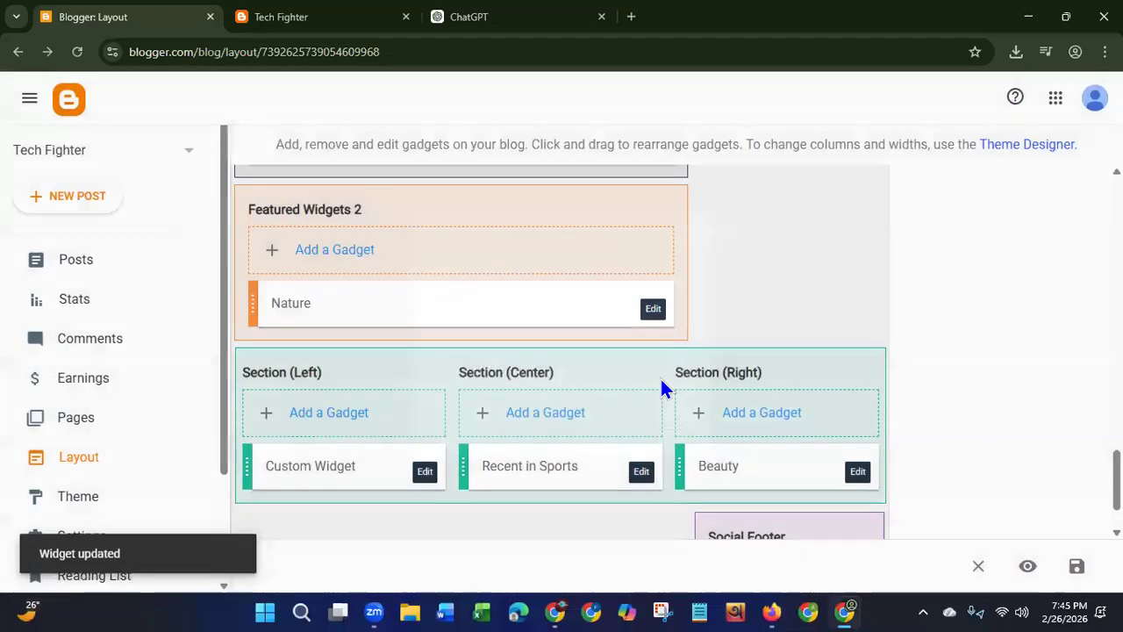
{"action": "left_click", "coordinate": [653, 308]}
{"action": "left_click", "coordinate": [545, 438]}
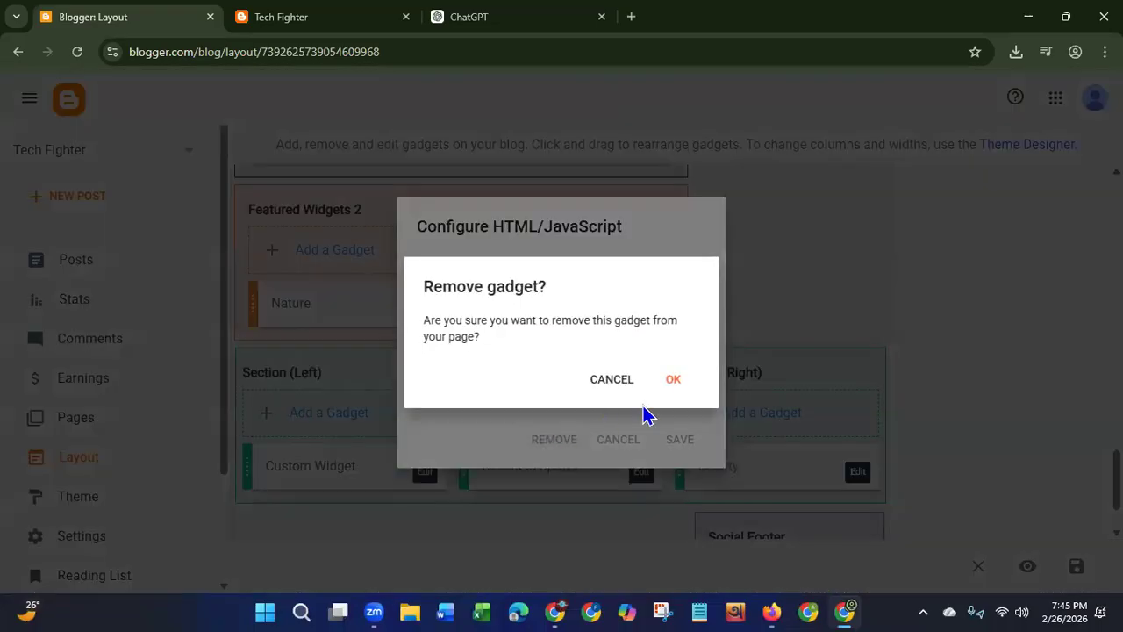
{"action": "left_click", "coordinate": [690, 383]}
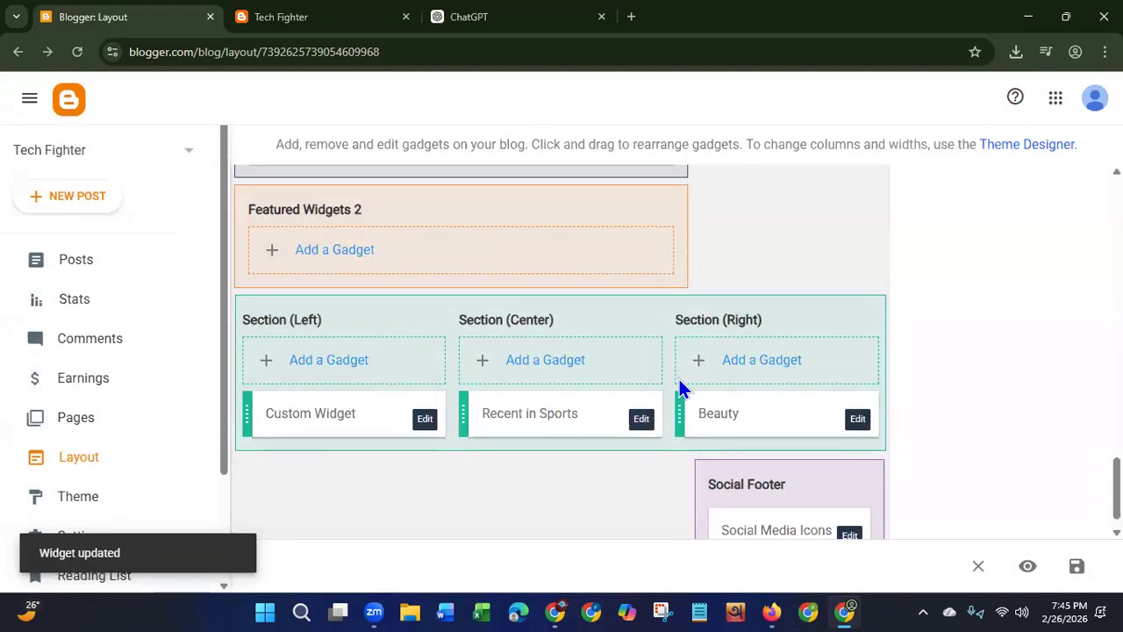
Step: Remove Custom Widget from Section (Left) and Recent in Sports from Section (Center) of the layout
{"action": "left_click", "coordinate": [425, 420]}
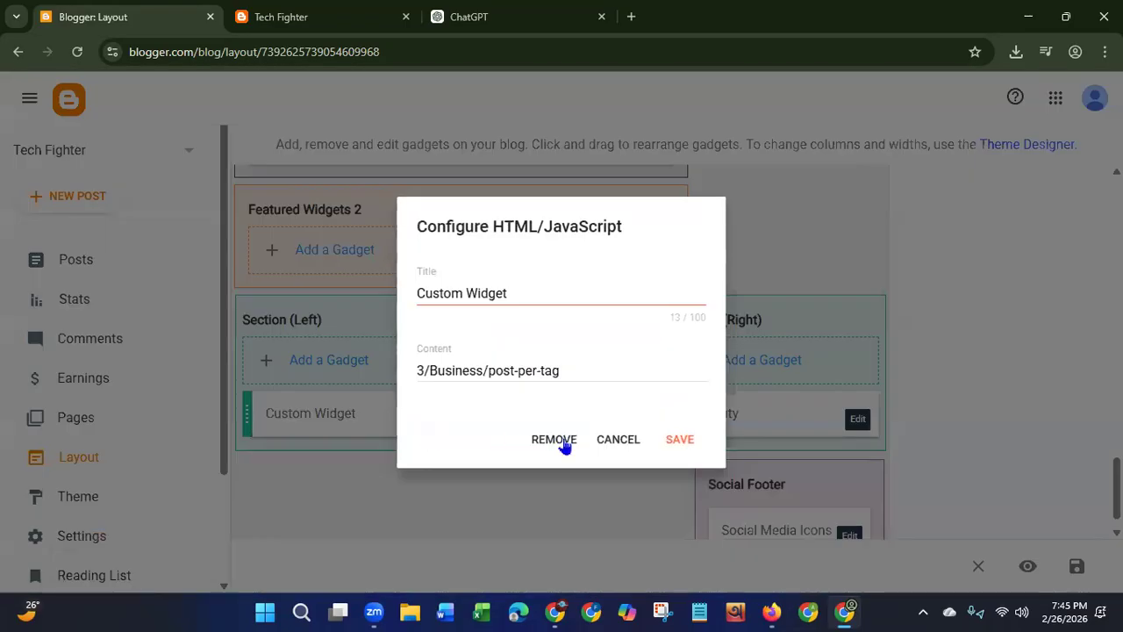
{"action": "left_click", "coordinate": [554, 438]}
{"action": "left_click", "coordinate": [671, 386]}
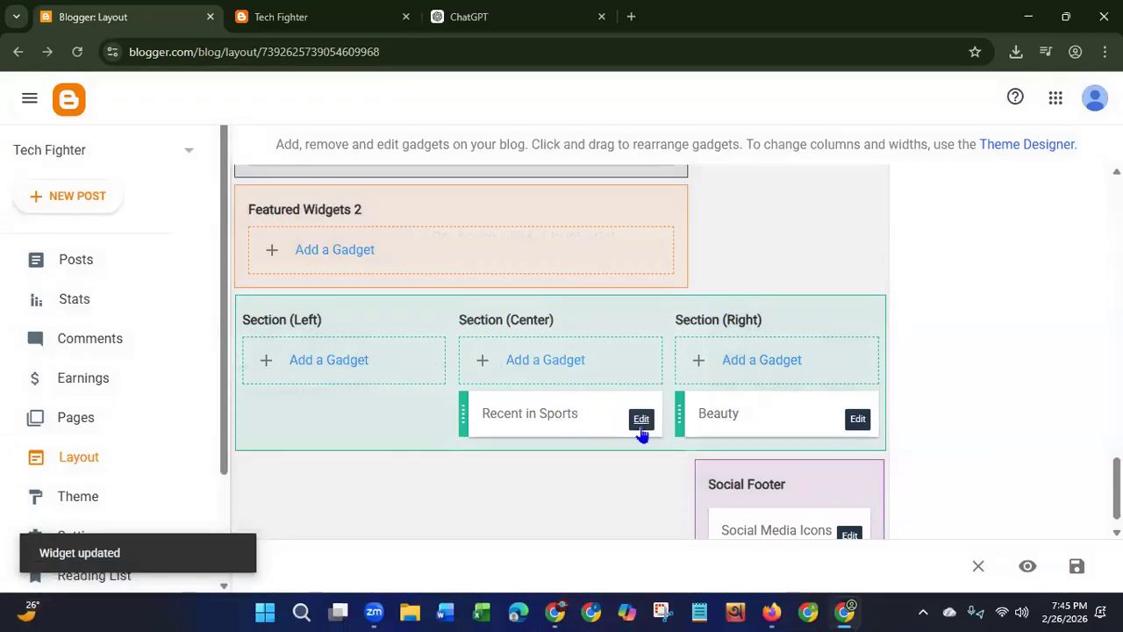
{"action": "left_click", "coordinate": [642, 428]}
{"action": "left_click", "coordinate": [554, 441]}
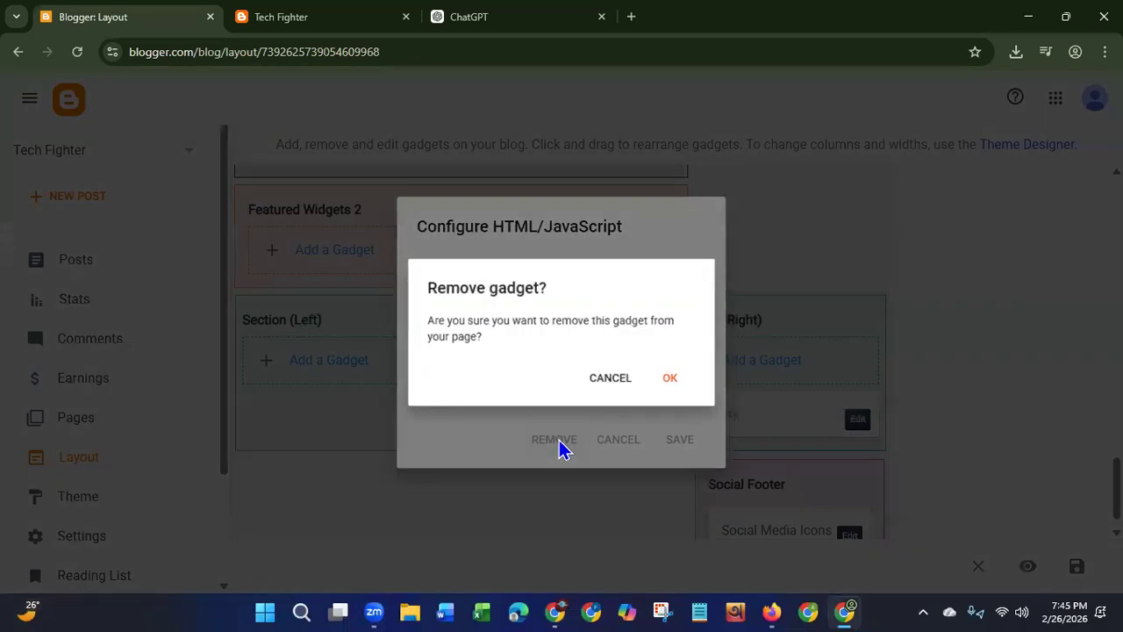
{"action": "left_click", "coordinate": [674, 384]}
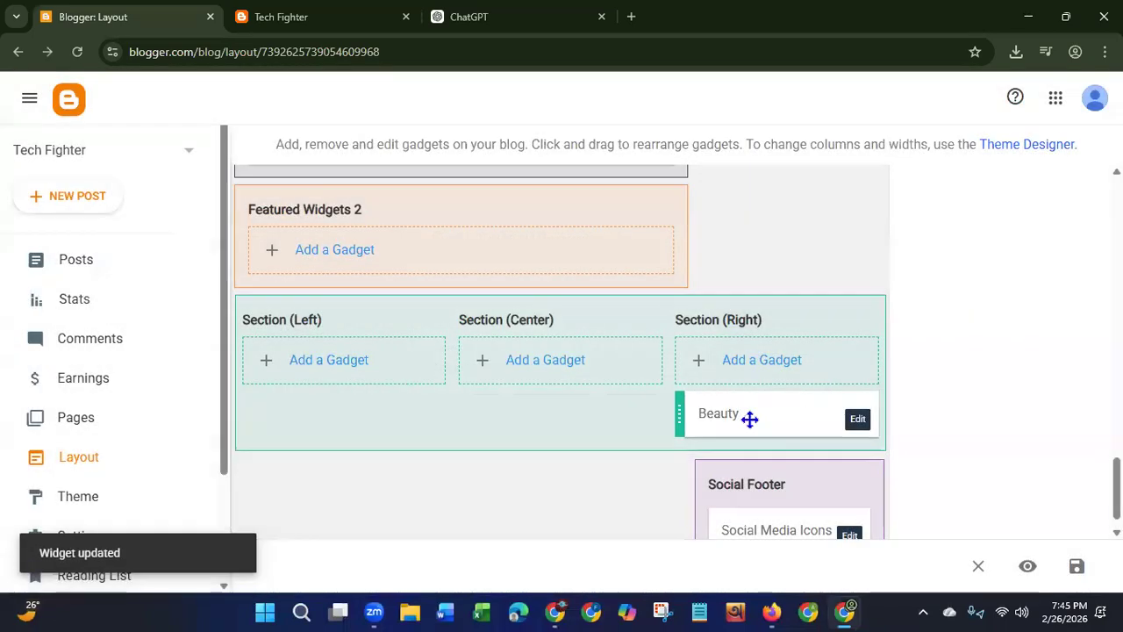
Step: Remove the Beauty gadget from Section (Right) of the layout
{"action": "left_click", "coordinate": [859, 421]}
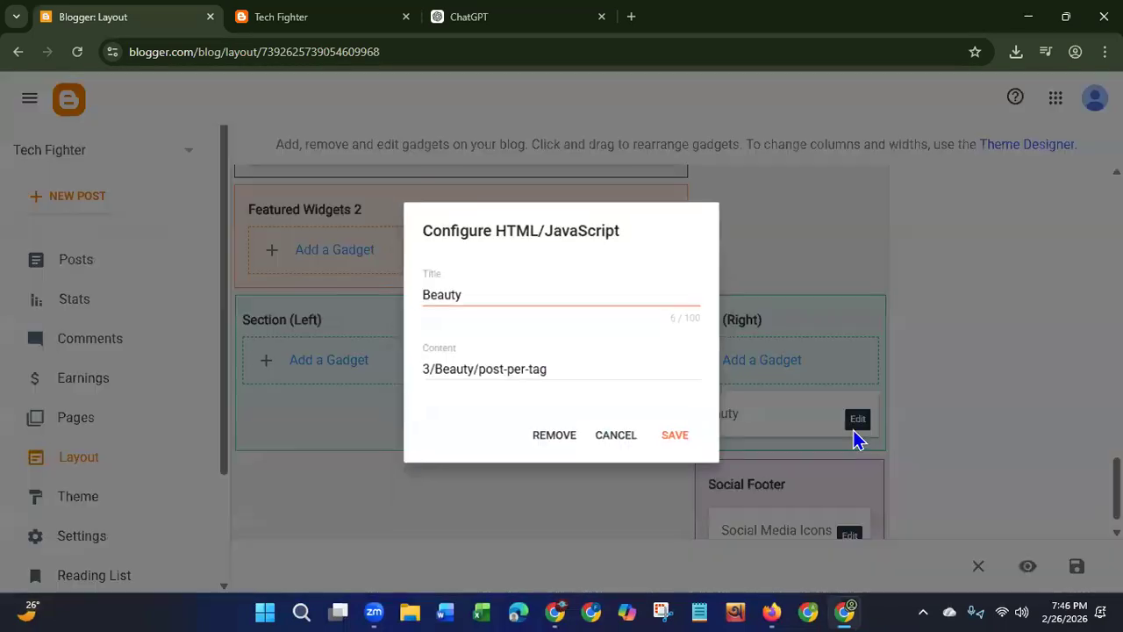
{"action": "left_click", "coordinate": [556, 439]}
{"action": "left_click", "coordinate": [673, 380]}
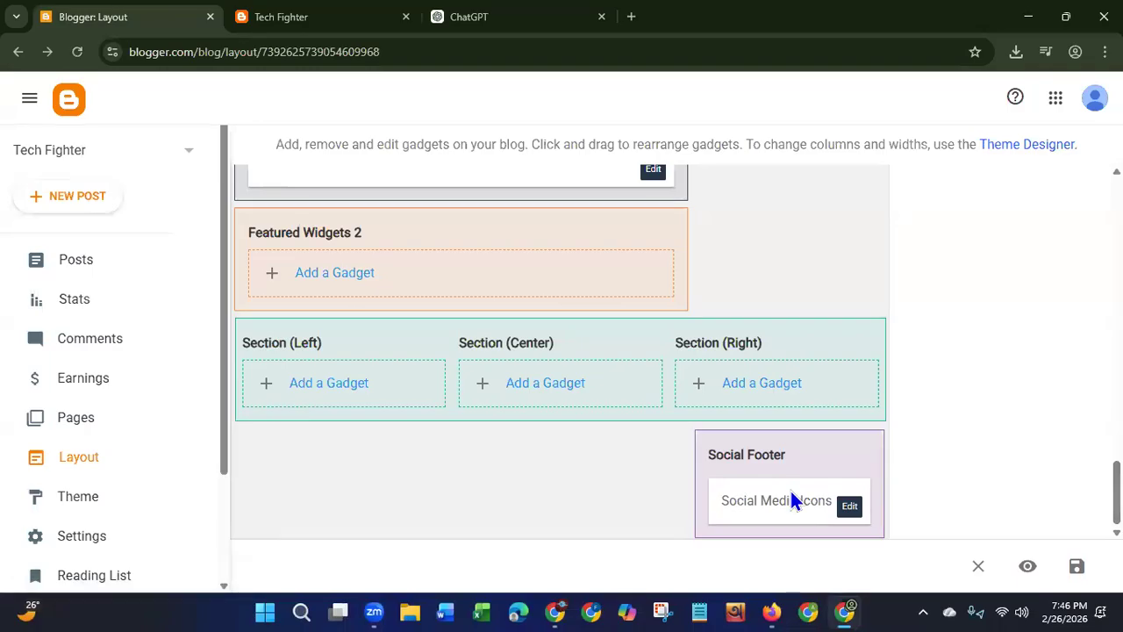
Step: Examine the social media icons in the header and footer of the live Tech Fighter blog
{"action": "left_click", "coordinate": [267, 17]}
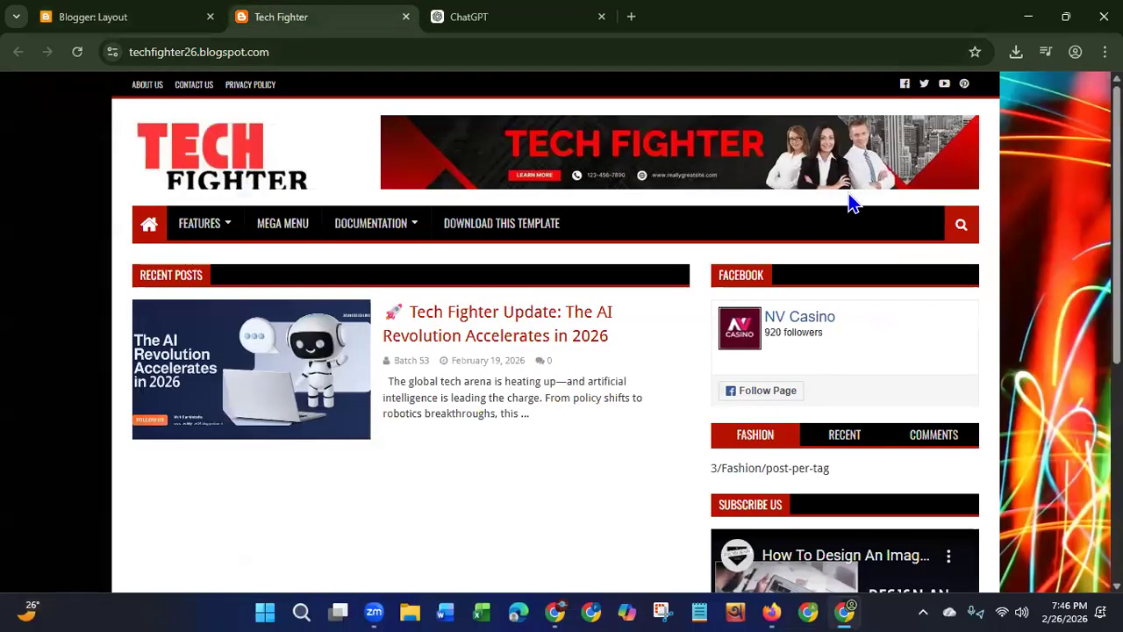
{"action": "scroll", "coordinate": [1059, 490], "scroll_direction": "down", "scroll_amount": 5}
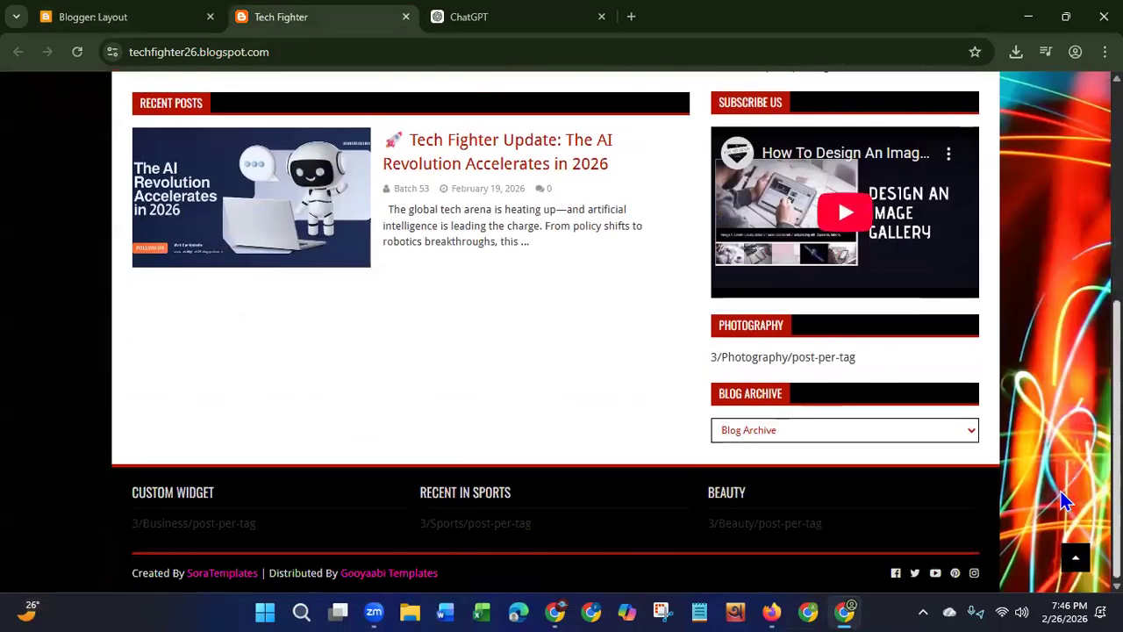
{"action": "left_click", "coordinate": [1074, 557]}
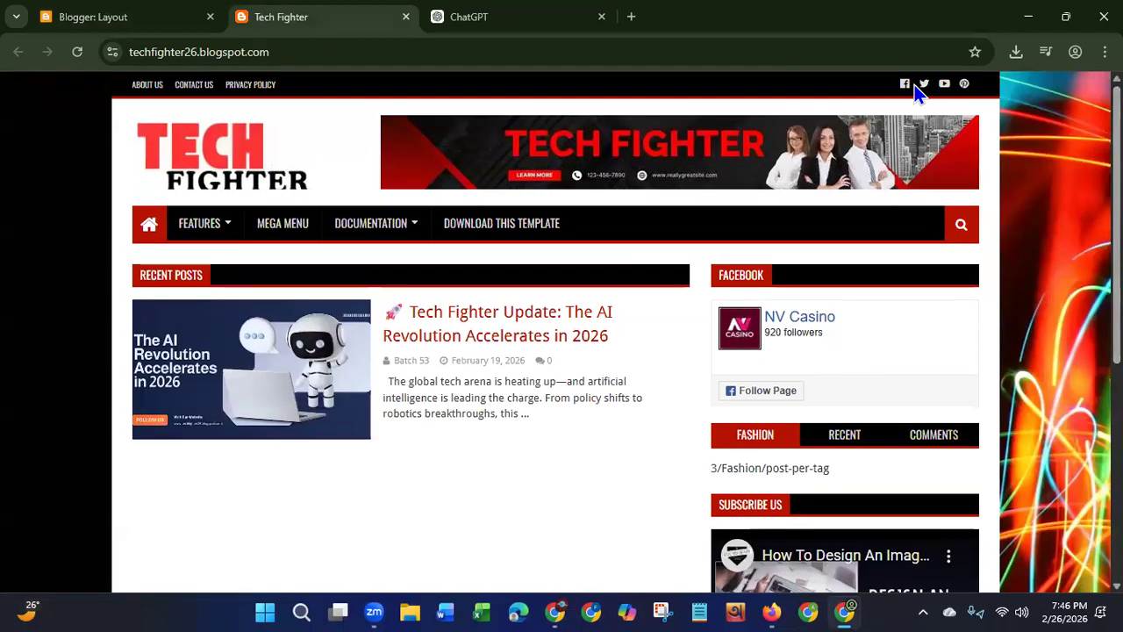
{"action": "scroll", "coordinate": [1052, 112], "scroll_direction": "down", "scroll_amount": 5}
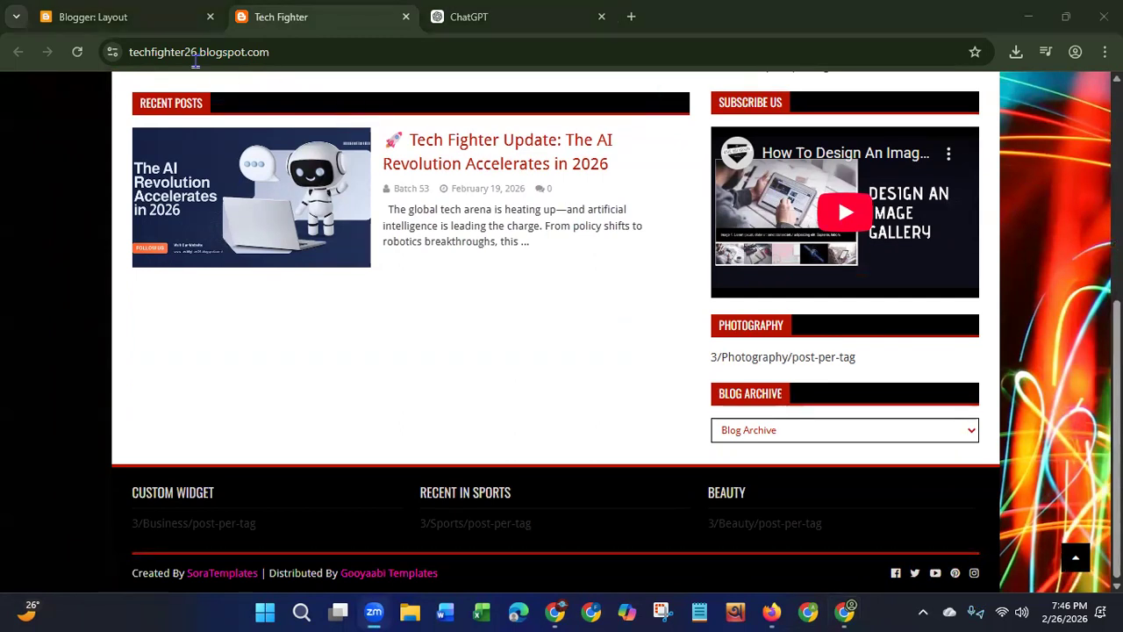
Step: Open the Social Footer's Social Media Icons link list in the Blogger layout and check the facebook item's site URL
{"action": "left_click", "coordinate": [146, 26]}
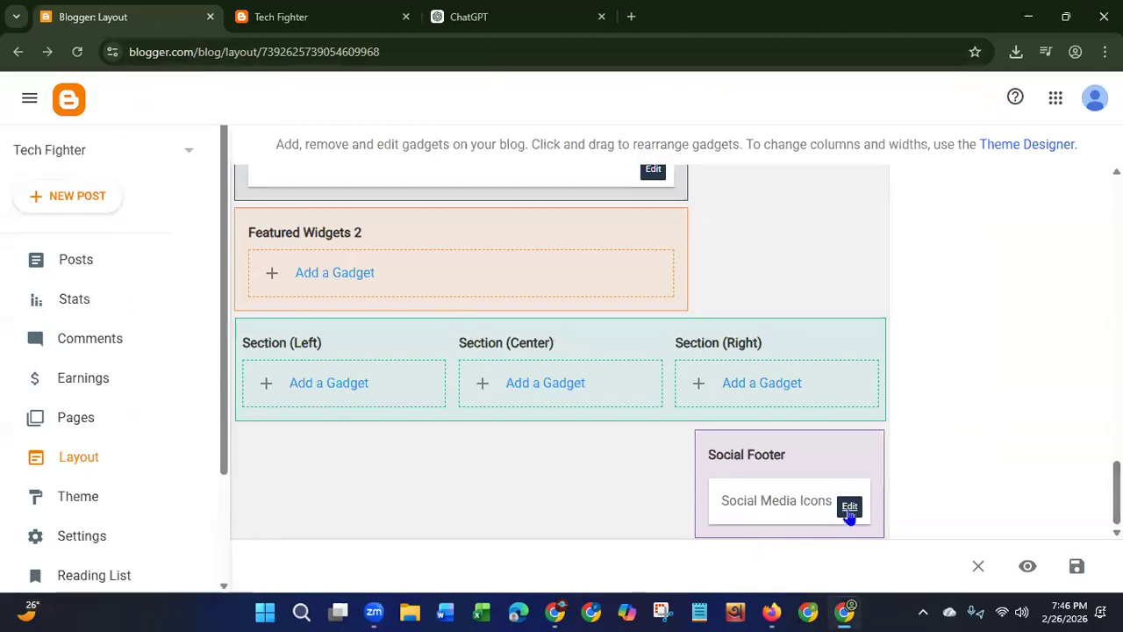
{"action": "left_click", "coordinate": [849, 514]}
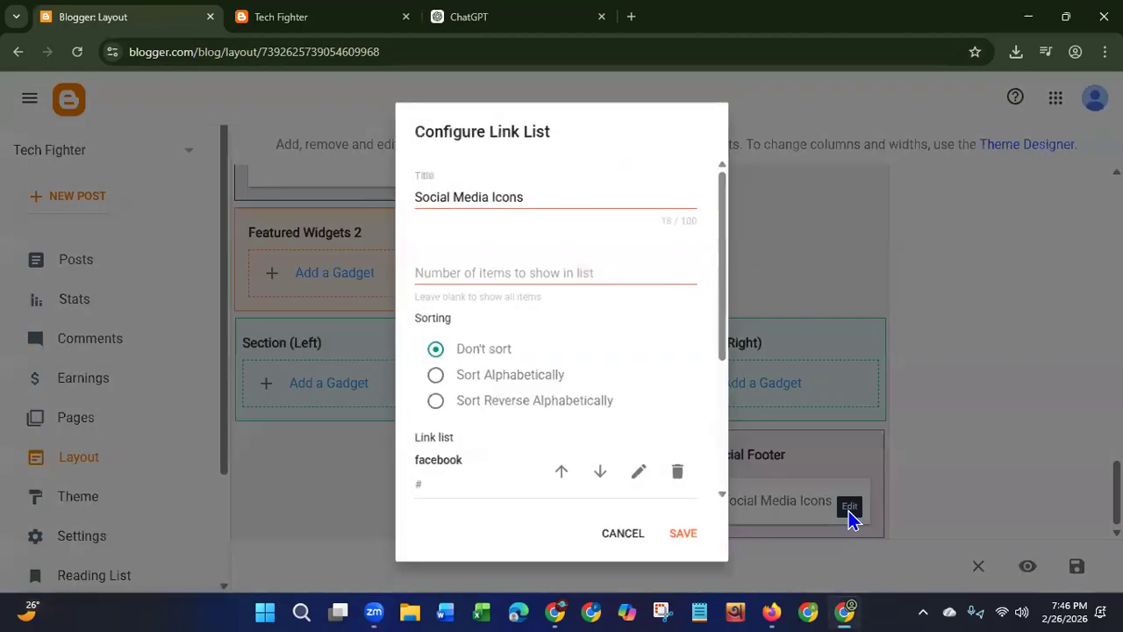
{"action": "left_click_drag", "start_coordinate": [725, 302], "coordinate": [714, 419]}
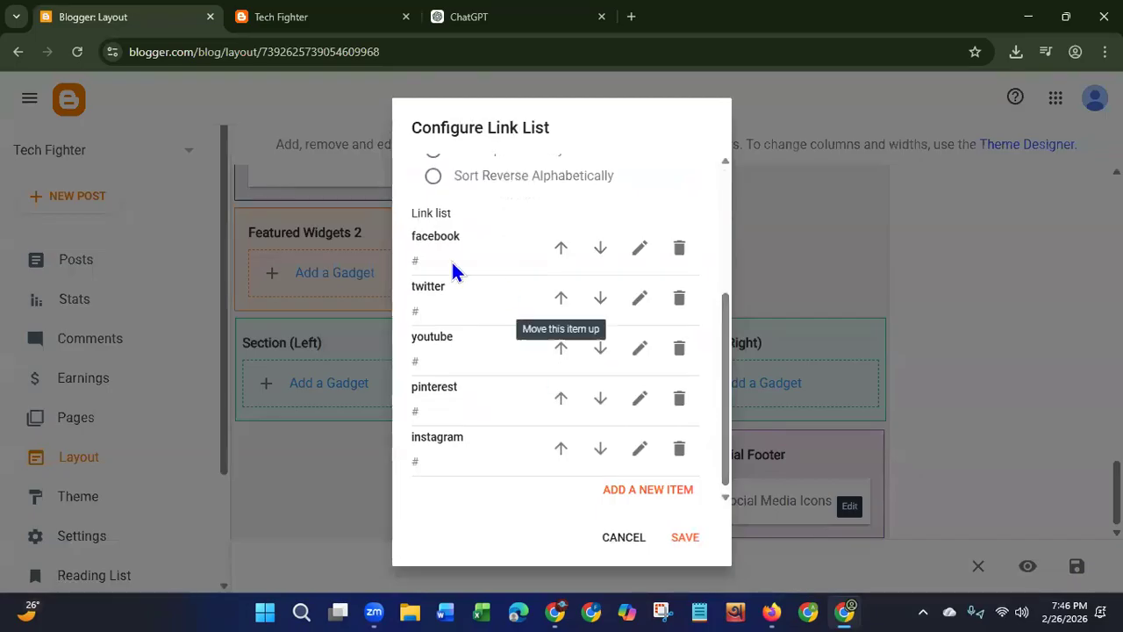
{"action": "left_click", "coordinate": [639, 247]}
{"action": "left_click", "coordinate": [418, 342]}
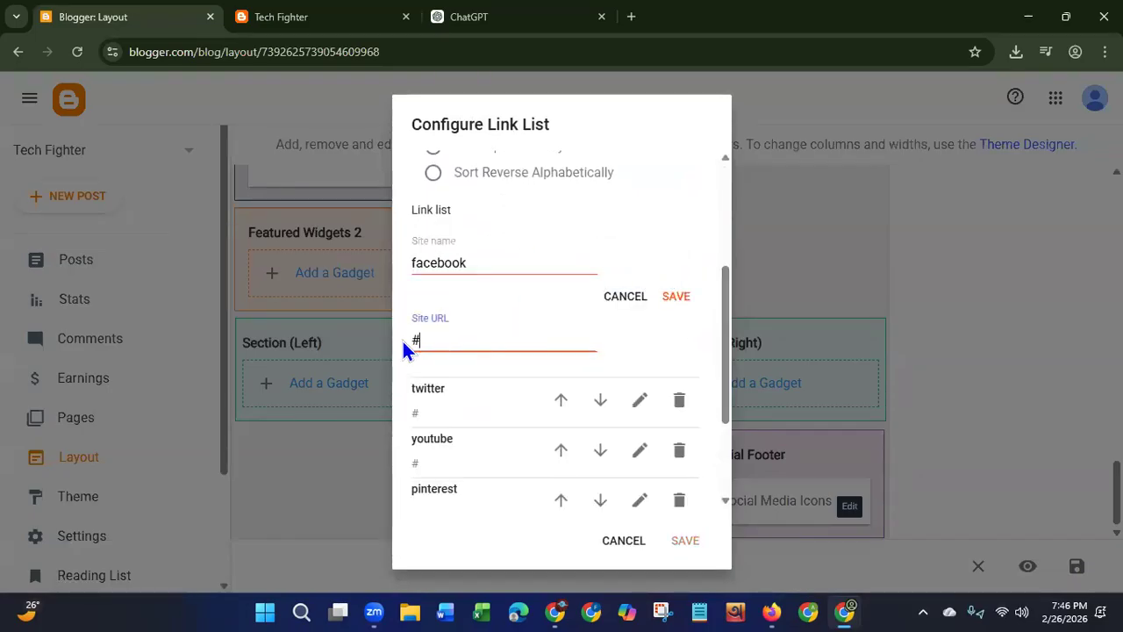
{"action": "left_click", "coordinate": [676, 298]}
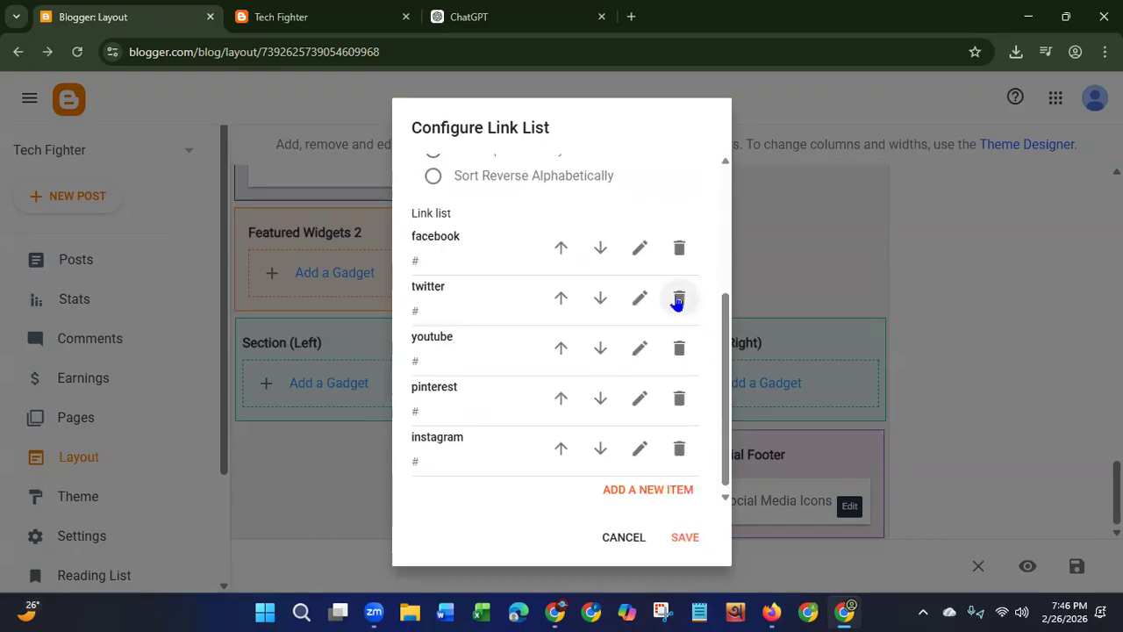
Step: Delete the instagram and pinterest items from the footer's social link list and save the gadget
{"action": "left_click", "coordinate": [678, 447]}
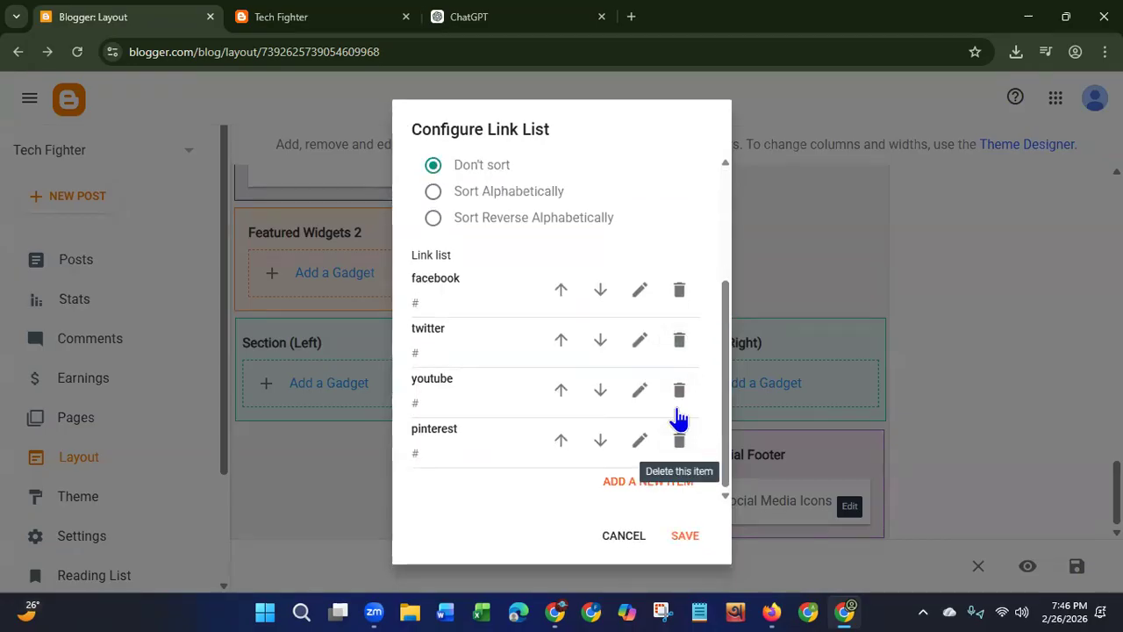
{"action": "left_click", "coordinate": [678, 438]}
{"action": "left_click", "coordinate": [684, 532]}
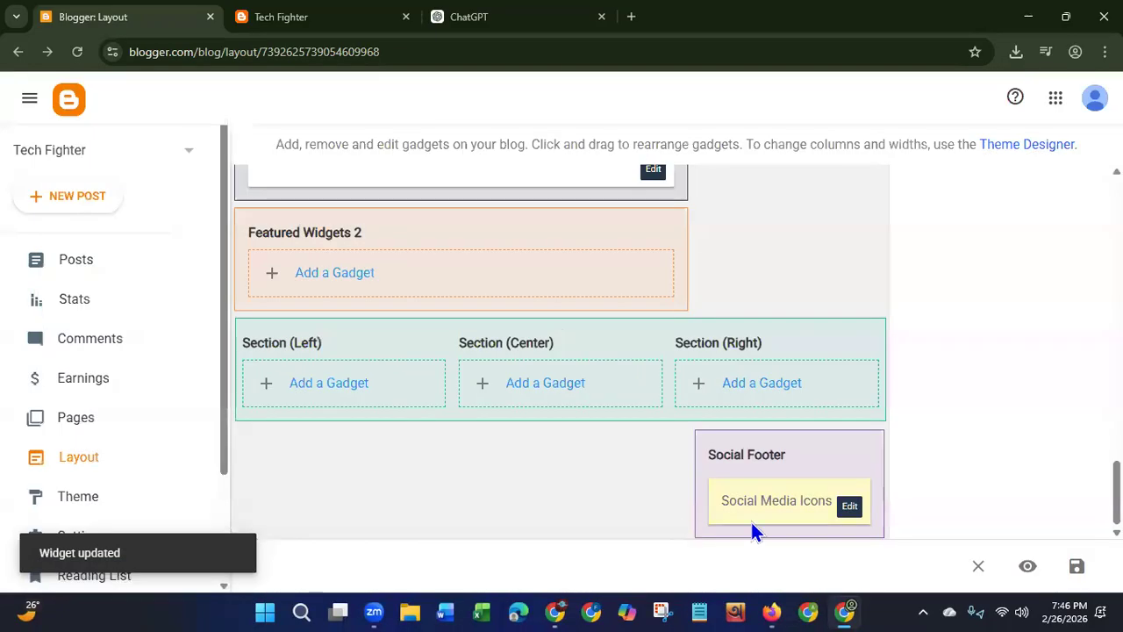
Step: Save the layout and reload the live Tech Fighter blog
{"action": "left_click", "coordinate": [1076, 568]}
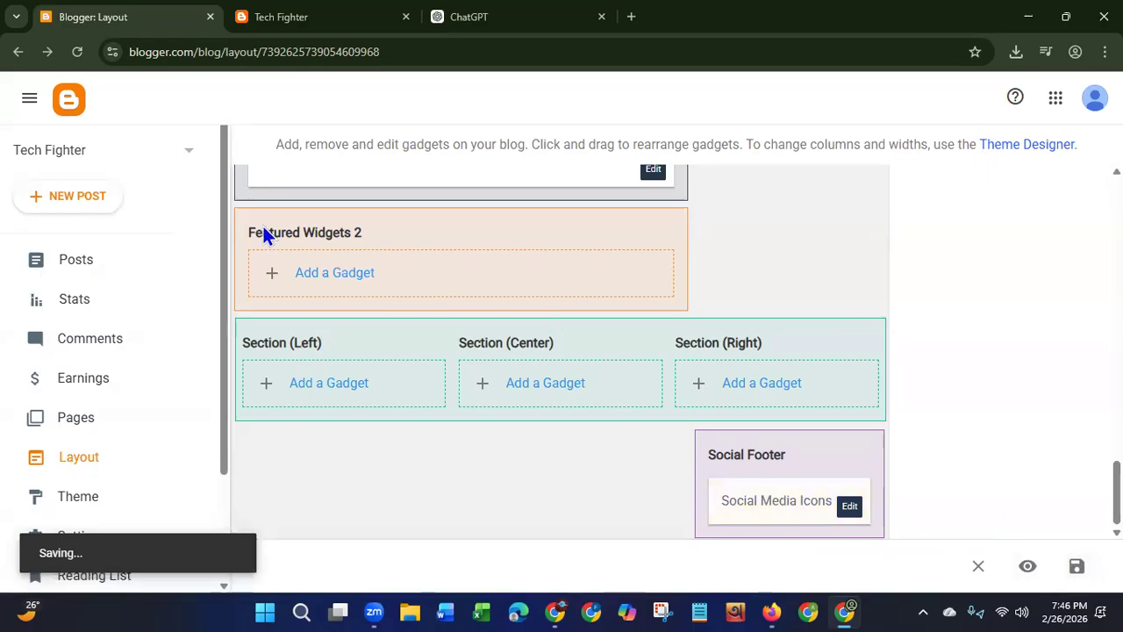
{"action": "left_click", "coordinate": [258, 22]}
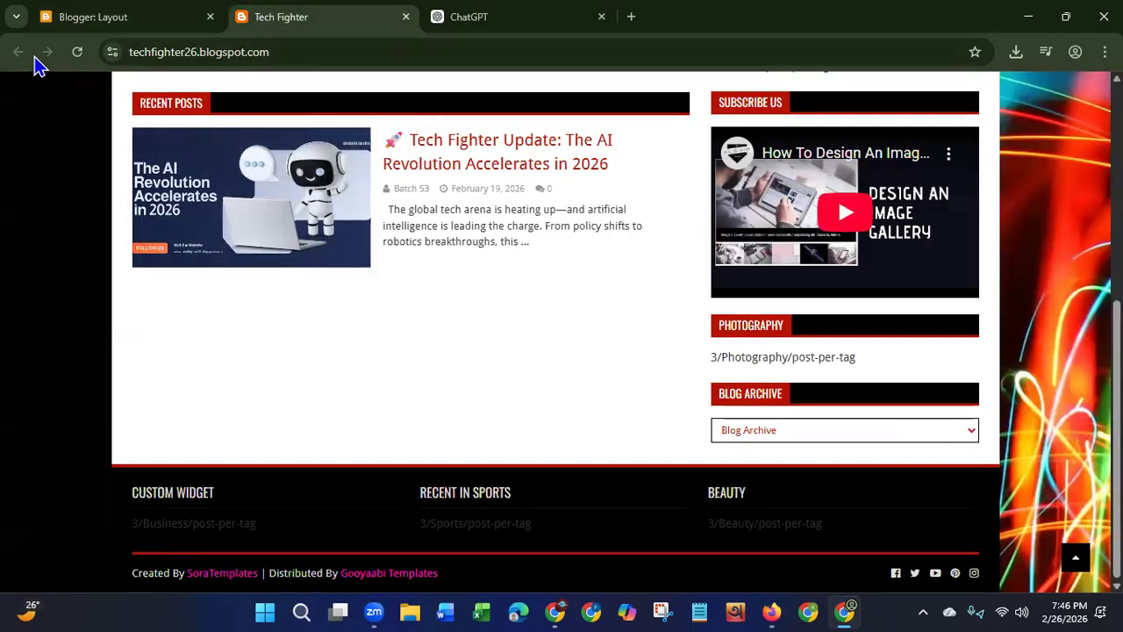
{"action": "left_click", "coordinate": [78, 55]}
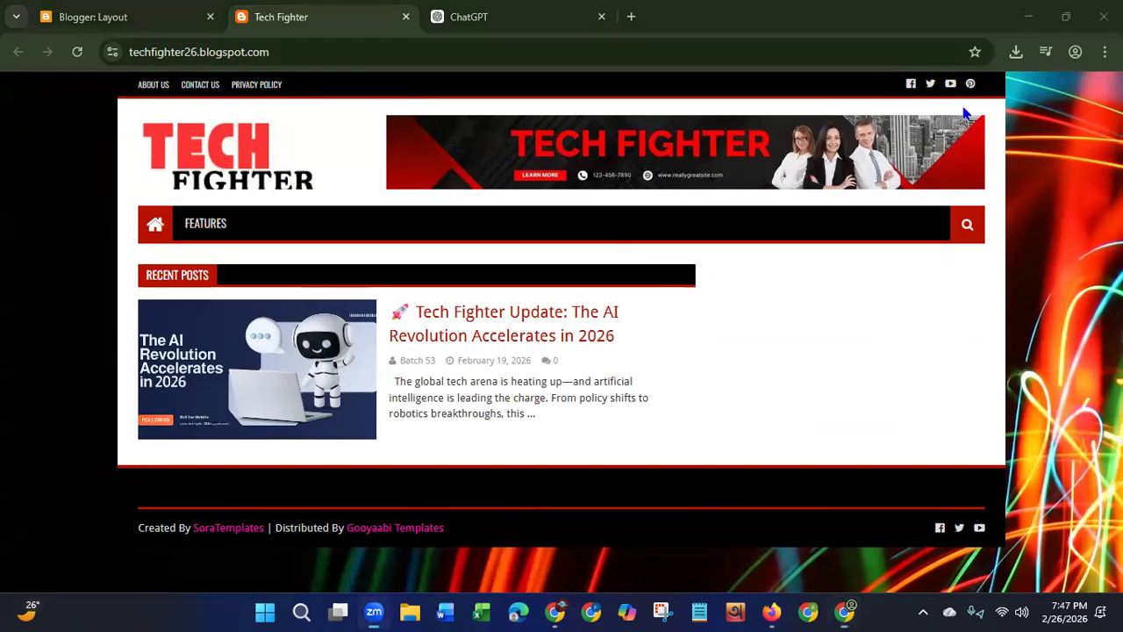
Step: Switch to ChatGPT and submit the prompt "create a blog post about updates of Technology"
{"action": "left_click", "coordinate": [499, 19]}
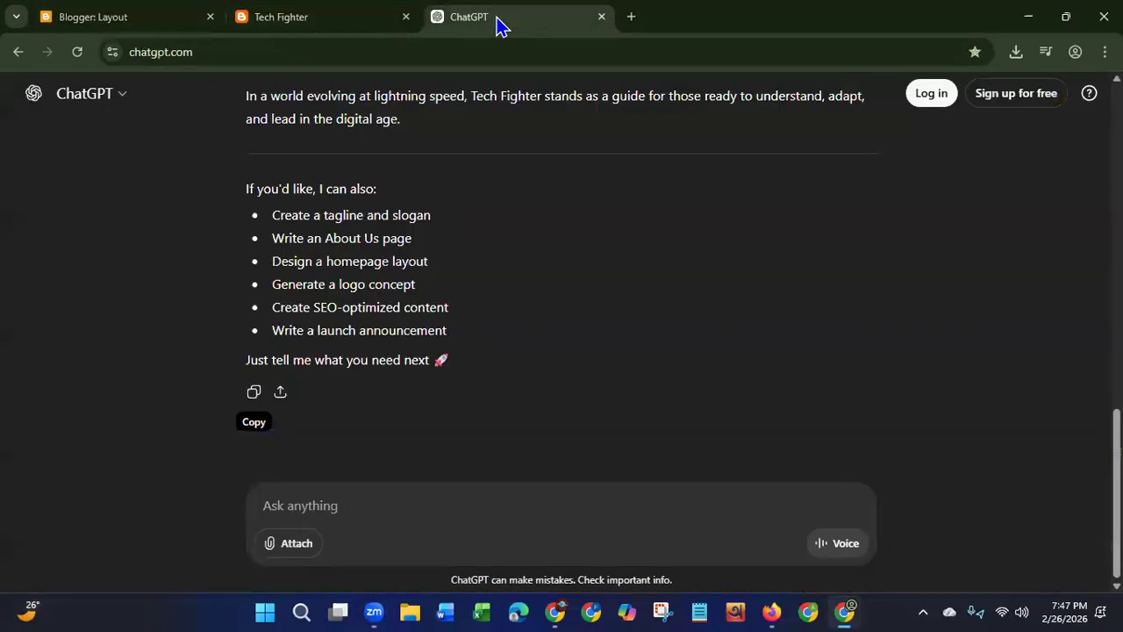
{"action": "left_click", "coordinate": [330, 507]}
{"action": "type", "text": "create"}
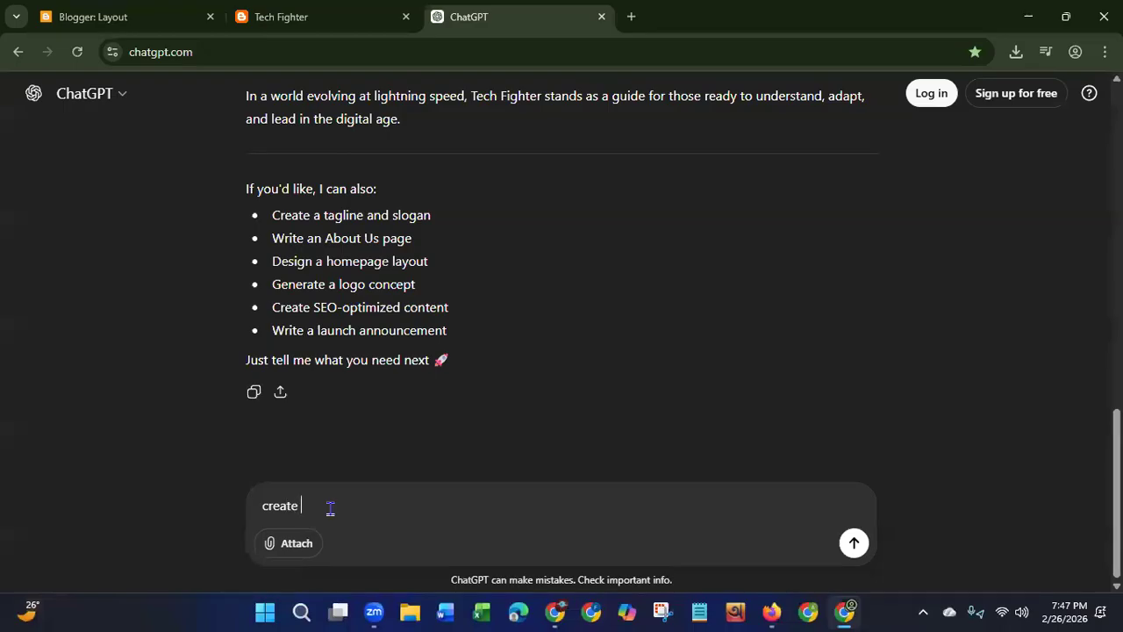
{"action": "type", "text": " a blog post about updates of Technology"}
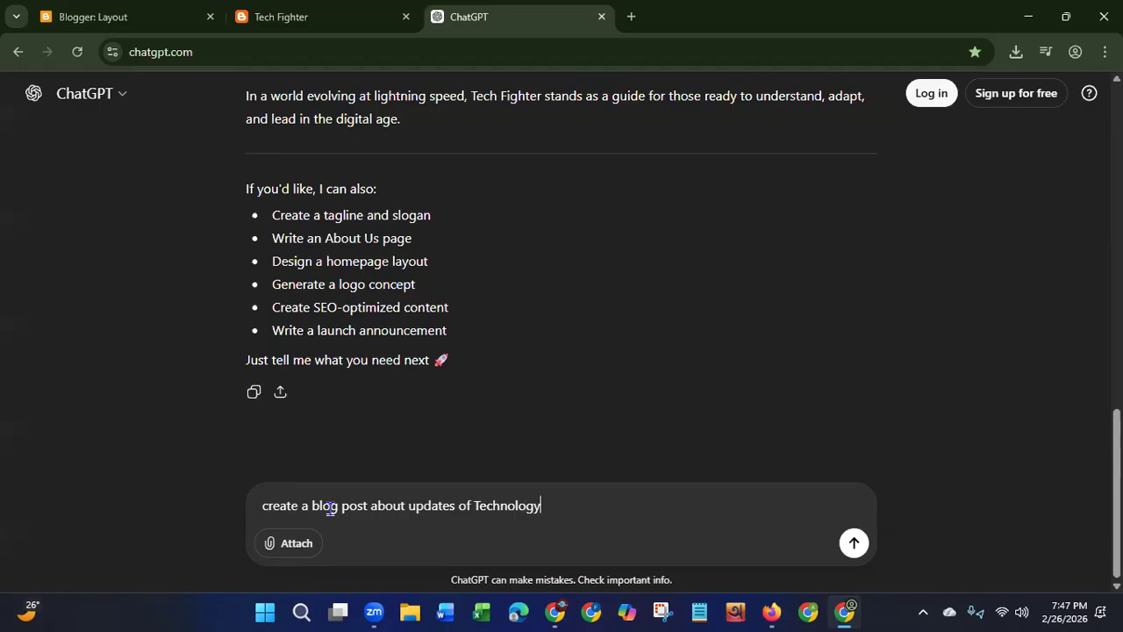
{"action": "key", "text": "Return"}
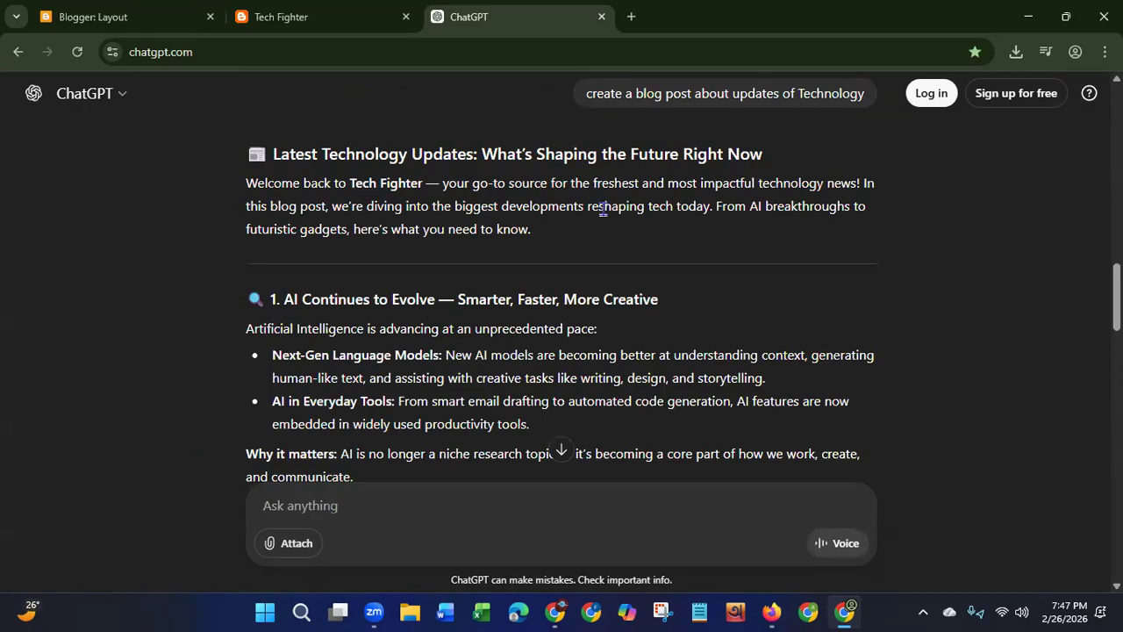
Step: Copy ChatGPT's complete reply and paste it into the body of a new Blogger post
{"action": "left_click_drag", "start_coordinate": [1116, 298], "coordinate": [1078, 554]}
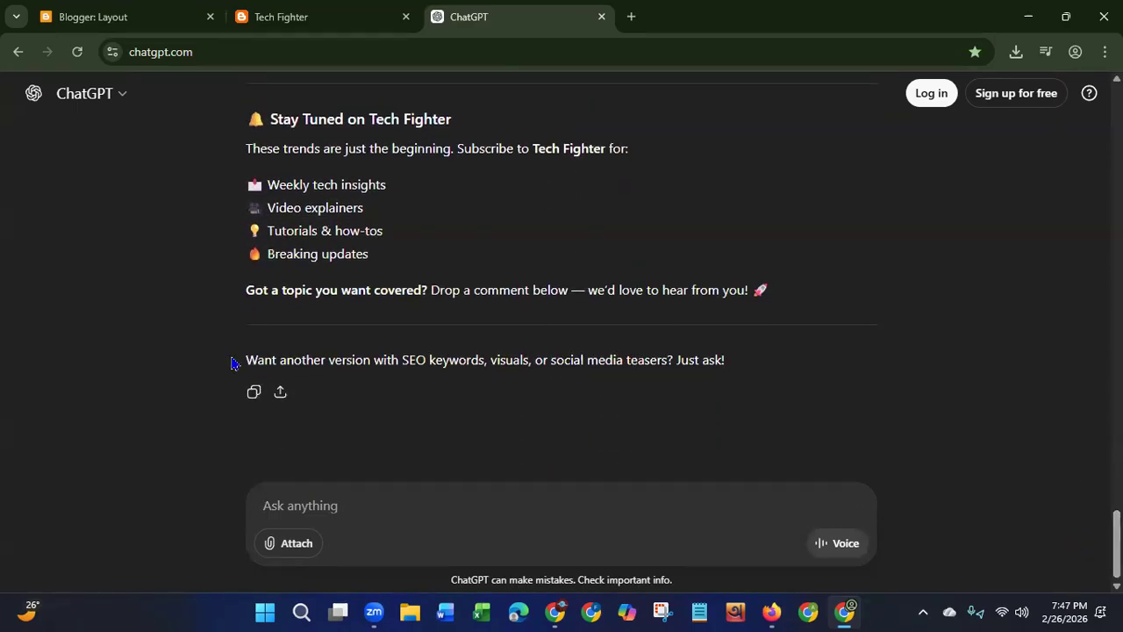
{"action": "left_click", "coordinate": [252, 399]}
{"action": "left_click", "coordinate": [279, 21]}
{"action": "left_click", "coordinate": [84, 24]}
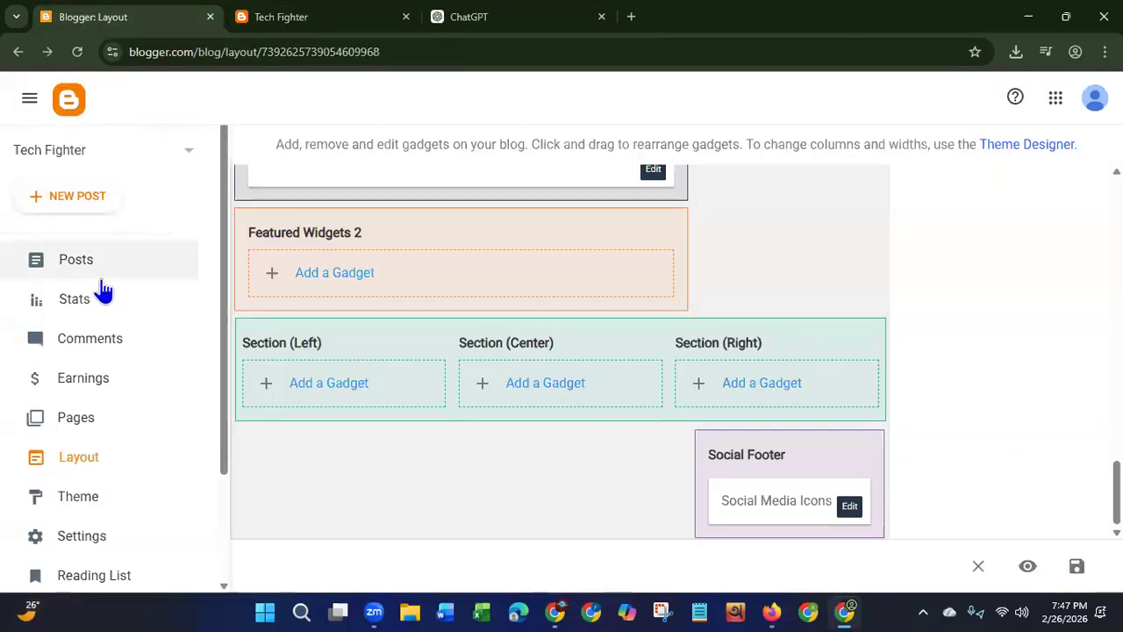
{"action": "left_click", "coordinate": [65, 270]}
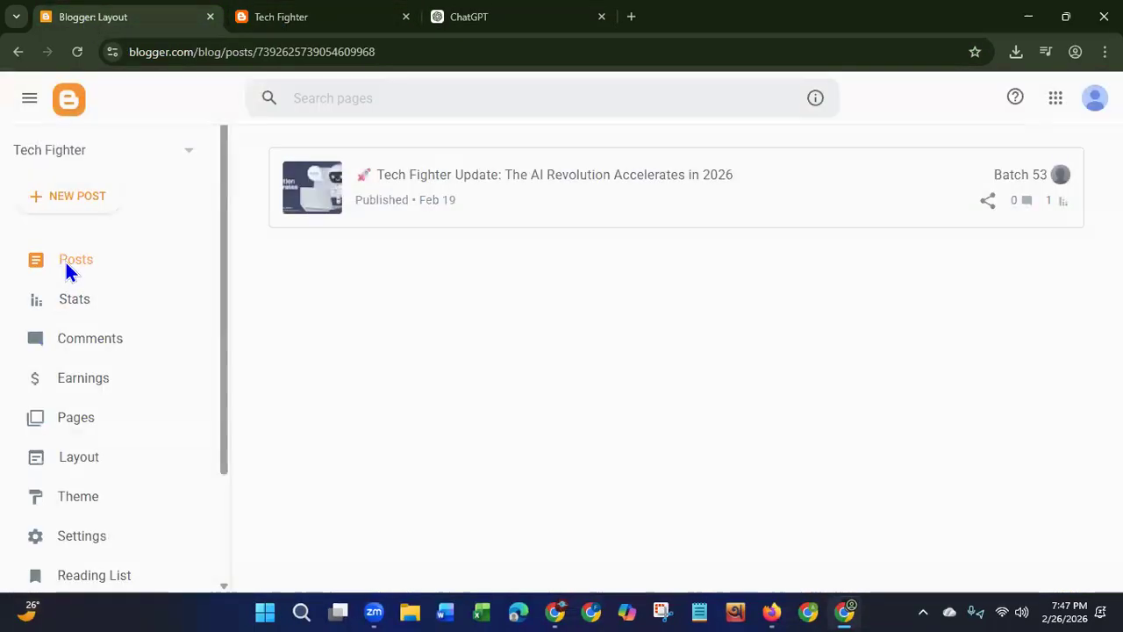
{"action": "left_click", "coordinate": [81, 213]}
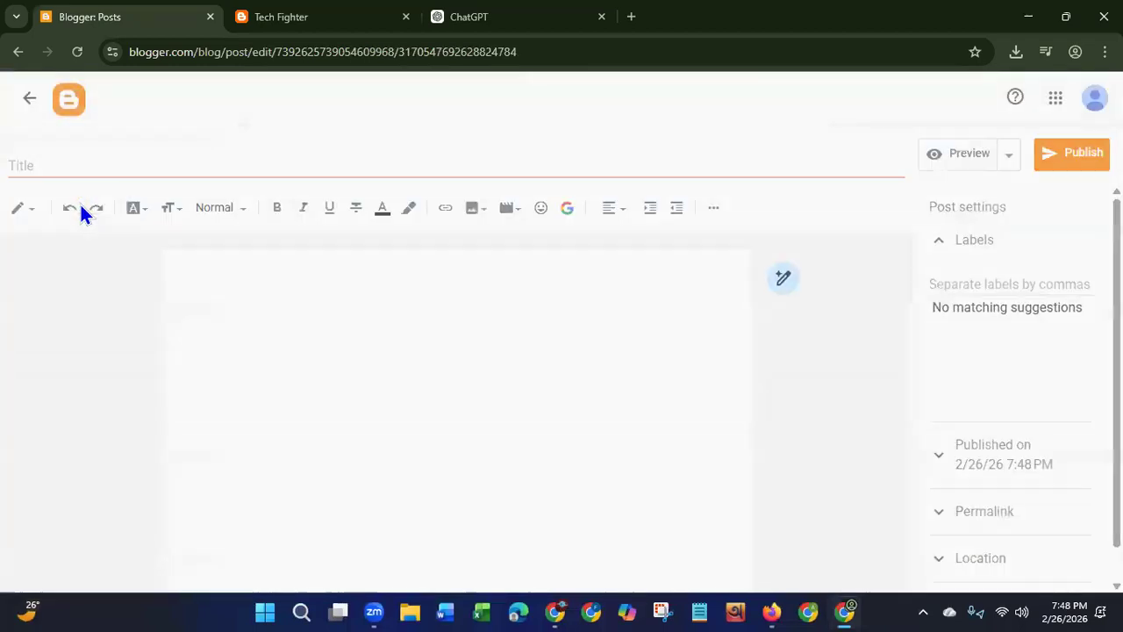
{"action": "left_click", "coordinate": [185, 268]}
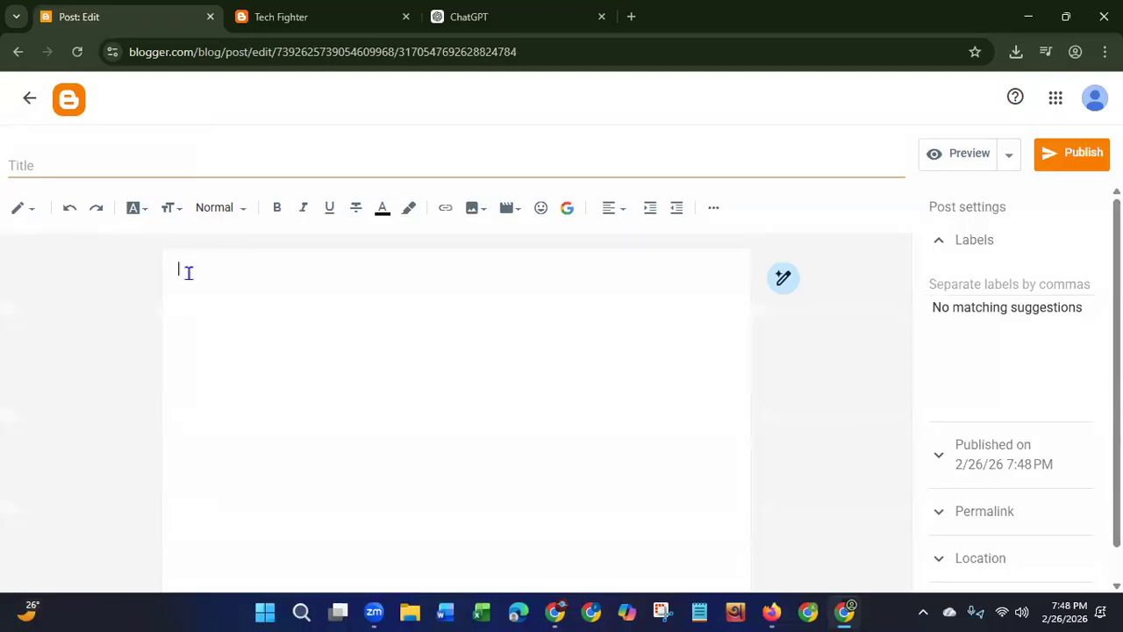
{"action": "key", "text": "ctrl+v"}
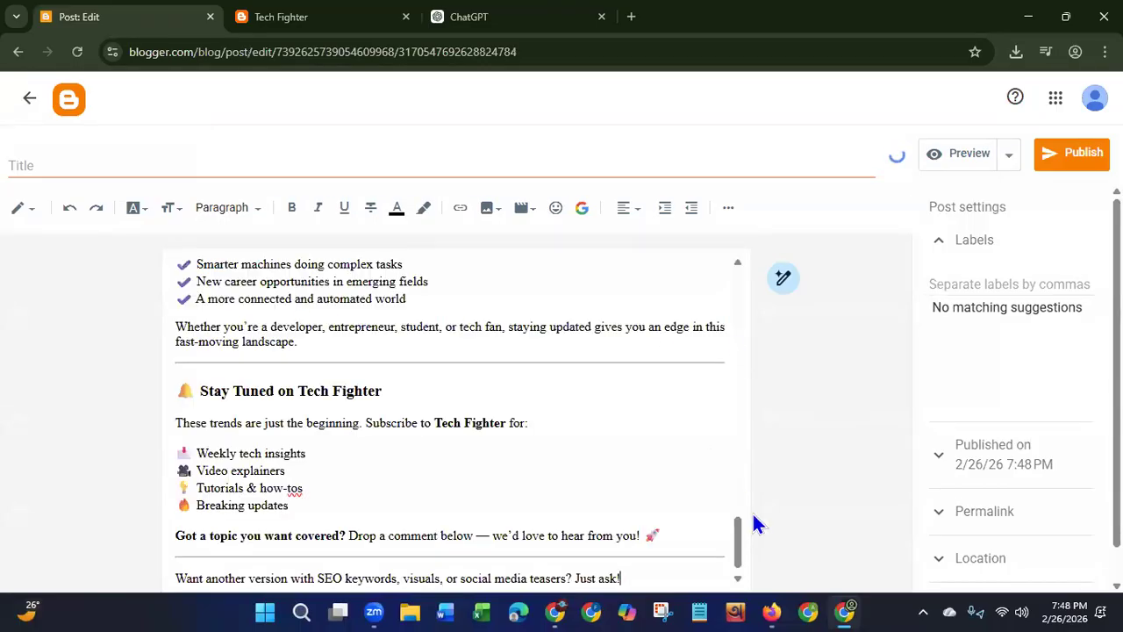
Step: Move the heading "Latest Technology Updates: What's Shaping the Future Right Now" from the body into the post title, removing the blank space it leaves
{"action": "scroll", "coordinate": [734, 490], "scroll_direction": "up", "scroll_amount": 4}
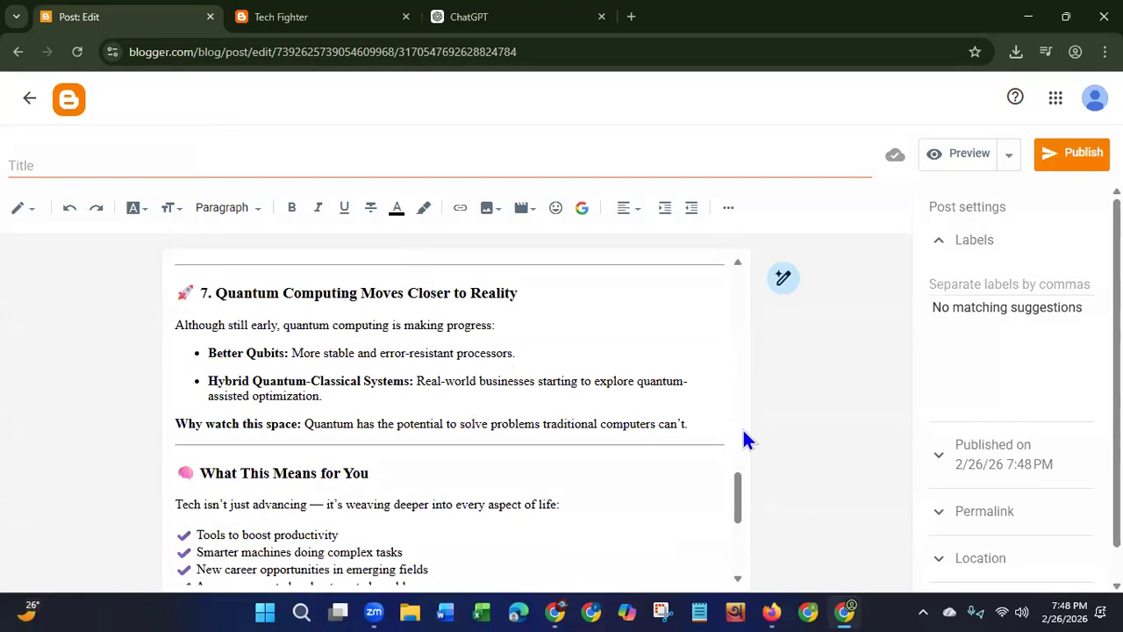
{"action": "left_click_drag", "start_coordinate": [738, 491], "coordinate": [732, 243]}
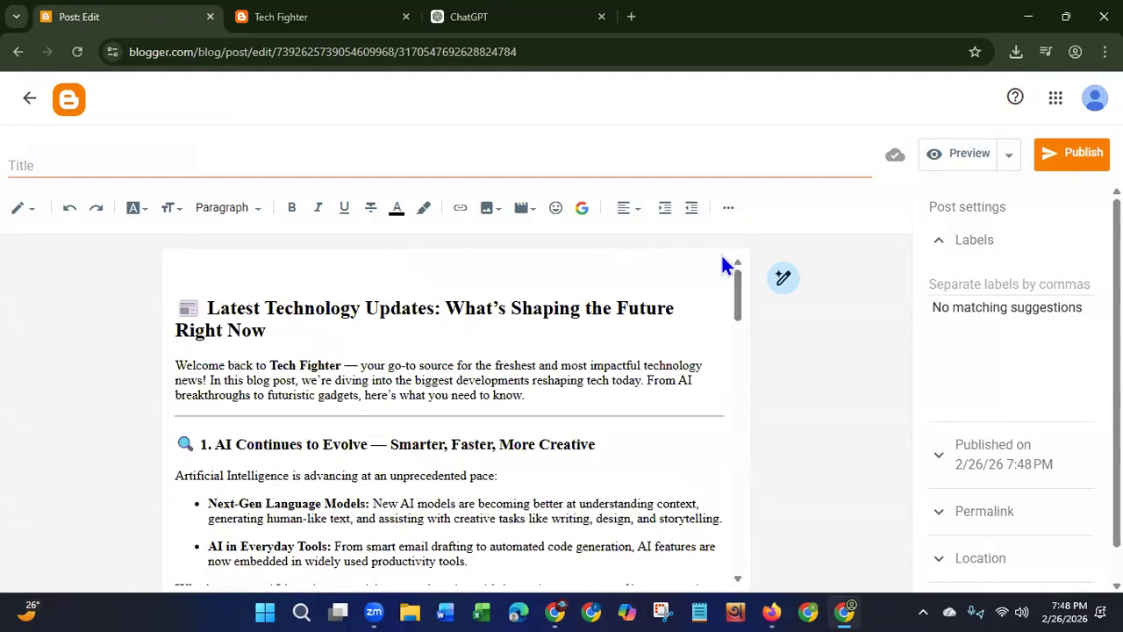
{"action": "left_click_drag", "start_coordinate": [270, 332], "coordinate": [168, 306]}
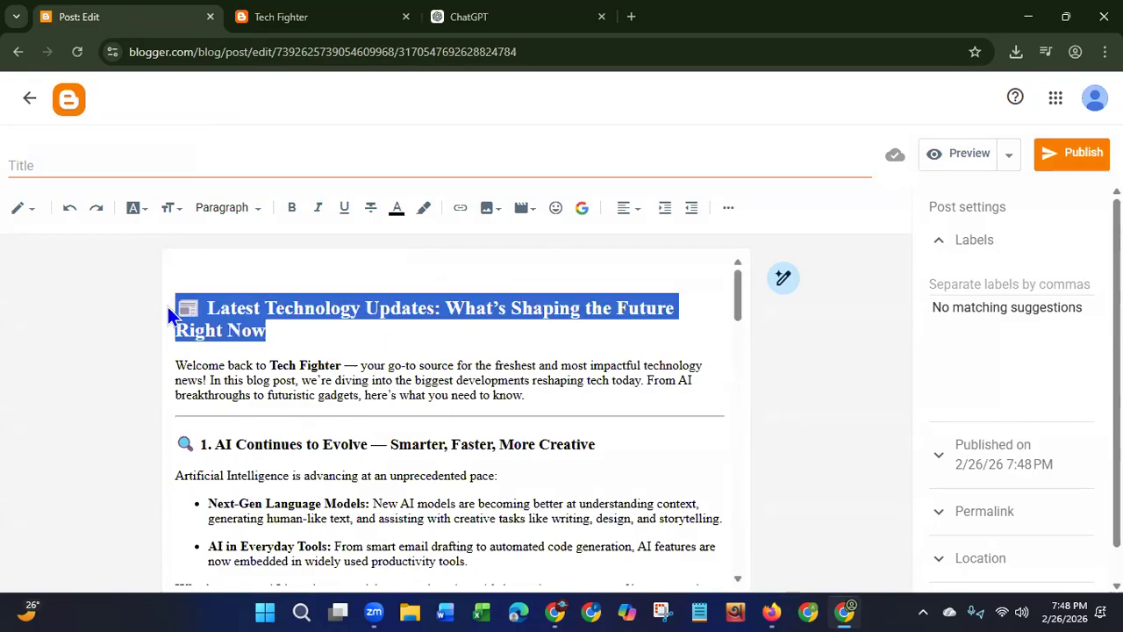
{"action": "key", "text": "BackSpace"}
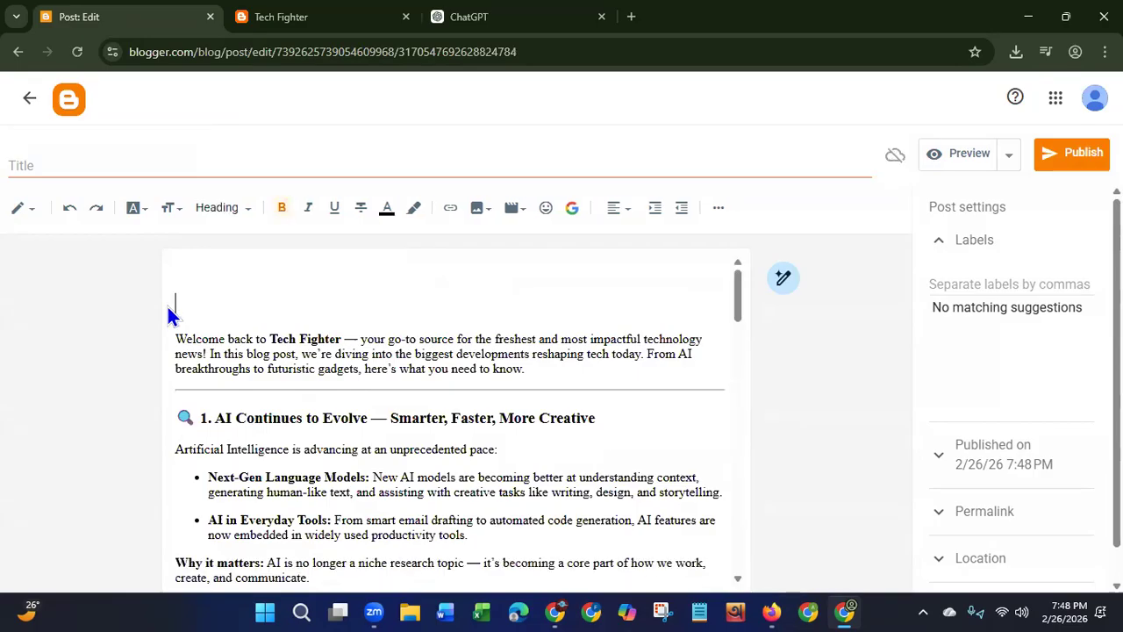
{"action": "key", "text": "Down"}
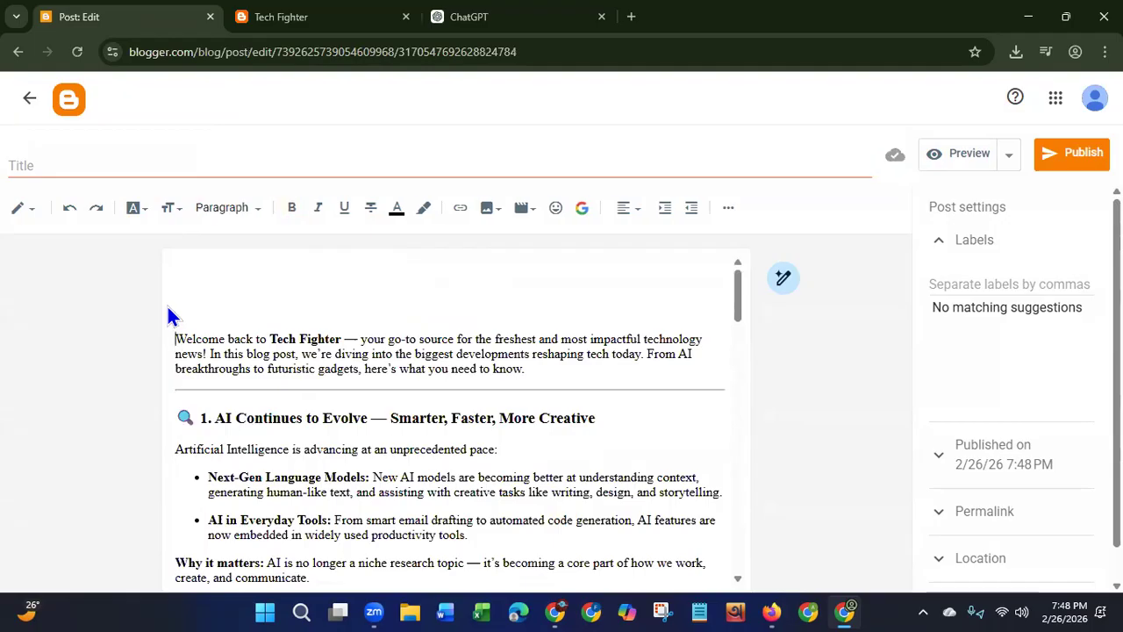
{"action": "key", "text": "BackSpace"}
{"action": "key", "text": "BackSpace"}
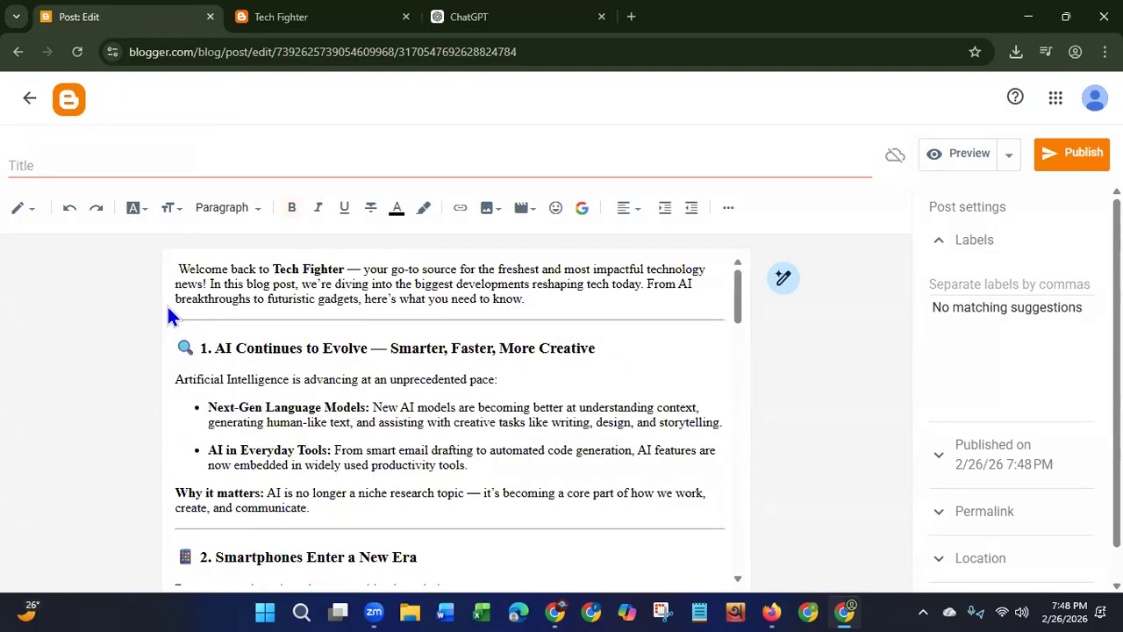
{"action": "key", "text": "BackSpace"}
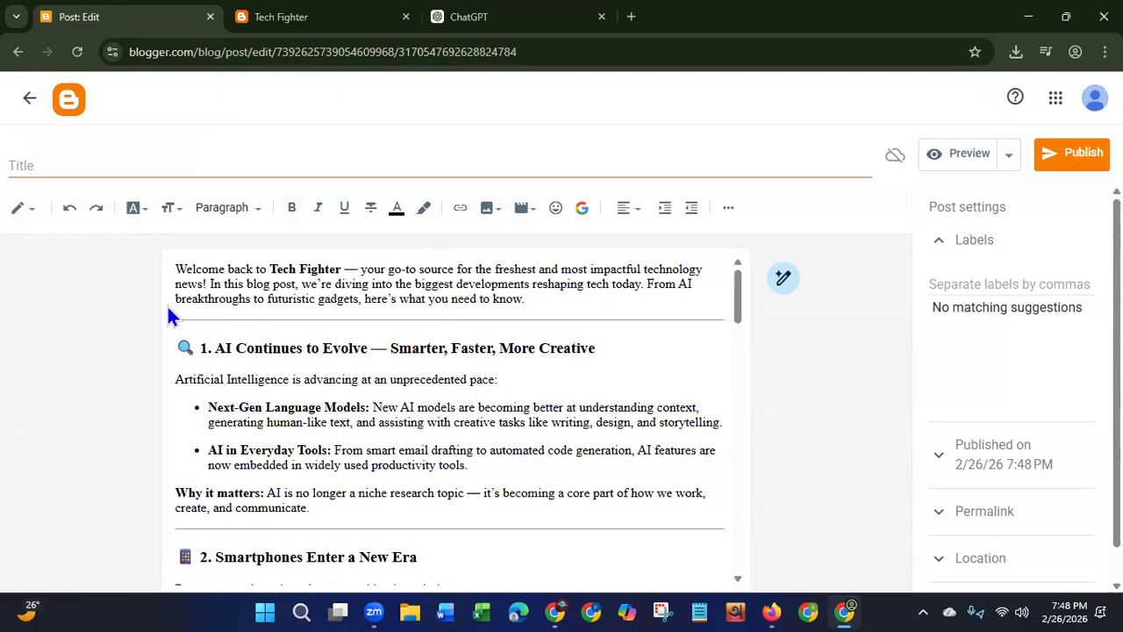
{"action": "left_click", "coordinate": [88, 165]}
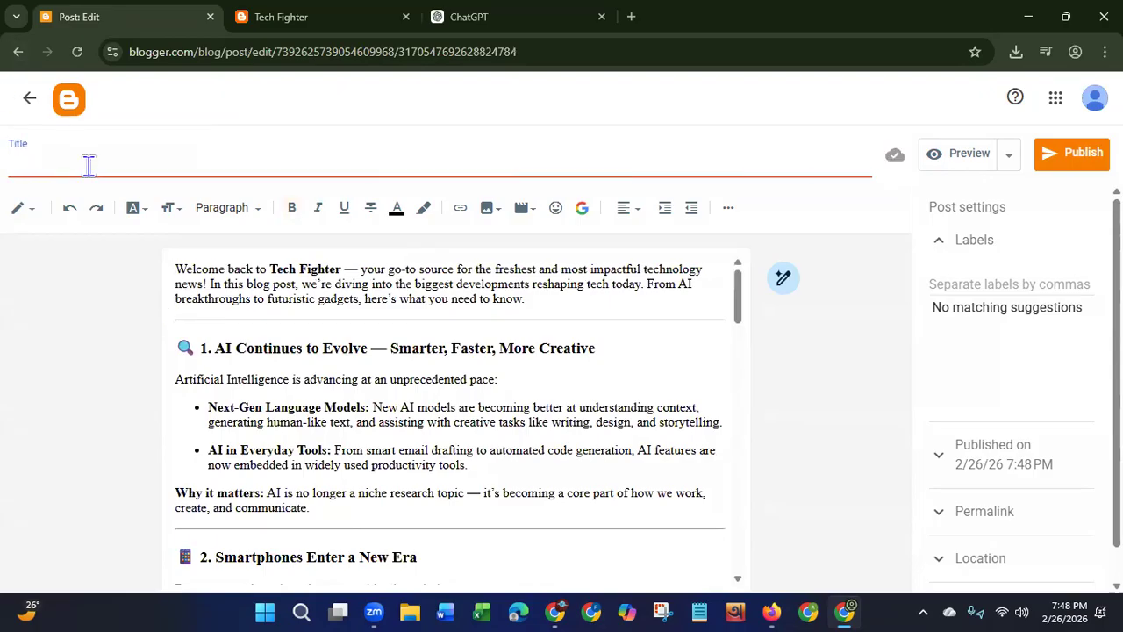
{"action": "key", "text": "ctrl+v"}
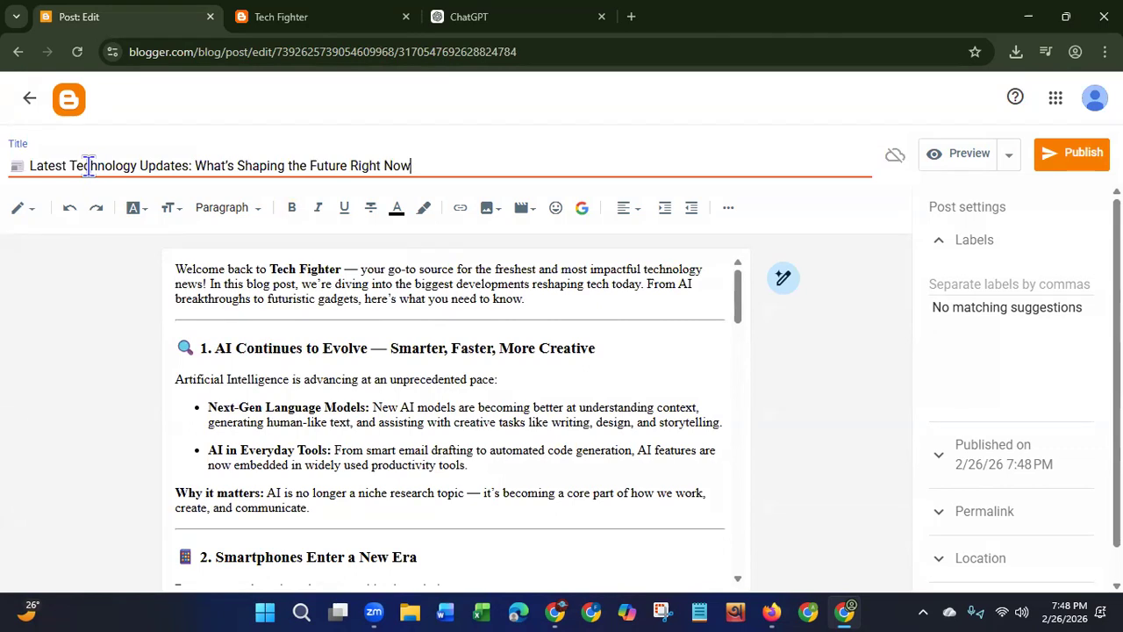
Step: Make the post's introductory paragraph bold and set its text size to Large
{"action": "left_click_drag", "start_coordinate": [540, 303], "coordinate": [173, 275]}
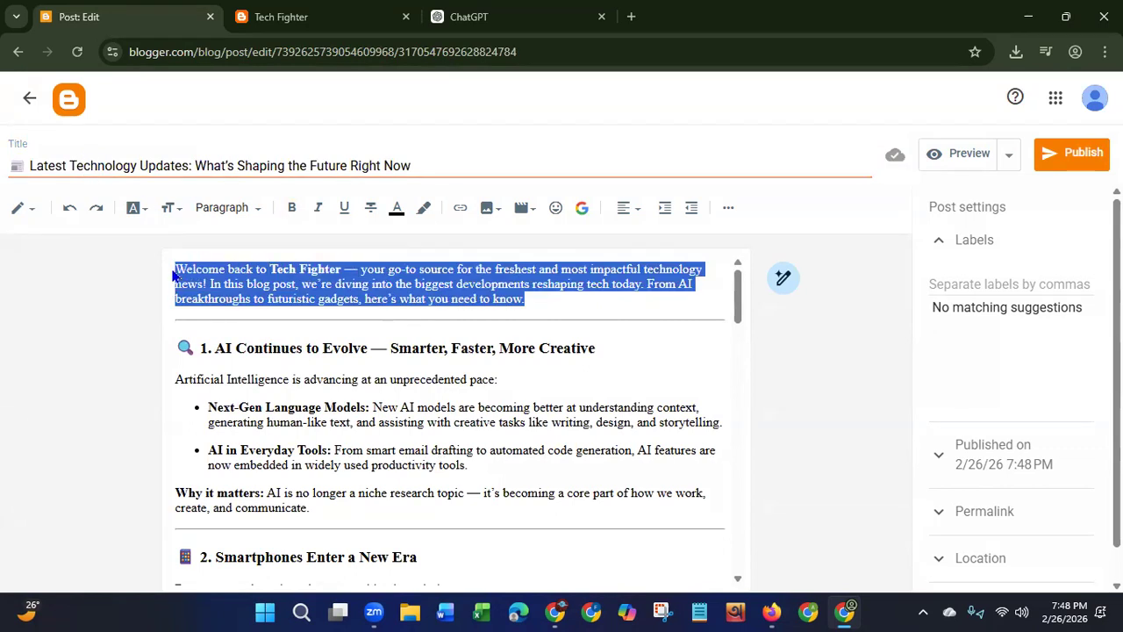
{"action": "left_click", "coordinate": [292, 209]}
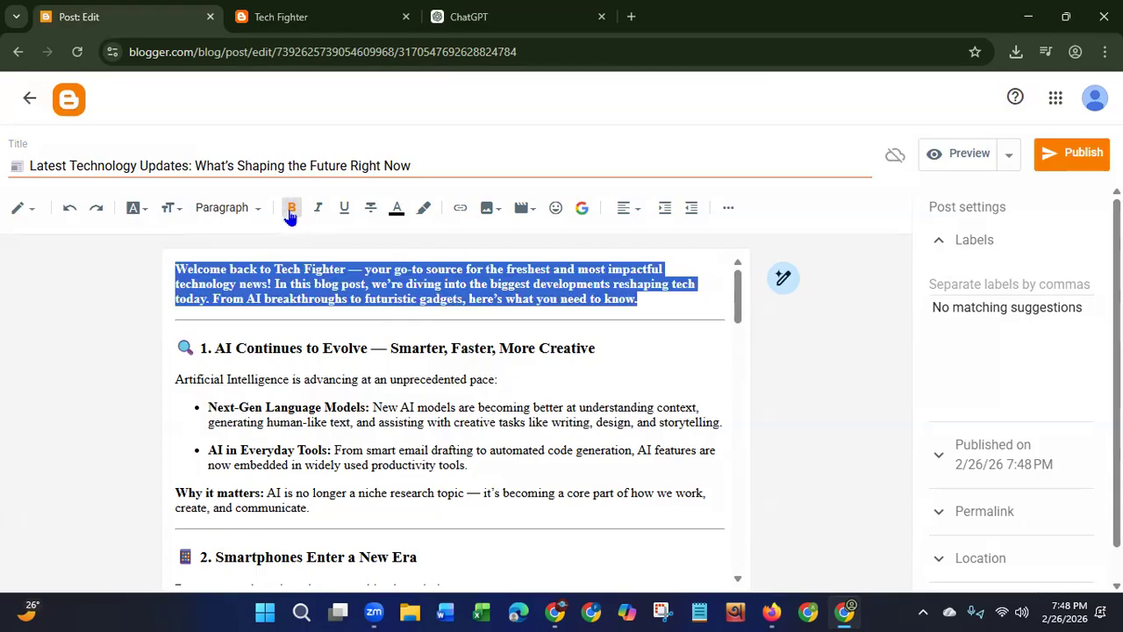
{"action": "left_click", "coordinate": [172, 210]}
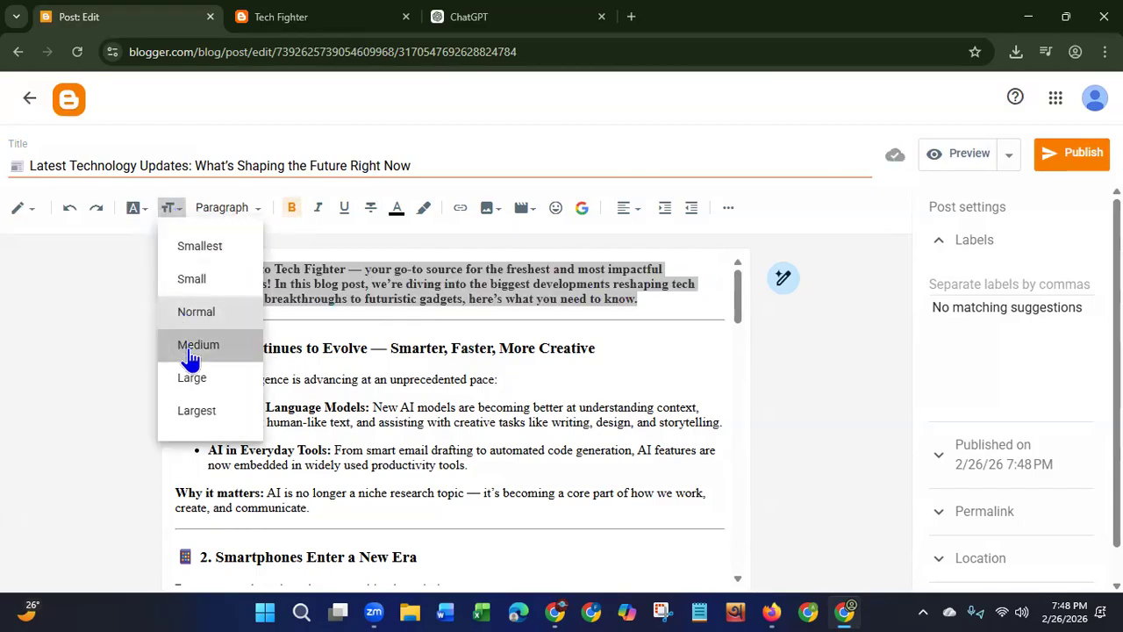
{"action": "left_click", "coordinate": [190, 350]}
{"action": "left_click", "coordinate": [166, 209]}
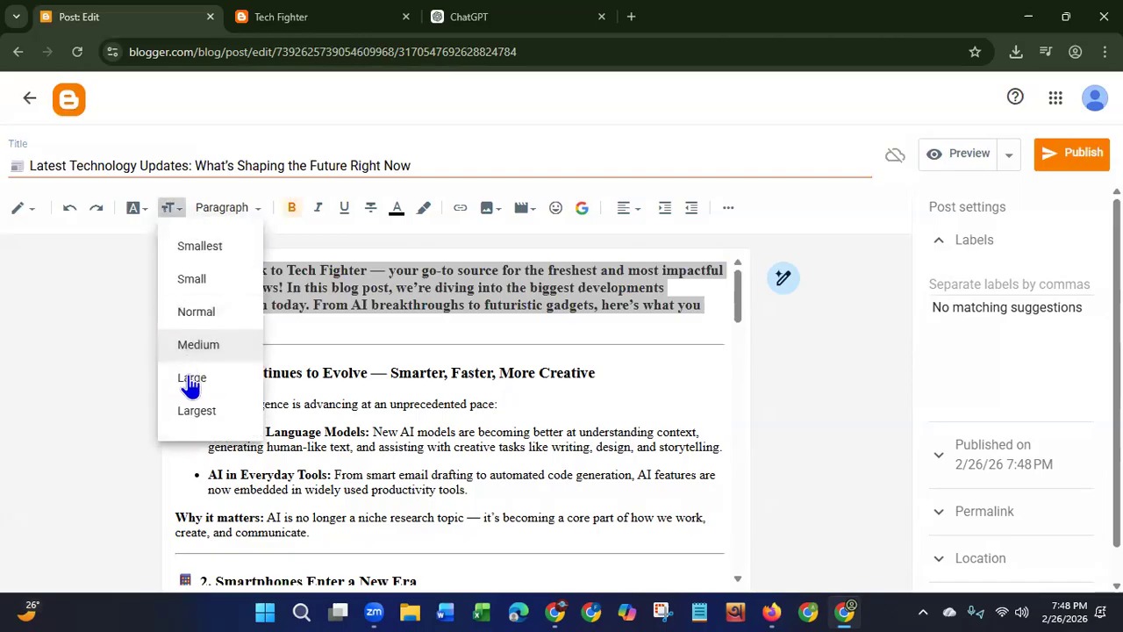
{"action": "left_click", "coordinate": [191, 381]}
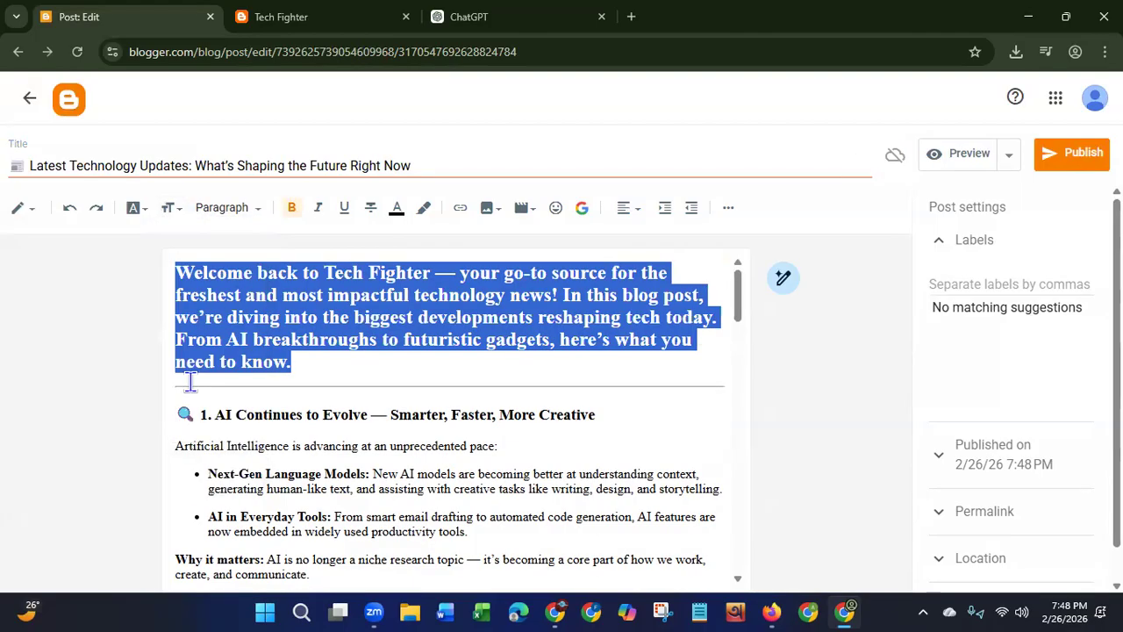
{"action": "left_click", "coordinate": [355, 466]}
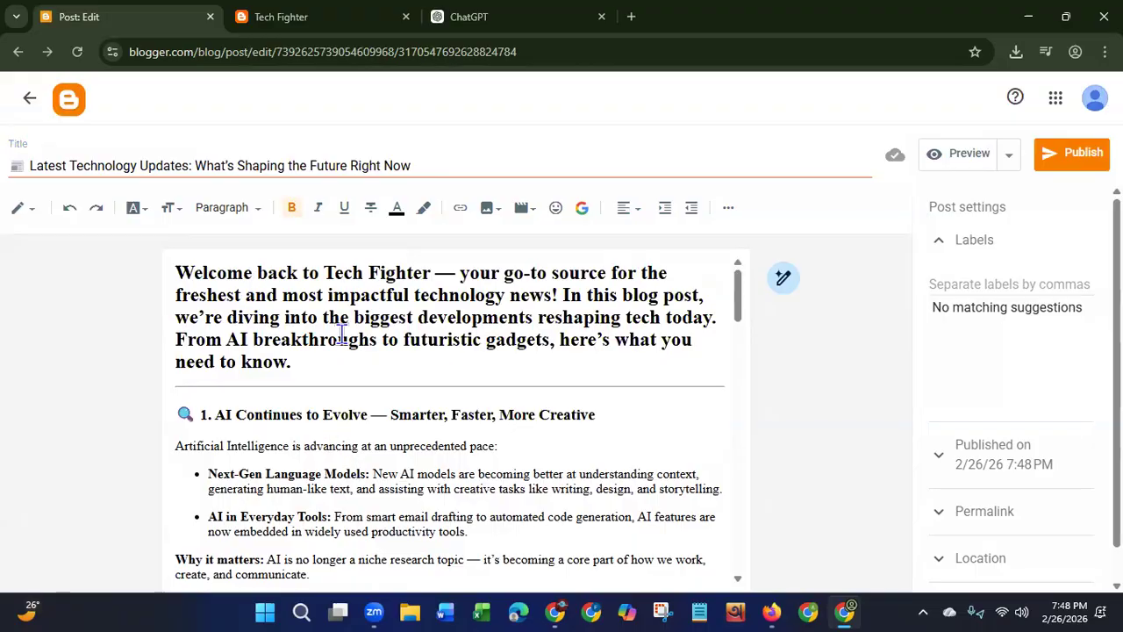
Step: Delete the closing line "Want another version with SEO keywords, visuals, or social media teasers? Just ask!" and the divider above it
{"action": "left_click_drag", "start_coordinate": [740, 309], "coordinate": [750, 522]}
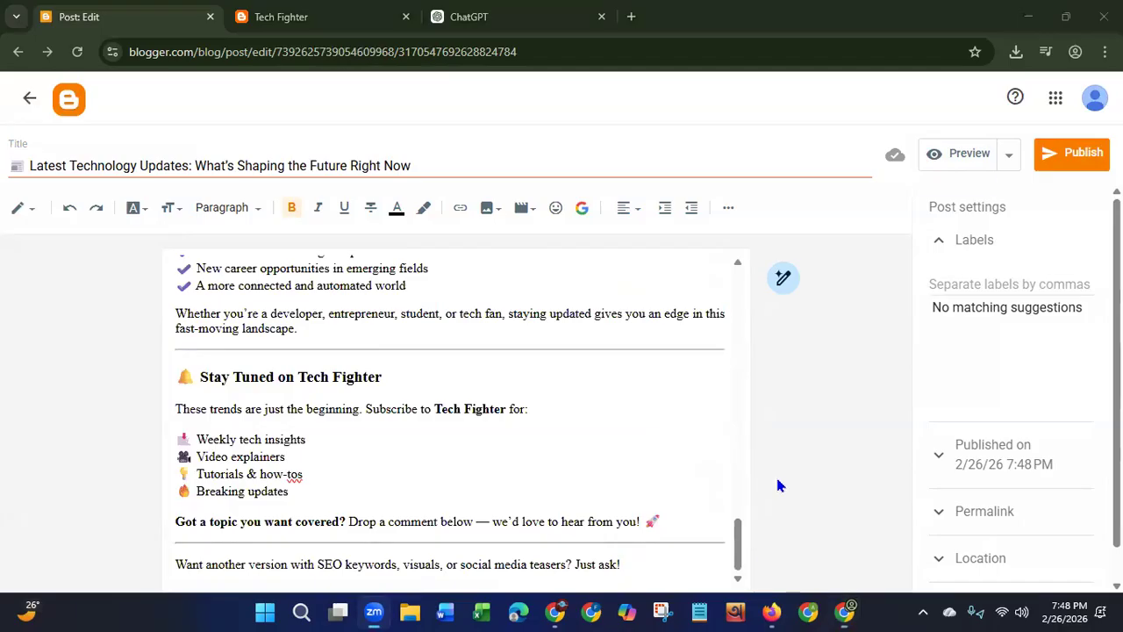
{"action": "left_click", "coordinate": [777, 484]}
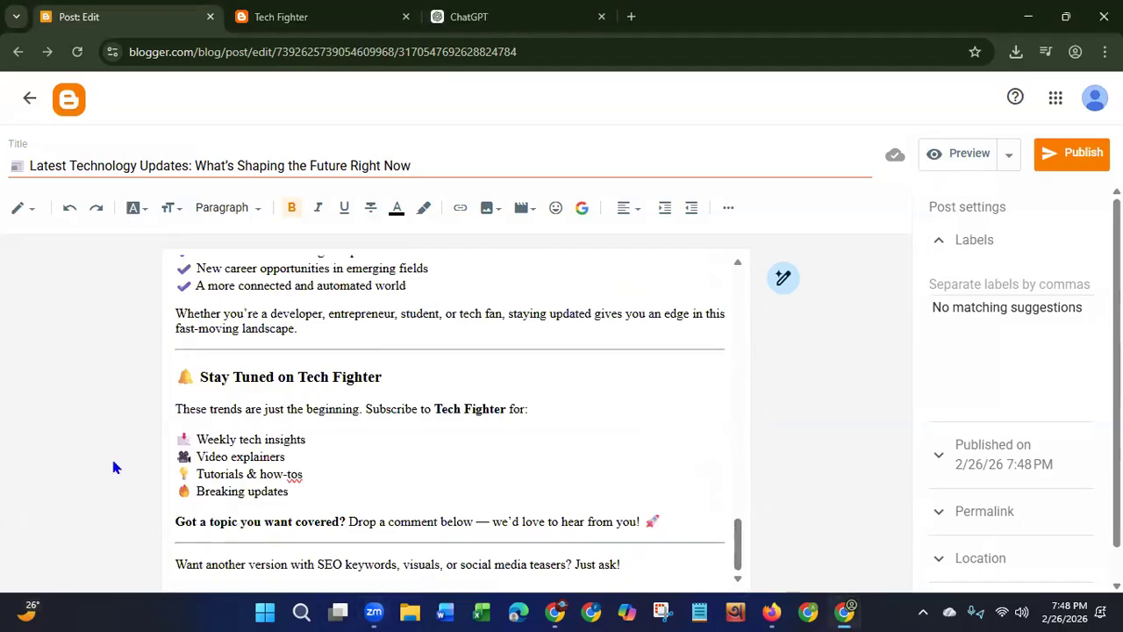
{"action": "left_click_drag", "start_coordinate": [625, 568], "coordinate": [219, 546]}
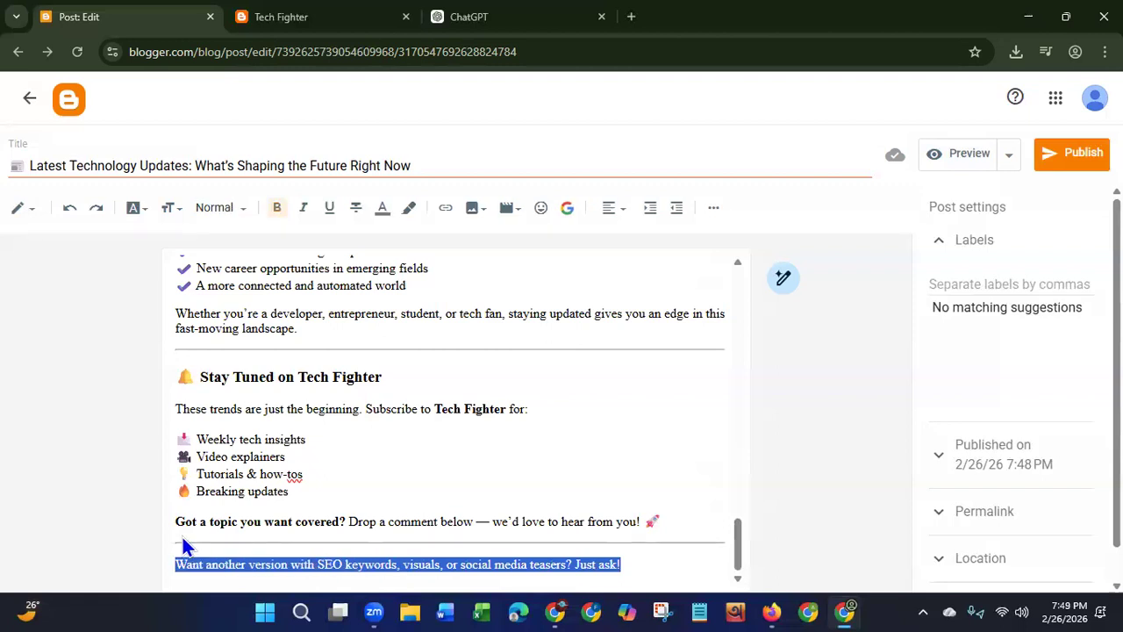
{"action": "key", "text": "BackSpace"}
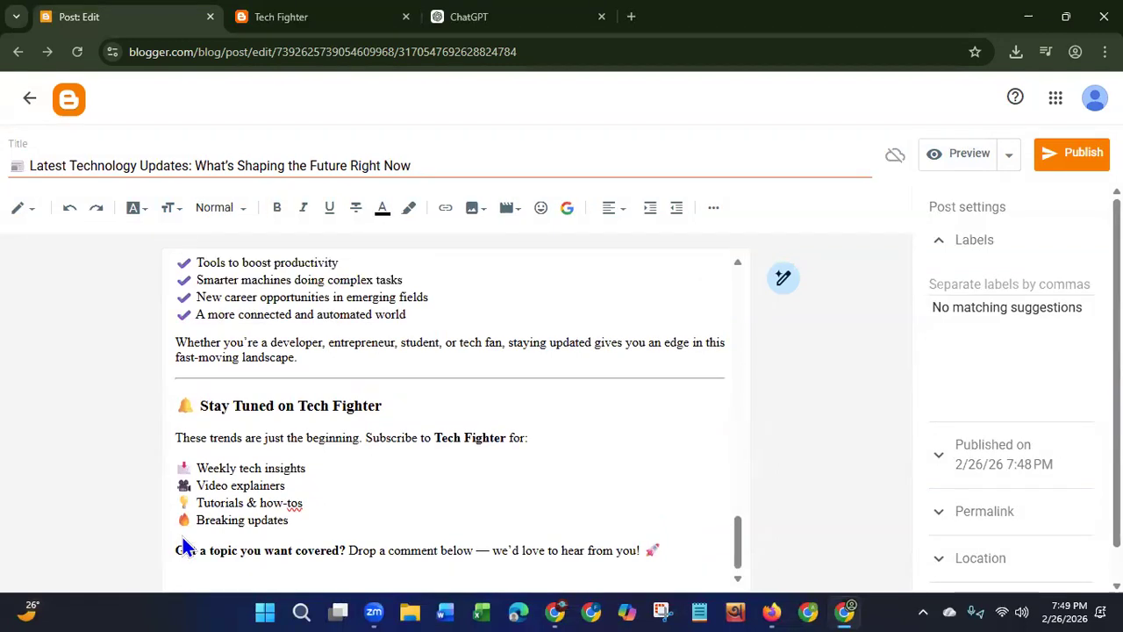
Step: Switch to Canva in Firefox, open the "Where Technology Meets Innovation" design, and close the leaderboard and 250 × 100px design tabs
{"action": "left_click", "coordinate": [774, 607]}
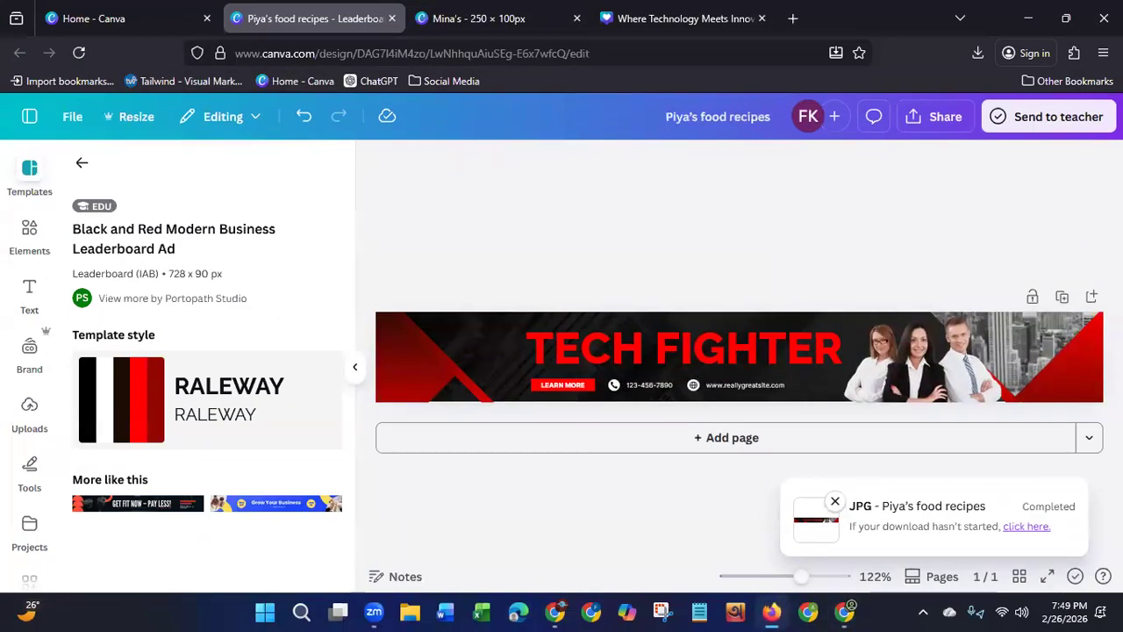
{"action": "left_click", "coordinate": [689, 26]}
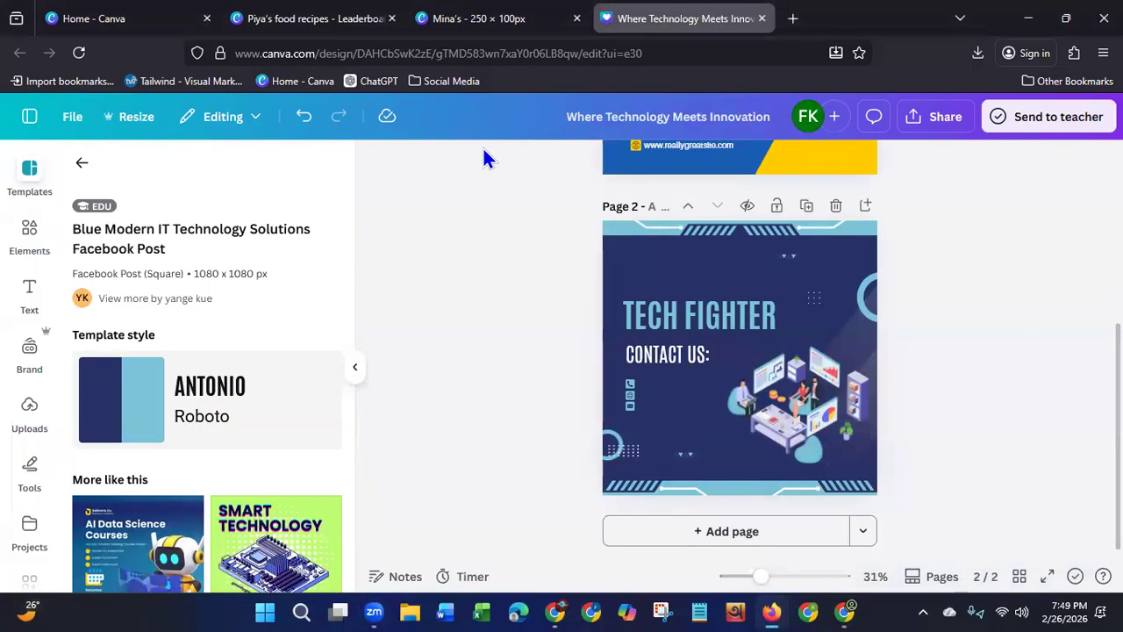
{"action": "left_click", "coordinate": [391, 19]}
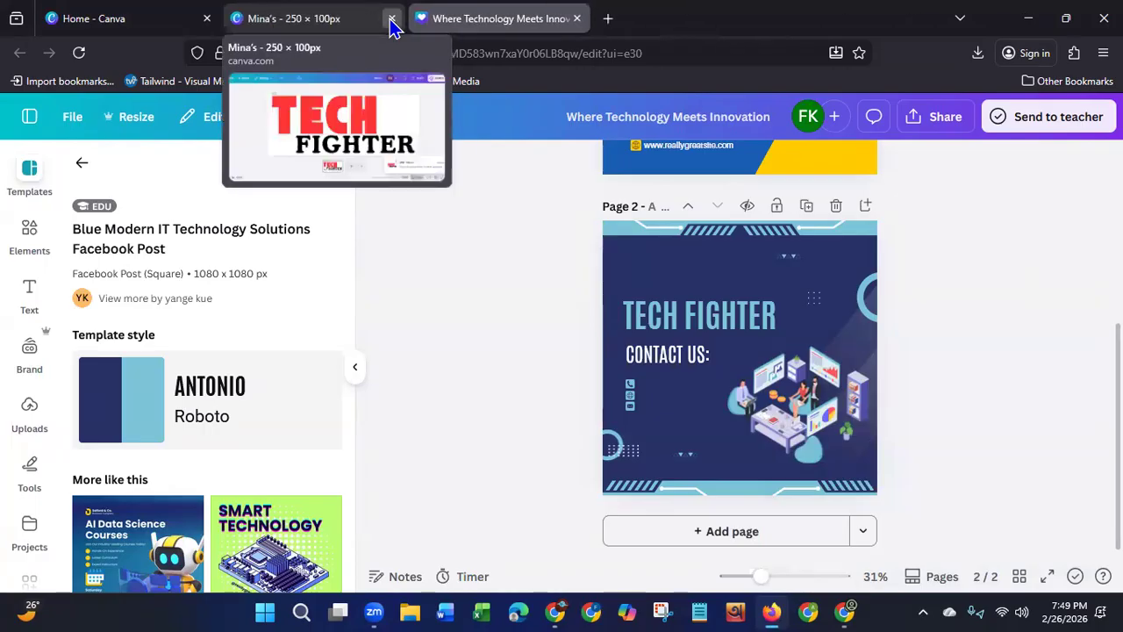
{"action": "left_click", "coordinate": [391, 18]}
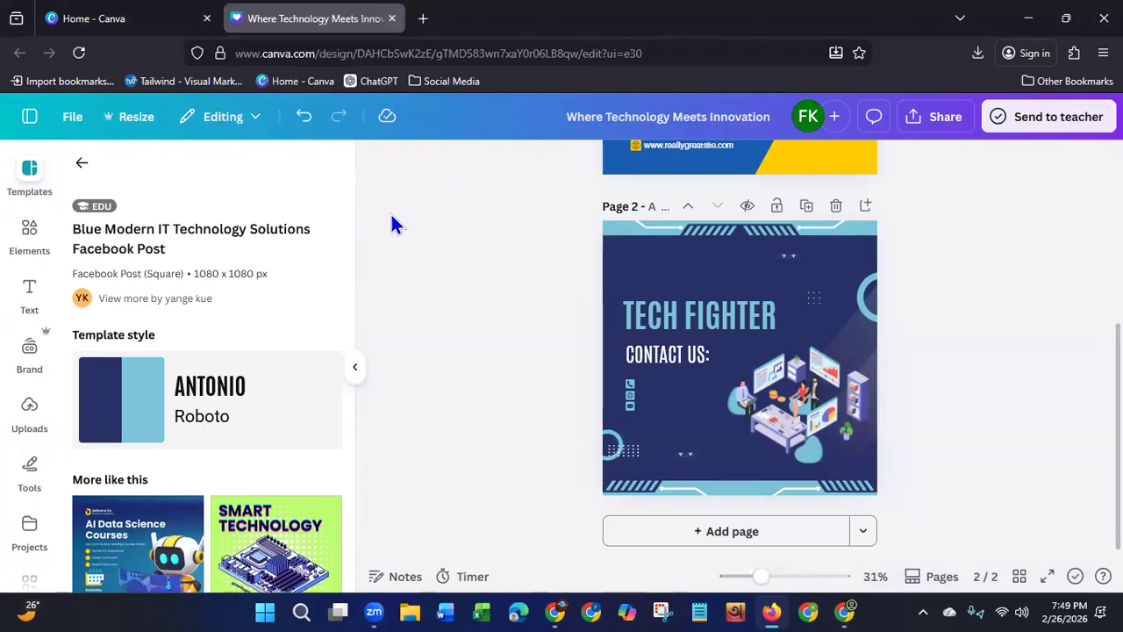
Step: Replace page 2 with the "Blue Futuristic Ai Technology Webinar Conference Facebook Post" template from the technology search results
{"action": "left_click", "coordinate": [80, 160]}
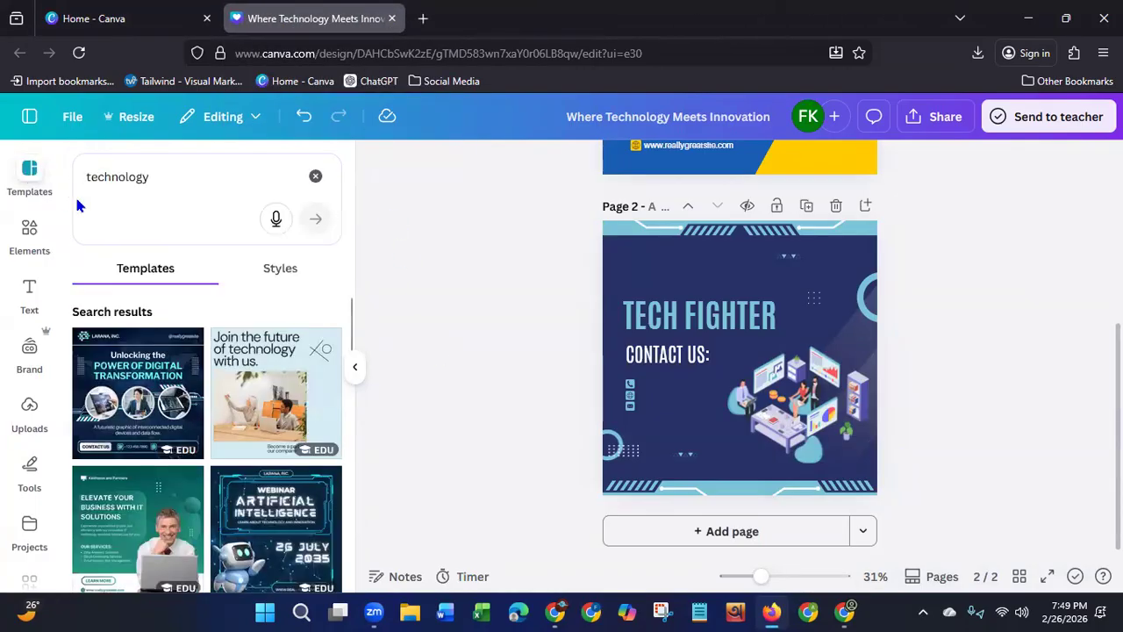
{"action": "left_click", "coordinate": [247, 531]}
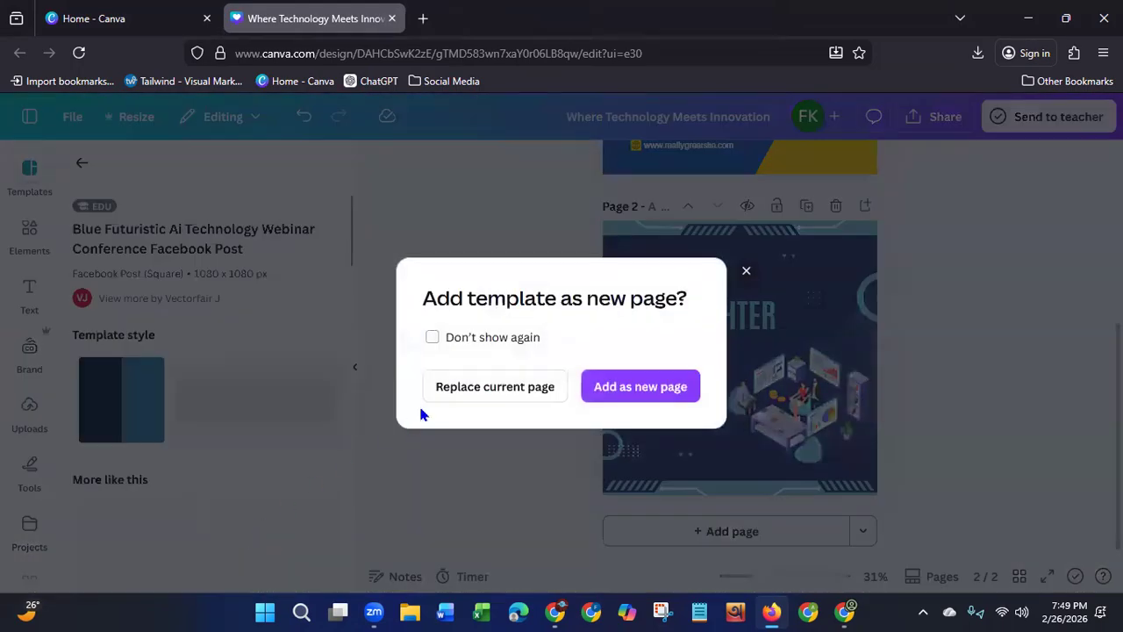
{"action": "left_click", "coordinate": [465, 388]}
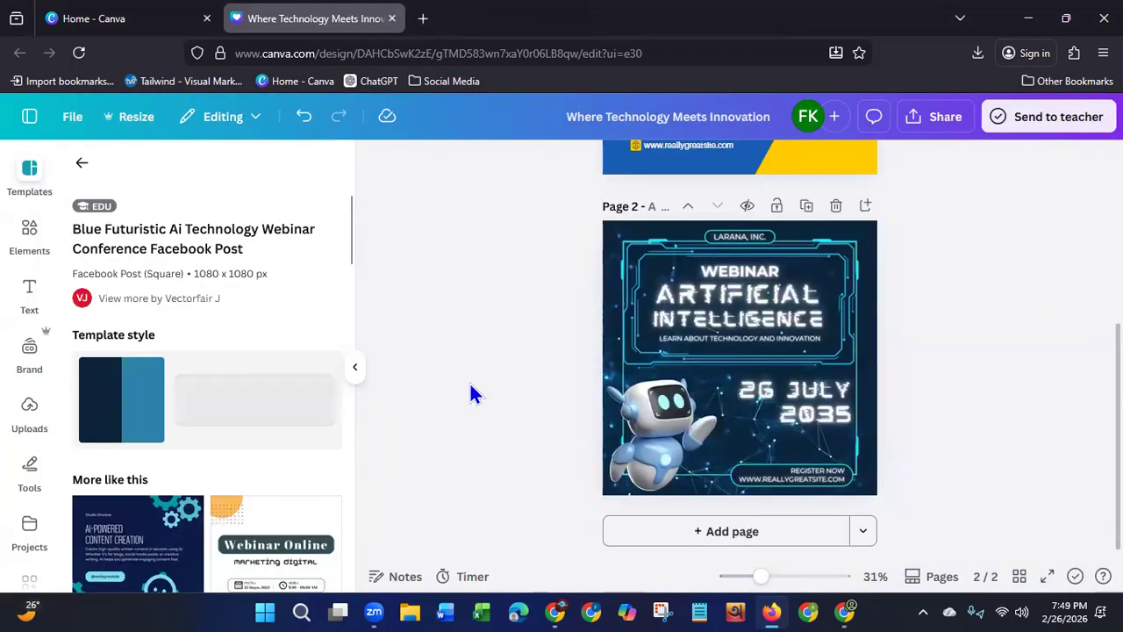
Step: Delete page 2's date, "WEBINAR", "LARANA, INC." and registration texts, along with the frame around the registration text
{"action": "left_click", "coordinate": [797, 411]}
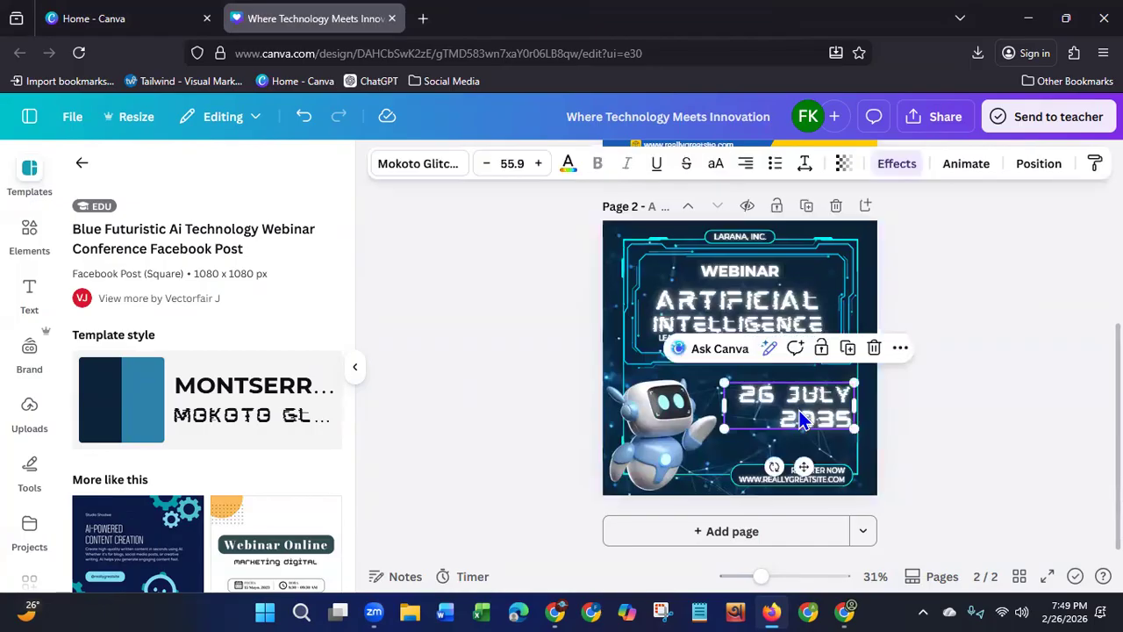
{"action": "key", "text": "Delete"}
{"action": "left_click", "coordinate": [771, 276]}
{"action": "key", "text": "Delete"}
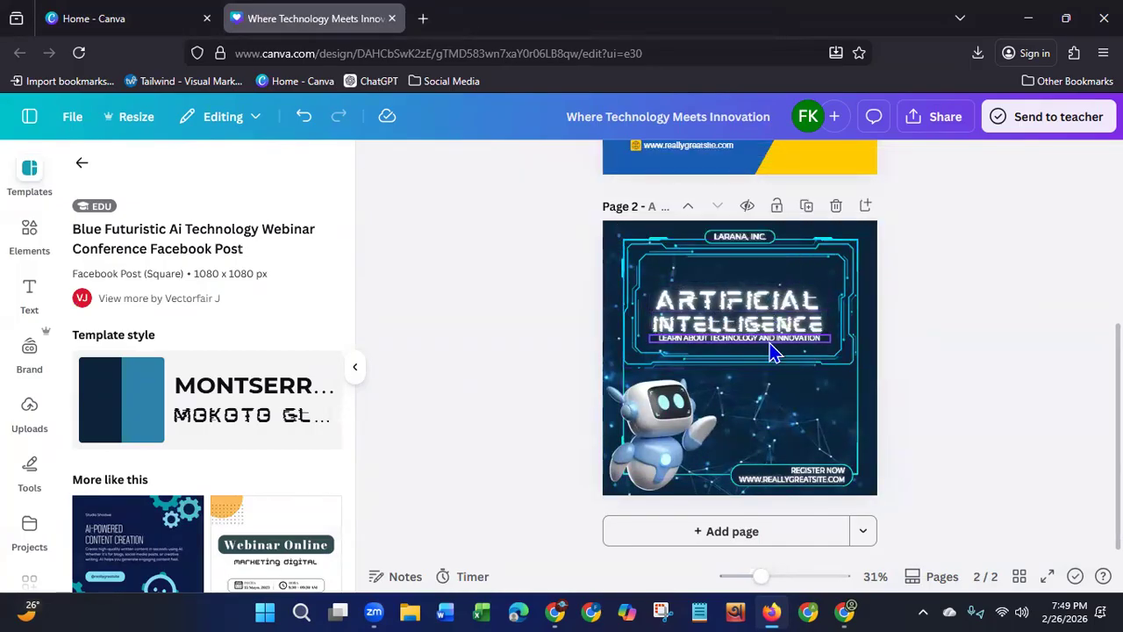
{"action": "left_click", "coordinate": [754, 236]}
{"action": "key", "text": "Delete"}
{"action": "left_click", "coordinate": [826, 484]}
{"action": "key", "text": "Delete"}
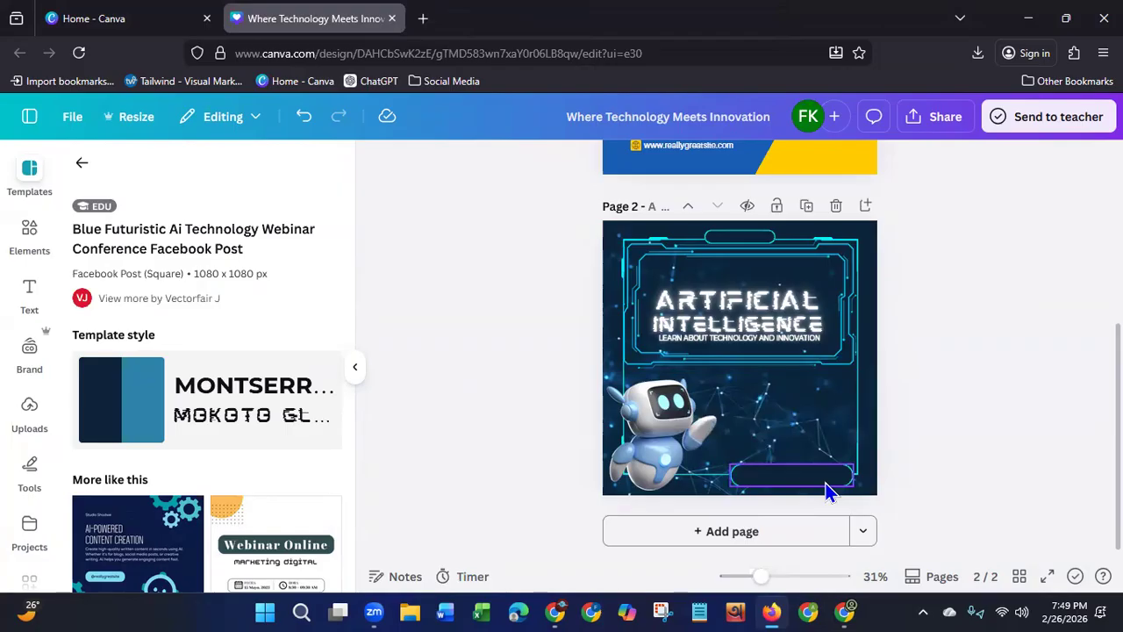
{"action": "left_click", "coordinate": [825, 483]}
{"action": "key", "text": "Delete"}
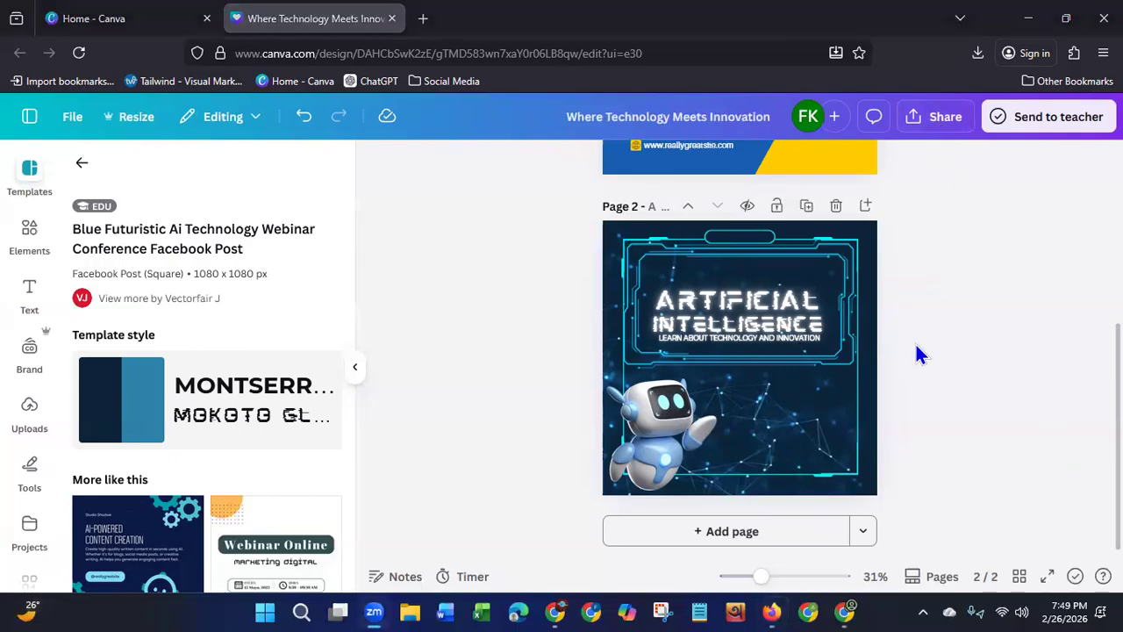
Step: Add a third page using the "AI-Powered Content Creation" template and delete its "Studio Shodwe" text
{"action": "left_click", "coordinate": [718, 537]}
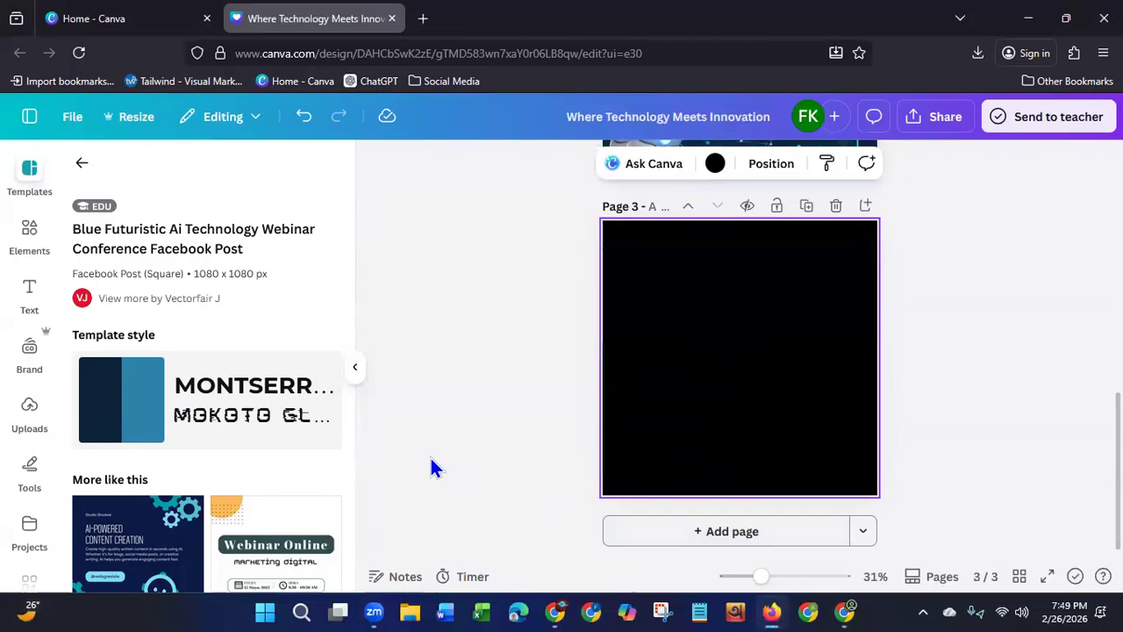
{"action": "left_click_drag", "start_coordinate": [351, 238], "coordinate": [352, 279]}
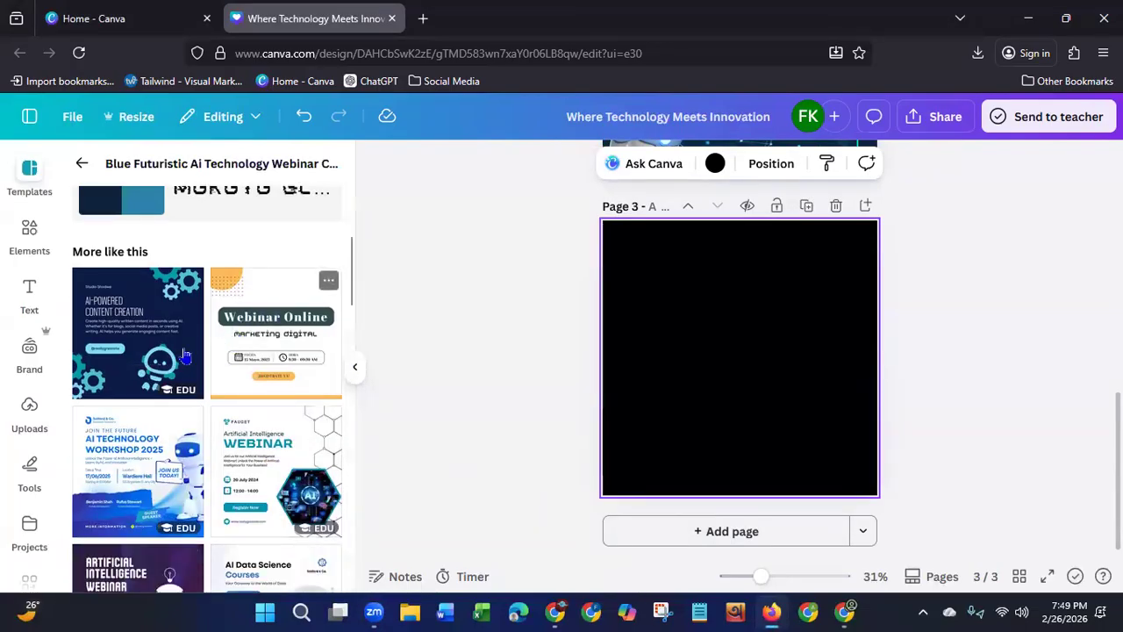
{"action": "left_click", "coordinate": [133, 353]}
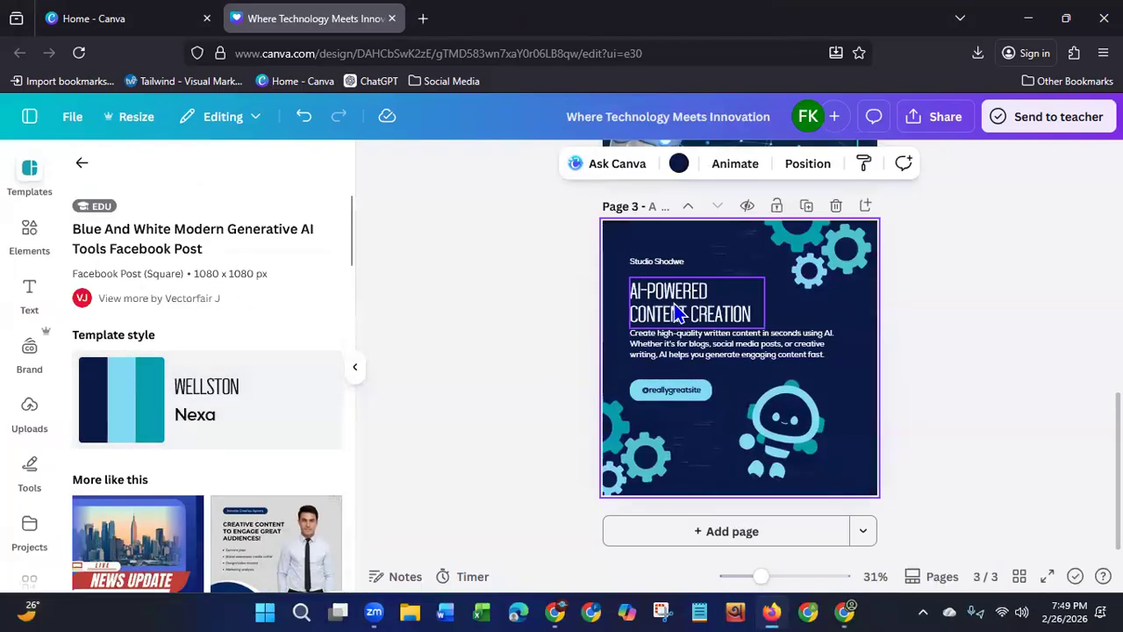
{"action": "left_click", "coordinate": [662, 264]}
{"action": "key", "text": "Delete"}
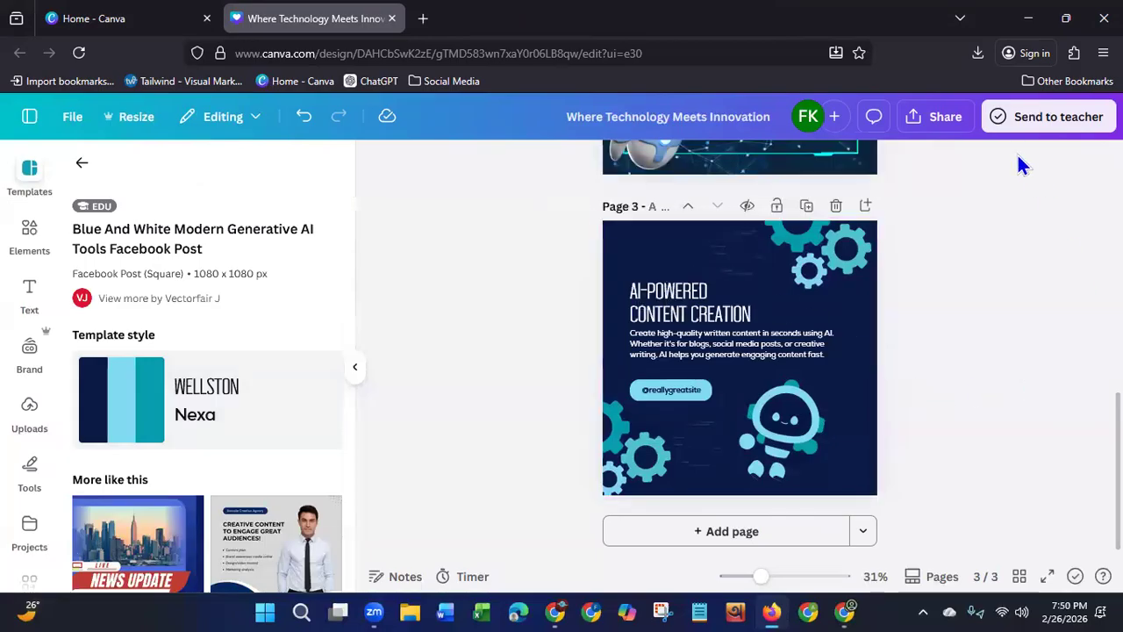
Step: Download only the current page, page 3, as a JPG
{"action": "left_click", "coordinate": [936, 130]}
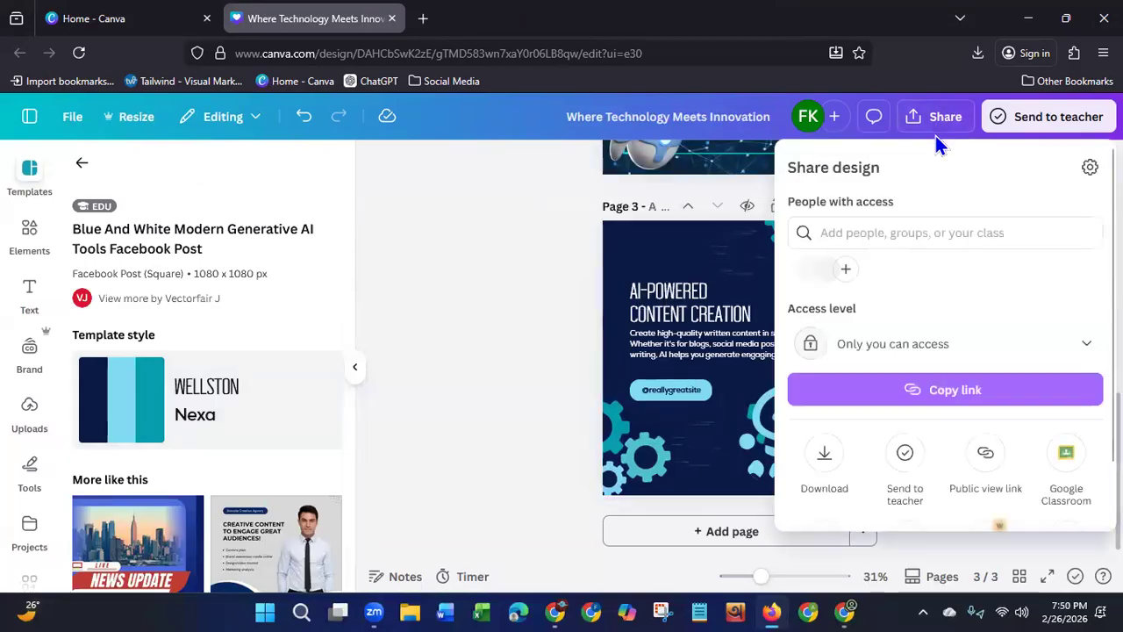
{"action": "left_click", "coordinate": [825, 469]}
{"action": "left_click", "coordinate": [956, 231]}
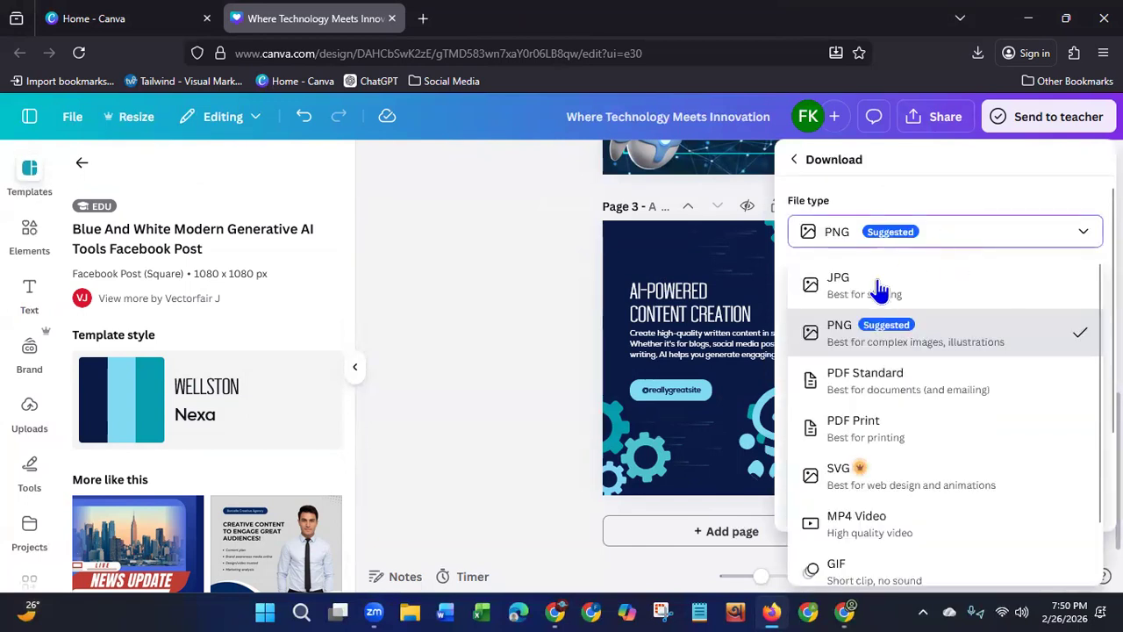
{"action": "left_click", "coordinate": [880, 286]}
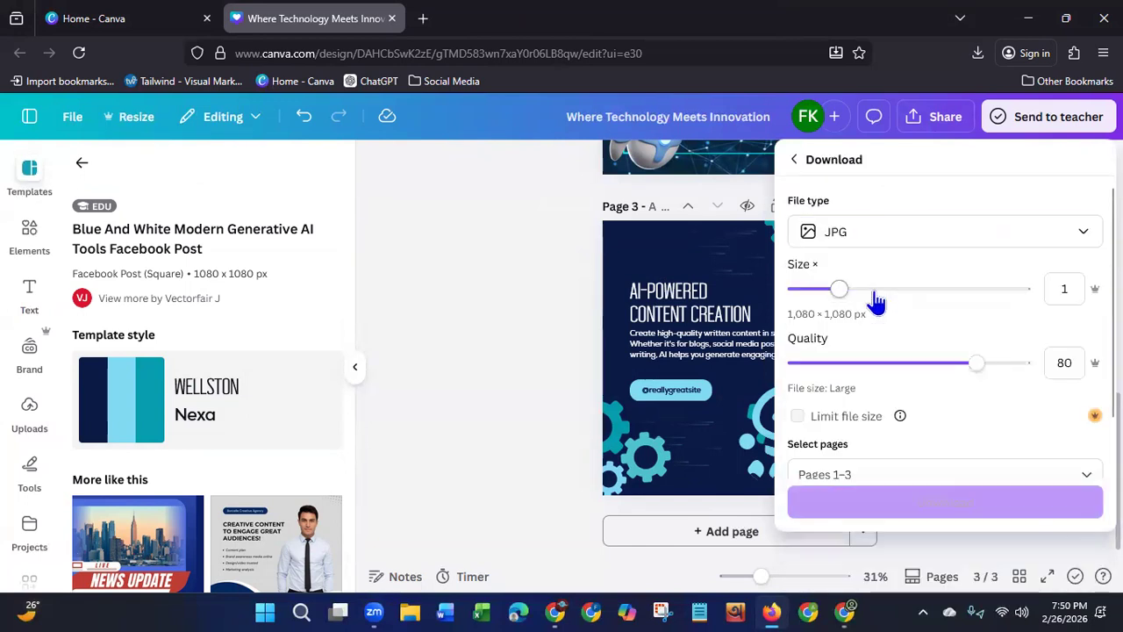
{"action": "left_click", "coordinate": [952, 469]}
{"action": "left_click", "coordinate": [810, 257]}
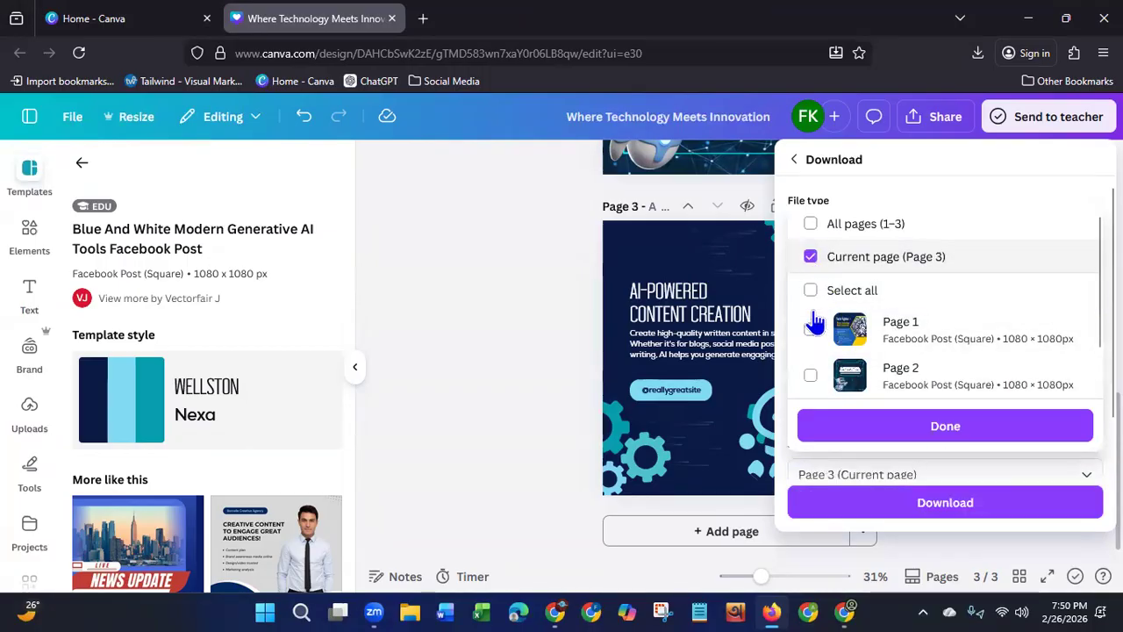
{"action": "left_click", "coordinate": [815, 428]}
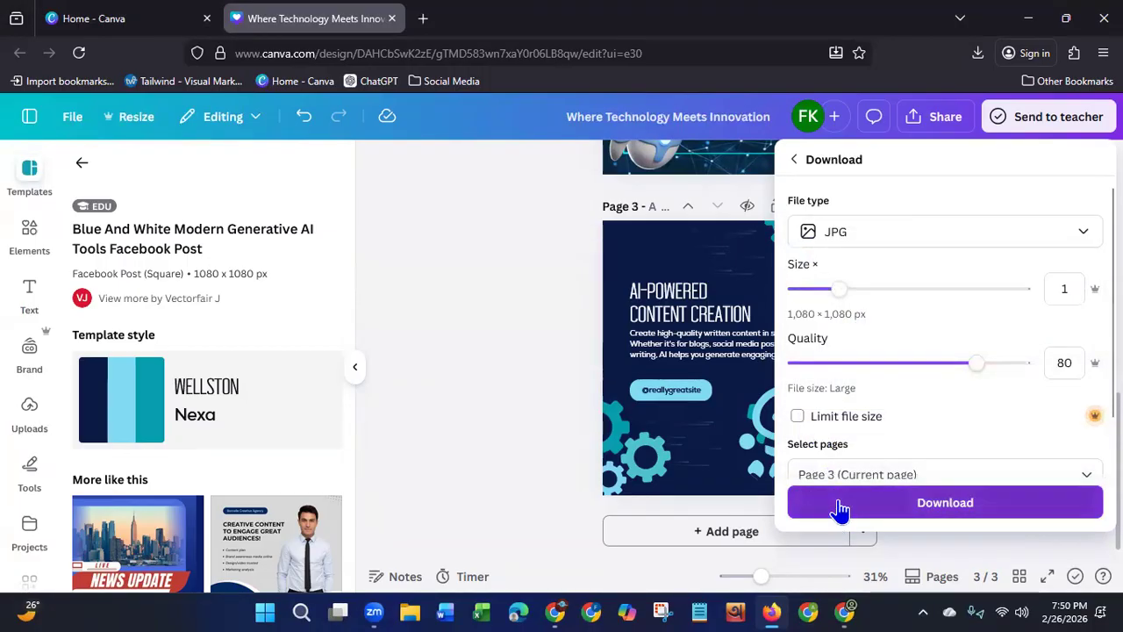
{"action": "left_click", "coordinate": [837, 507]}
Step: Download only page 2, the Artificial Intelligence design, as a JPG
{"action": "left_click", "coordinate": [943, 118]}
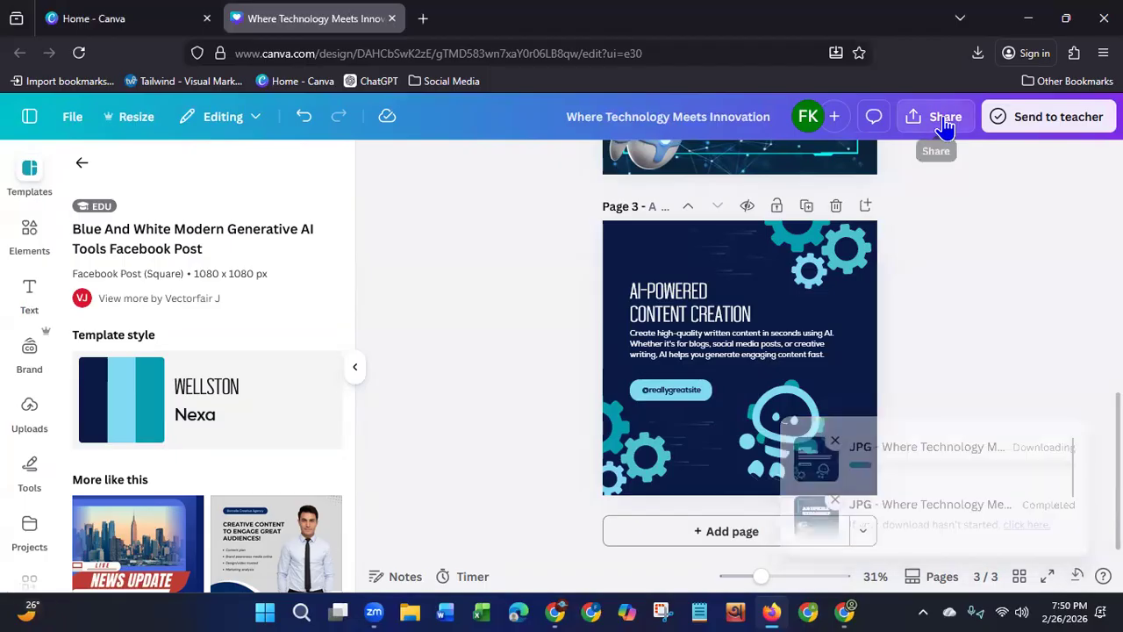
{"action": "left_click", "coordinate": [815, 474]}
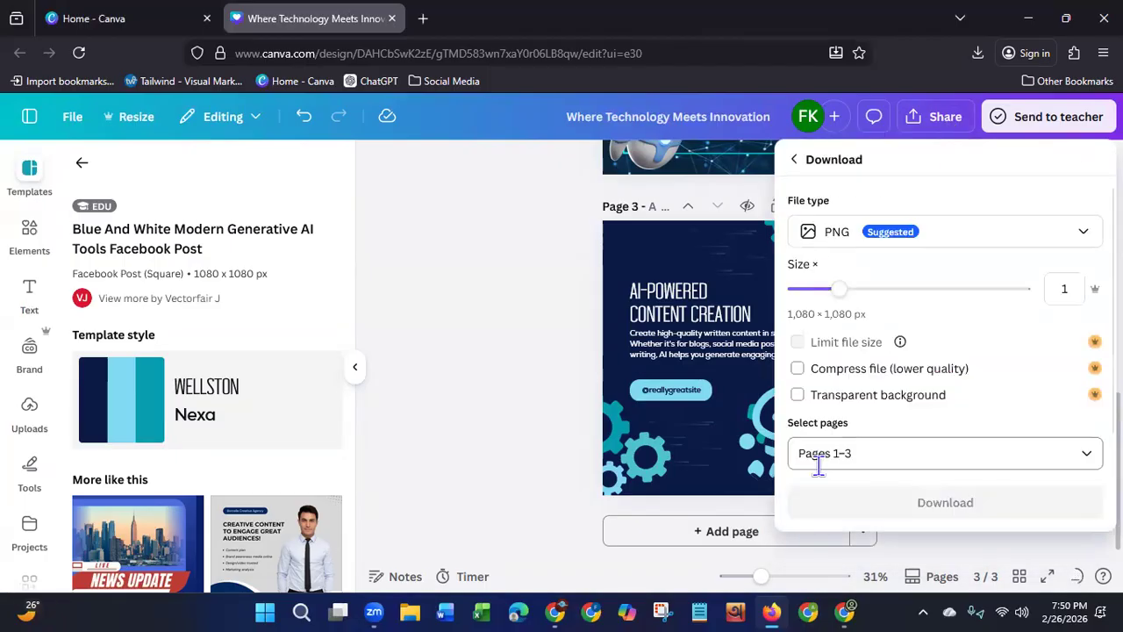
{"action": "left_click", "coordinate": [893, 239]}
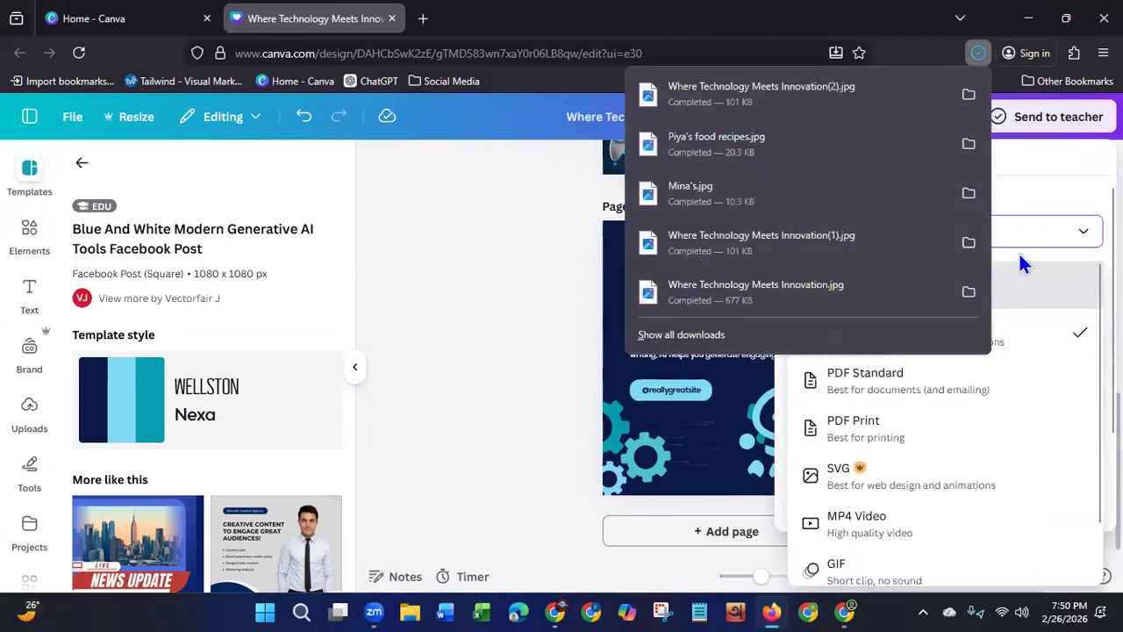
{"action": "left_click", "coordinate": [1050, 232]}
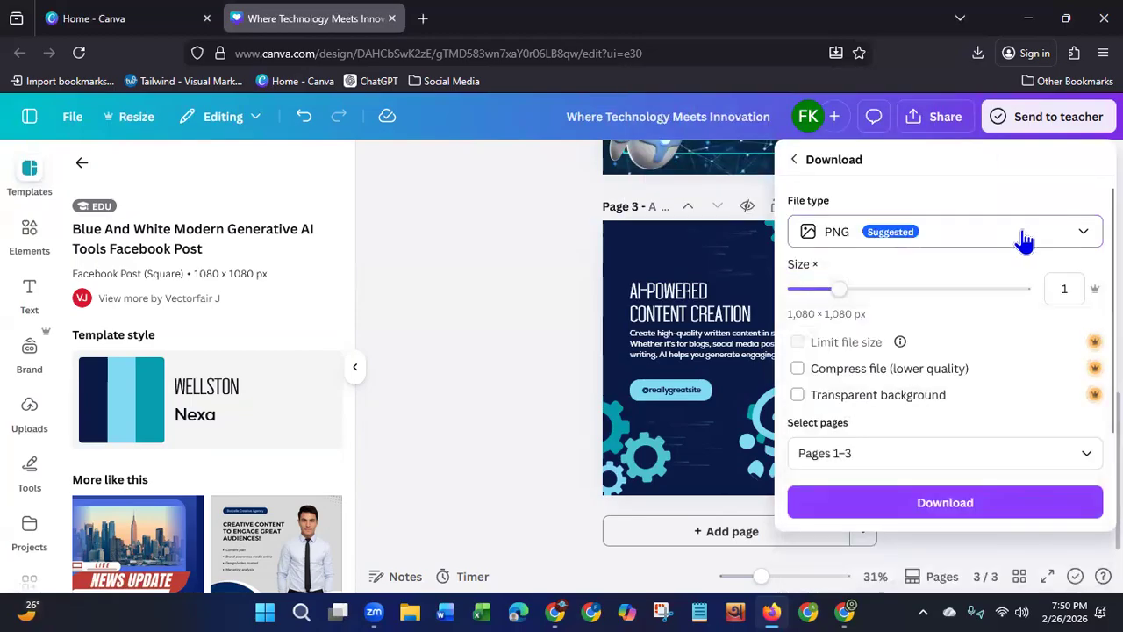
{"action": "left_click", "coordinate": [1024, 241]}
{"action": "left_click", "coordinate": [820, 285]}
{"action": "left_click", "coordinate": [856, 478]}
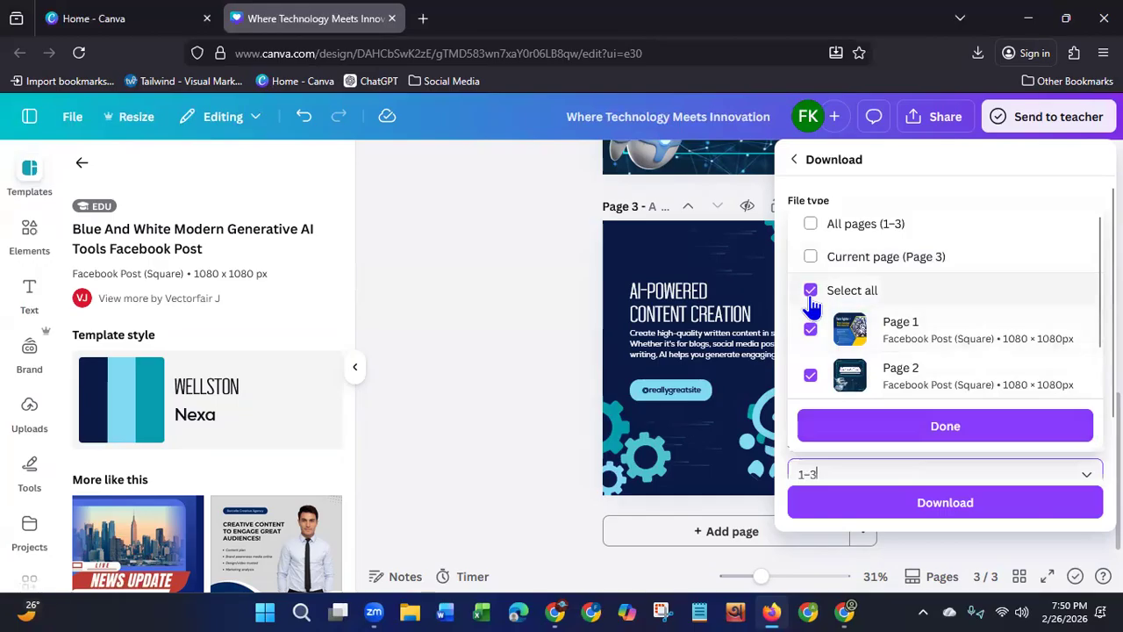
{"action": "left_click", "coordinate": [810, 292]}
{"action": "left_click", "coordinate": [809, 374]}
{"action": "left_click", "coordinate": [829, 430]}
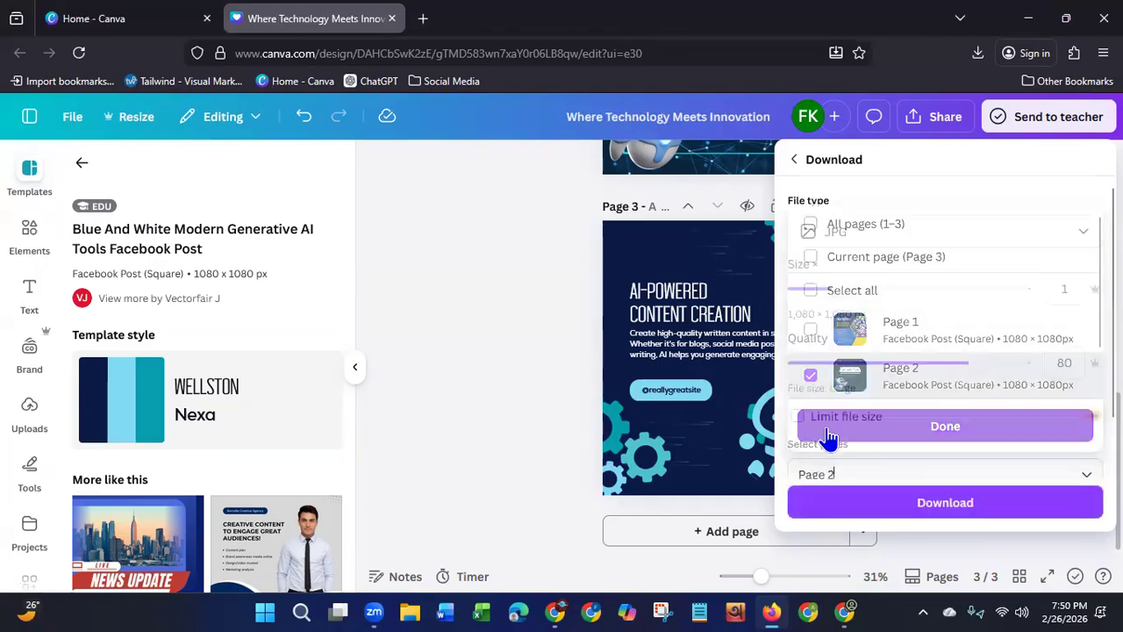
{"action": "left_click", "coordinate": [830, 500]}
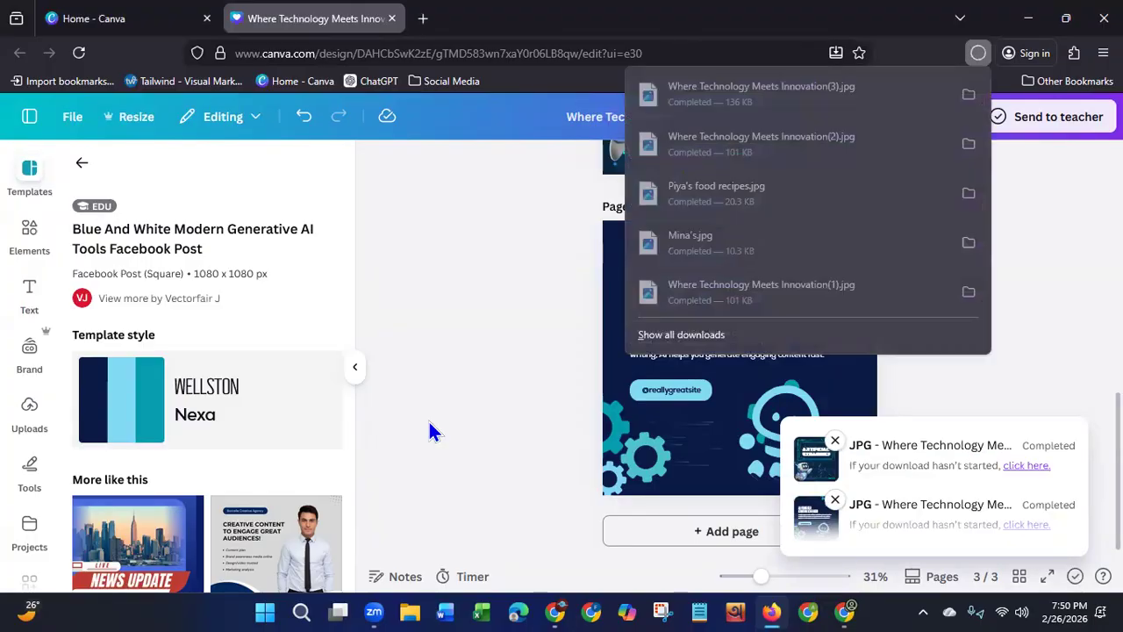
Step: Switch back to the Blogger post in Chrome and replace the divider below the introductory paragraph with a blank line
{"action": "left_click", "coordinate": [842, 605]}
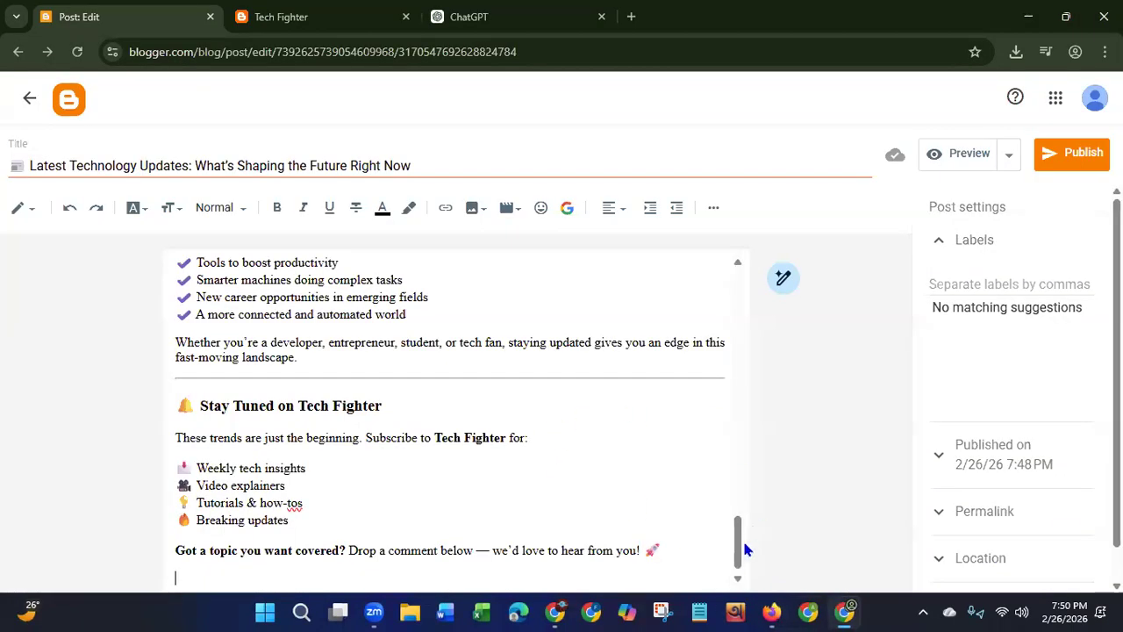
{"action": "left_click_drag", "start_coordinate": [742, 548], "coordinate": [704, 206]}
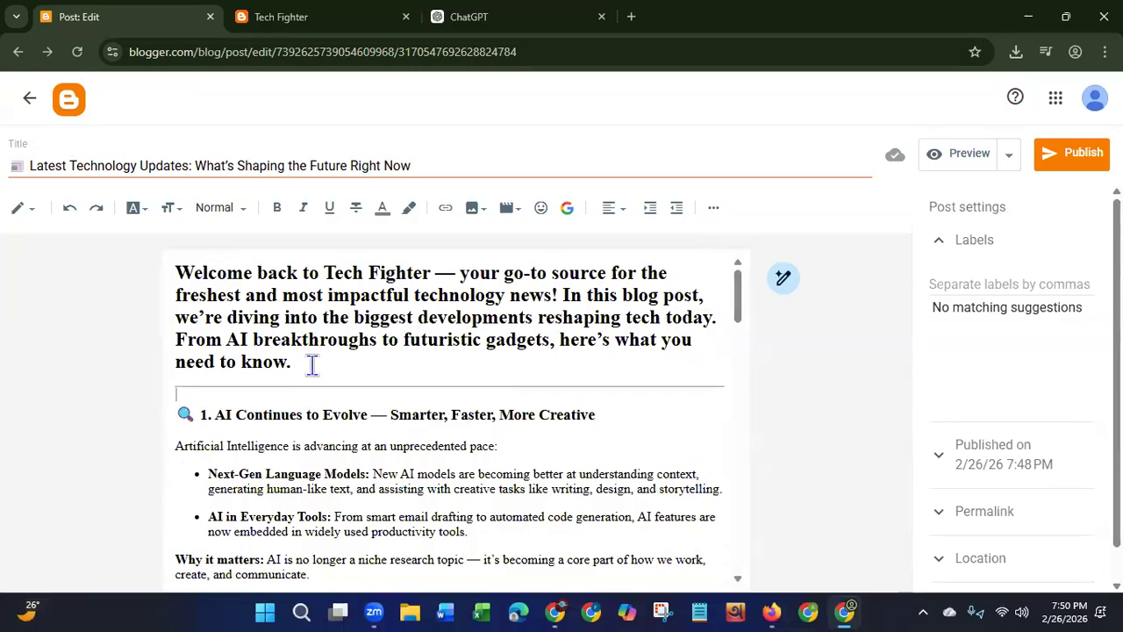
{"action": "left_click", "coordinate": [343, 363]}
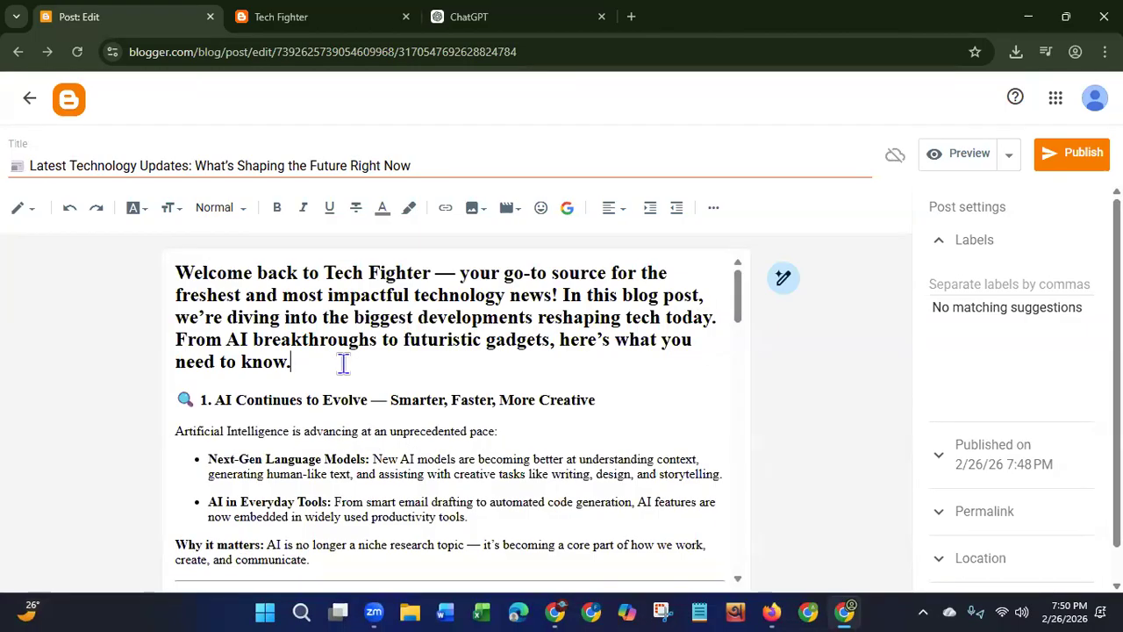
{"action": "key", "text": "Return"}
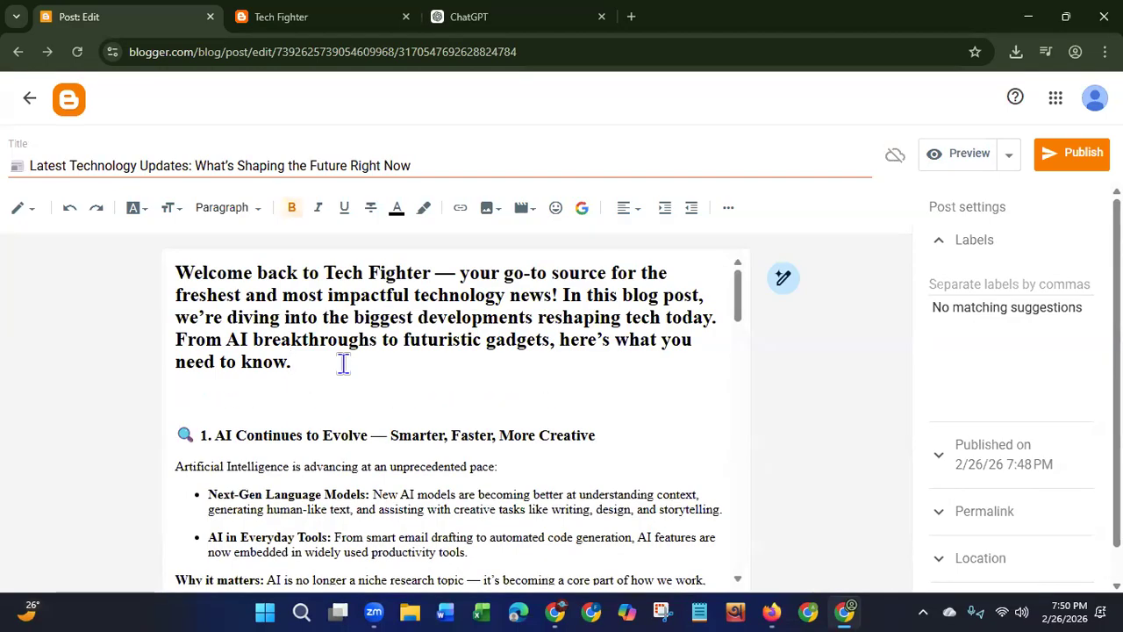
Step: Insert the downloaded image "Where Technology Meets Innovation(3)", the Artificial Intelligence design, in the blank line below the introductory paragraph
{"action": "left_click", "coordinate": [488, 207]}
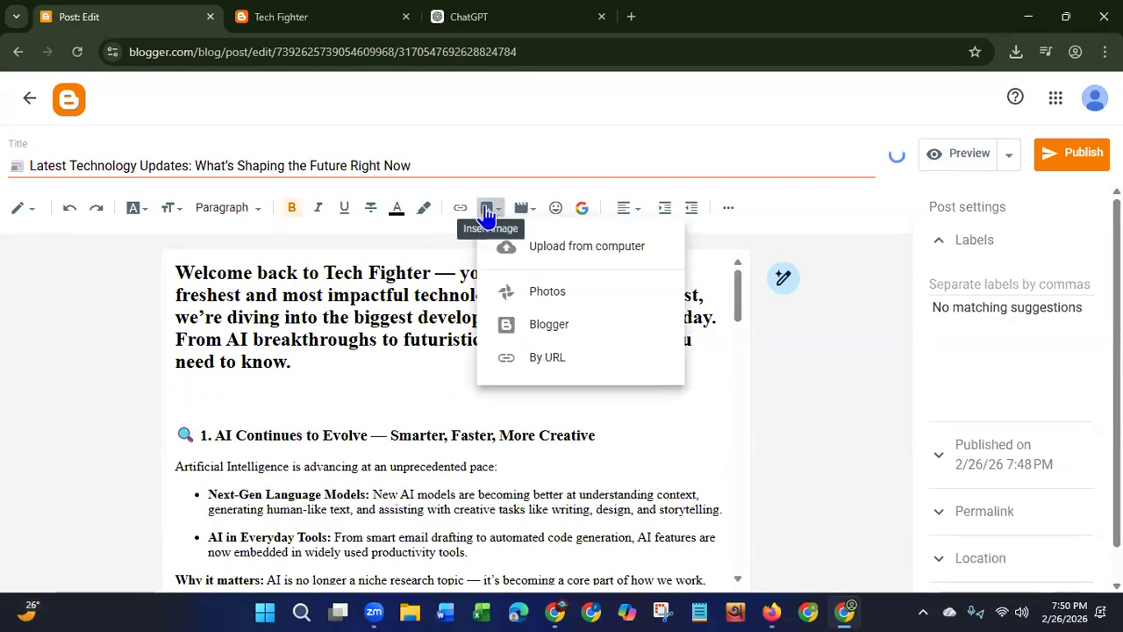
{"action": "left_click", "coordinate": [534, 249]}
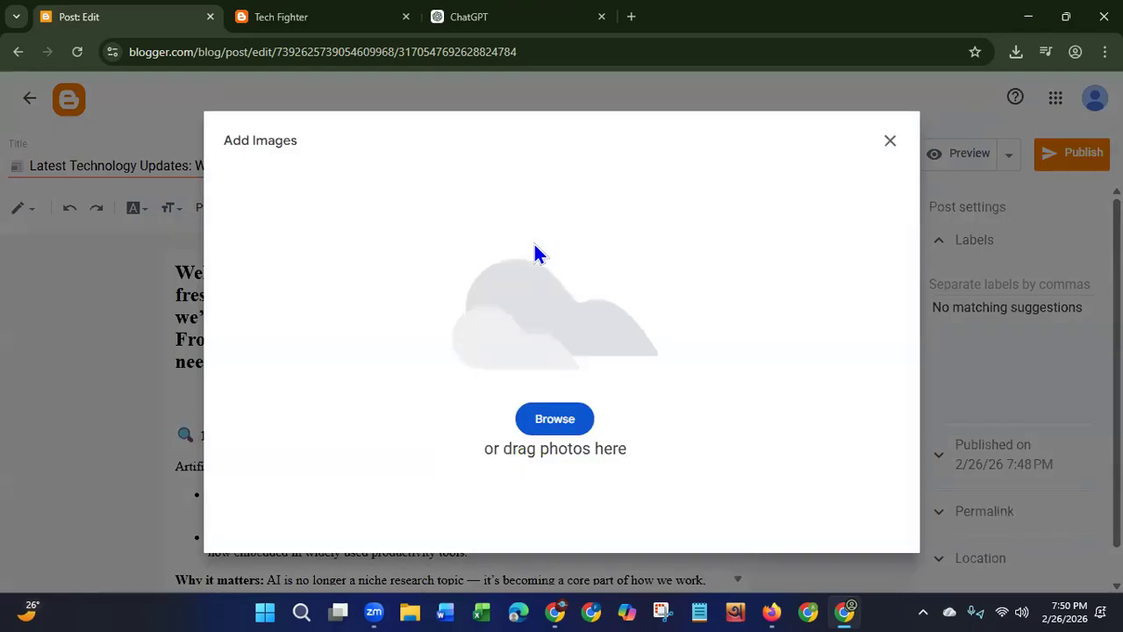
{"action": "left_click", "coordinate": [552, 417]}
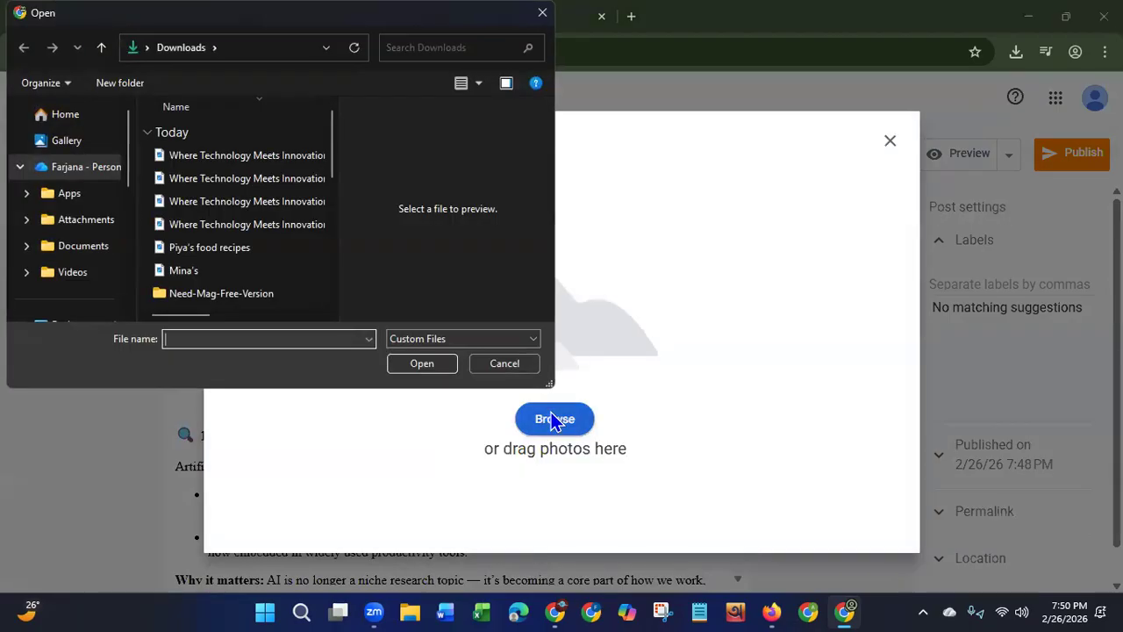
{"action": "left_click", "coordinate": [275, 157]}
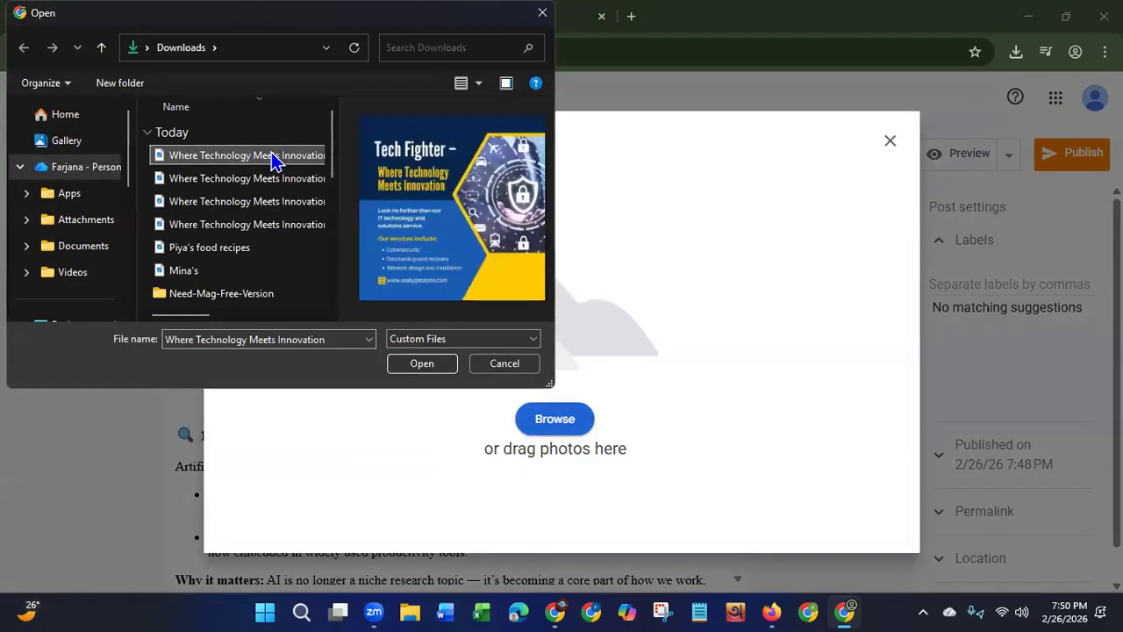
{"action": "left_click", "coordinate": [272, 178]}
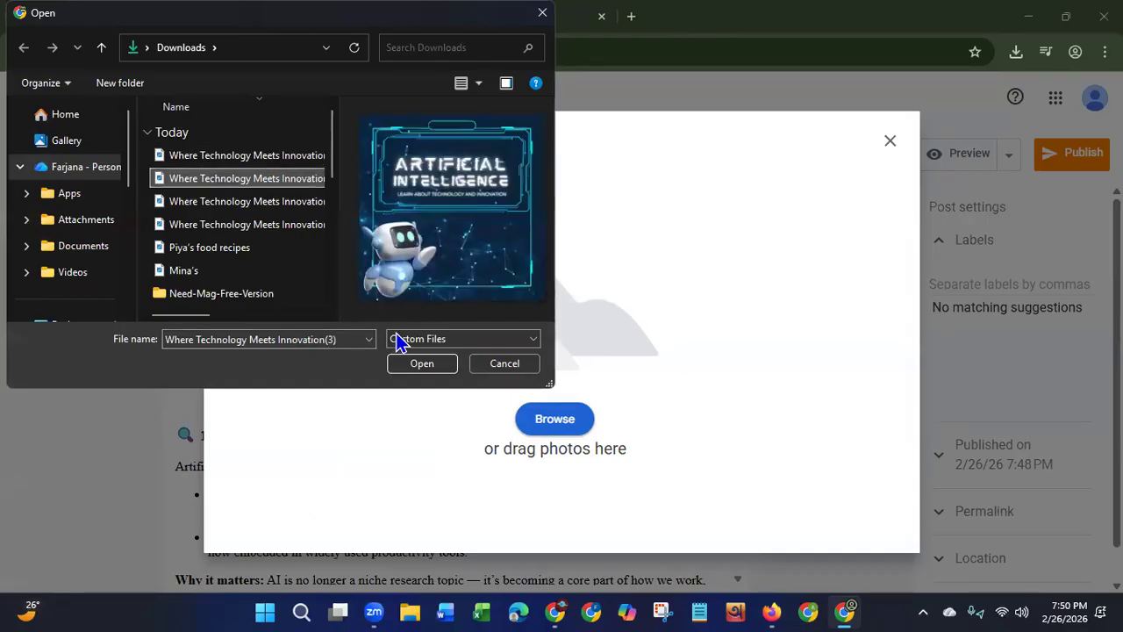
{"action": "left_click", "coordinate": [411, 369]}
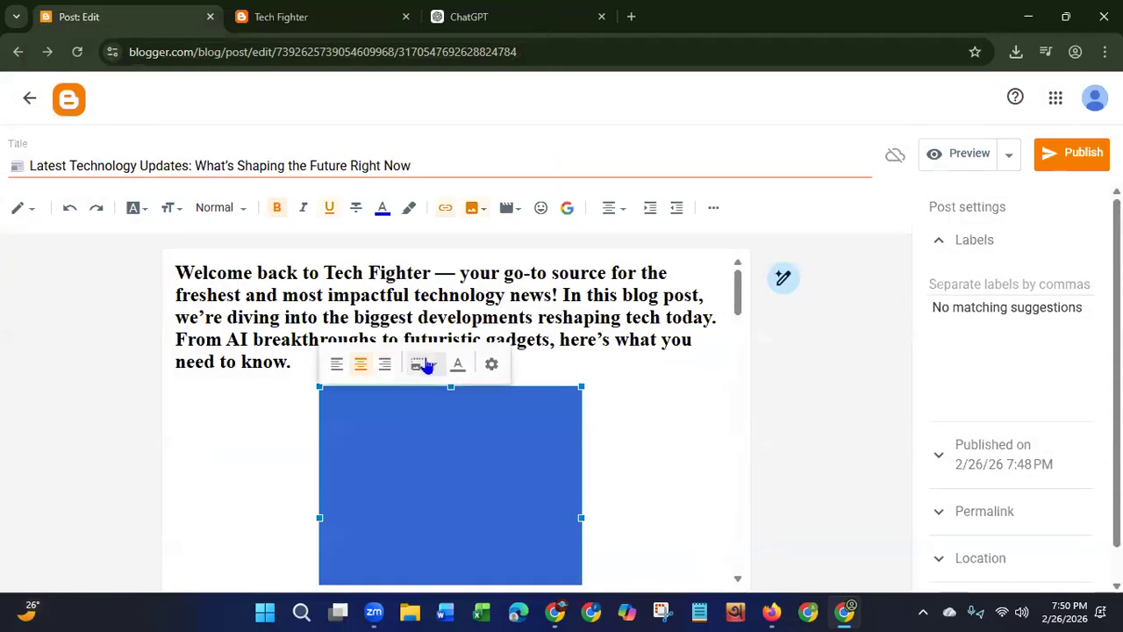
Step: Set the Artificial Intelligence image's size to extra large and deselect it
{"action": "left_click", "coordinate": [425, 363]}
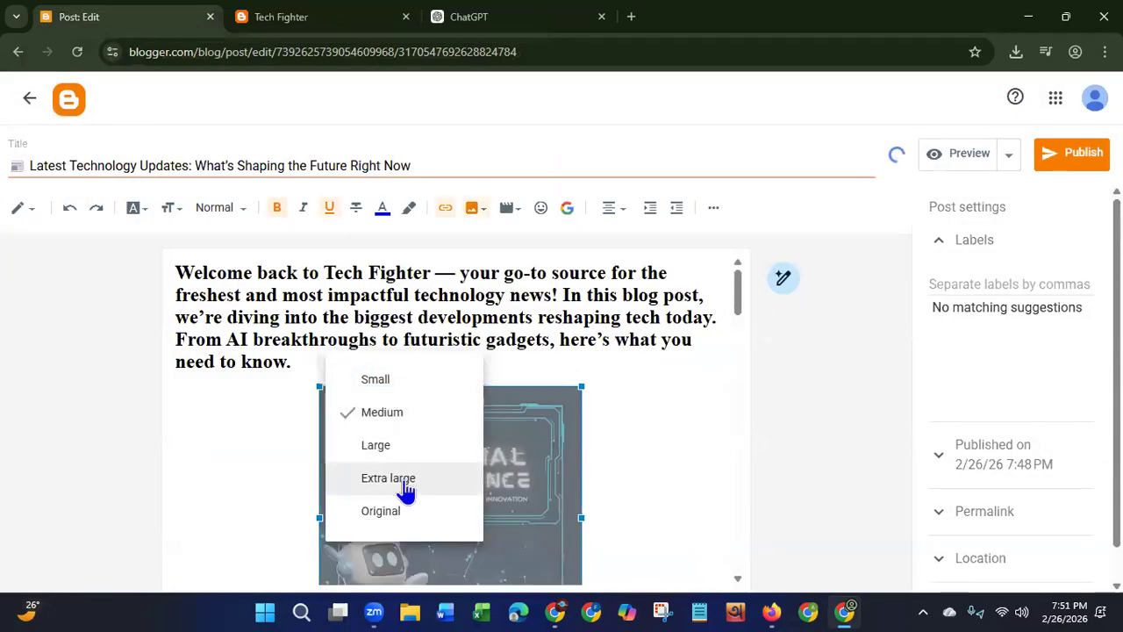
{"action": "left_click", "coordinate": [407, 493]}
{"action": "left_click", "coordinate": [429, 338]}
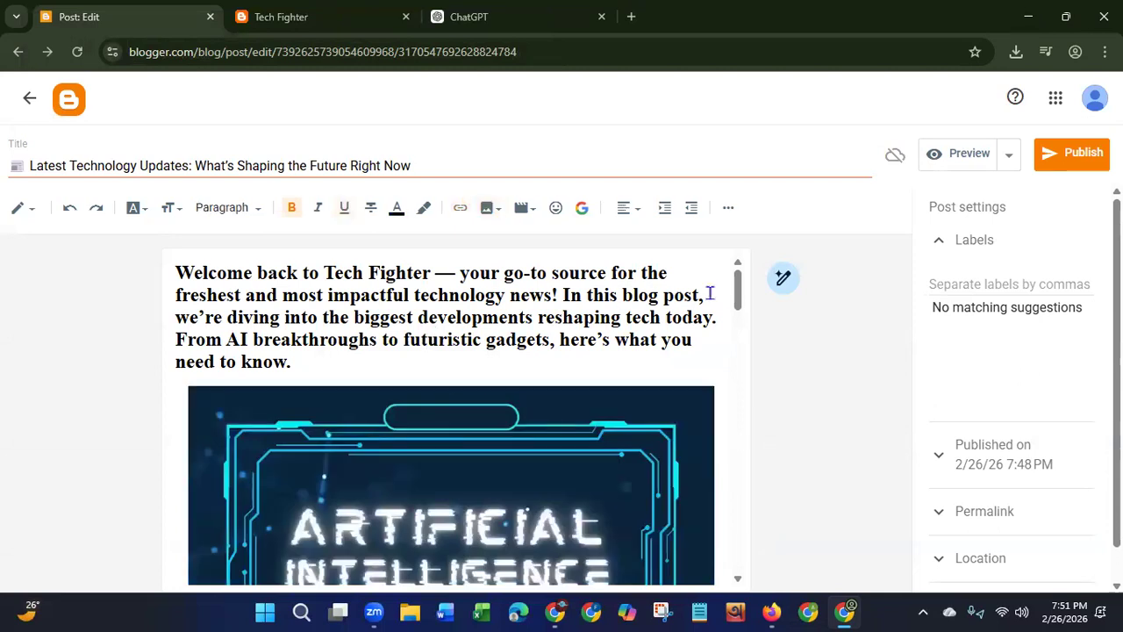
Step: Add a blank line after section 6's Impact sentence and insert the downloaded image "Where Technology Meets Innovation(2)" there
{"action": "left_click_drag", "start_coordinate": [738, 293], "coordinate": [750, 499]}
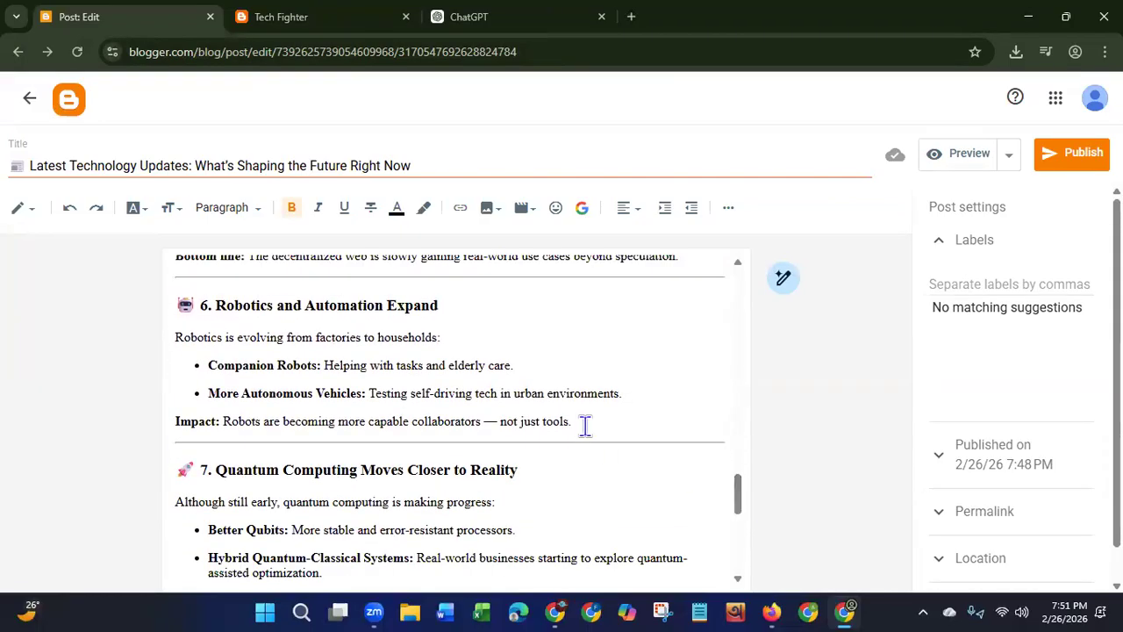
{"action": "key", "text": "Return"}
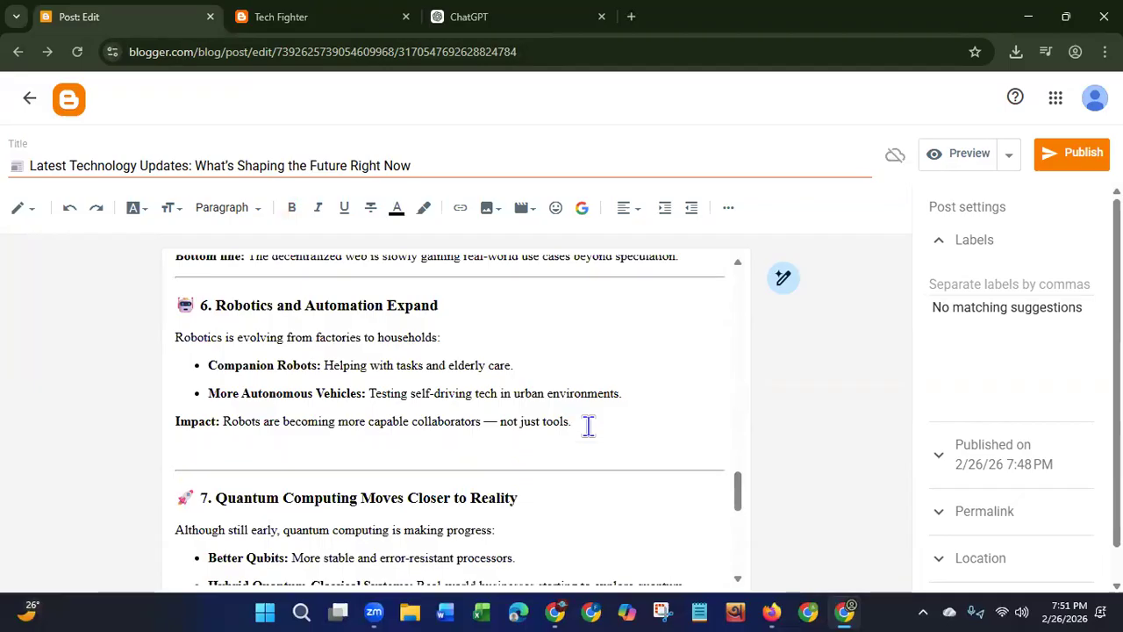
{"action": "left_click", "coordinate": [488, 208]}
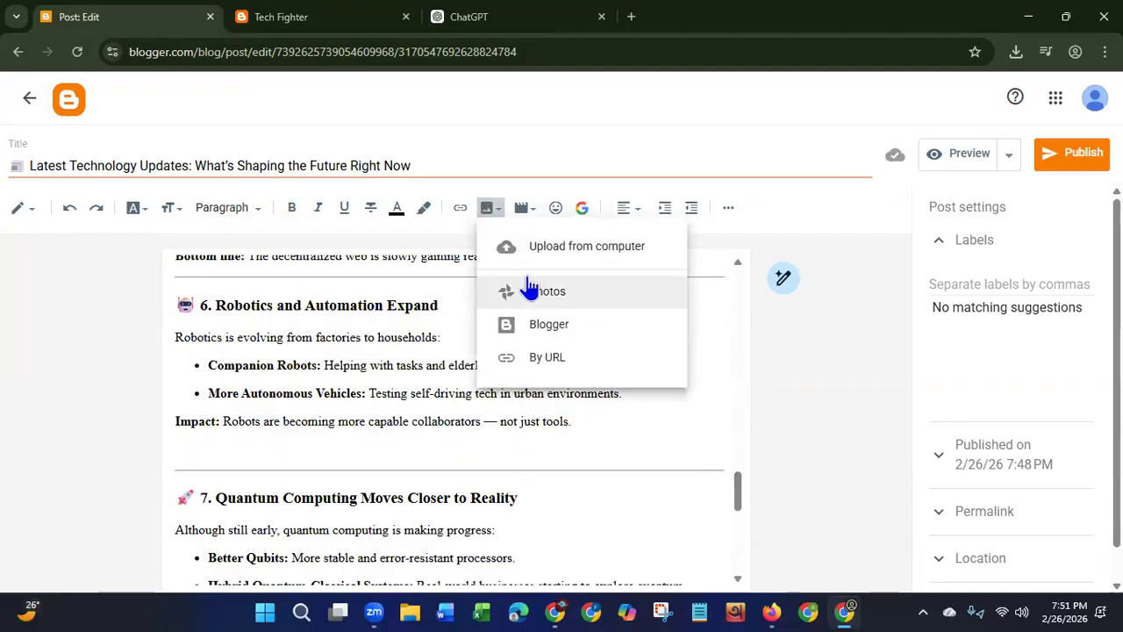
{"action": "left_click", "coordinate": [538, 251]}
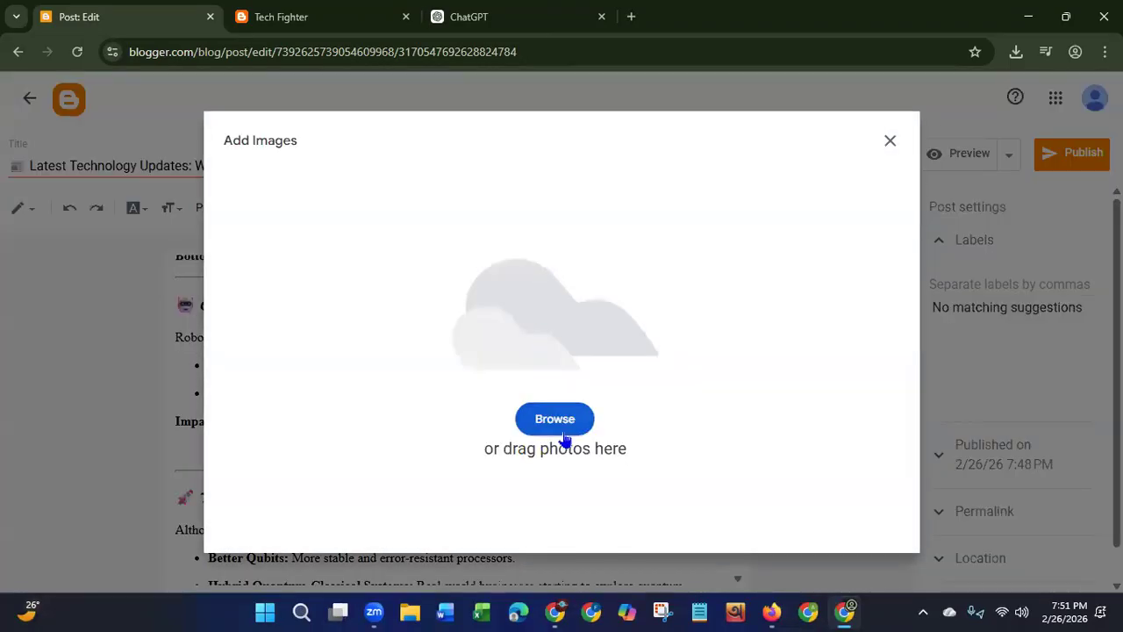
{"action": "left_click", "coordinate": [566, 420]}
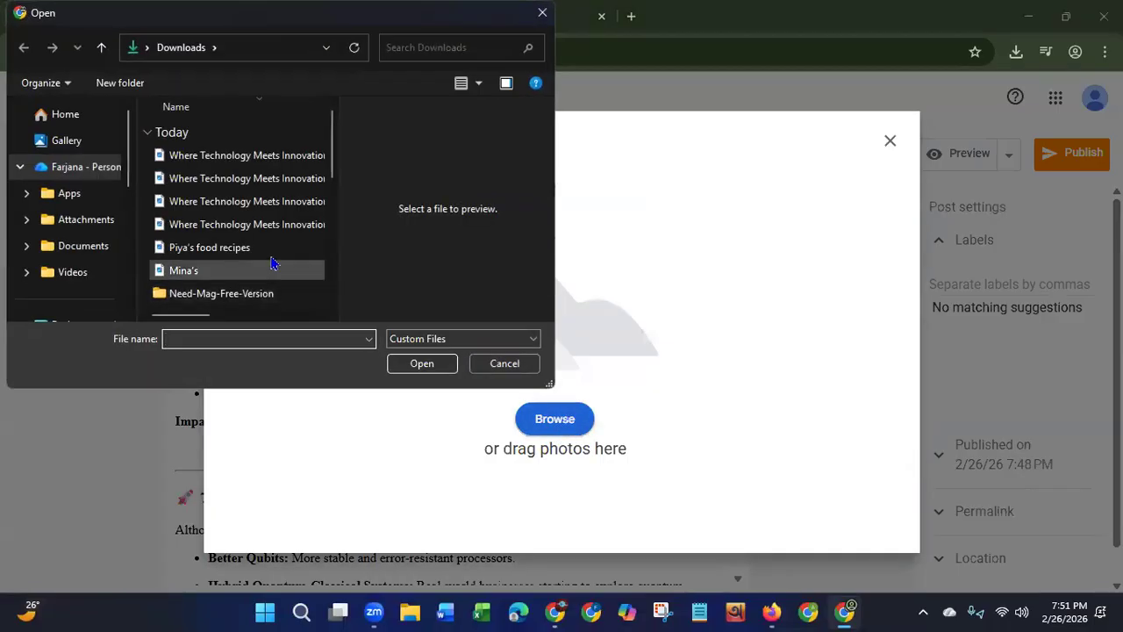
{"action": "left_click", "coordinate": [245, 226]}
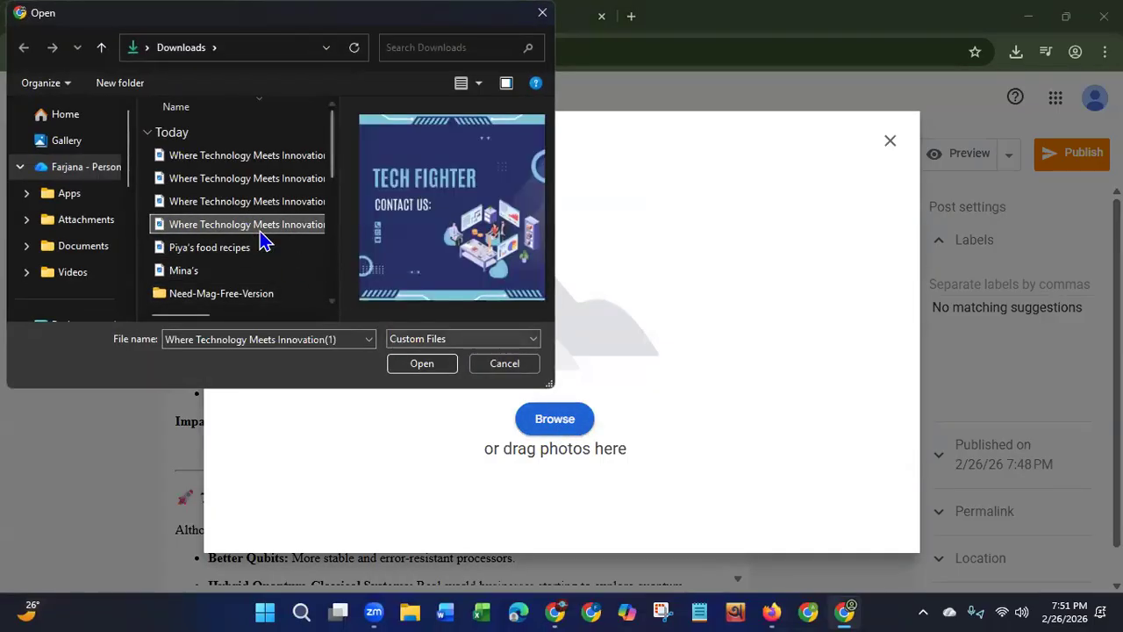
{"action": "left_click", "coordinate": [246, 206]}
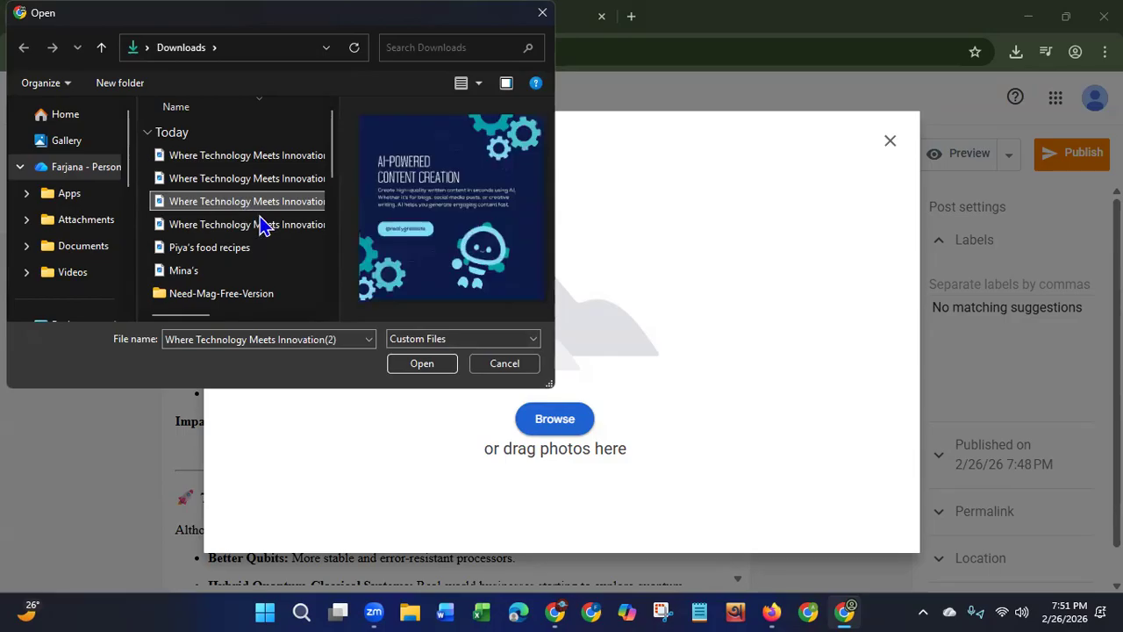
{"action": "left_click", "coordinate": [420, 364]}
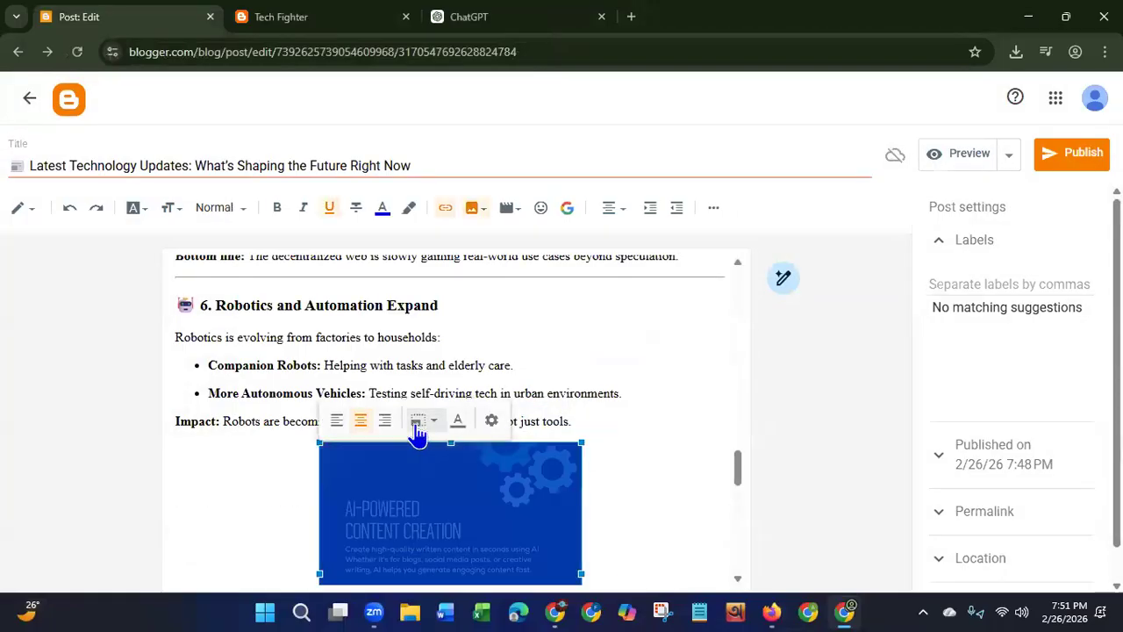
Step: Set the AI-Powered Content Creation image's size to extra large
{"action": "left_click", "coordinate": [418, 429]}
{"action": "left_click", "coordinate": [392, 483]}
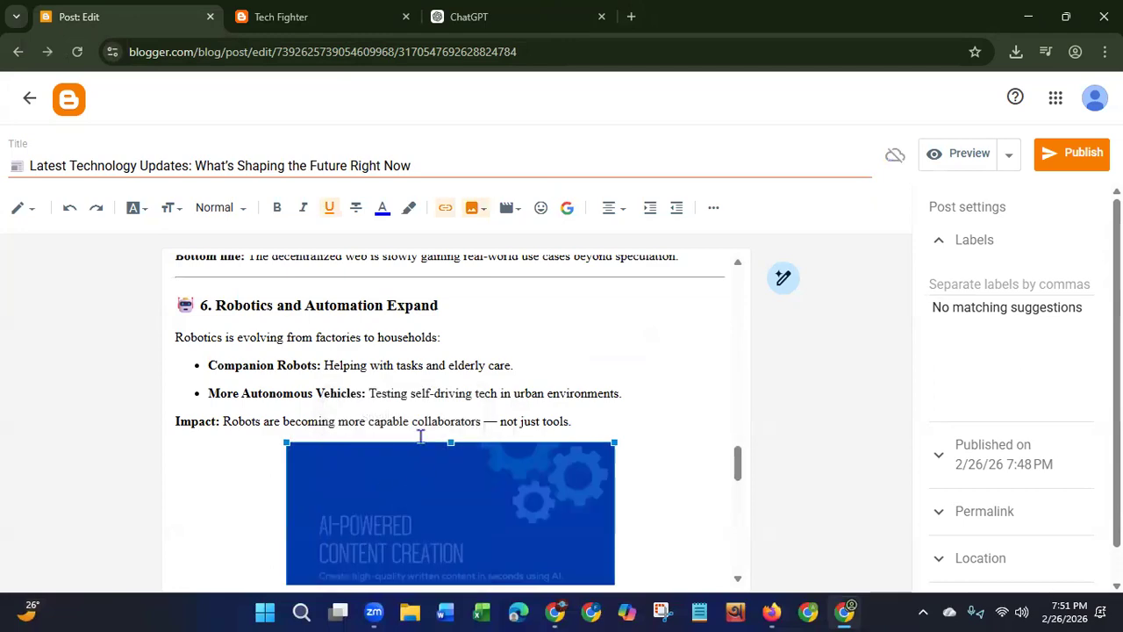
{"action": "left_click", "coordinate": [445, 374]}
{"action": "mouse_move", "coordinate": [737, 465]}
{"action": "left_mouse_down"}
{"action": "mouse_move", "coordinate": [739, 318]}
{"action": "mouse_move", "coordinate": [731, 493]}
{"action": "mouse_move", "coordinate": [731, 483]}
{"action": "left_mouse_up"}
{"action": "left_click", "coordinate": [448, 452]}
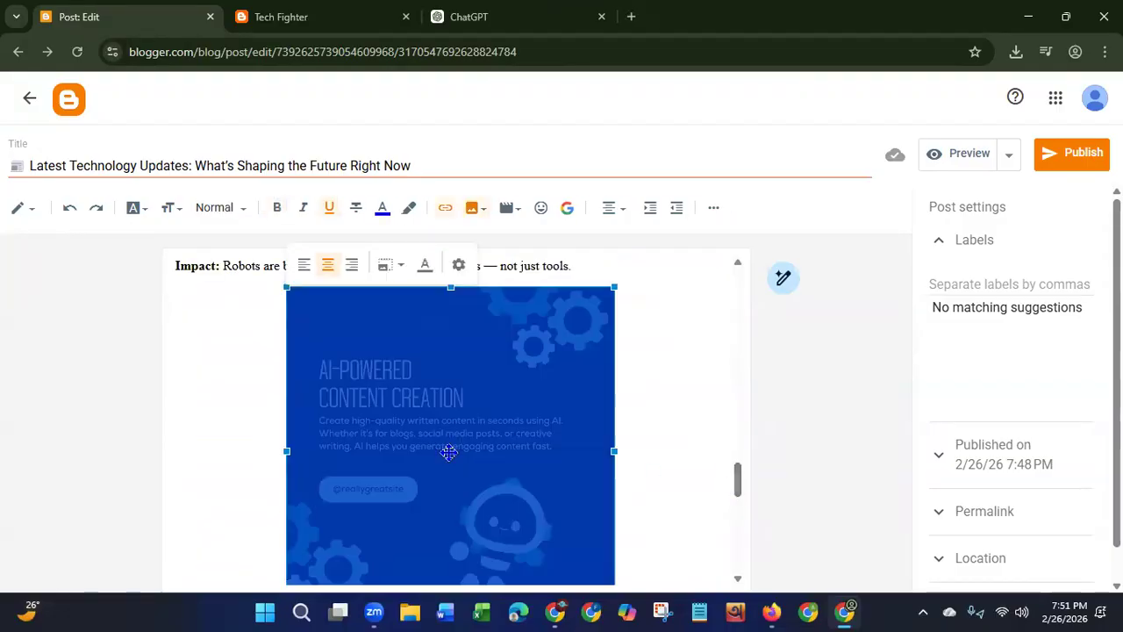
{"action": "left_click", "coordinate": [384, 267]}
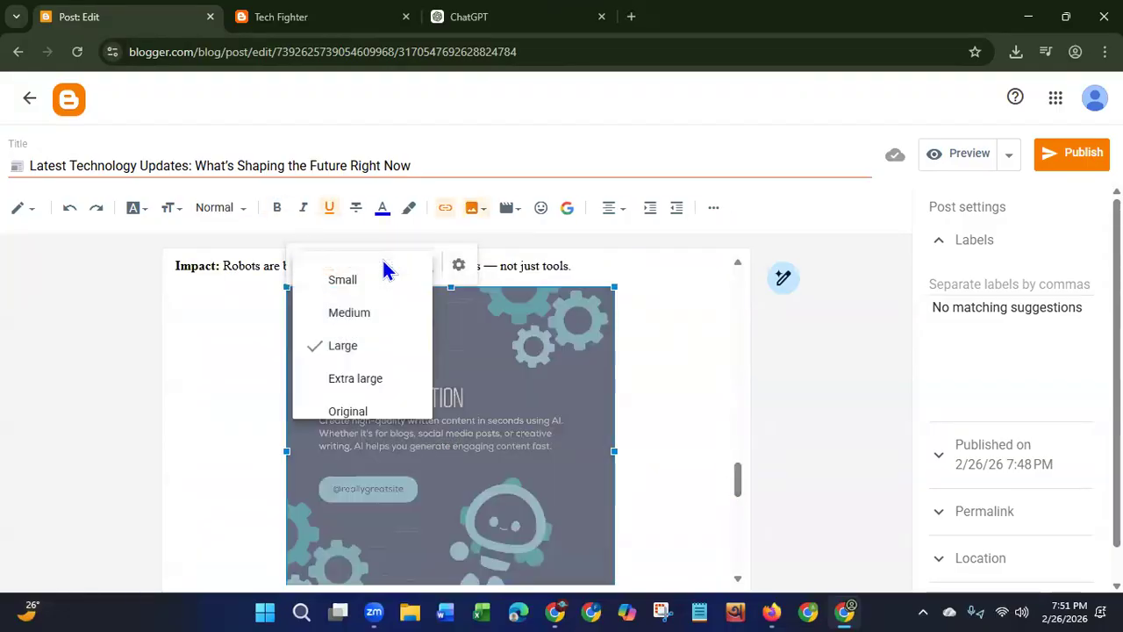
{"action": "left_click", "coordinate": [360, 382]}
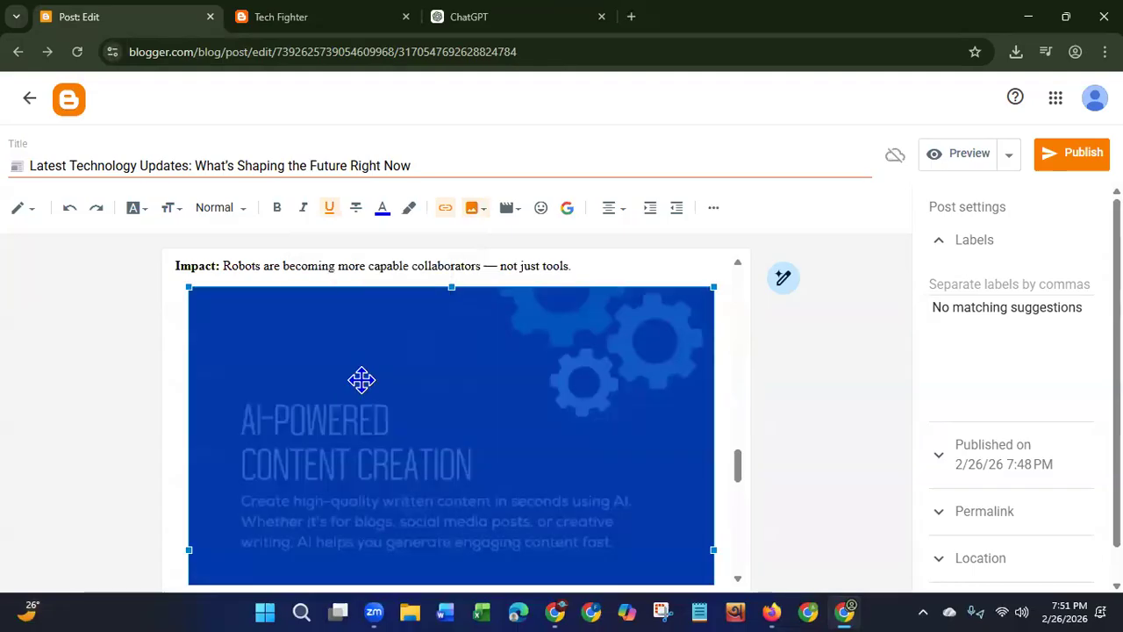
Step: Add the line "For more updates of Technology, please visit our Facebook Page" at the end of the post, followed by a new line
{"action": "mouse_move", "coordinate": [736, 472]}
{"action": "left_mouse_down"}
{"action": "mouse_move", "coordinate": [744, 332]}
{"action": "mouse_move", "coordinate": [734, 477]}
{"action": "left_mouse_up"}
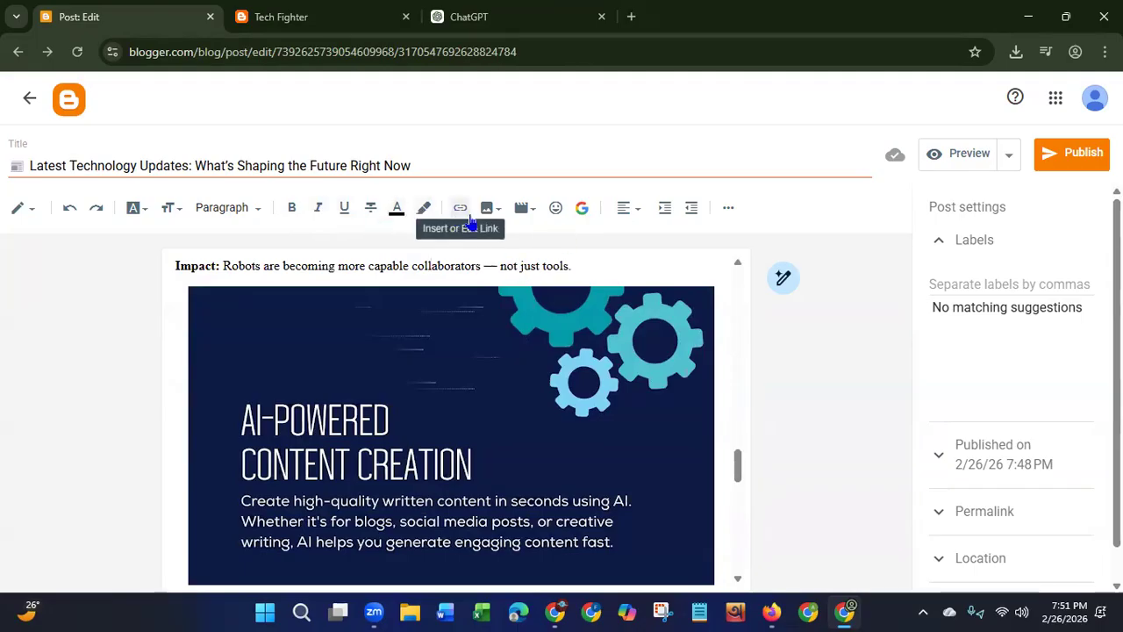
{"action": "scroll", "coordinate": [737, 517], "scroll_direction": "down", "scroll_amount": 1}
{"action": "left_click_drag", "start_coordinate": [737, 474], "coordinate": [737, 557]}
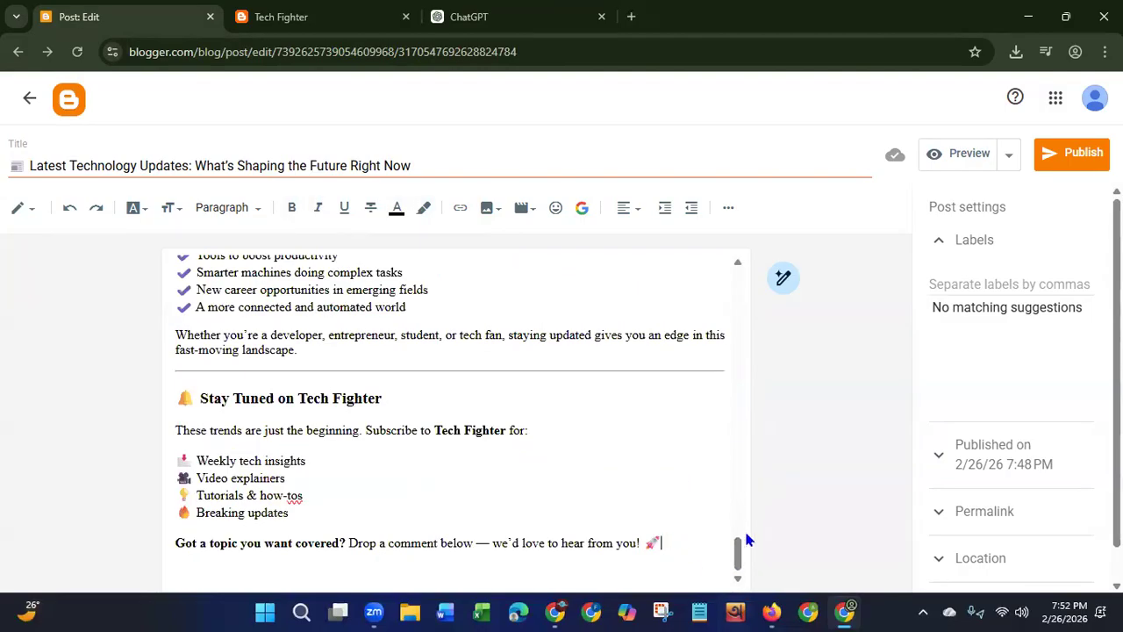
{"action": "key", "text": "Return"}
{"action": "type", "text": "For more updates"}
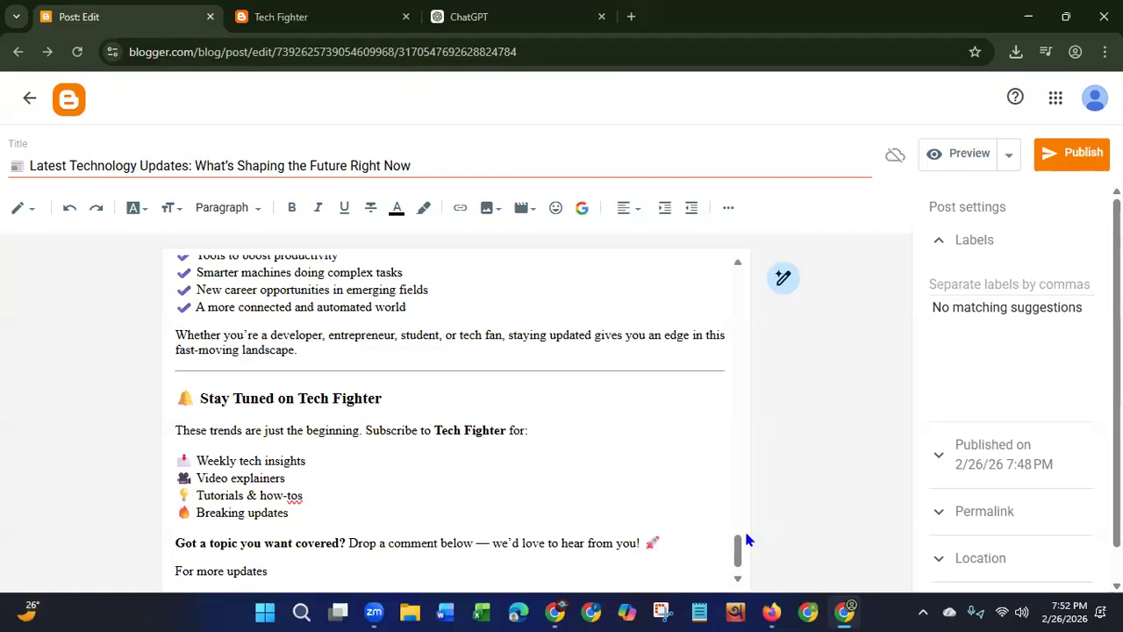
{"action": "type", "text": " of Technology, plea"}
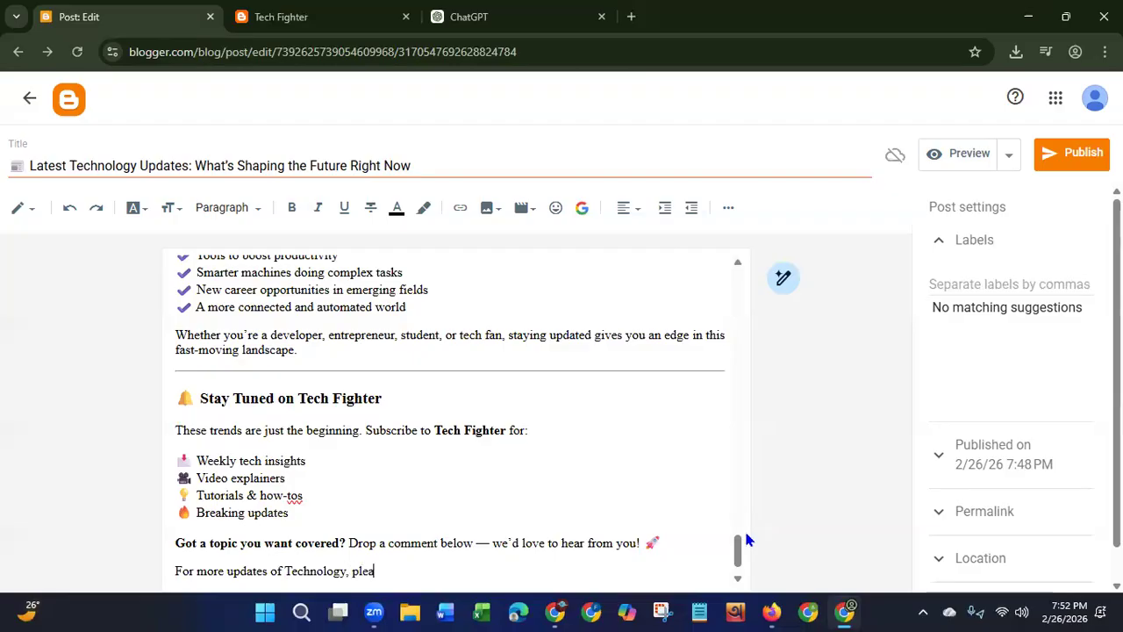
{"action": "type", "text": "se visit our Facebook Page"}
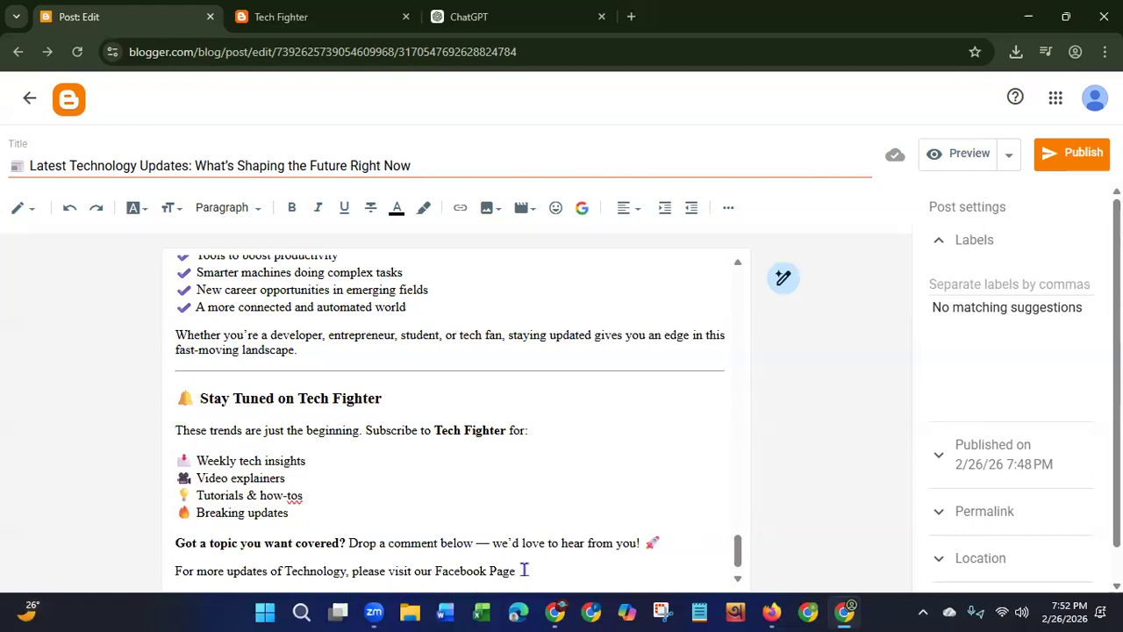
{"action": "key", "text": "Return"}
Step: Make the words "Facebook Page" in the closing line bold and set their font size to Medium
{"action": "left_click_drag", "start_coordinate": [458, 568], "coordinate": [448, 545]}
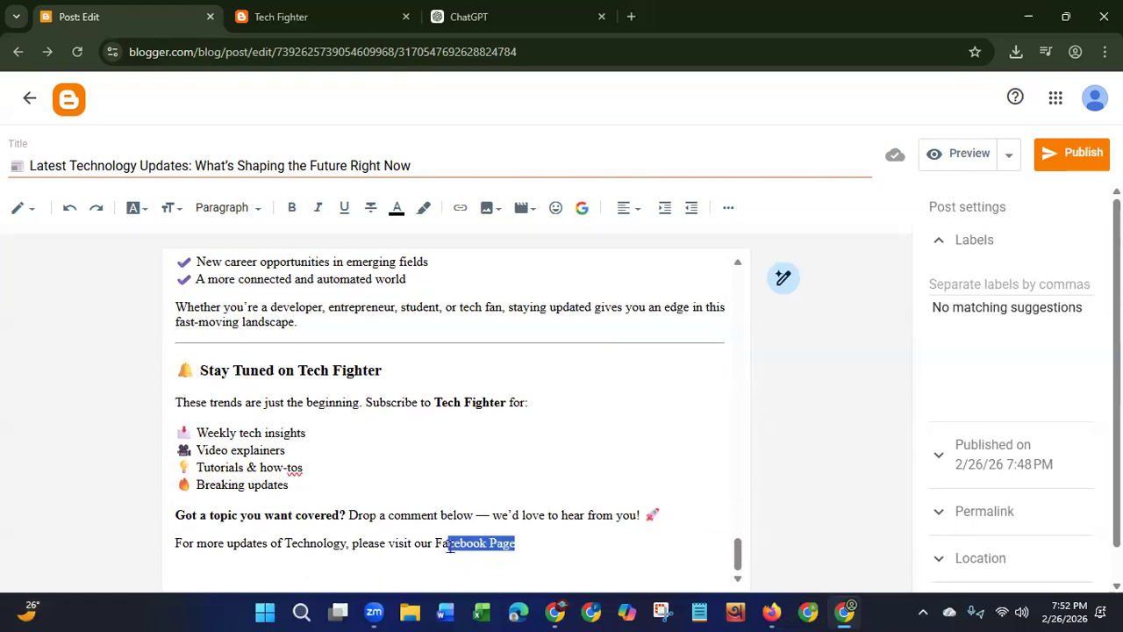
{"action": "left_click", "coordinate": [523, 541]}
{"action": "left_click_drag", "start_coordinate": [523, 542], "coordinate": [433, 548]}
{"action": "left_click", "coordinate": [292, 210]}
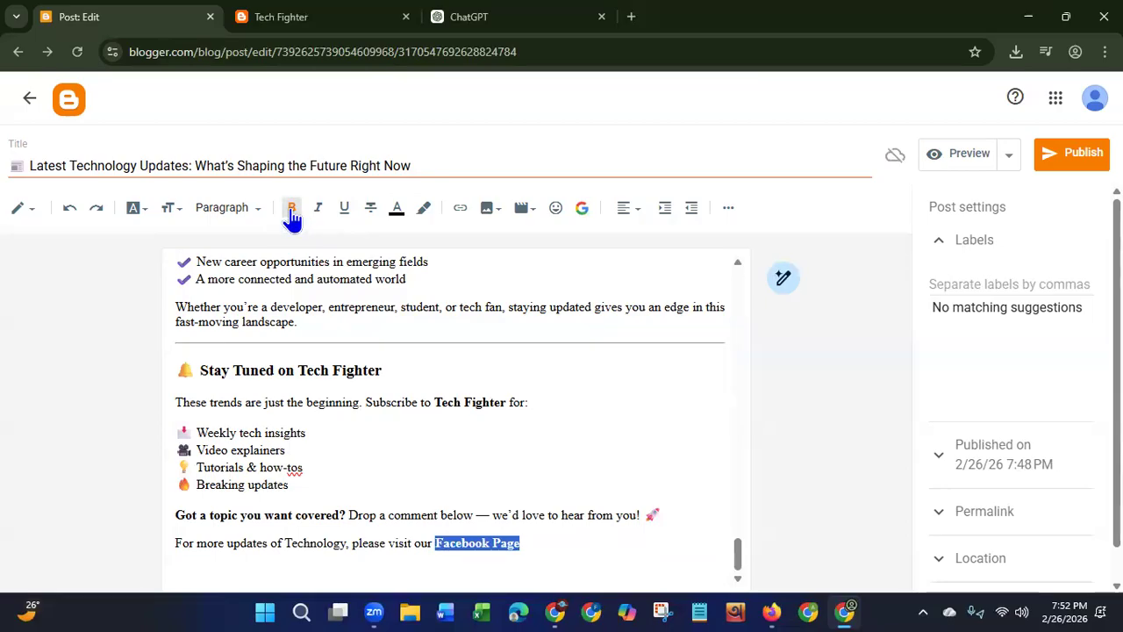
{"action": "left_click", "coordinate": [165, 210]}
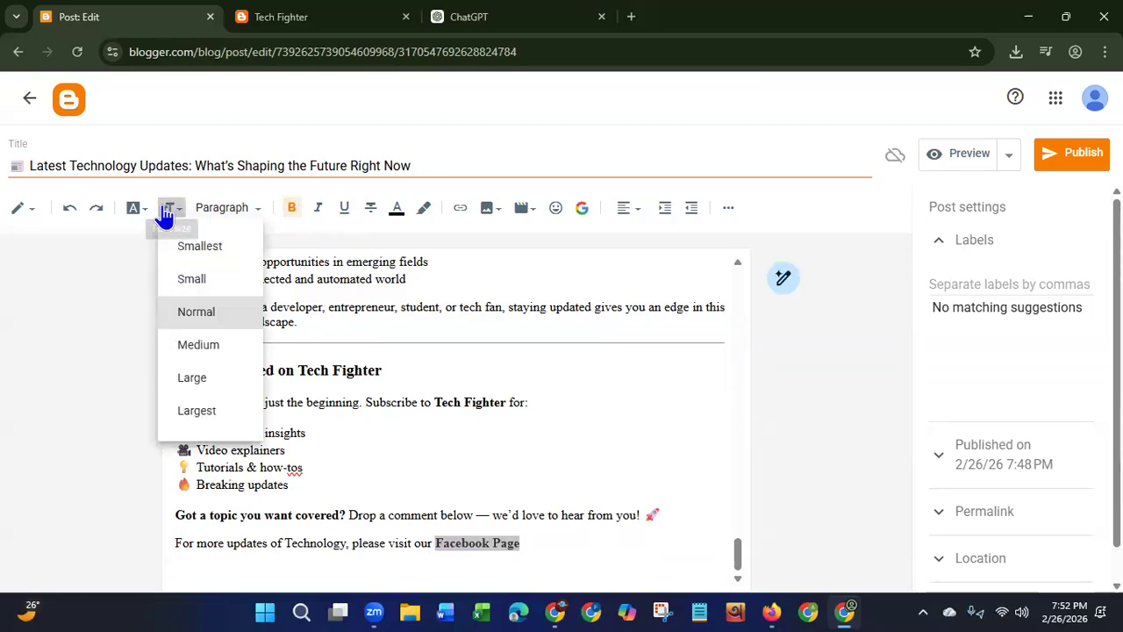
{"action": "left_click", "coordinate": [183, 348]}
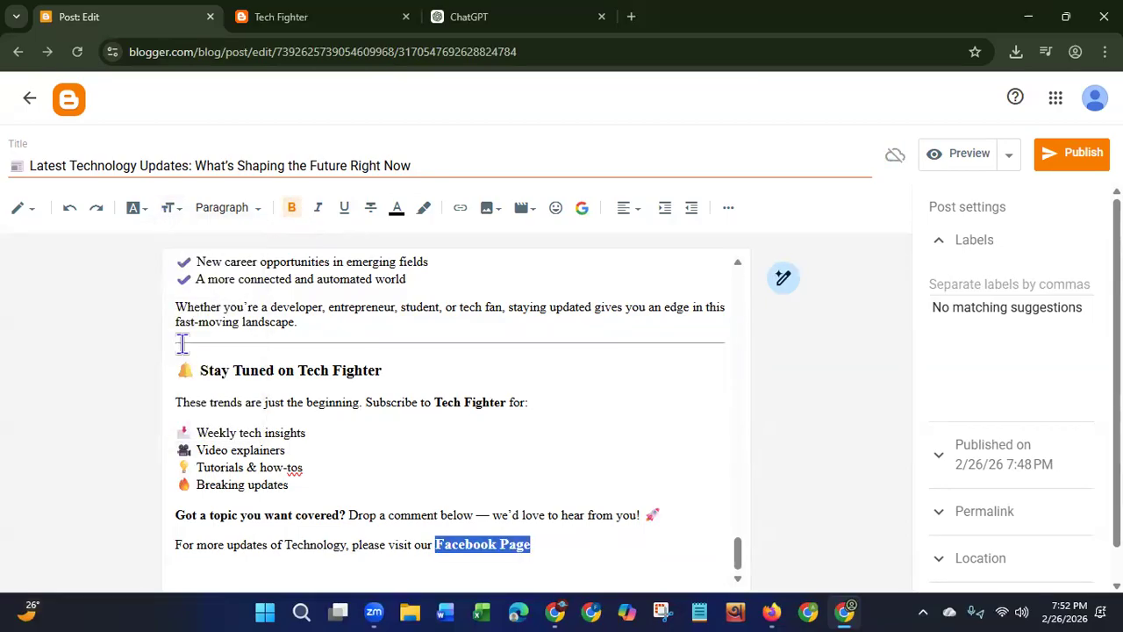
{"action": "left_click", "coordinate": [459, 208]}
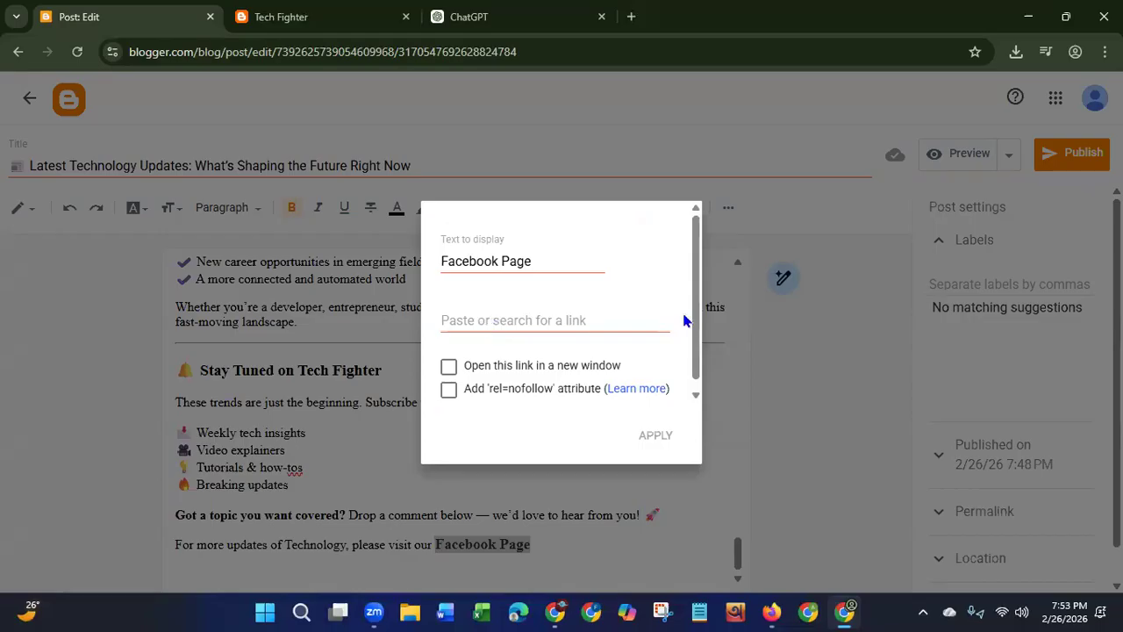
{"action": "left_click", "coordinate": [501, 323]}
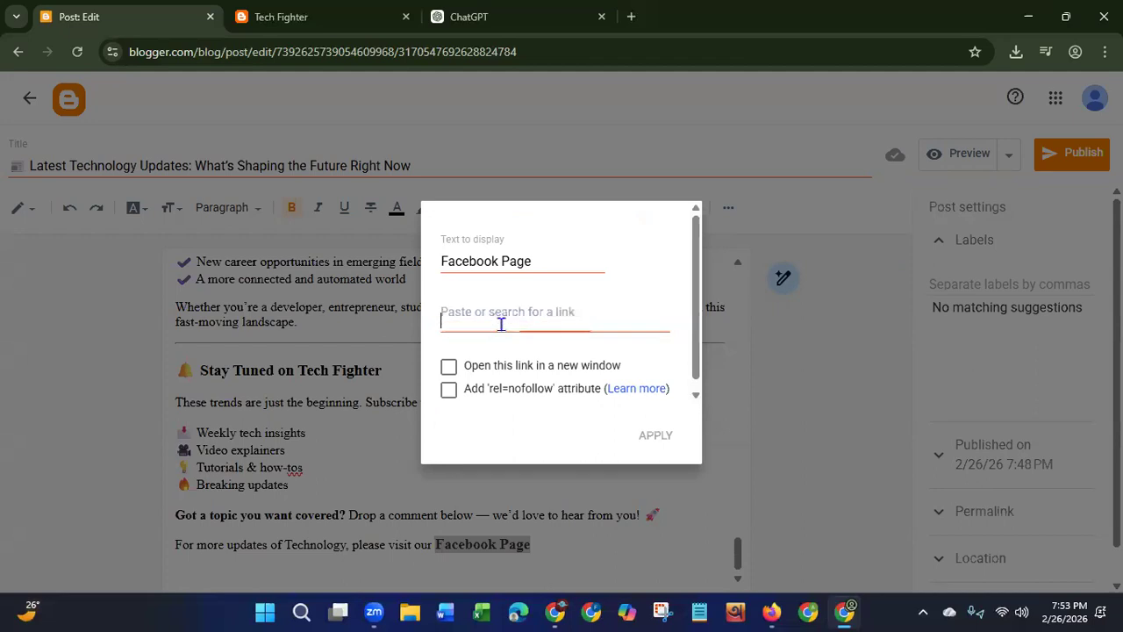
{"action": "type", "text": "https"}
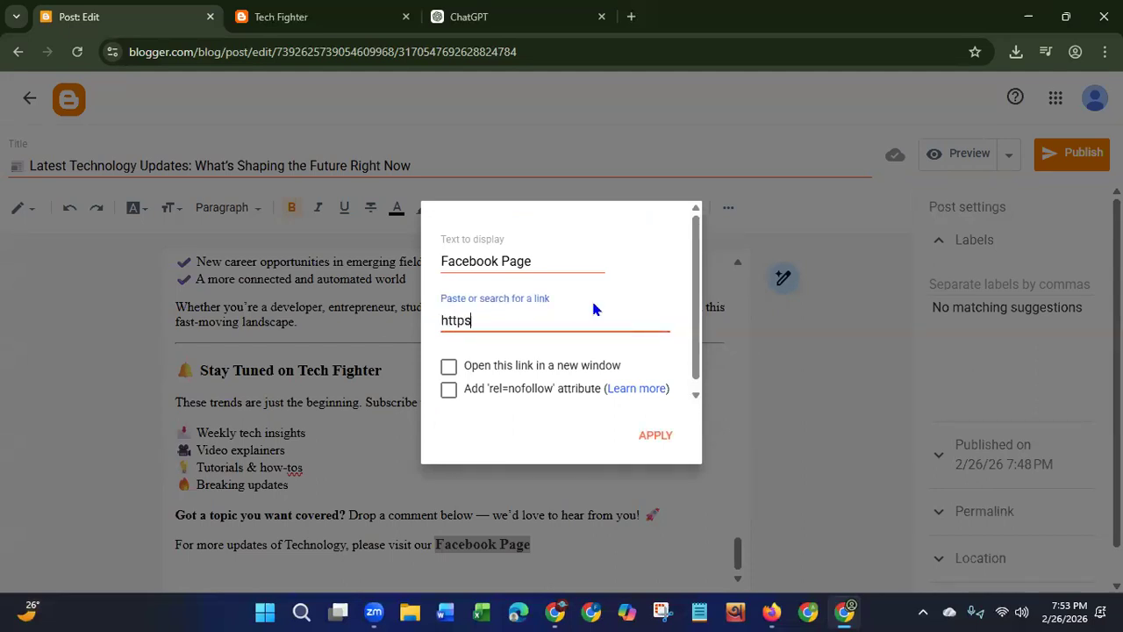
{"action": "type", "text": "://www.facebook.com/"}
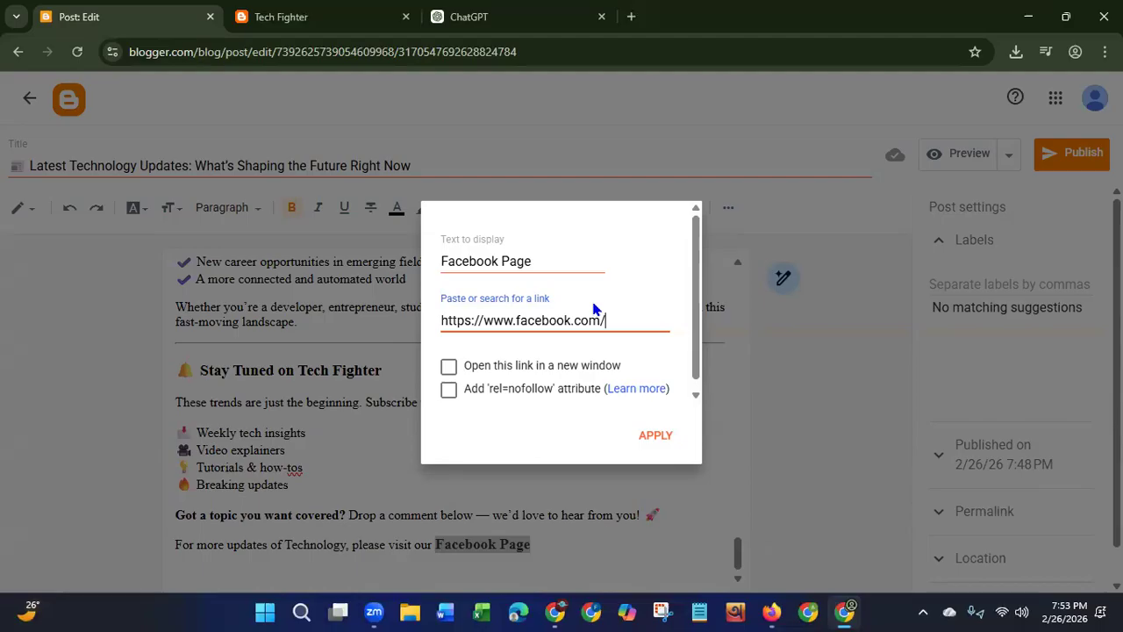
{"action": "type", "text": "techfighter"}
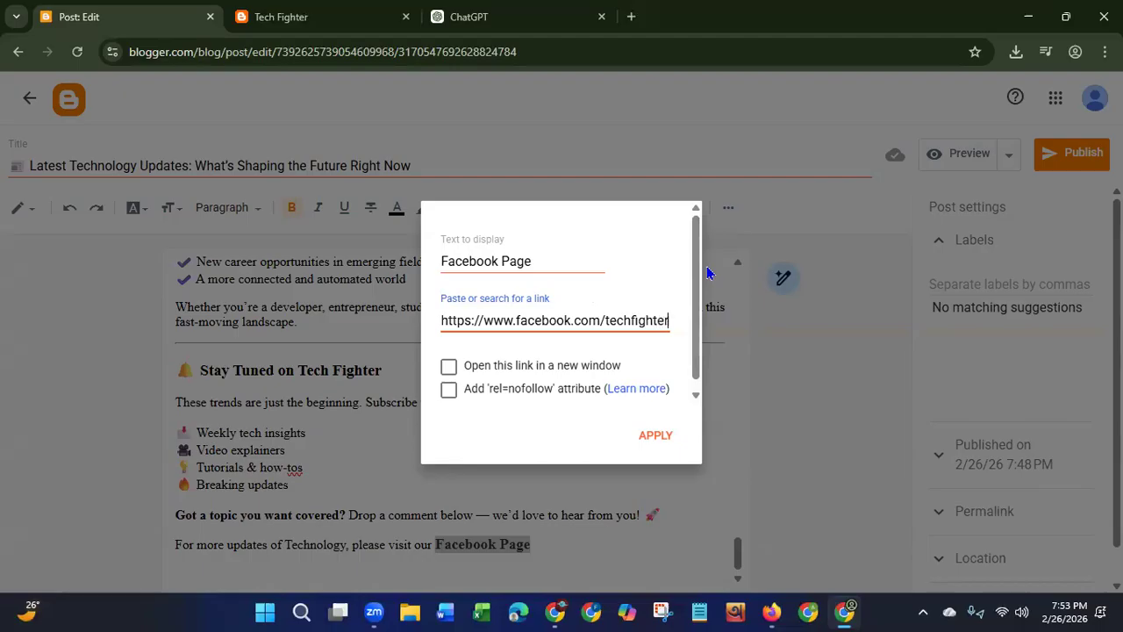
{"action": "left_click", "coordinate": [658, 434]}
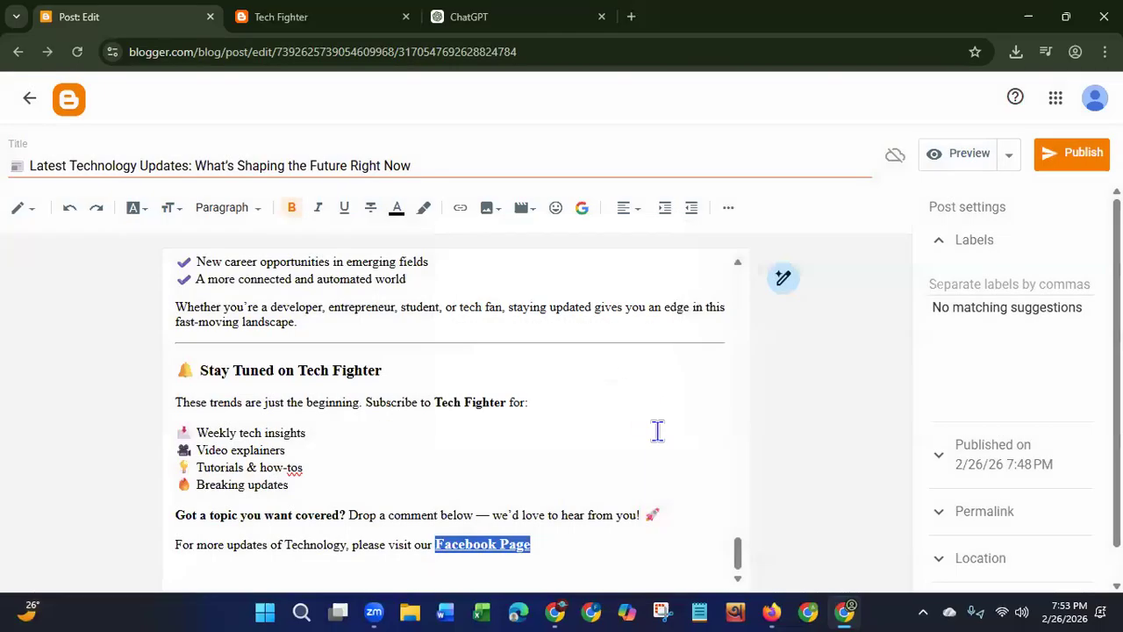
Step: Publish the post "Latest Technology Updates: What's Shaping the Future Right Now" to the blog
{"action": "left_click", "coordinate": [418, 400]}
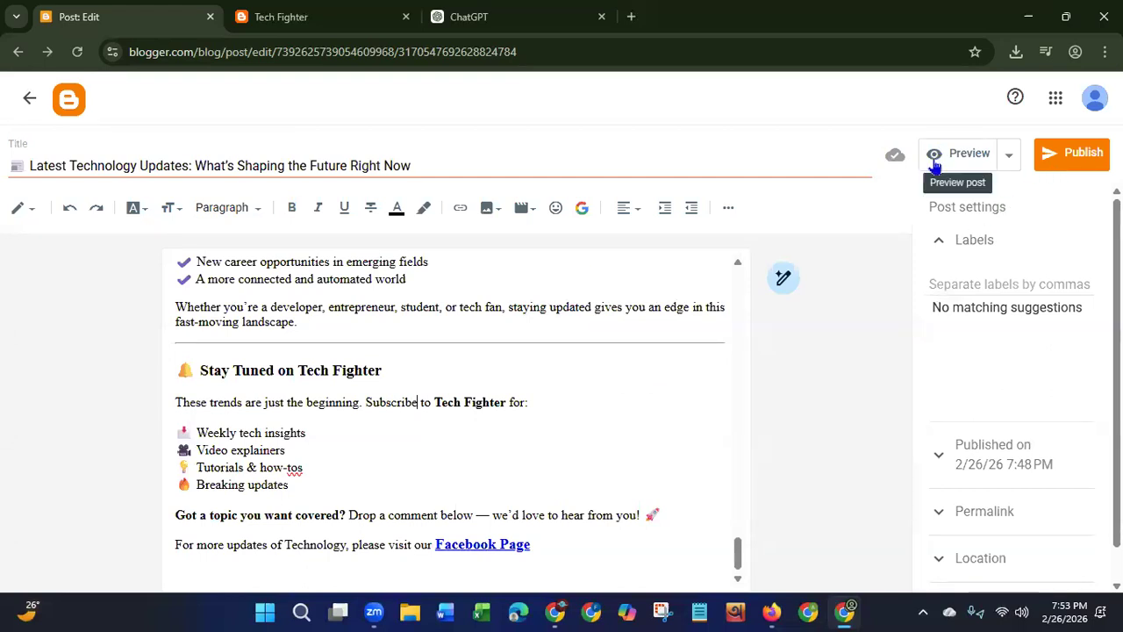
{"action": "left_click", "coordinate": [1072, 163]}
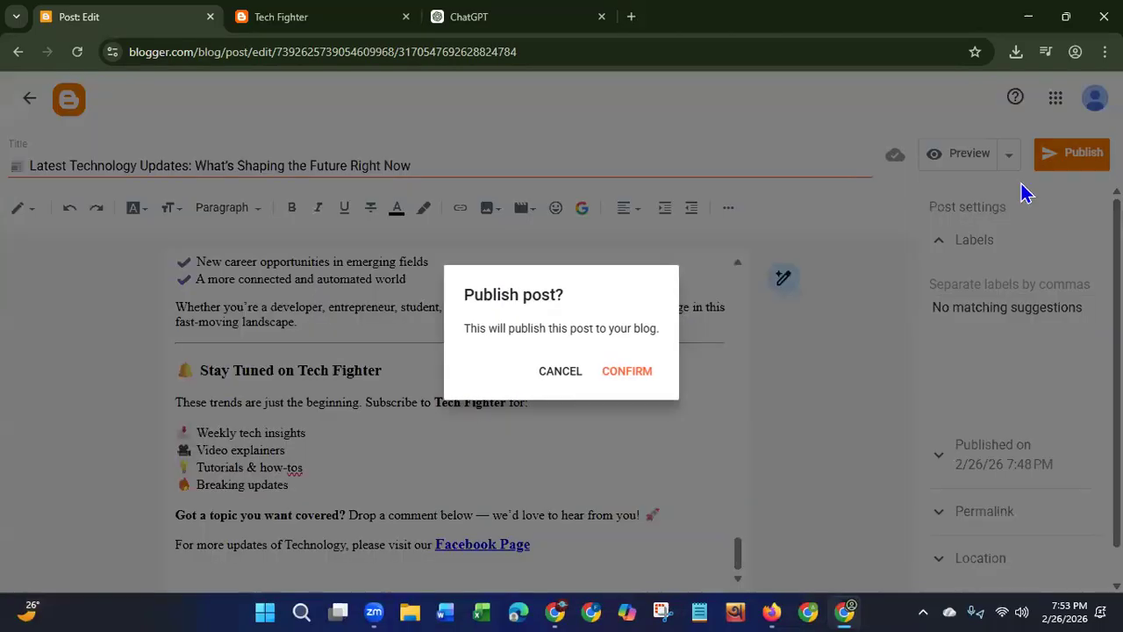
{"action": "left_click", "coordinate": [626, 371]}
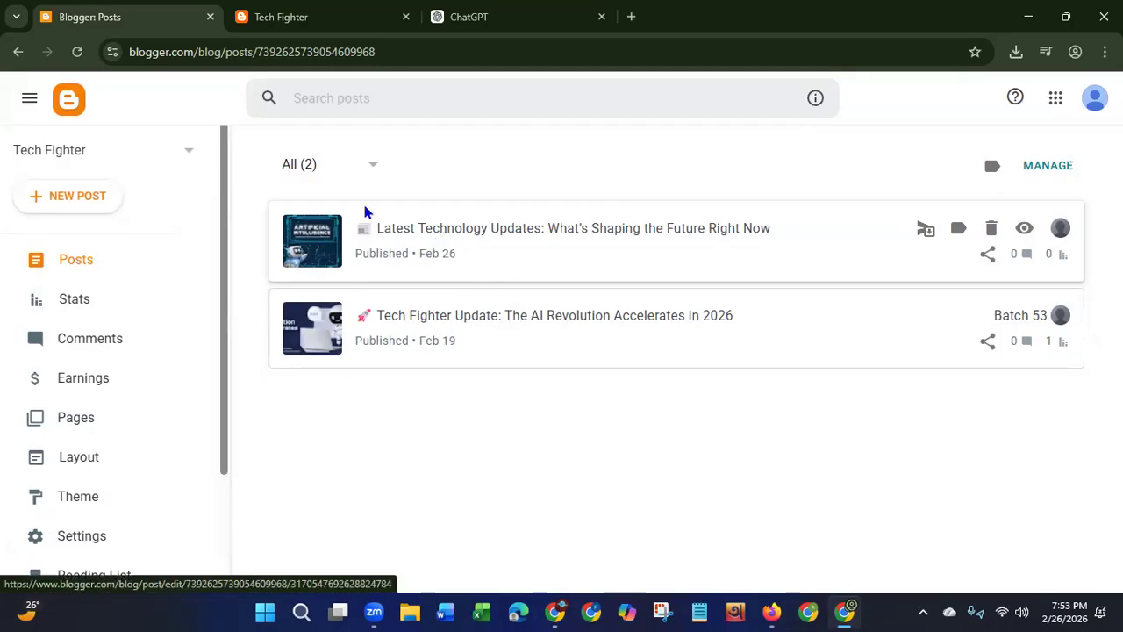
Step: View the statistics of the post "Tech Fighter Update: The AI Revolution Accelerates in 2026" and return to the posts list
{"action": "left_click", "coordinate": [1047, 348]}
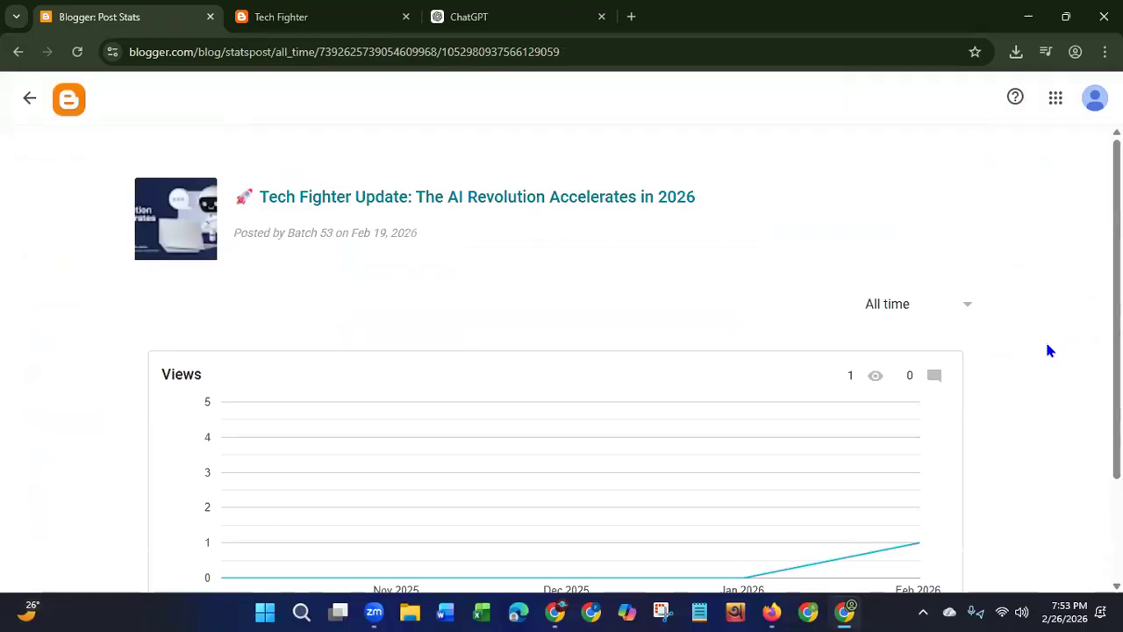
{"action": "left_click", "coordinate": [18, 52]}
Step: Reload the live Tech Fighter homepage and examine how the new technology updates post appears under Recent Posts
{"action": "left_click", "coordinate": [248, 33]}
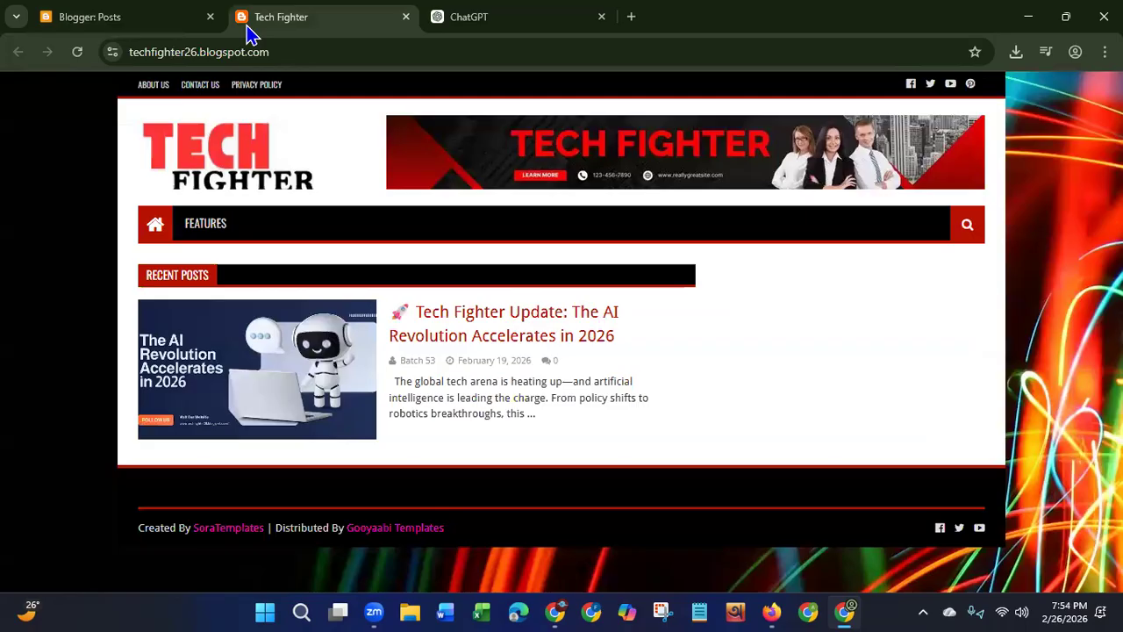
{"action": "left_click", "coordinate": [77, 52]}
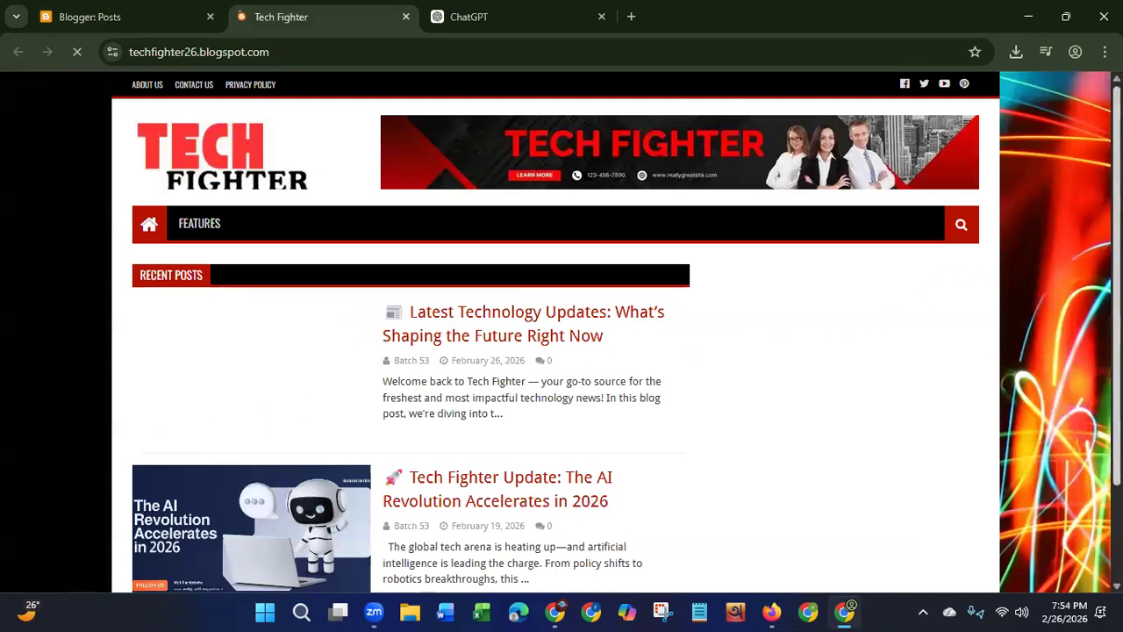
{"action": "scroll", "coordinate": [961, 273], "scroll_direction": "down", "scroll_amount": 3}
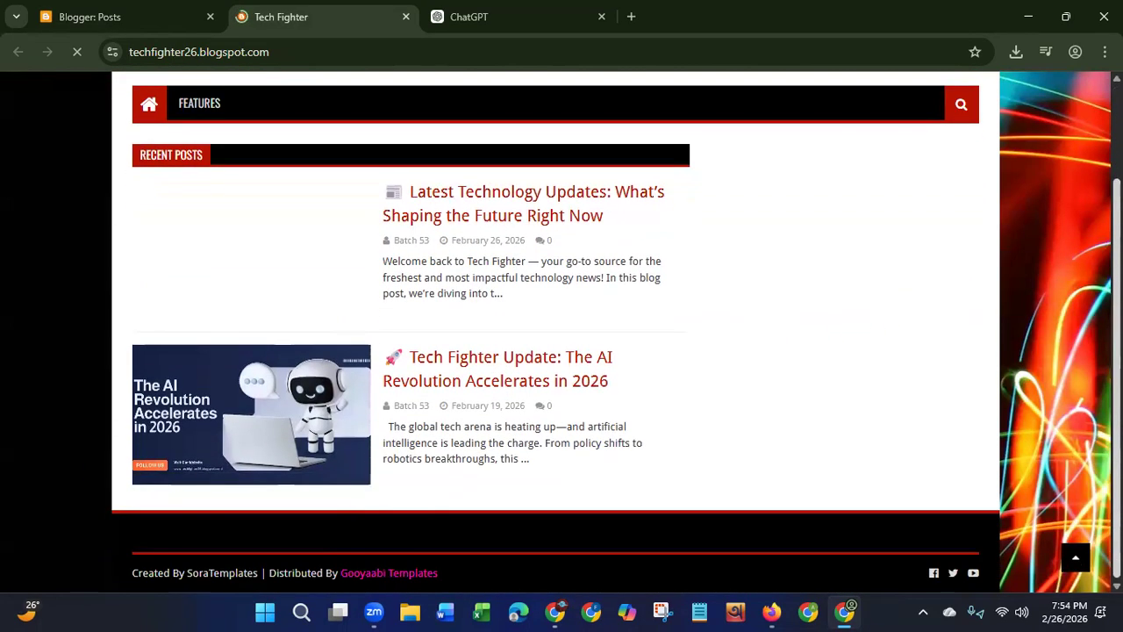
{"action": "left_click_drag", "start_coordinate": [1117, 492], "coordinate": [1118, 114]}
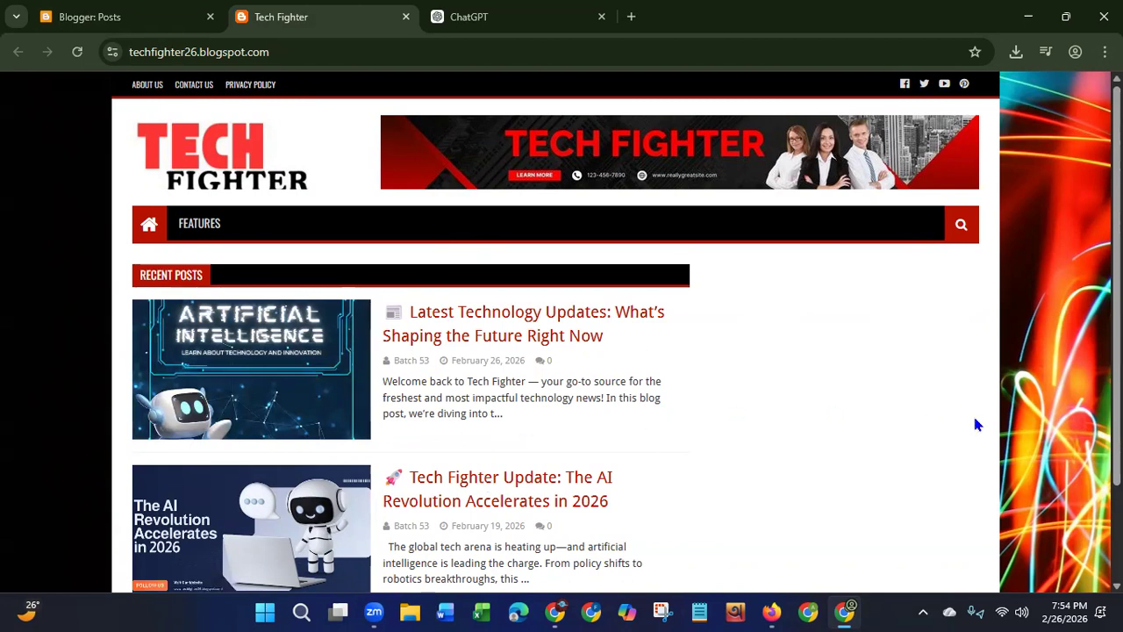
{"action": "scroll", "coordinate": [975, 424], "scroll_direction": "down", "scroll_amount": 1}
{"action": "scroll", "coordinate": [557, 360], "scroll_direction": "down", "scroll_amount": 1}
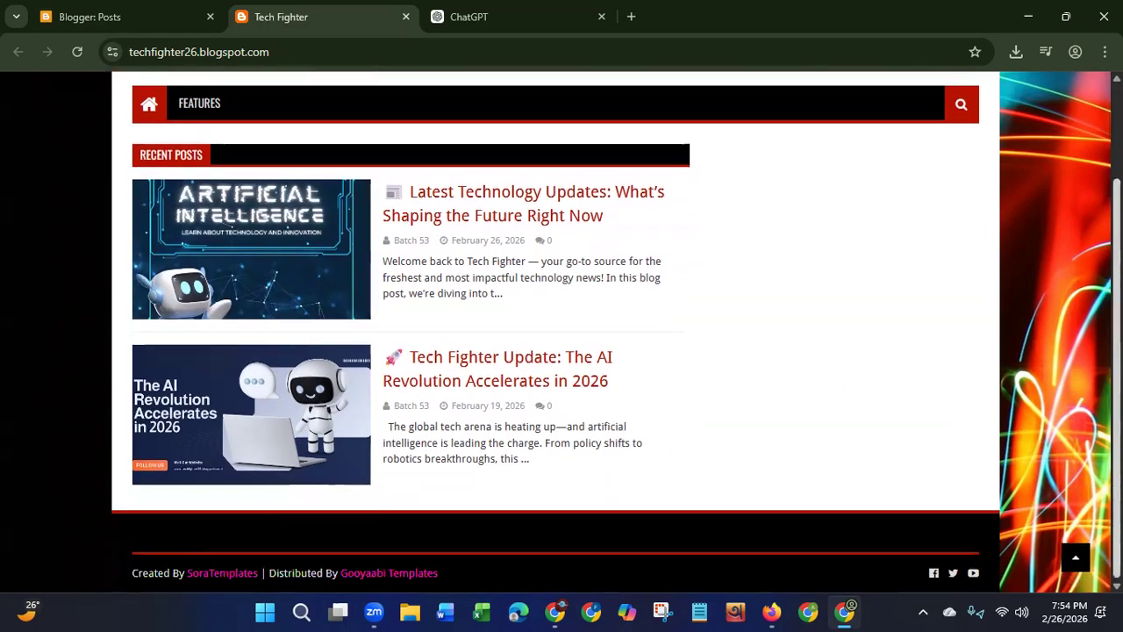
{"action": "scroll", "coordinate": [556, 333], "scroll_direction": "up", "scroll_amount": 2}
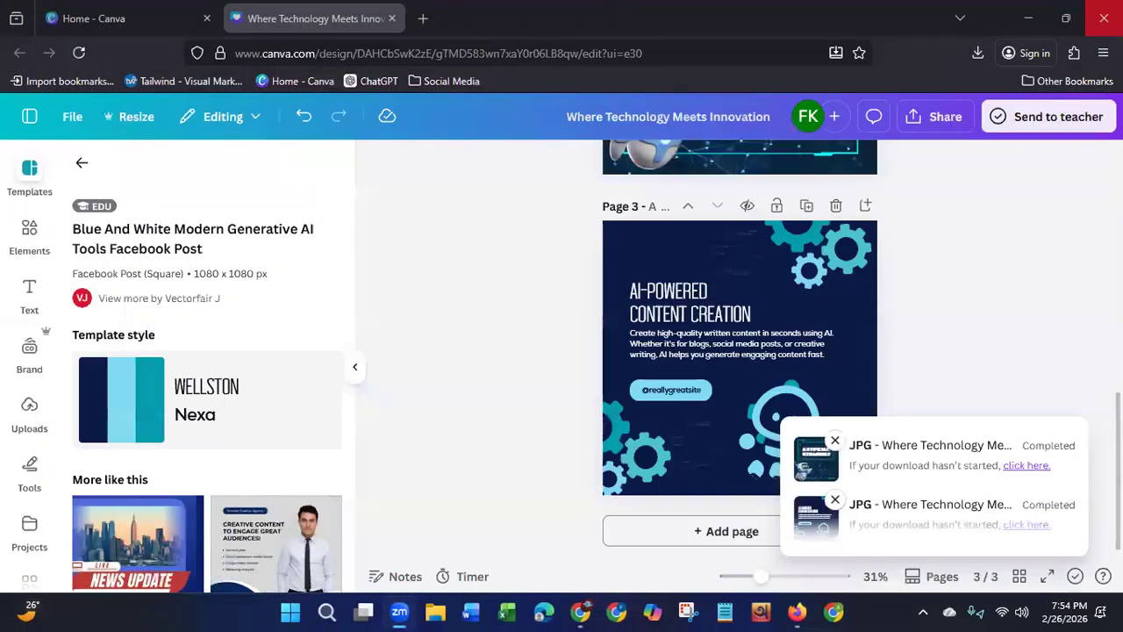
Step: Close the browser window containing the Canva design and refresh the desktop
{"action": "left_click", "coordinate": [1103, 18]}
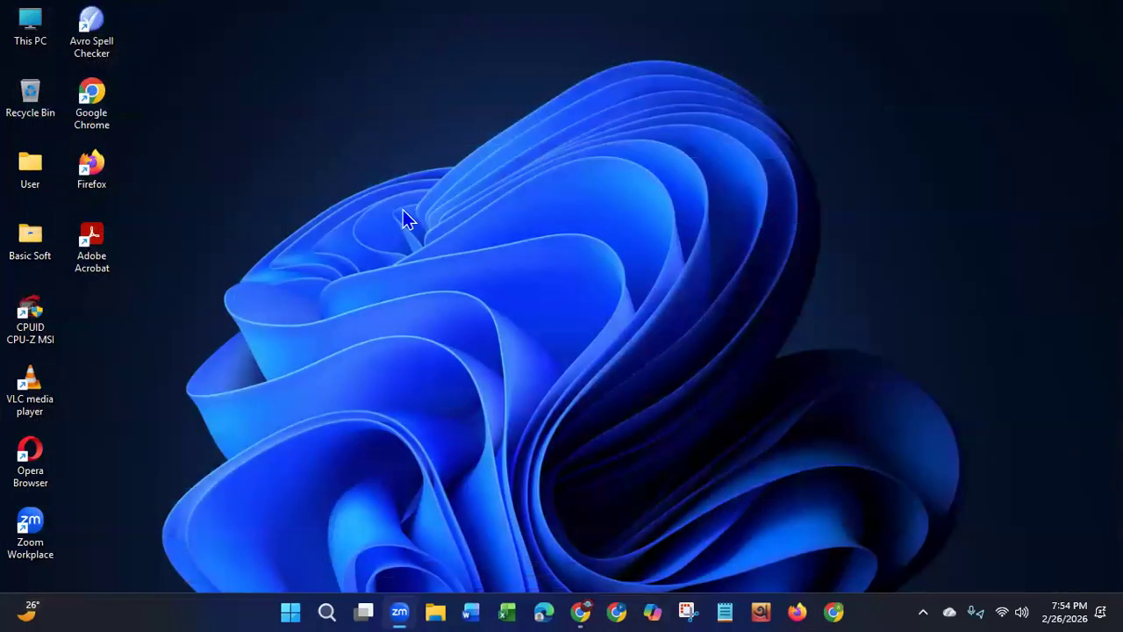
{"action": "right_click", "coordinate": [402, 217]}
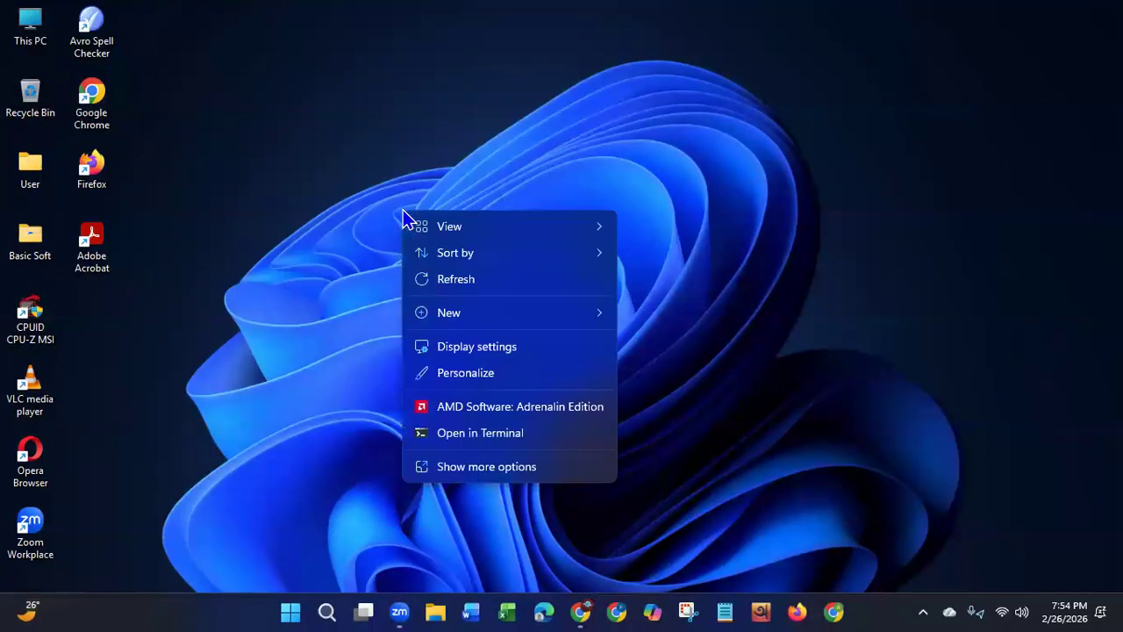
{"action": "left_click", "coordinate": [440, 279]}
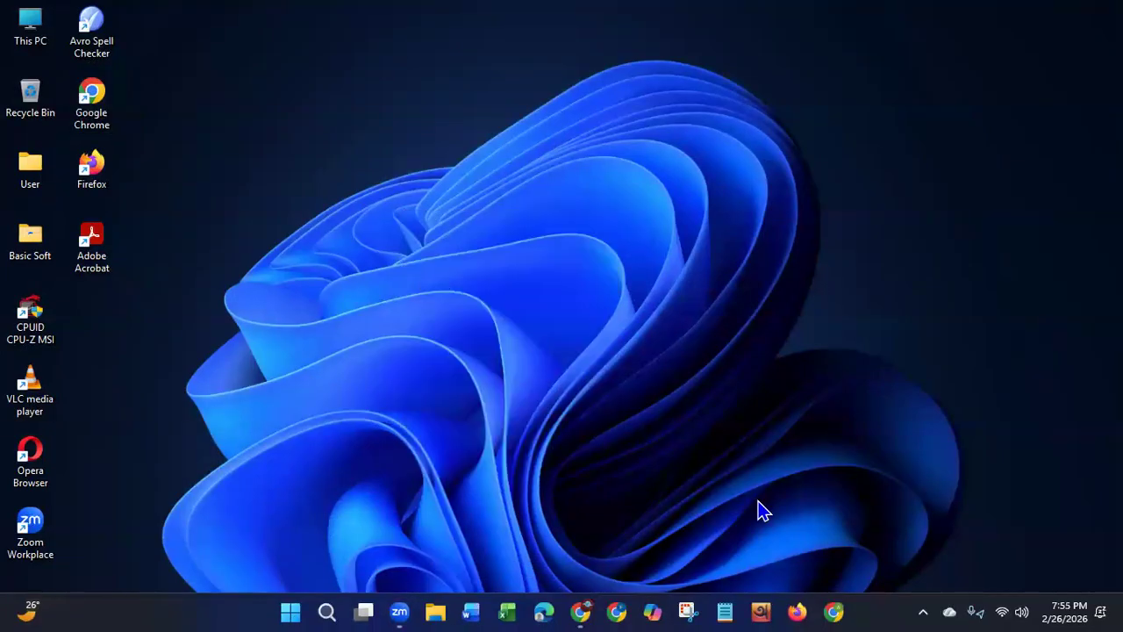